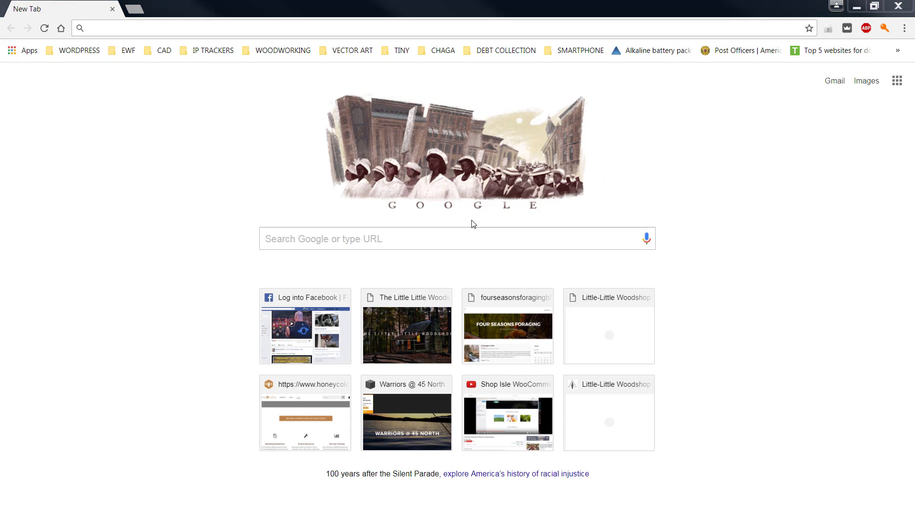
# - Search the web for "first connecticut lake map pittsburg nh" and show the image results
pyautogui.click(466, 238)
pyautogui.rightClick(466, 239)
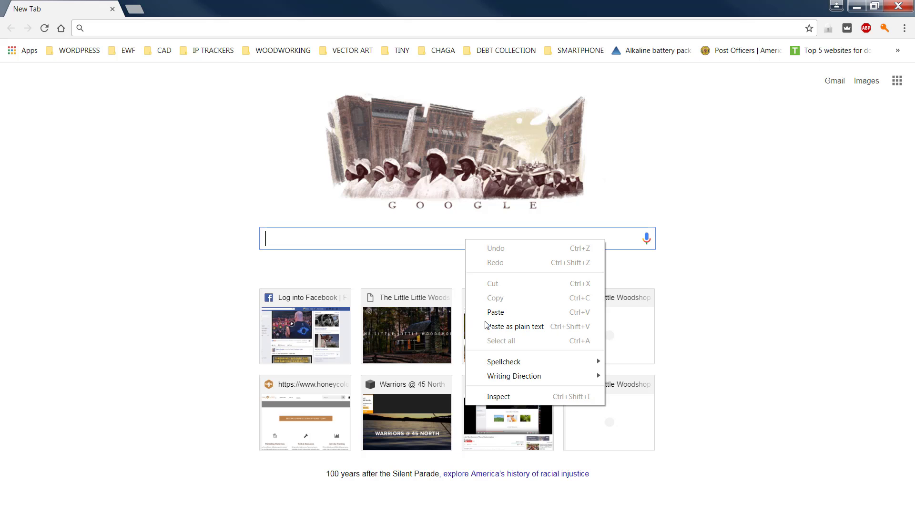
pyautogui.click(524, 314)
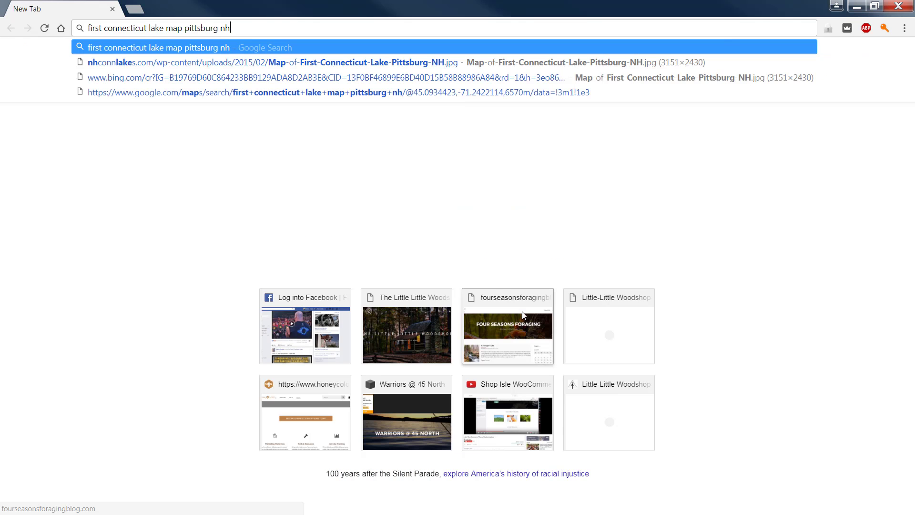
pyautogui.click(226, 48)
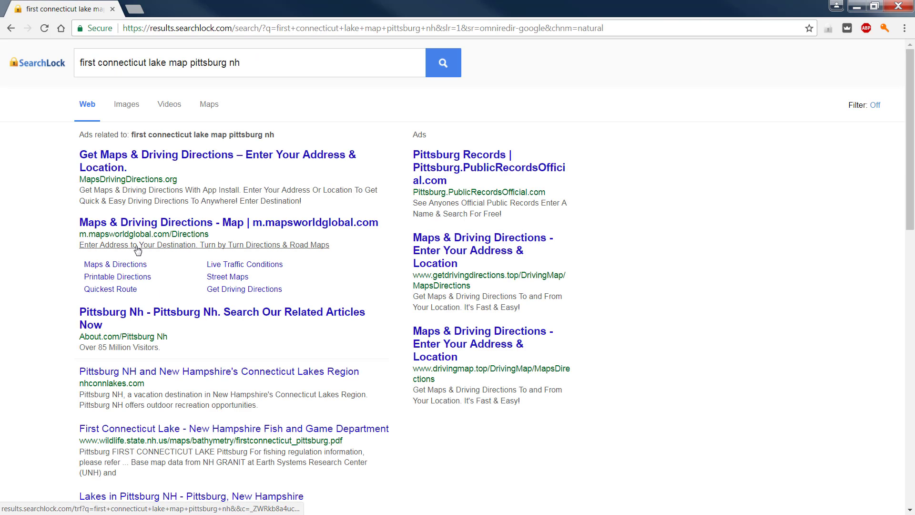
pyautogui.click(131, 108)
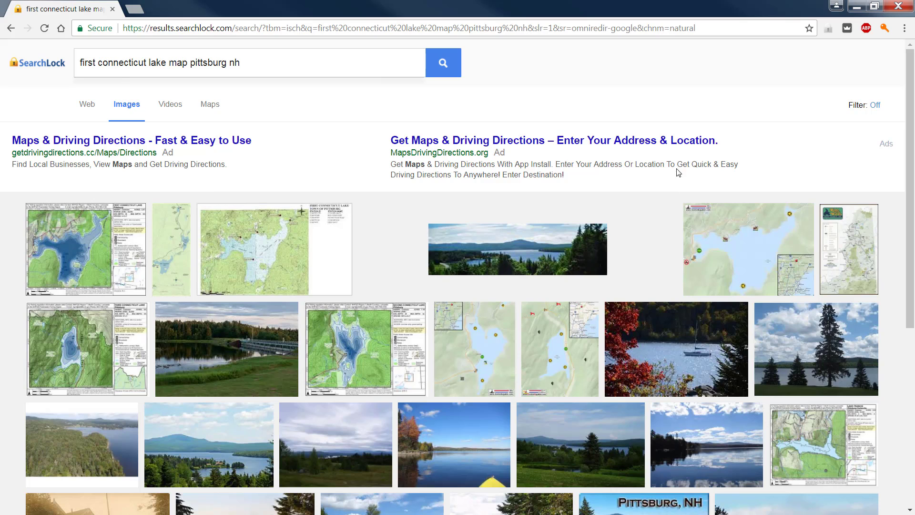
# - Look through the image results for maps of First Connecticut Lake
pyautogui.scroll(-3, 631, 248)
pyautogui.scroll(-2, 631, 248)
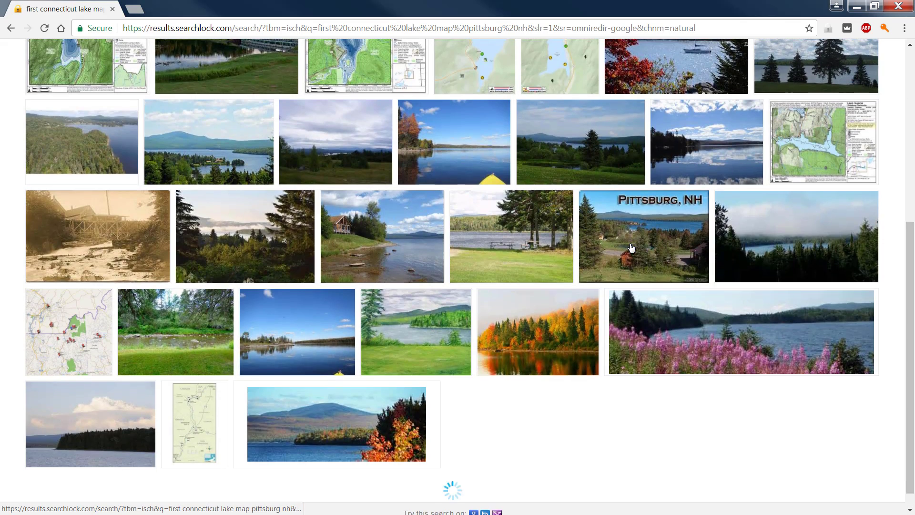
pyautogui.scroll(1, 433, 363)
pyautogui.scroll(-8, 434, 362)
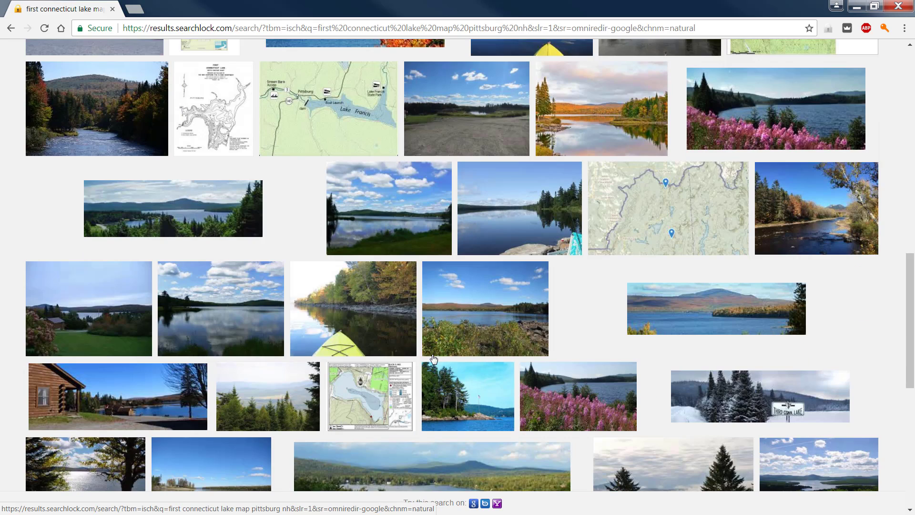
pyautogui.scroll(-7, 434, 358)
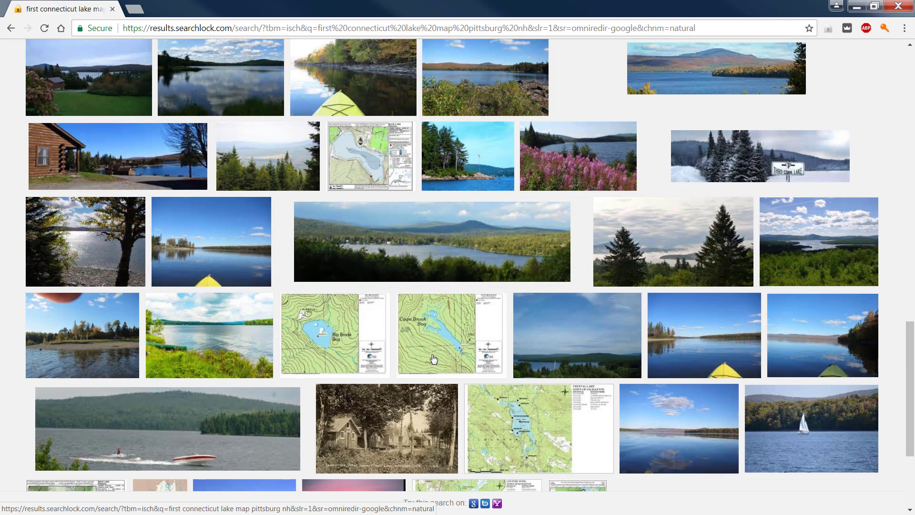
pyautogui.scroll(4, 434, 358)
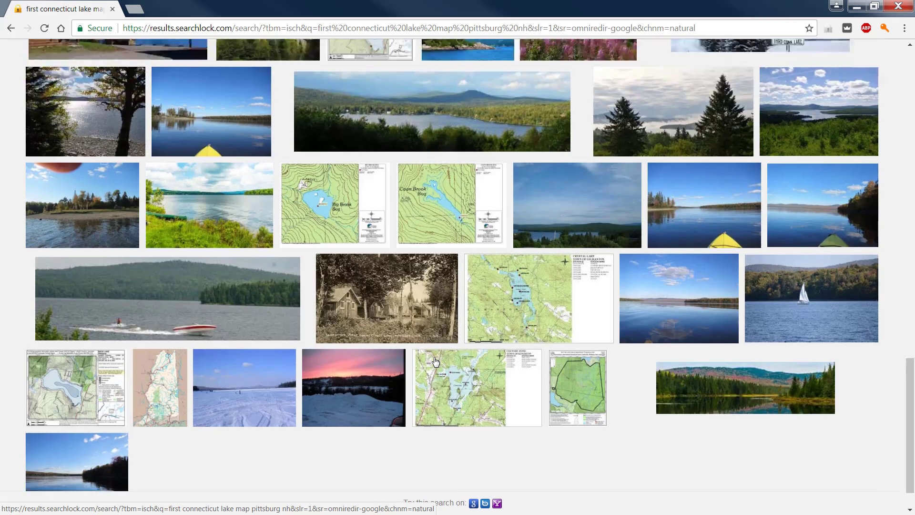
pyautogui.scroll(9, 439, 357)
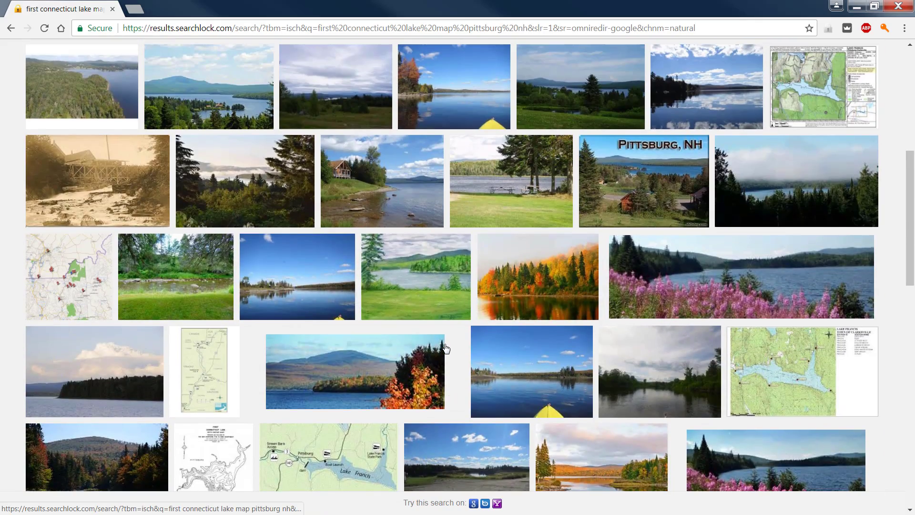
pyautogui.scroll(6, 444, 348)
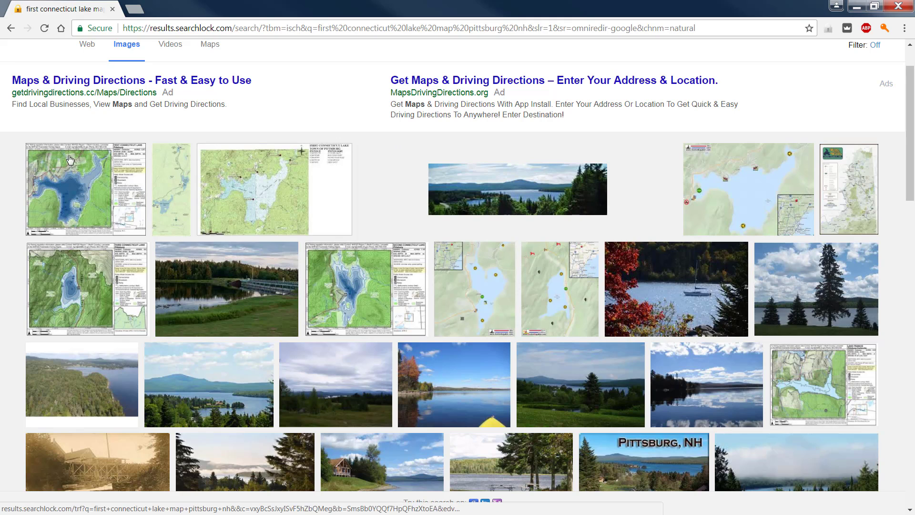
# - Open the full-size First Connecticut Lake map from nhconnlakes.com and examine its depth contours up close
pyautogui.click(88, 187)
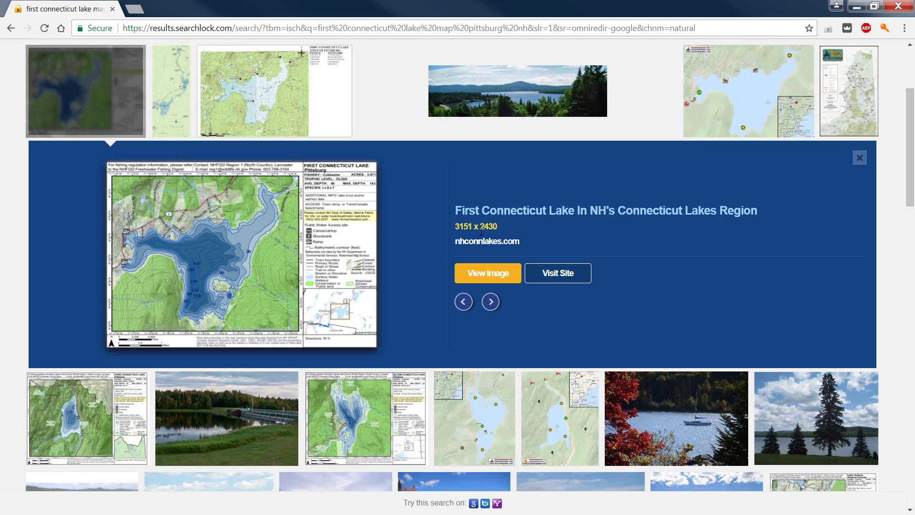
pyautogui.click(487, 273)
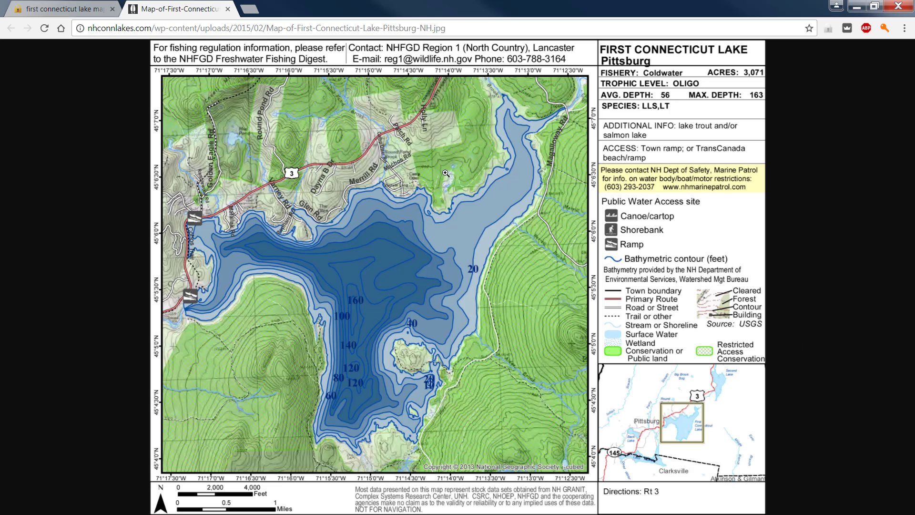
pyautogui.click(447, 243)
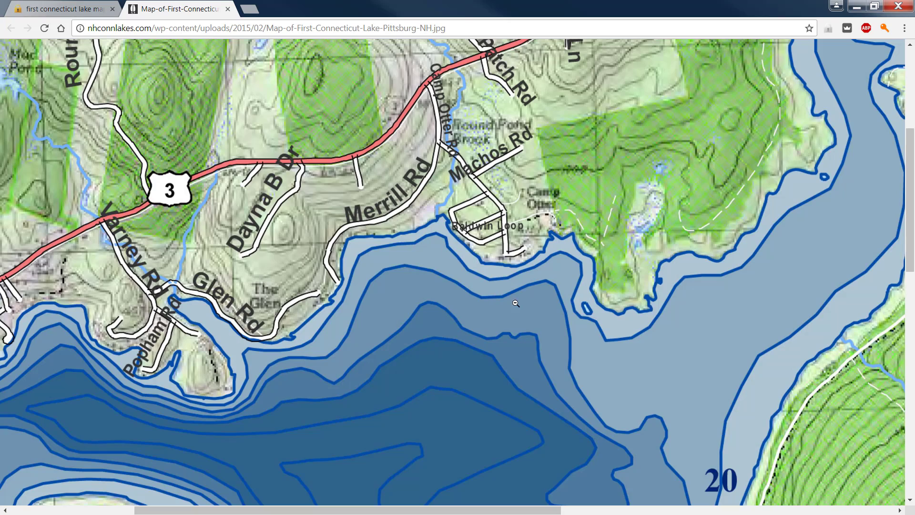
pyautogui.scroll(-10, 487, 294)
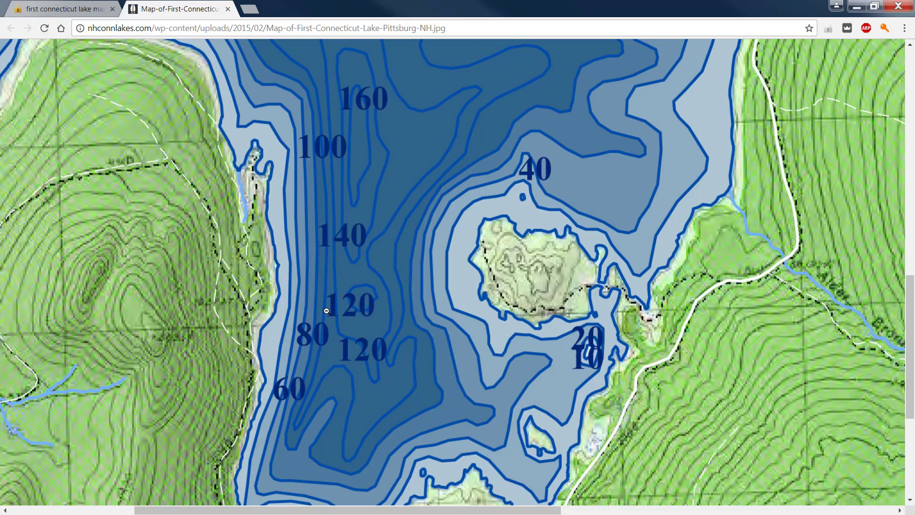
pyautogui.scroll(12, 404, 247)
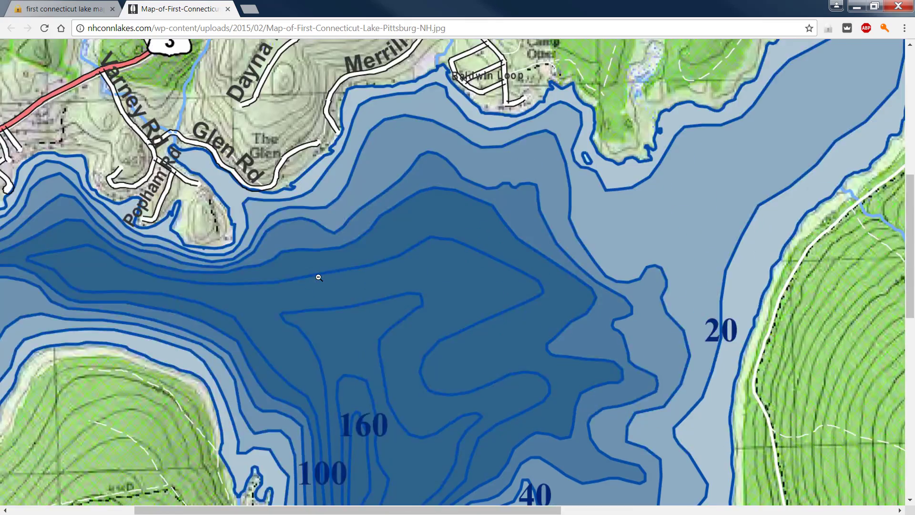
pyautogui.scroll(-10, 394, 316)
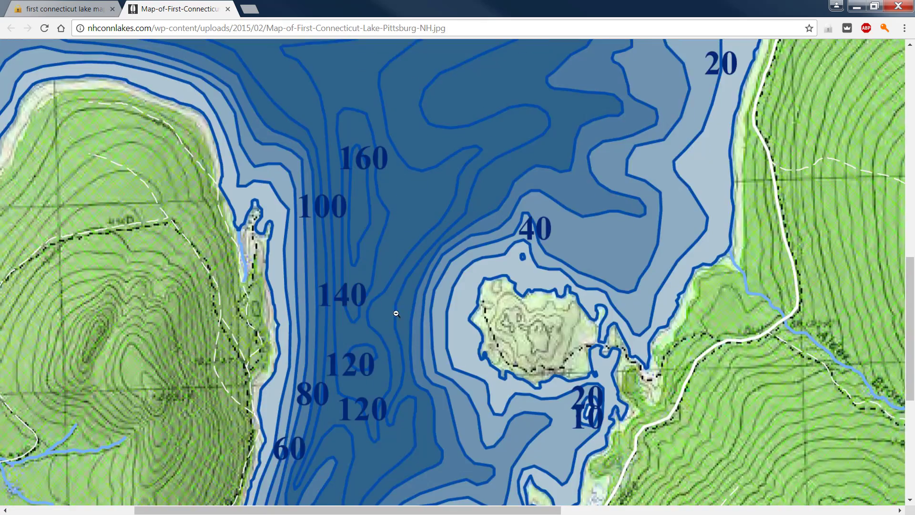
pyautogui.scroll(-5, 531, 257)
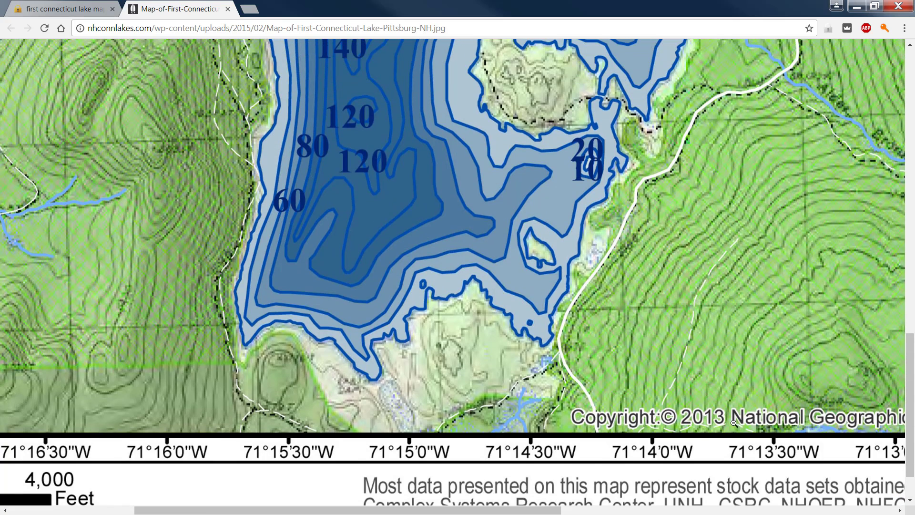
pyautogui.moveTo(555, 510); pyautogui.dragTo(471, 508)
pyautogui.click(519, 241)
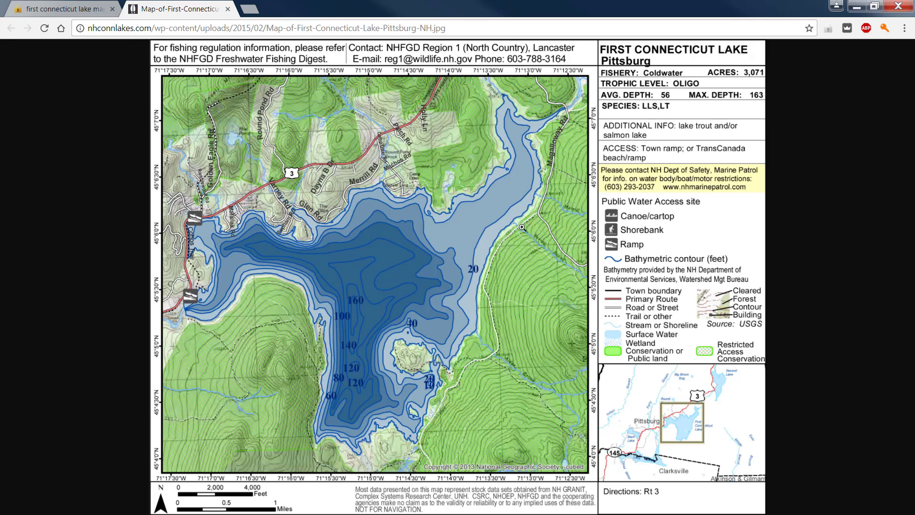
# - Open the full-size Boston Kayaker map of First Connecticut Lake and compare it with the bathymetric map
pyautogui.click(81, 5)
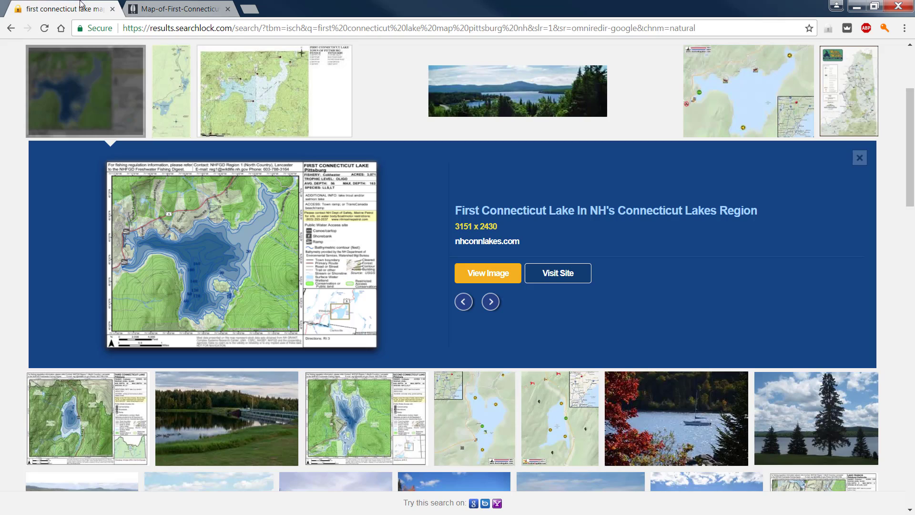
pyautogui.click(860, 158)
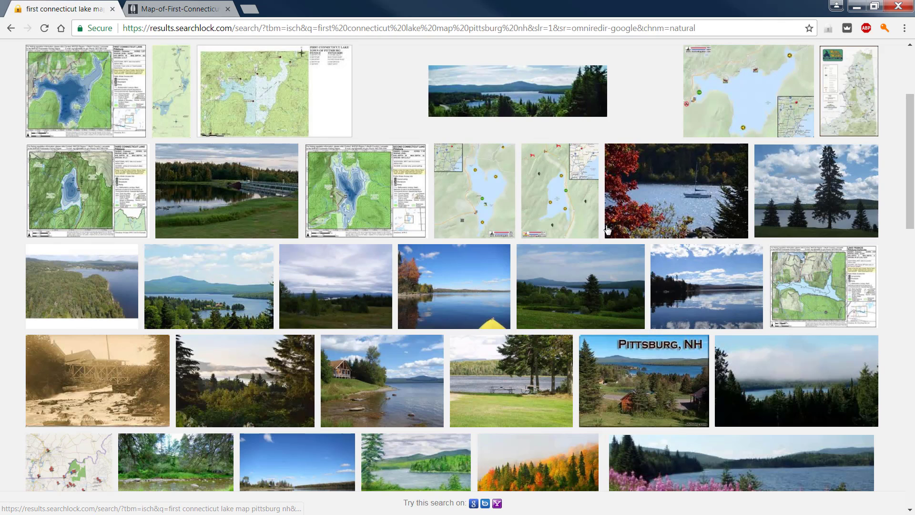
pyautogui.click(737, 72)
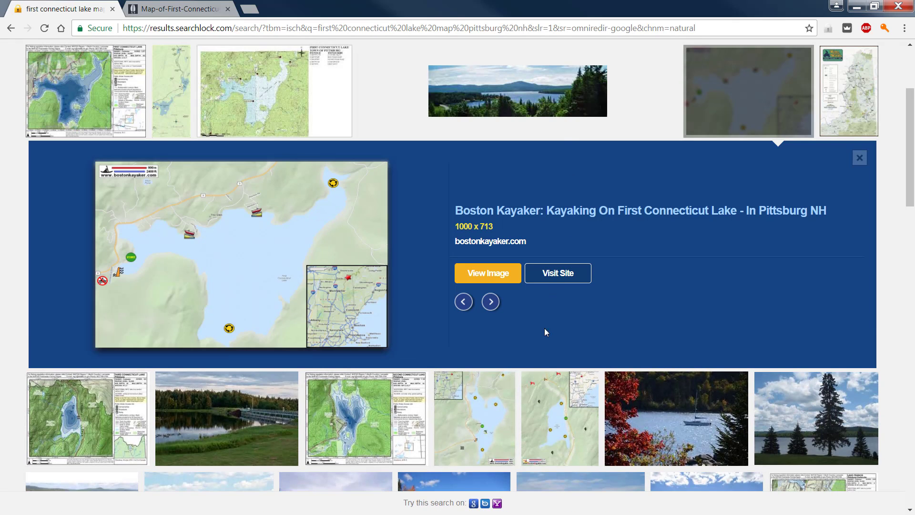
pyautogui.click(500, 279)
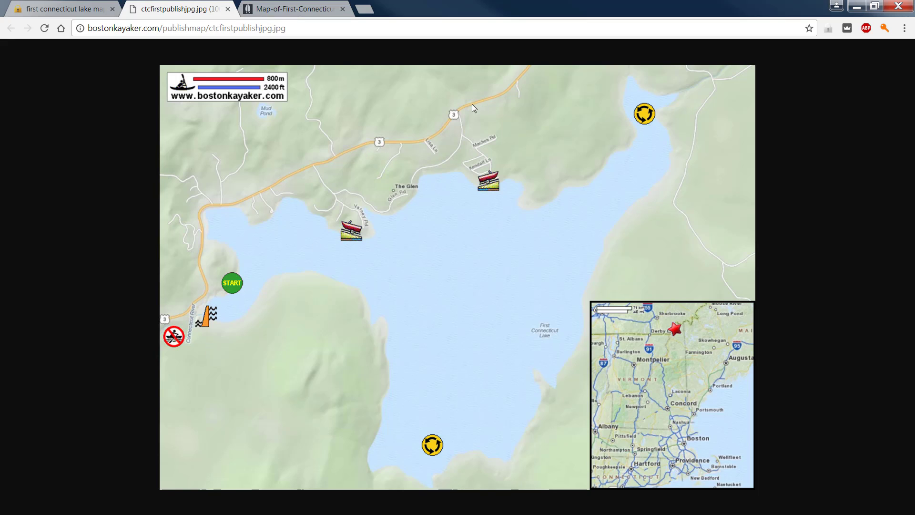
pyautogui.click(306, 4)
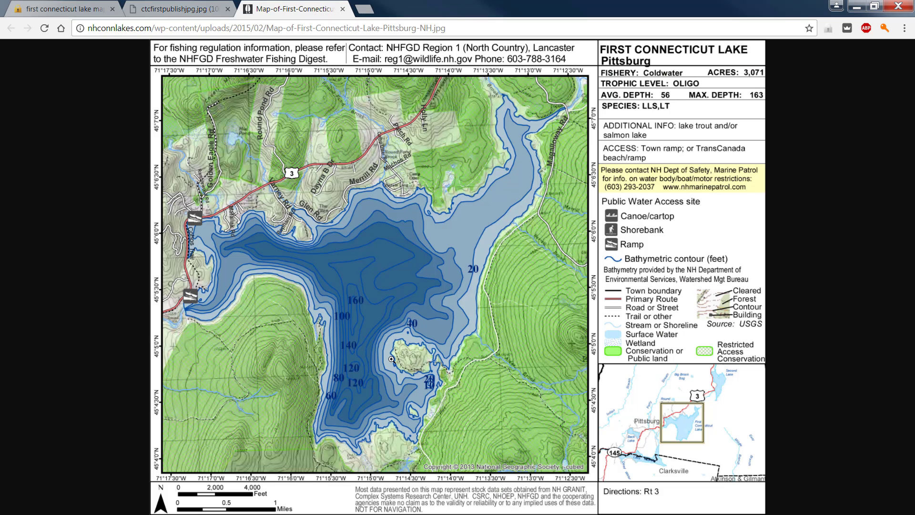
# - Return to the image results and preview the black-and-white First Connecticut Lake depth contour chart
pyautogui.click(71, 9)
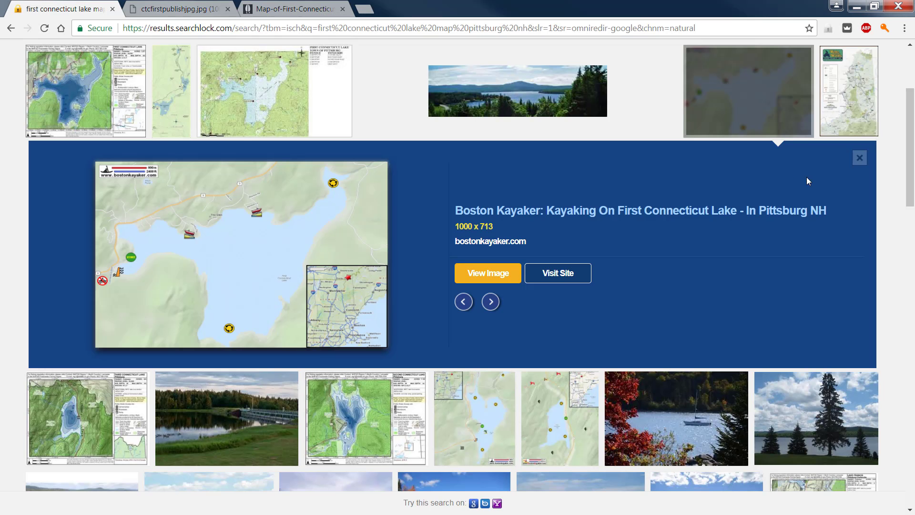
pyautogui.click(860, 158)
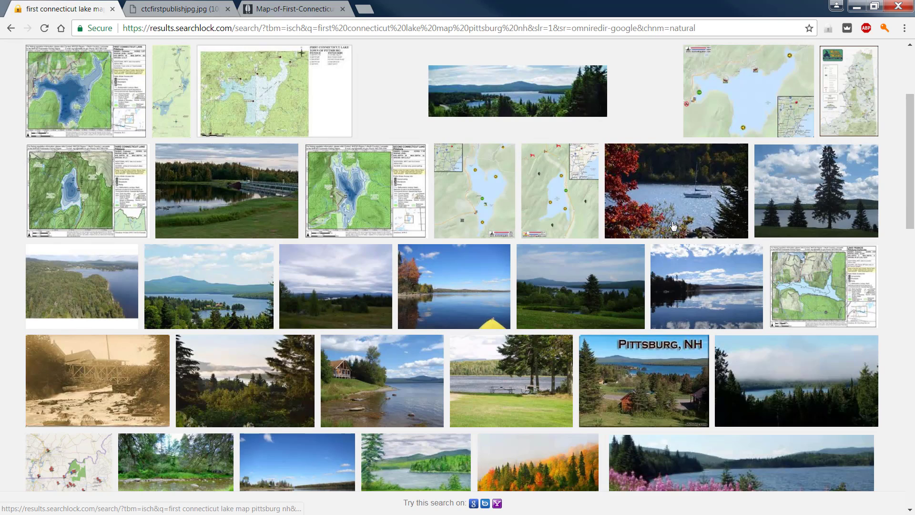
pyautogui.scroll(-1, 673, 225)
pyautogui.scroll(-3, 673, 225)
pyautogui.scroll(-4, 670, 224)
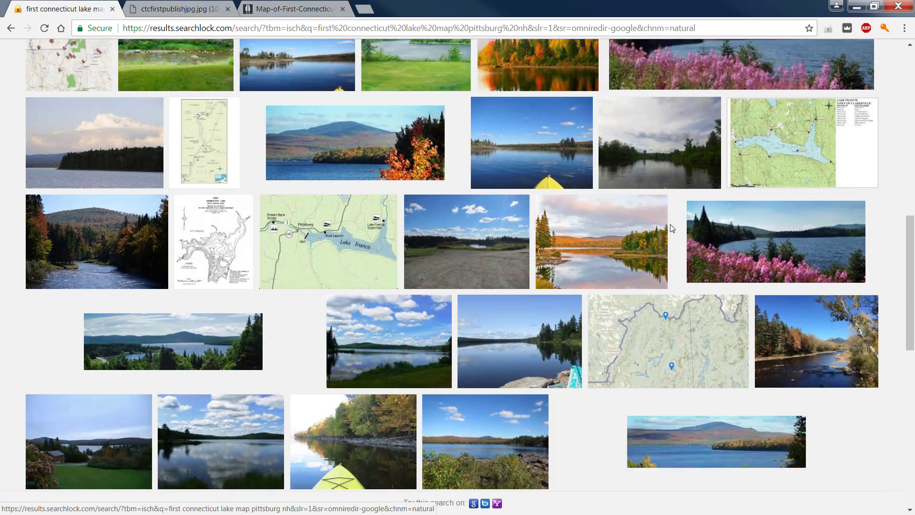
pyautogui.click(213, 216)
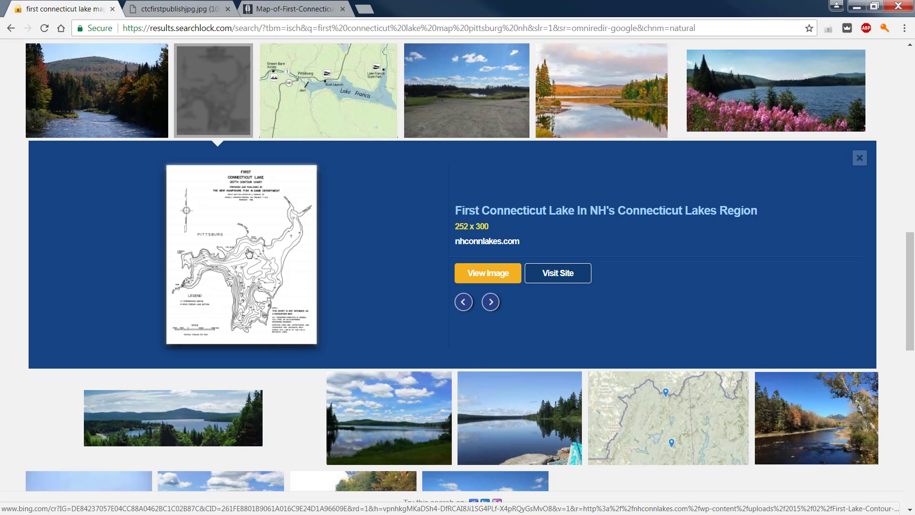
# - Switch to Microsoft Office Picture Manager, examine the First-Lake-Contour-Map image, and return to the browser
pyautogui.hotkey('alt', 'Tab')
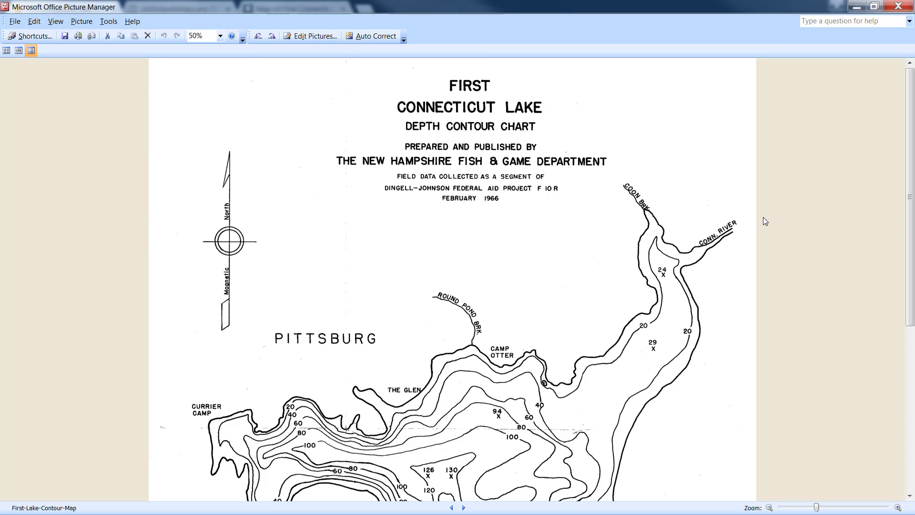
pyautogui.scroll(-1, 707, 216)
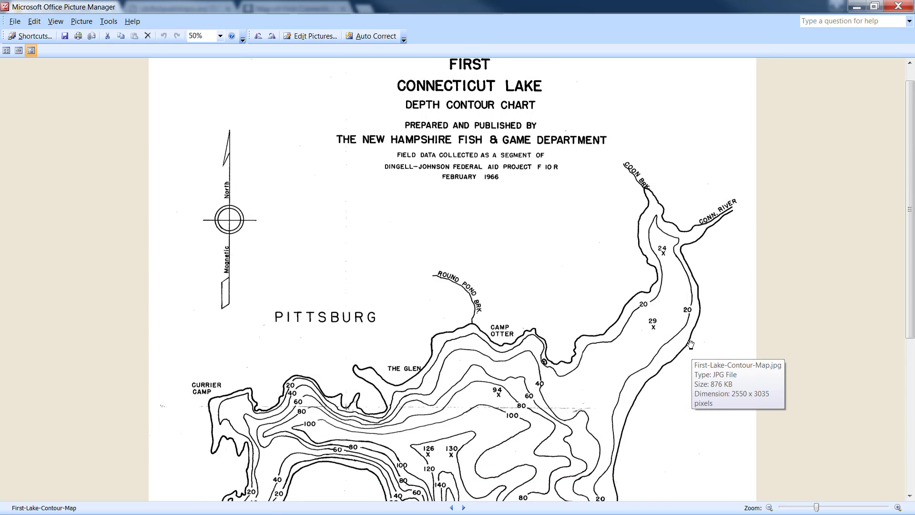
pyautogui.scroll(-12, 690, 344)
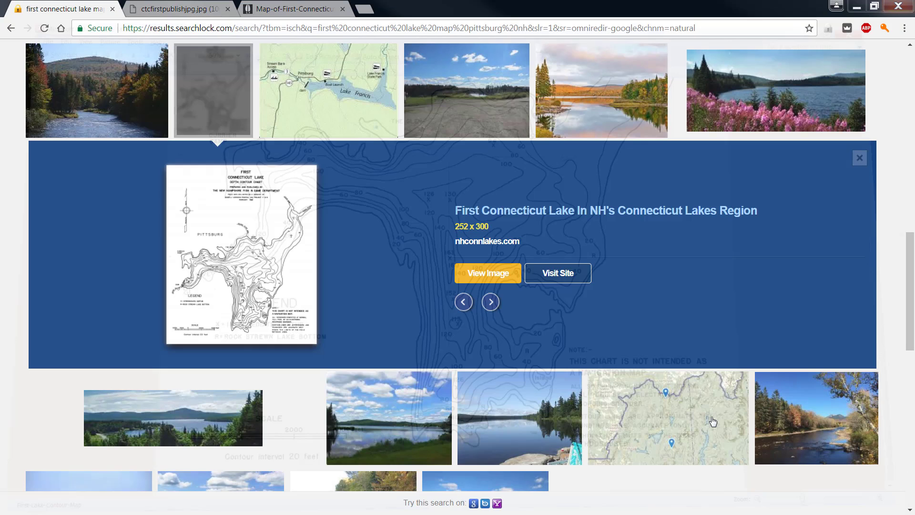
pyautogui.click(899, 5)
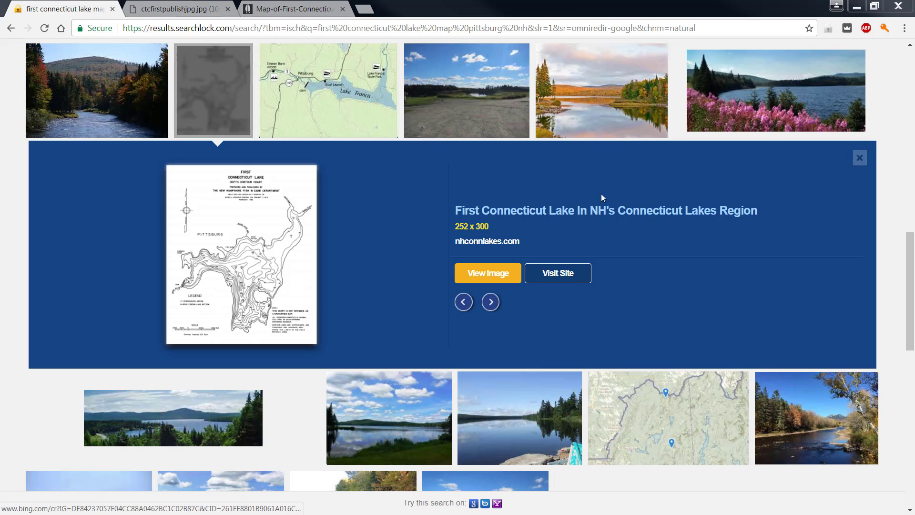
pyautogui.click(909, 4)
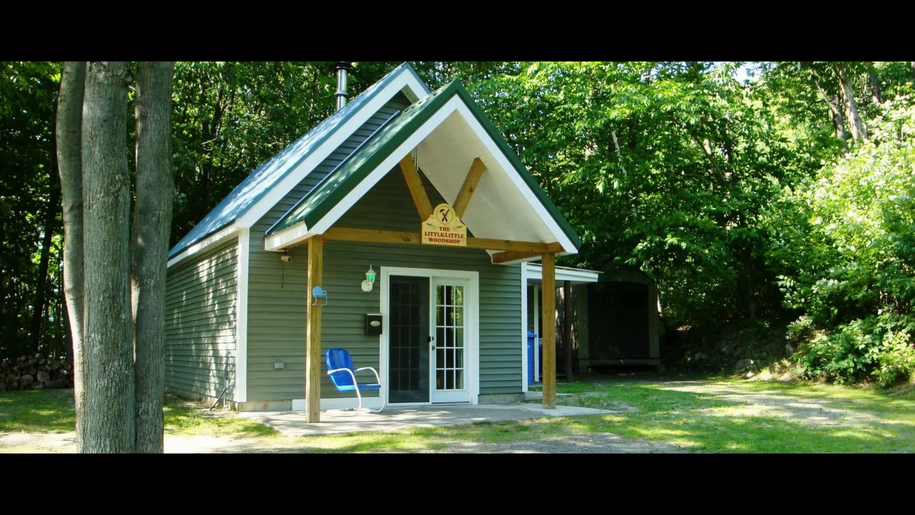
pyautogui.moveTo(914, 3); pyautogui.dragTo(537, 2)
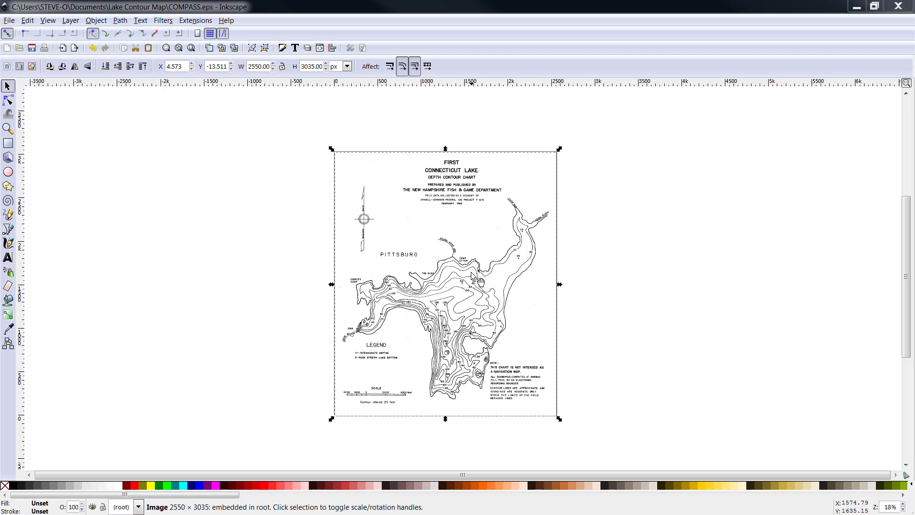
# - Move the contour chart image beside the page and trace it into a path using Brightness cutoff with a 0.550 threshold
pyautogui.moveTo(472, 275); pyautogui.dragTo(239, 272)
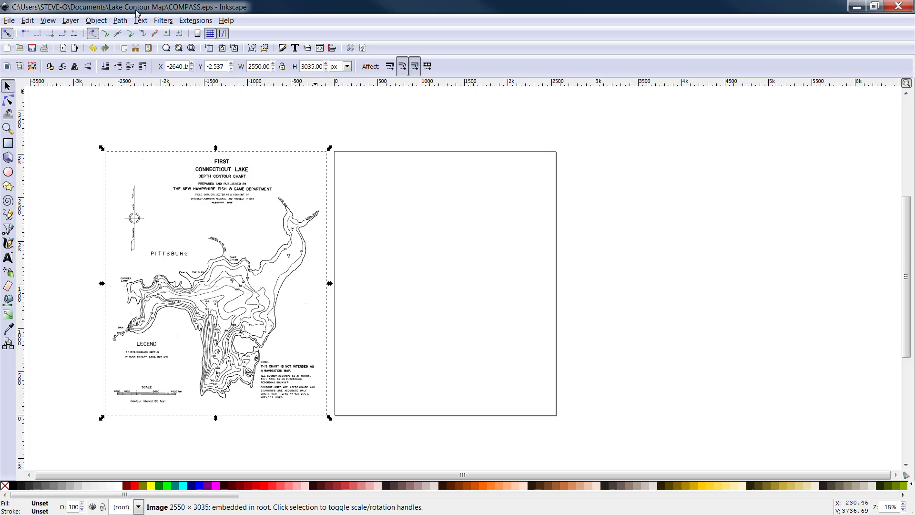
pyautogui.click(120, 20)
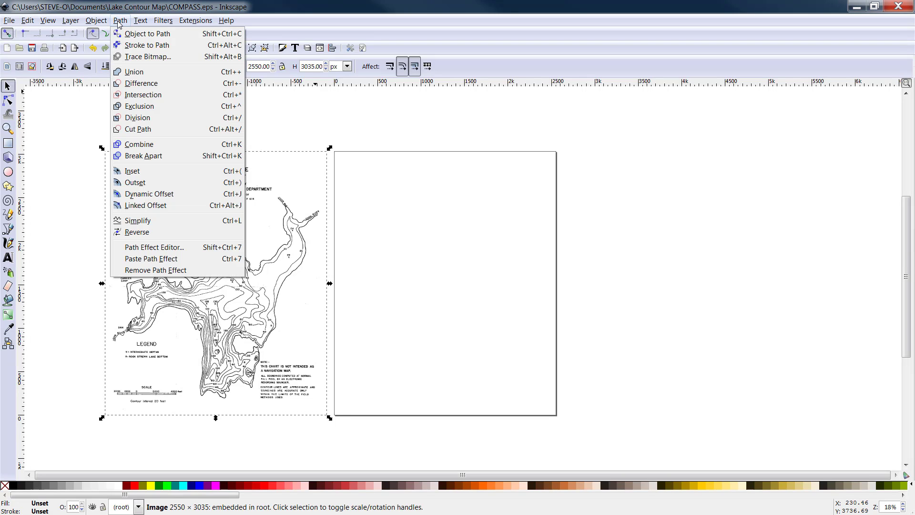
pyautogui.click(147, 57)
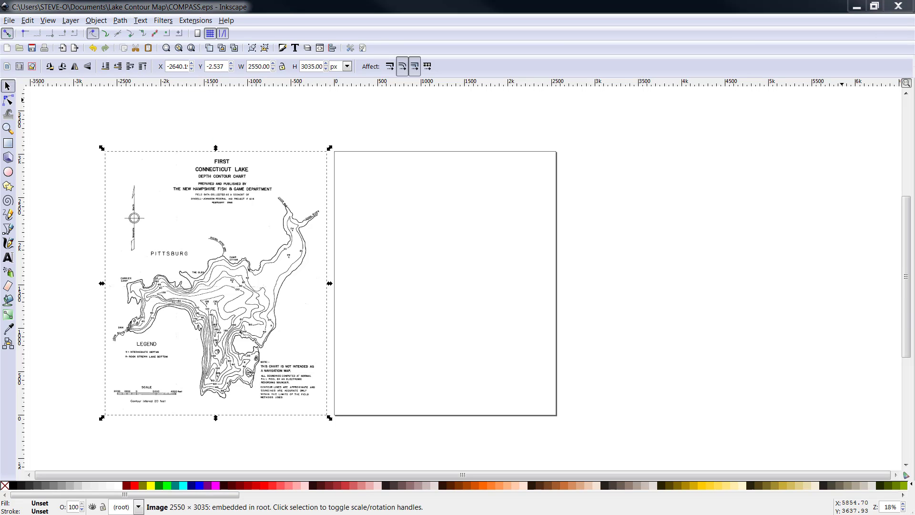
pyautogui.moveTo(664, 143)
pyautogui.mouseDown()
pyautogui.moveTo(545, 87)
pyautogui.moveTo(645, 80)
pyautogui.mouseUp()
pyautogui.click(714, 251)
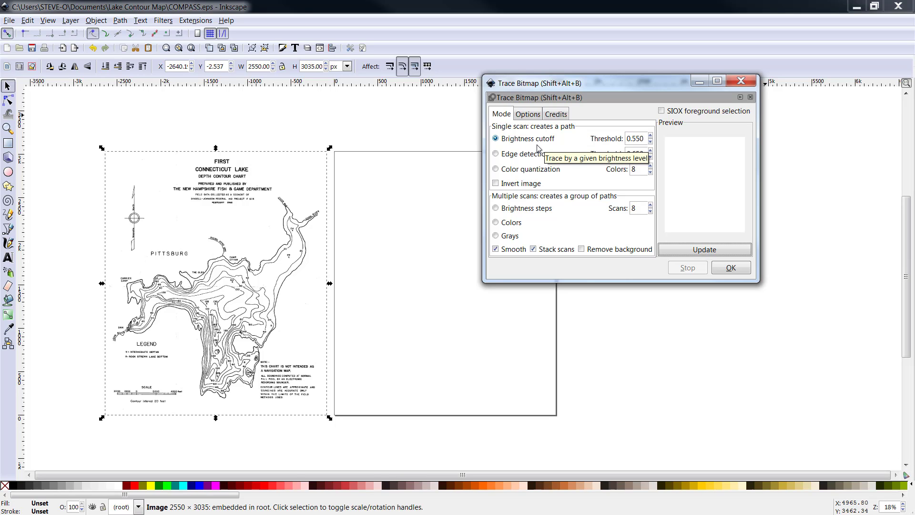
pyautogui.moveTo(614, 85); pyautogui.dragTo(690, 66)
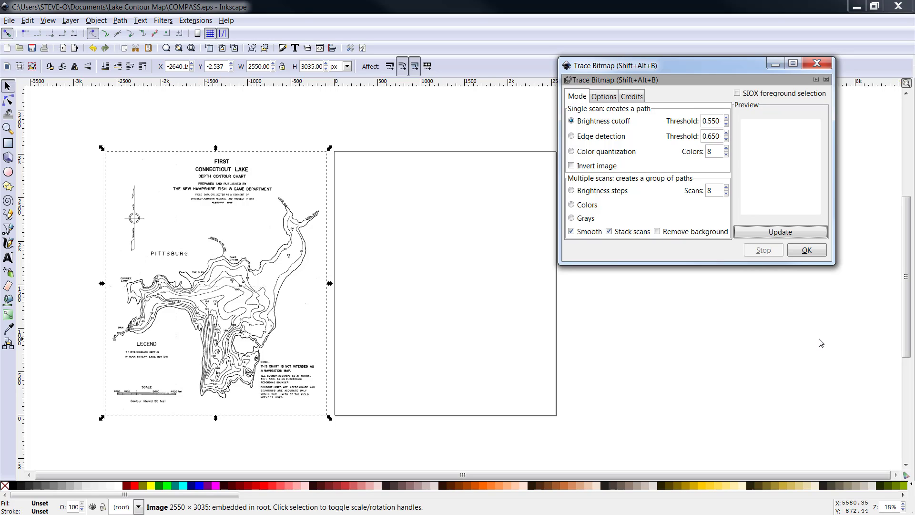
pyautogui.click(815, 257)
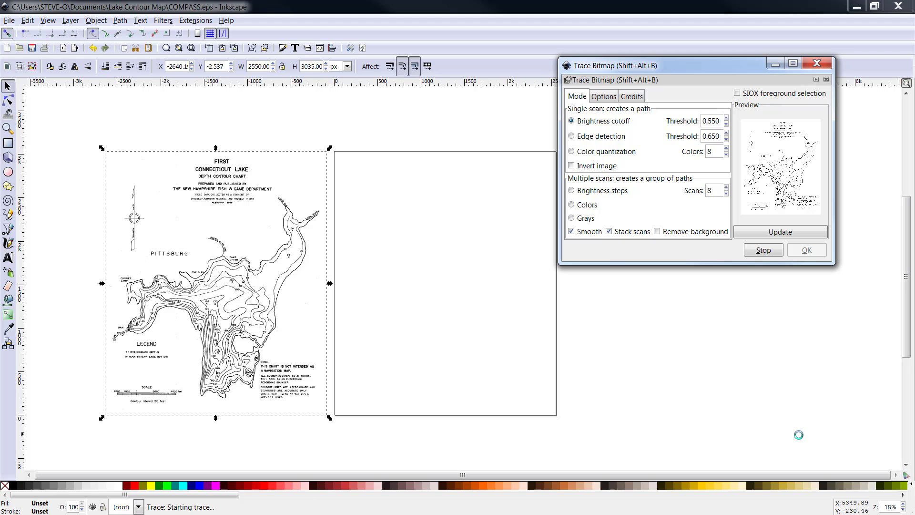
pyautogui.click(816, 63)
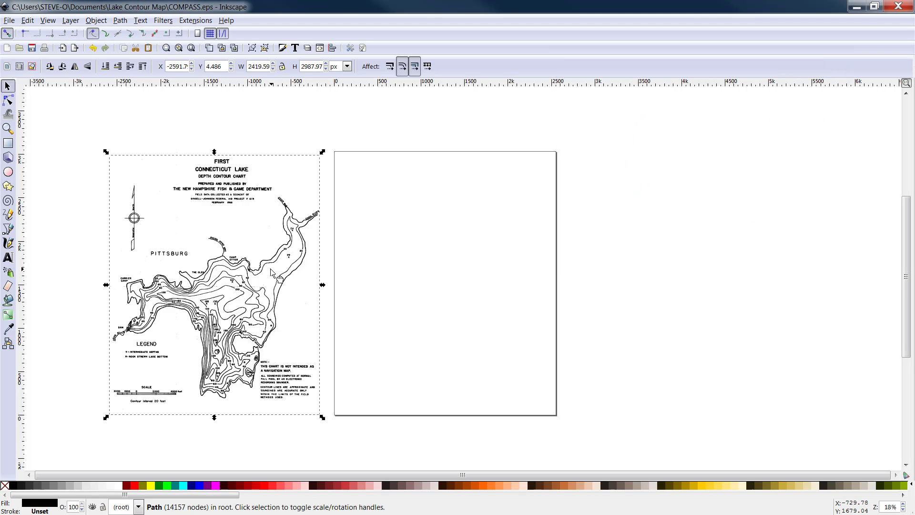
# - Move the original chart image back onto the page and shift the traced path close beside it for comparison
pyautogui.moveTo(270, 269); pyautogui.dragTo(503, 274)
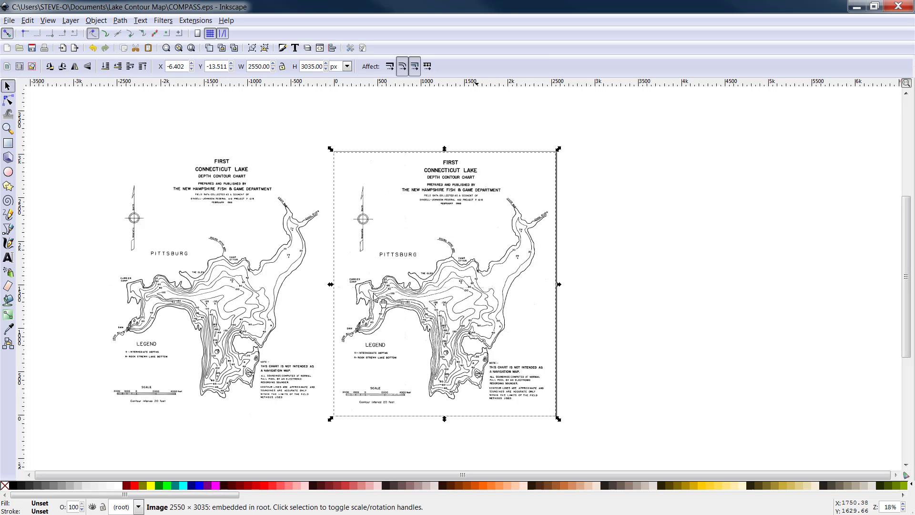
pyautogui.click(227, 320)
pyautogui.moveTo(228, 321)
pyautogui.mouseDown()
pyautogui.moveTo(285, 320)
pyautogui.moveTo(264, 308)
pyautogui.mouseUp()
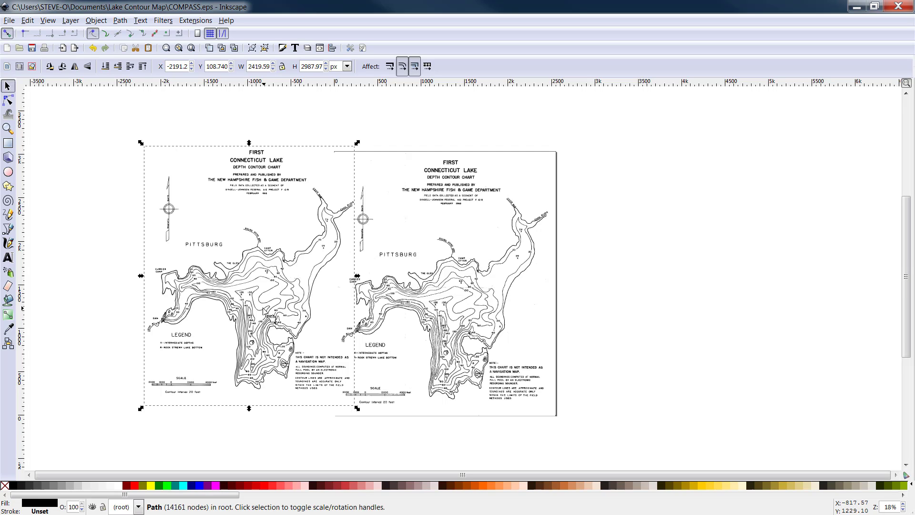
# - Examine the original bitmap's lettering and contour line edges around Currier Camp up close
pyautogui.press('+')
pyautogui.press('+')
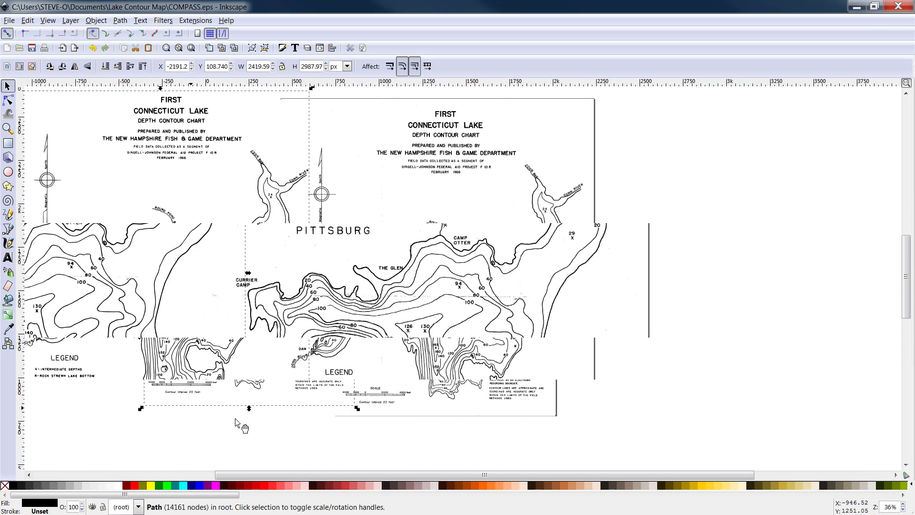
pyautogui.moveTo(264, 472); pyautogui.dragTo(194, 474)
pyautogui.press('+')
pyautogui.press('+')
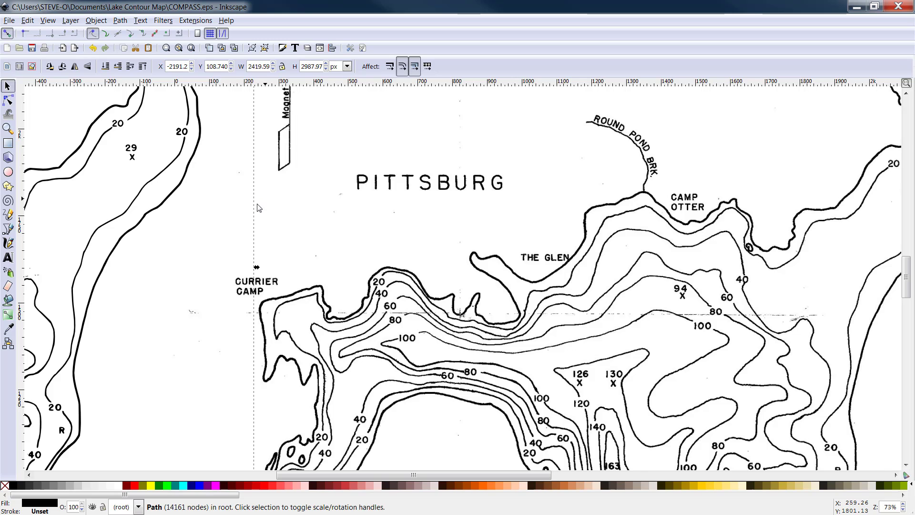
pyautogui.press('+')
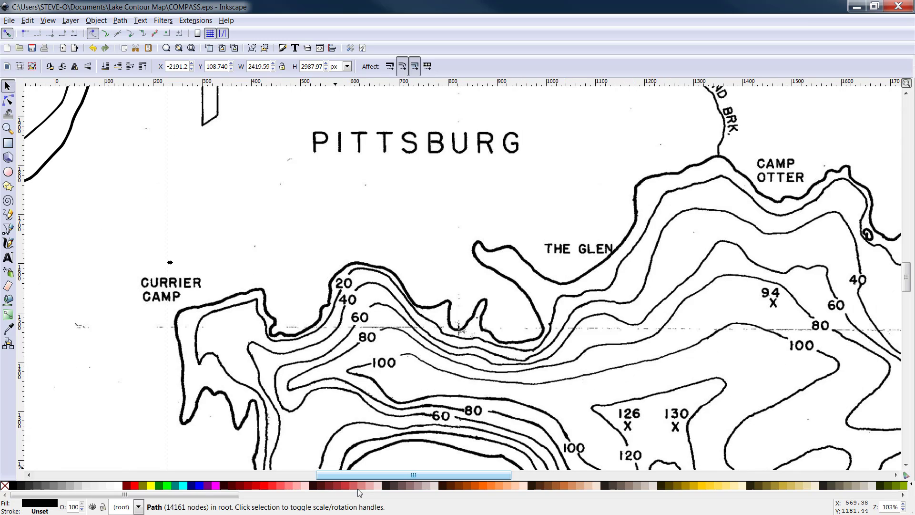
pyautogui.moveTo(365, 474); pyautogui.dragTo(306, 475)
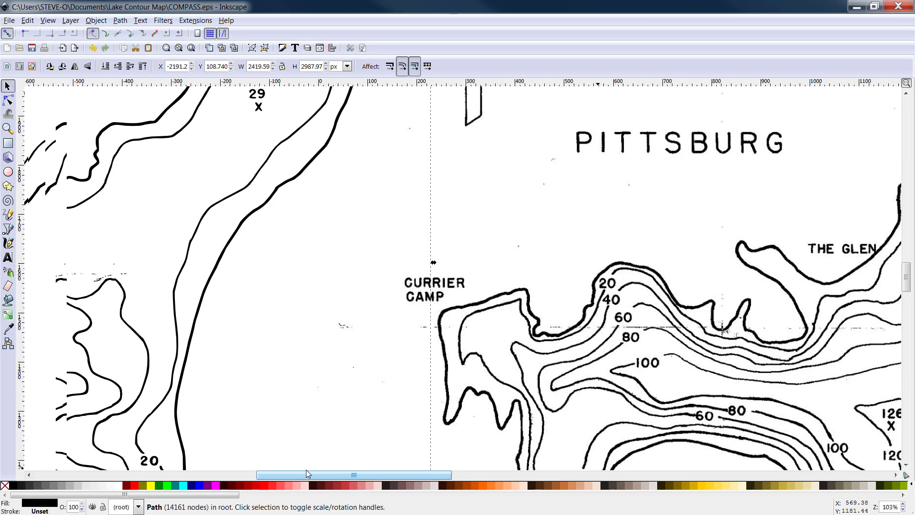
pyautogui.press('+')
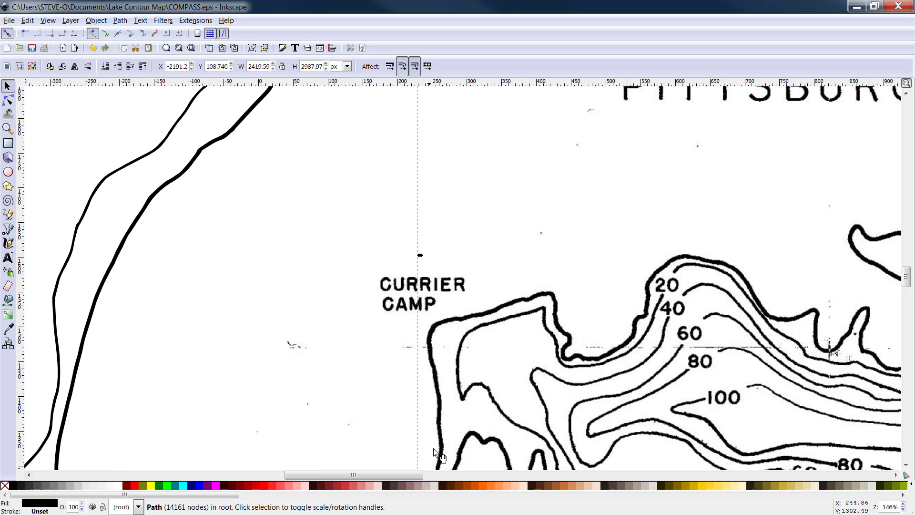
pyautogui.press('+')
pyautogui.press('+')
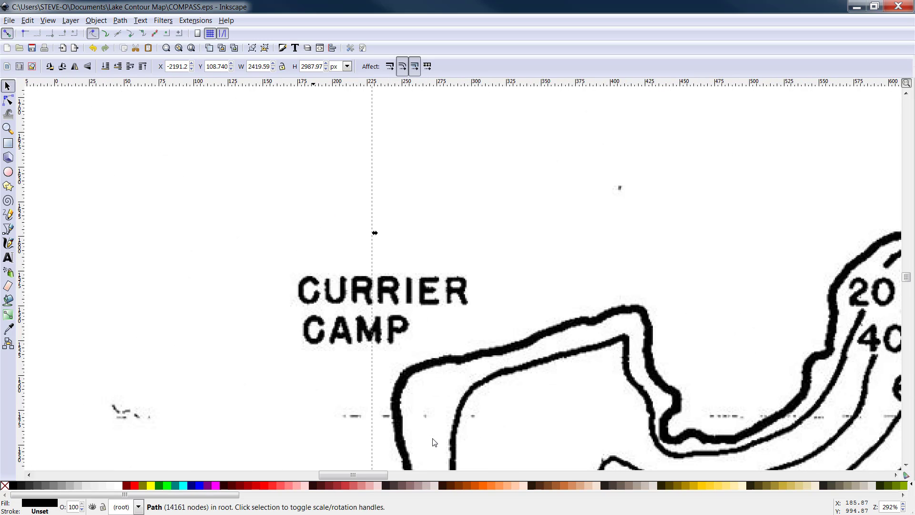
pyautogui.press('+')
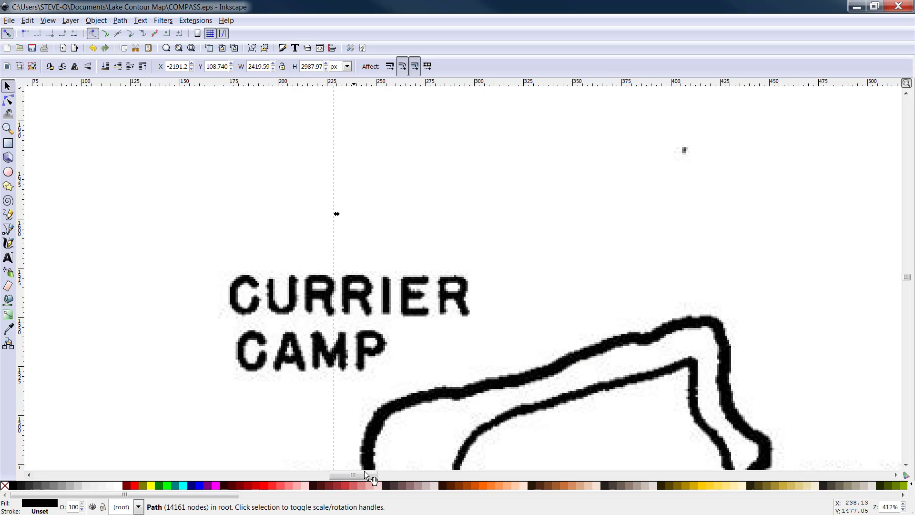
# - Inspect the traced path's contour lines and depth numbers up close, then view both charts in full
pyautogui.moveTo(355, 475); pyautogui.dragTo(290, 474)
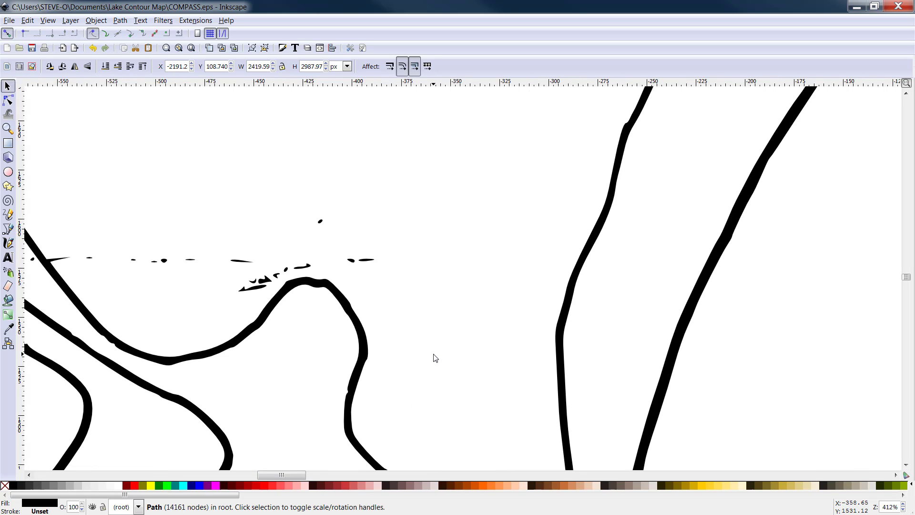
pyautogui.press('-')
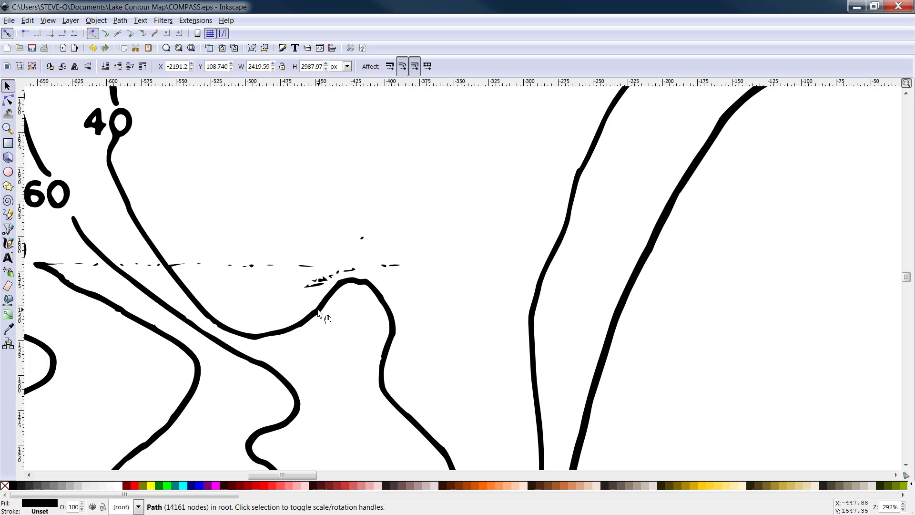
pyautogui.press('-')
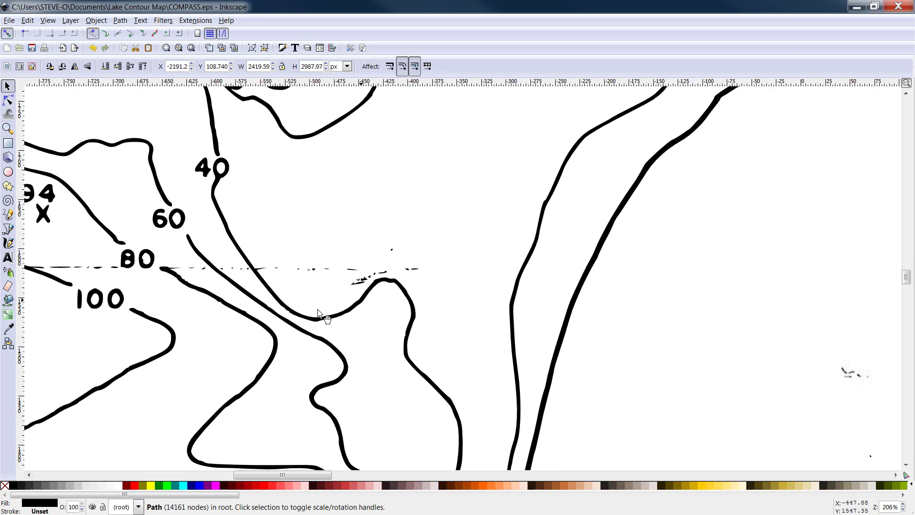
pyautogui.press('-')
pyautogui.press('-')
pyautogui.press('-')
pyautogui.press('-')
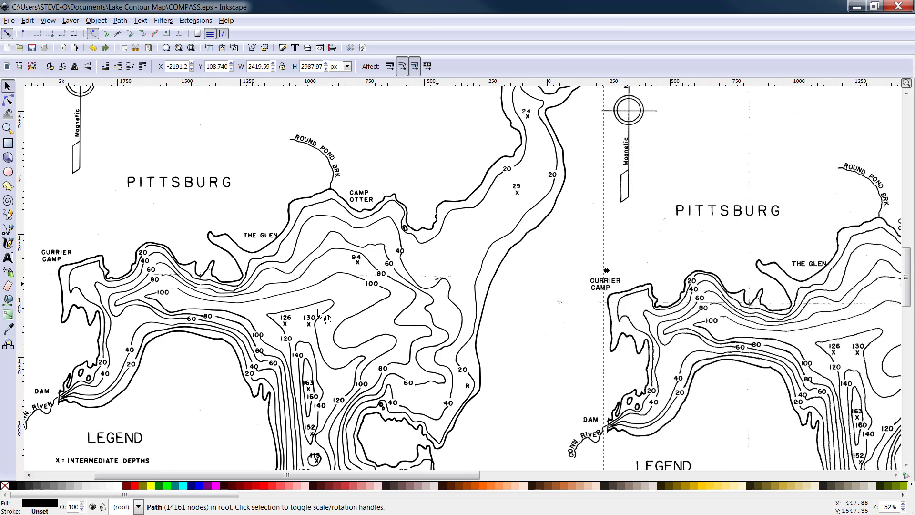
pyautogui.press('-')
pyautogui.press('-')
pyautogui.press('-')
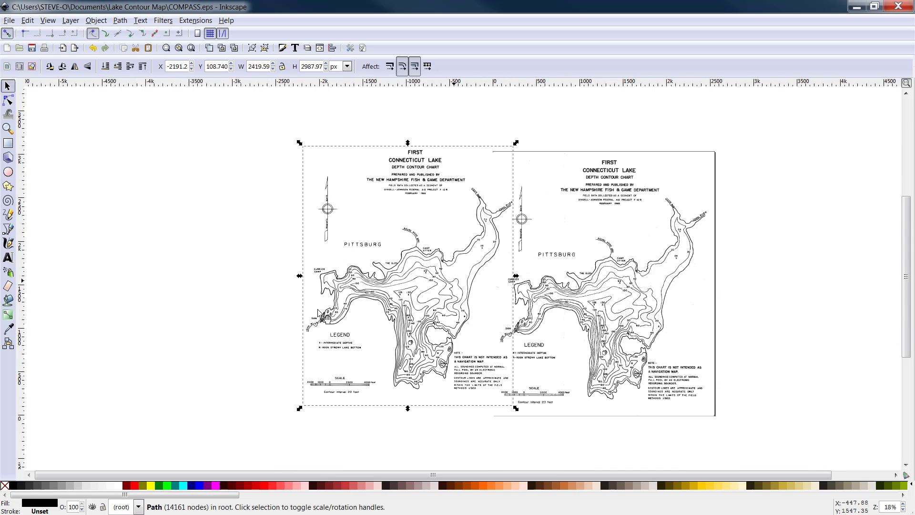
# - Delete the original chart image and move the traced path onto the page
pyautogui.click(630, 311)
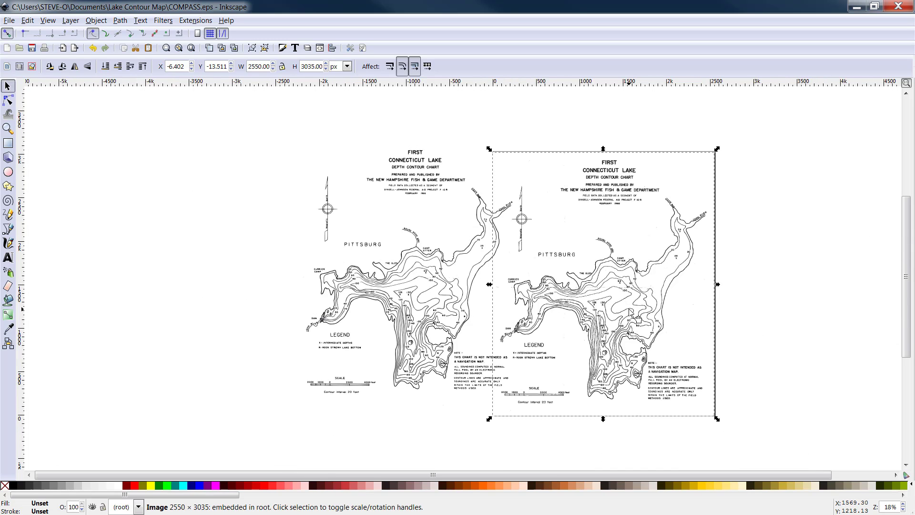
pyautogui.press('Delete')
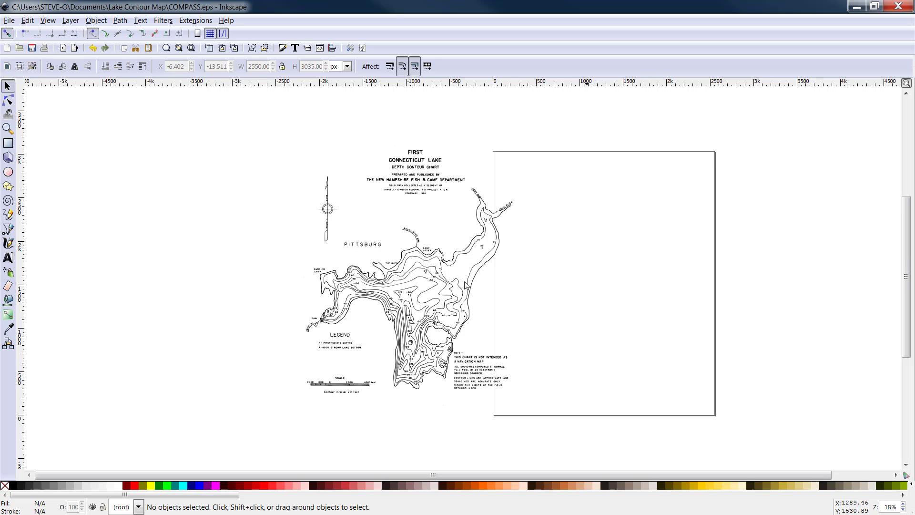
pyautogui.click(396, 299)
pyautogui.moveTo(416, 280); pyautogui.dragTo(604, 284)
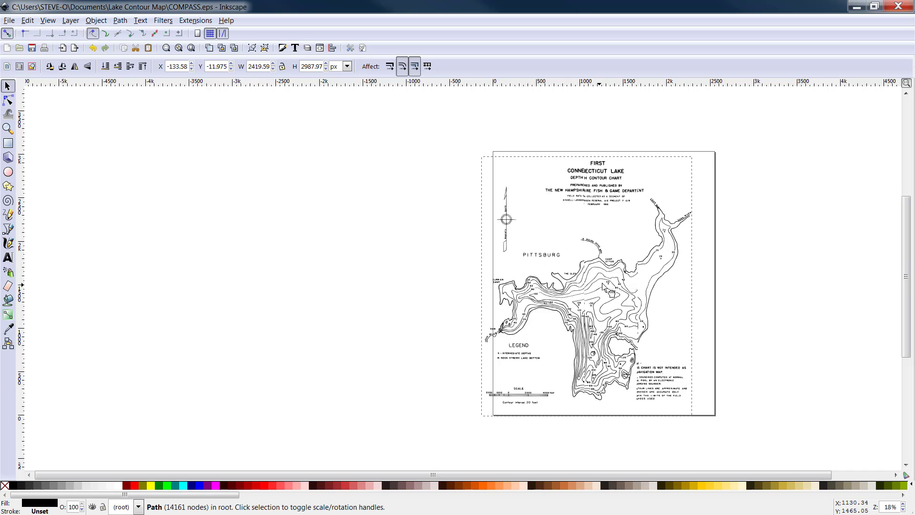
# - Examine the traced shoreline and contour lines near The Glen for stray marks, then view the whole chart
pyautogui.keyDown('ctrl'); pyautogui.scroll(9, 605, 285); pyautogui.keyUp('ctrl')
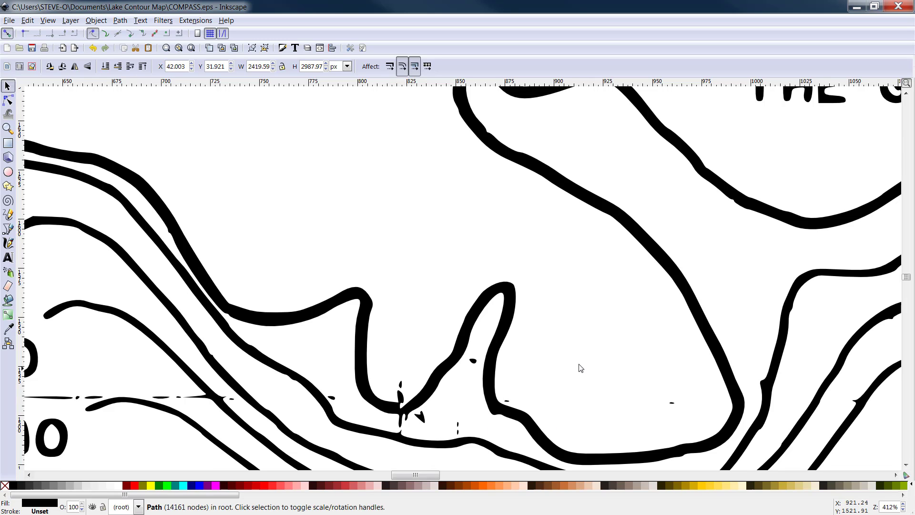
pyautogui.keyDown('ctrl'); pyautogui.scroll(-6, 577, 369); pyautogui.keyUp('ctrl')
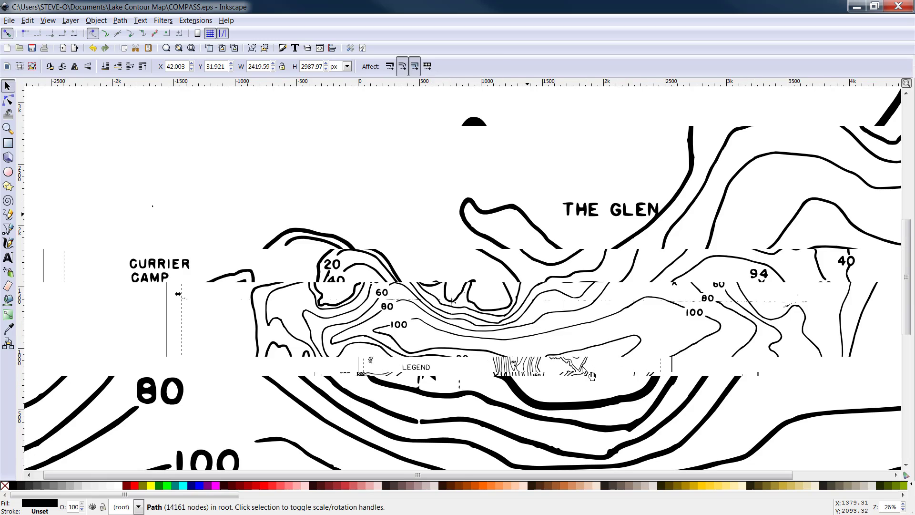
pyautogui.press('-')
pyautogui.press('-')
pyautogui.press('-')
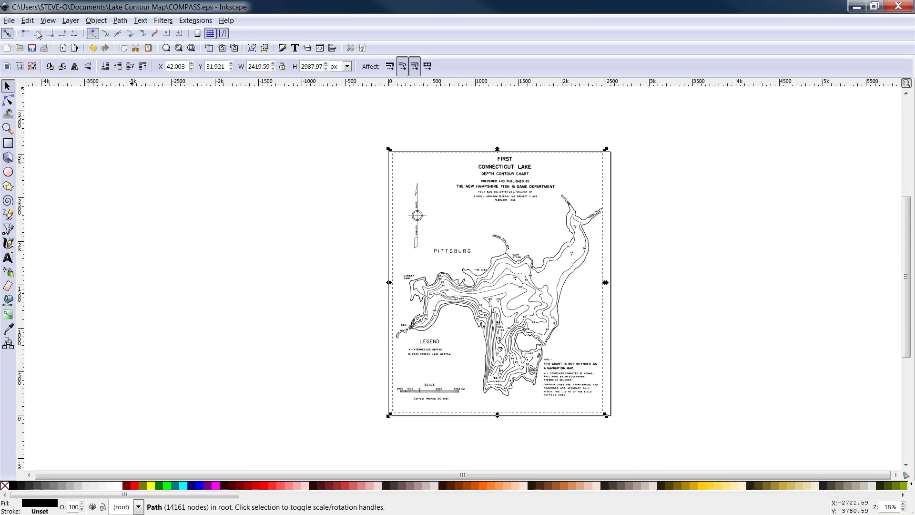
# - Review the file formats available for saving the traced chart, including Encapsulated PostScript, and leave without saving
pyautogui.click(10, 21)
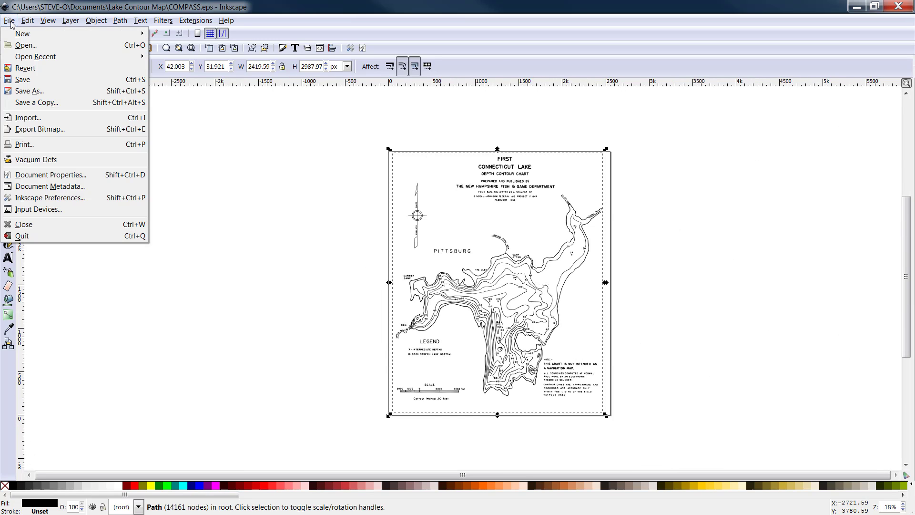
pyautogui.click(28, 92)
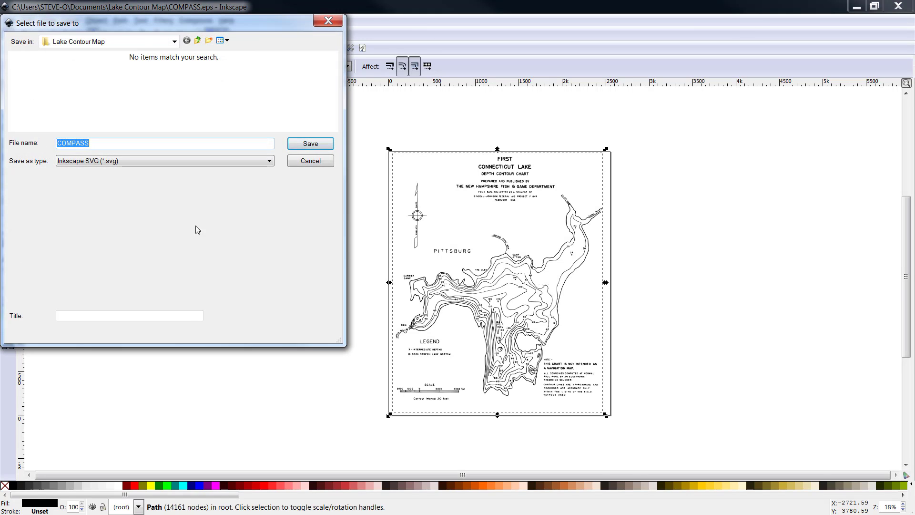
pyautogui.click(268, 162)
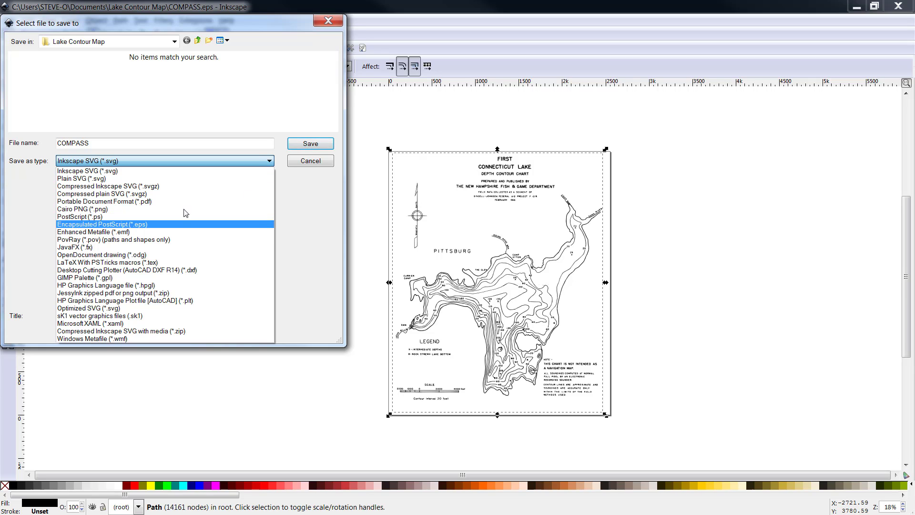
pyautogui.click(317, 165)
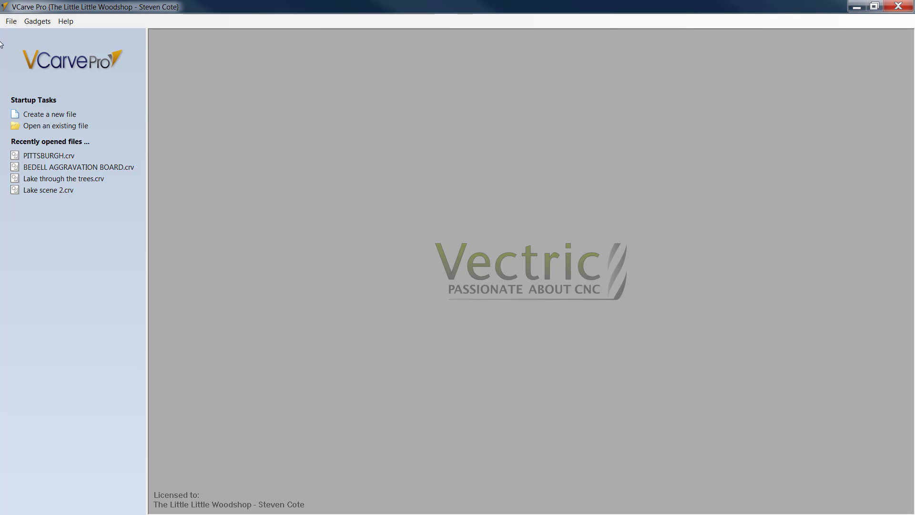
# - In VCarve Pro, create a new 36 by 48 inch job with 1 inch thick material and a centred XY datum
pyautogui.click(66, 118)
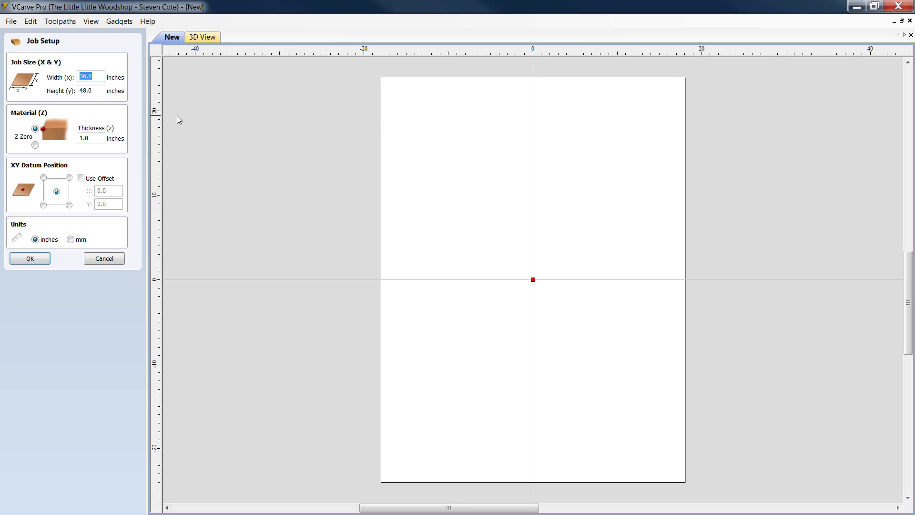
pyautogui.click(104, 260)
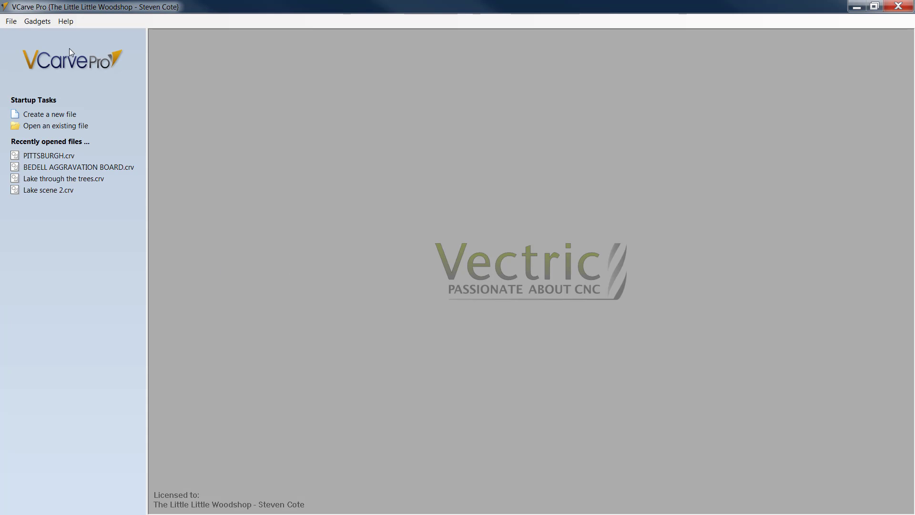
pyautogui.click(71, 121)
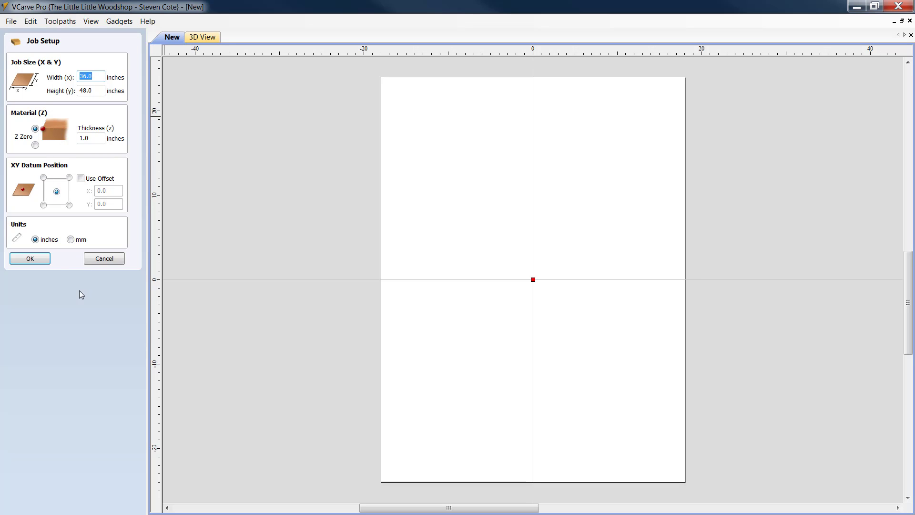
pyautogui.click(29, 259)
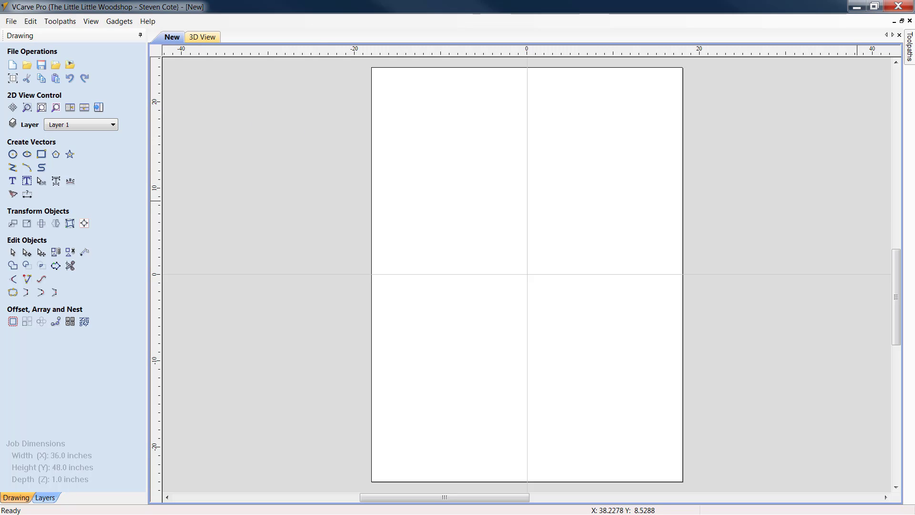
# - Import the vectors from the First-Lake-Contour-Map 2 PDF and centre them on the material in both directions
pyautogui.click(57, 69)
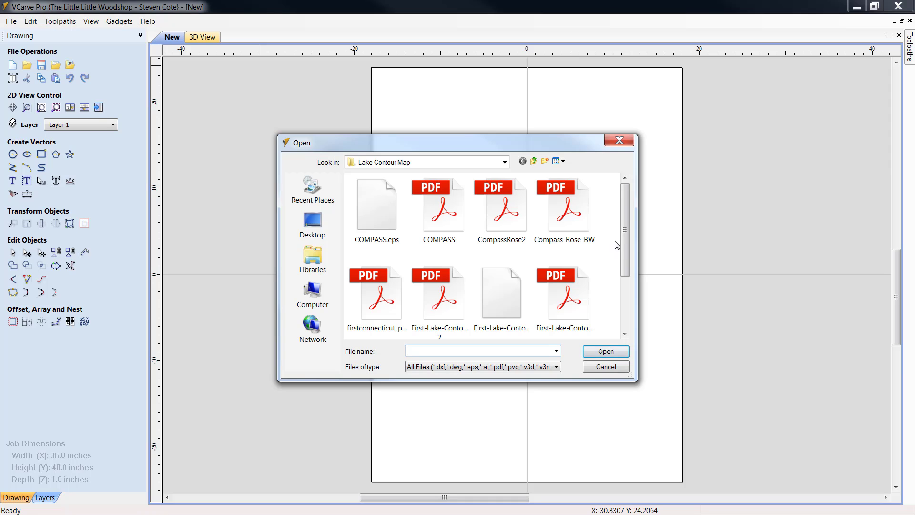
pyautogui.click(450, 300)
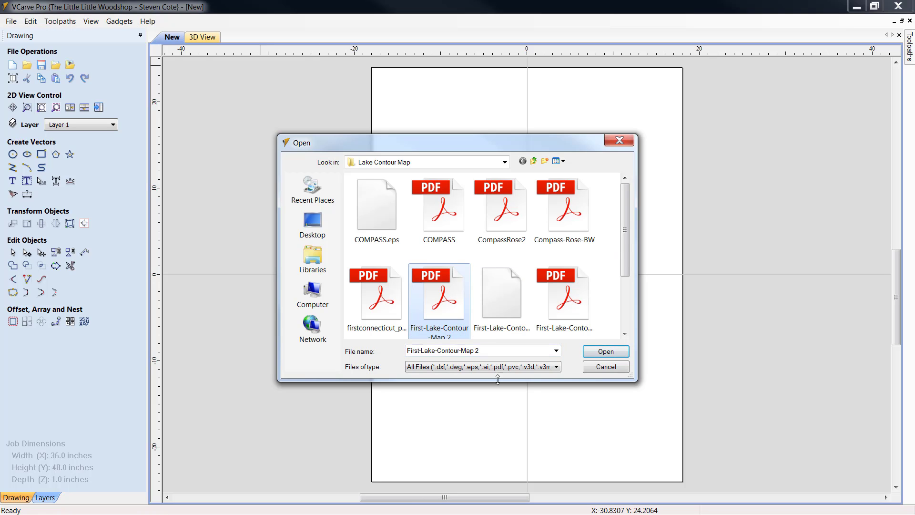
pyautogui.click(604, 355)
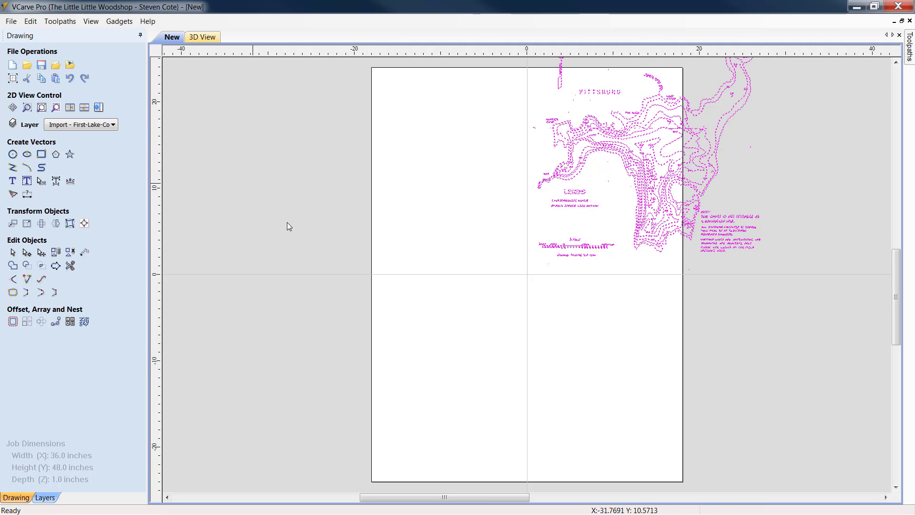
pyautogui.click(84, 224)
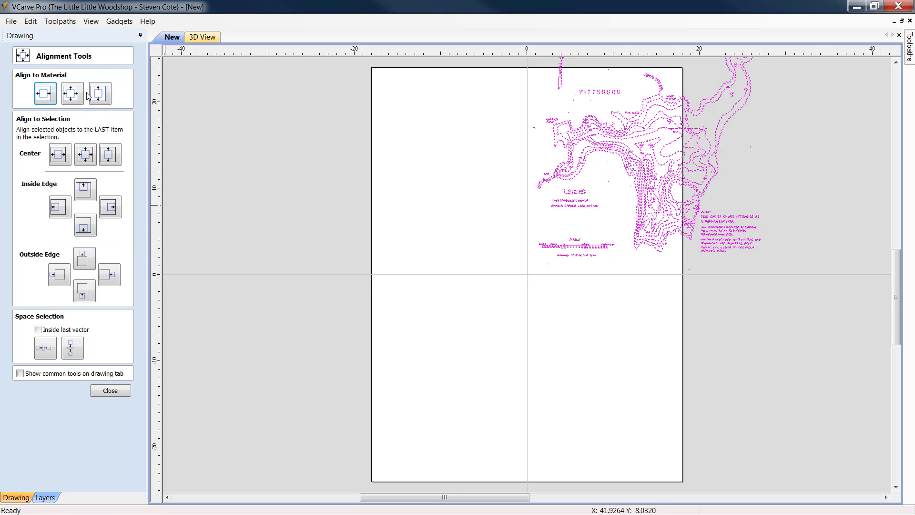
pyautogui.click(72, 93)
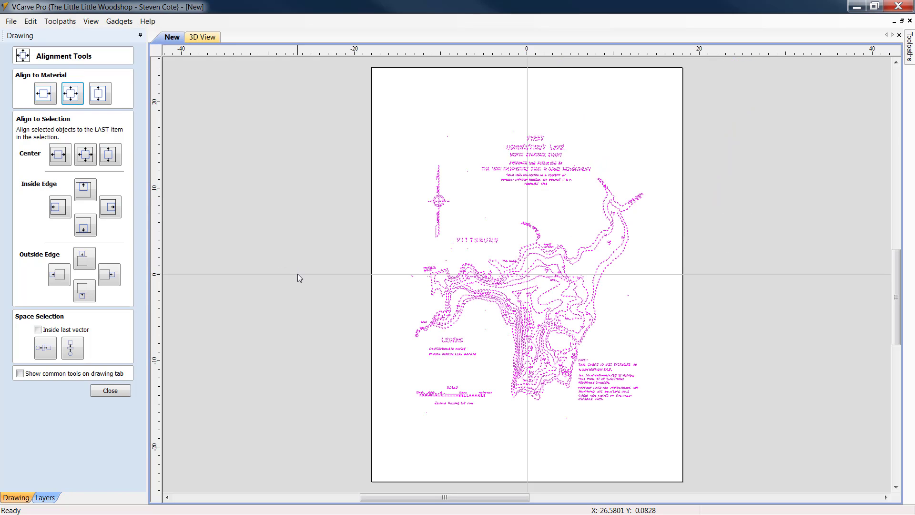
pyautogui.click(107, 390)
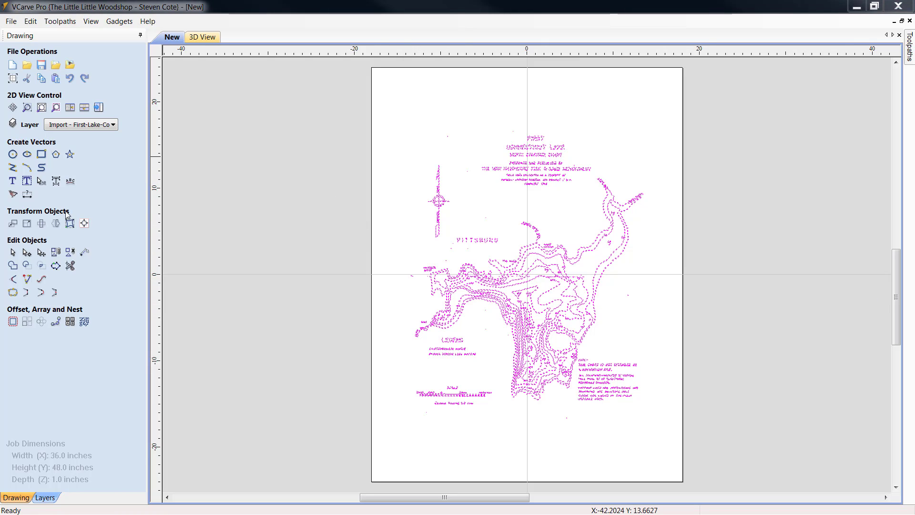
# - Scale the imported chart about its centre to a width of 34 inches with X and Y linked, and deselect it
pyautogui.click(27, 223)
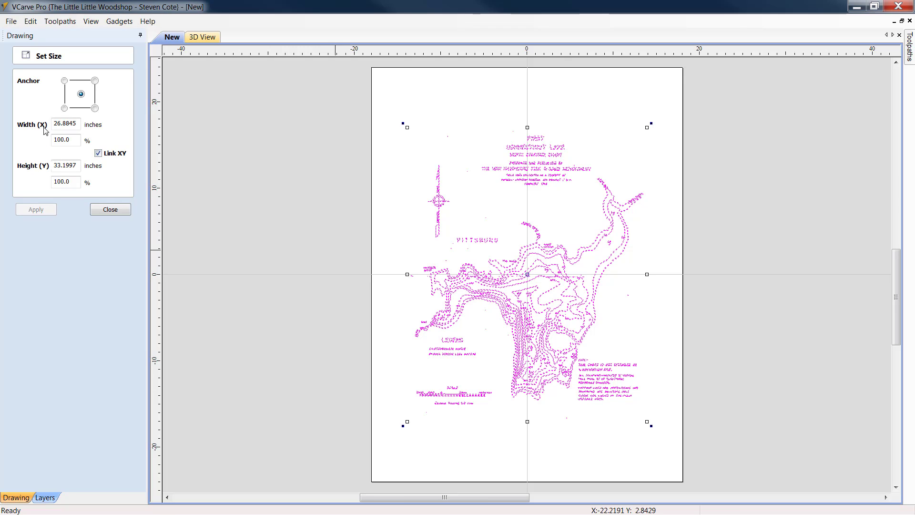
pyautogui.doubleClick(77, 123)
pyautogui.write('34.')
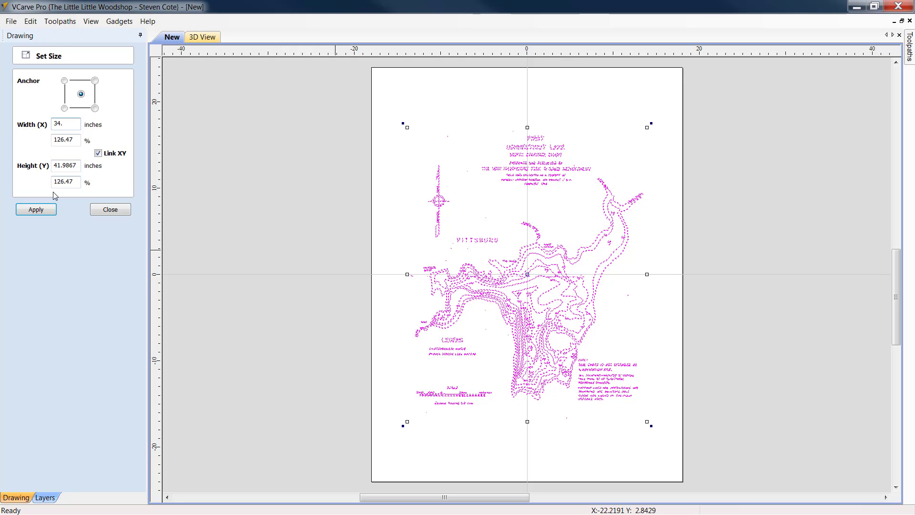
pyautogui.click(42, 211)
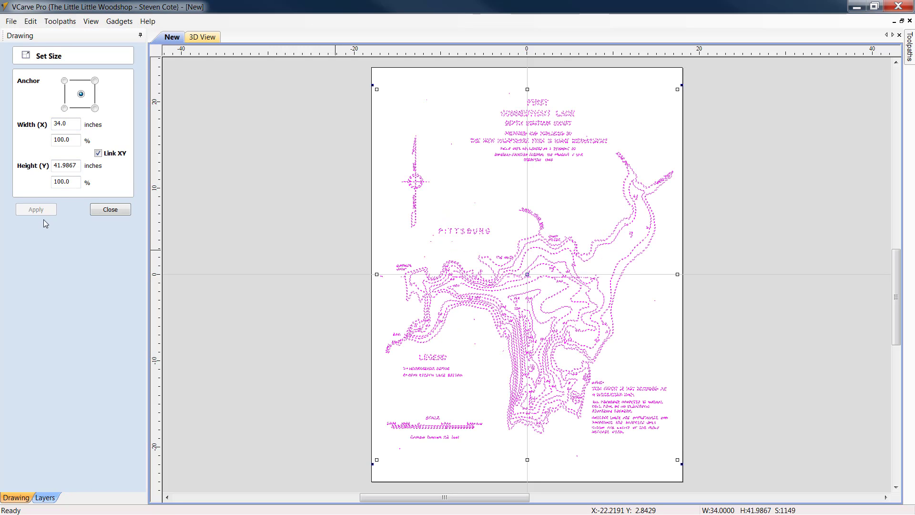
pyautogui.click(115, 211)
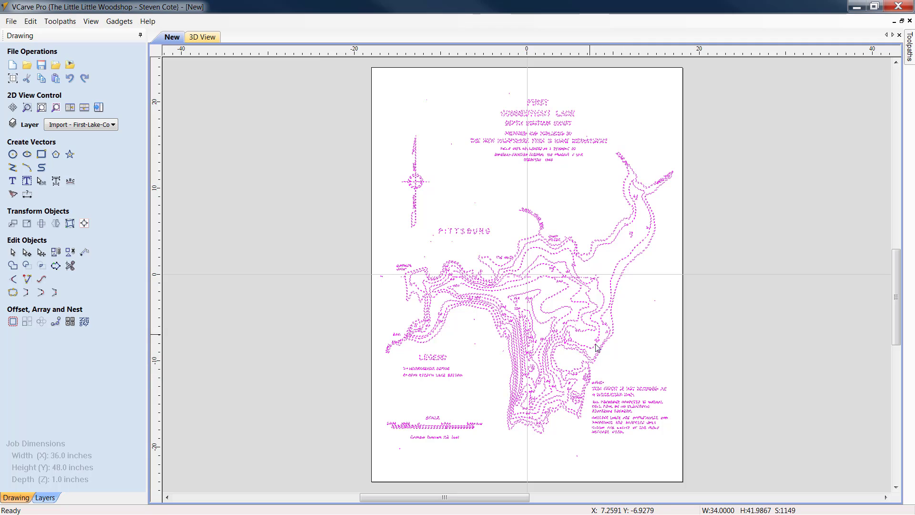
pyautogui.click(642, 343)
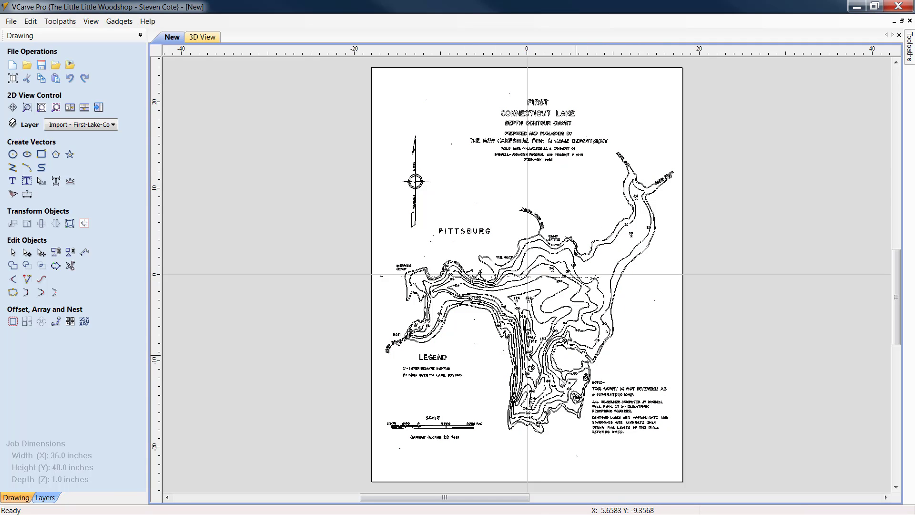
# - Delete the navigation and soundings NOTE text block beside the lake's southern end
pyautogui.scroll(1, 624, 487)
pyautogui.scroll(2, 625, 487)
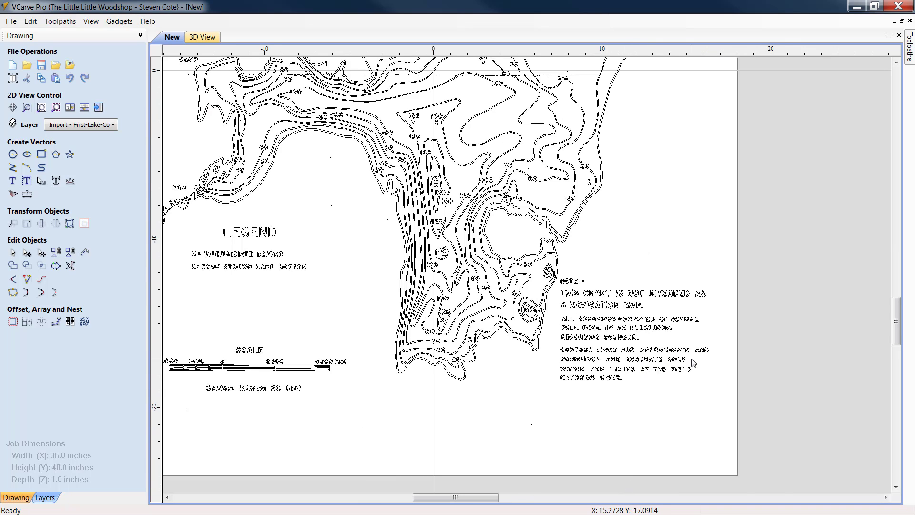
pyautogui.scroll(3, 691, 357)
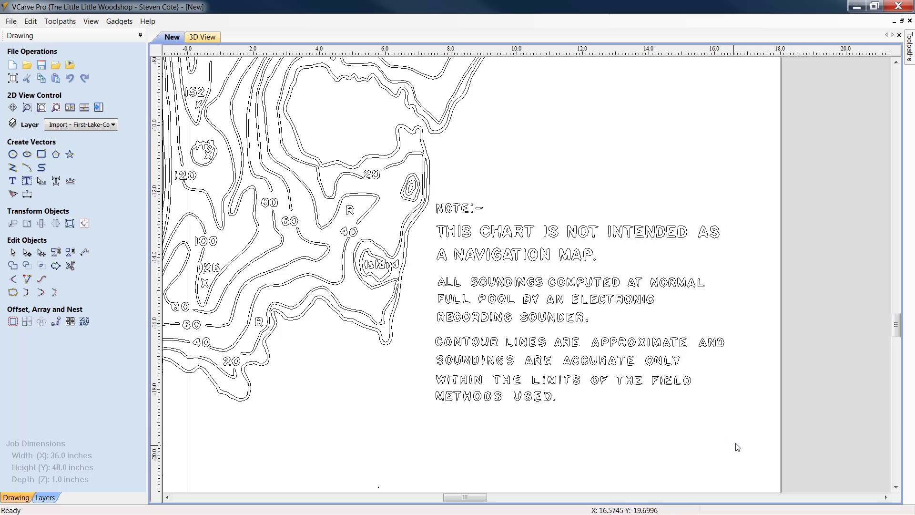
pyautogui.moveTo(742, 430); pyautogui.dragTo(434, 193)
pyautogui.press('Delete')
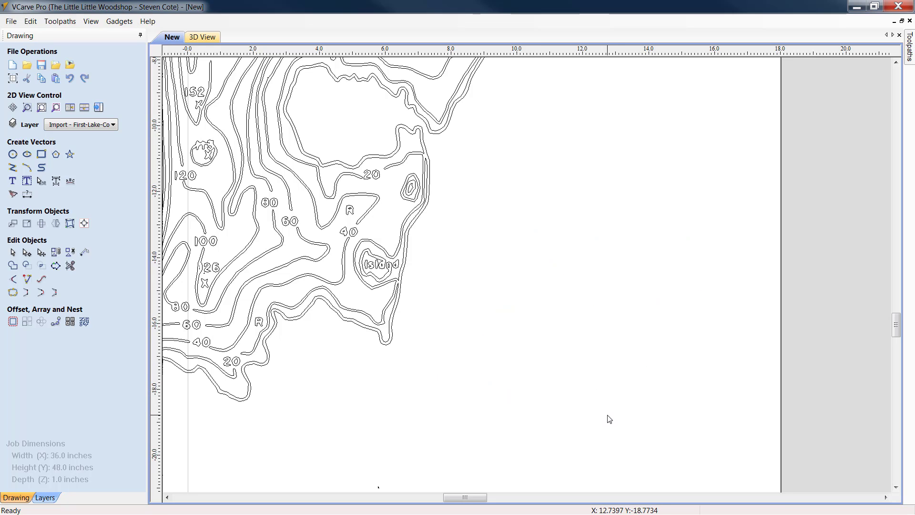
# - Examine the legend, scale bar and title lettering around the imported lake chart
pyautogui.scroll(-3, 617, 396)
pyautogui.scroll(-2, 619, 384)
pyautogui.scroll(3, 381, 299)
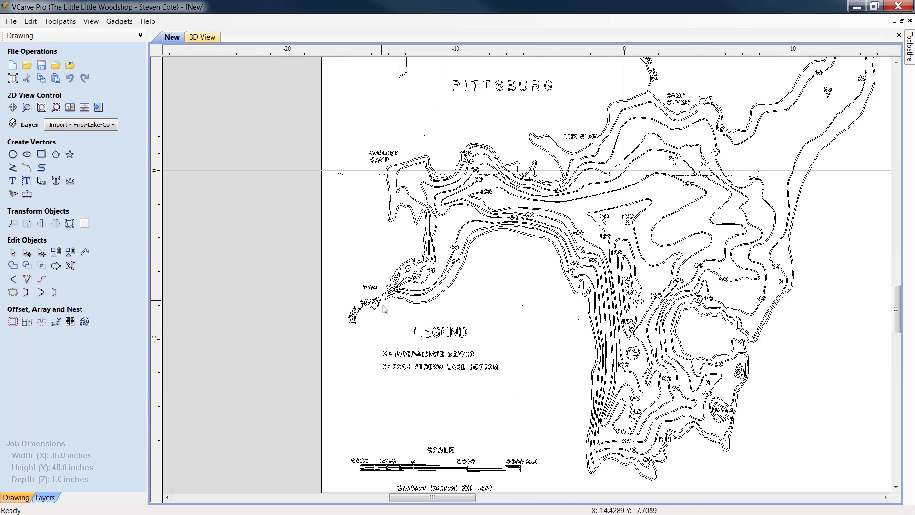
pyautogui.moveTo(895, 315); pyautogui.dragTo(895, 343)
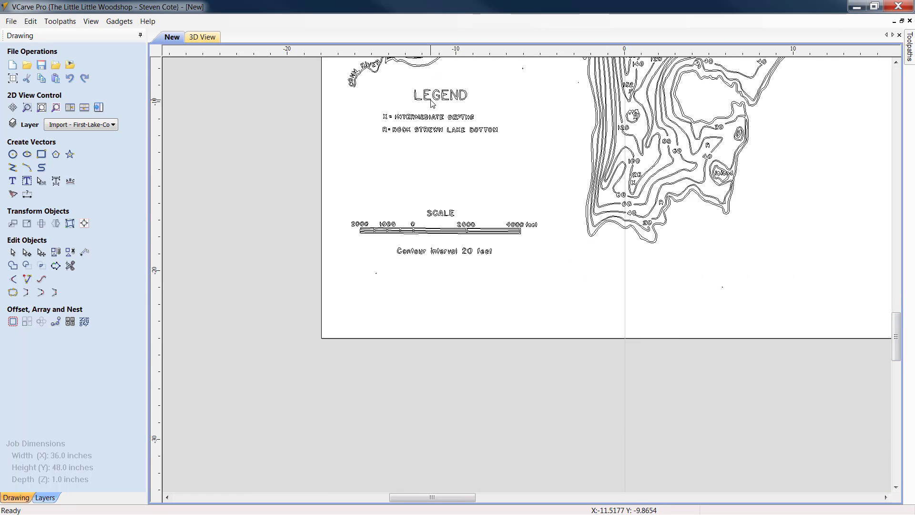
pyautogui.scroll(-2, 432, 103)
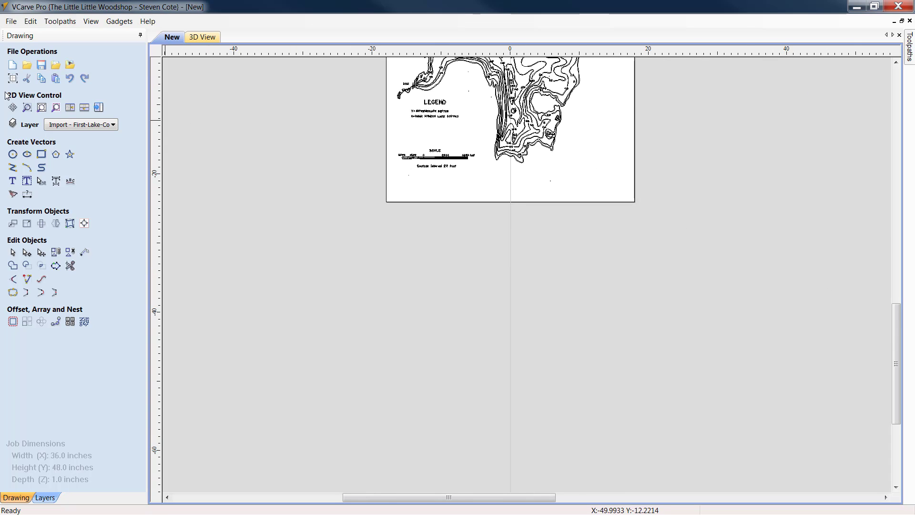
pyautogui.click(13, 108)
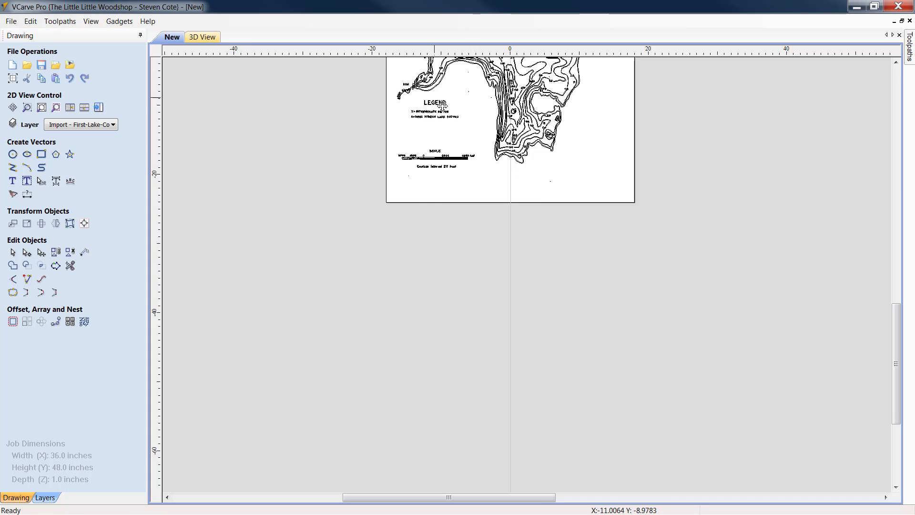
pyautogui.moveTo(506, 62); pyautogui.dragTo(575, 272)
pyautogui.scroll(3, 604, 189)
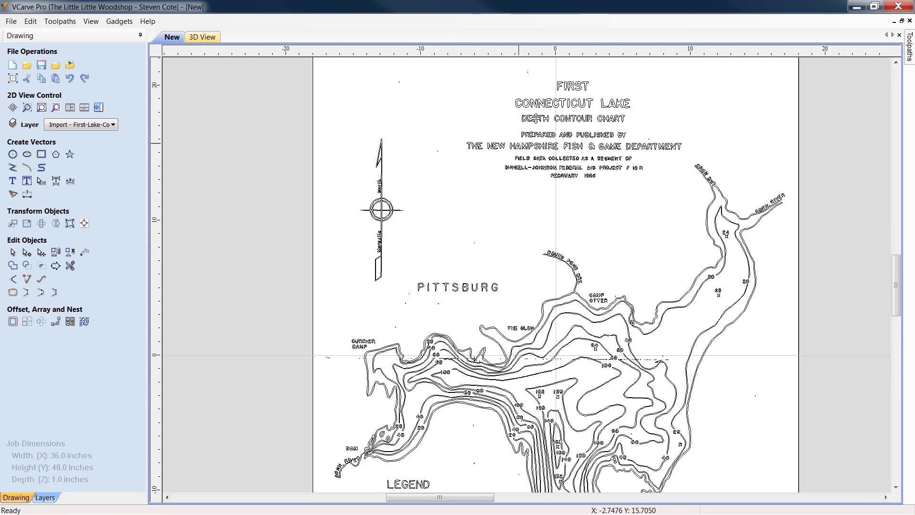
pyautogui.moveTo(571, 109); pyautogui.dragTo(549, 191)
pyautogui.scroll(3, 567, 200)
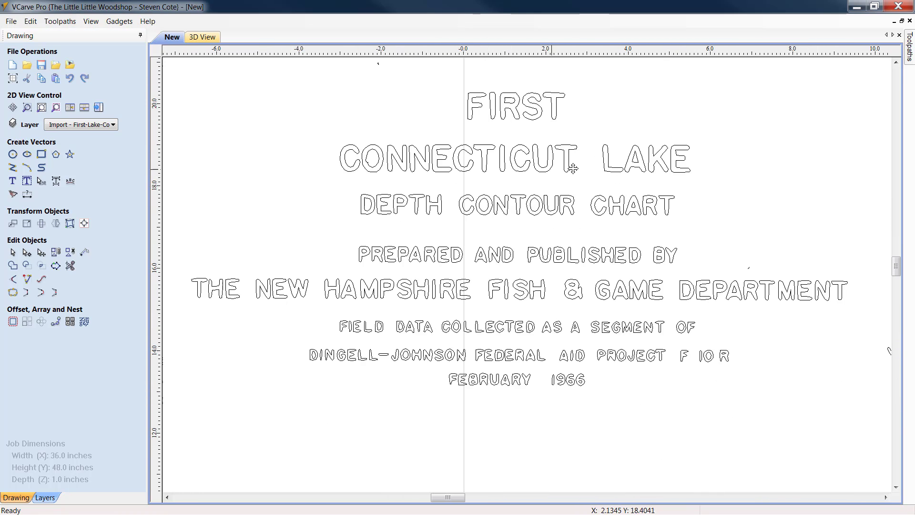
pyautogui.scroll(-2, 568, 233)
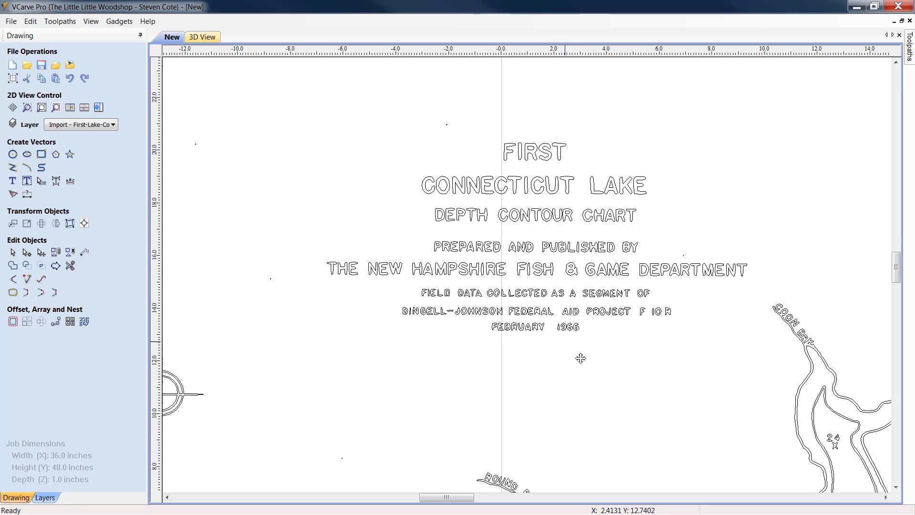
pyautogui.moveTo(607, 380); pyautogui.dragTo(607, 320)
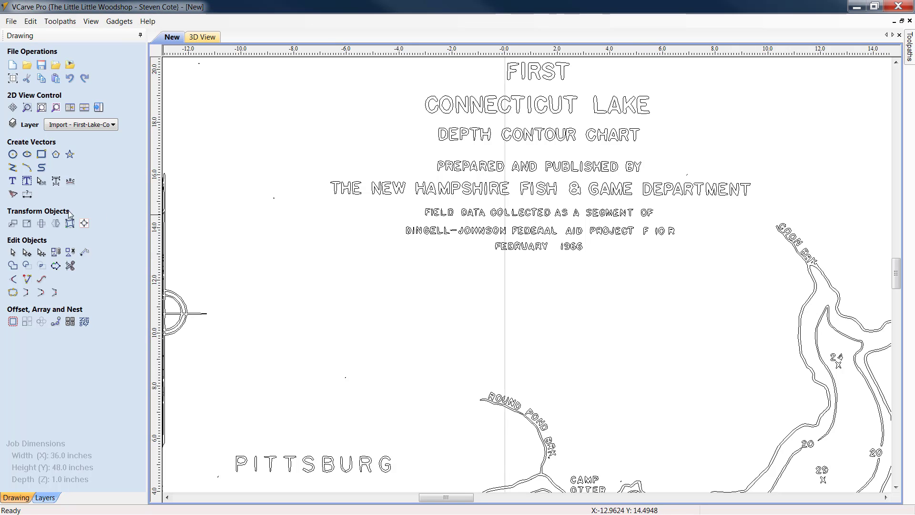
# - Delete the title lines from PREPARED AND PUBLISHED BY down to FEBRUARY 1966, including the remaining NT letters
pyautogui.click(12, 253)
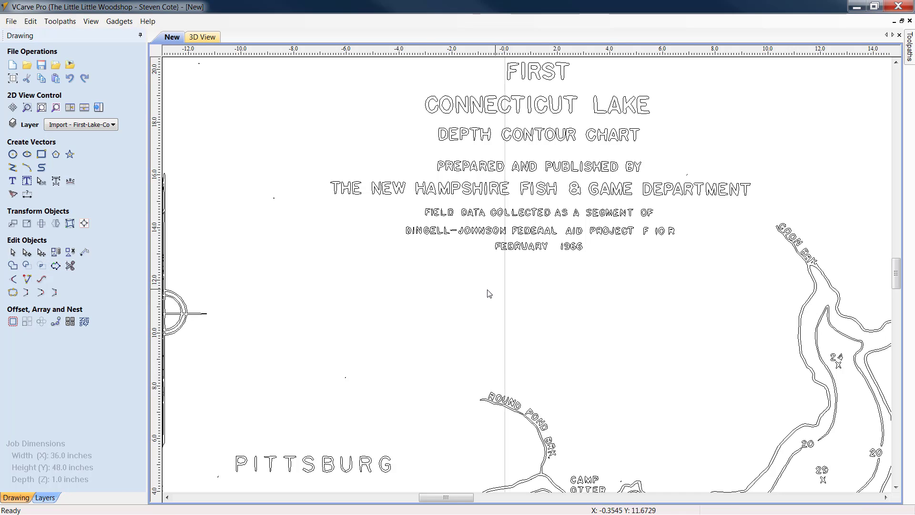
pyautogui.moveTo(721, 267); pyautogui.dragTo(318, 157)
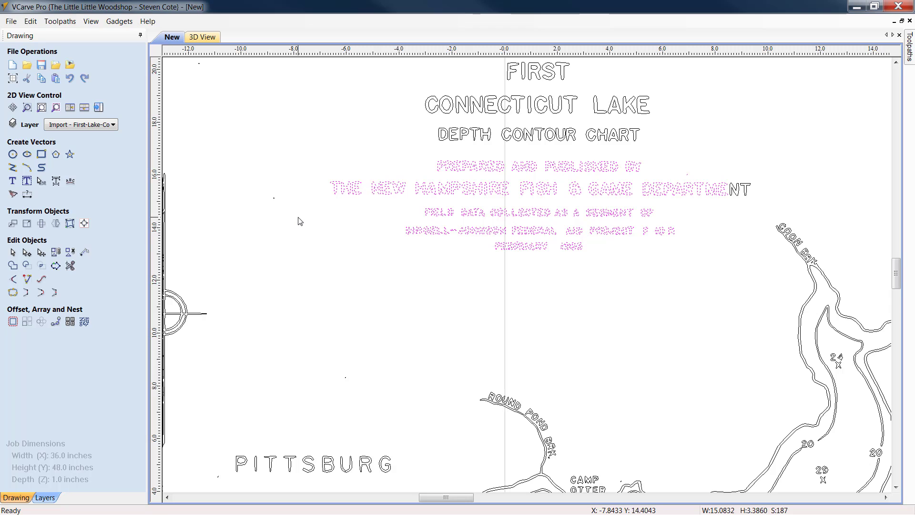
pyautogui.press('Delete')
pyautogui.moveTo(764, 206); pyautogui.dragTo(724, 180)
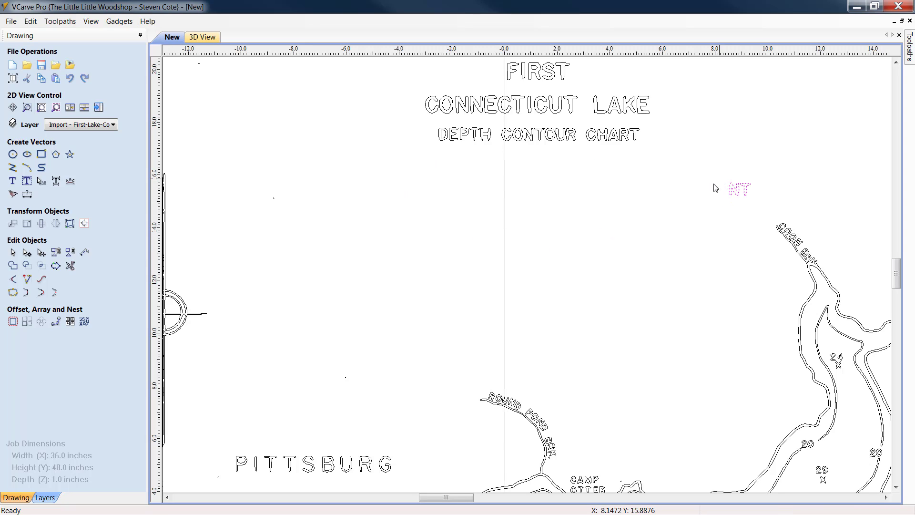
pyautogui.press('Delete')
# - Delete the DEPTH CONTOUR CHART line from the chart title
pyautogui.scroll(-4, 599, 255)
pyautogui.scroll(-1, 597, 252)
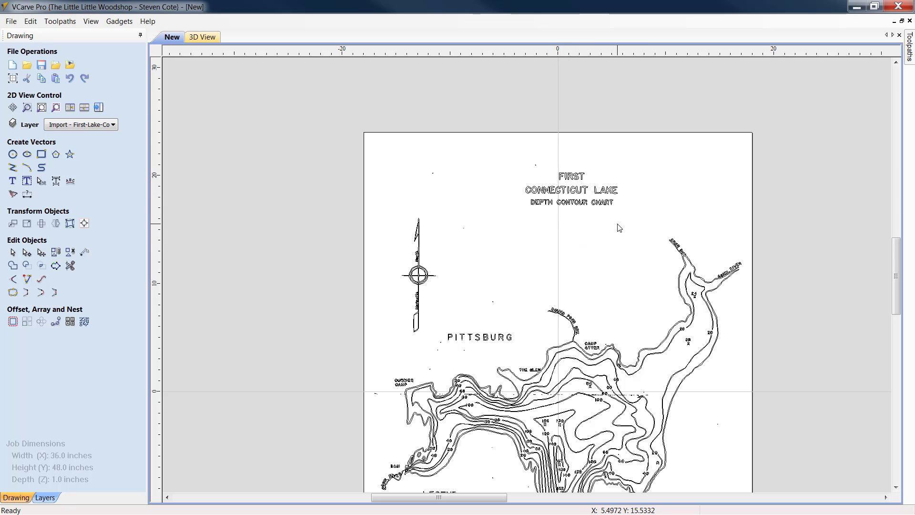
pyautogui.moveTo(620, 214); pyautogui.dragTo(526, 200)
pyautogui.press('Delete')
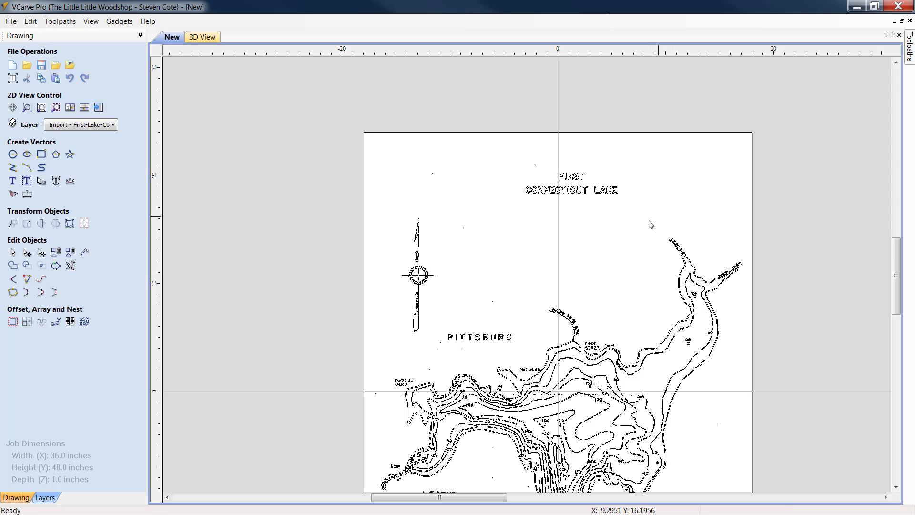
# - Move the PITTSBURG lettering directly beneath the CONNECTICUT LAKE title line and deselect it
pyautogui.scroll(-1, 553, 248)
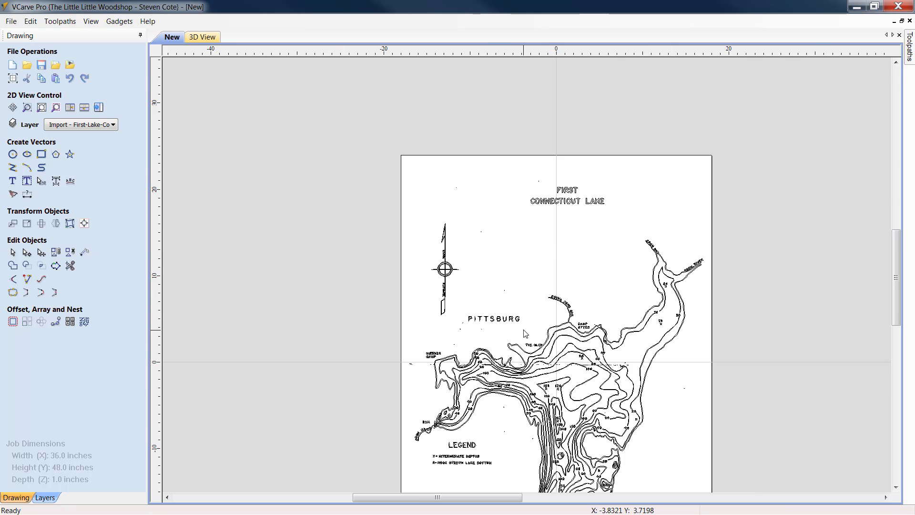
pyautogui.moveTo(481, 316); pyautogui.dragTo(563, 223)
pyautogui.click(578, 253)
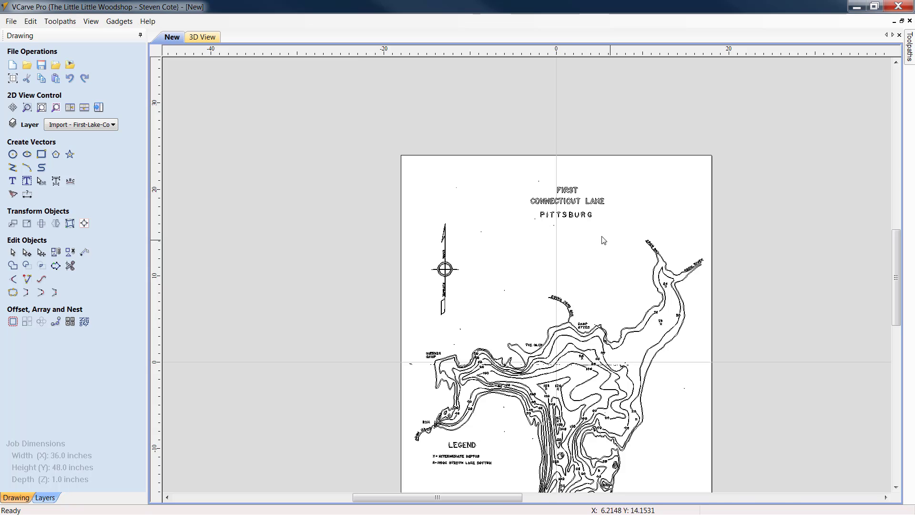
# - Create centred Hobo Std text, 1 inch high and anchored at 0,0, with the lines FIRST, CONNECTICYT LAKE and PITTSBURG NH
pyautogui.scroll(1, 533, 236)
pyautogui.scroll(3, 534, 240)
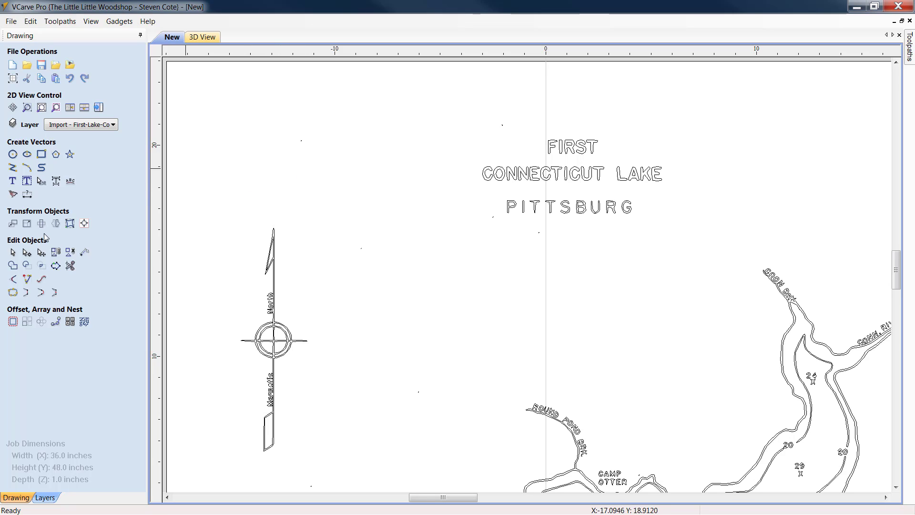
pyautogui.click(12, 180)
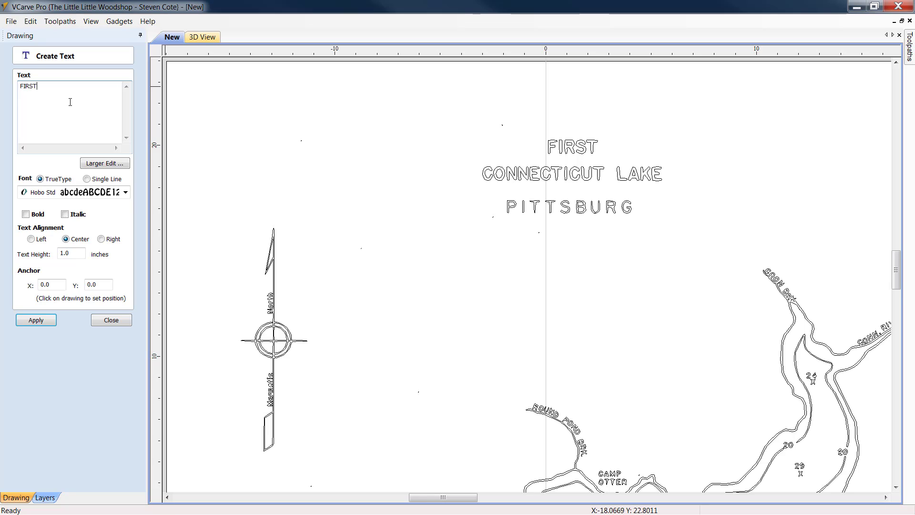
pyautogui.write('CONNECTICYT LAKE')
pyautogui.press('Return')
pyautogui.write('PITTSBURG NH')
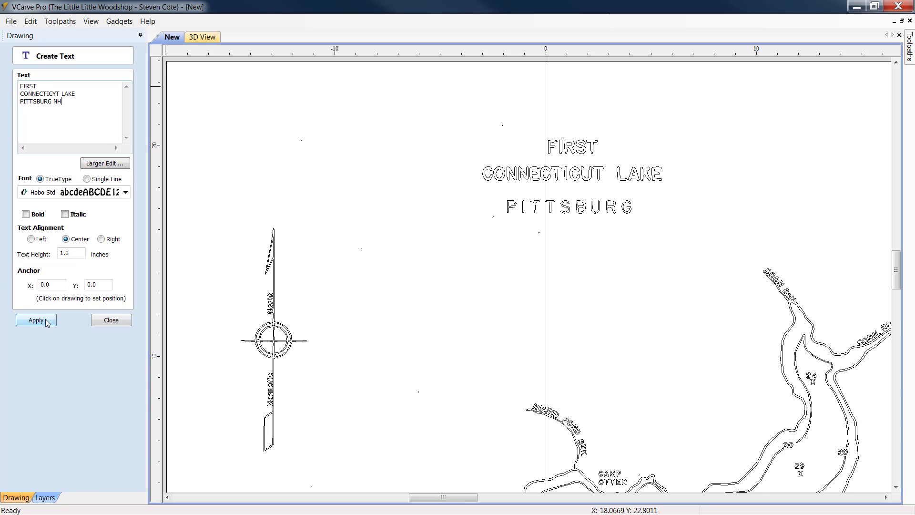
pyautogui.click(111, 319)
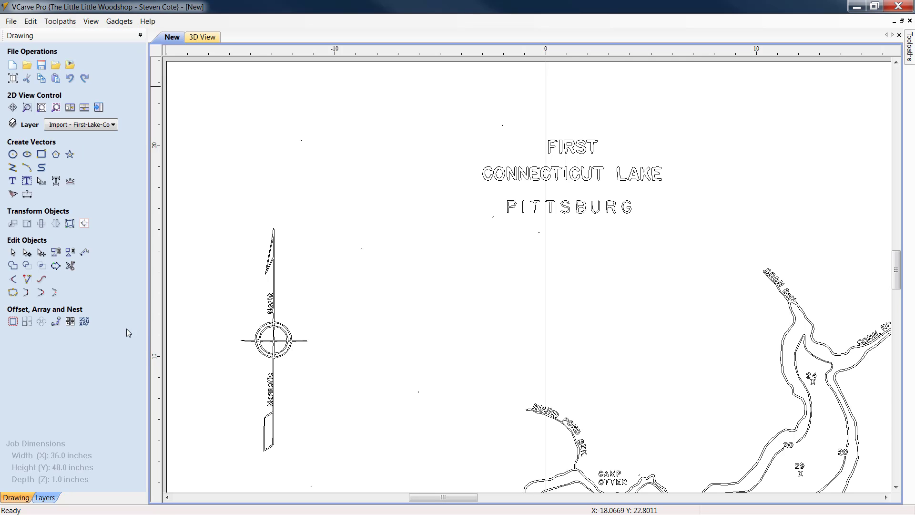
# - Move the new three-line Hobo Std title from the centre of the lake into the sheet's upper-right corner and deselect it
pyautogui.scroll(-3, 358, 327)
pyautogui.scroll(2, 424, 448)
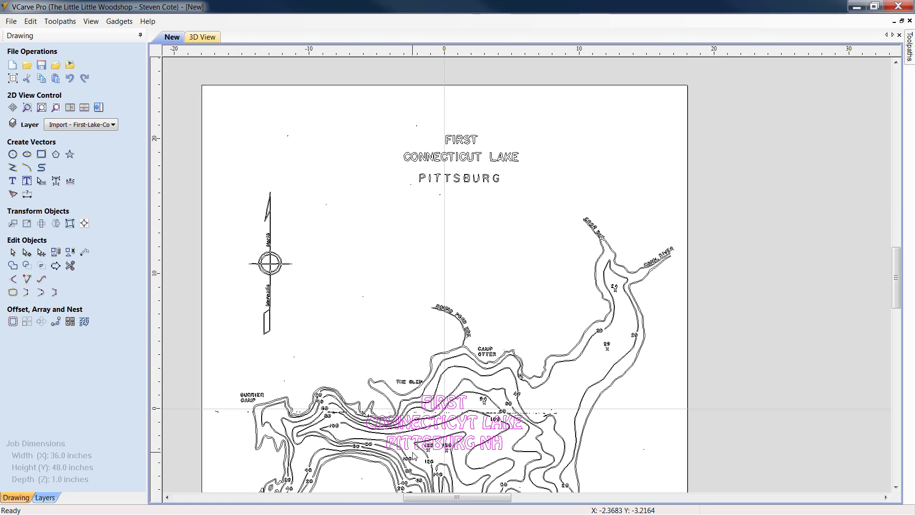
pyautogui.click(474, 431)
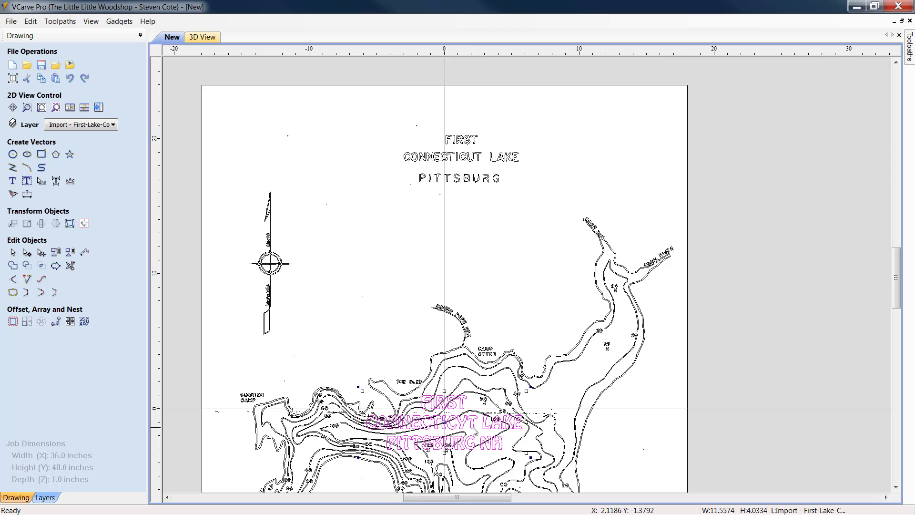
pyautogui.moveTo(447, 421); pyautogui.dragTo(605, 133)
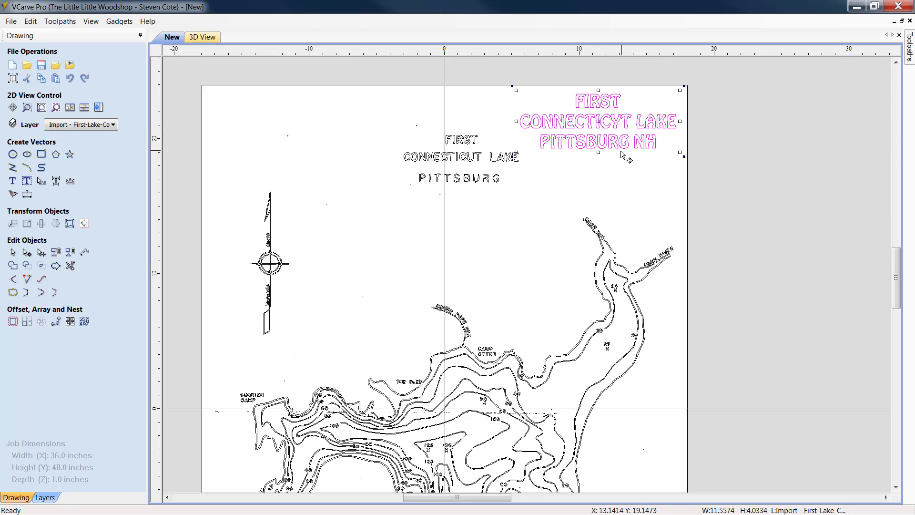
pyautogui.click(621, 191)
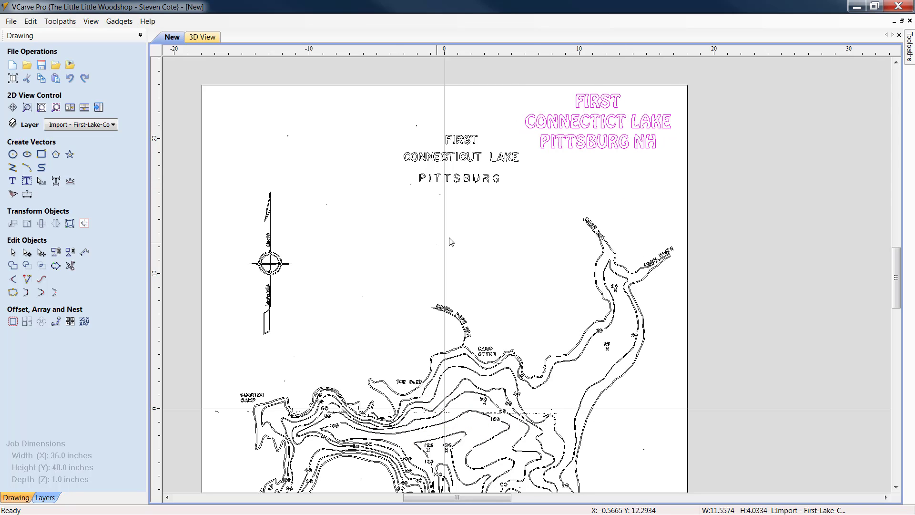
# - Delete the original traced title lettering FIRST, CONNECTICUT LAKE and PITTSBURG
pyautogui.click(449, 238)
pyautogui.moveTo(518, 192); pyautogui.dragTo(395, 130)
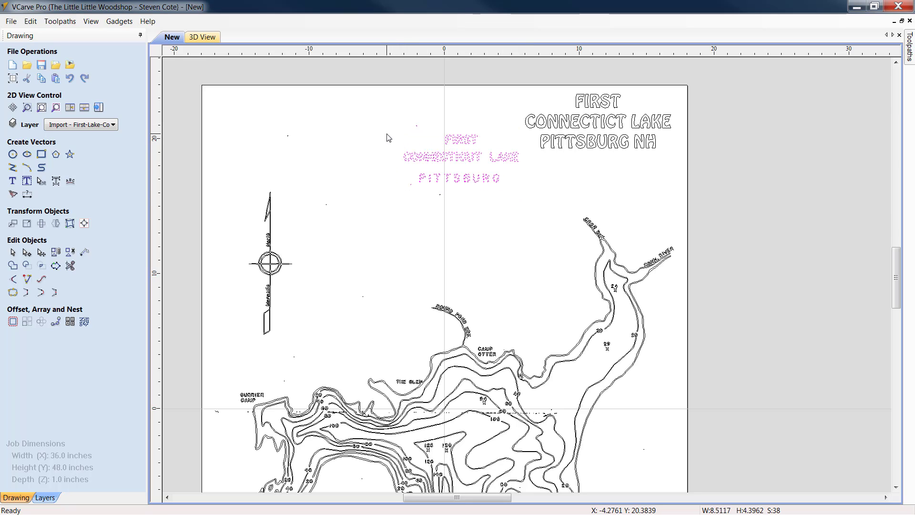
pyautogui.press('Delete')
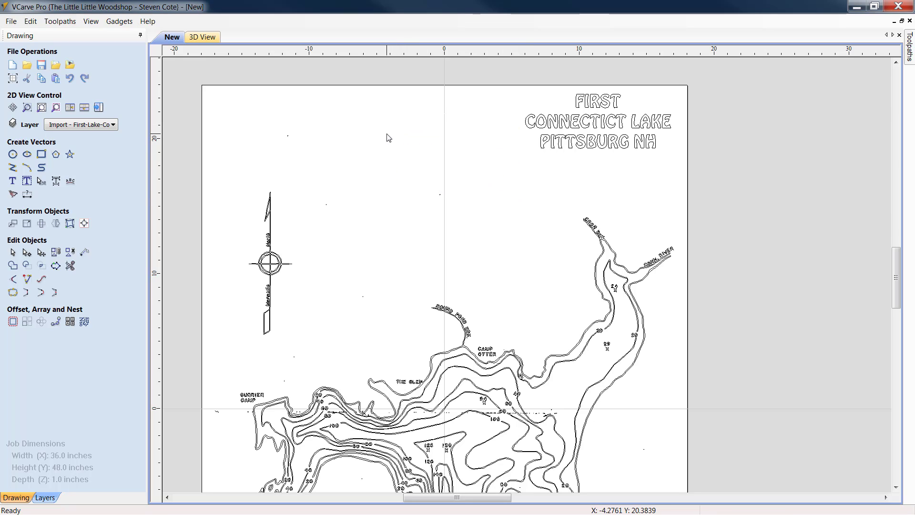
# - Move the new title to the sheet's top middle and centre it horizontally in the material
pyautogui.click(641, 148)
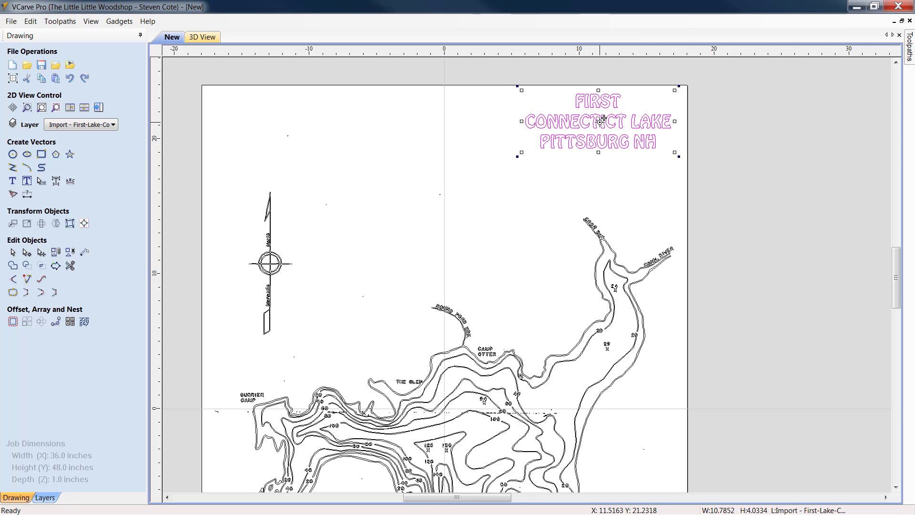
pyautogui.moveTo(601, 119); pyautogui.dragTo(440, 156)
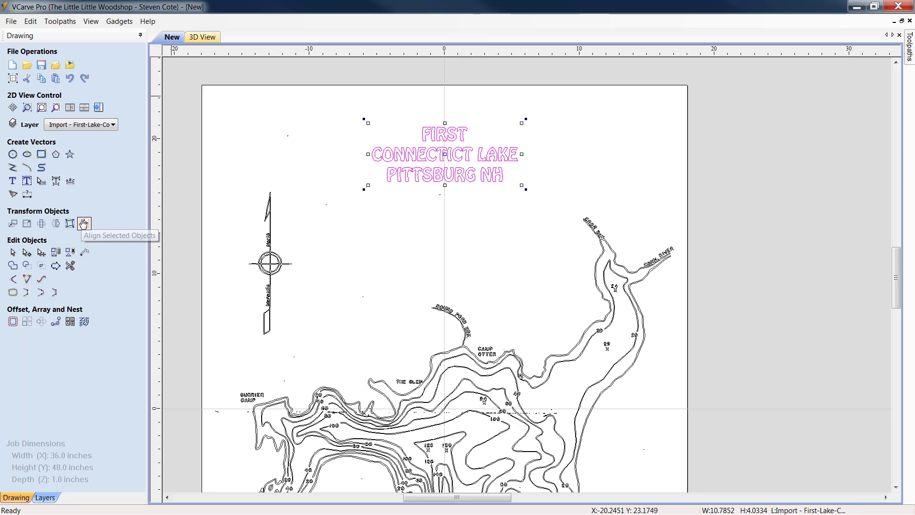
pyautogui.click(83, 223)
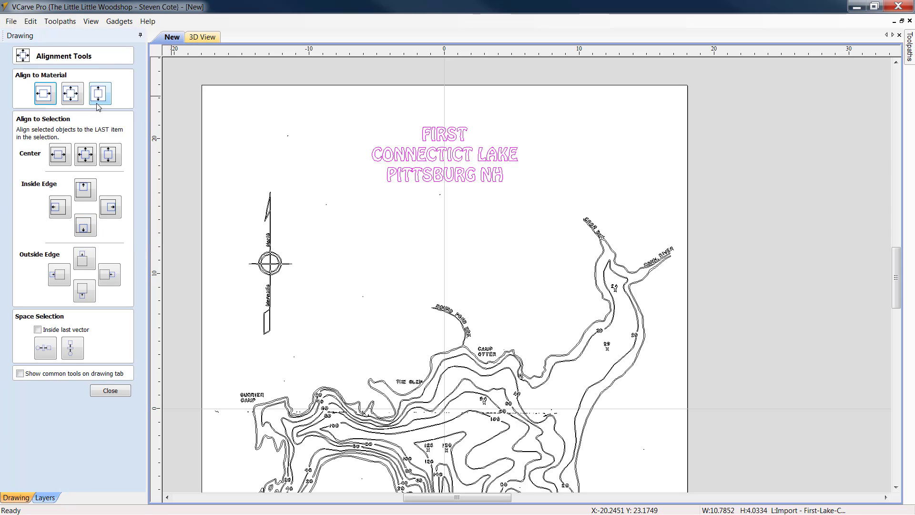
pyautogui.click(41, 92)
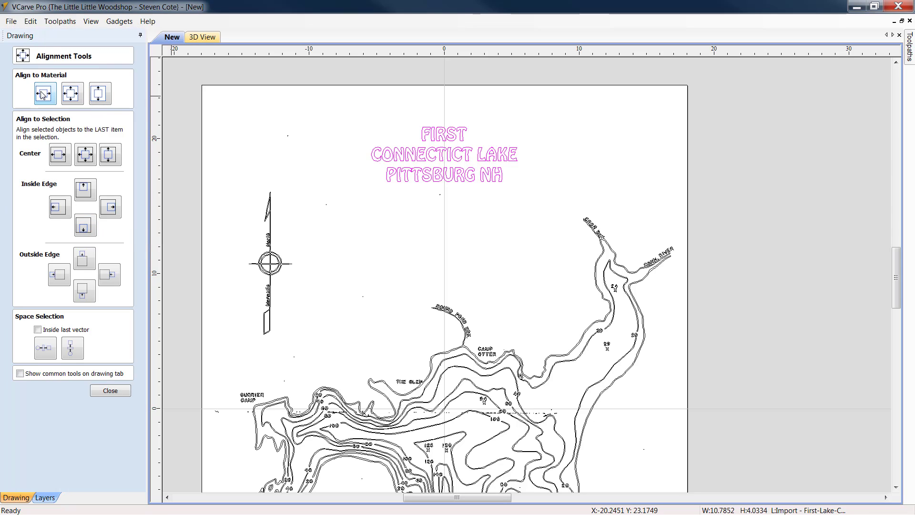
pyautogui.click(110, 390)
pyautogui.click(366, 266)
# - Move the LEGEND heading and its two explanatory lines to the sheet's lower-right area, south-east of the lake
pyautogui.scroll(-2, 368, 264)
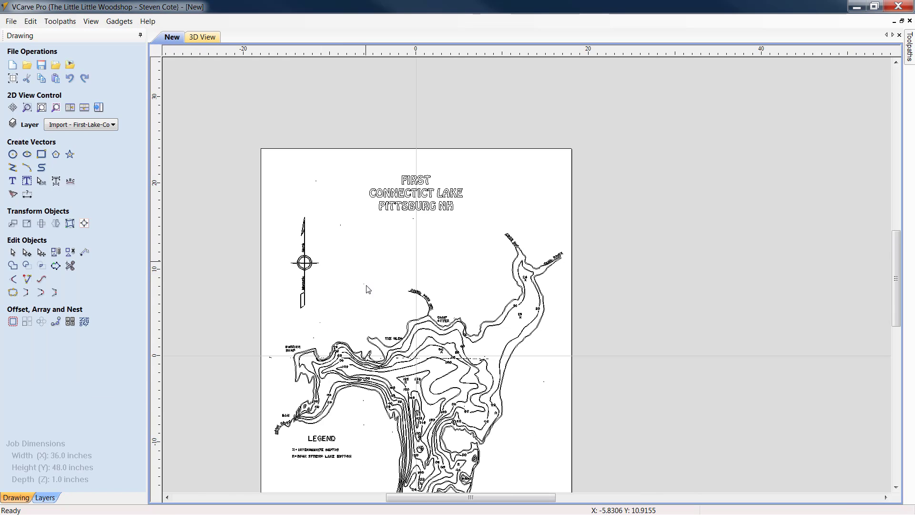
pyautogui.moveTo(897, 291); pyautogui.dragTo(897, 325)
pyautogui.scroll(2, 225, 300)
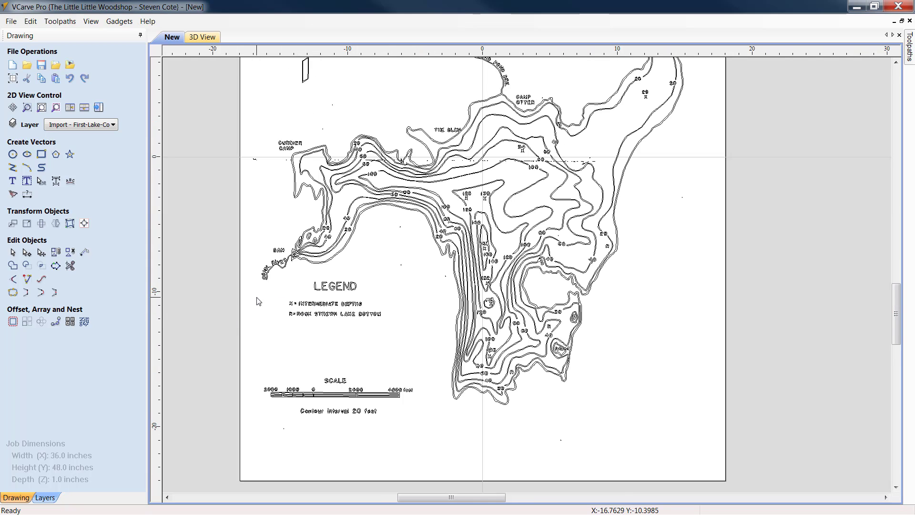
pyautogui.click(339, 286)
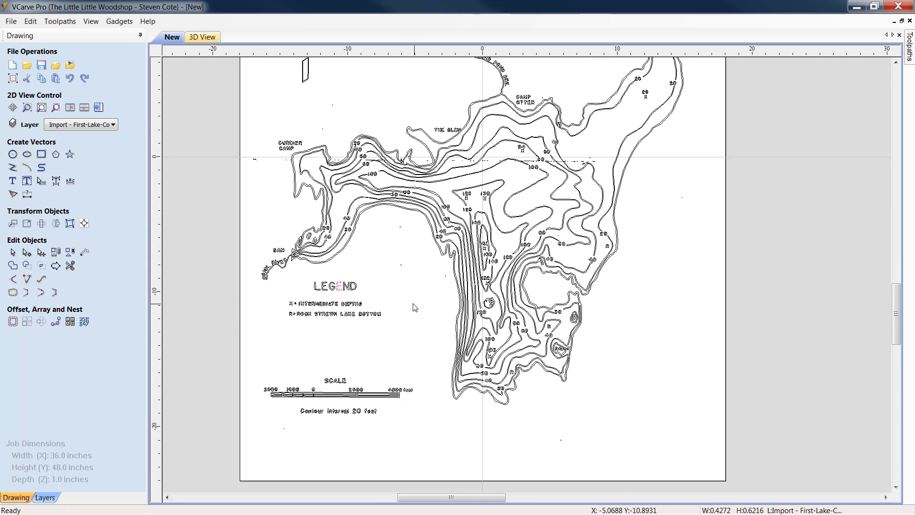
pyautogui.click(393, 305)
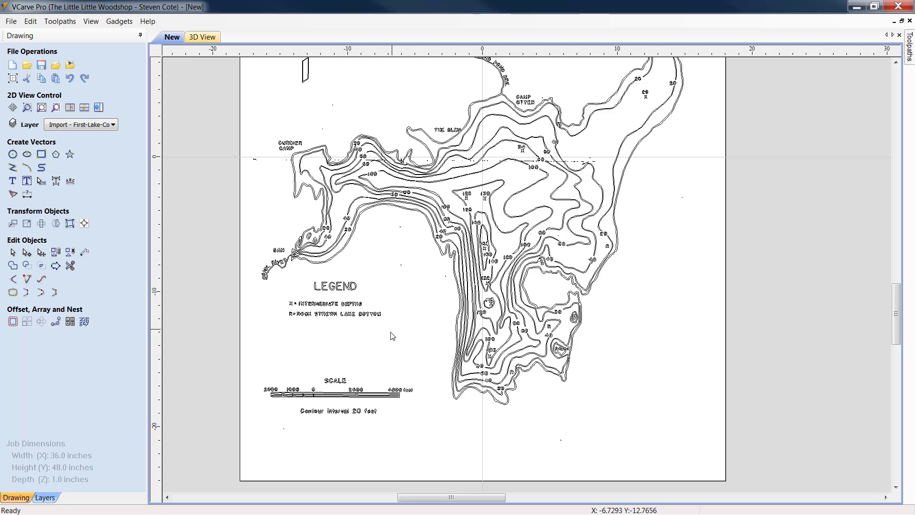
pyautogui.moveTo(303, 317); pyautogui.dragTo(282, 285)
pyautogui.click(347, 292)
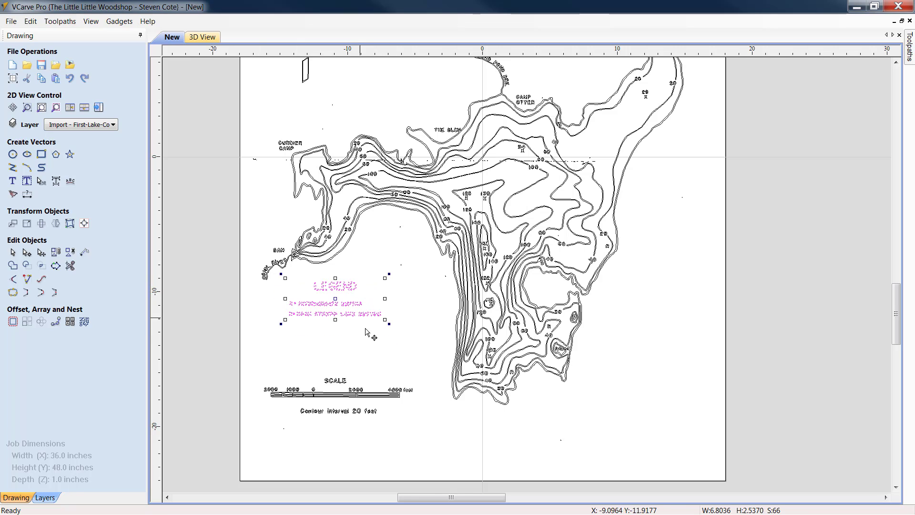
pyautogui.click(347, 306)
pyautogui.moveTo(391, 332); pyautogui.dragTo(283, 281)
pyautogui.click(342, 307)
pyautogui.moveTo(337, 294); pyautogui.dragTo(646, 423)
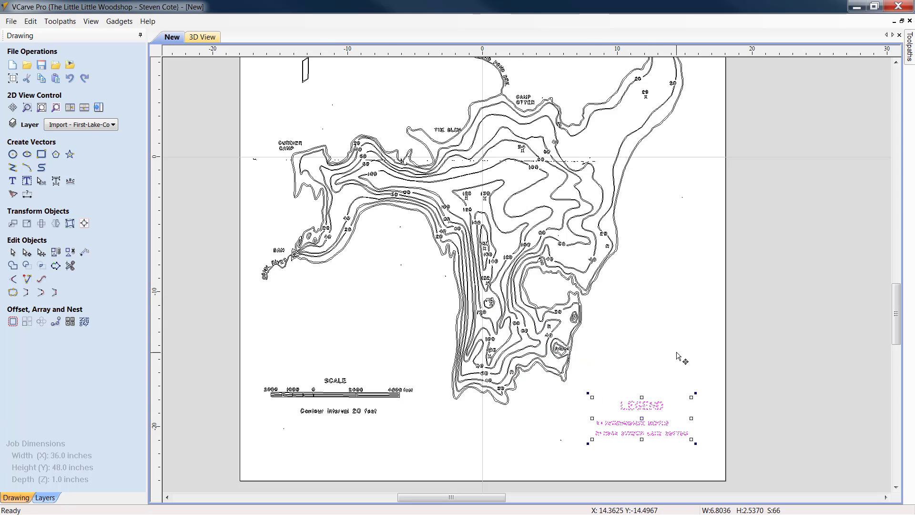
pyautogui.click(667, 366)
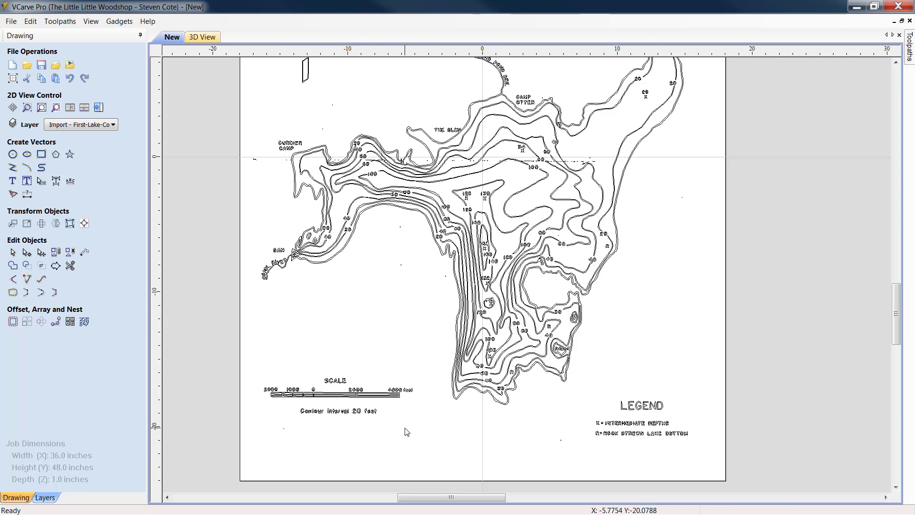
# - Move the SCALE bar with its numbers and contour interval note down about 3 inches, towards the sheet's bottom edge
pyautogui.moveTo(404, 428); pyautogui.dragTo(271, 344)
pyautogui.click(382, 454)
pyautogui.moveTo(432, 443); pyautogui.dragTo(263, 360)
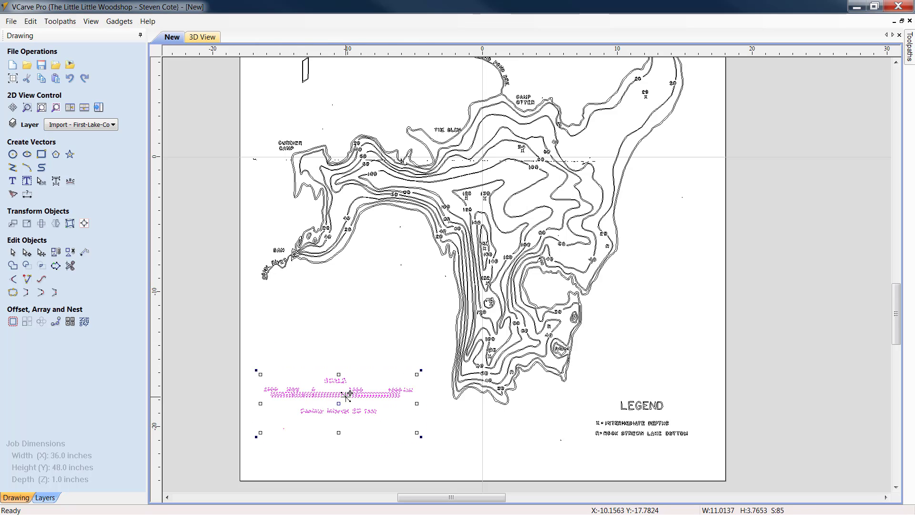
pyautogui.moveTo(340, 410); pyautogui.dragTo(342, 452)
pyautogui.click(553, 450)
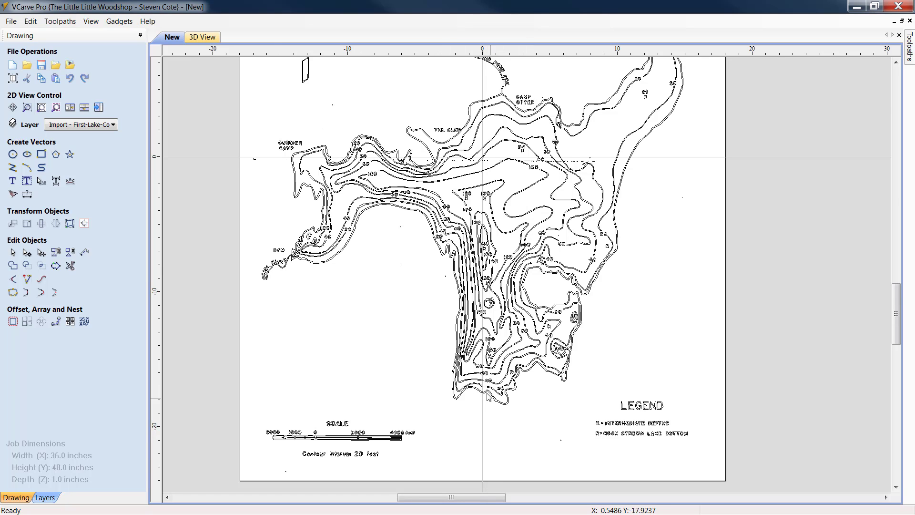
# - Delete the loose stray dashes on both sides of the 80 depth label, below the 94 sounding
pyautogui.scroll(2, 476, 328)
pyautogui.scroll(-4, 489, 305)
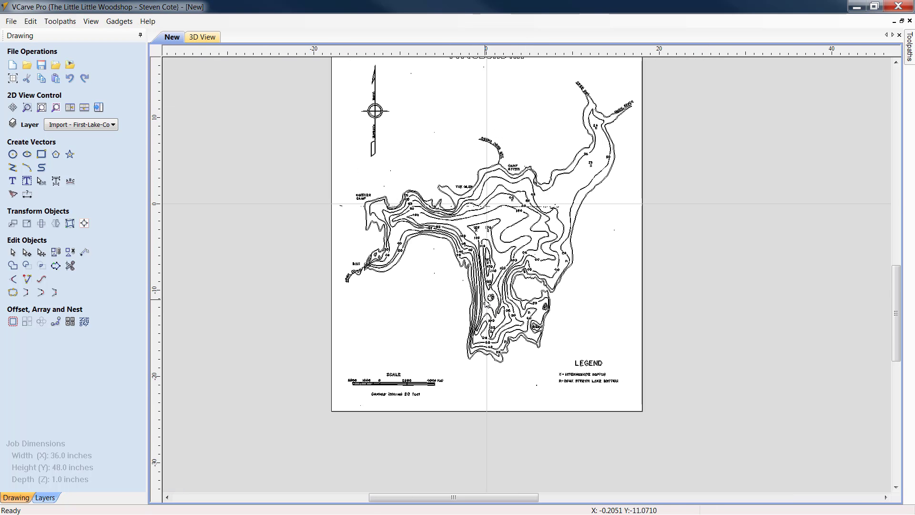
pyautogui.scroll(-2, 379, 239)
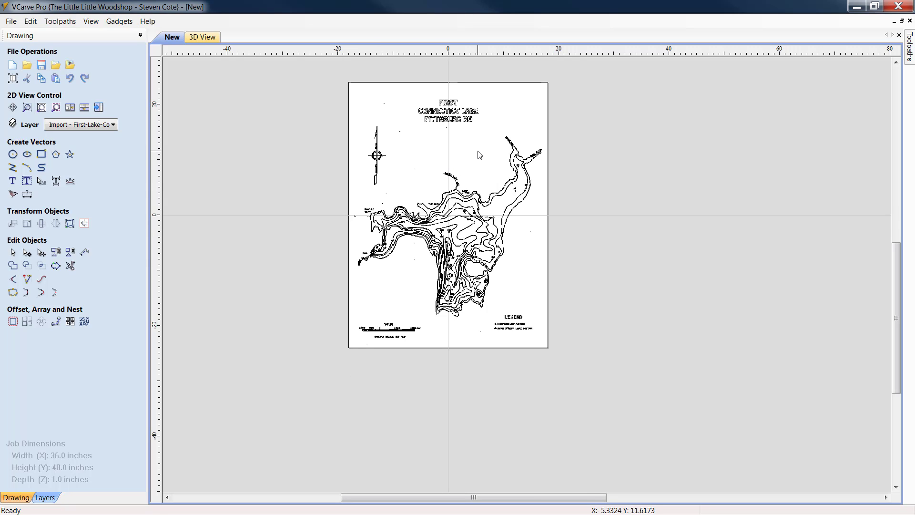
pyautogui.scroll(5, 456, 258)
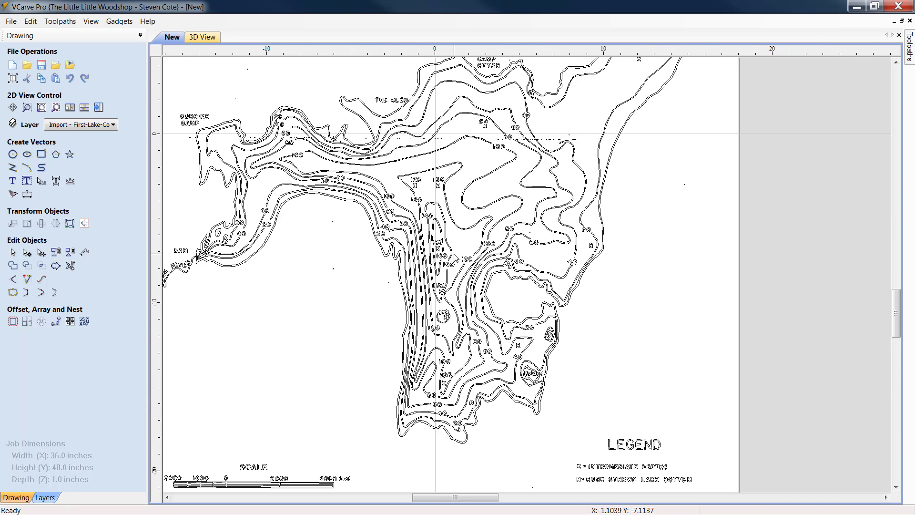
pyautogui.scroll(1, 456, 258)
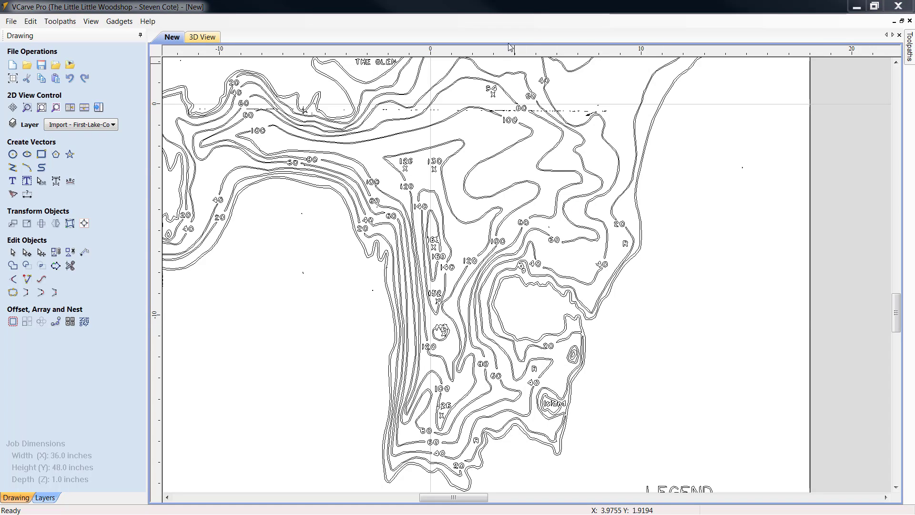
pyautogui.click(895, 62)
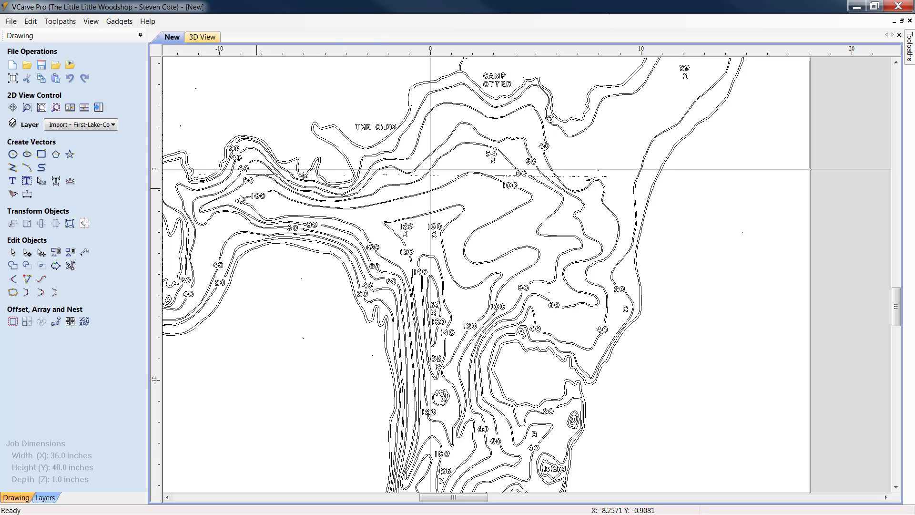
pyautogui.scroll(9, 539, 143)
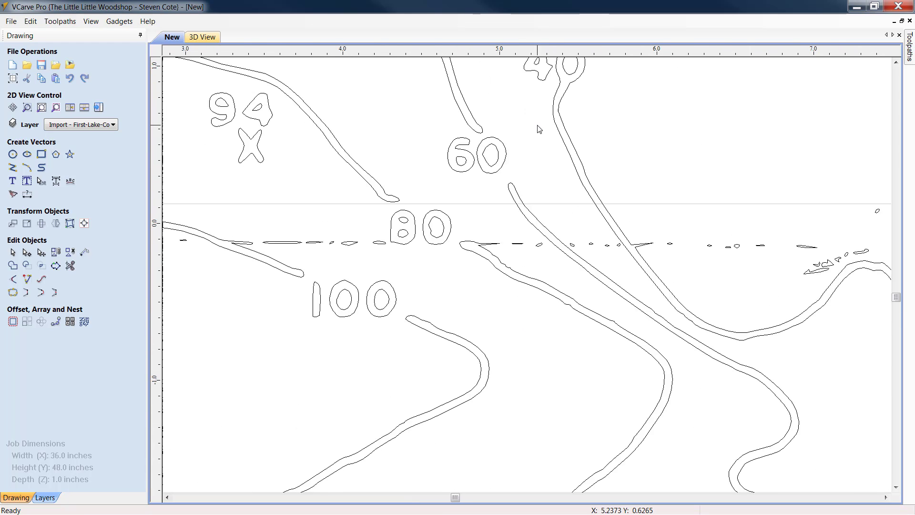
pyautogui.moveTo(826, 286); pyautogui.dragTo(738, 257)
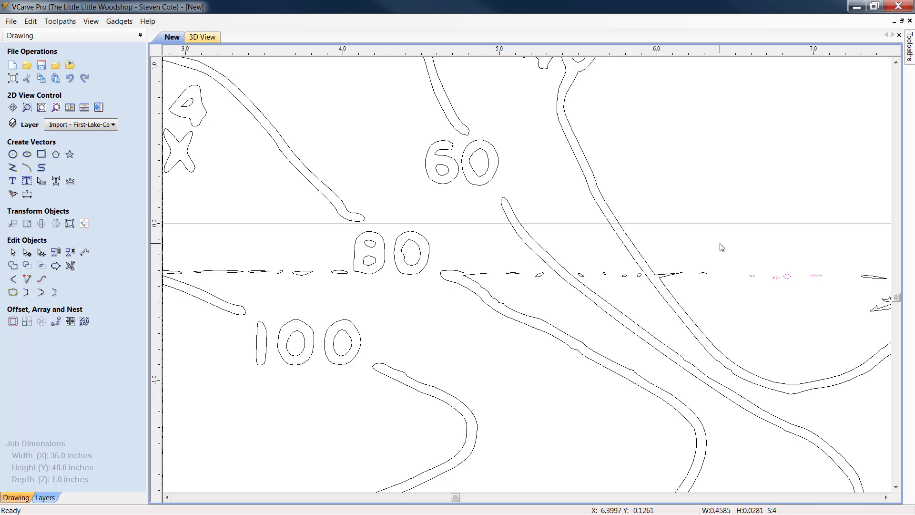
pyautogui.press('Delete')
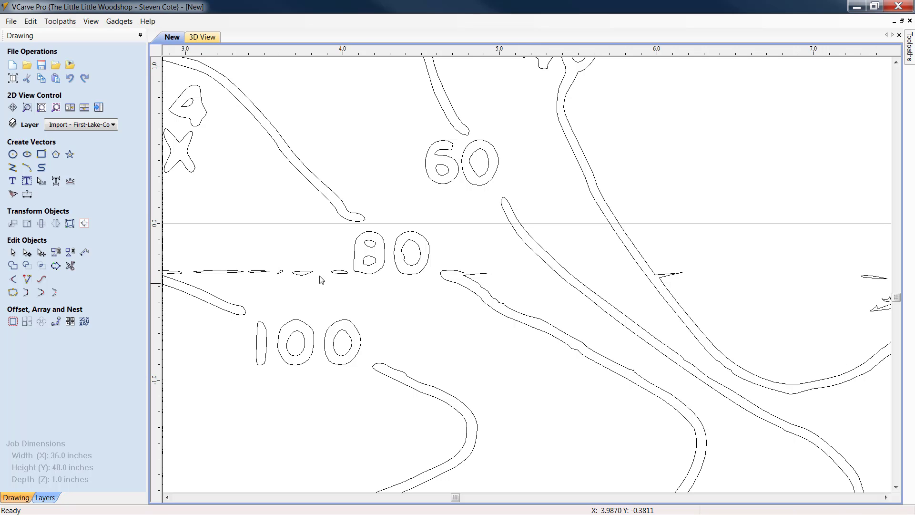
pyautogui.moveTo(321, 279); pyautogui.dragTo(241, 260)
pyautogui.press('Delete')
# - Delete the stray slivers east of the 40-foot contour, just below the horizontal zero line
pyautogui.scroll(-2, 451, 343)
pyautogui.moveTo(831, 308); pyautogui.dragTo(777, 252)
pyautogui.press('Delete')
pyautogui.moveTo(781, 309); pyautogui.dragTo(713, 297)
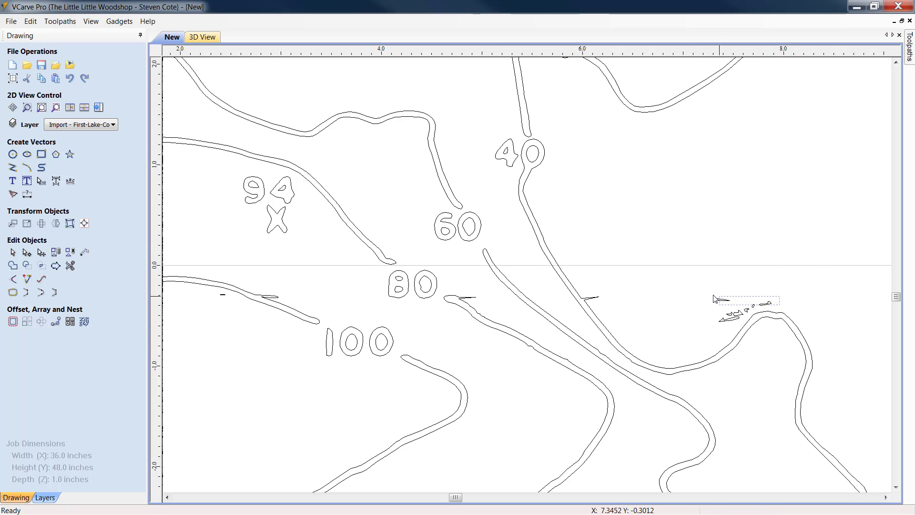
pyautogui.press('Delete')
pyautogui.press('Delete')
pyautogui.click(747, 309)
pyautogui.press('Delete')
# - Delete stray specks beneath the crest of the 100-foot contour and the three just right of the vertical zero line
pyautogui.scroll(-2, 686, 282)
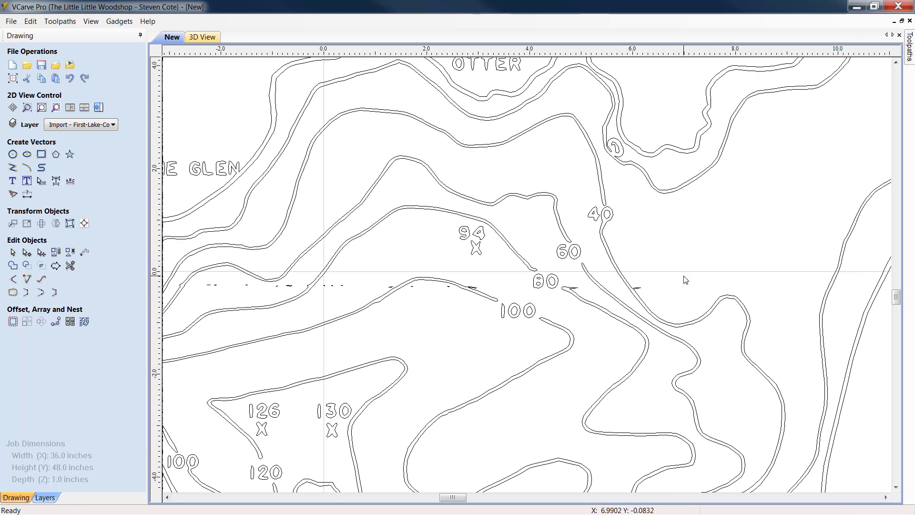
pyautogui.scroll(3, 391, 306)
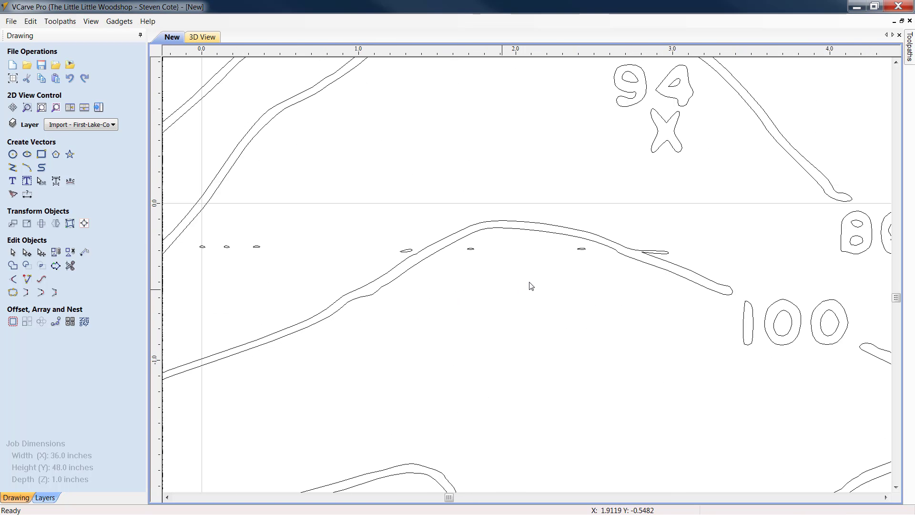
pyautogui.click(581, 253)
pyautogui.press('Delete')
pyautogui.moveTo(275, 266); pyautogui.dragTo(193, 246)
pyautogui.press('Delete')
# - Delete the row of stray dashes between the contours west of the origin, from about X -0.6 to X -2.3
pyautogui.click(168, 498)
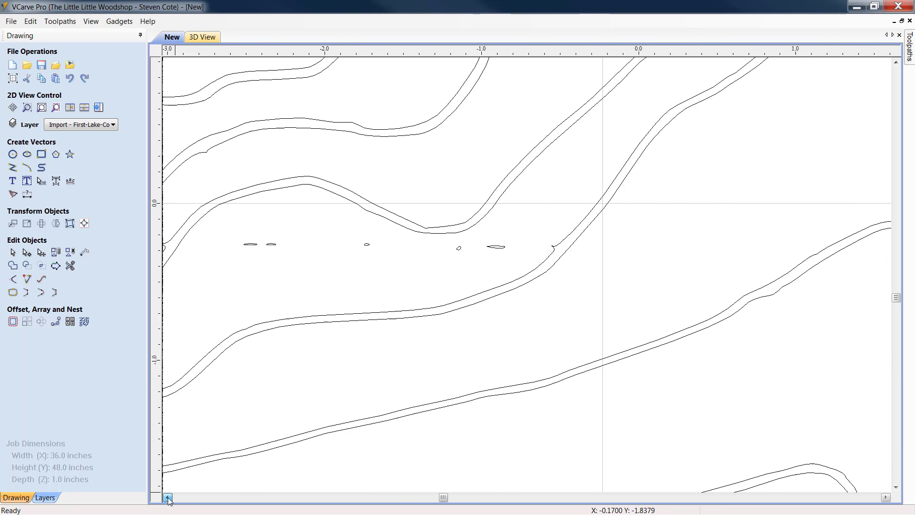
pyautogui.moveTo(737, 258); pyautogui.dragTo(660, 236)
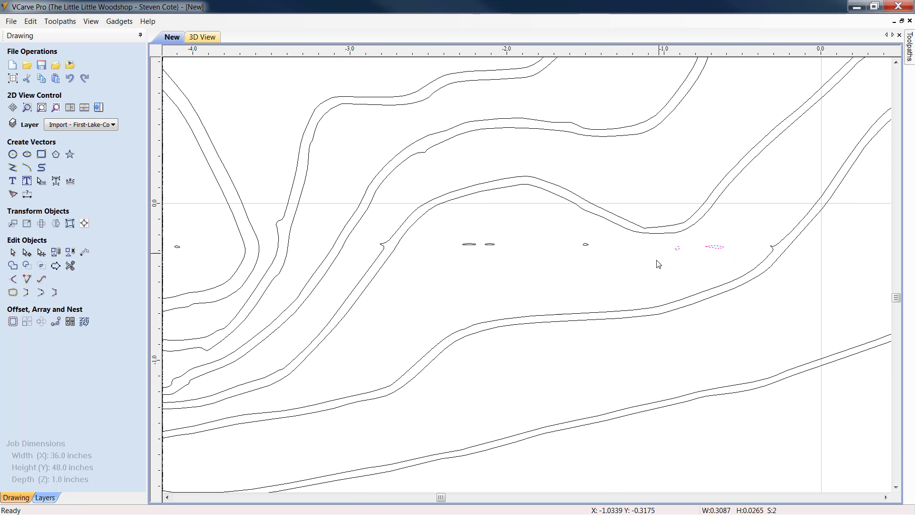
pyautogui.press('Delete')
pyautogui.moveTo(600, 261); pyautogui.dragTo(575, 238)
pyautogui.press('Delete')
pyautogui.moveTo(508, 253); pyautogui.dragTo(455, 234)
pyautogui.press('Delete')
# - Delete the loose specks around the narrow shoreline inlet south-west of the THE GLEN label
pyautogui.scroll(-3, 450, 268)
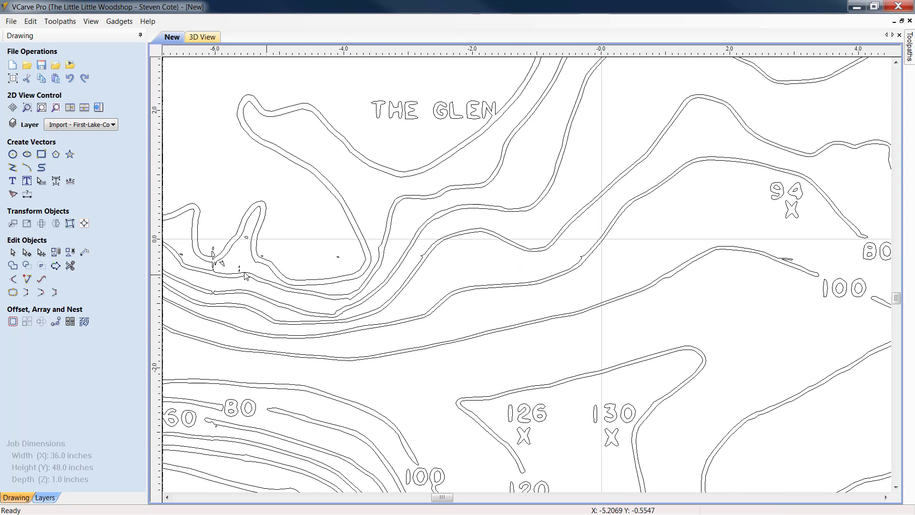
pyautogui.scroll(4, 245, 275)
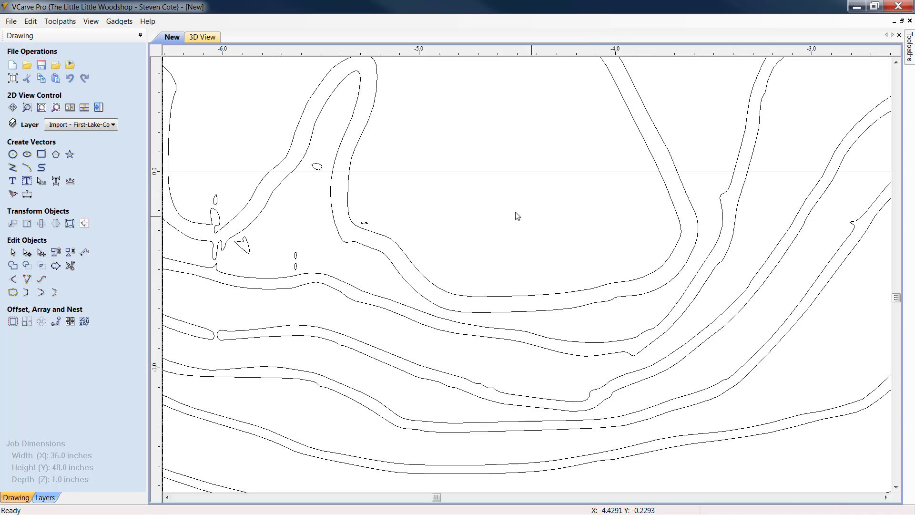
pyautogui.click(367, 223)
pyautogui.press('Delete')
pyautogui.click(316, 168)
pyautogui.press('Delete')
pyautogui.click(295, 263)
pyautogui.press('Delete')
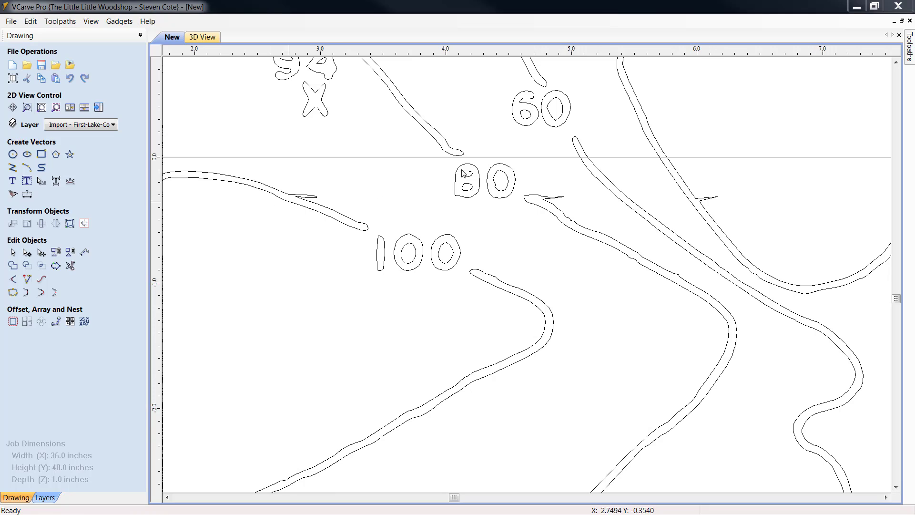
# - Delete the stray spike nodes from the upper edge of the contour just below the narrow shoreline inlet, near X -6.04, Y -0.48
pyautogui.click(714, 200)
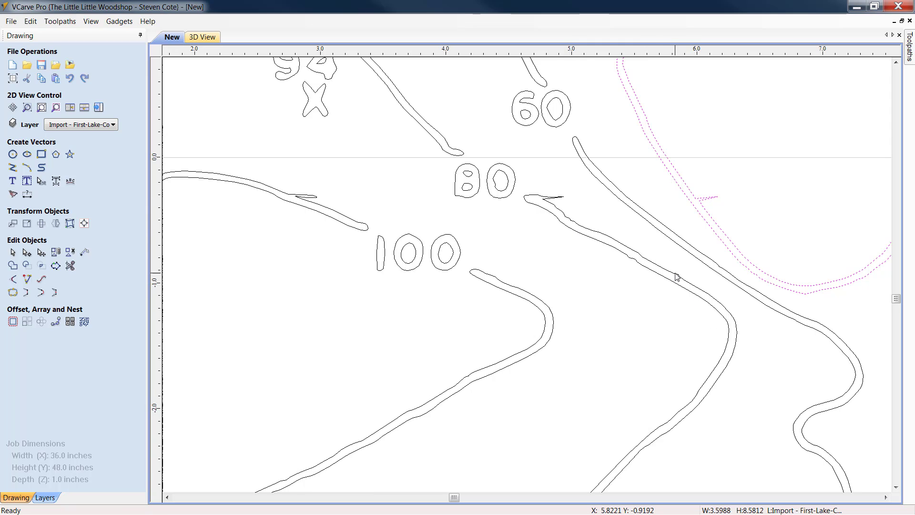
pyautogui.scroll(-5, 757, 200)
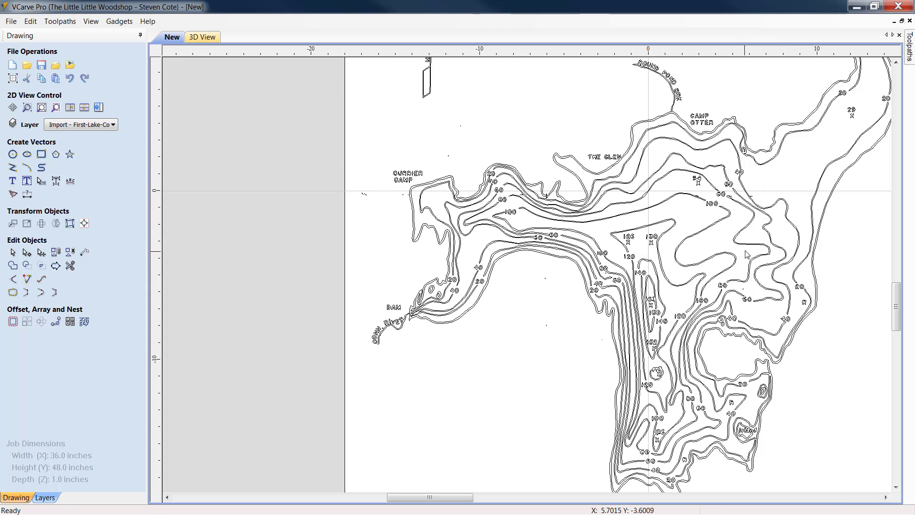
pyautogui.scroll(6, 550, 229)
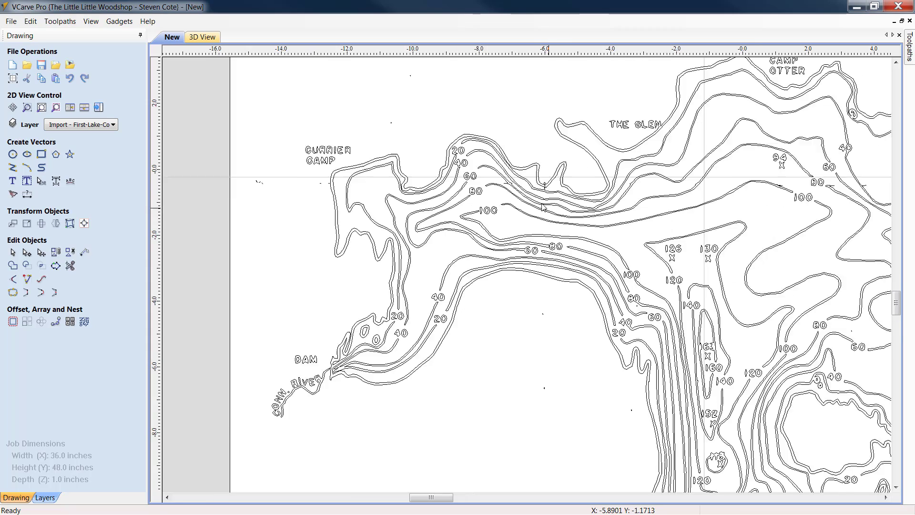
pyautogui.scroll(3, 551, 183)
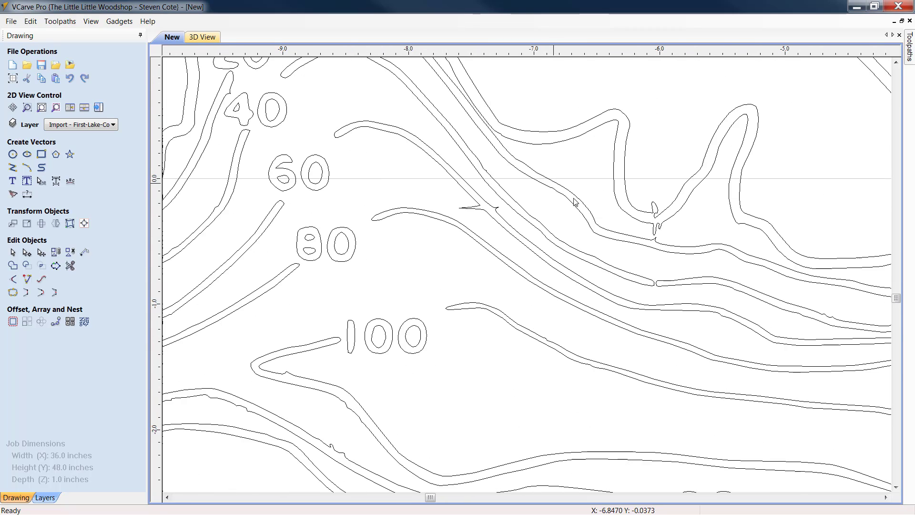
pyautogui.scroll(6, 658, 210)
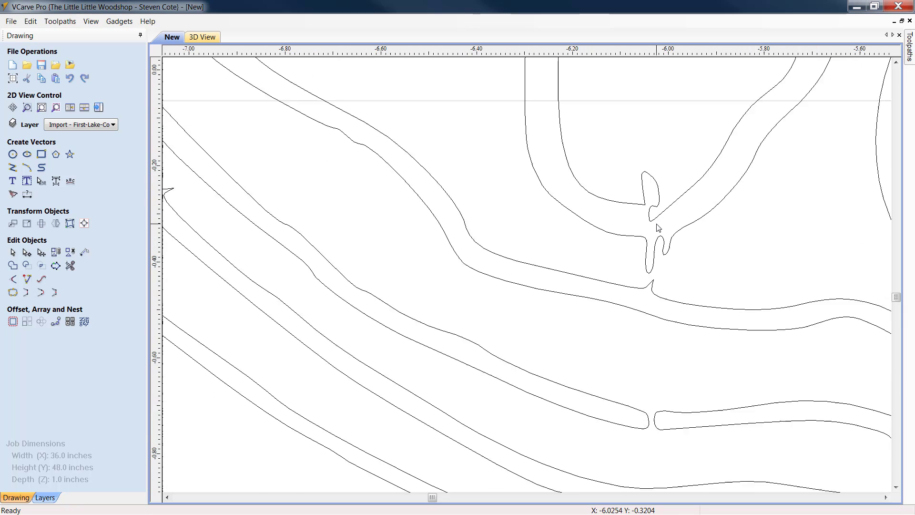
pyautogui.scroll(-1, 674, 248)
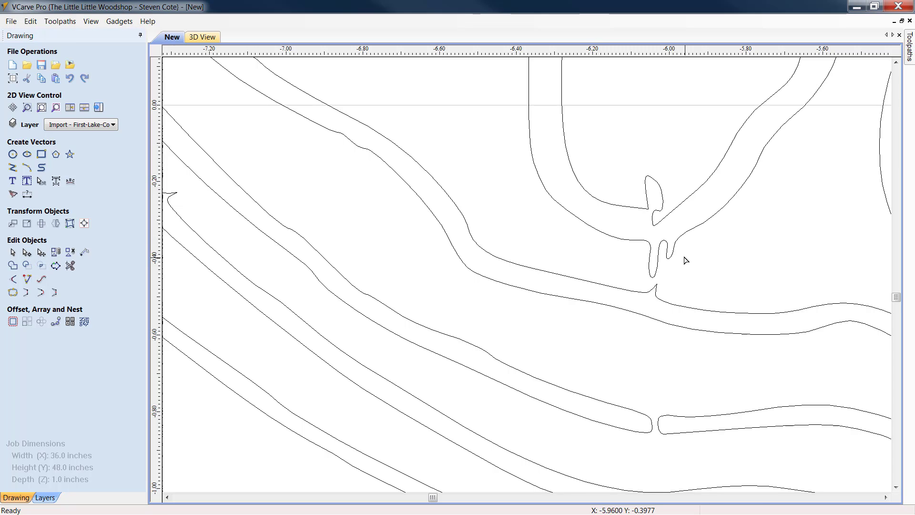
pyautogui.click(655, 293)
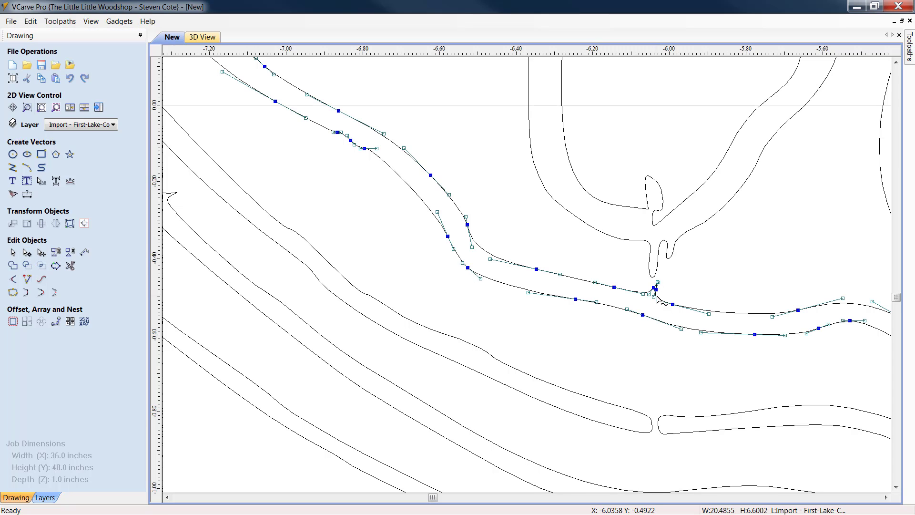
pyautogui.rightClick(656, 289)
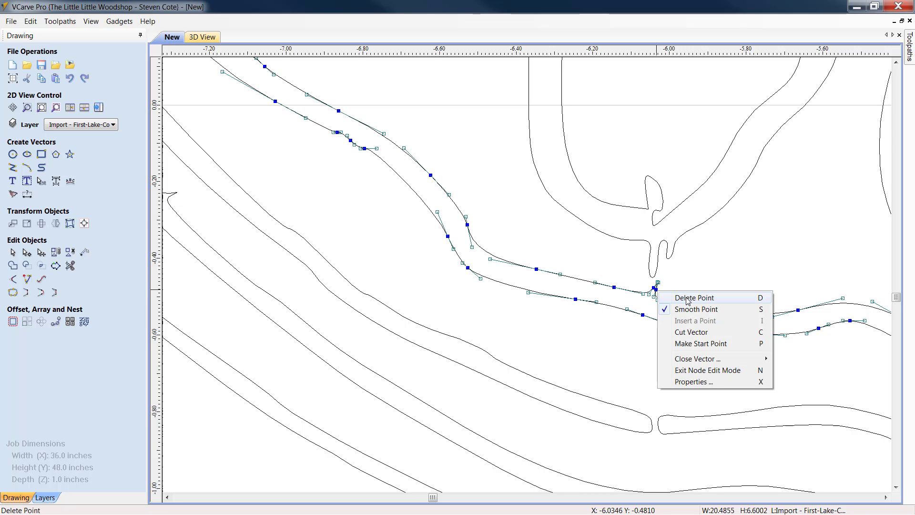
pyautogui.click(688, 299)
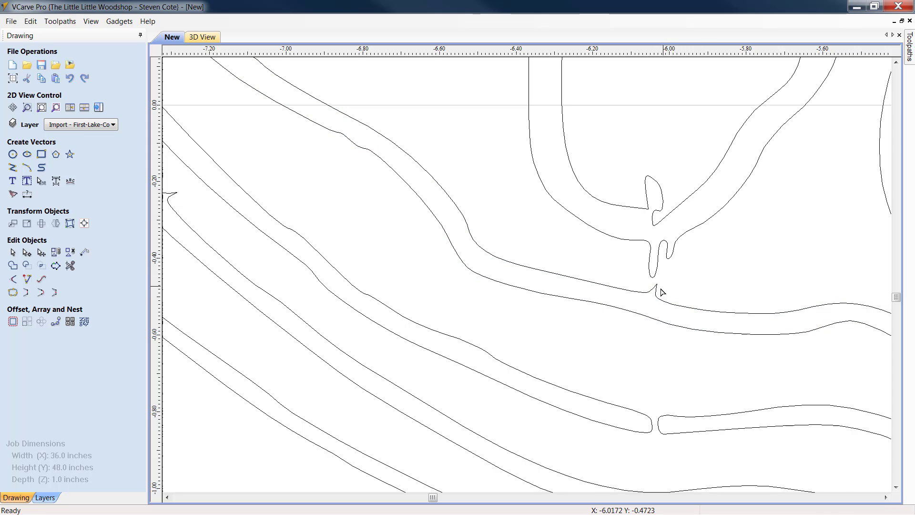
pyautogui.click(656, 289)
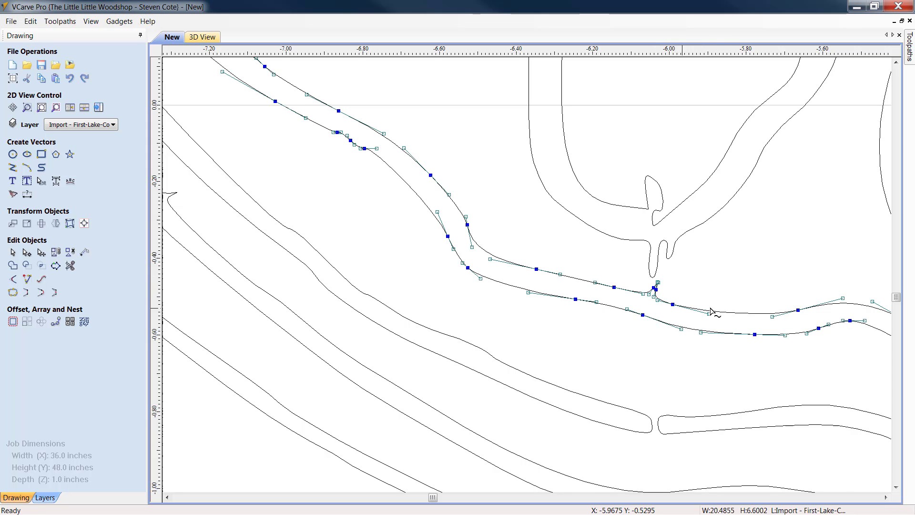
pyautogui.rightClick(656, 288)
pyautogui.click(681, 307)
pyautogui.rightClick(652, 288)
pyautogui.click(668, 293)
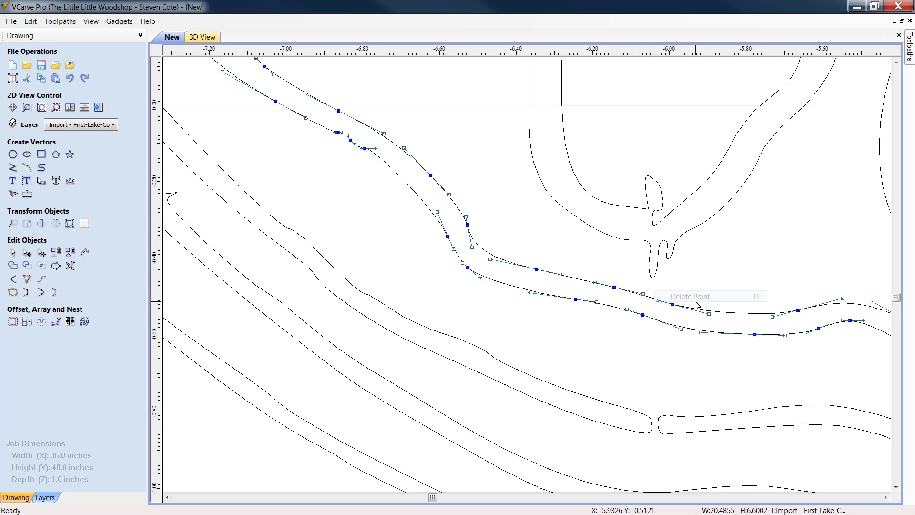
# - Delete the loop and spur nodes from the inner line at the base of the shoreline inlet, near X -6.04
pyautogui.click(672, 257)
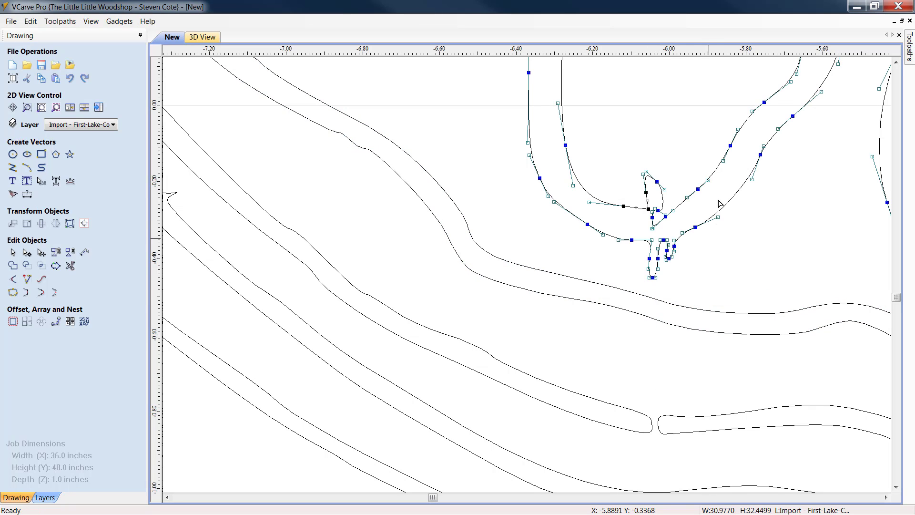
pyautogui.rightClick(657, 180)
pyautogui.click(675, 187)
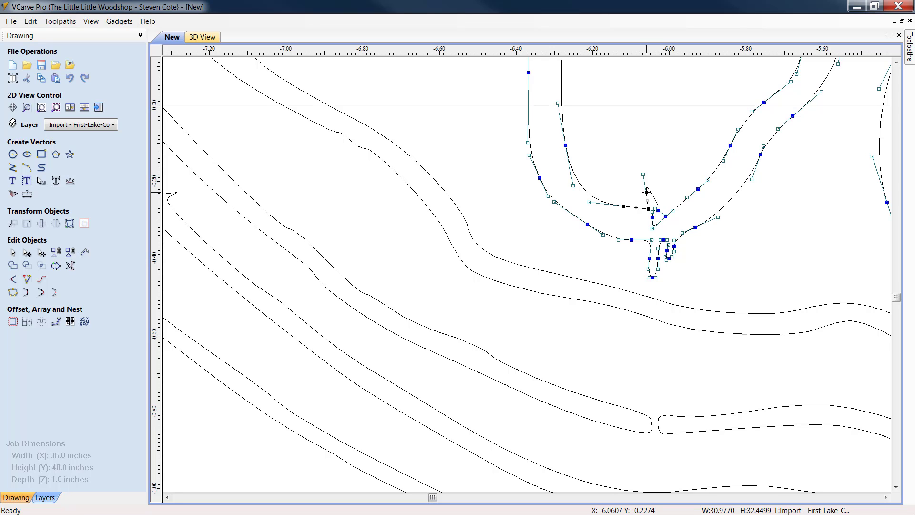
pyautogui.moveTo(647, 192); pyautogui.dragTo(657, 222)
pyautogui.press('d')
pyautogui.press('d')
pyautogui.press('d')
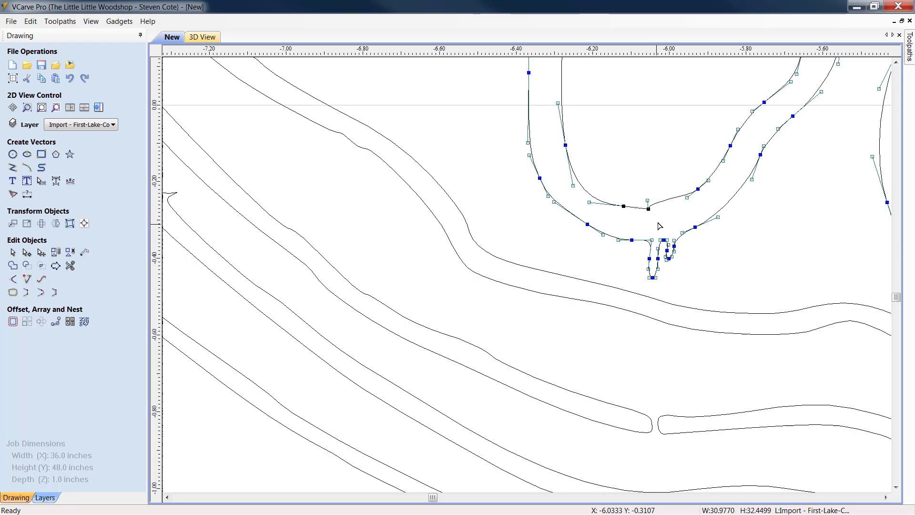
pyautogui.press('d')
# - Delete the hanging spur nodes from the outer line at the base of the inlet and smooth its point near X -6.10
pyautogui.moveTo(690, 286); pyautogui.dragTo(640, 230)
pyautogui.press('Delete')
pyautogui.press('d')
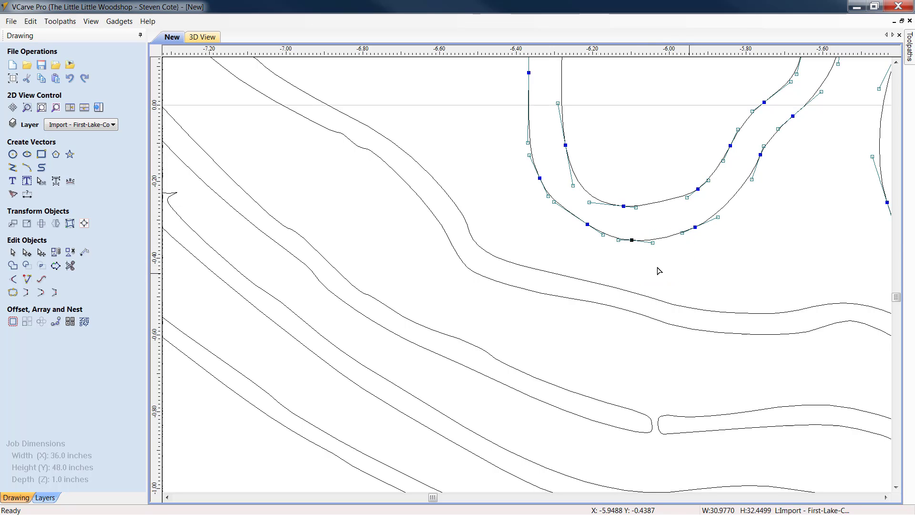
pyautogui.rightClick(631, 239)
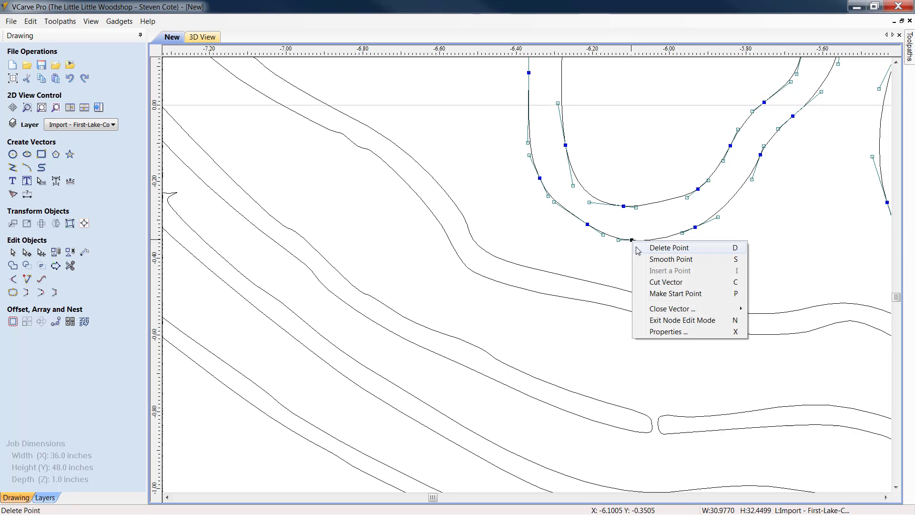
pyautogui.click(686, 260)
pyautogui.click(740, 261)
pyautogui.scroll(-2, 740, 260)
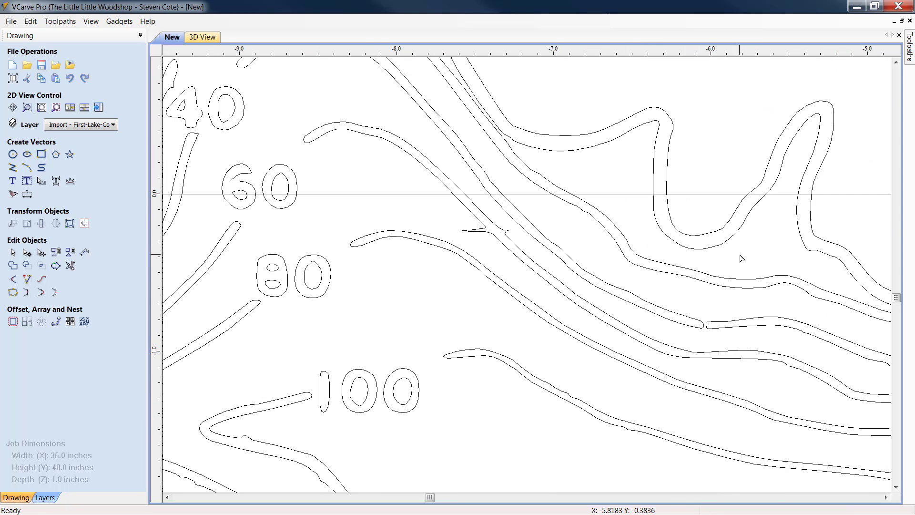
# - Delete the sideways spike nodes from both edges of the 60-foot contour, near X -7.4, Y -0.25
pyautogui.scroll(2, 437, 244)
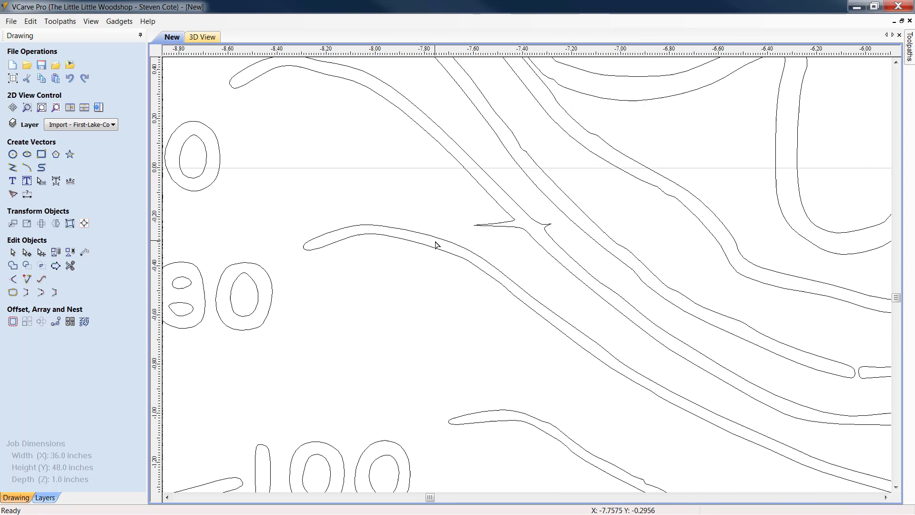
pyautogui.click(485, 225)
pyautogui.moveTo(505, 235); pyautogui.dragTo(476, 223)
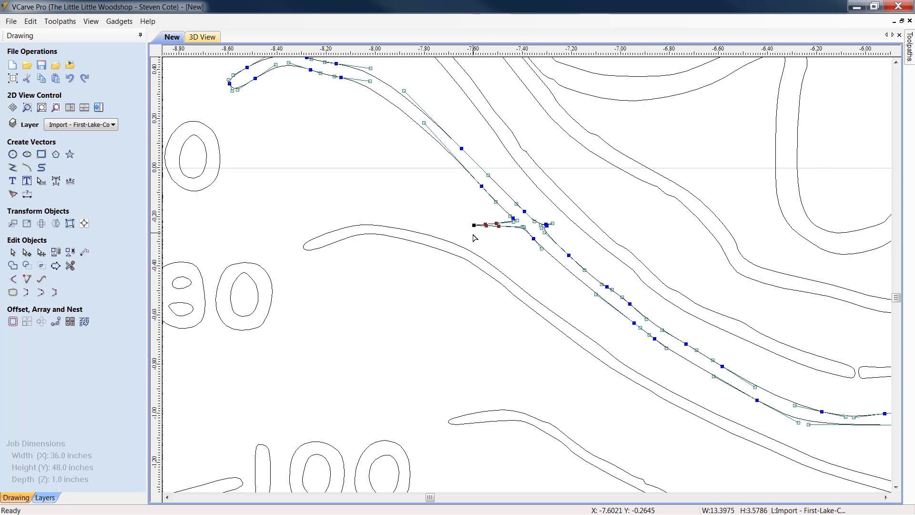
pyautogui.press('Delete')
pyautogui.press('d')
pyautogui.press('d')
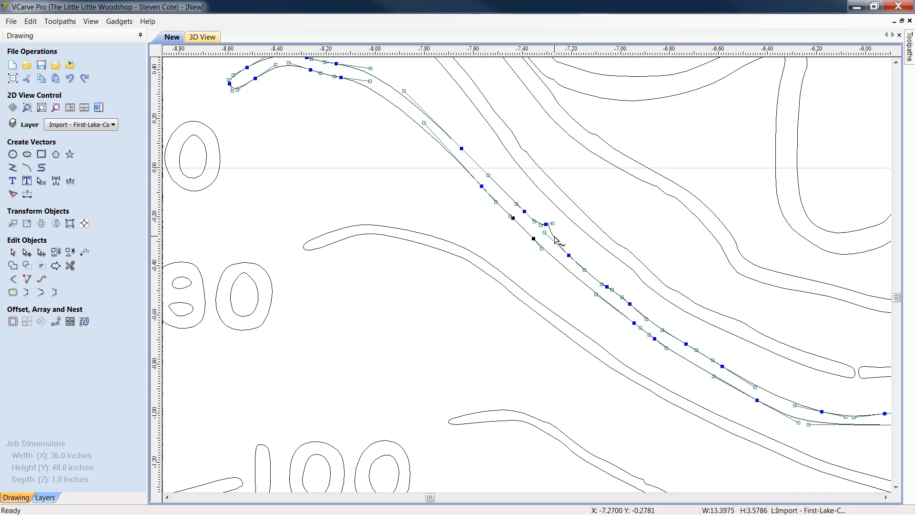
pyautogui.press('d')
pyautogui.press('d')
pyautogui.scroll(-3, 243, 179)
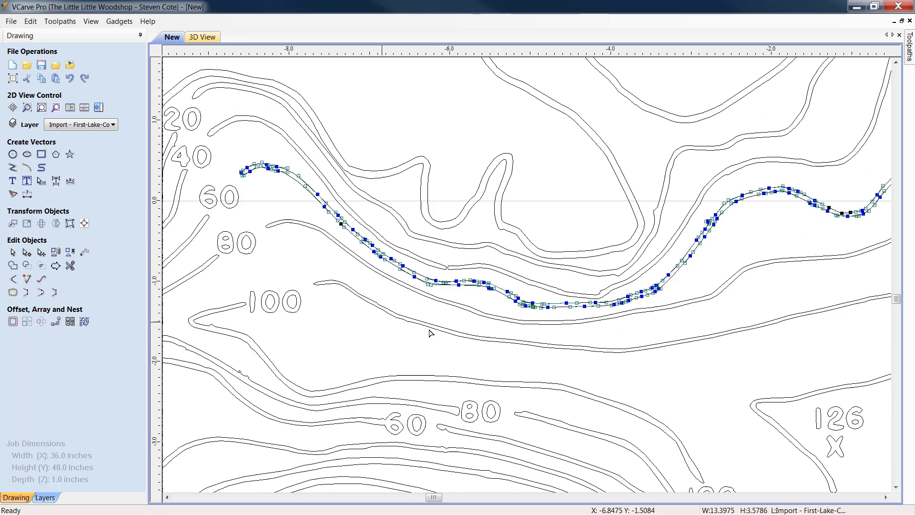
# - Check the size of the letter M in the traced CAMP OTTER label
pyautogui.scroll(-2, 700, 260)
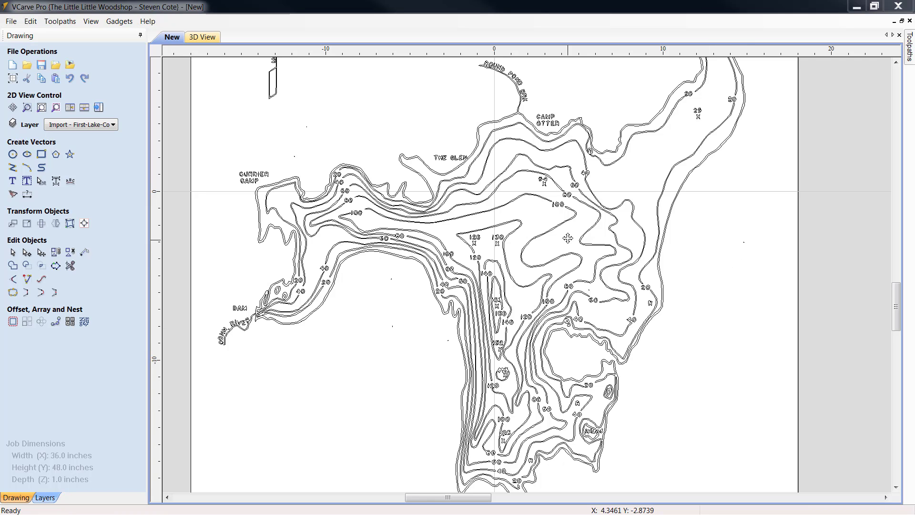
pyautogui.scroll(2, 579, 244)
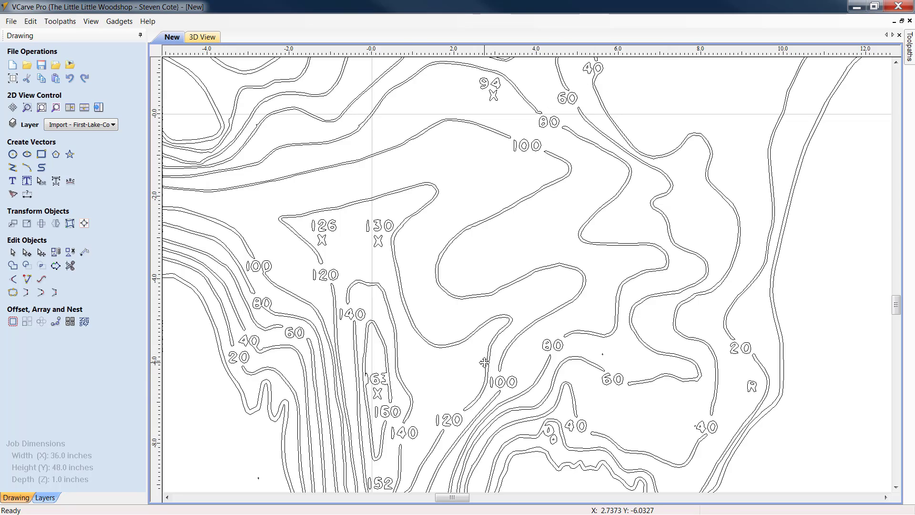
pyautogui.scroll(-3, 485, 362)
pyautogui.scroll(3, 431, 244)
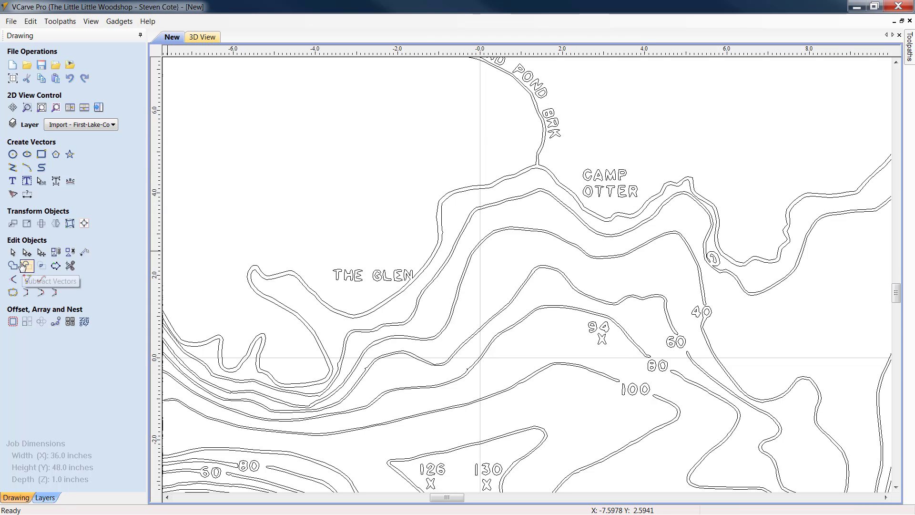
pyautogui.click(627, 177)
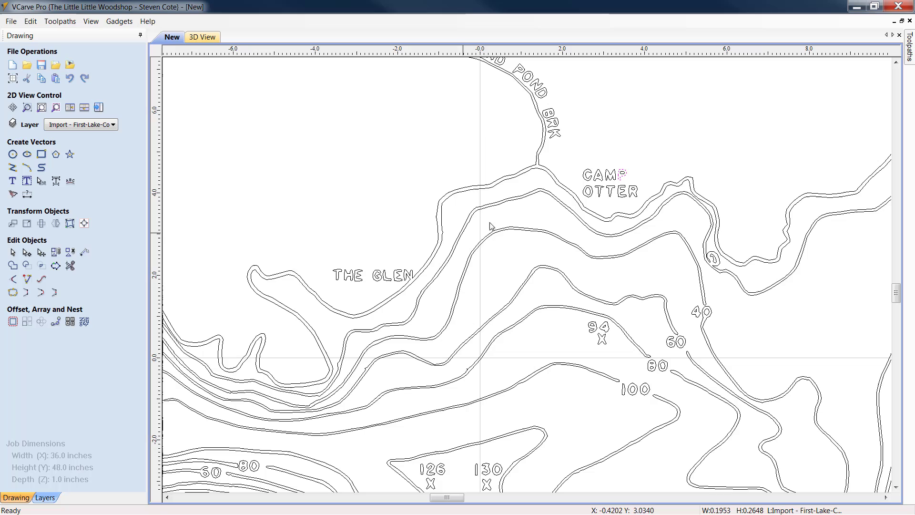
pyautogui.click(620, 167)
pyautogui.click(617, 175)
pyautogui.click(27, 223)
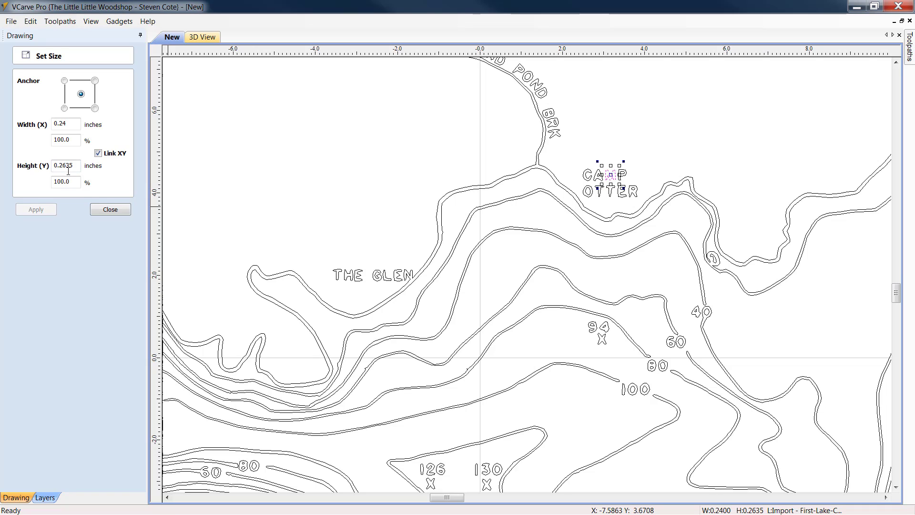
pyautogui.click(109, 213)
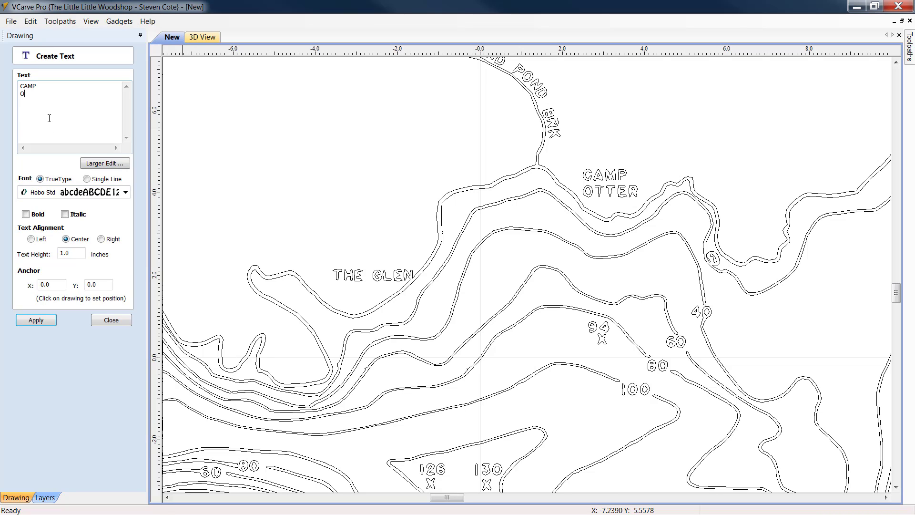
# - Create centred two-line text "CAMP OTTER" in Hobo Std with a text height of 0.375 inches
pyautogui.write('TTER')
pyautogui.click(74, 257)
pyautogui.write('.375')
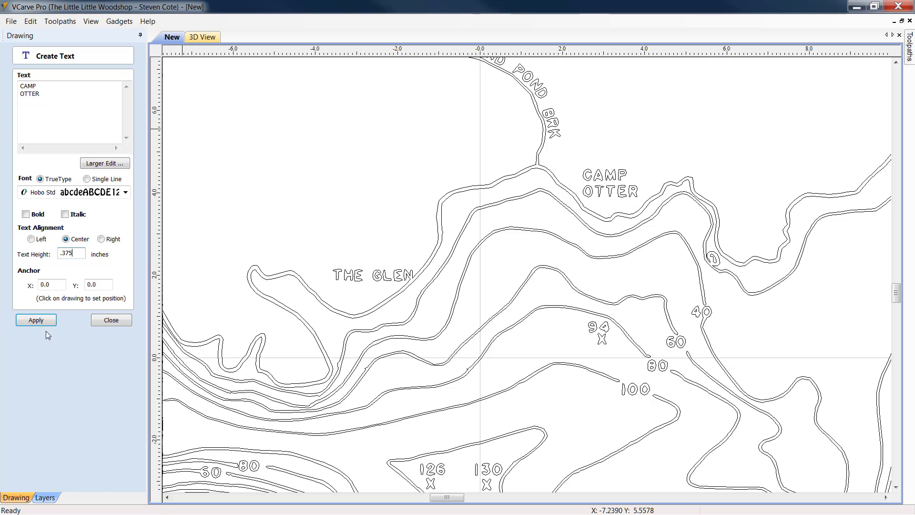
pyautogui.click(42, 319)
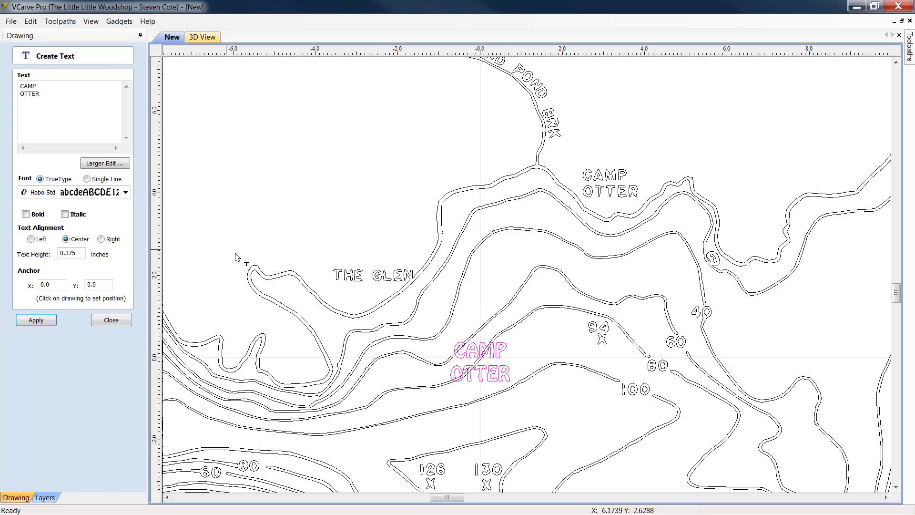
pyautogui.click(111, 320)
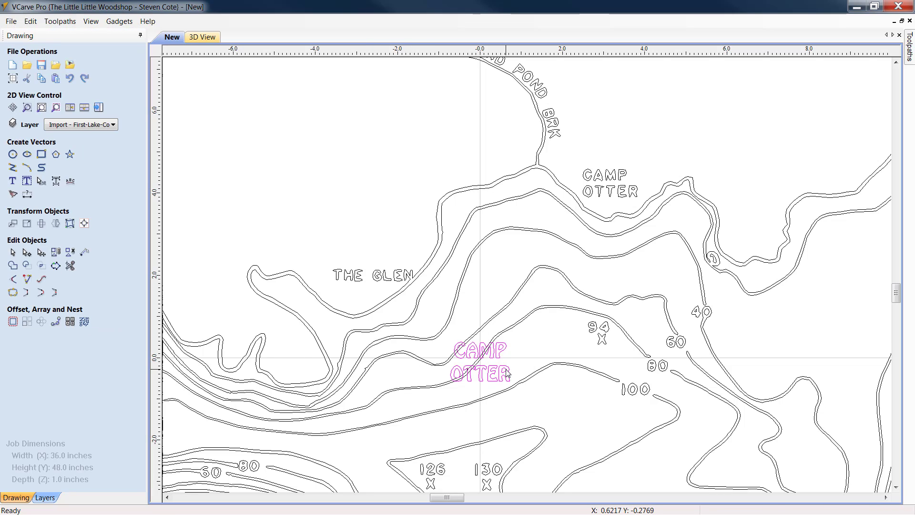
# - Move the new CAMP OTTER text just above the traced CAMP OTTER label and delete the traced letters
pyautogui.click(507, 374)
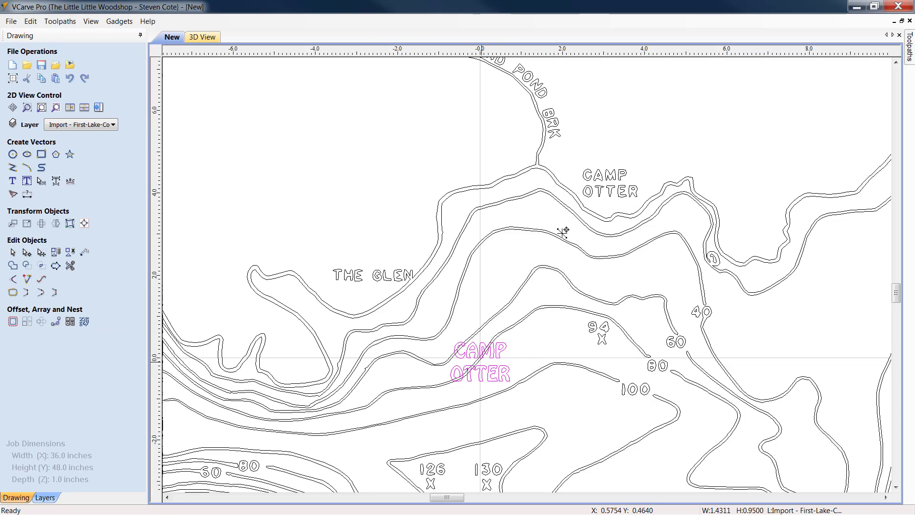
pyautogui.moveTo(562, 231); pyautogui.dragTo(663, 120)
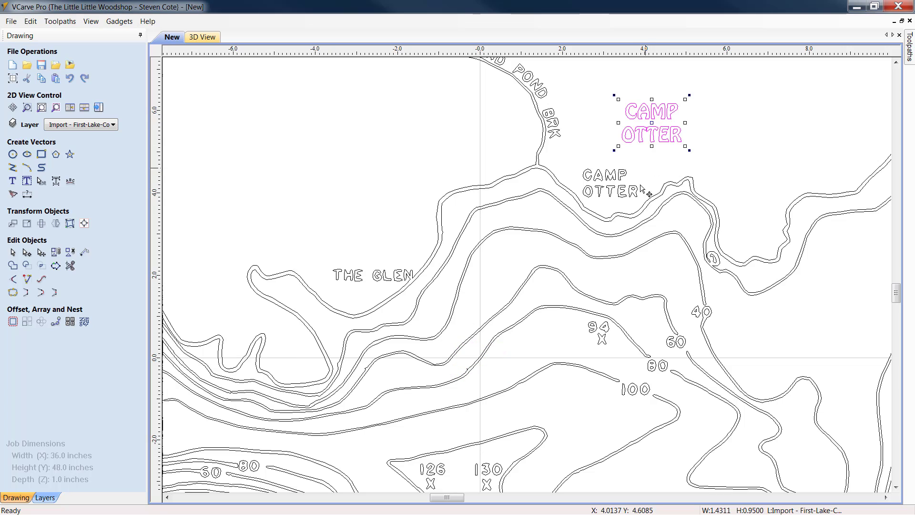
pyautogui.click(637, 201)
pyautogui.moveTo(636, 200); pyautogui.dragTo(587, 172)
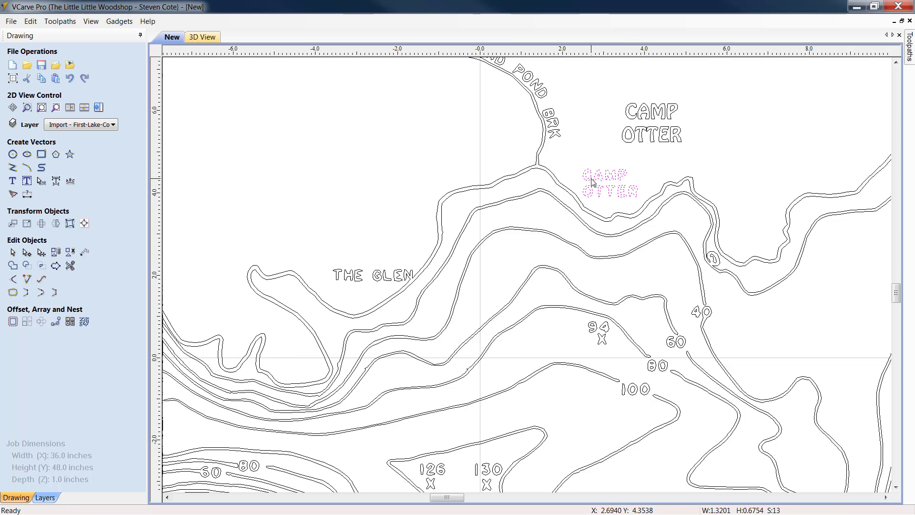
pyautogui.press('Delete')
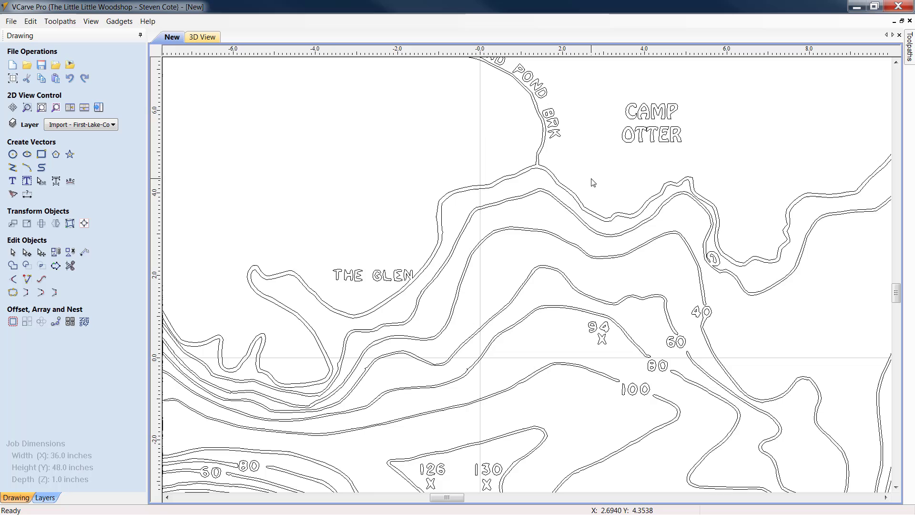
pyautogui.click(663, 143)
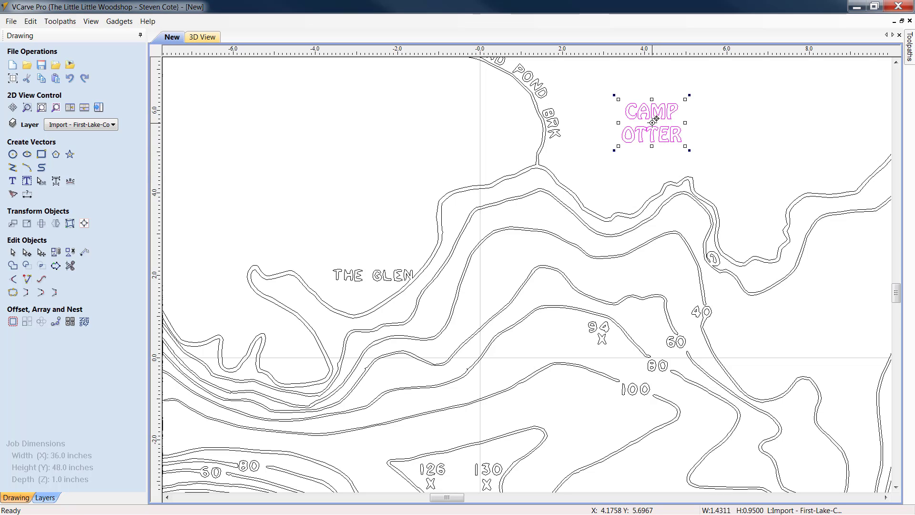
# - Move the CAMP OTTER text down to sit just above the shoreline, centred near X 3.2, Y 4.4
pyautogui.moveTo(649, 127); pyautogui.dragTo(614, 173)
pyautogui.click(657, 177)
# - Delete the two spans that connect the traced N of THE GLEN to the adjoining shoreline vector
pyautogui.scroll(3, 299, 306)
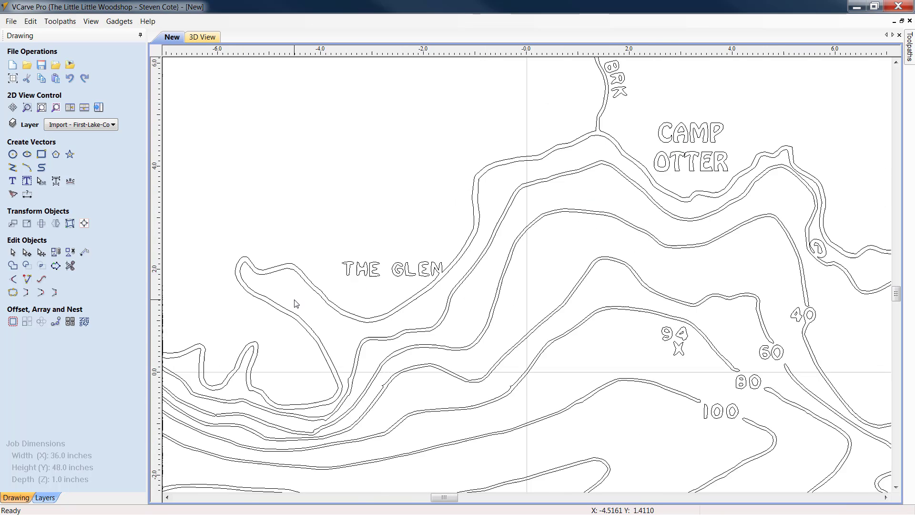
pyautogui.scroll(4, 385, 292)
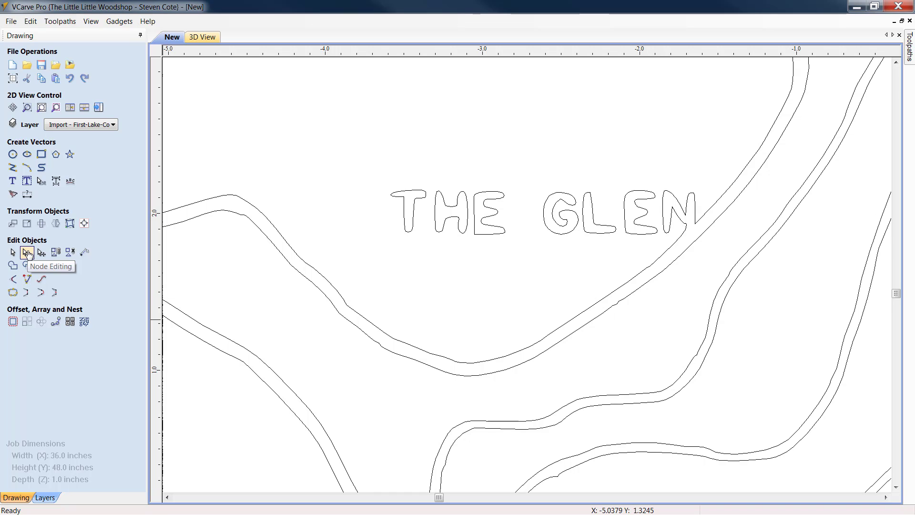
pyautogui.click(710, 214)
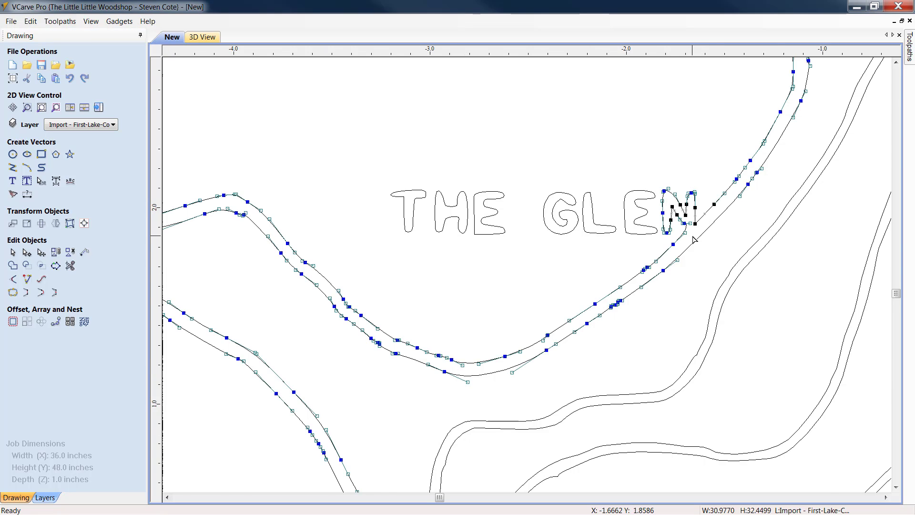
pyautogui.scroll(8, 693, 238)
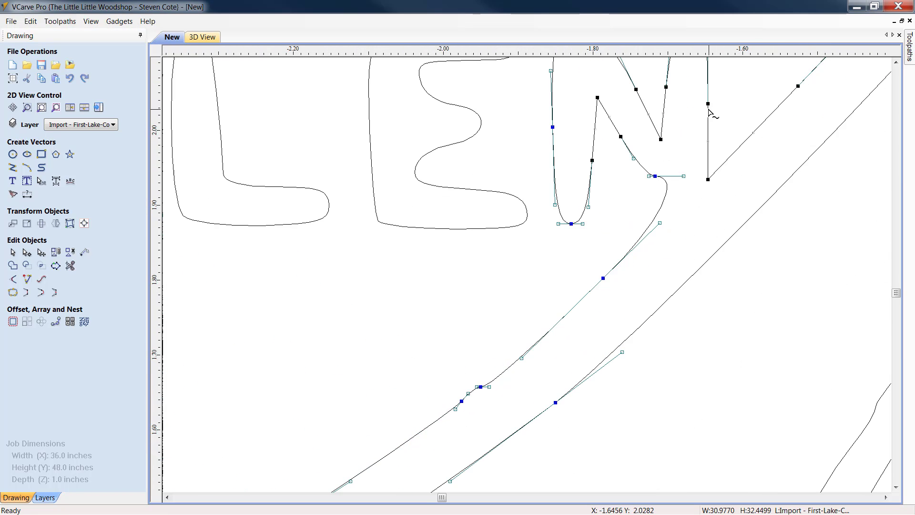
pyautogui.rightClick(668, 214)
pyautogui.click(699, 272)
pyautogui.rightClick(709, 133)
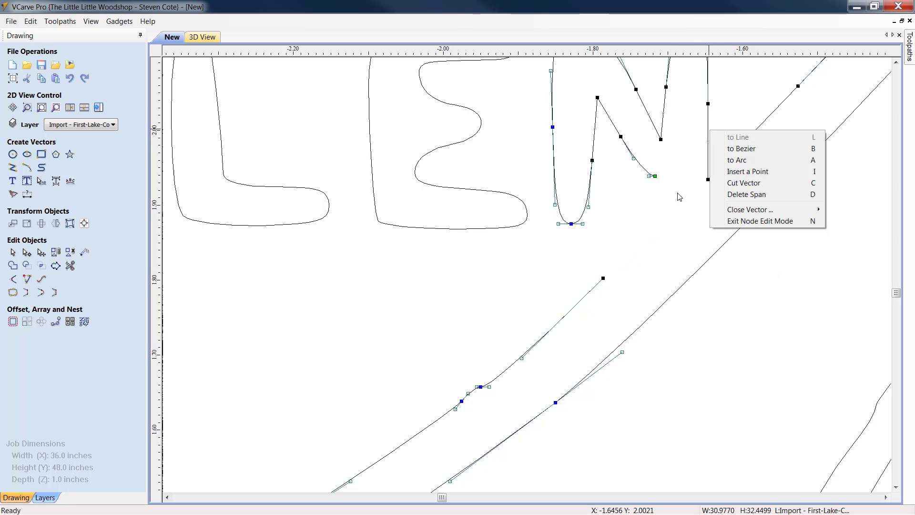
pyautogui.click(725, 196)
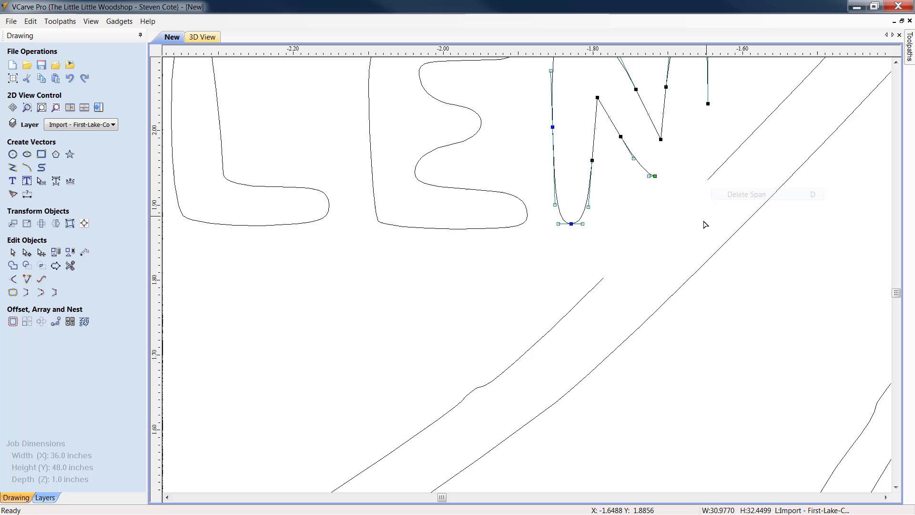
# - Join the two open shoreline ends below the N of THE GLEN with a smooth curve
pyautogui.click(717, 179)
pyautogui.click(714, 177)
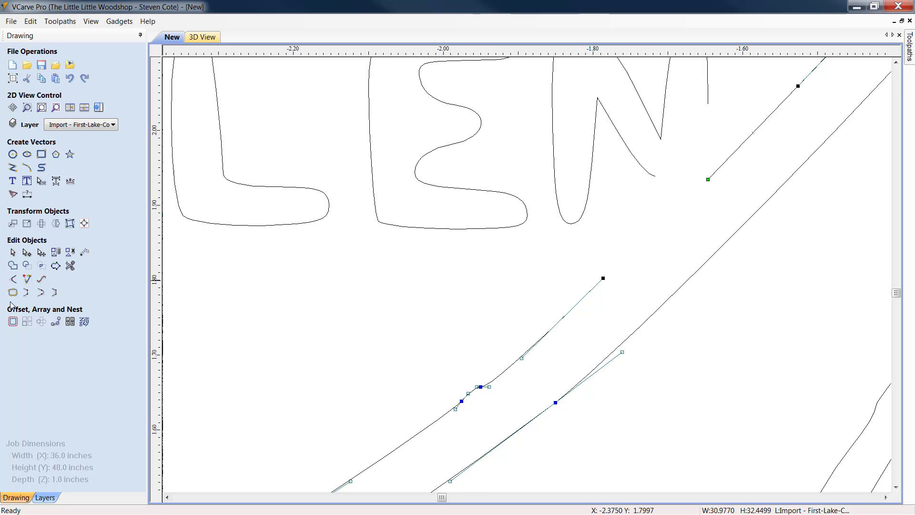
pyautogui.click(40, 292)
pyautogui.click(404, 302)
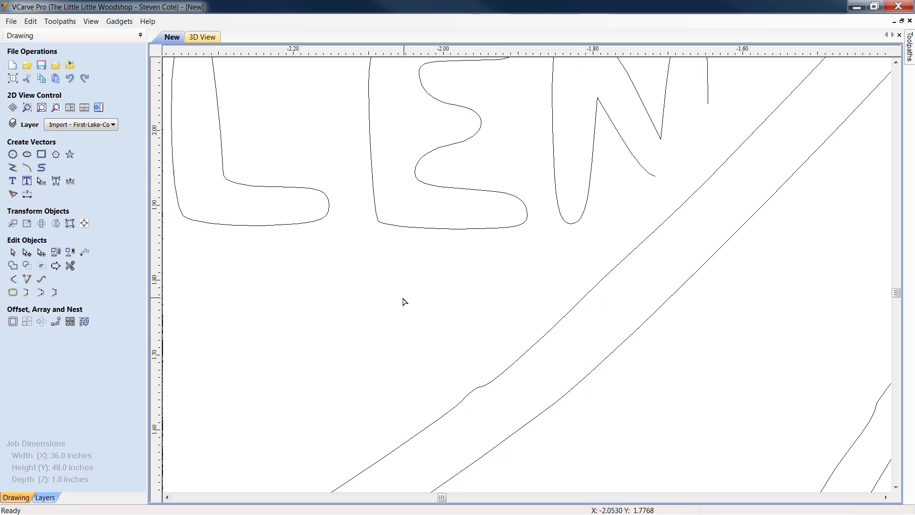
# - Create centred single-line text "THE GLEN" in Hobo Std with a text height of 0.375 inches
pyautogui.scroll(-3, 404, 301)
pyautogui.scroll(-2, 404, 301)
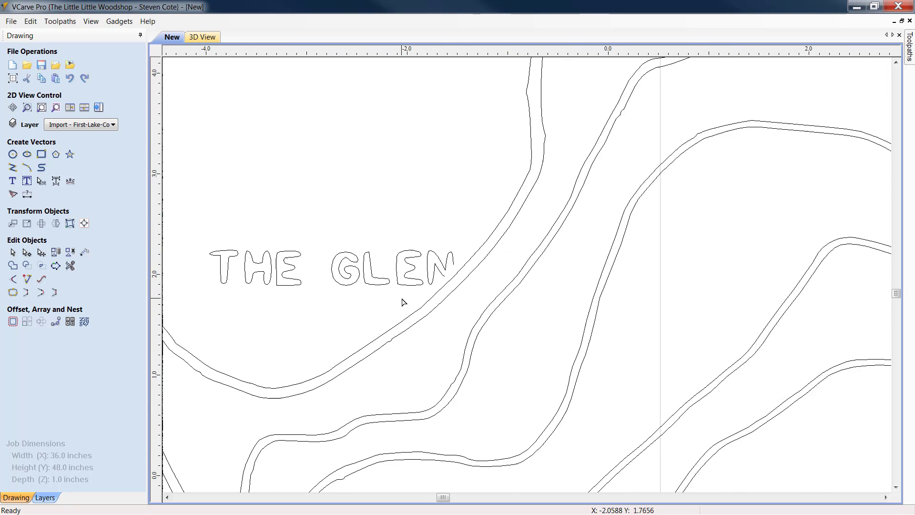
pyautogui.scroll(-1, 404, 301)
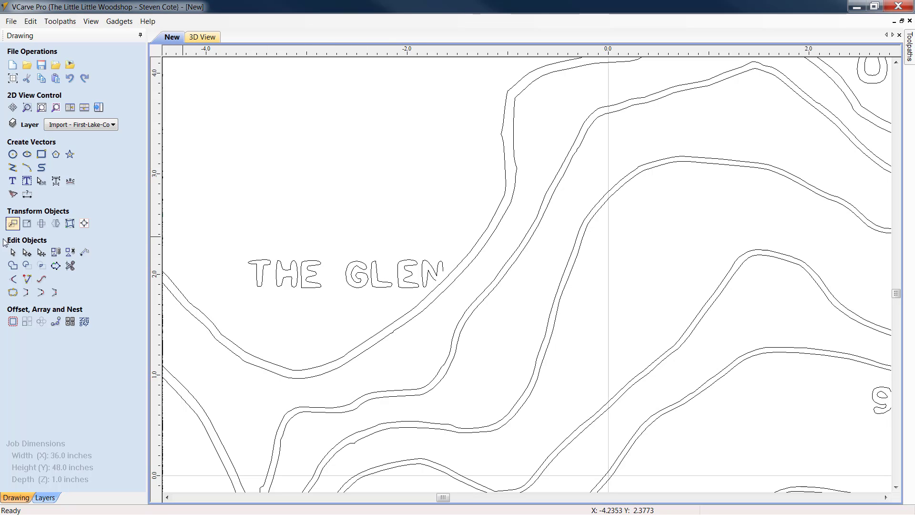
pyautogui.click(12, 256)
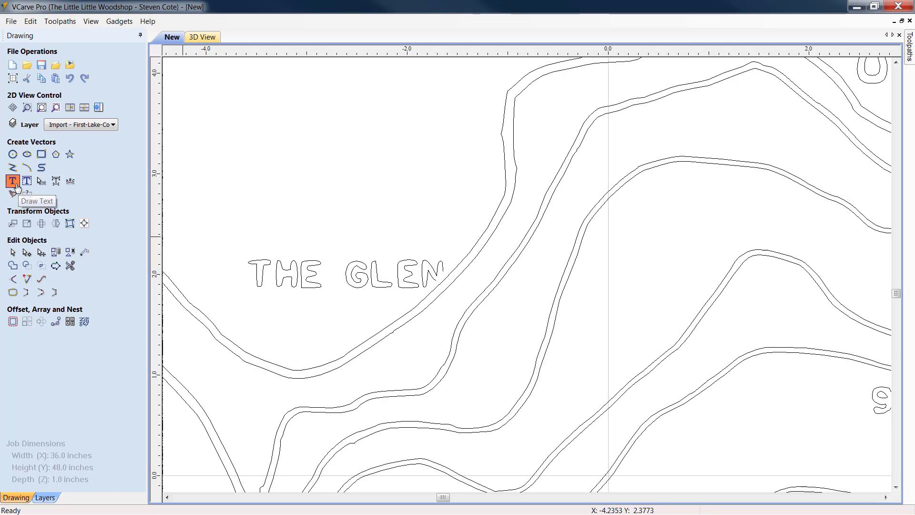
pyautogui.click(15, 186)
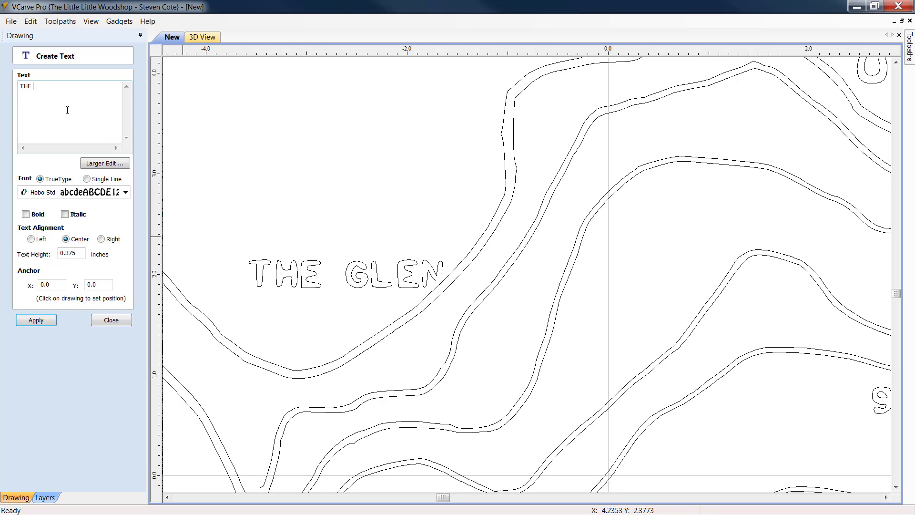
pyautogui.write('THE GLEN')
pyautogui.click(22, 322)
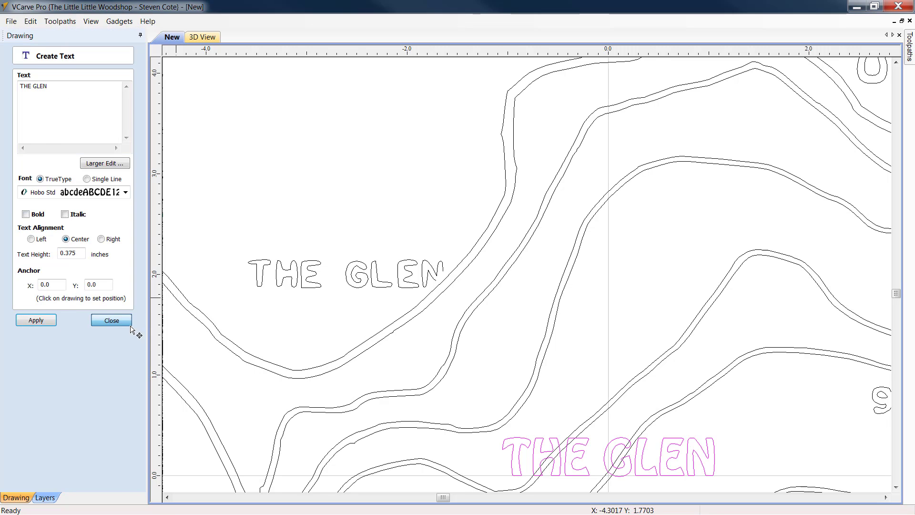
pyautogui.click(111, 320)
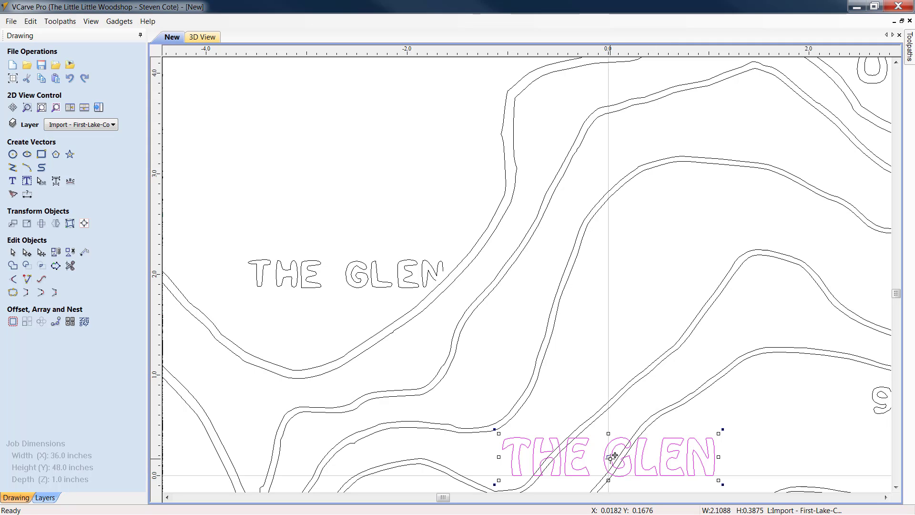
# - Move the new THE GLEN text just above the traced THE GLEN label and delete the traced letters
pyautogui.moveTo(614, 456); pyautogui.dragTo(325, 226)
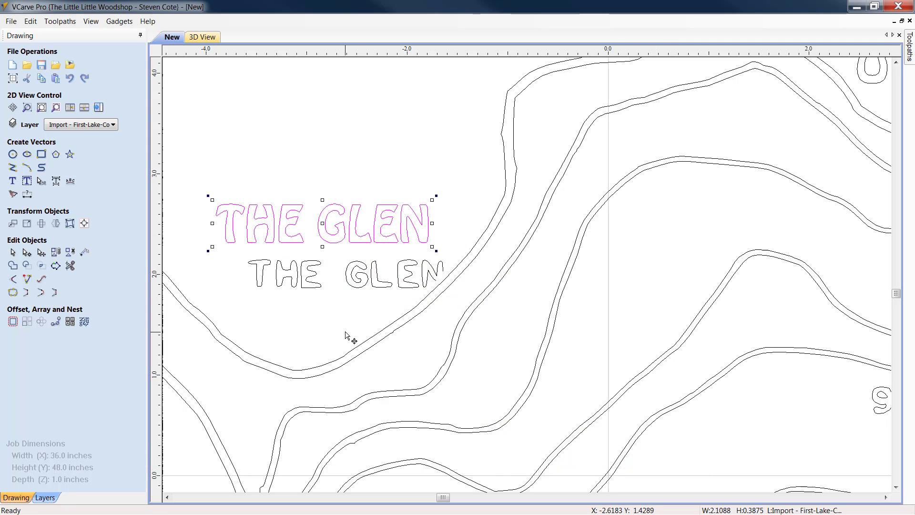
pyautogui.click(341, 320)
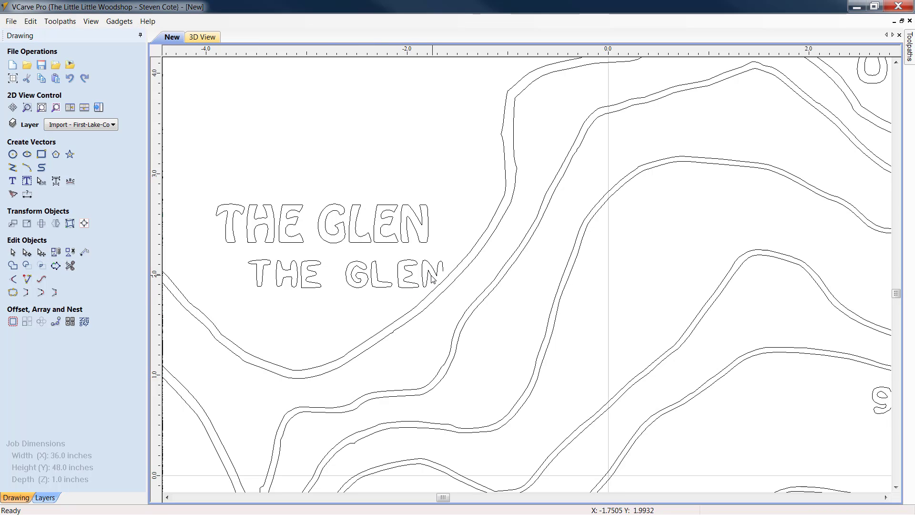
pyautogui.moveTo(432, 279); pyautogui.dragTo(226, 269)
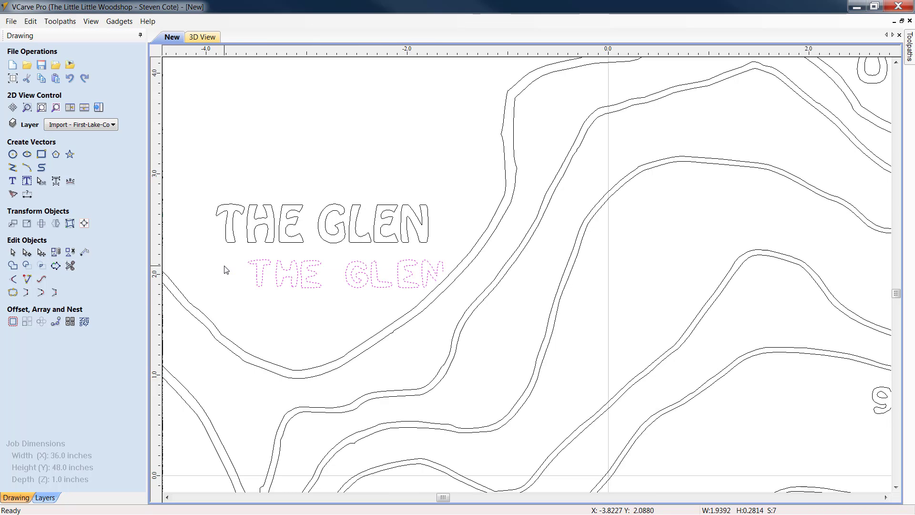
pyautogui.press('Delete')
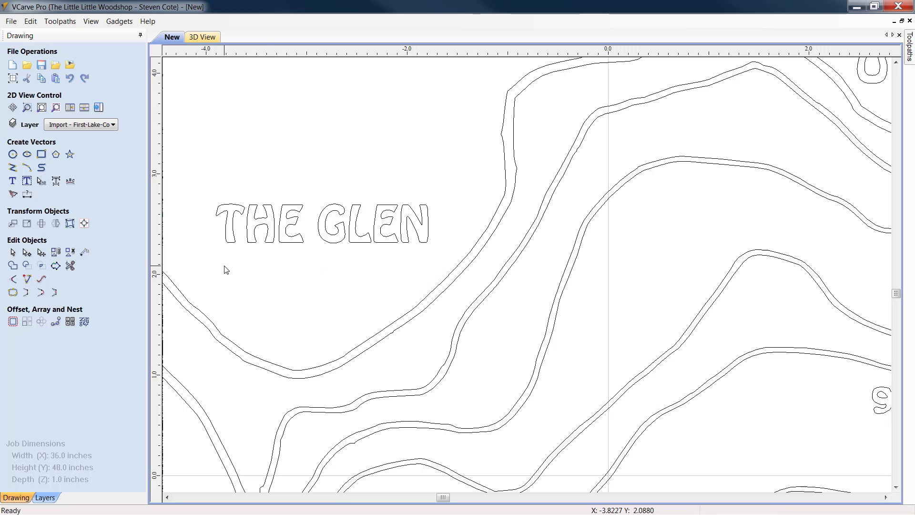
# - Move the THE GLEN text down into the former label position beside the shoreline, centred near X -2.8, Y 2.0
pyautogui.click(364, 244)
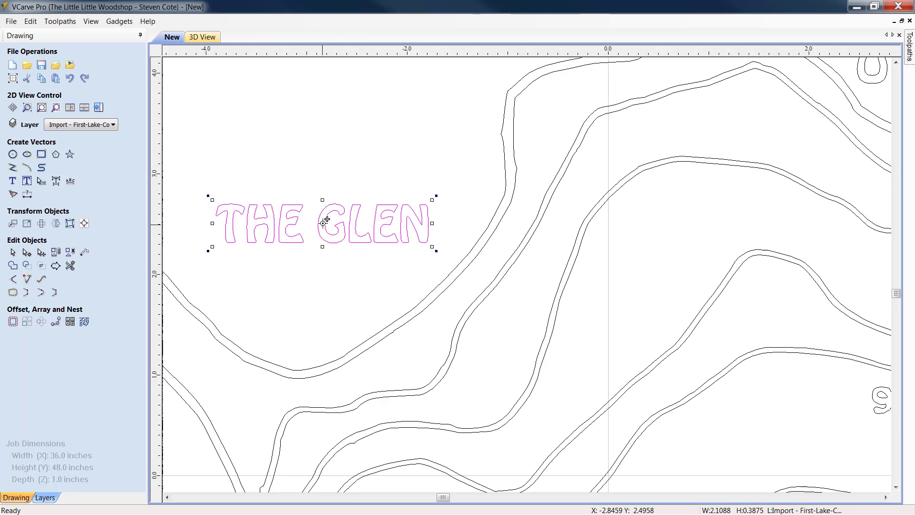
pyautogui.moveTo(326, 222); pyautogui.dragTo(321, 268)
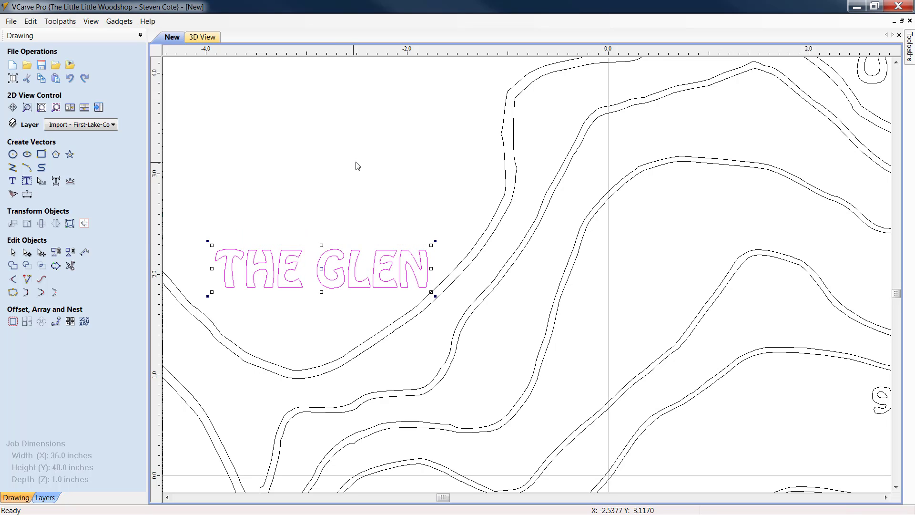
pyautogui.click(357, 166)
# - Examine the remaining traced labels across the chart, including CURRIER CAMP, DAM, CONN. RIVER, the scale and the legend
pyautogui.scroll(-6, 396, 188)
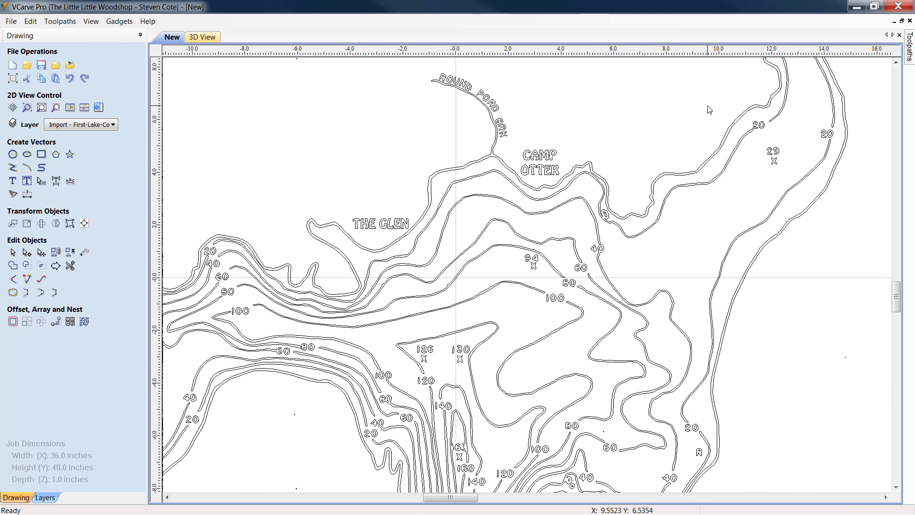
pyautogui.scroll(-2, 562, 405)
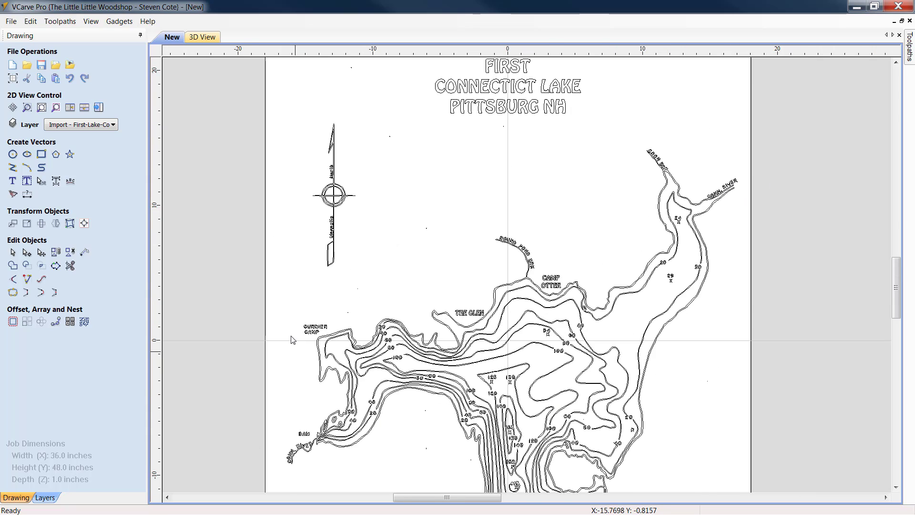
pyautogui.scroll(6, 292, 339)
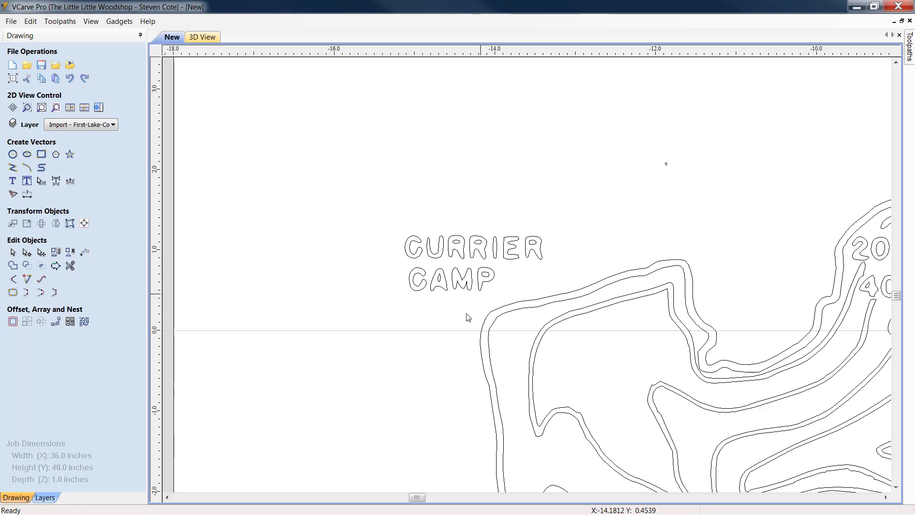
pyautogui.scroll(-4, 642, 337)
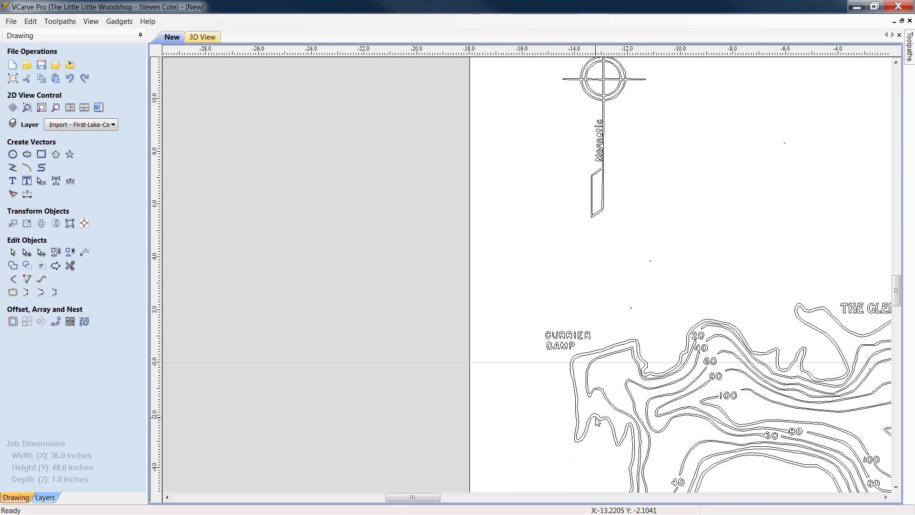
pyautogui.click(896, 487)
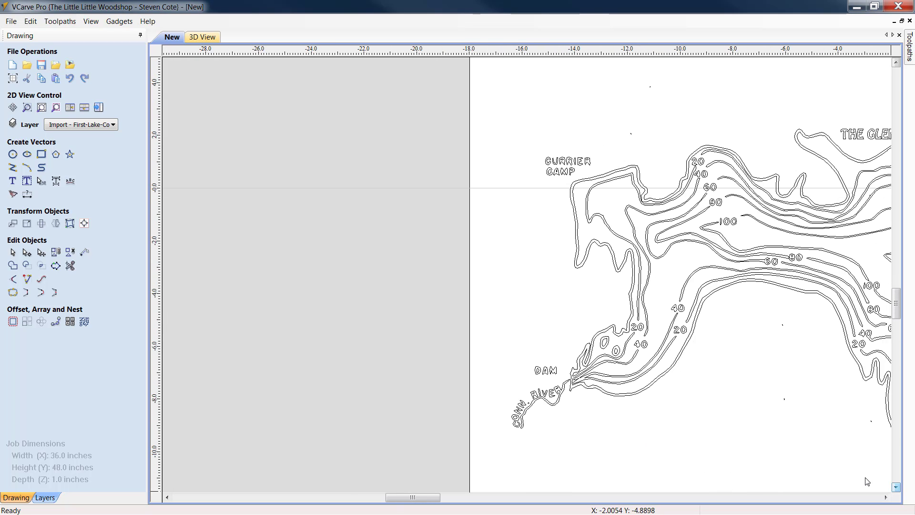
pyautogui.scroll(1, 560, 435)
pyautogui.scroll(2, 561, 438)
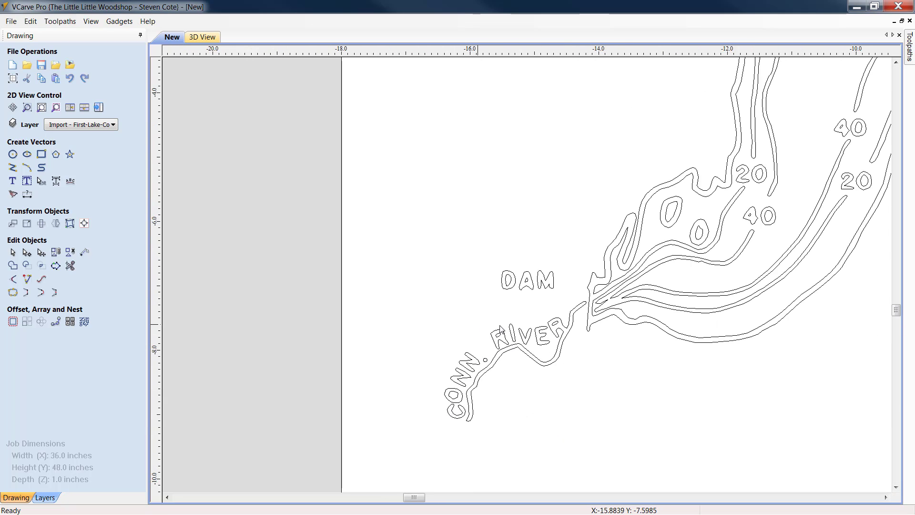
pyautogui.scroll(-1, 524, 339)
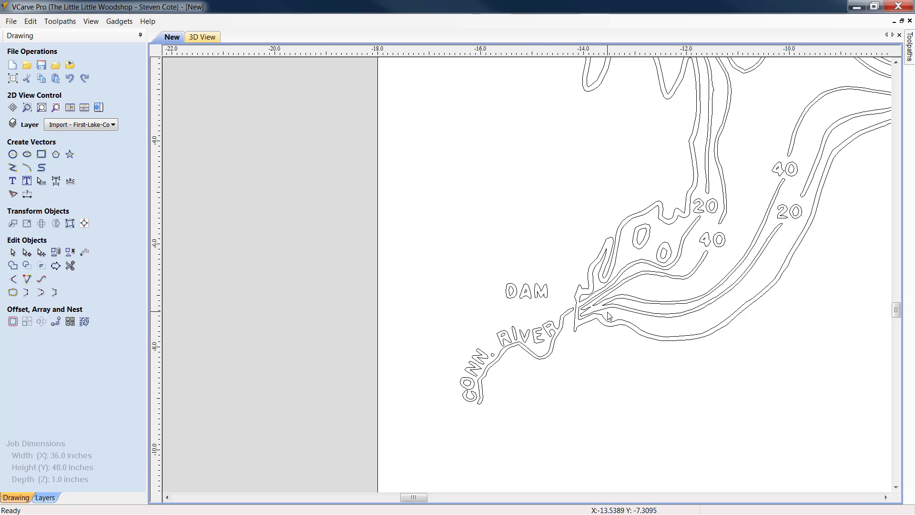
pyautogui.scroll(3, 541, 301)
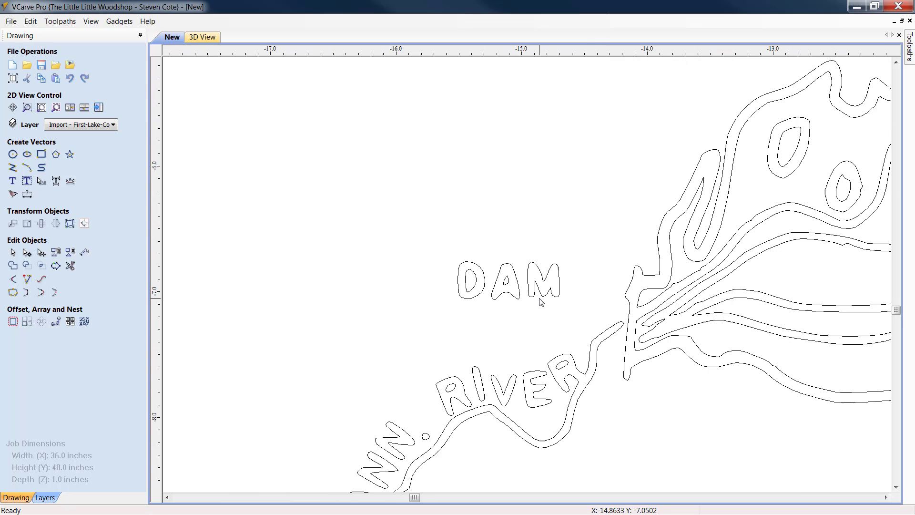
pyautogui.scroll(-5, 540, 301)
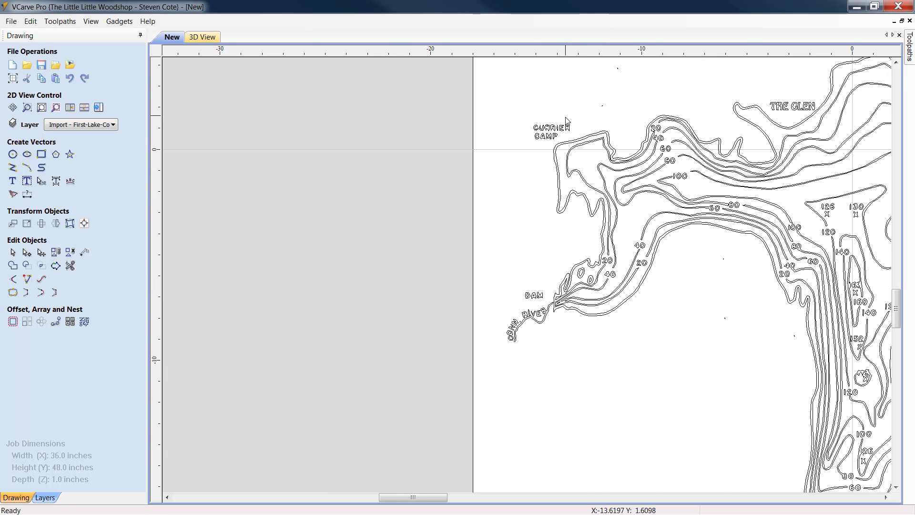
pyautogui.scroll(4, 566, 120)
pyautogui.scroll(-4, 542, 173)
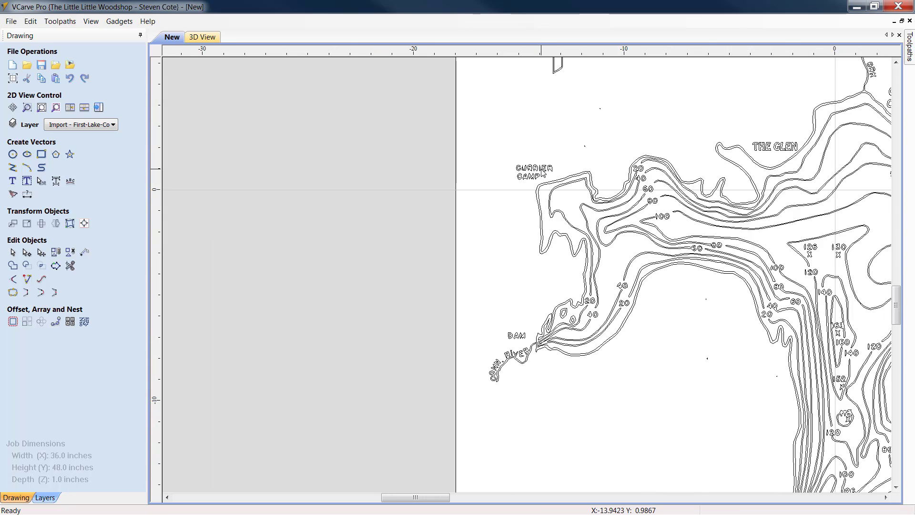
pyautogui.scroll(-3, 542, 173)
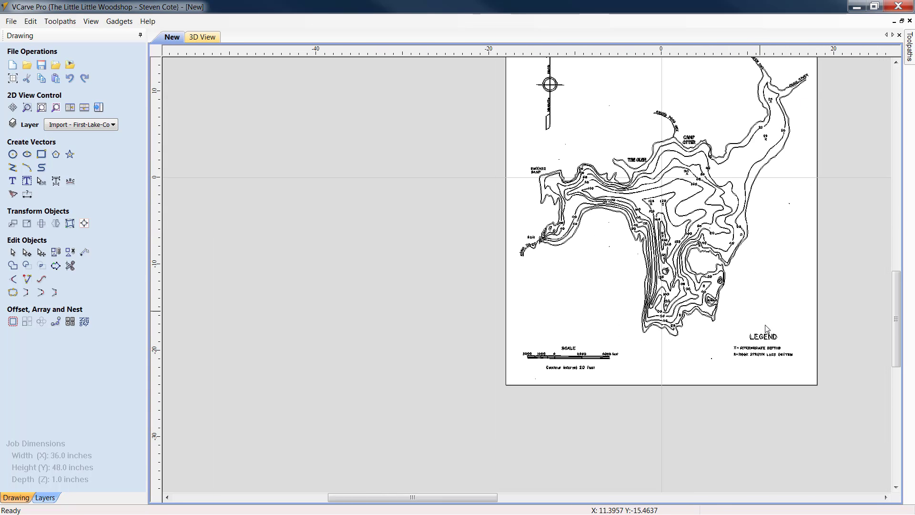
pyautogui.scroll(4, 705, 74)
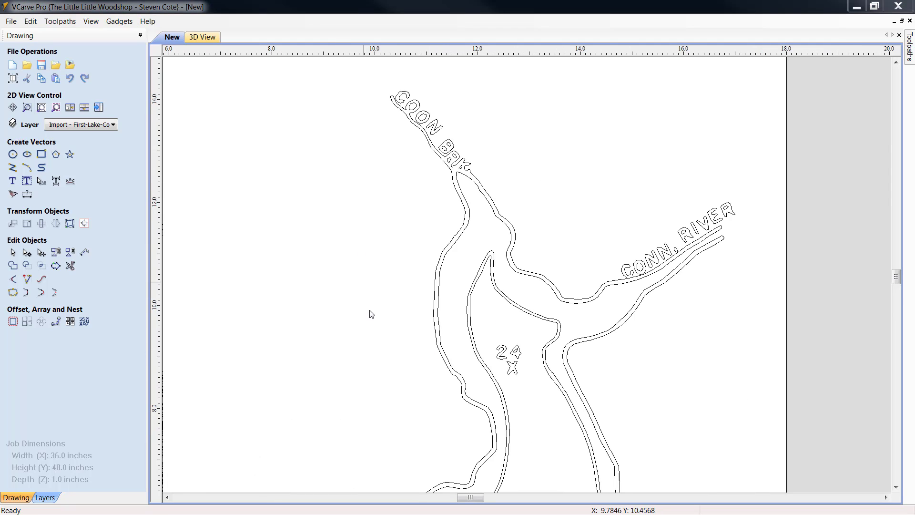
# - Review the labels across the chart from COON BRK and CONN. RIVER past CAMP OTTER and THE GLEN to CURRER CAMP
pyautogui.click(12, 107)
pyautogui.moveTo(383, 274); pyautogui.dragTo(536, 133)
pyautogui.moveTo(398, 391); pyautogui.dragTo(510, 280)
pyautogui.moveTo(385, 327); pyautogui.dragTo(510, 278)
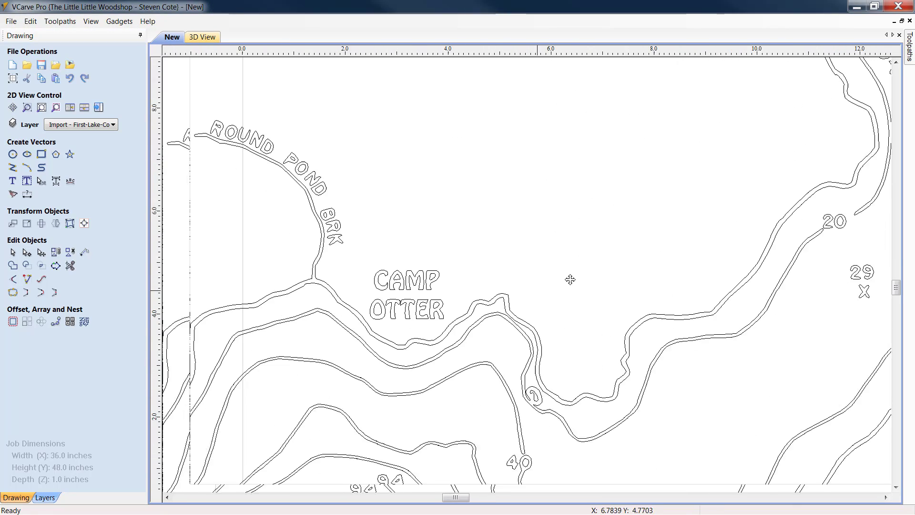
pyautogui.moveTo(424, 394); pyautogui.dragTo(759, 131)
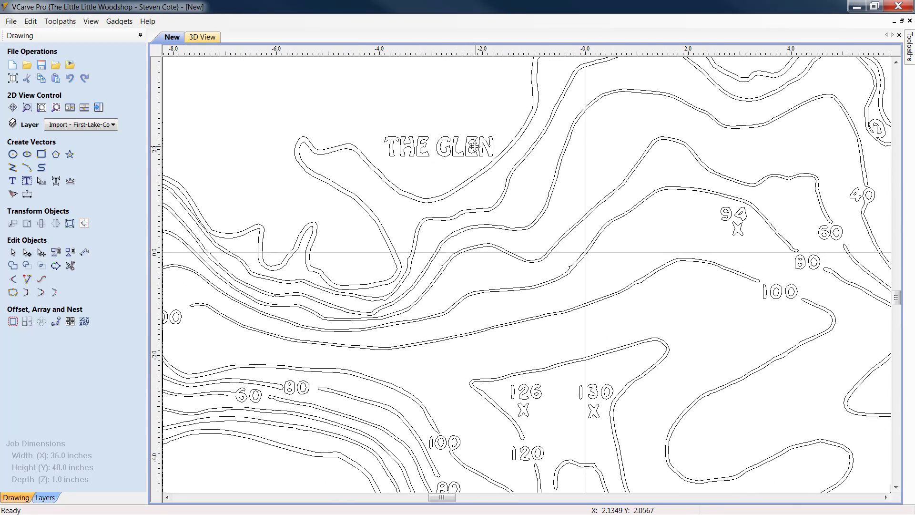
pyautogui.moveTo(374, 337); pyautogui.dragTo(790, 348)
pyautogui.moveTo(280, 213); pyautogui.dragTo(457, 272)
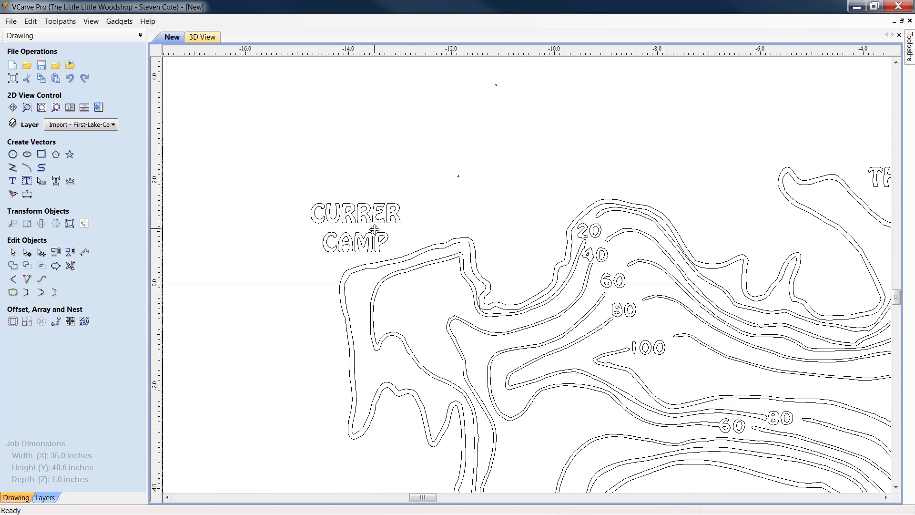
# - Examine the traced labels from DAM across the depth numbers to COON BRK and CONN. RIVER, including where the C meets the shoreline
pyautogui.moveTo(524, 390); pyautogui.dragTo(622, 22)
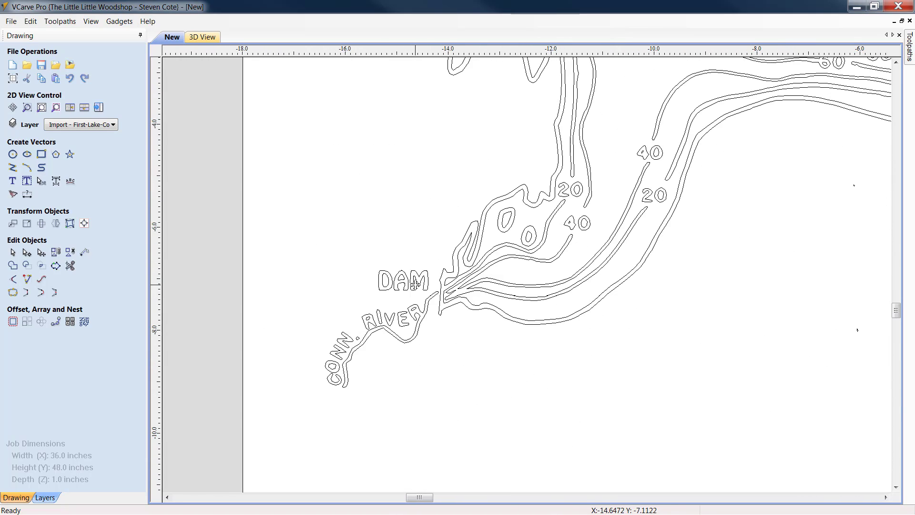
pyautogui.moveTo(851, 243); pyautogui.dragTo(381, 464)
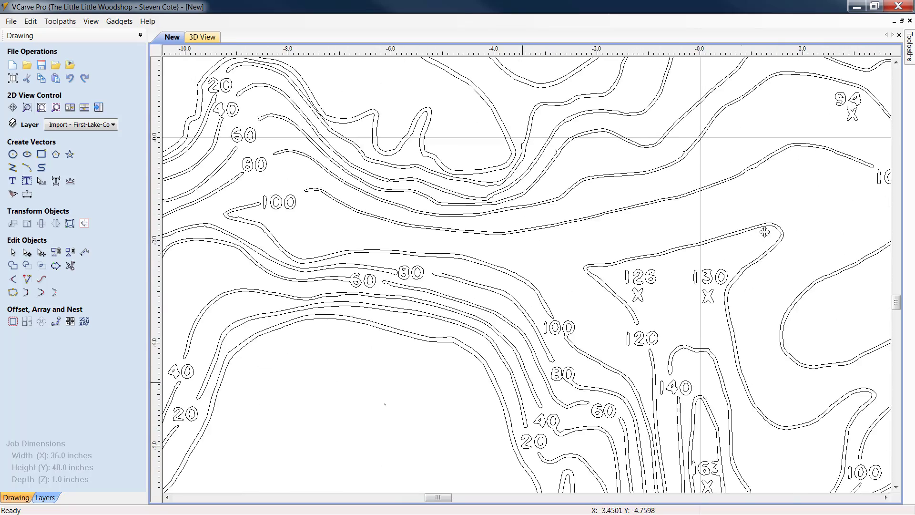
pyautogui.moveTo(787, 187); pyautogui.dragTo(315, 390)
pyautogui.moveTo(771, 220); pyautogui.dragTo(337, 476)
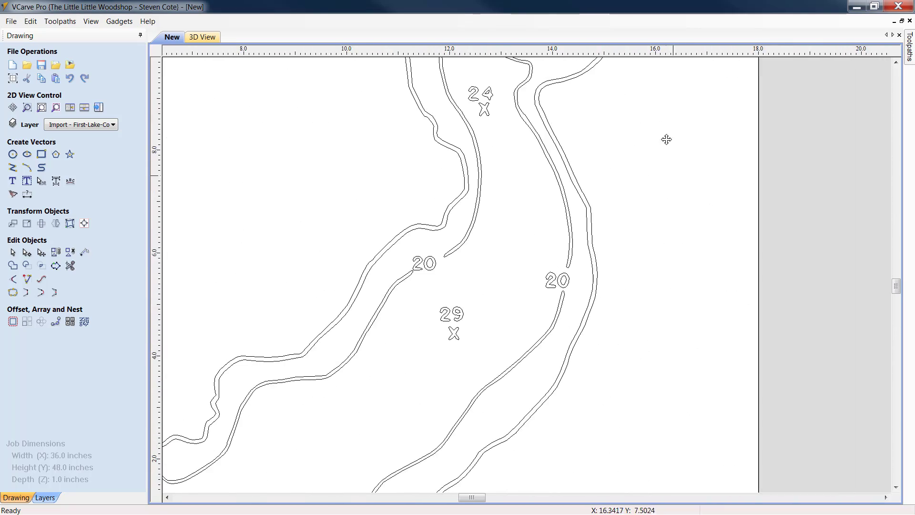
pyautogui.moveTo(664, 139); pyautogui.dragTo(657, 177)
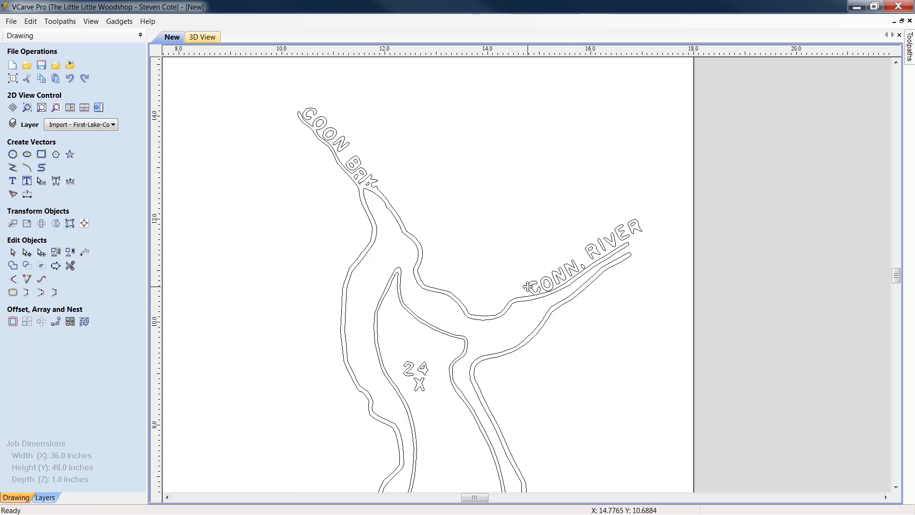
pyautogui.scroll(5, 542, 347)
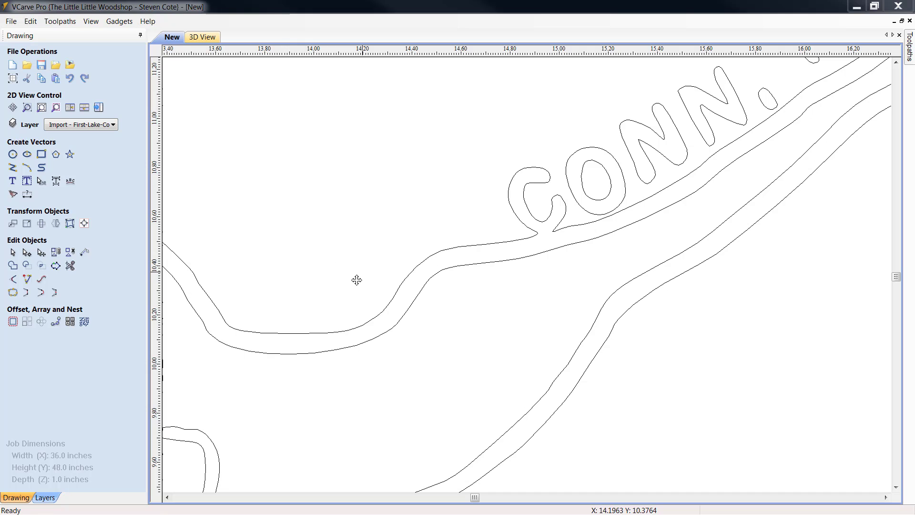
pyautogui.scroll(-5, 359, 272)
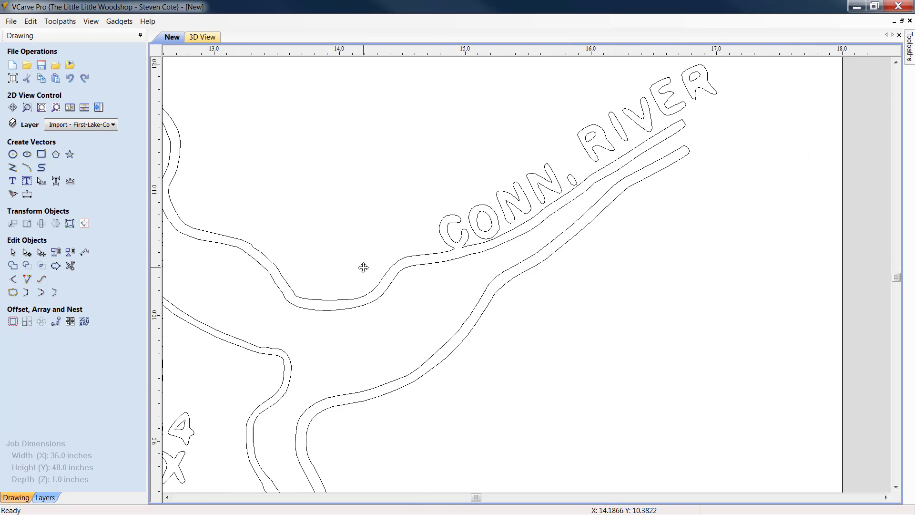
pyautogui.moveTo(284, 206); pyautogui.dragTo(540, 357)
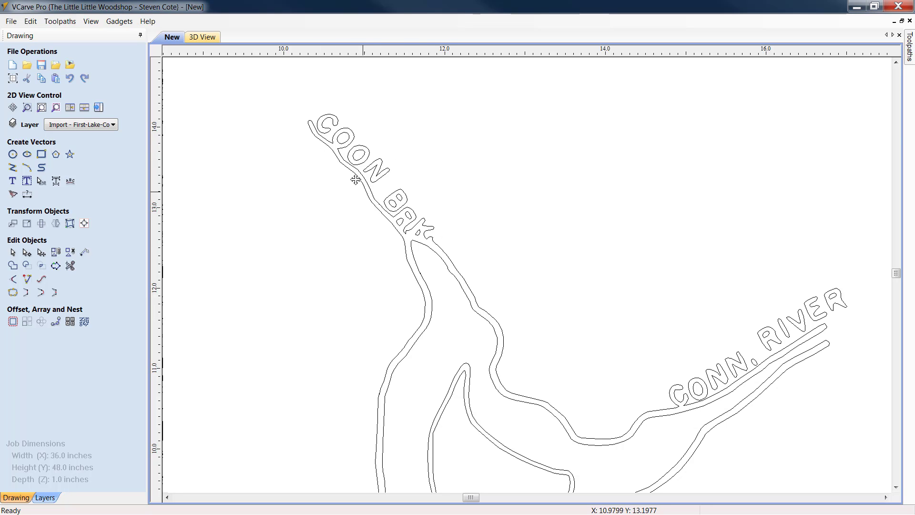
pyautogui.moveTo(641, 380)
pyautogui.mouseDown()
pyautogui.moveTo(455, 244)
pyautogui.moveTo(494, 294)
pyautogui.mouseUp()
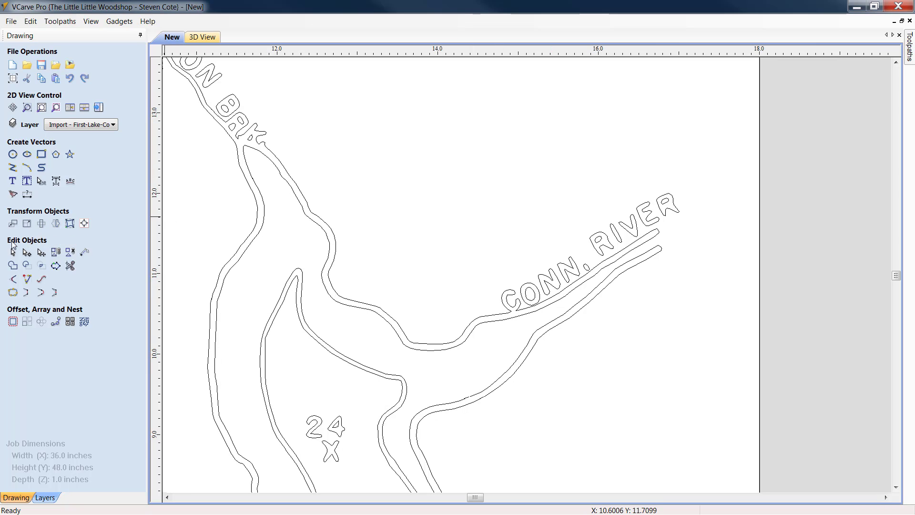
# - Delete the traced letters V, E and R at the end of the upper CONN. RIVER label
pyautogui.click(13, 253)
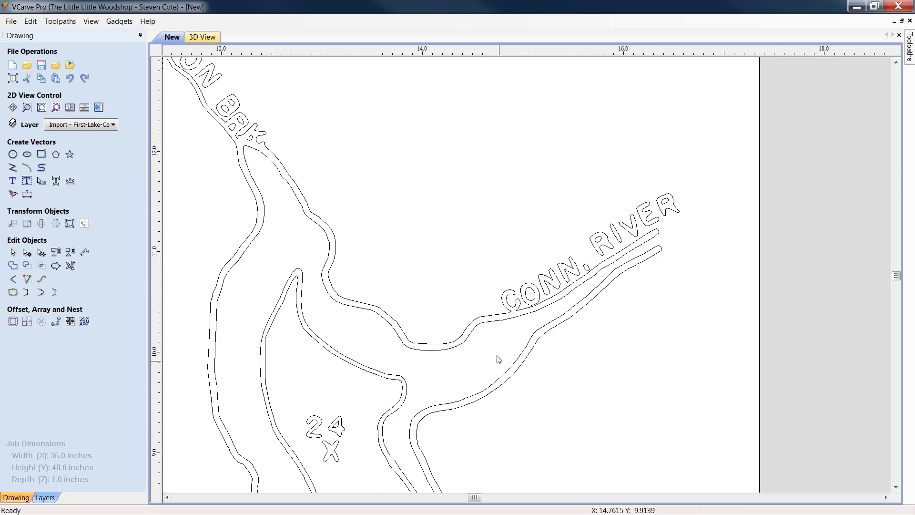
pyautogui.scroll(5, 486, 348)
pyautogui.scroll(-5, 704, 231)
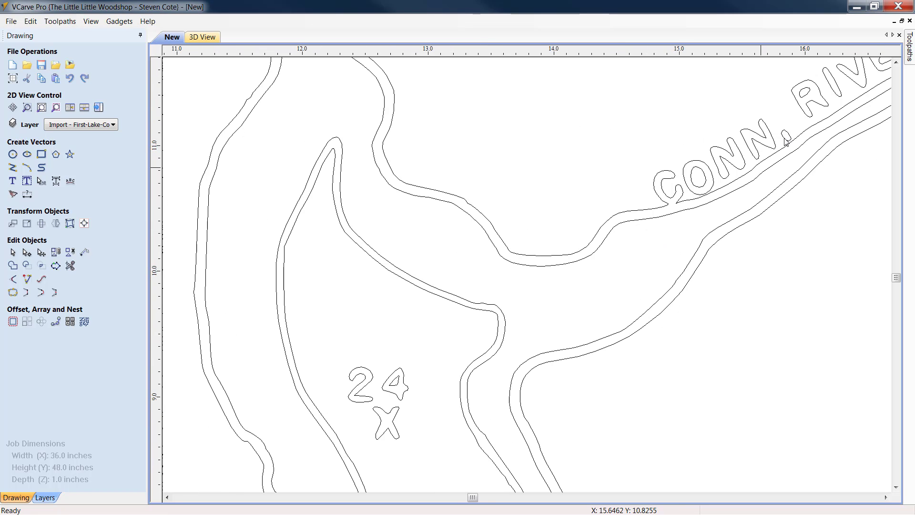
pyautogui.click(886, 497)
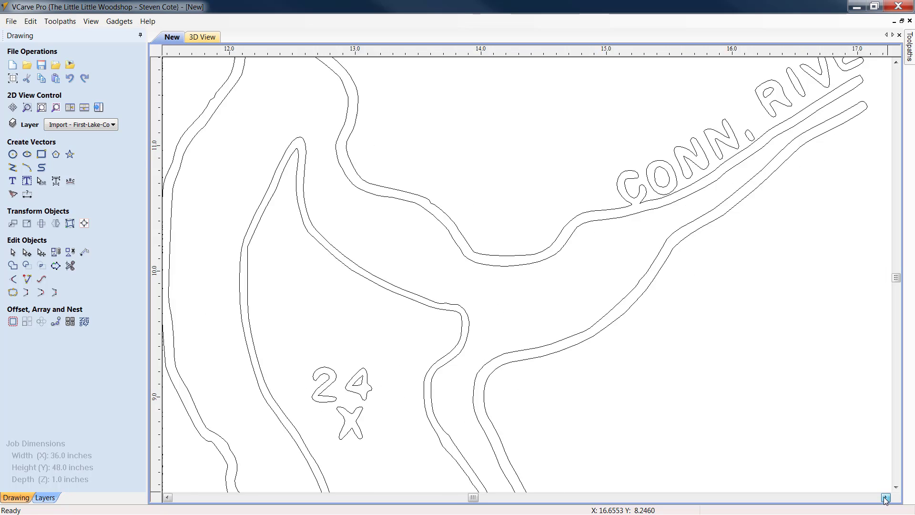
pyautogui.scroll(-2, 752, 260)
pyautogui.moveTo(779, 135); pyautogui.dragTo(714, 114)
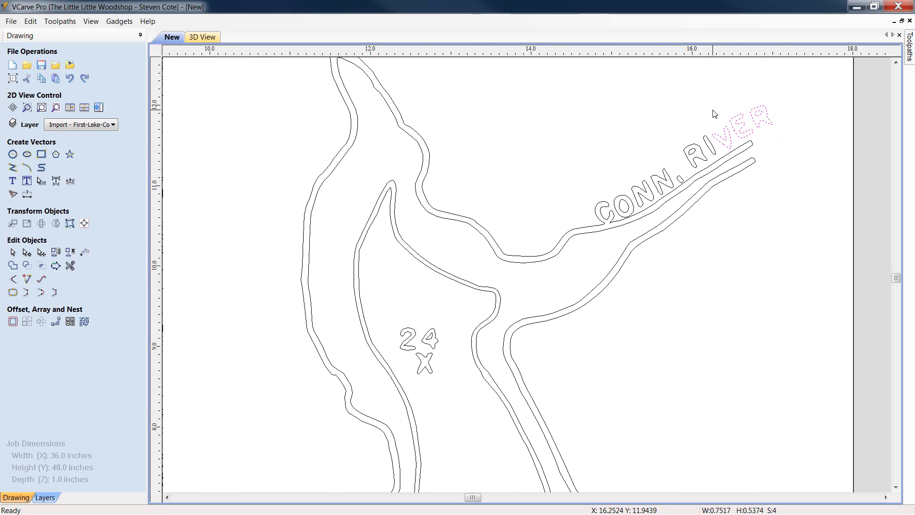
pyautogui.press('Delete')
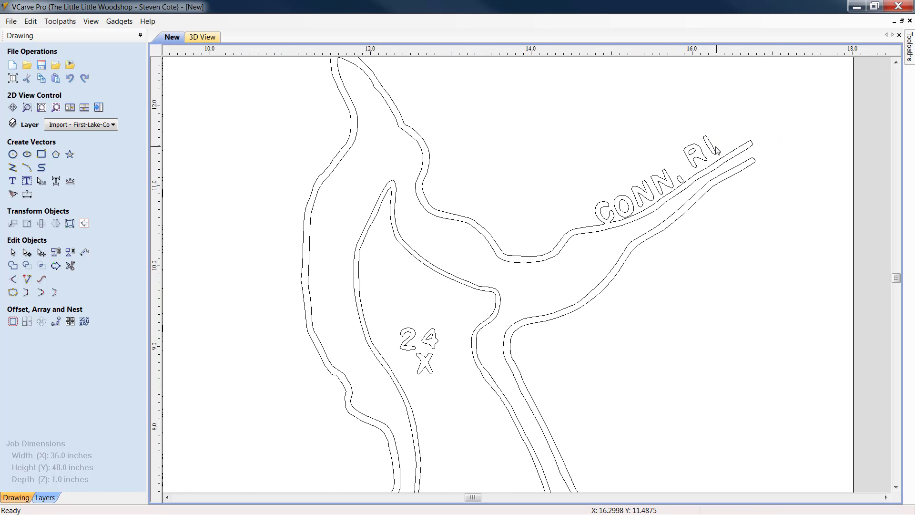
# - Delete the remaining traced R and I of RIVER and the period after CONN in the upper river label
pyautogui.moveTo(716, 147); pyautogui.dragTo(685, 151)
pyautogui.press('Delete')
pyautogui.click(688, 155)
pyautogui.press('Delete')
pyautogui.click(683, 179)
pyautogui.press('Delete')
pyautogui.click(645, 186)
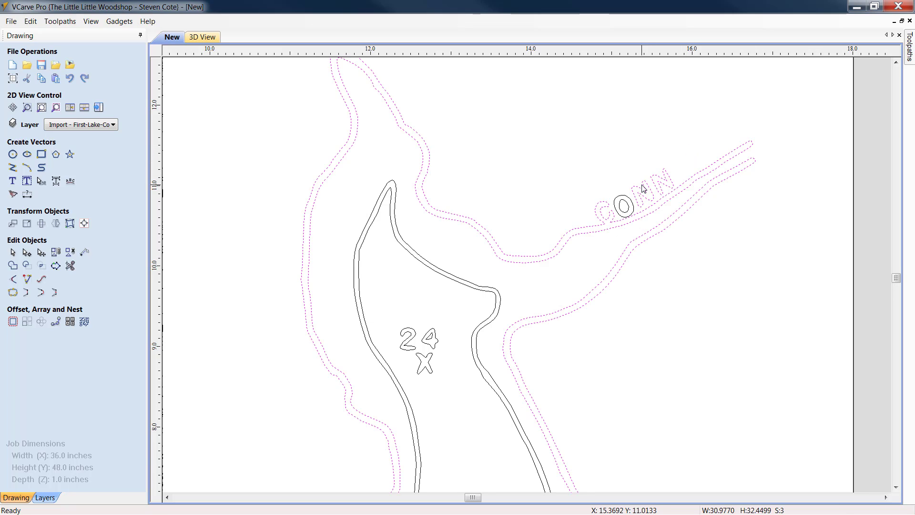
pyautogui.press('Delete')
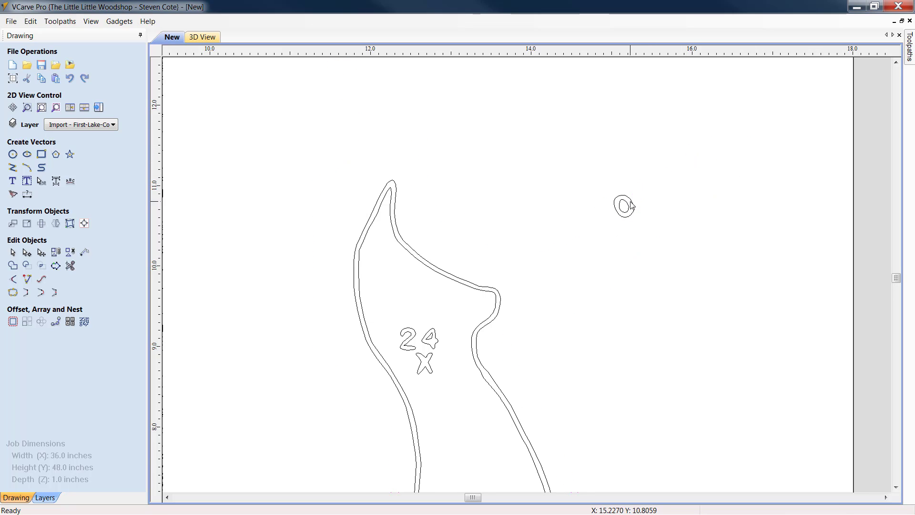
pyautogui.click(72, 80)
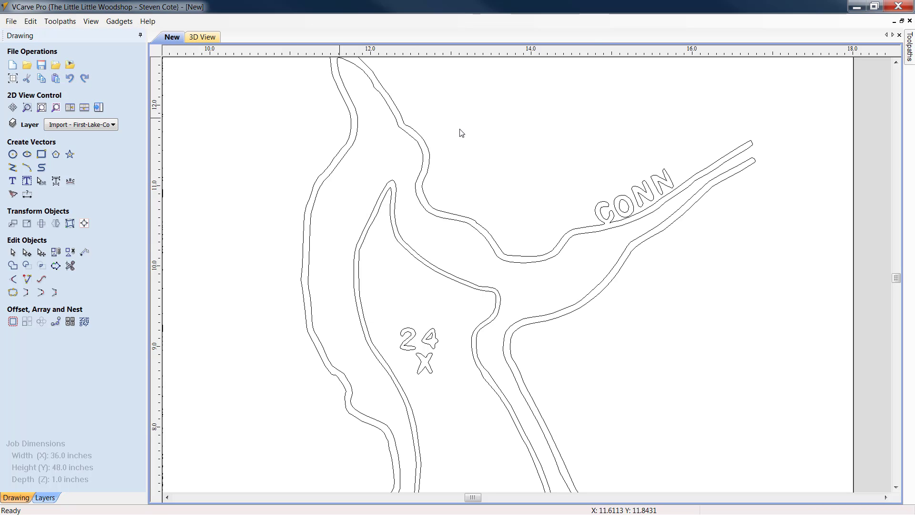
# - Delete the two traced N letters and the O of CONN, leaving the C that is joined to the shoreline
pyautogui.click(649, 189)
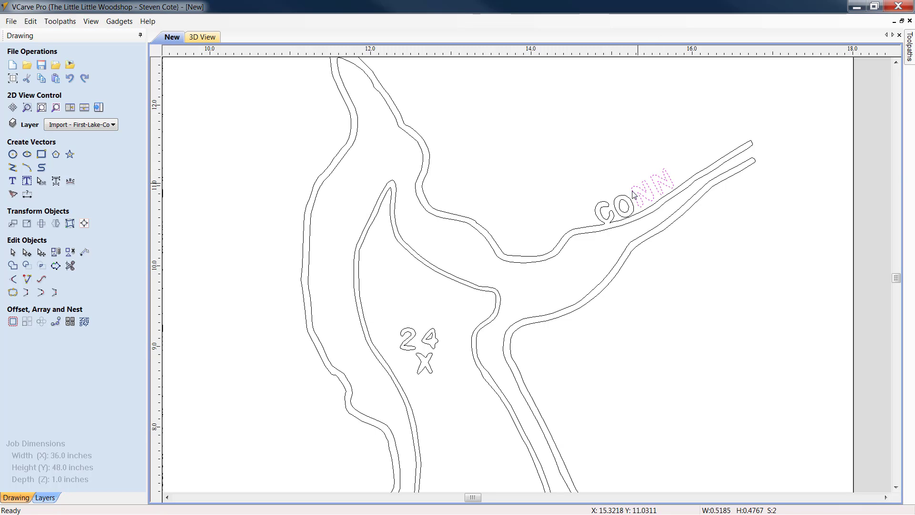
pyautogui.press('Delete')
pyautogui.click(636, 208)
pyautogui.press('Delete')
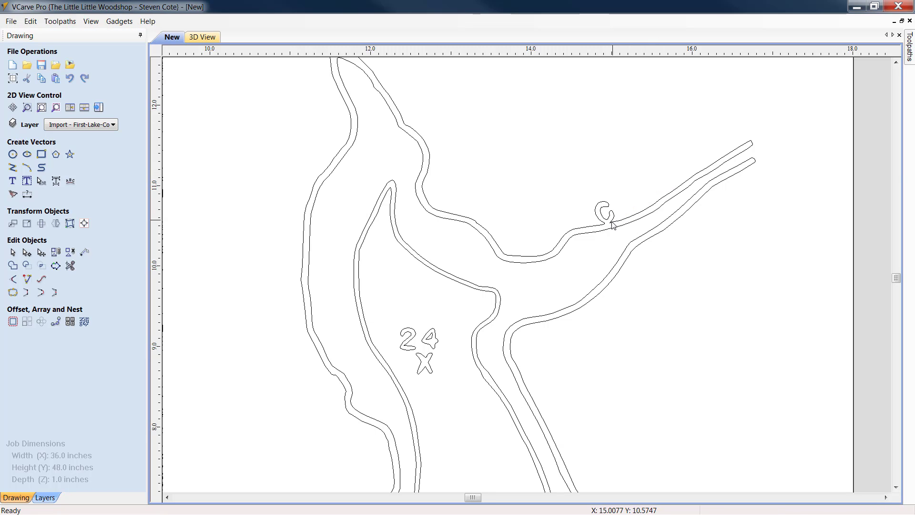
# - Node-edit the shoreline vector and delete the short span joining the lower end of the traced C to the bank on its right
pyautogui.click(571, 233)
pyautogui.scroll(2, 573, 239)
pyautogui.scroll(2, 573, 240)
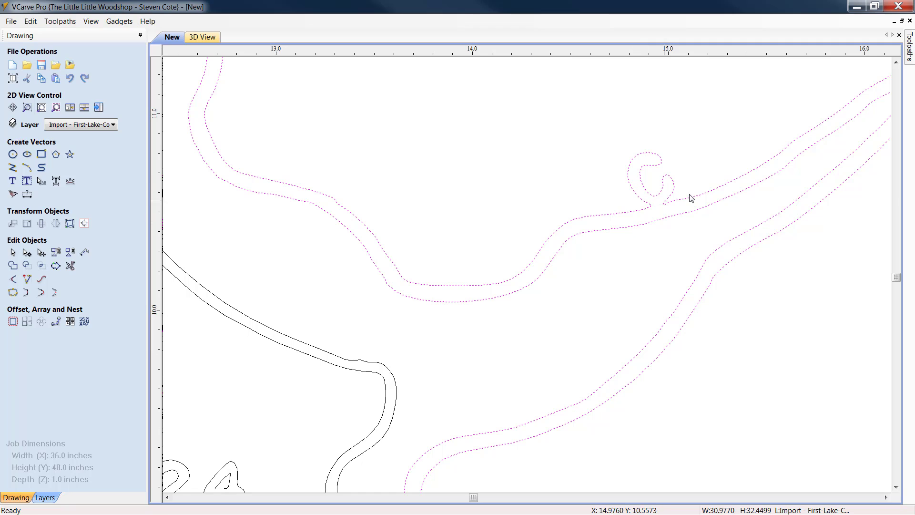
pyautogui.click(27, 253)
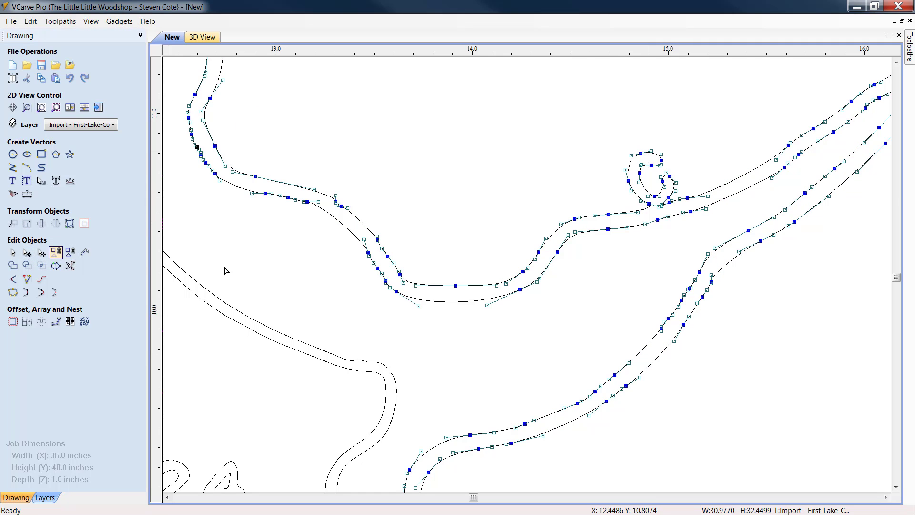
pyautogui.scroll(2, 666, 205)
pyautogui.scroll(2, 666, 205)
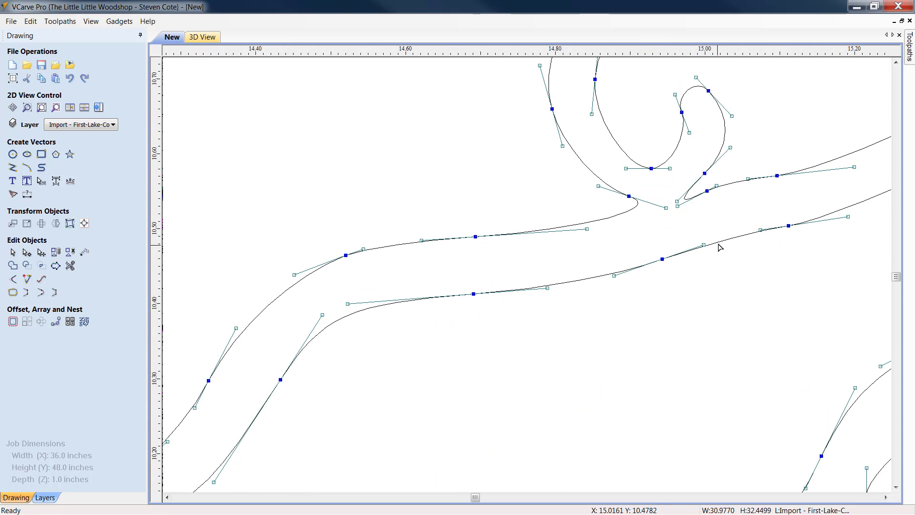
pyautogui.rightClick(688, 202)
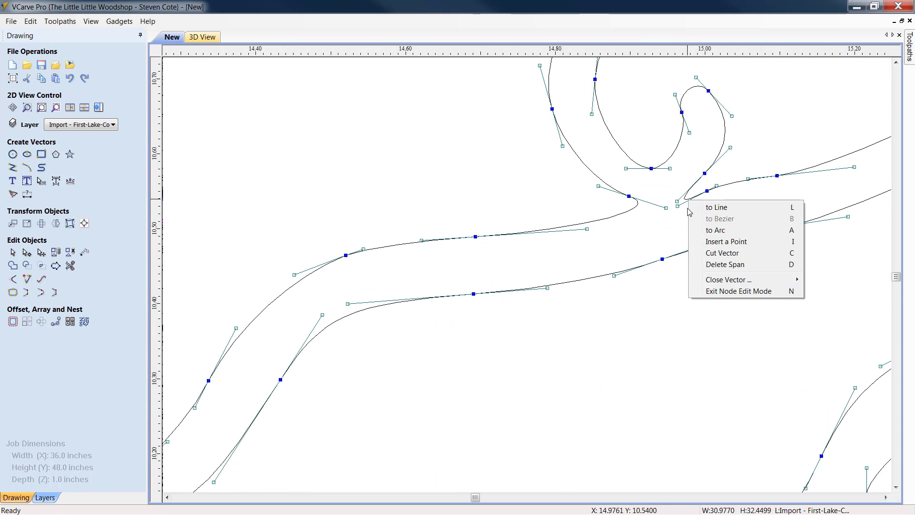
pyautogui.click(727, 264)
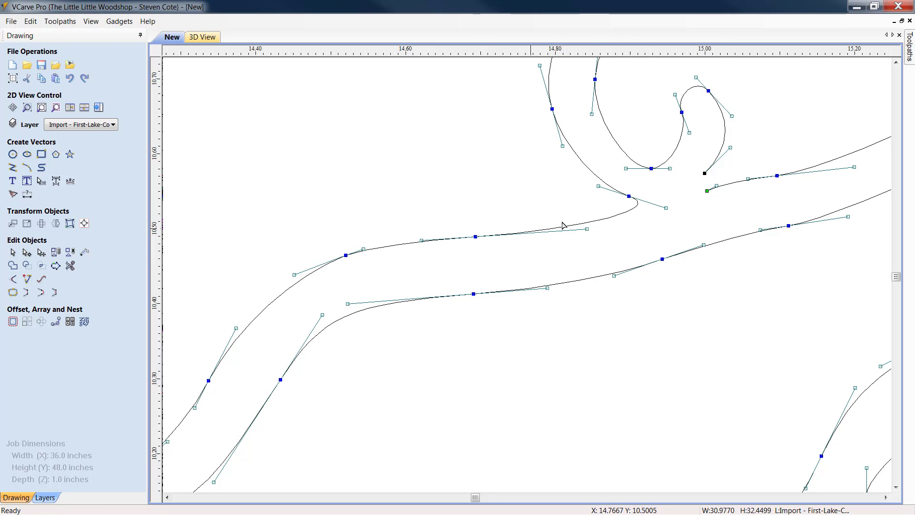
# - Insert a point on the upper bank near X 14.87, Y 10.52, delete the span linking it to the C, and remove the detached C
pyautogui.rightClick(606, 218)
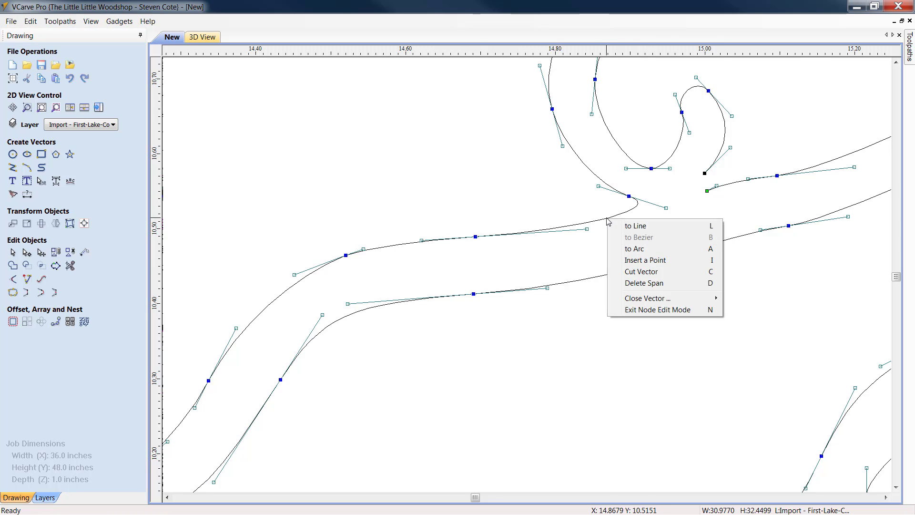
pyautogui.click(654, 257)
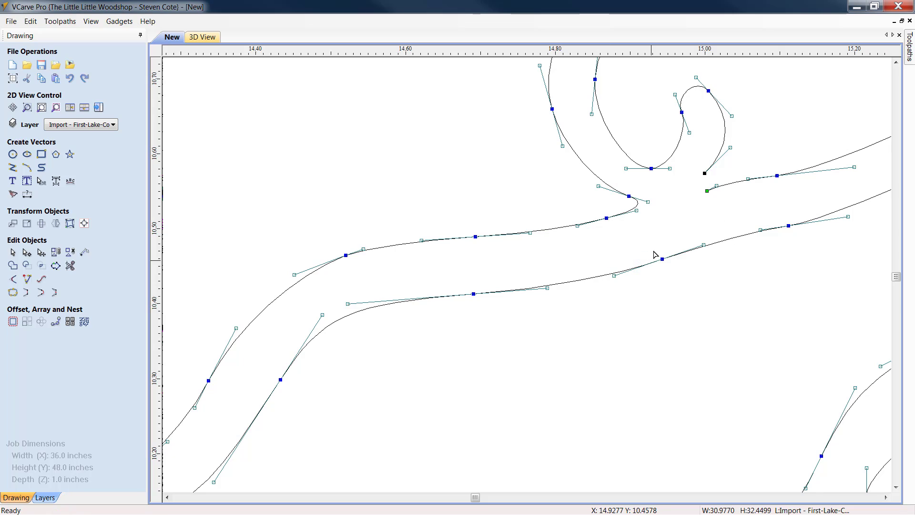
pyautogui.rightClick(638, 207)
pyautogui.click(661, 270)
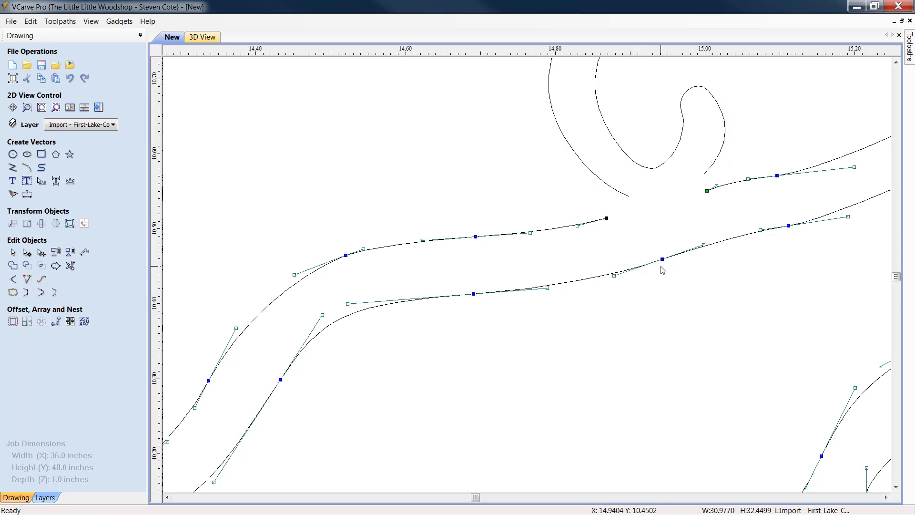
pyautogui.click(657, 169)
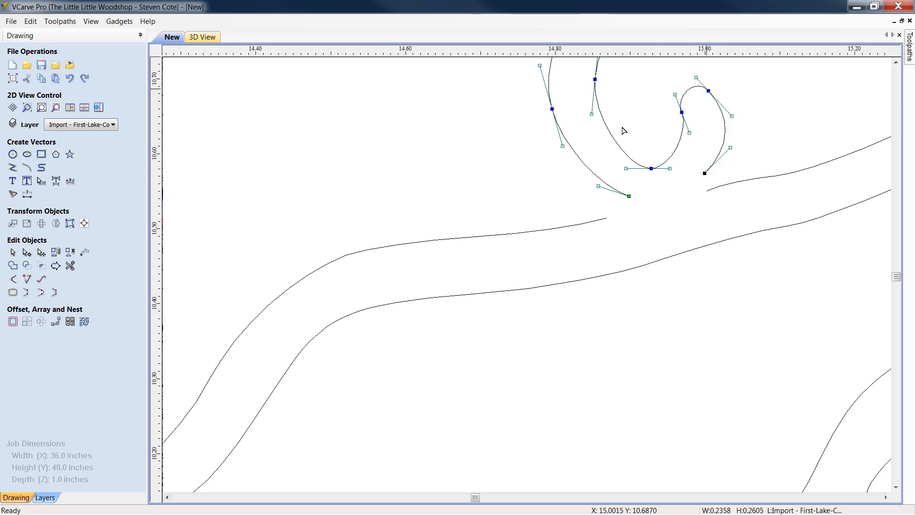
pyautogui.press('Delete')
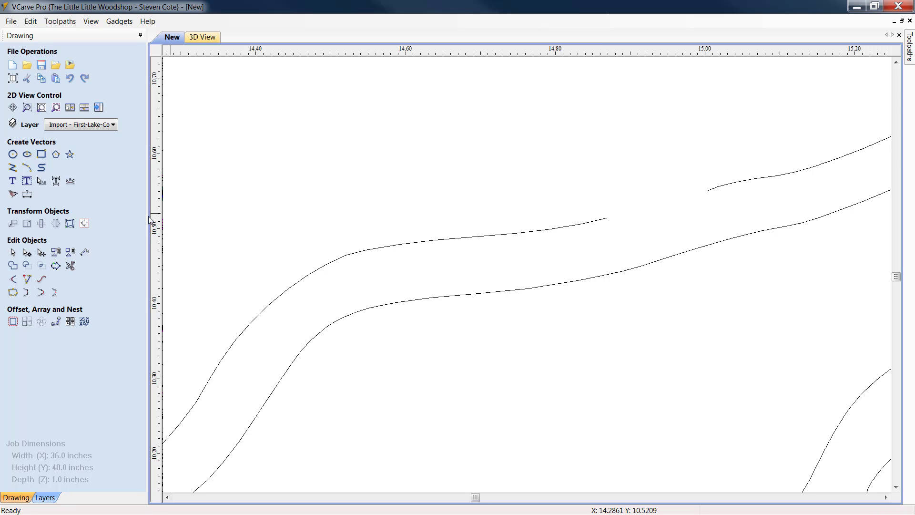
# - Close the gap left in the upper bank line with a smooth curve and deselect the shoreline
pyautogui.click(26, 252)
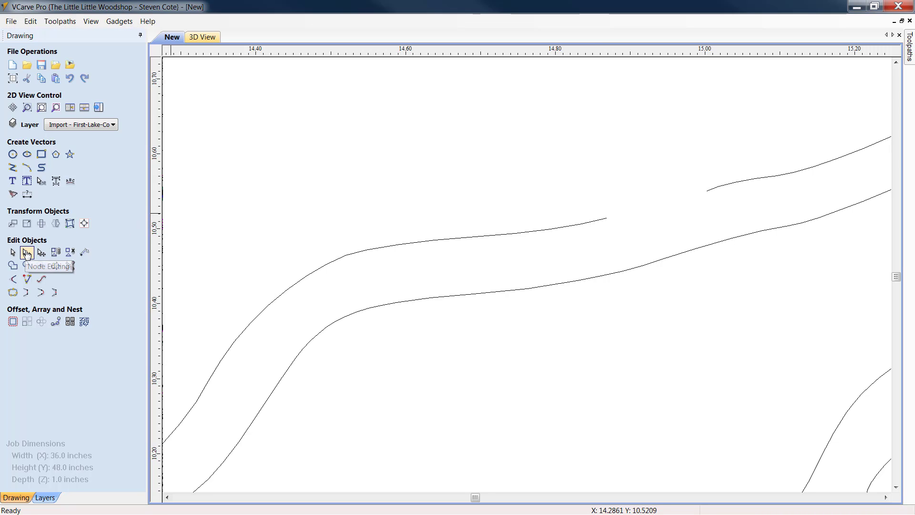
pyautogui.click(598, 223)
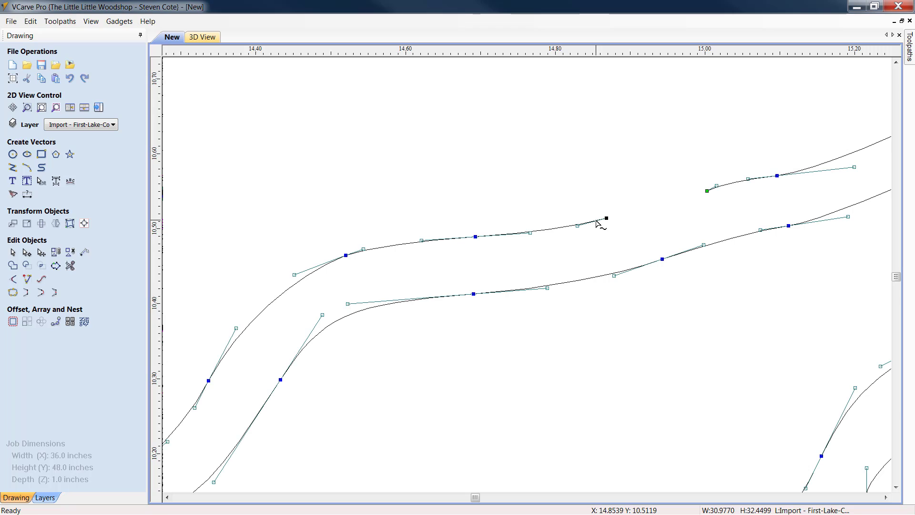
pyautogui.click(41, 292)
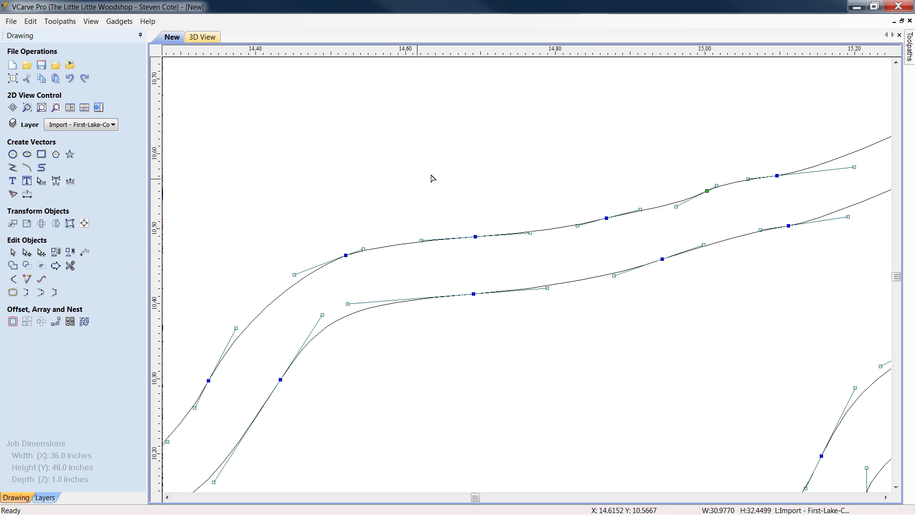
pyautogui.click(525, 184)
# - Draw an open polyline about 2.25 by 1.12 inches along the outer side of the upper river bank, following its bends to the channel's end
pyautogui.scroll(-2, 526, 185)
pyautogui.scroll(-4, 526, 184)
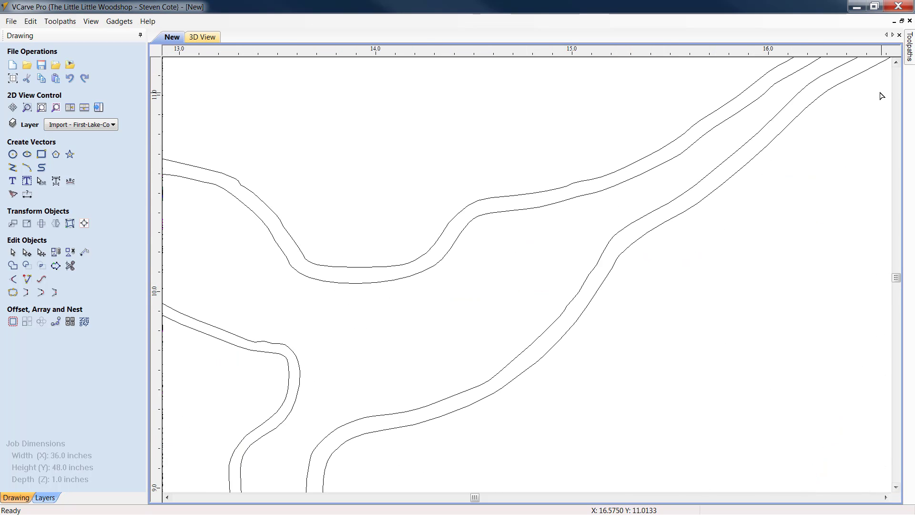
pyautogui.click(896, 63)
pyautogui.click(896, 62)
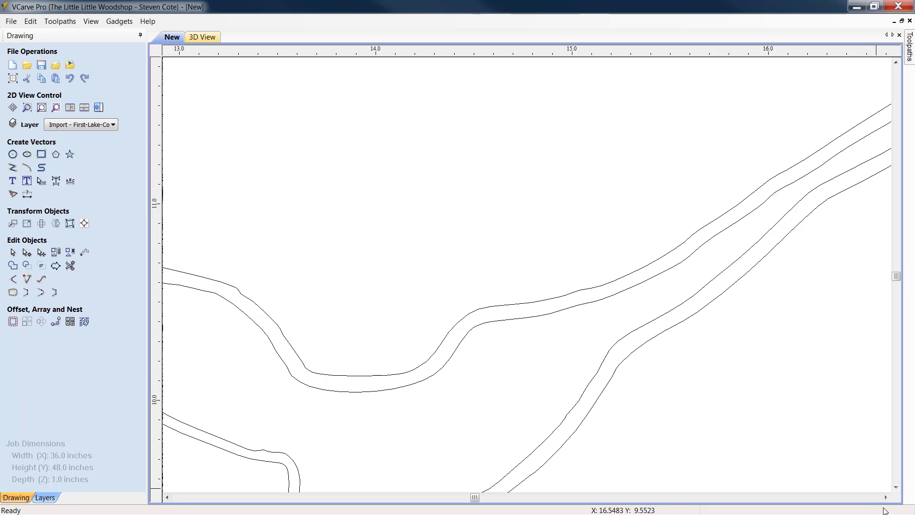
pyautogui.click(885, 497)
pyautogui.click(884, 497)
pyautogui.click(885, 497)
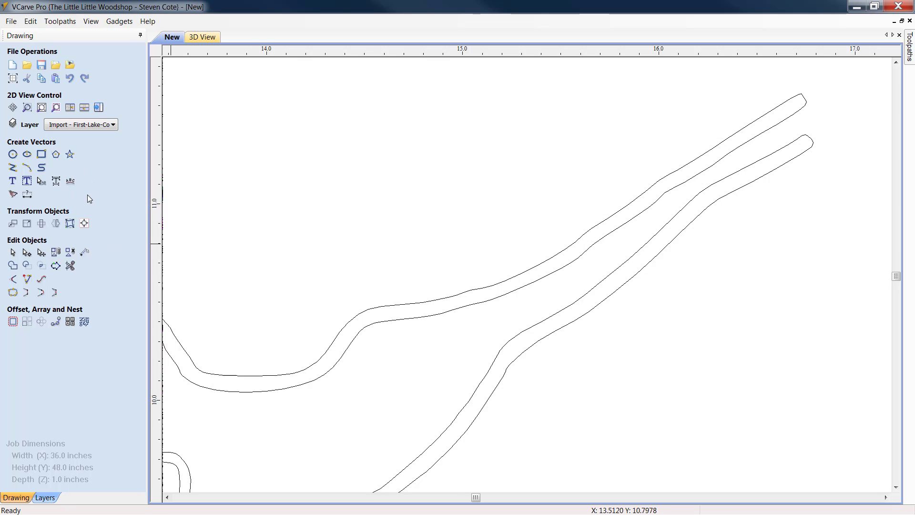
pyautogui.click(13, 168)
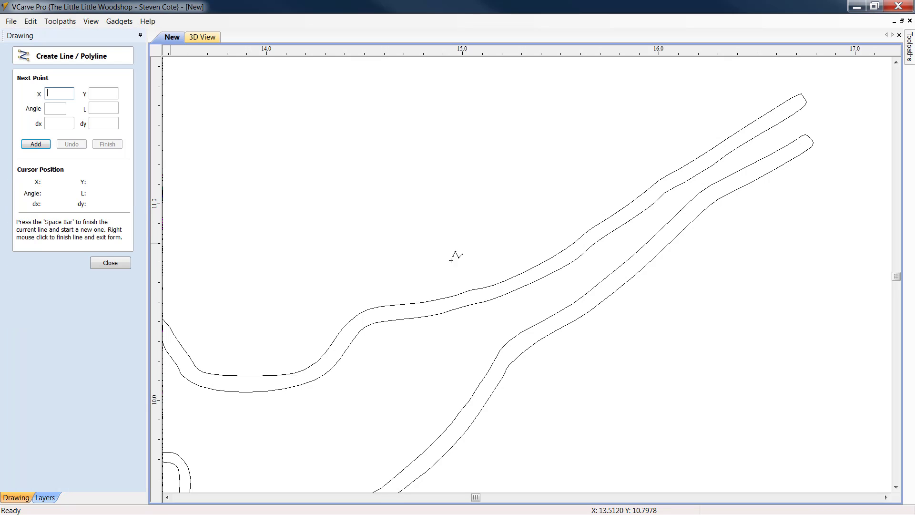
pyautogui.click(110, 263)
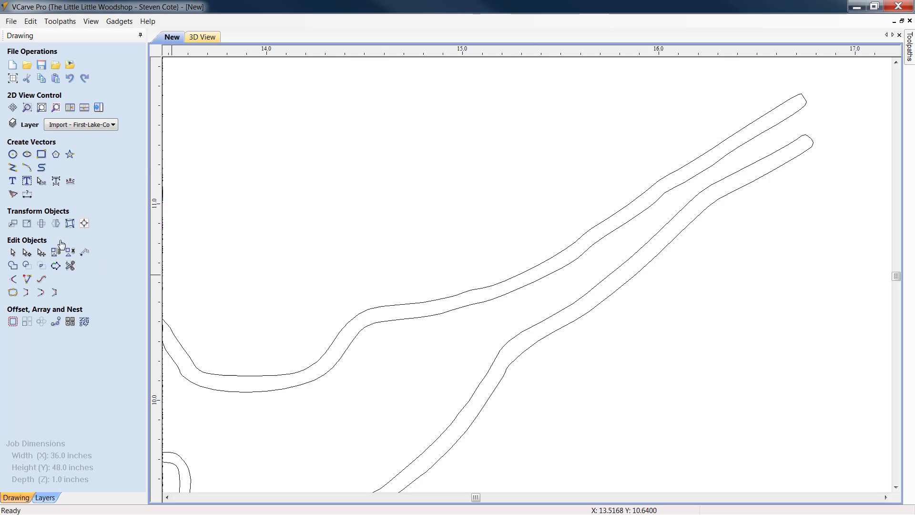
pyautogui.click(14, 169)
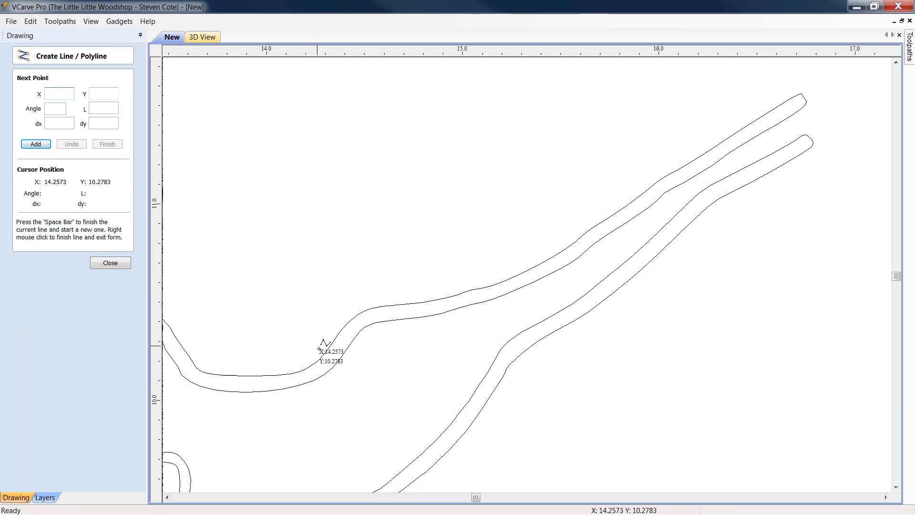
pyautogui.click(352, 307)
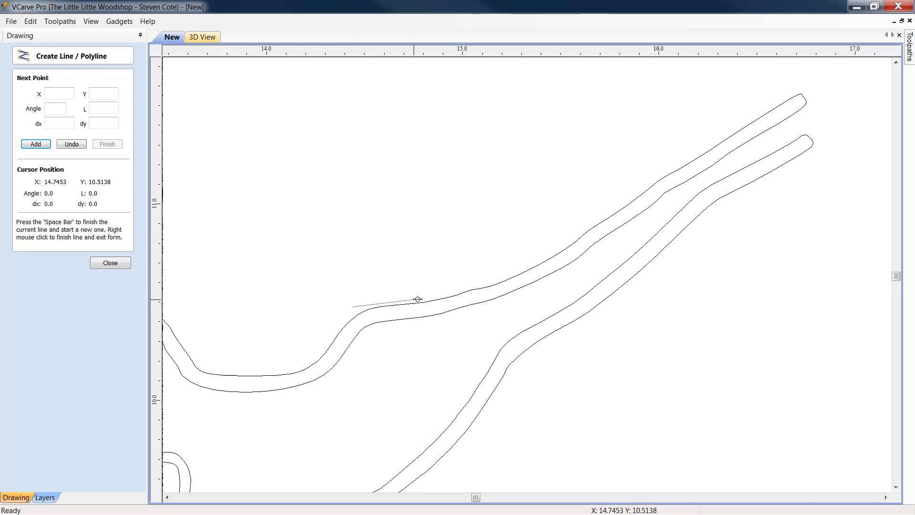
pyautogui.click(411, 299)
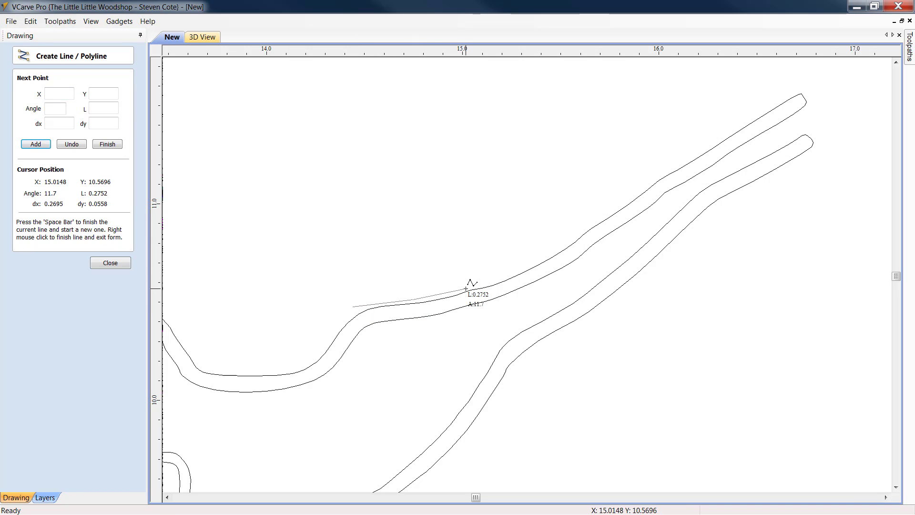
pyautogui.click(465, 287)
pyautogui.click(507, 274)
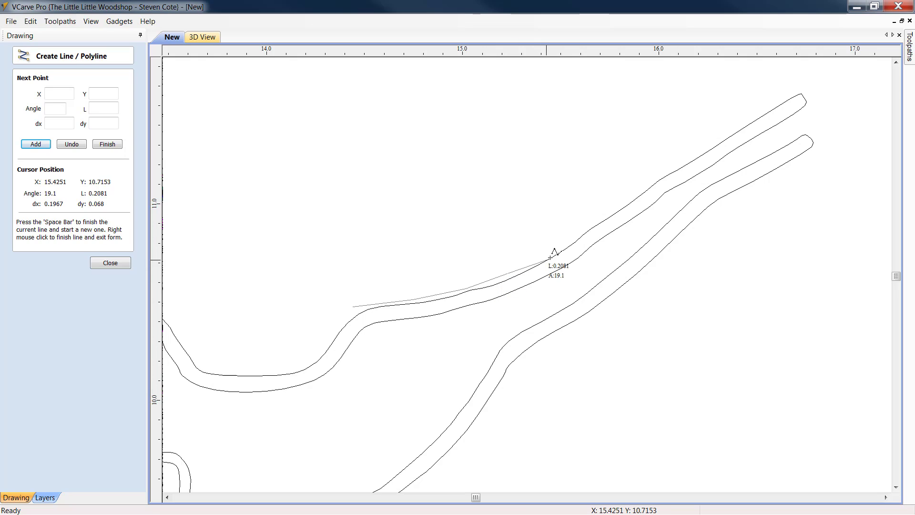
pyautogui.click(566, 241)
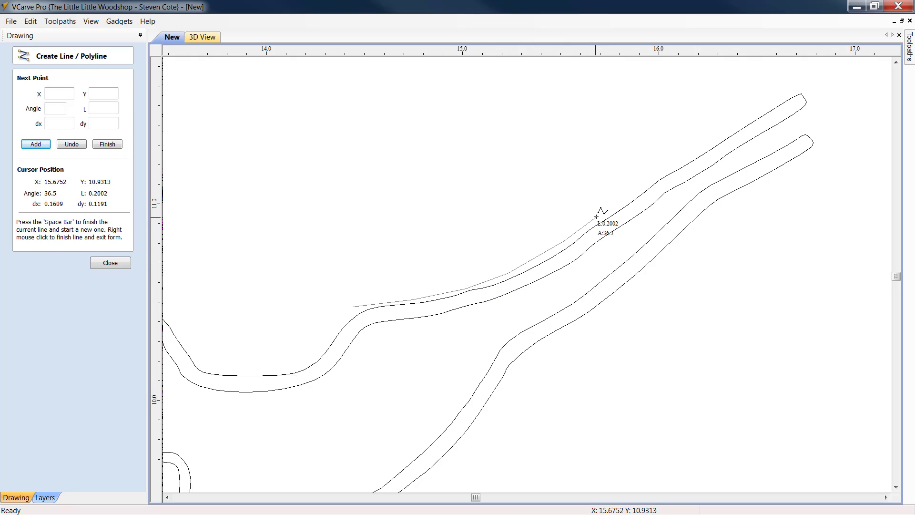
pyautogui.click(603, 213)
pyautogui.click(645, 183)
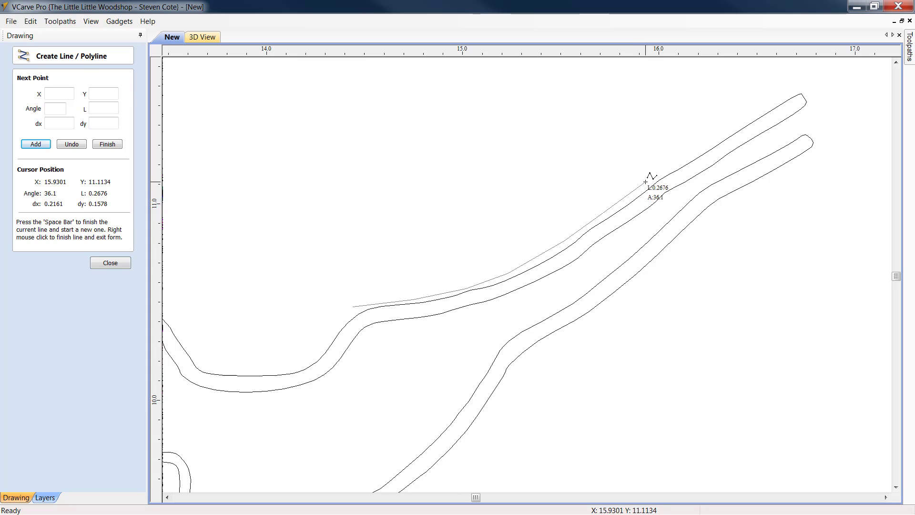
pyautogui.click(686, 154)
pyautogui.click(732, 125)
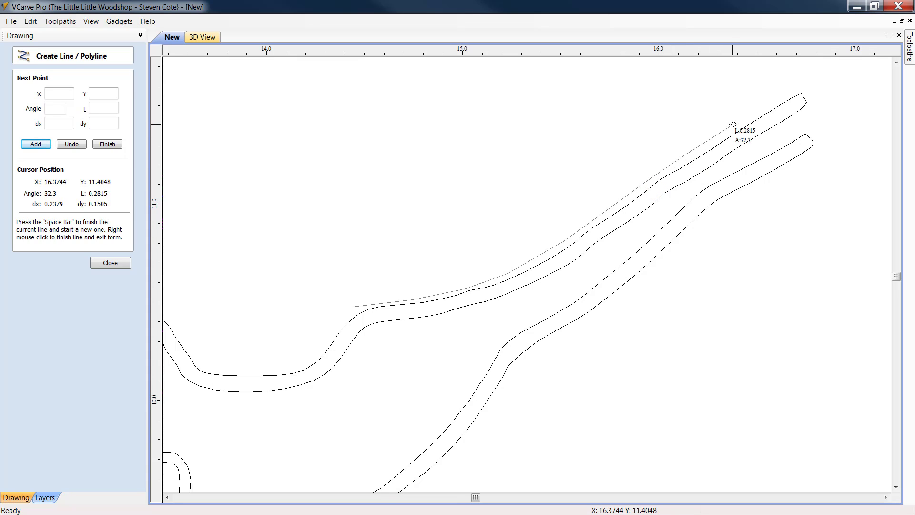
pyautogui.click(793, 87)
pyautogui.rightClick(667, 96)
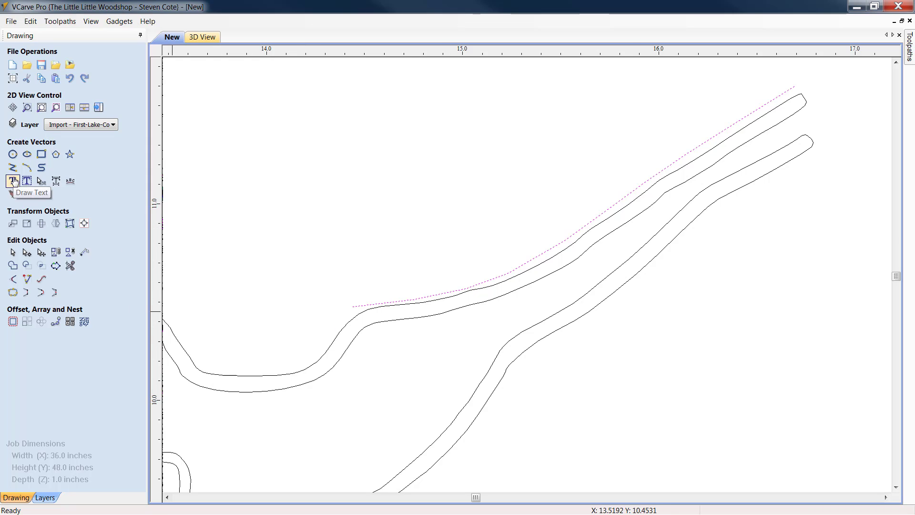
# - Create the centred text CONN. RIVER in Hobo Std at a text height of 0.3629 inches
pyautogui.click(12, 180)
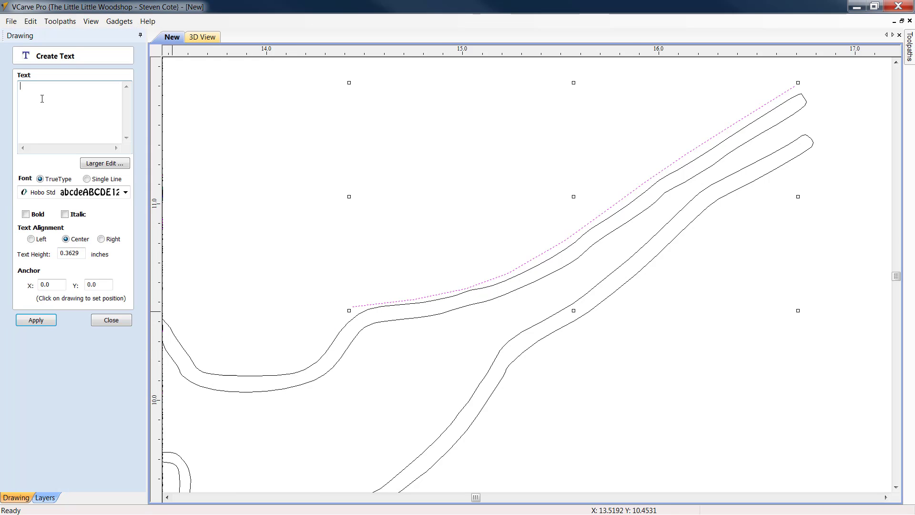
pyautogui.write('cONN. RIVER')
pyautogui.click(41, 326)
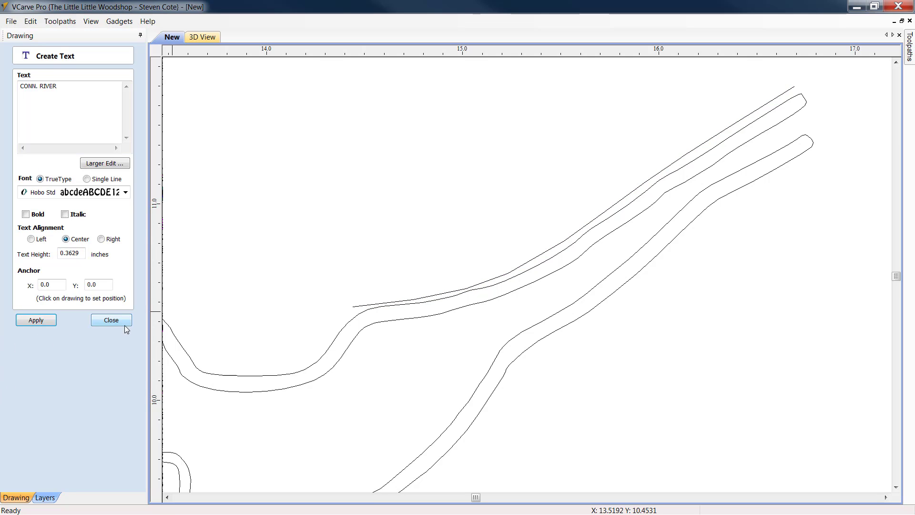
pyautogui.click(121, 321)
# - Move the CONN. RIVER text from the job origin to just above the guide polyline beside the river channel
pyautogui.scroll(-4, 255, 348)
pyautogui.scroll(-8, 255, 348)
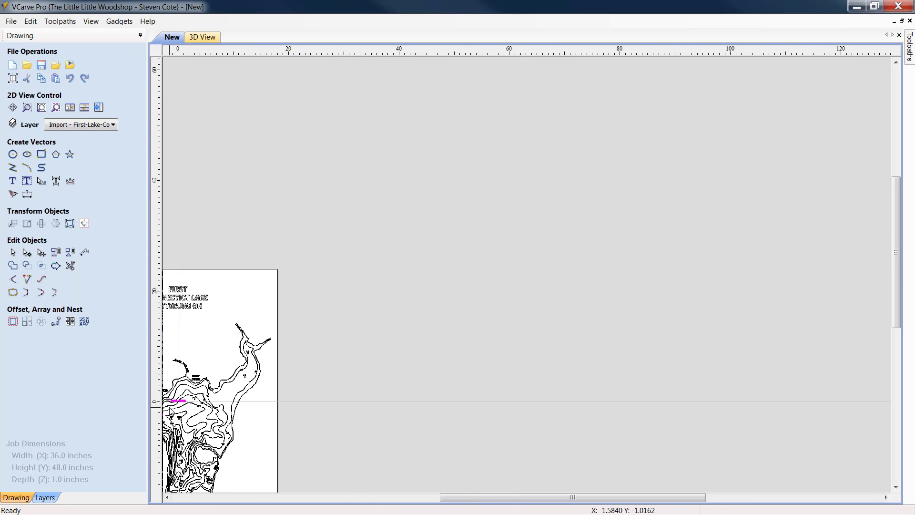
pyautogui.scroll(8, 305, 378)
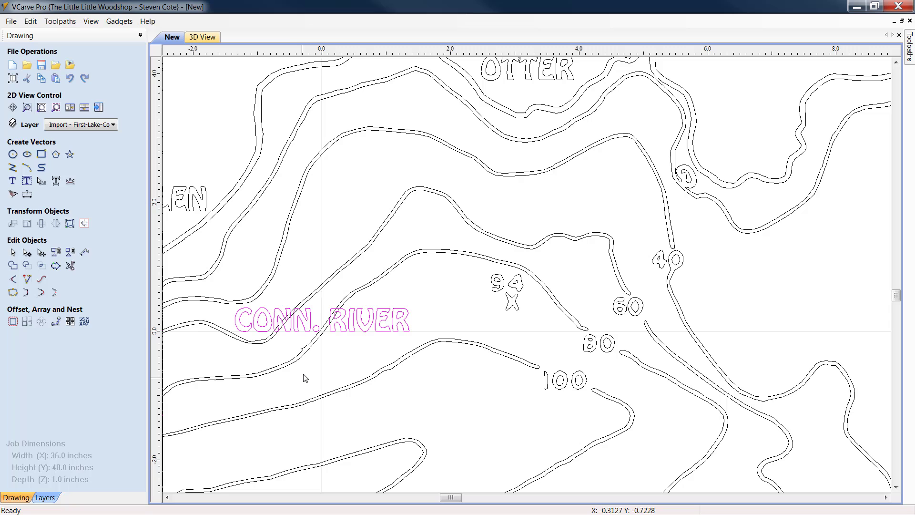
pyautogui.click(376, 326)
pyautogui.scroll(-5, 368, 353)
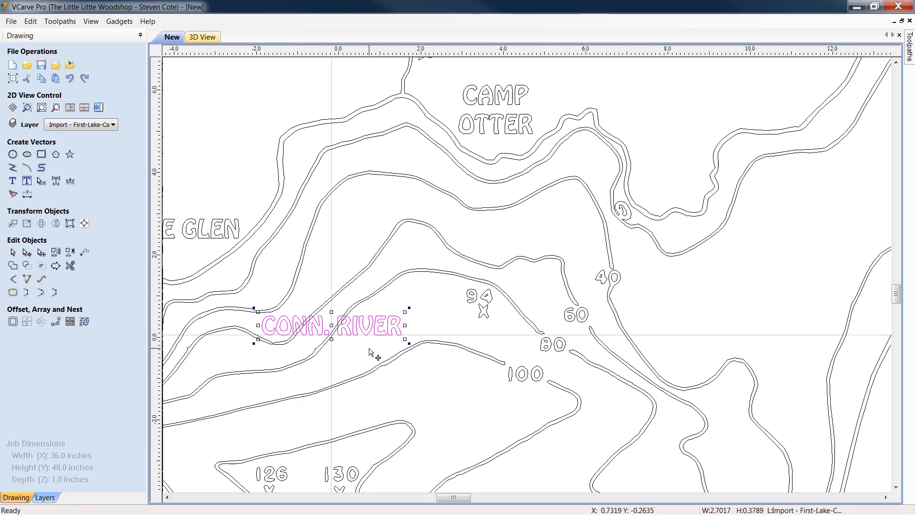
pyautogui.moveTo(358, 336); pyautogui.dragTo(681, 109)
pyautogui.scroll(8, 681, 109)
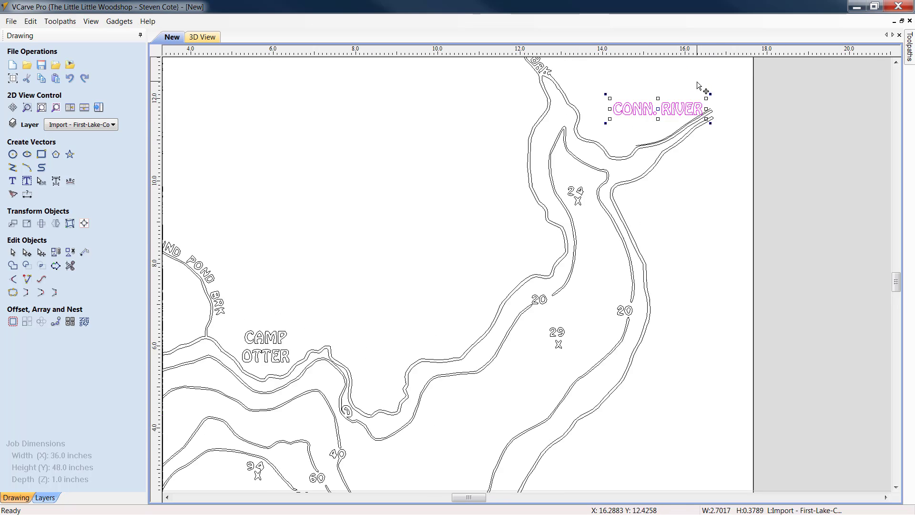
pyautogui.scroll(1, 496, 83)
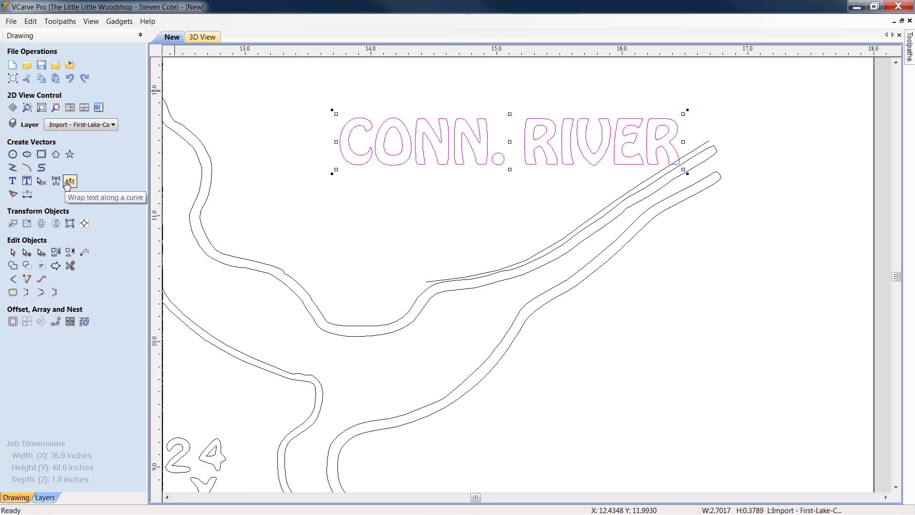
# - Wrap CONN. RIVER above the guide polyline, scaled to fill the curve at 100% with left alignment and letters aligned to the curve
pyautogui.click(67, 185)
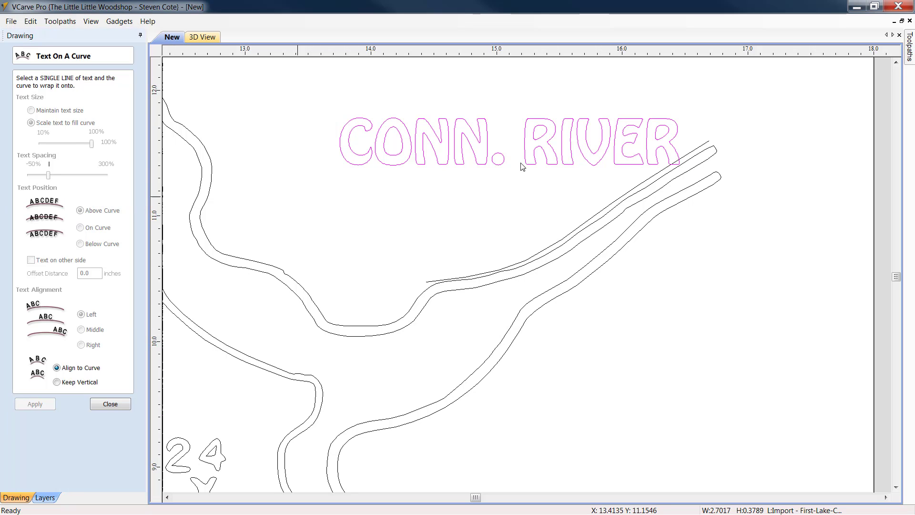
pyautogui.keyDown('shift'); pyautogui.click(706, 146); pyautogui.keyUp('shift')
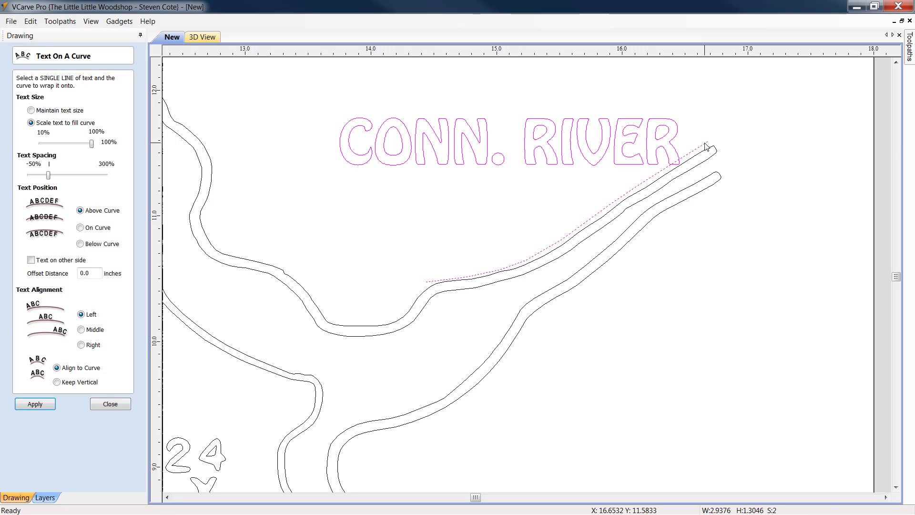
pyautogui.click(38, 407)
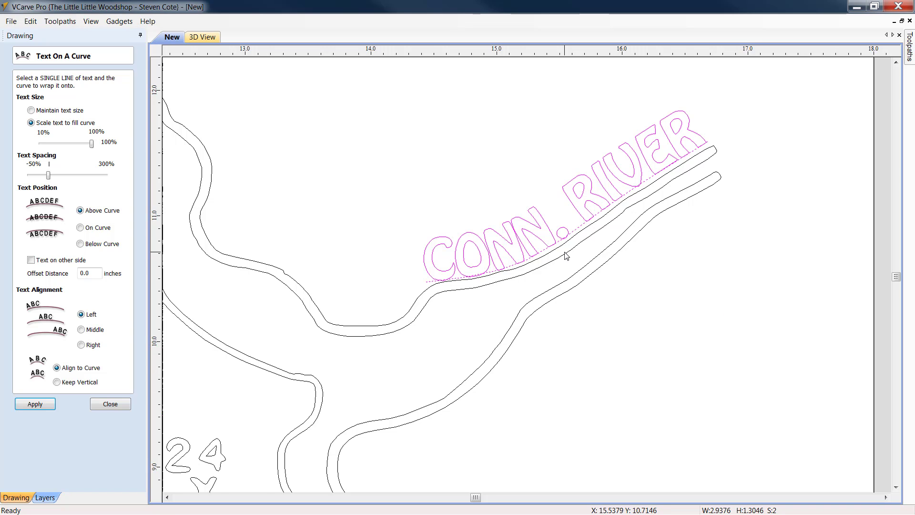
pyautogui.scroll(5, 565, 256)
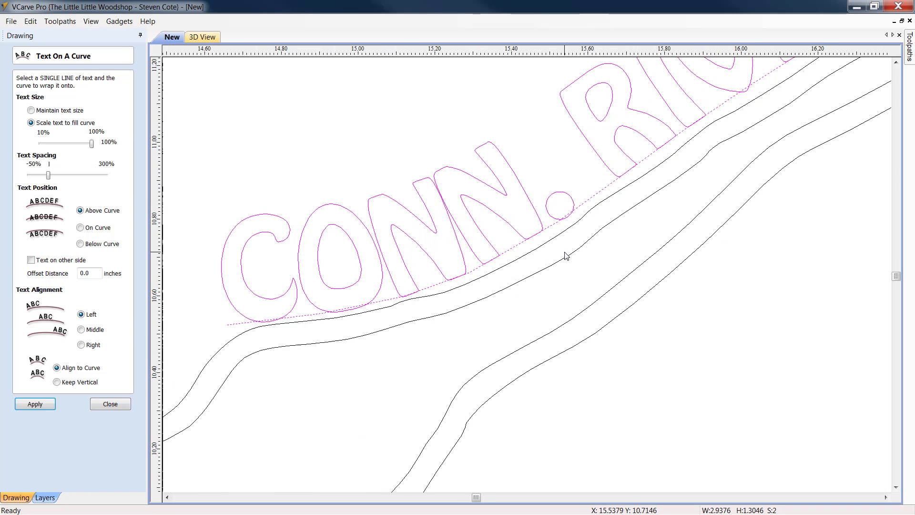
pyautogui.click(120, 404)
# - Delete the guide polyline under the curved CONN. RIVER text
pyautogui.click(587, 192)
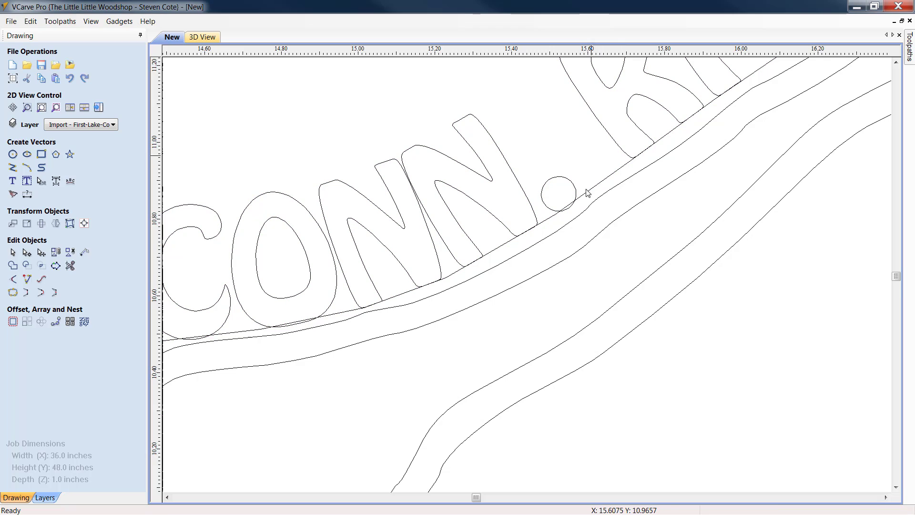
pyautogui.click(616, 175)
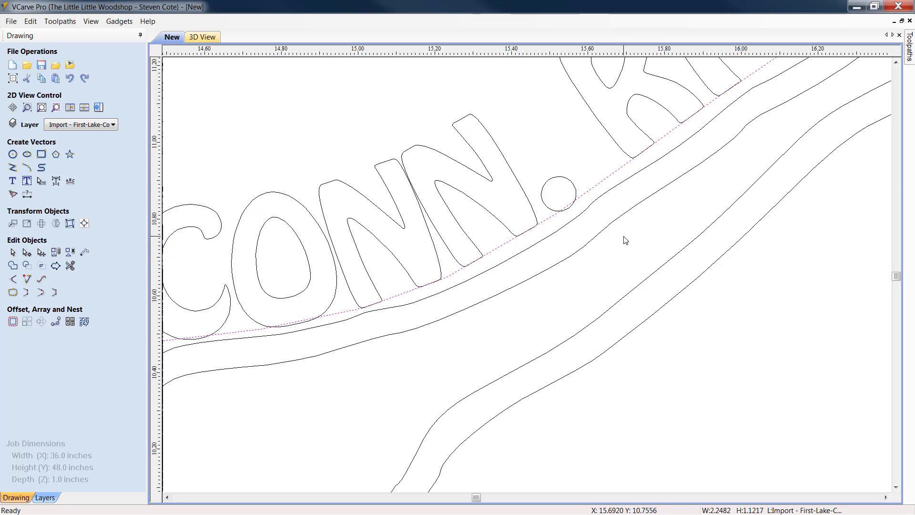
pyautogui.press('Escape')
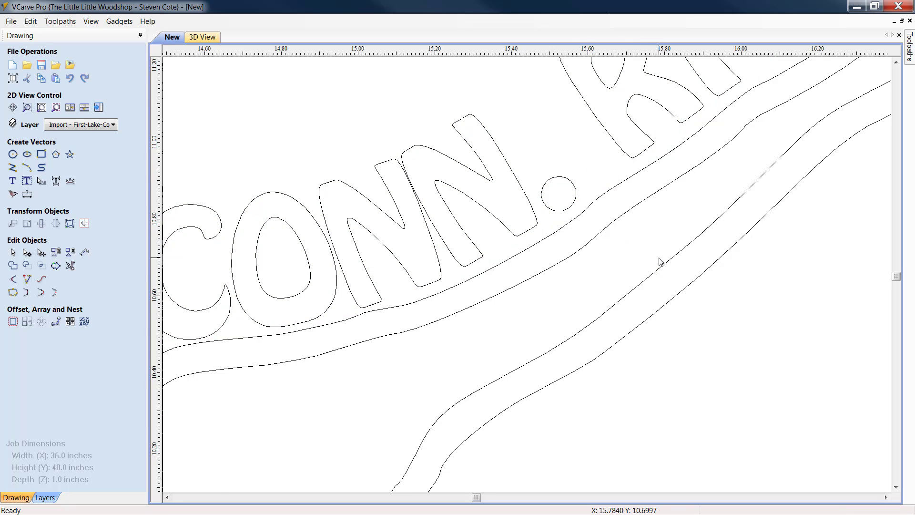
# - Try adjusting the letter spacing between the two Ns of CONN. with Edit Text Spacing and Curve, then undo that spacing change
pyautogui.scroll(-5, 660, 262)
pyautogui.scroll(1, 660, 261)
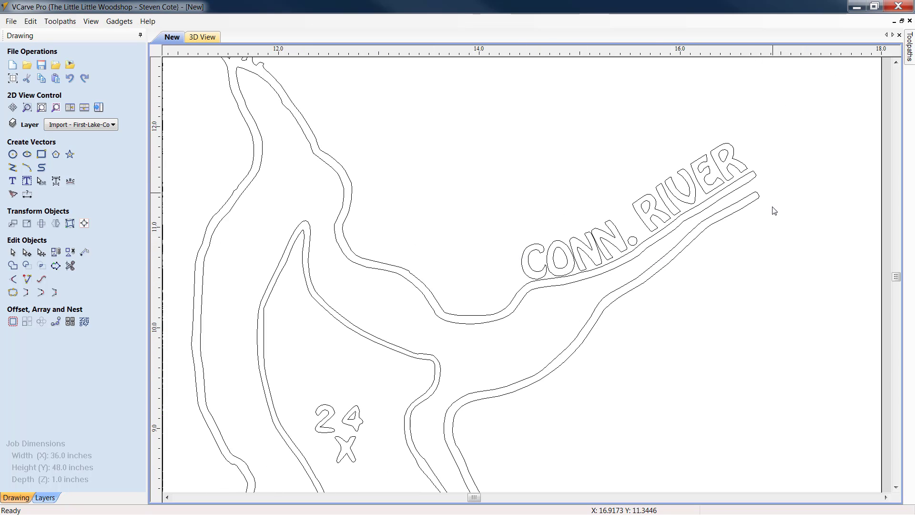
pyautogui.scroll(4, 585, 256)
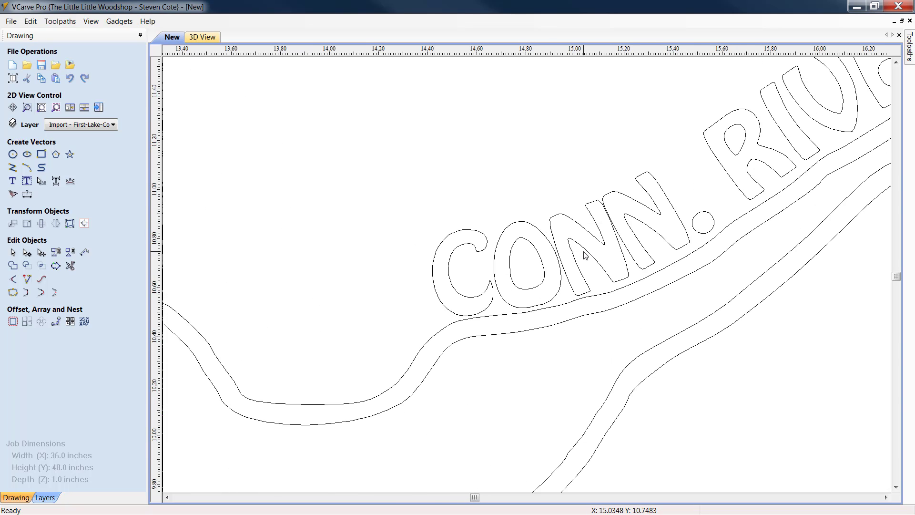
pyautogui.click(620, 246)
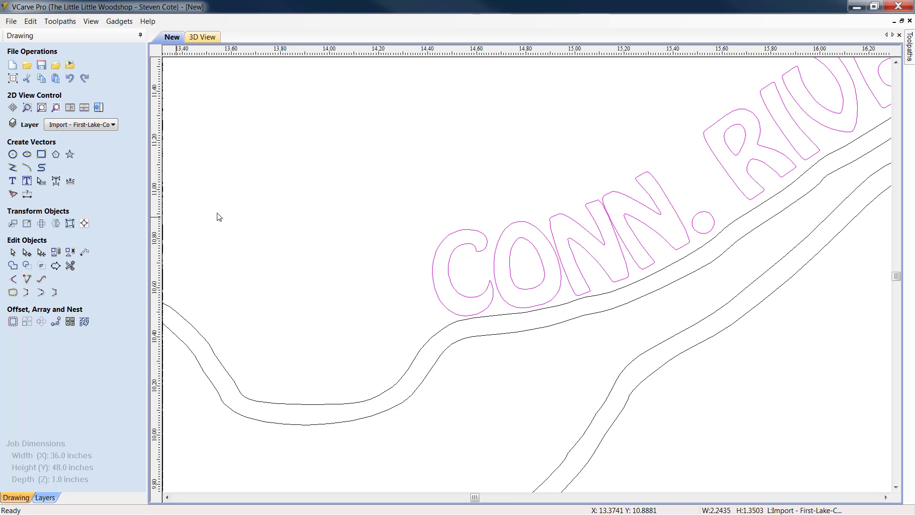
pyautogui.click(42, 182)
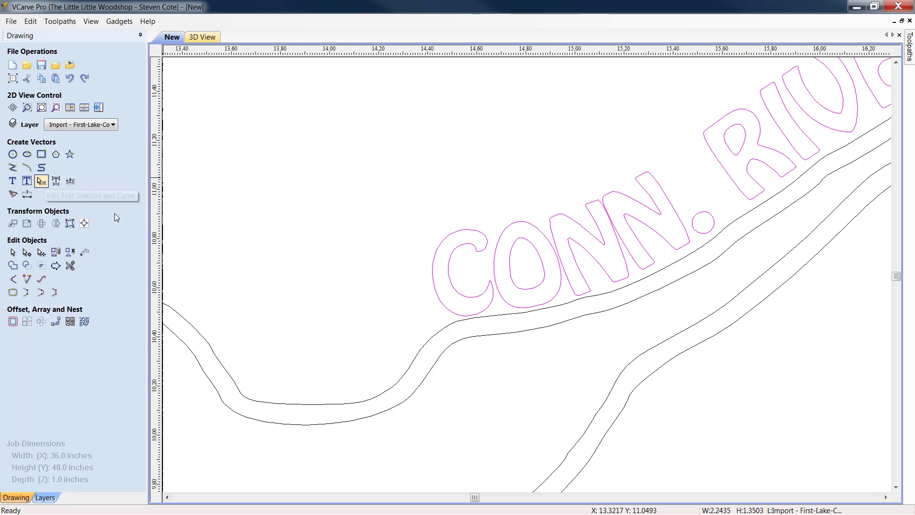
pyautogui.click(629, 256)
pyautogui.rightClick(629, 255)
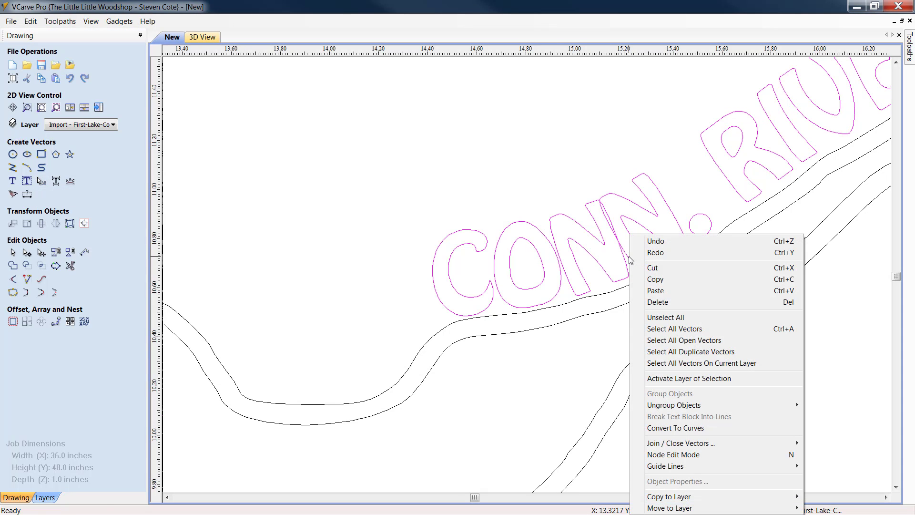
pyautogui.click(667, 242)
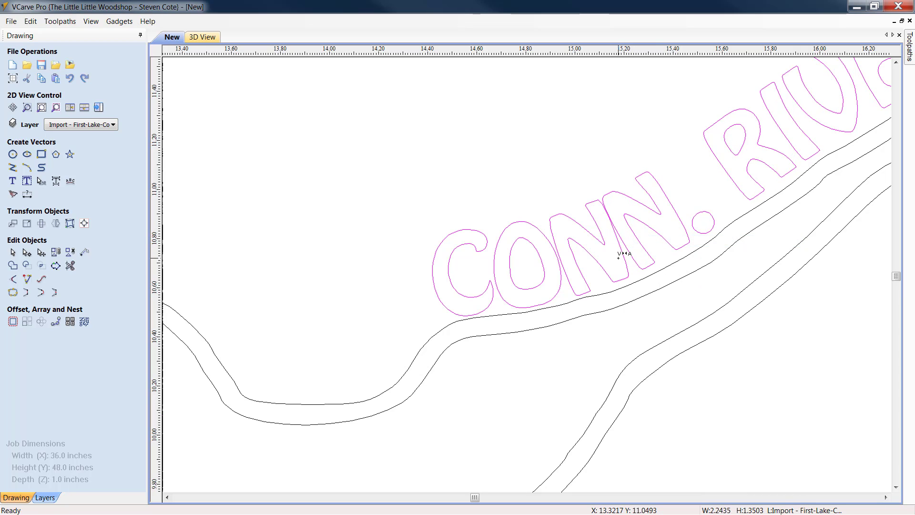
pyautogui.rightClick(627, 253)
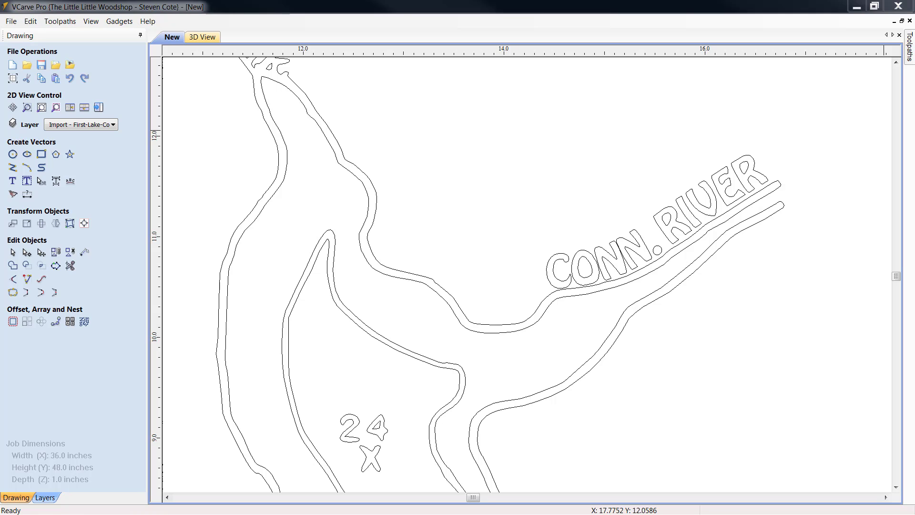
# - Convert the curved CONN. RIVER text to curves and deselect the resulting outlines
pyautogui.click(622, 253)
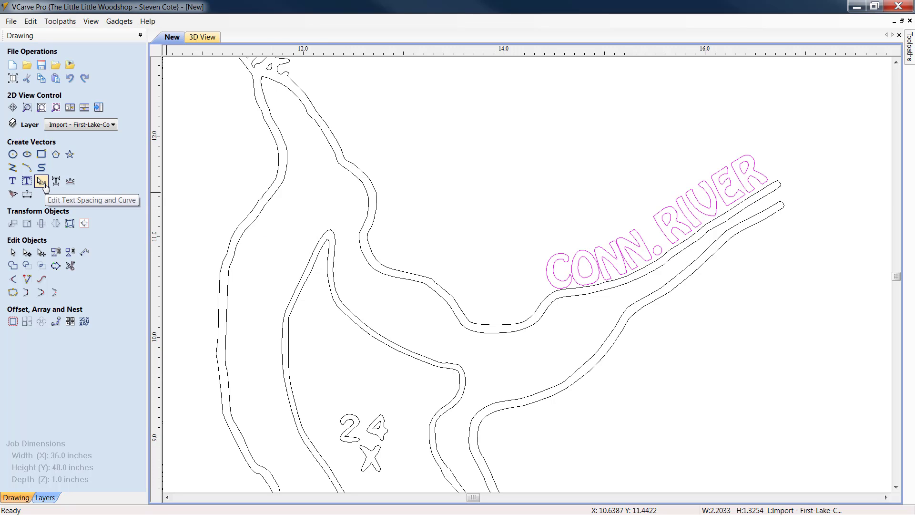
pyautogui.click(56, 181)
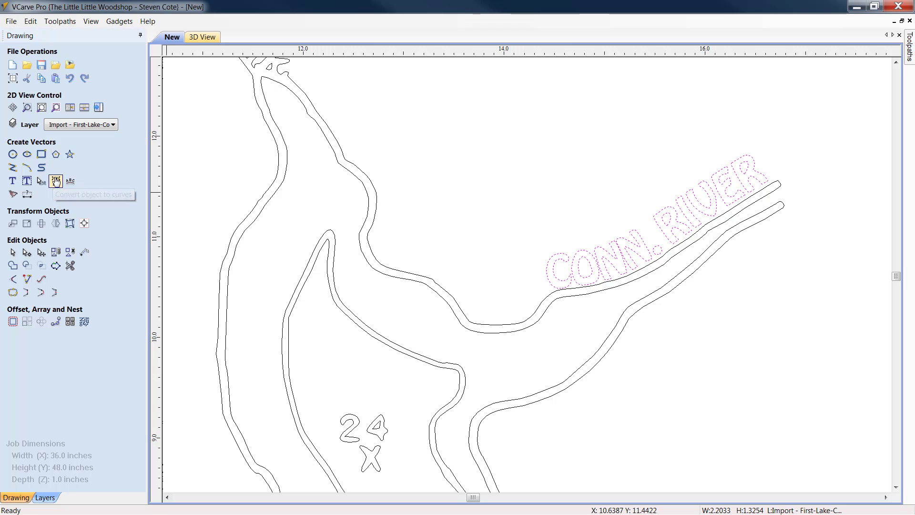
pyautogui.click(716, 185)
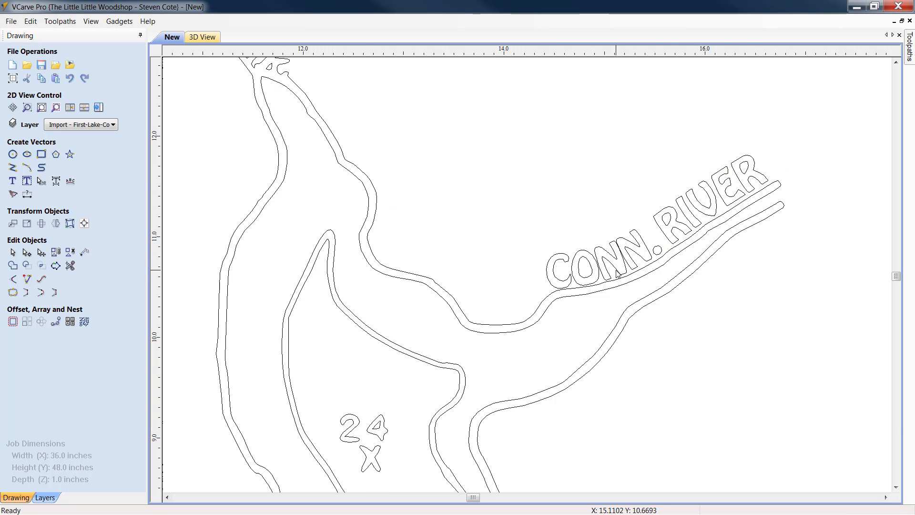
# - Try selecting the C, O and first N outlines of CONN. together
pyautogui.moveTo(617, 270); pyautogui.dragTo(544, 271)
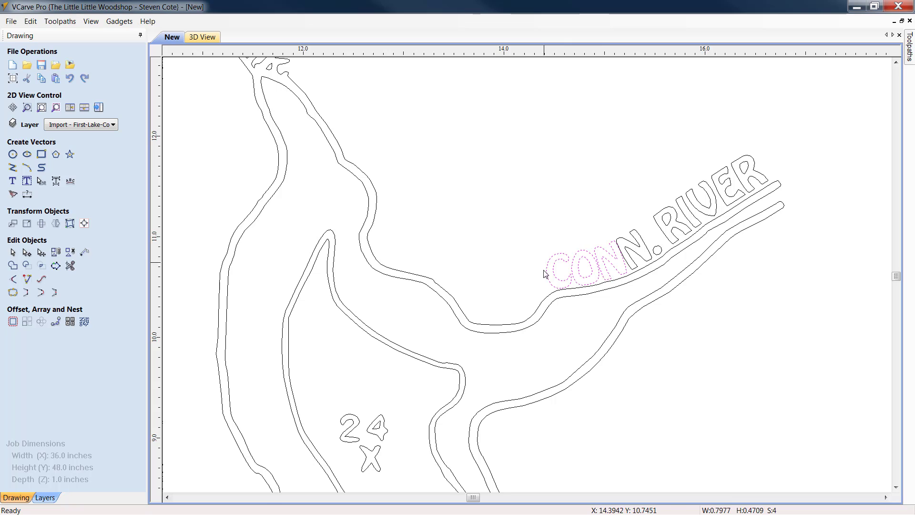
pyautogui.click(603, 270)
pyautogui.scroll(4, 602, 267)
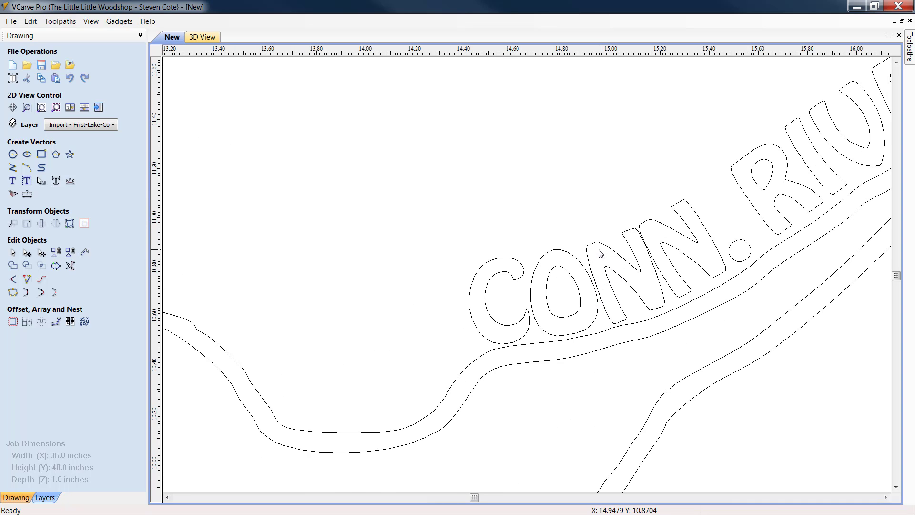
# - Shift the first N, the O and the C of CONN. leftward in turn to widen the letter spacing
pyautogui.moveTo(625, 288); pyautogui.dragTo(438, 255)
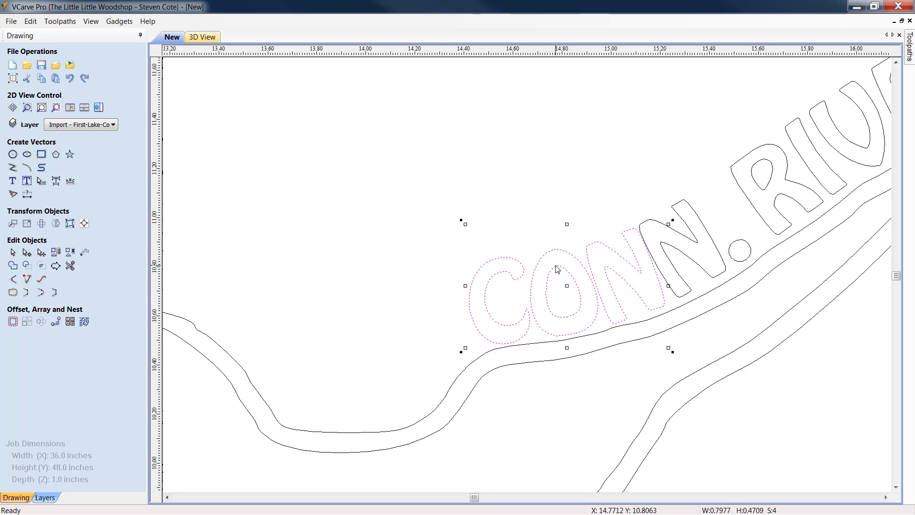
pyautogui.moveTo(566, 284); pyautogui.dragTo(460, 285)
pyautogui.click(548, 309)
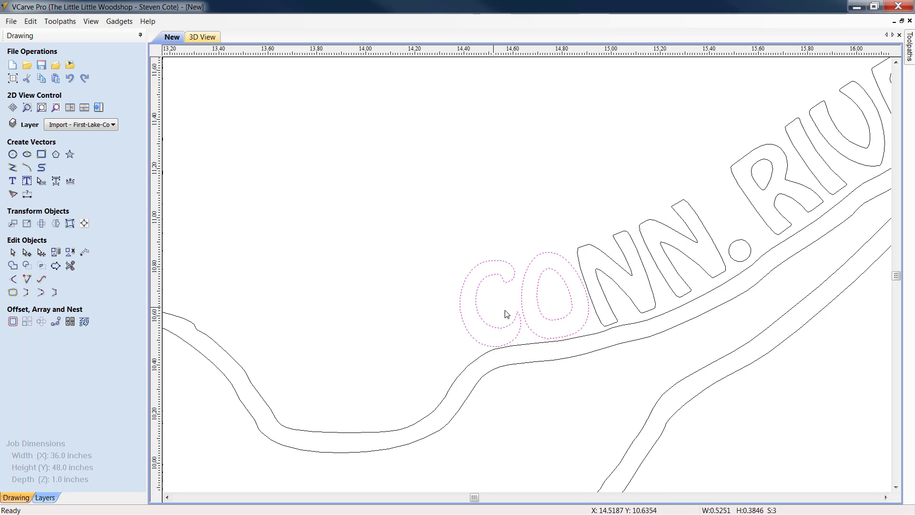
pyautogui.click(540, 307)
pyautogui.moveTo(523, 298); pyautogui.dragTo(412, 286)
pyautogui.click(498, 307)
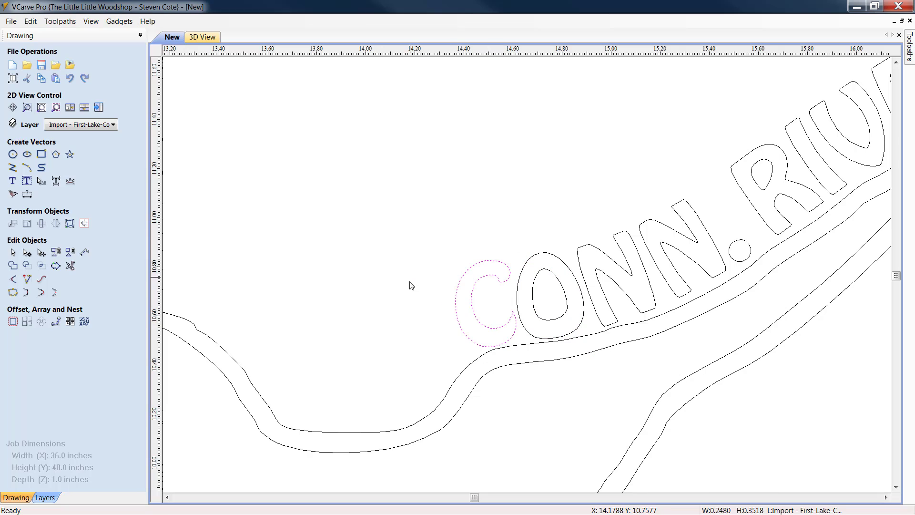
pyautogui.click(469, 308)
pyautogui.moveTo(484, 307); pyautogui.dragTo(479, 307)
pyautogui.click(542, 203)
pyautogui.scroll(-3, 541, 206)
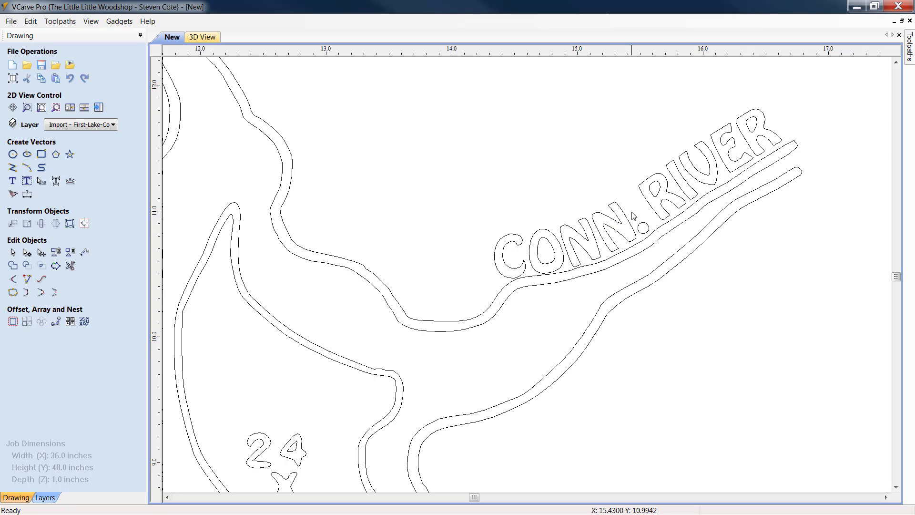
# - Move the complete CONN. RIVER lettering slightly away from the river outline and group all its letters
pyautogui.moveTo(631, 211); pyautogui.dragTo(488, 252)
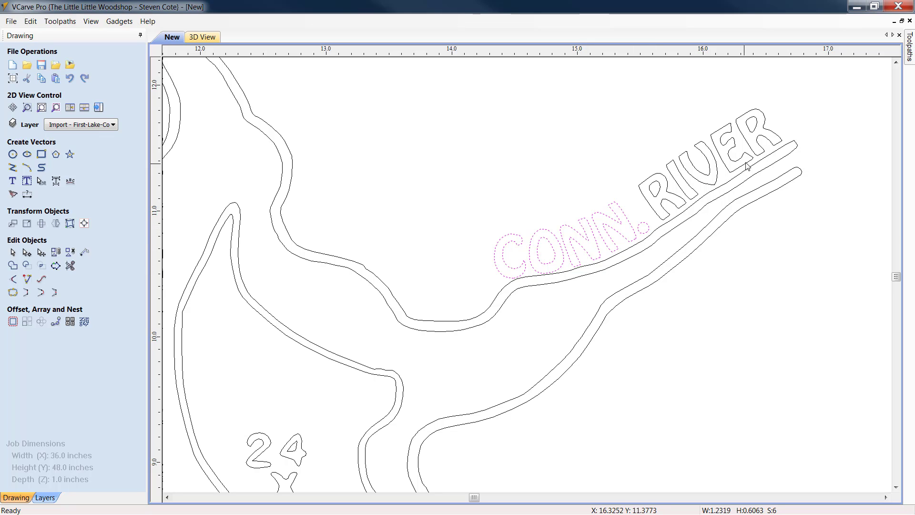
pyautogui.keyDown('shift'); pyautogui.moveTo(765, 142); pyautogui.dragTo(639, 131); pyautogui.keyUp('shift')
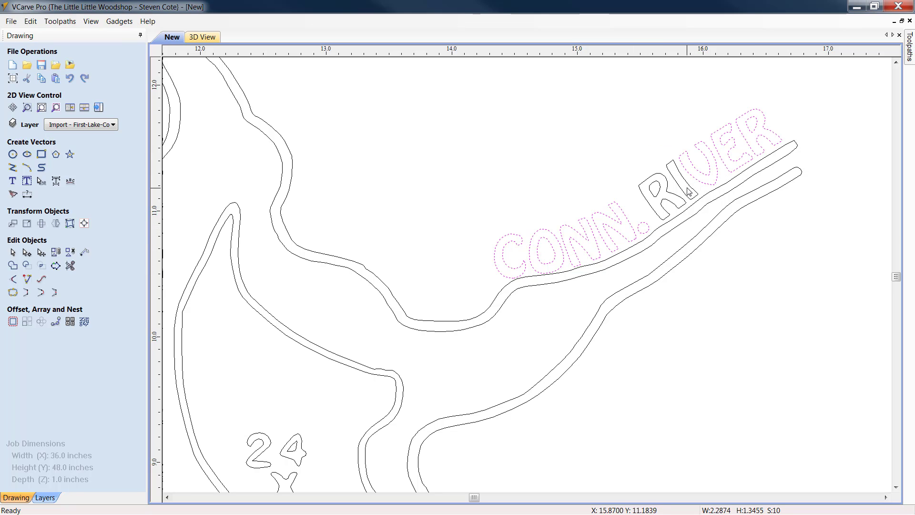
pyautogui.keyDown('shift'); pyautogui.moveTo(698, 183); pyautogui.dragTo(635, 179); pyautogui.keyUp('shift')
pyautogui.moveTo(639, 194); pyautogui.dragTo(634, 188)
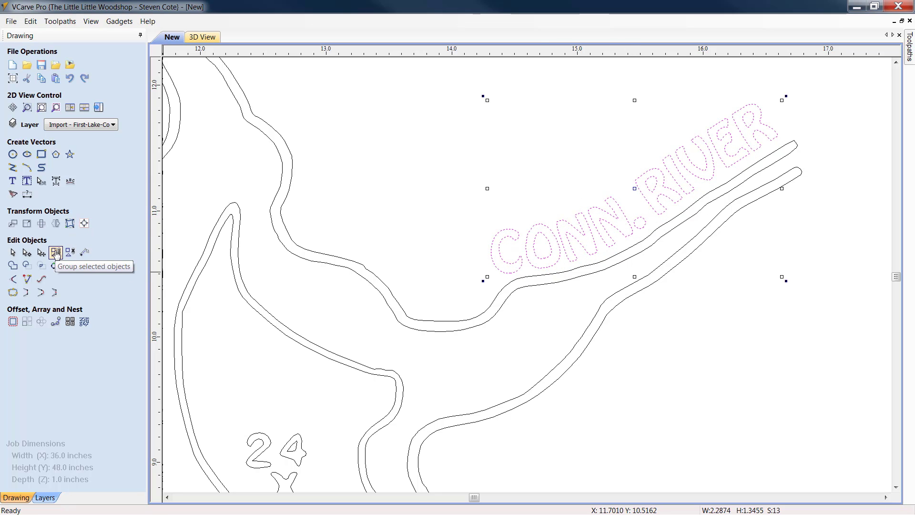
pyautogui.click(55, 253)
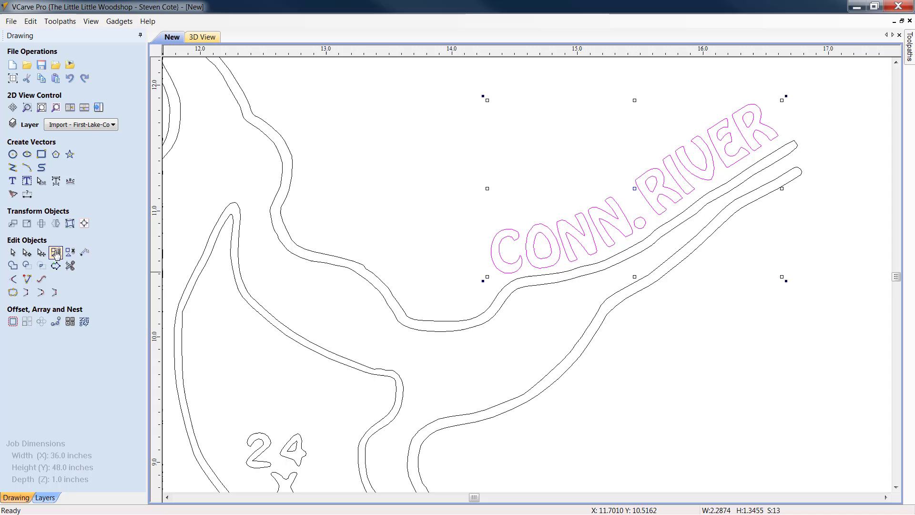
pyautogui.click(379, 194)
pyautogui.click(672, 193)
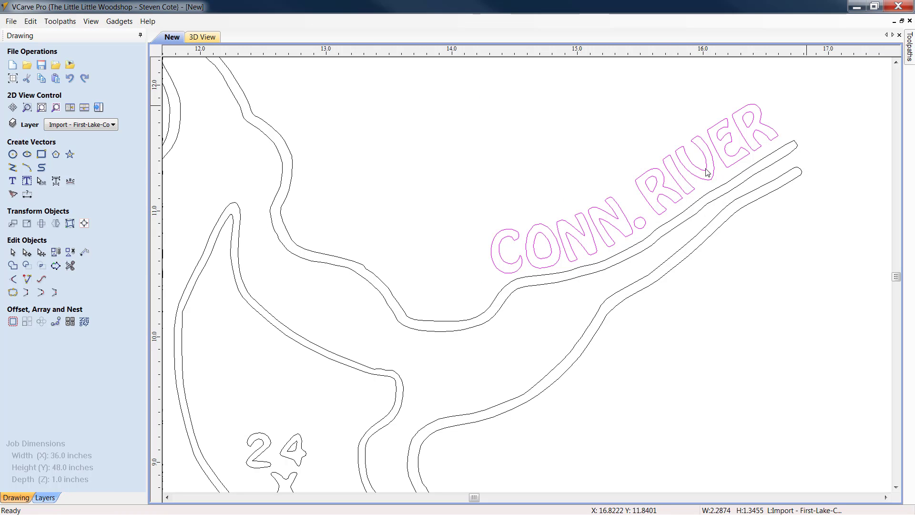
pyautogui.click(444, 207)
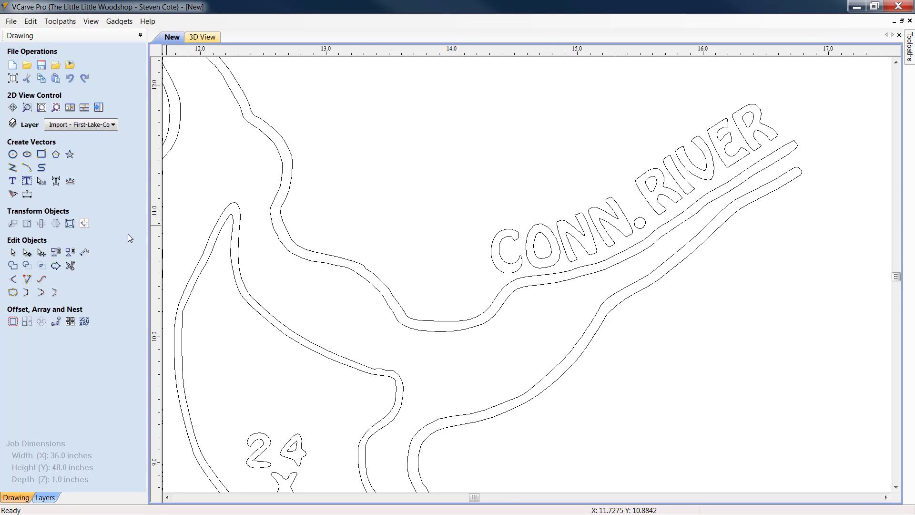
# - Delete the two spans joining the first O of COON to the brook outline, and remove the detached outer O outline
pyautogui.click(13, 107)
pyautogui.moveTo(257, 139); pyautogui.dragTo(455, 257)
pyautogui.moveTo(379, 189); pyautogui.dragTo(453, 295)
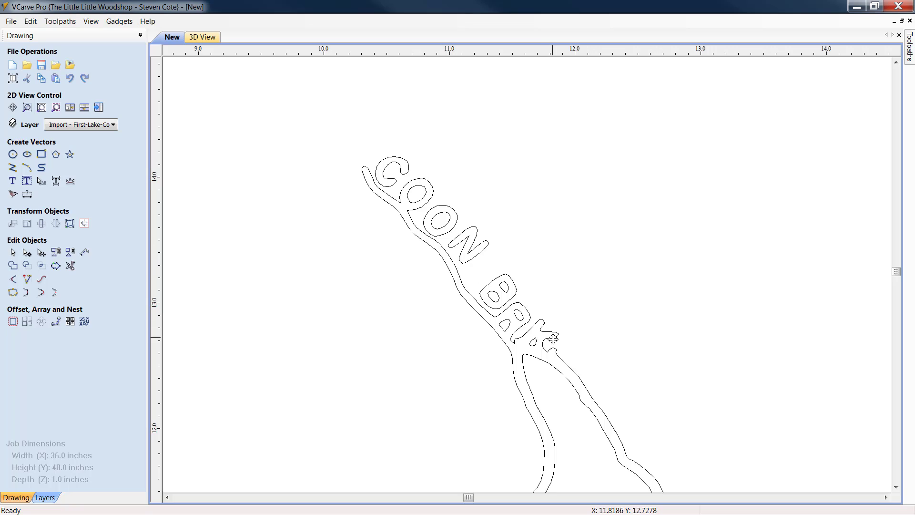
pyautogui.moveTo(553, 390); pyautogui.dragTo(567, 351)
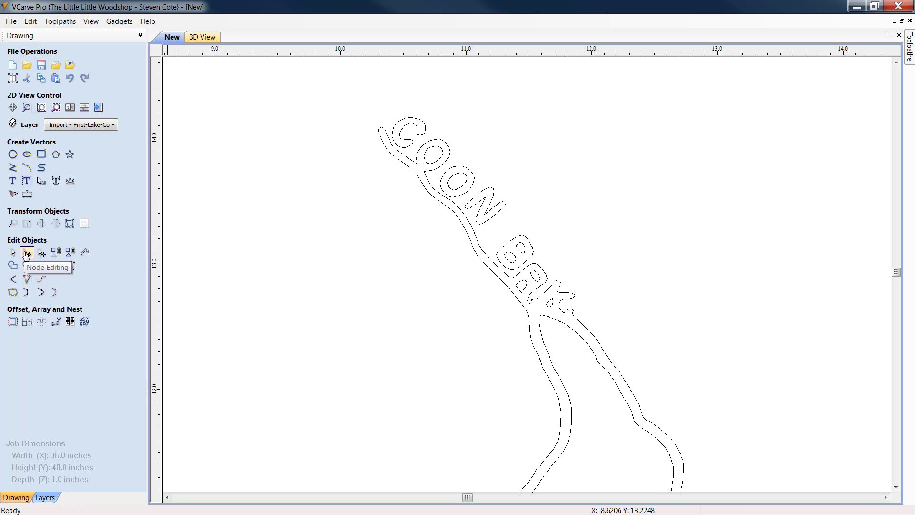
pyautogui.scroll(5, 413, 165)
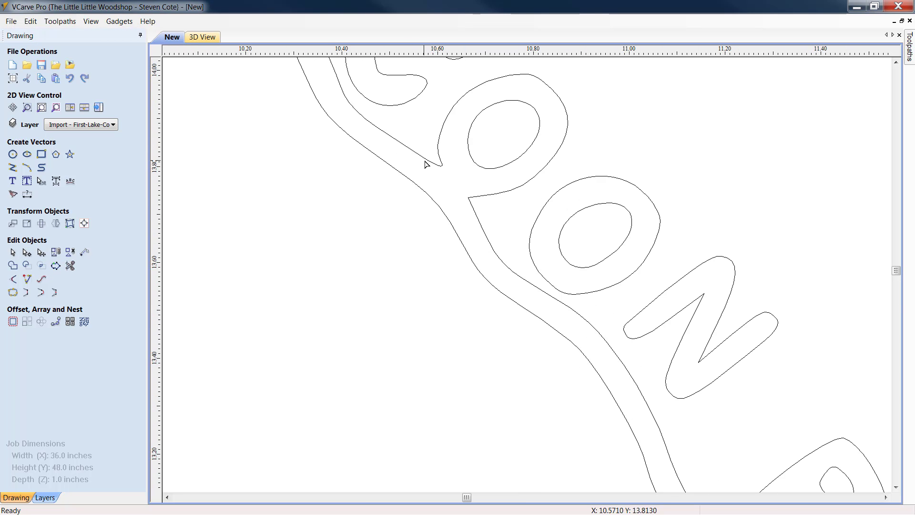
pyautogui.click(438, 166)
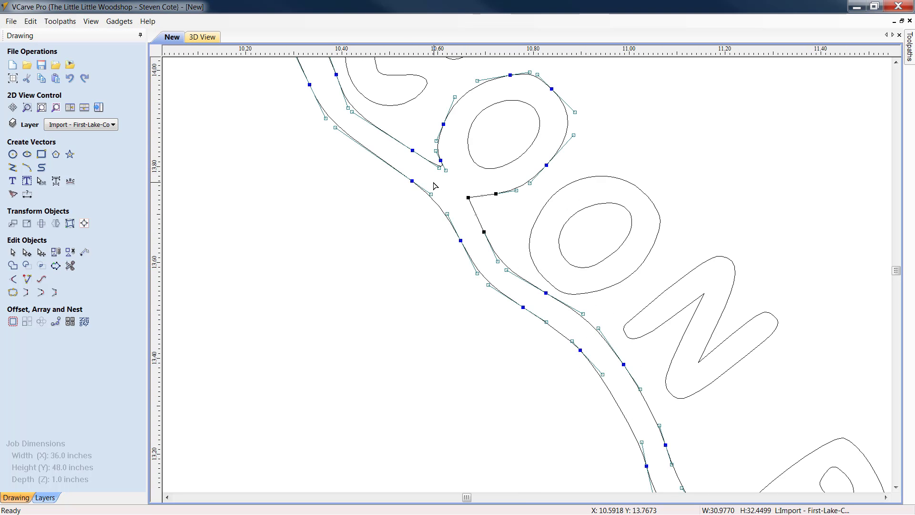
pyautogui.rightClick(431, 165)
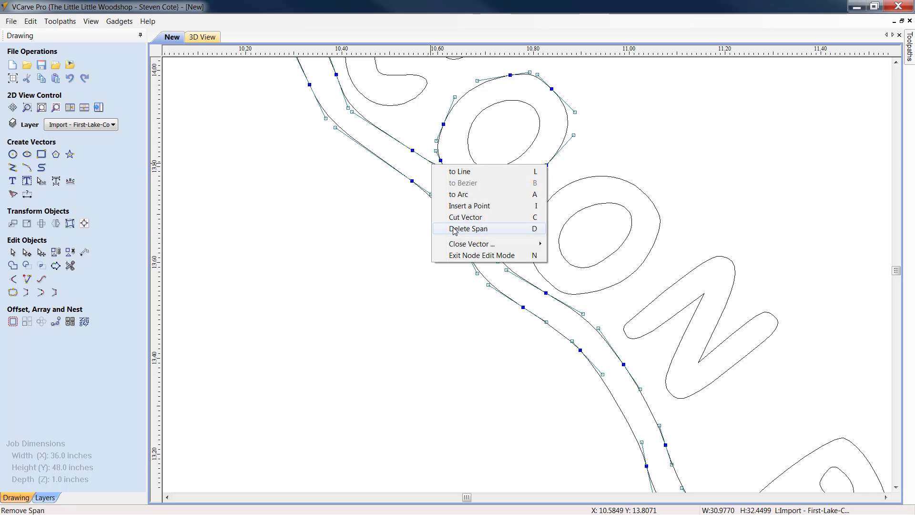
pyautogui.click(468, 229)
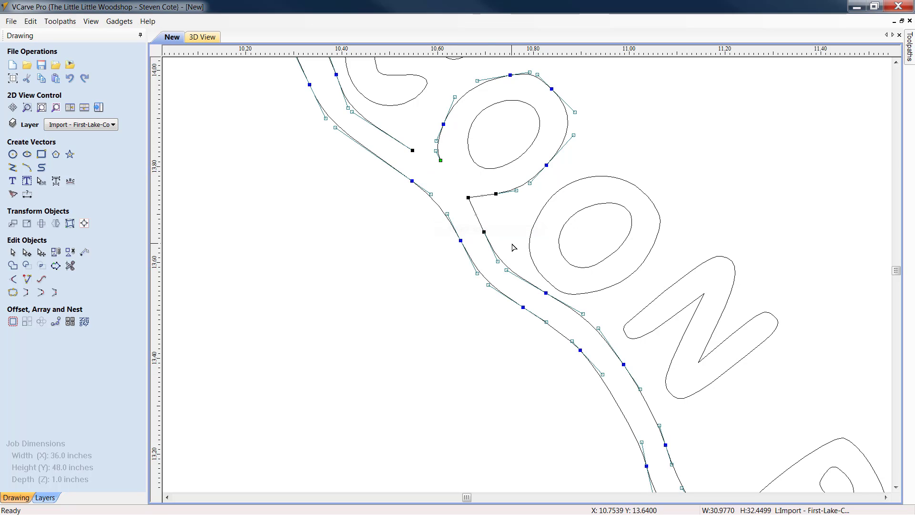
pyautogui.rightClick(479, 199)
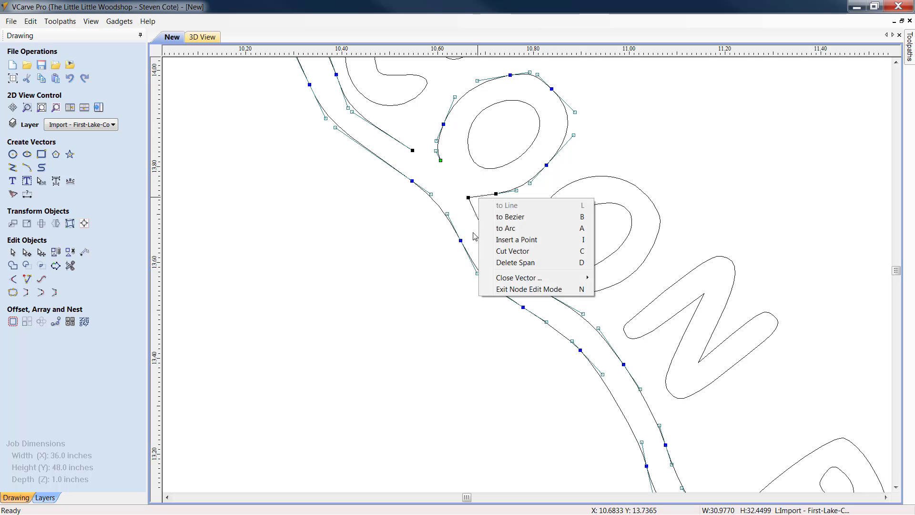
pyautogui.click(508, 265)
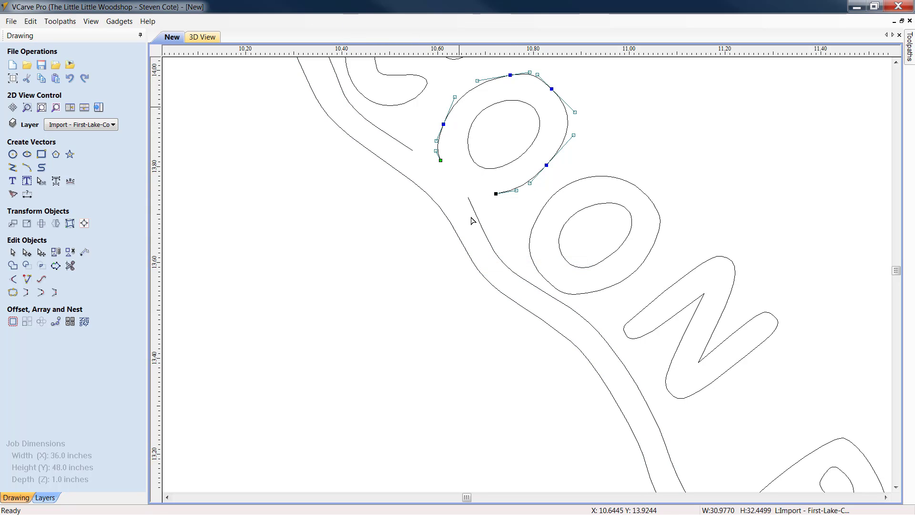
pyautogui.press('Delete')
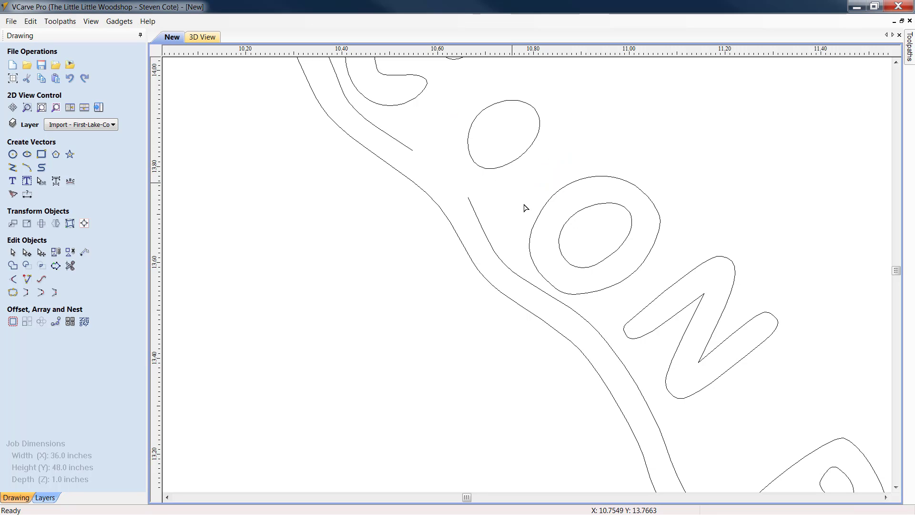
# - Close the gap in the brook outline beside the removed O with a smooth curve
pyautogui.click(472, 207)
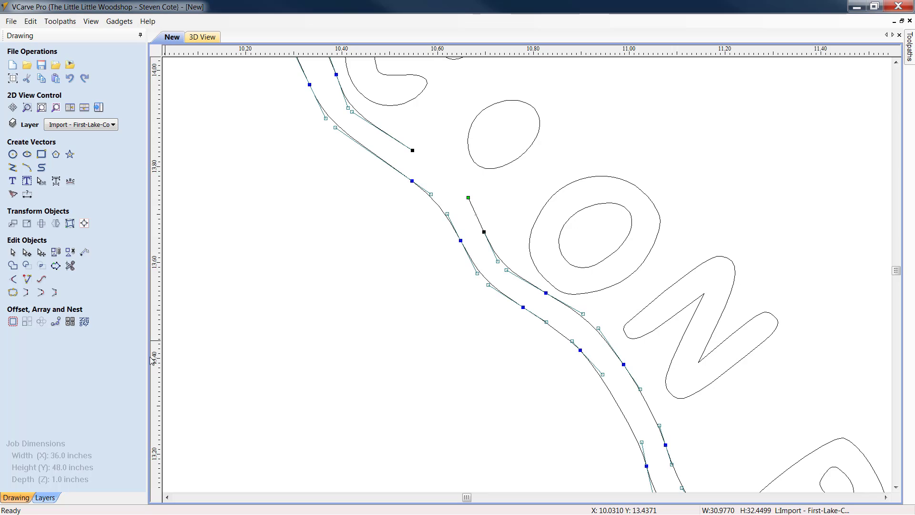
pyautogui.click(42, 292)
pyautogui.click(363, 281)
# - Delete the small closed loop between the legs of the R in BRK
pyautogui.scroll(-4, 362, 281)
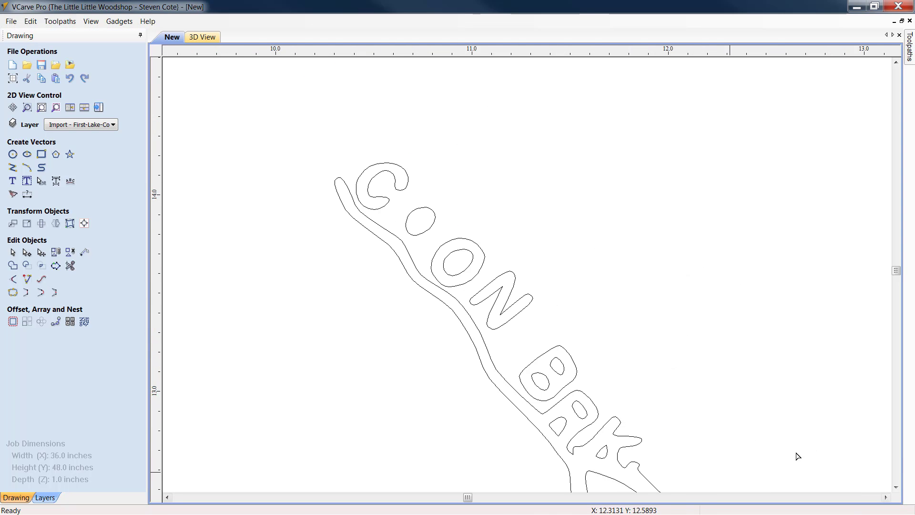
pyautogui.click(896, 486)
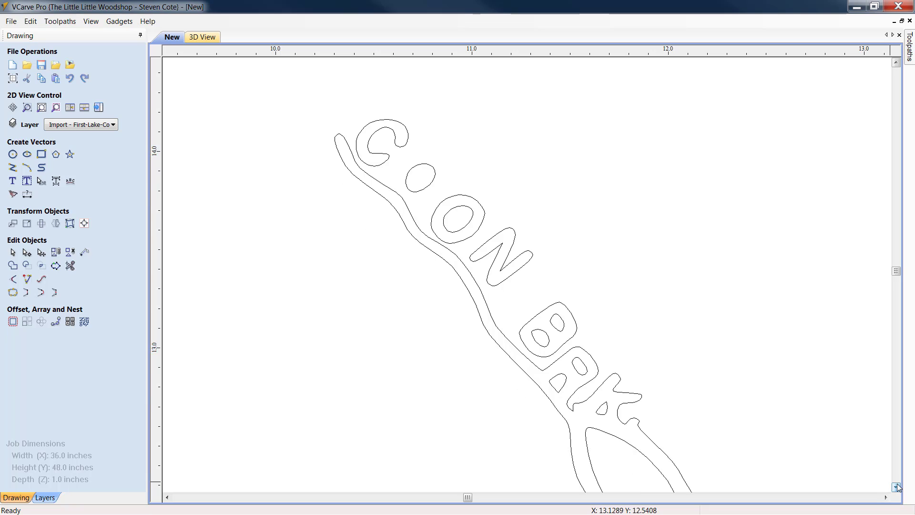
pyautogui.scroll(2, 567, 365)
pyautogui.scroll(2, 567, 365)
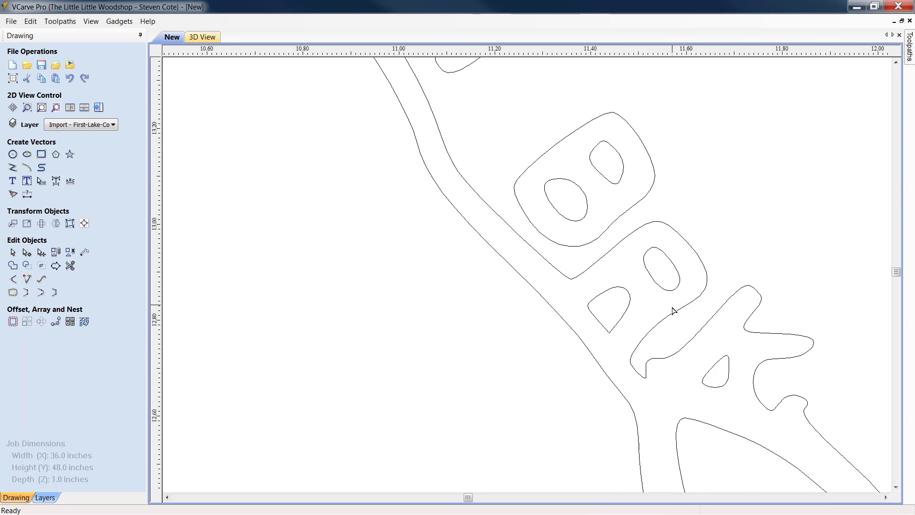
pyautogui.click(614, 330)
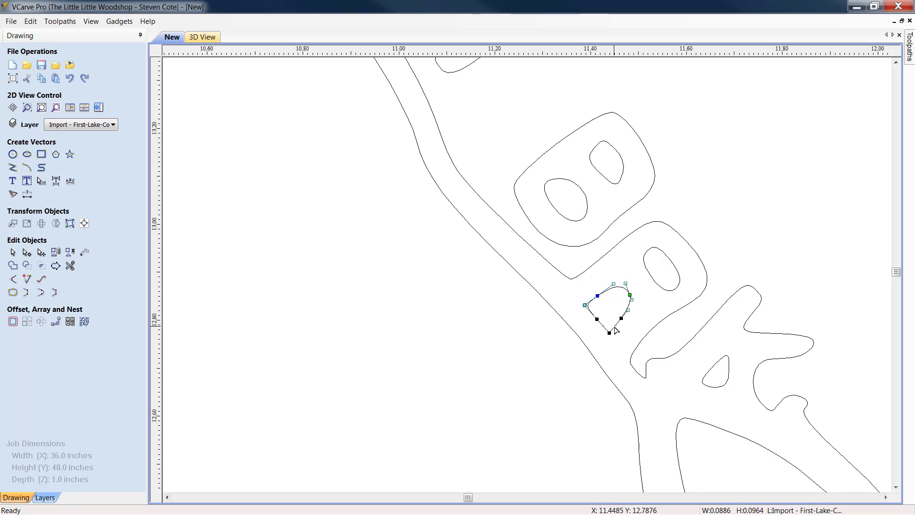
pyautogui.press('Delete')
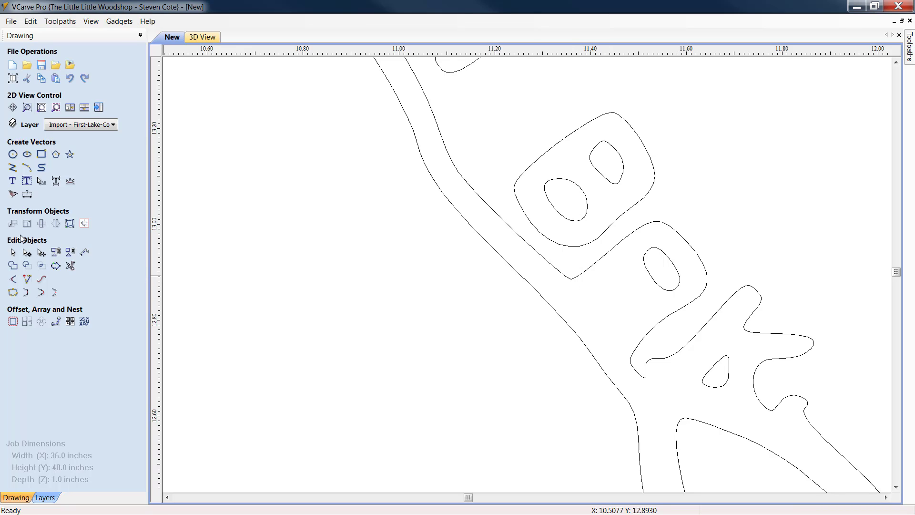
# - Delete the two spans connecting the R and K to the brook outline, and remove their detached outer contour
pyautogui.click(582, 277)
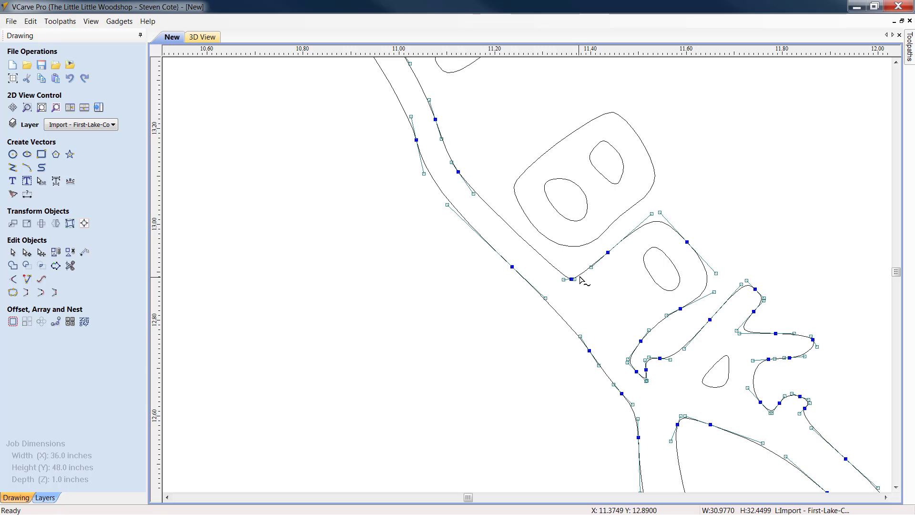
pyautogui.rightClick(582, 277)
pyautogui.click(588, 339)
pyautogui.rightClick(804, 418)
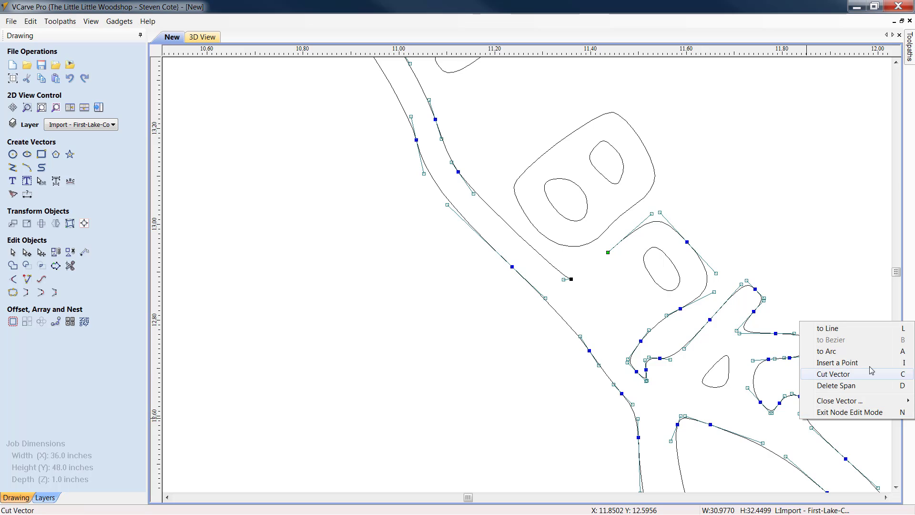
pyautogui.click(857, 386)
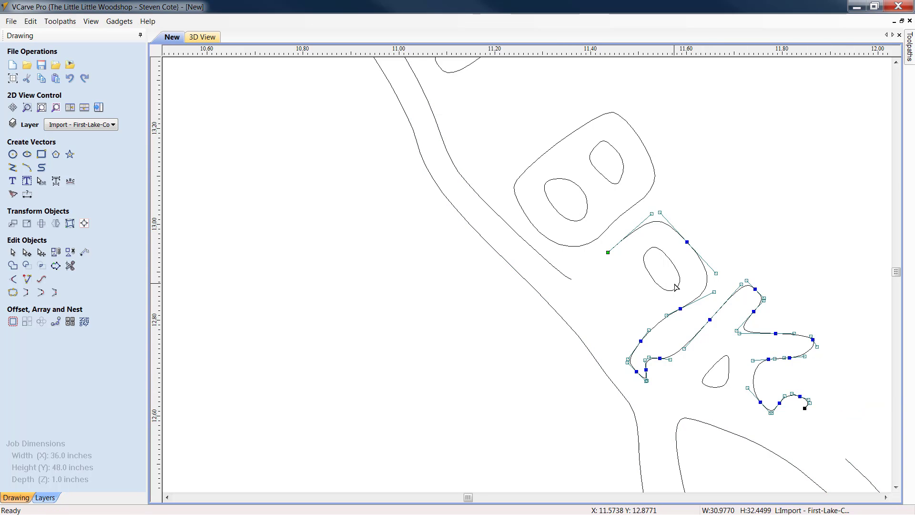
pyautogui.press('Delete')
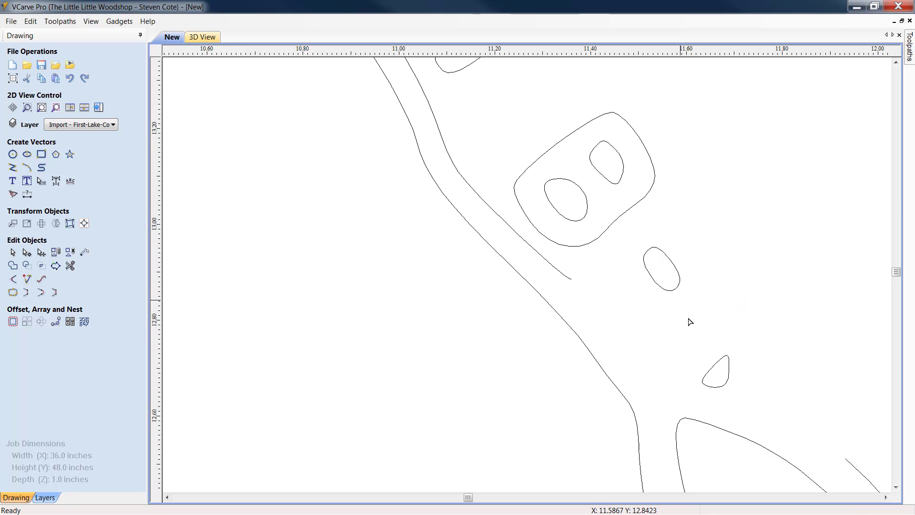
# - Delete the remaining inner loops of the R and K, and the complete letter B
pyautogui.click(670, 289)
pyautogui.press('Delete')
pyautogui.click(723, 363)
pyautogui.press('Delete')
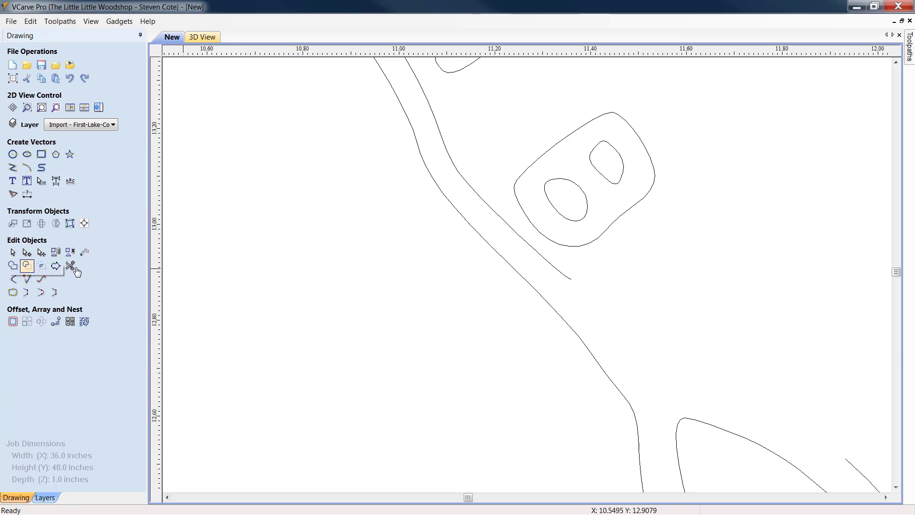
pyautogui.click(578, 160)
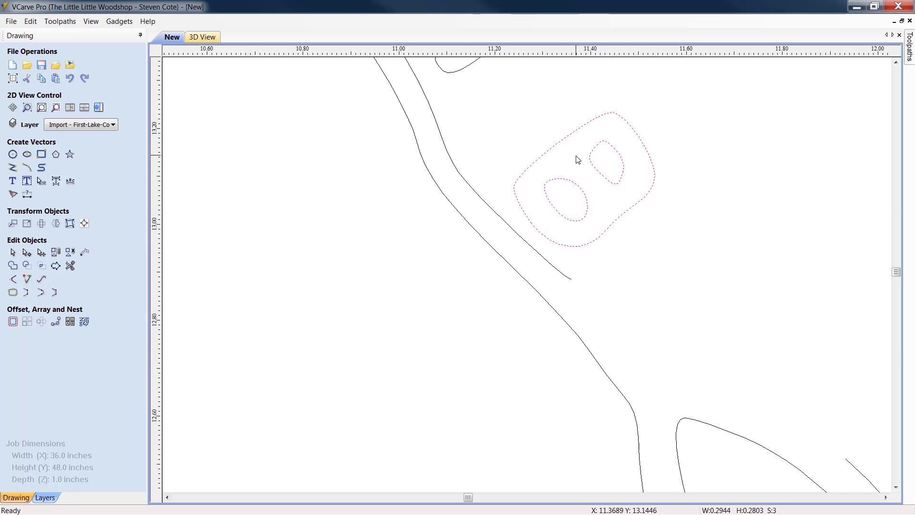
pyautogui.press('Delete')
# - Delete all remaining letter outlines and inner loops of the word COON beside the brook
pyautogui.scroll(-3, 596, 197)
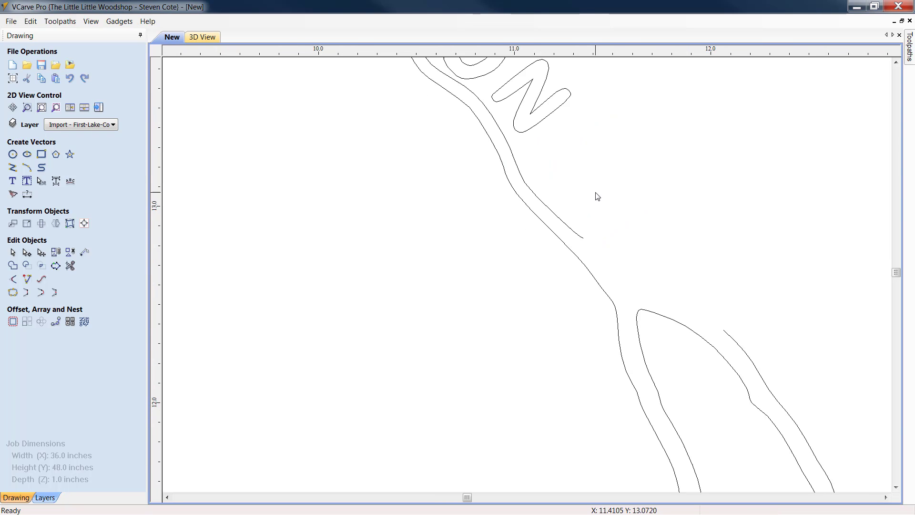
pyautogui.click(895, 62)
pyautogui.click(896, 62)
pyautogui.click(896, 63)
pyautogui.click(896, 63)
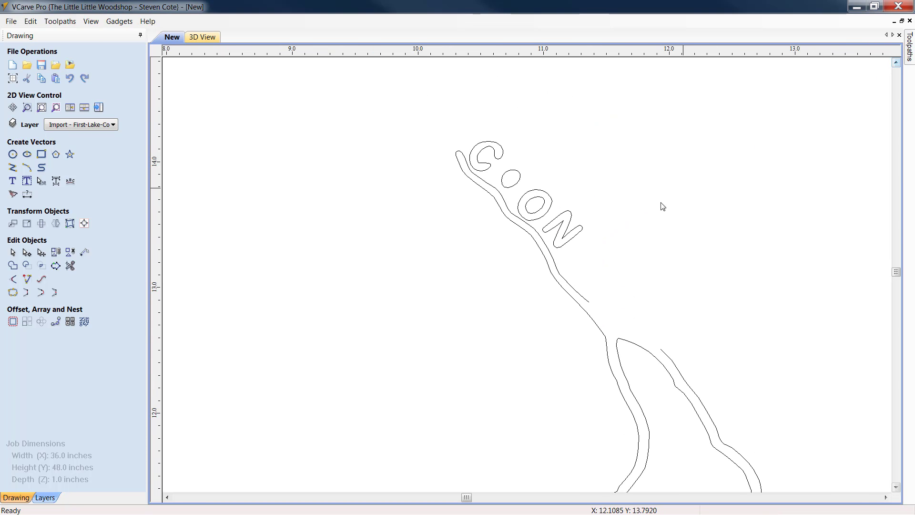
pyautogui.click(549, 202)
pyautogui.press('Delete')
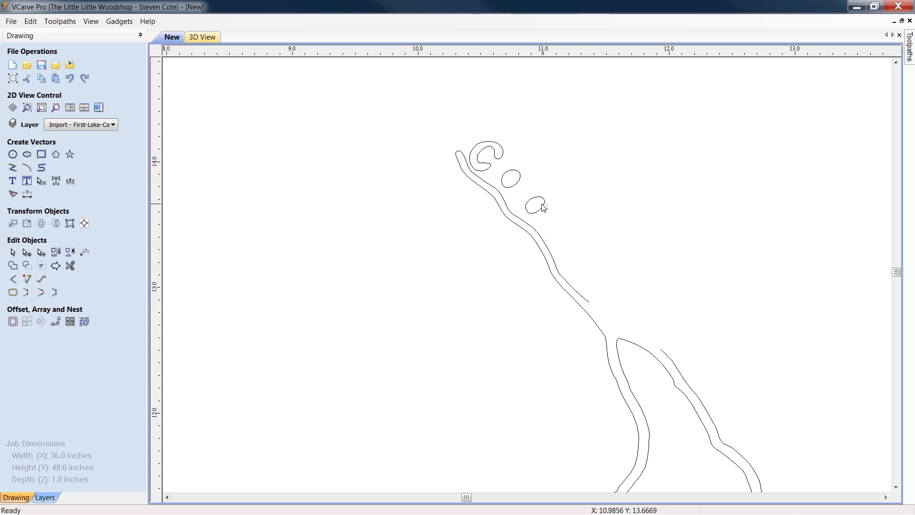
pyautogui.press('Delete')
pyautogui.moveTo(547, 209); pyautogui.dragTo(491, 147)
pyautogui.press('Delete')
pyautogui.press('Delete')
# - Close the gap in the brook outline where the lettering was removed, using a smooth curve between its open ends
pyautogui.click(664, 354)
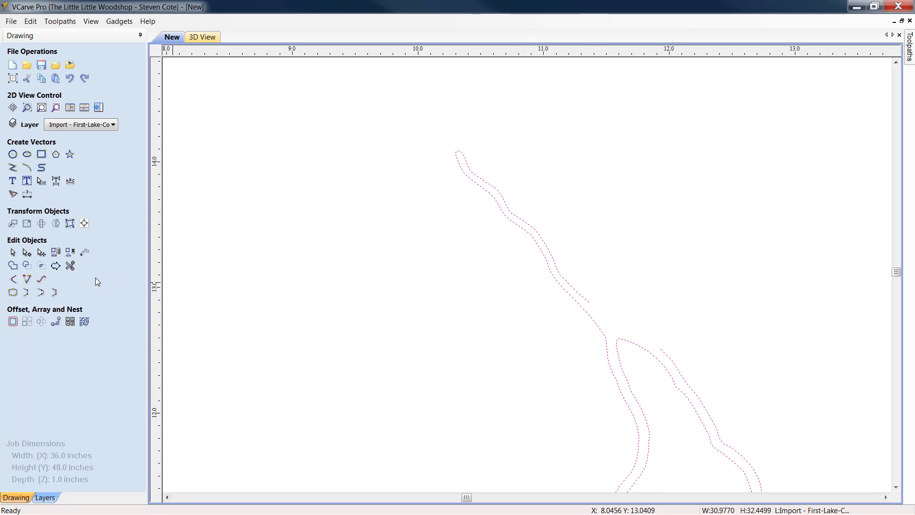
pyautogui.click(27, 252)
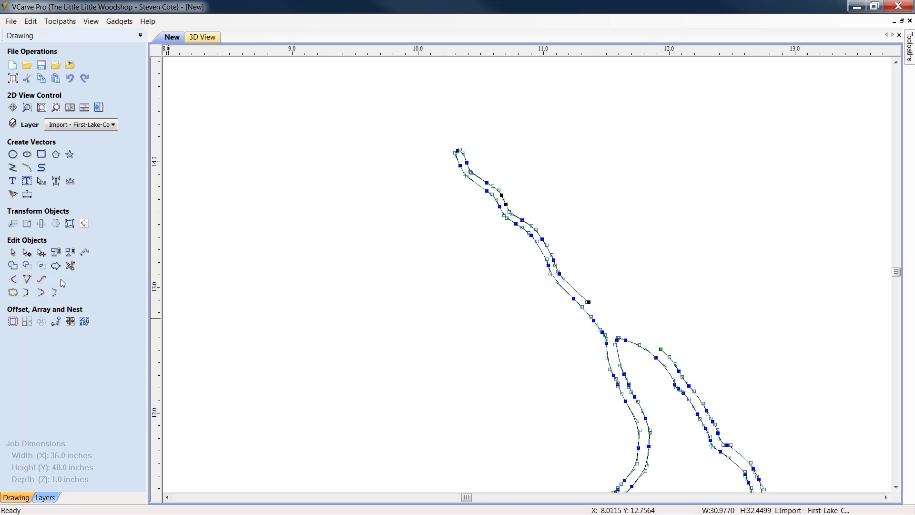
pyautogui.click(40, 292)
pyautogui.scroll(2, 586, 316)
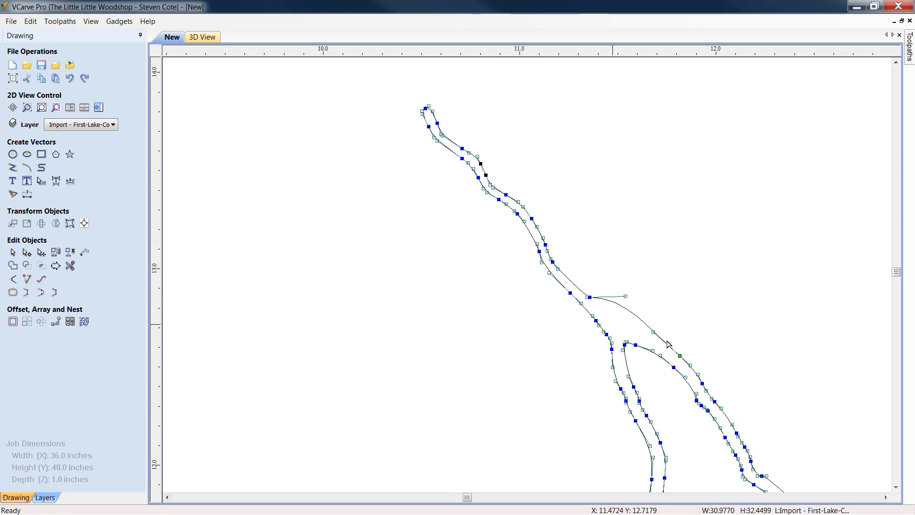
# - Reshape the new closing curve by its control handles so it flows smoothly along the brook's upper bank past the fork
pyautogui.scroll(2, 633, 331)
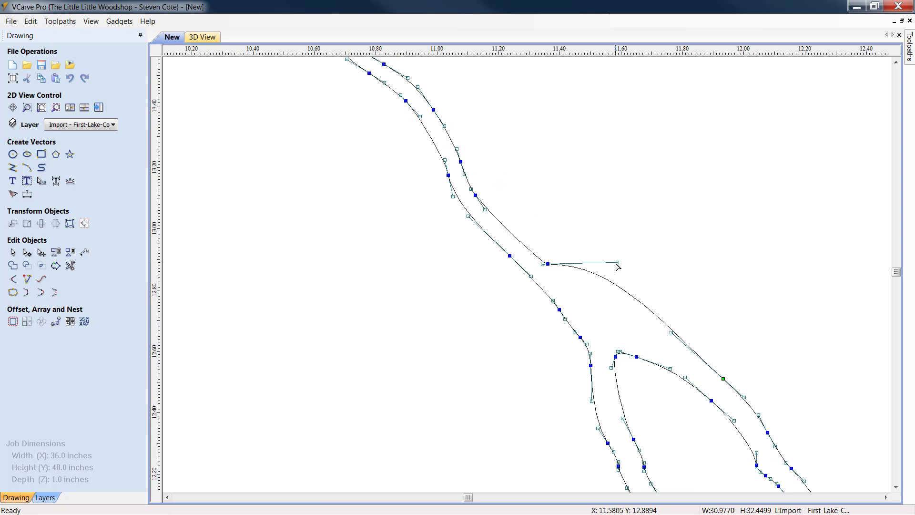
pyautogui.moveTo(618, 263); pyautogui.dragTo(592, 330)
pyautogui.click(455, 355)
pyautogui.scroll(-3, 439, 389)
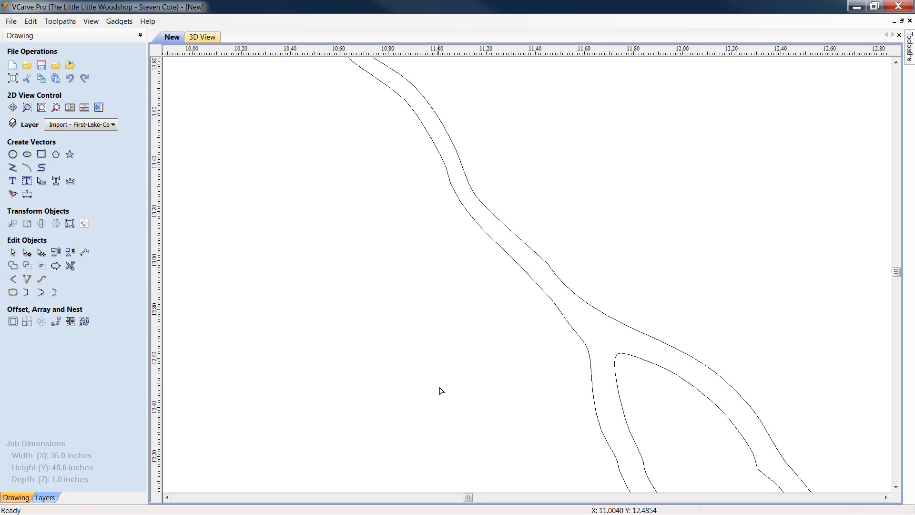
# - Draw an open polyline just outside the brook's upper bank, following its bends from the brook's tip to beyond the fork
pyautogui.scroll(-2, 441, 390)
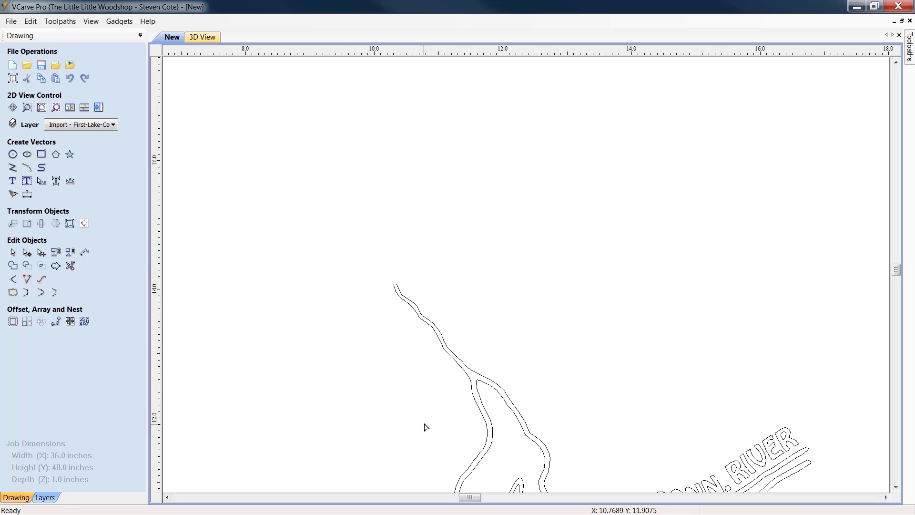
pyautogui.scroll(3, 426, 427)
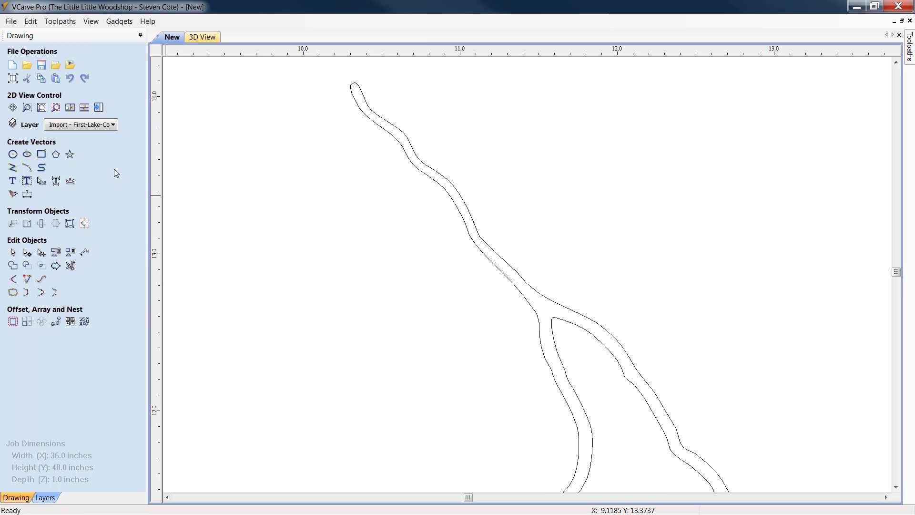
pyautogui.click(11, 169)
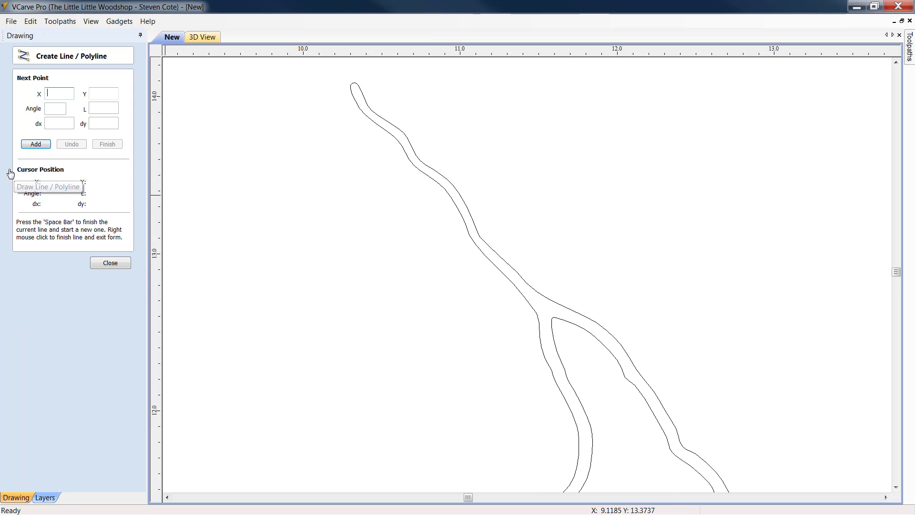
pyautogui.click(362, 81)
pyautogui.click(374, 105)
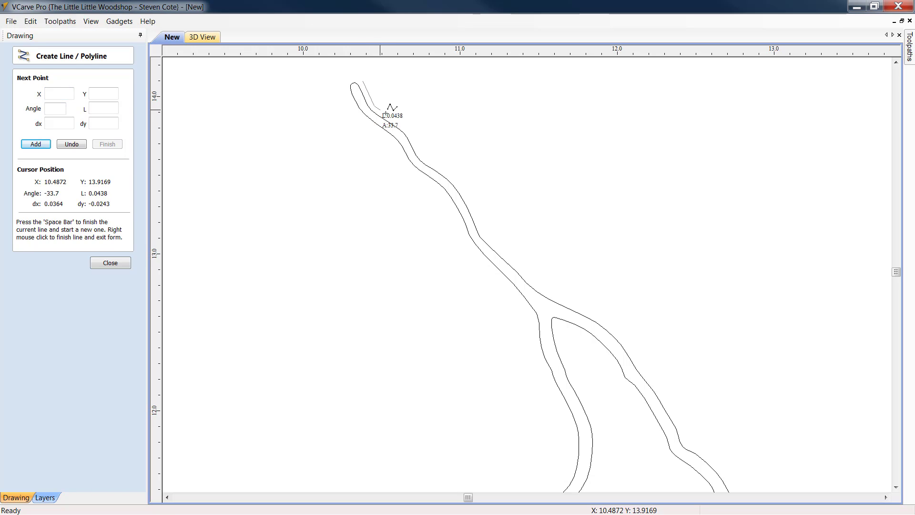
pyautogui.click(402, 124)
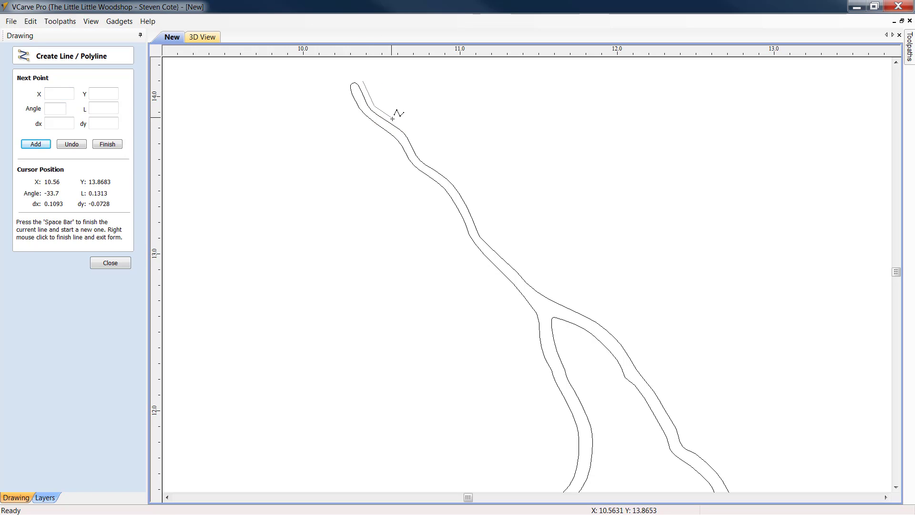
pyautogui.click(415, 138)
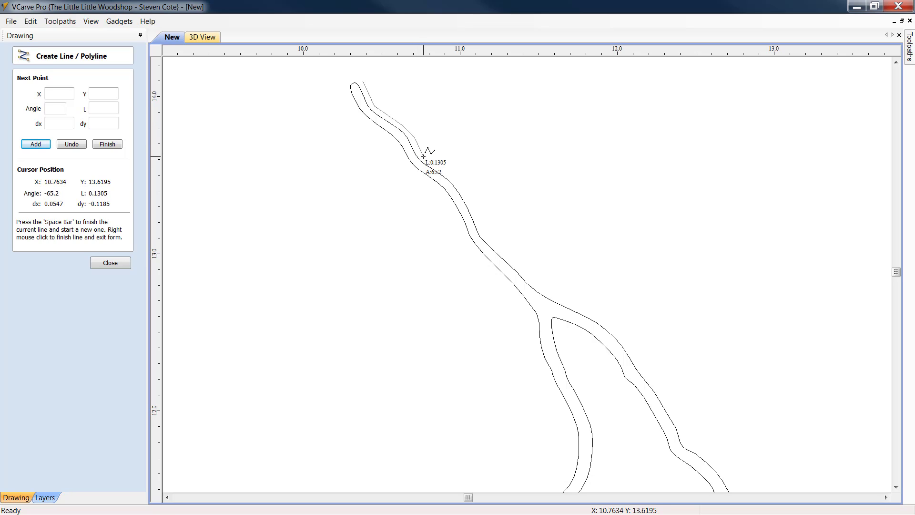
pyautogui.click(423, 156)
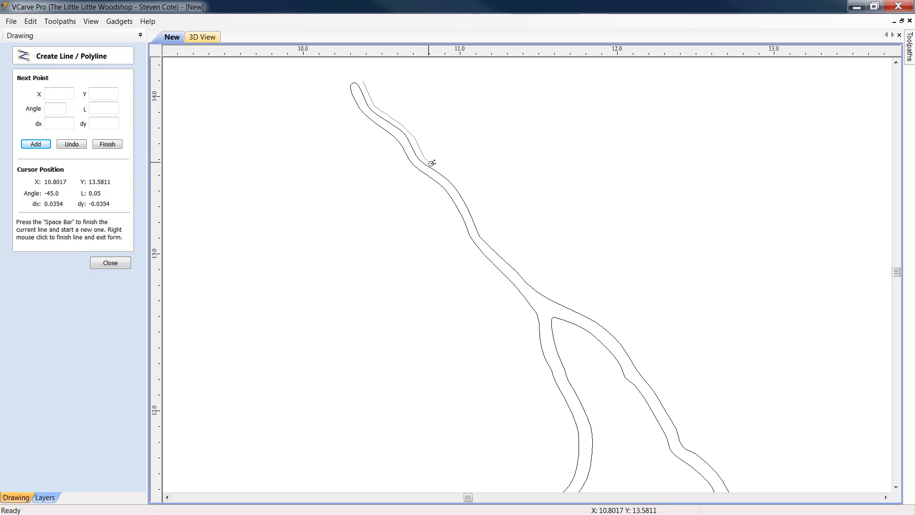
pyautogui.click(452, 176)
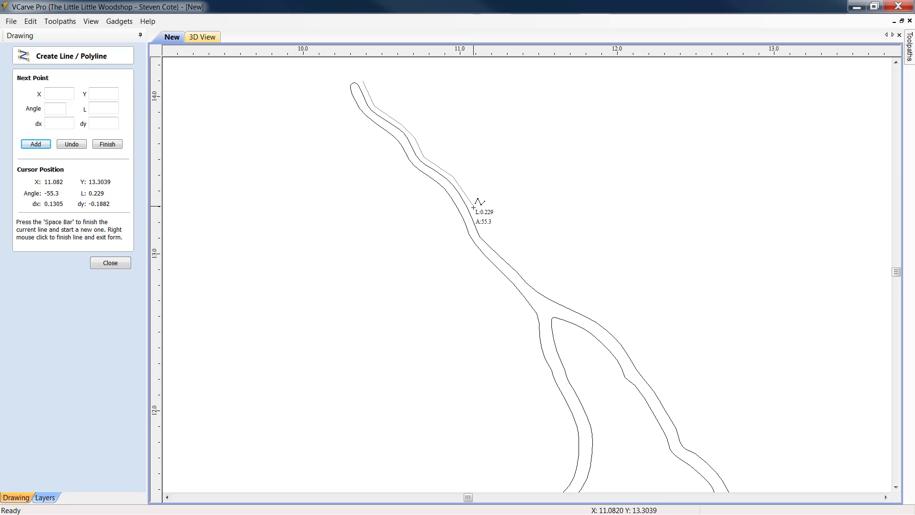
pyautogui.click(473, 207)
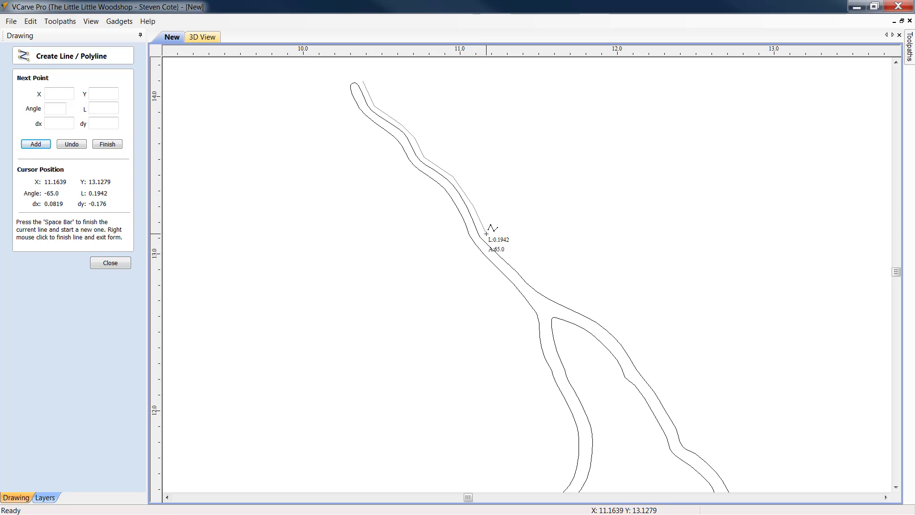
pyautogui.click(486, 234)
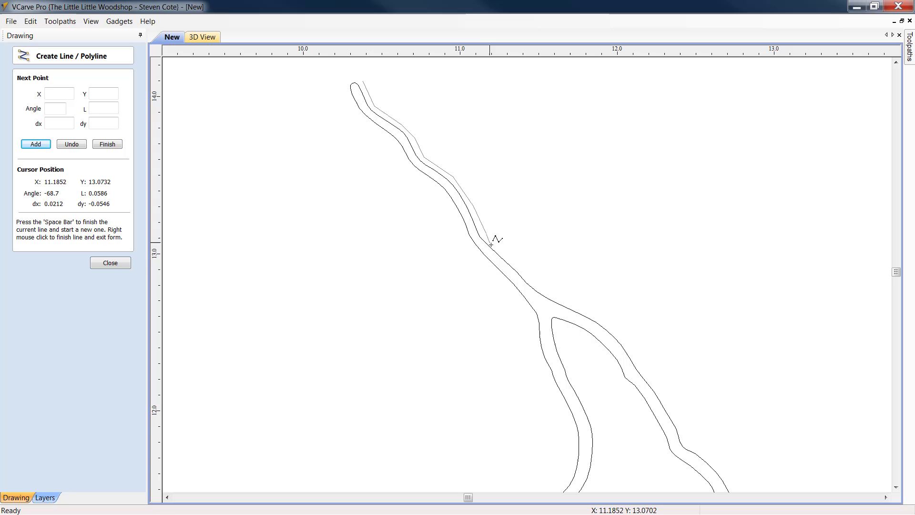
pyautogui.click(511, 260)
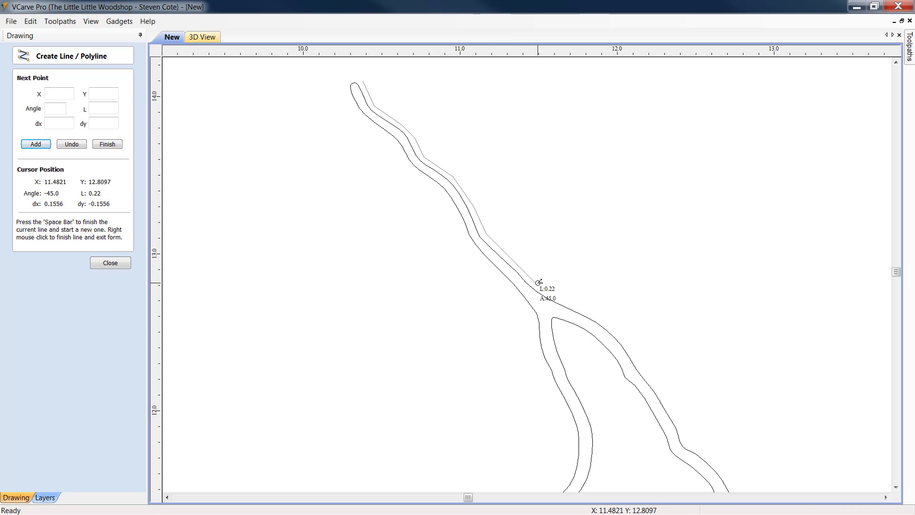
pyautogui.click(538, 282)
pyautogui.click(590, 310)
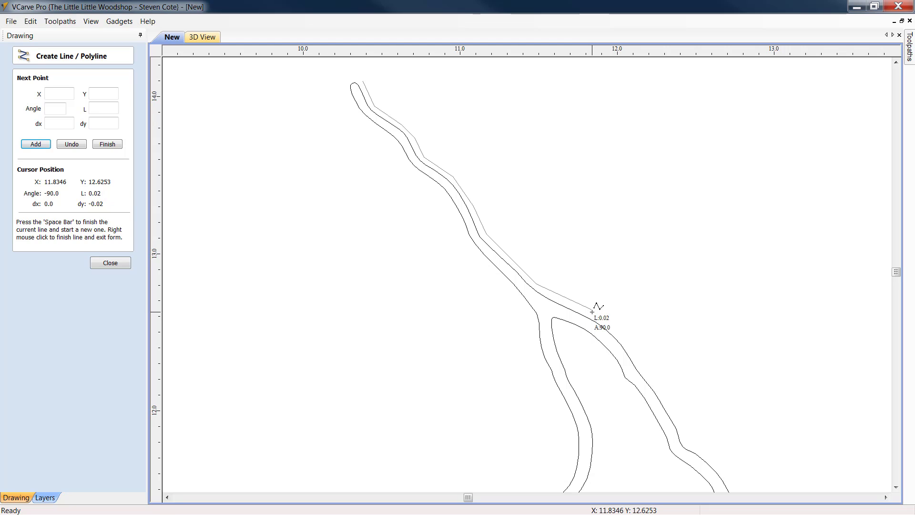
pyautogui.click(625, 336)
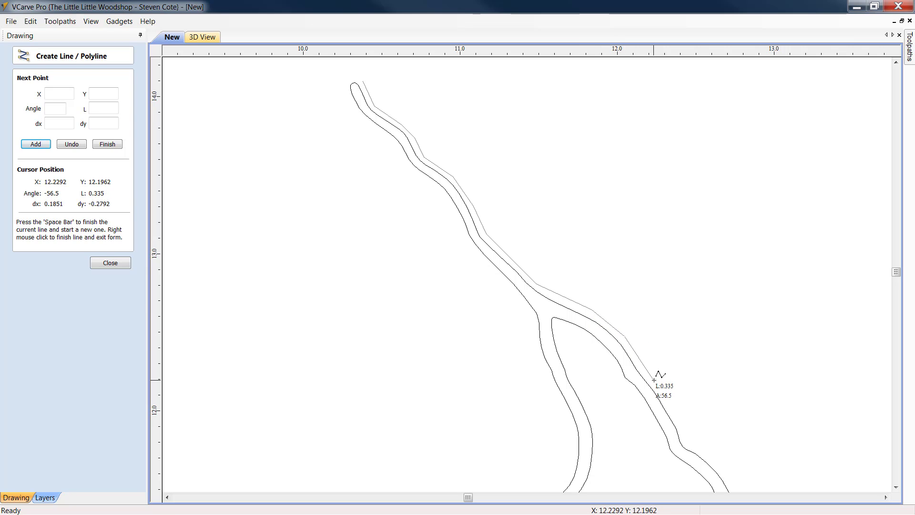
pyautogui.click(677, 421)
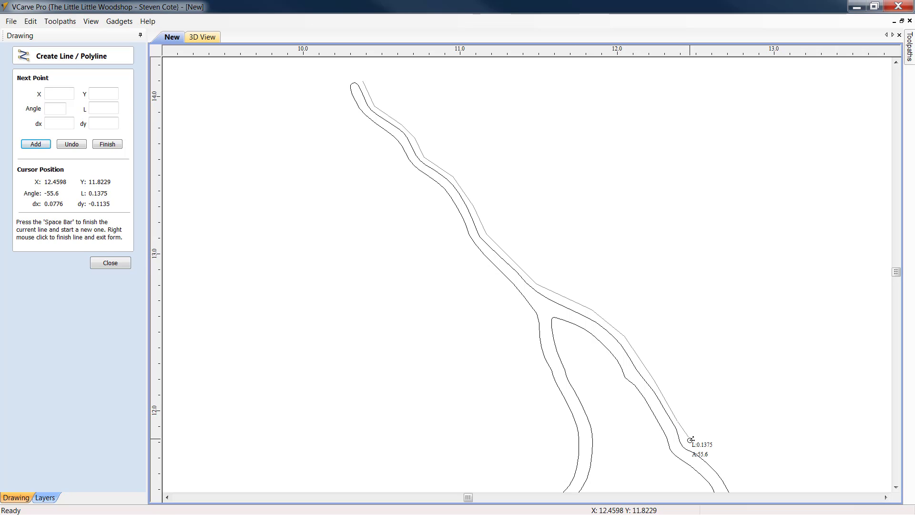
pyautogui.rightClick(719, 435)
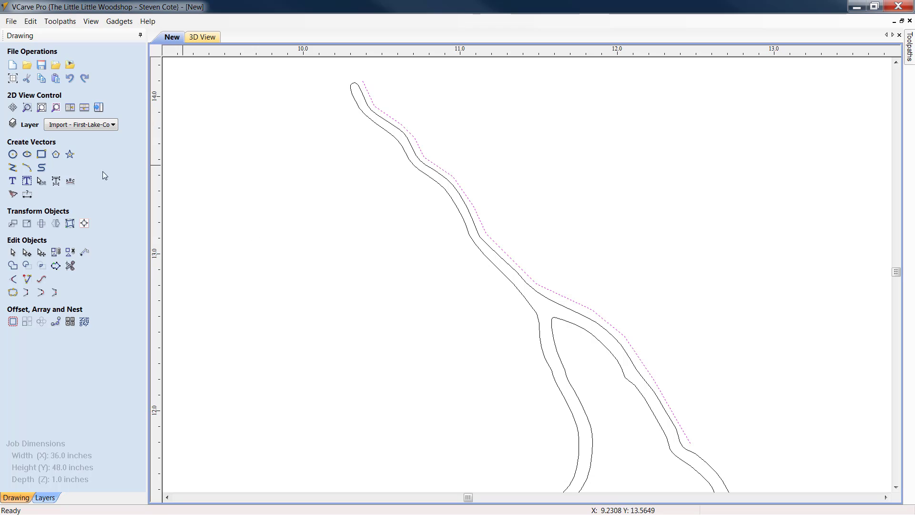
# - Create the text COON BROOK in Hobo Std with a text height of 0.3629 inches
pyautogui.click(13, 181)
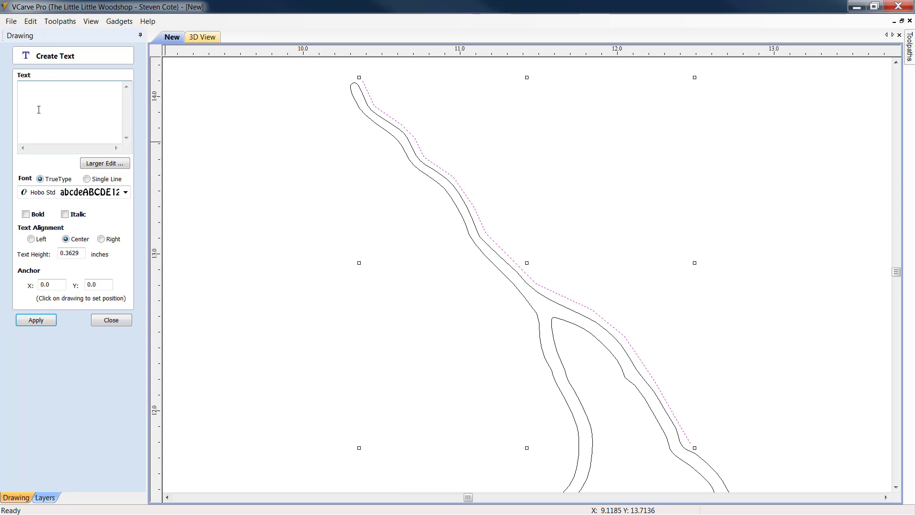
pyautogui.write('COON BROOK')
pyautogui.click(35, 320)
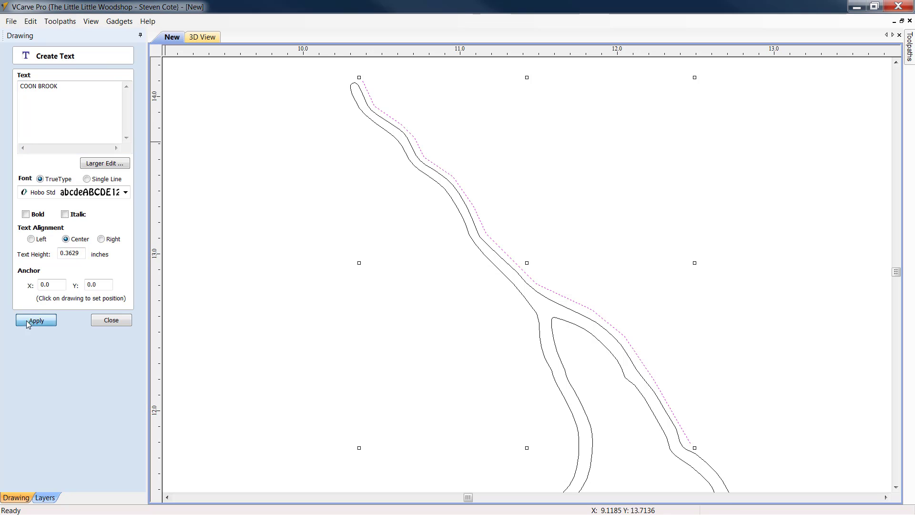
pyautogui.click(112, 320)
# - Move the COON BROOK text from the drawing origin to just above the brook's upper tip
pyautogui.scroll(-8, 310, 314)
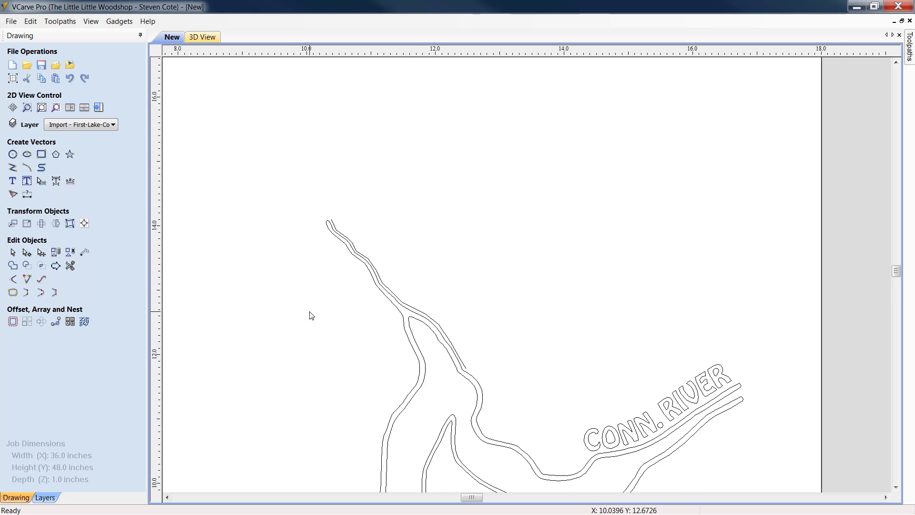
pyautogui.scroll(5, 192, 449)
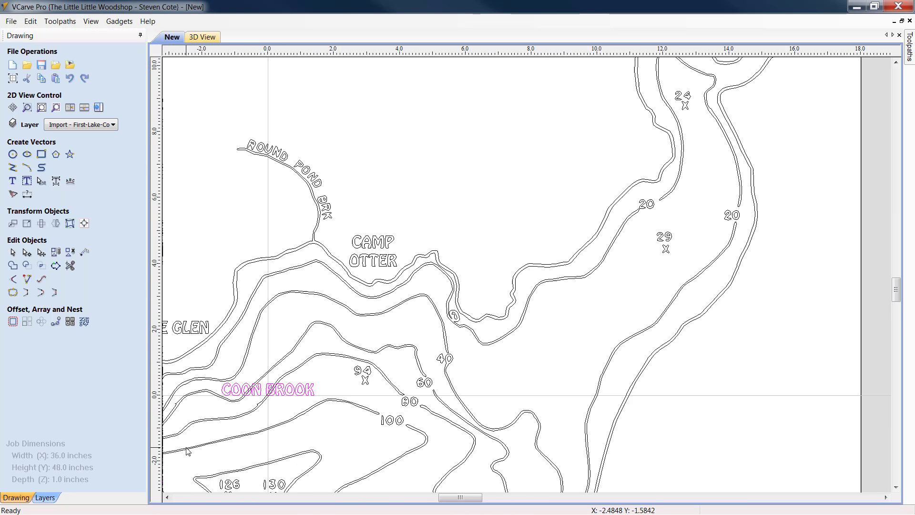
pyautogui.click(310, 394)
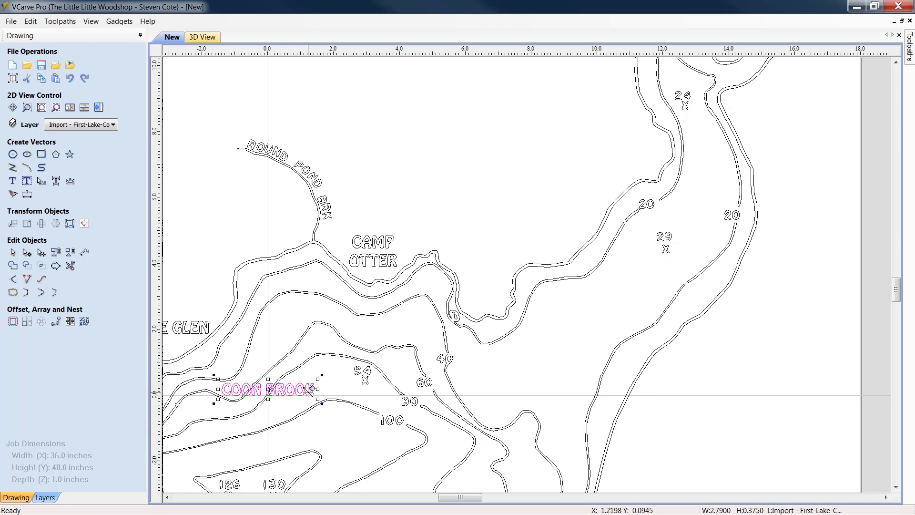
pyautogui.moveTo(272, 389); pyautogui.dragTo(470, 160)
pyautogui.scroll(-5, 473, 177)
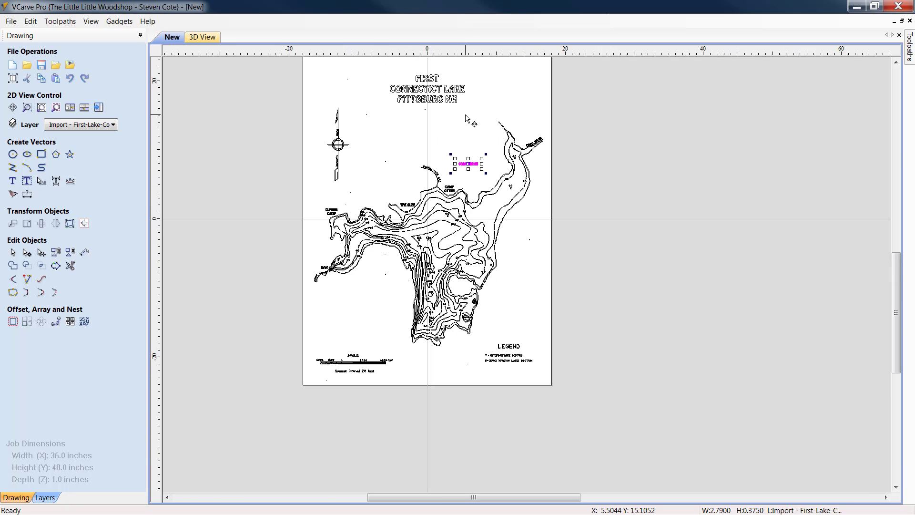
pyautogui.click(471, 147)
pyautogui.moveTo(469, 163); pyautogui.dragTo(507, 118)
pyautogui.scroll(3, 512, 134)
pyautogui.scroll(3, 517, 141)
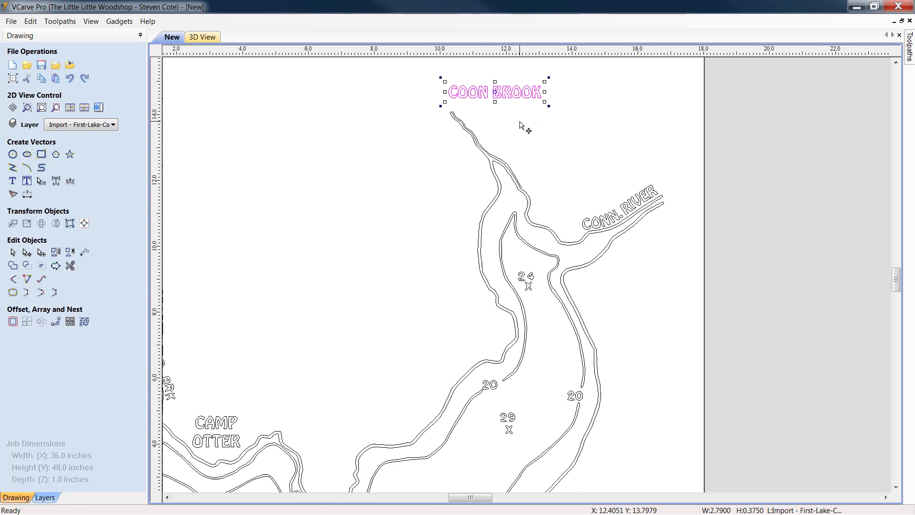
# - Wrap the COON BROOK text above the drawn polyline, aligned to the curve and scaled to fill it, and convert the text to curves
pyautogui.click(896, 62)
pyautogui.scroll(4, 519, 190)
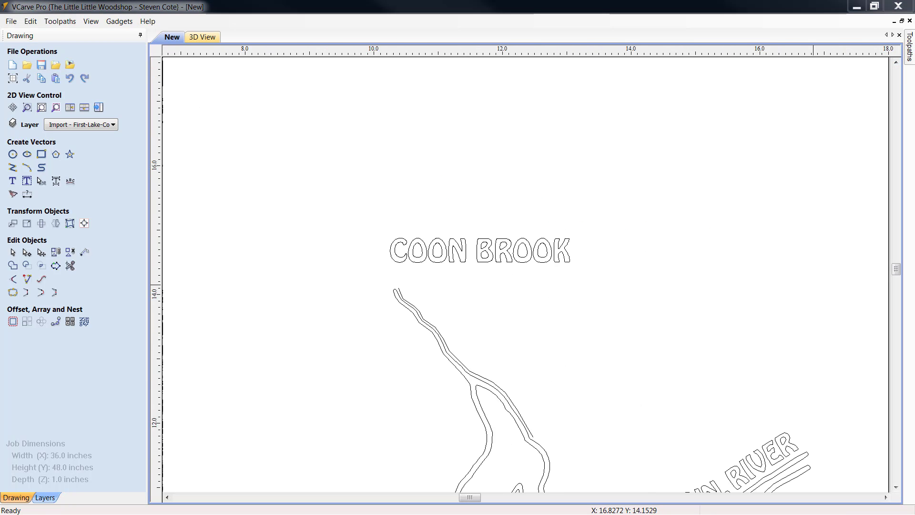
pyautogui.click(497, 253)
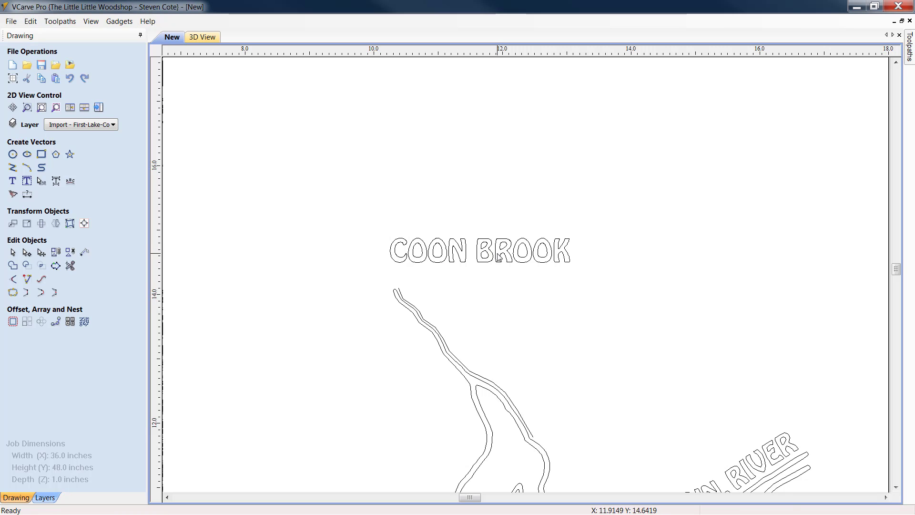
pyautogui.click(501, 257)
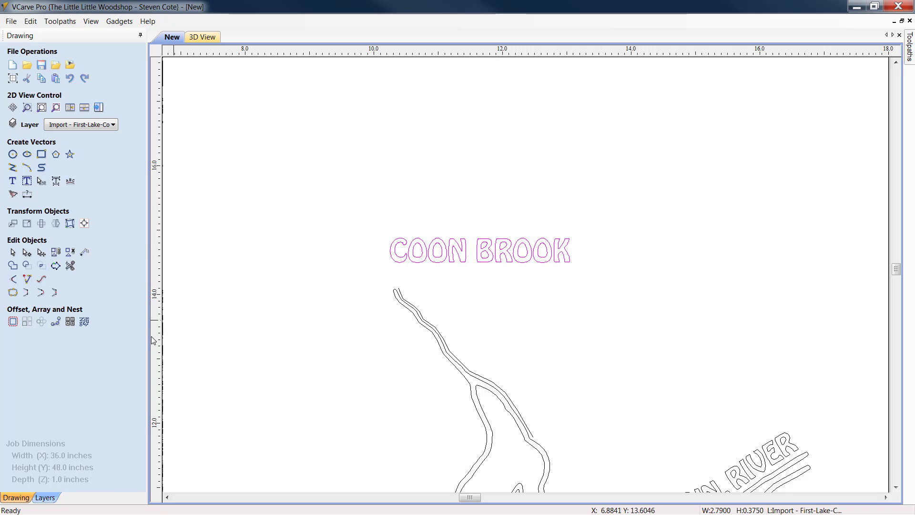
pyautogui.click(70, 181)
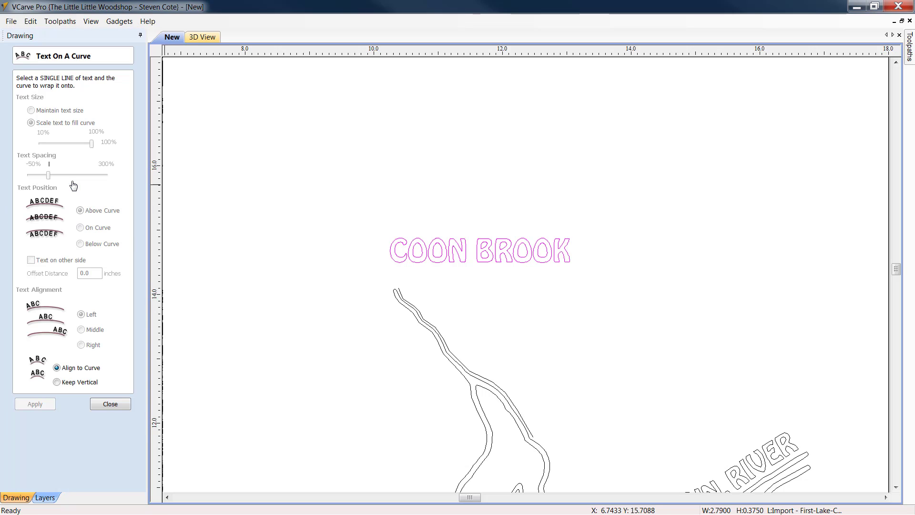
pyautogui.keyDown('shift'); pyautogui.click(399, 293); pyautogui.keyUp('shift')
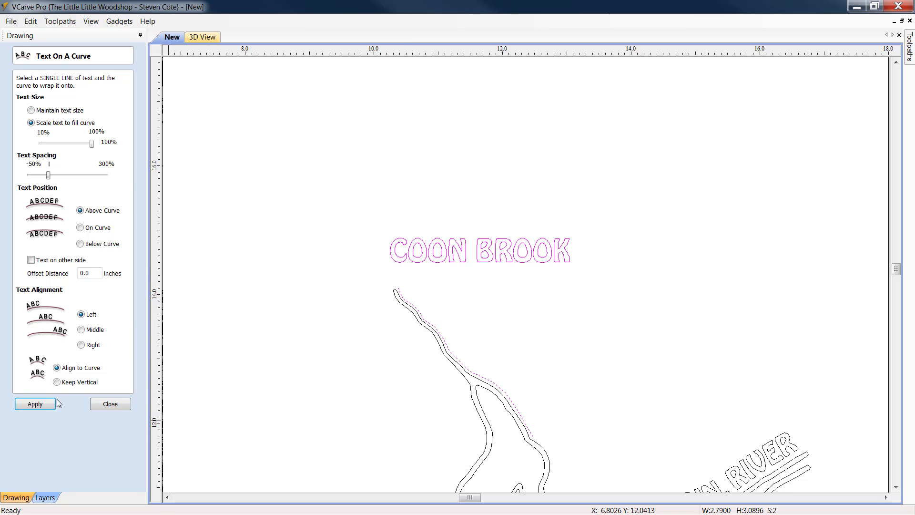
pyautogui.click(36, 404)
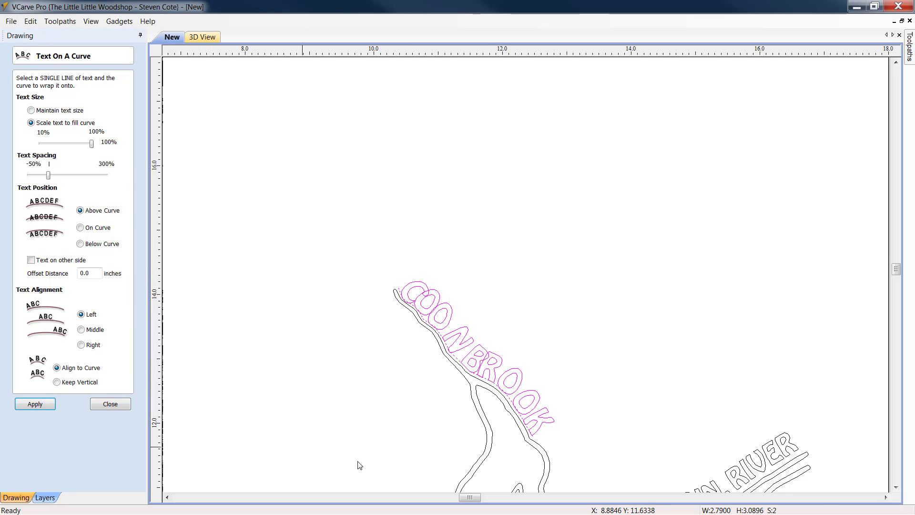
pyautogui.scroll(1, 427, 360)
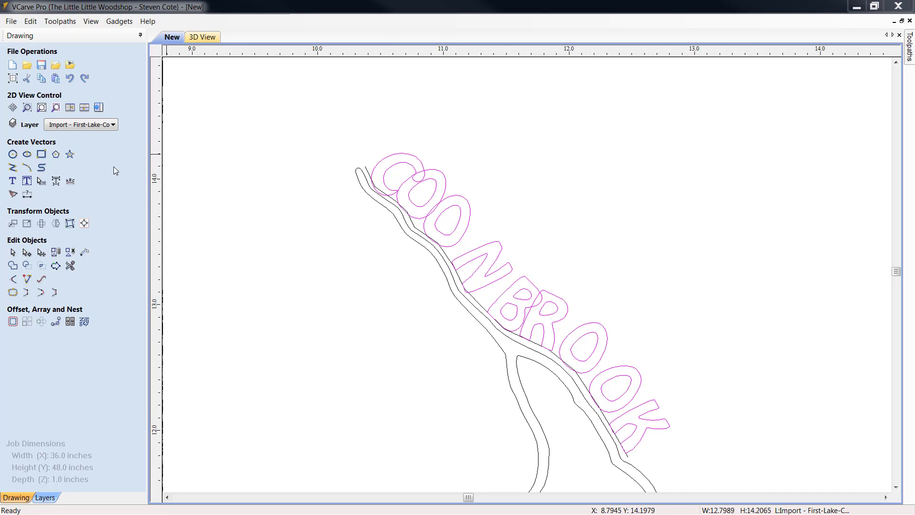
pyautogui.click(57, 181)
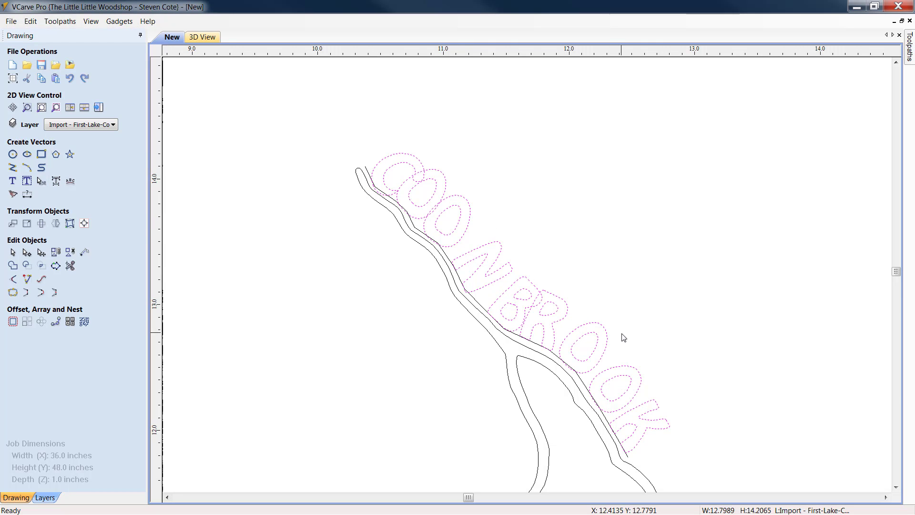
# - Separate the overlapping letters of COON by moving the C slightly up and the second O slightly away from the first
pyautogui.click(596, 178)
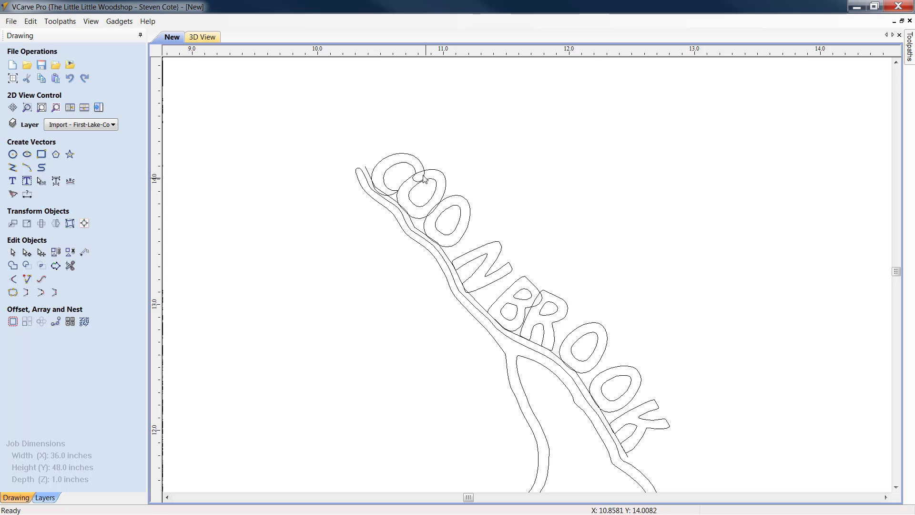
pyautogui.click(389, 158)
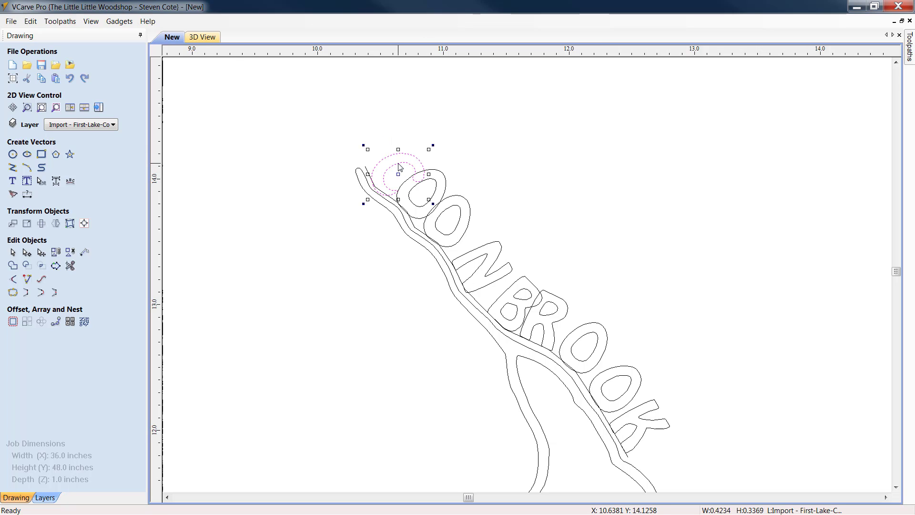
pyautogui.moveTo(400, 174); pyautogui.dragTo(397, 158)
pyautogui.scroll(3, 381, 195)
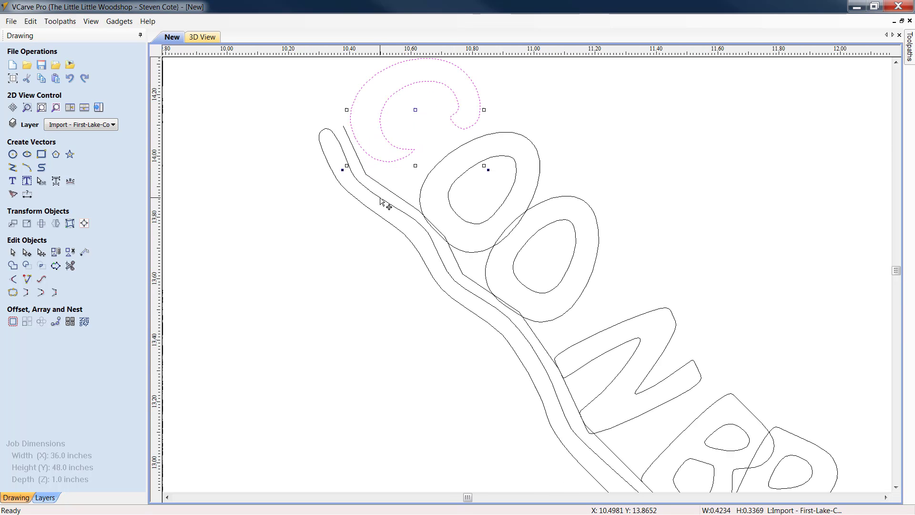
pyautogui.scroll(-2, 476, 169)
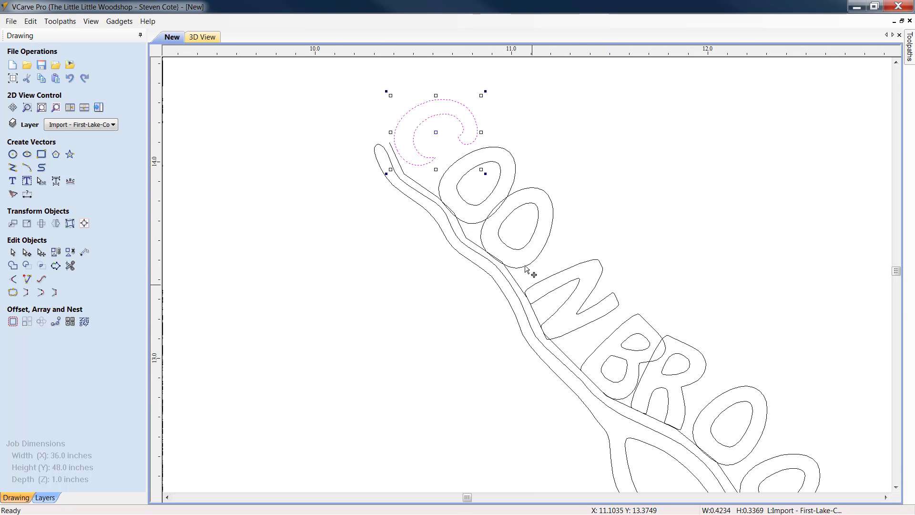
pyautogui.click(545, 244)
pyautogui.click(546, 248)
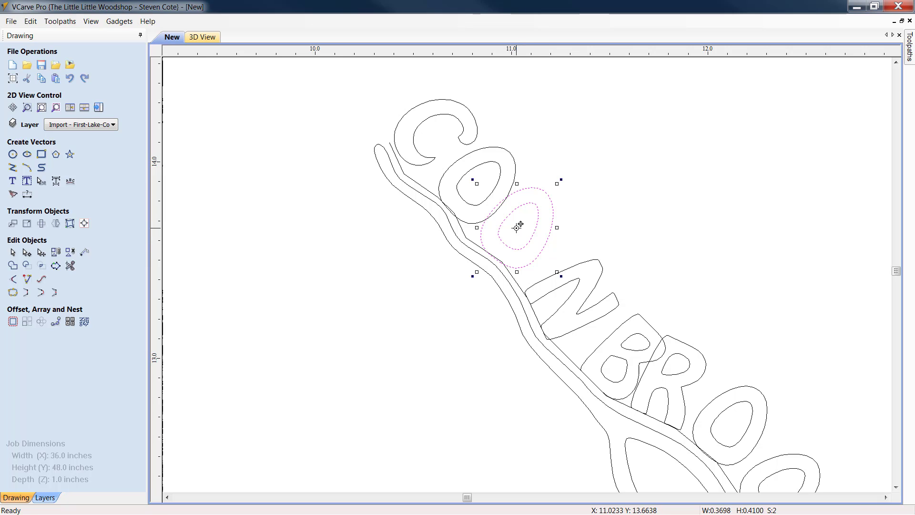
pyautogui.moveTo(519, 232); pyautogui.dragTo(534, 230)
pyautogui.click(591, 231)
# - Move the final O and K of BROOK together down along the brook, away from the bank and the preceding O
pyautogui.scroll(-2, 713, 240)
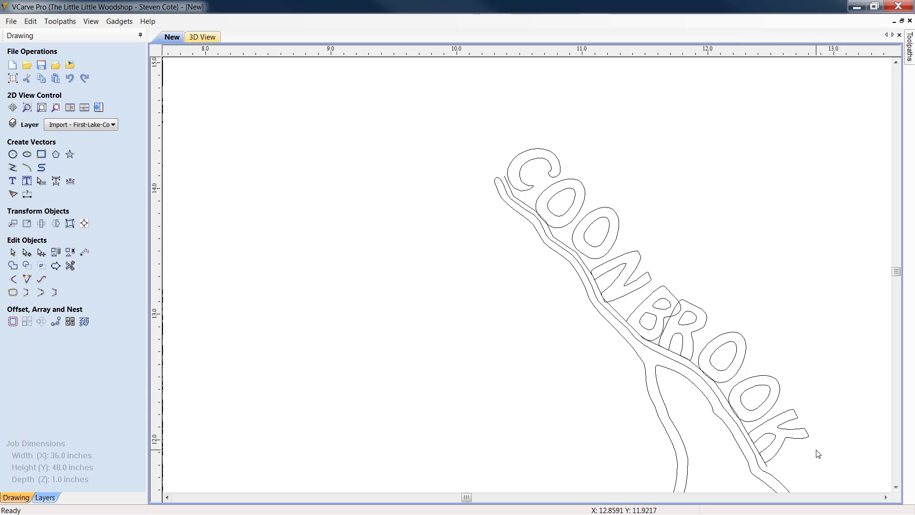
pyautogui.click(887, 498)
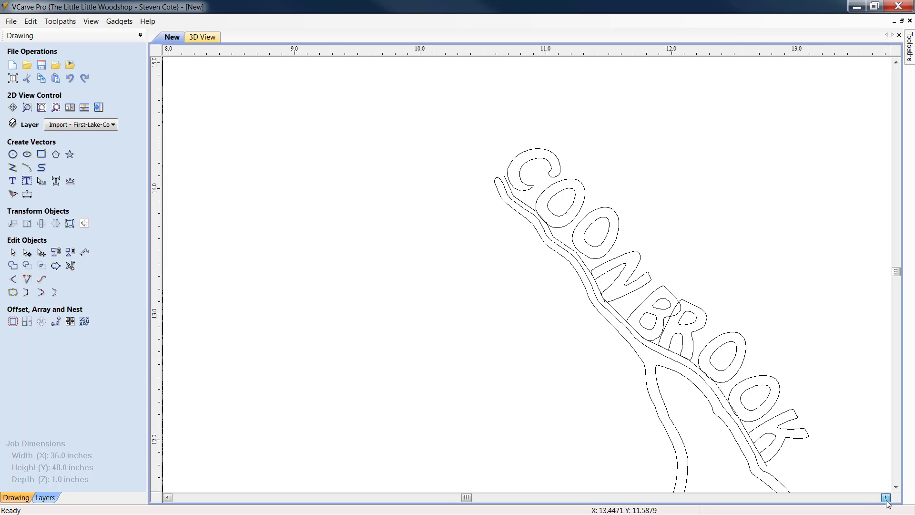
pyautogui.click(887, 498)
pyautogui.click(887, 497)
pyautogui.click(898, 486)
pyautogui.click(898, 486)
pyautogui.click(899, 486)
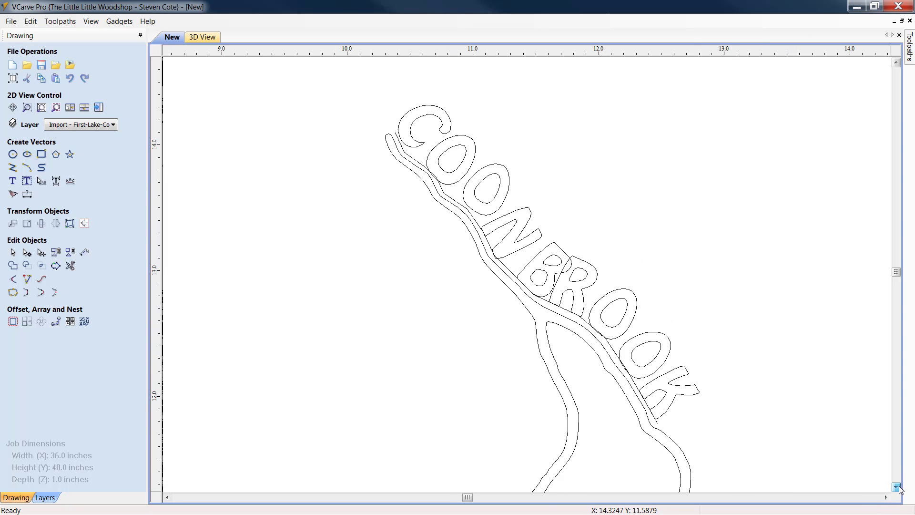
pyautogui.click(899, 486)
pyautogui.moveTo(653, 331); pyautogui.dragTo(666, 344)
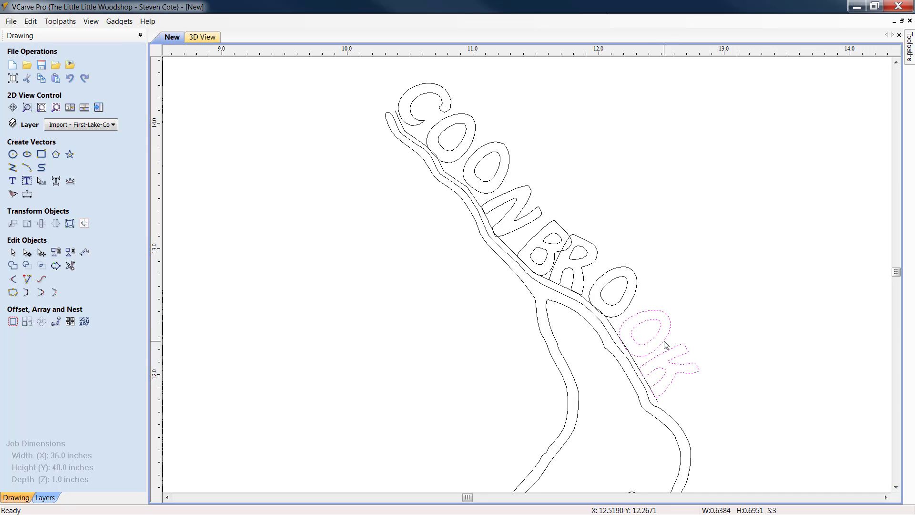
pyautogui.click(665, 344)
pyautogui.moveTo(661, 352); pyautogui.dragTo(681, 368)
# - Space out the first O, R and B of BROOK along the brook so the letters clear each other and the bank
pyautogui.click(629, 300)
pyautogui.click(619, 300)
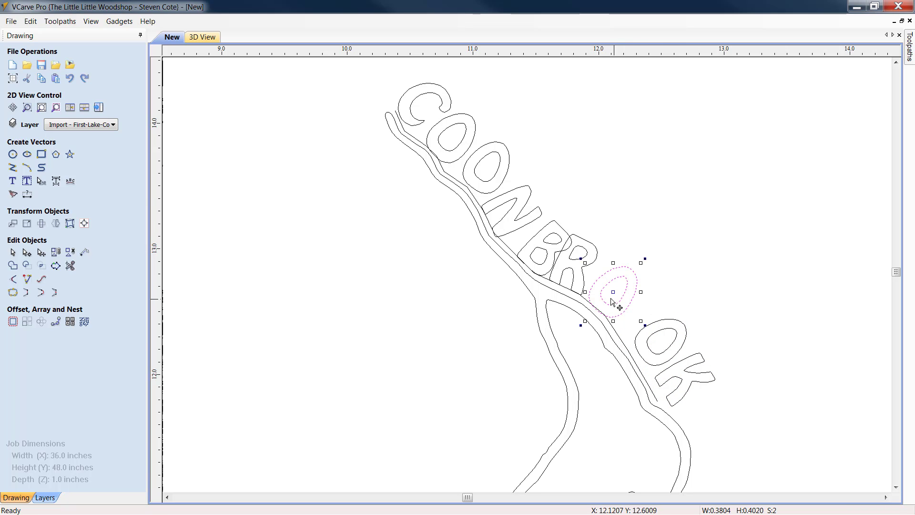
pyautogui.moveTo(614, 291); pyautogui.dragTo(632, 299)
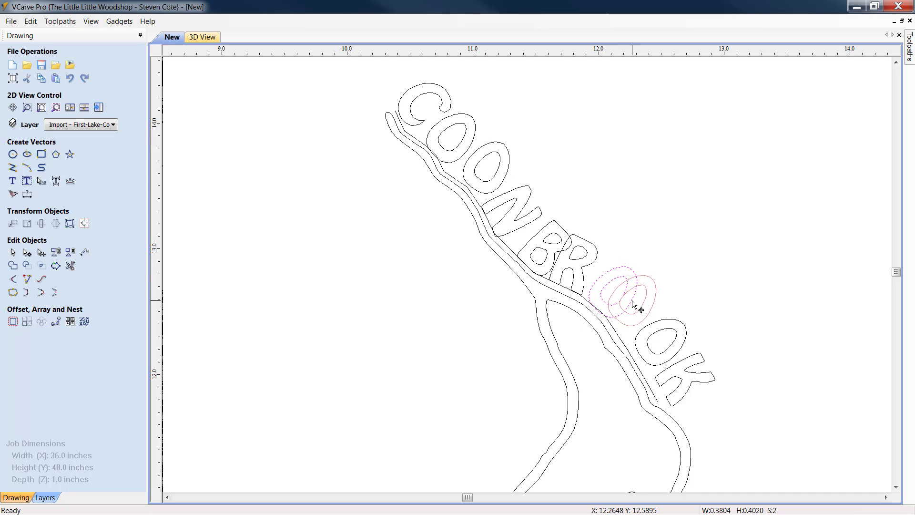
pyautogui.click(577, 258)
pyautogui.click(577, 257)
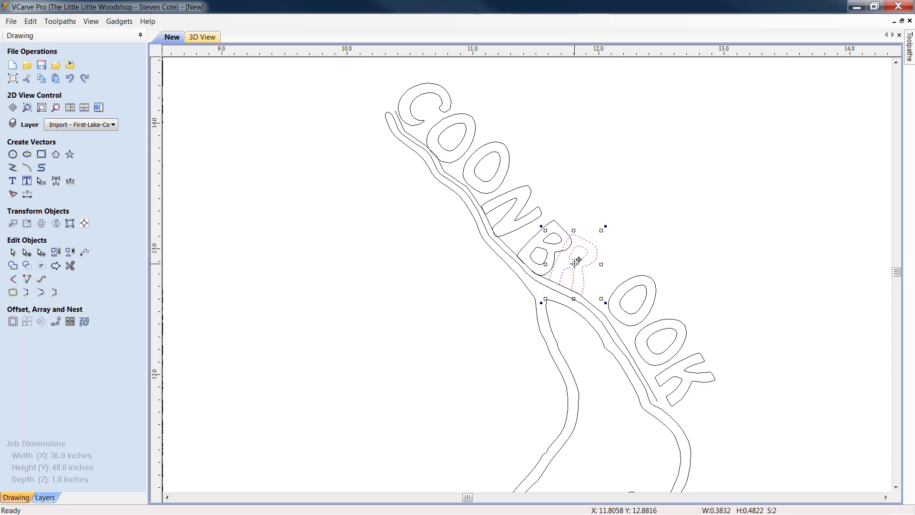
pyautogui.moveTo(577, 257); pyautogui.dragTo(591, 267)
pyautogui.moveTo(622, 233); pyautogui.dragTo(626, 238)
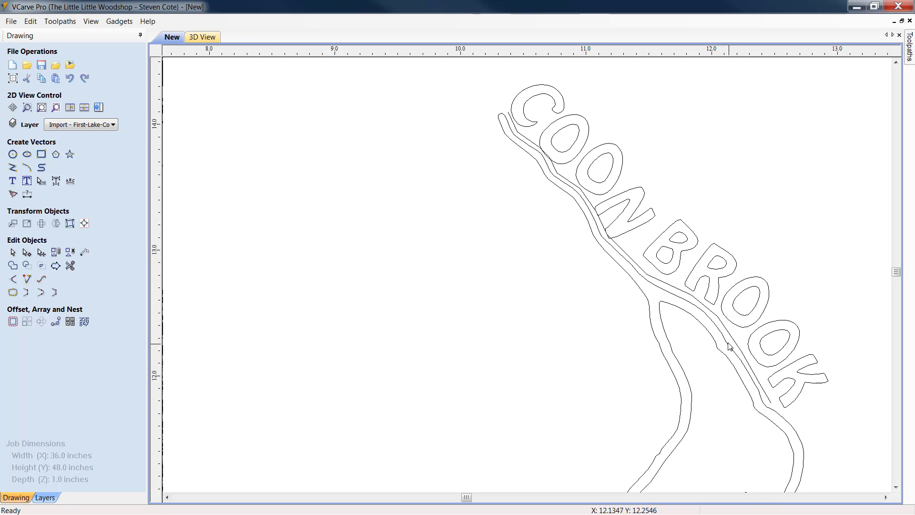
# - Delete the guide polyline between the brook's upper bank and the COON BROOK lettering
pyautogui.scroll(-3, 637, 353)
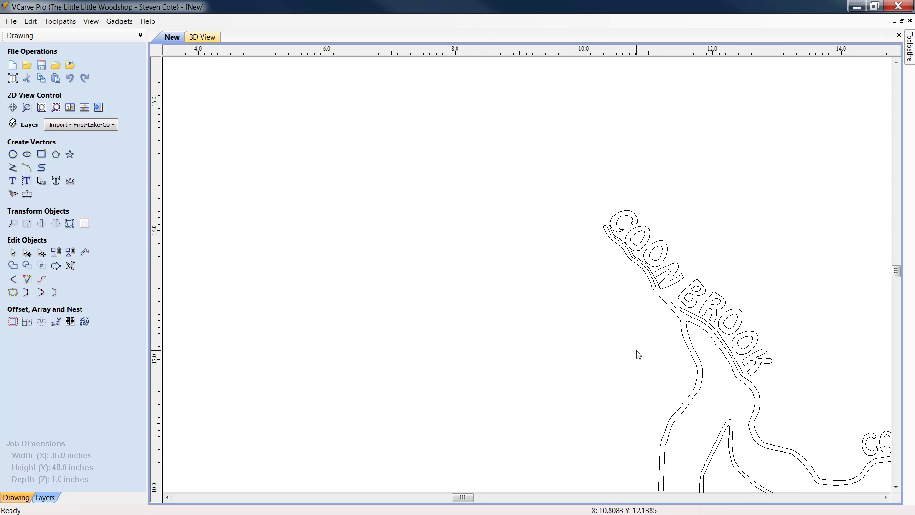
pyautogui.click(11, 254)
pyautogui.scroll(4, 626, 293)
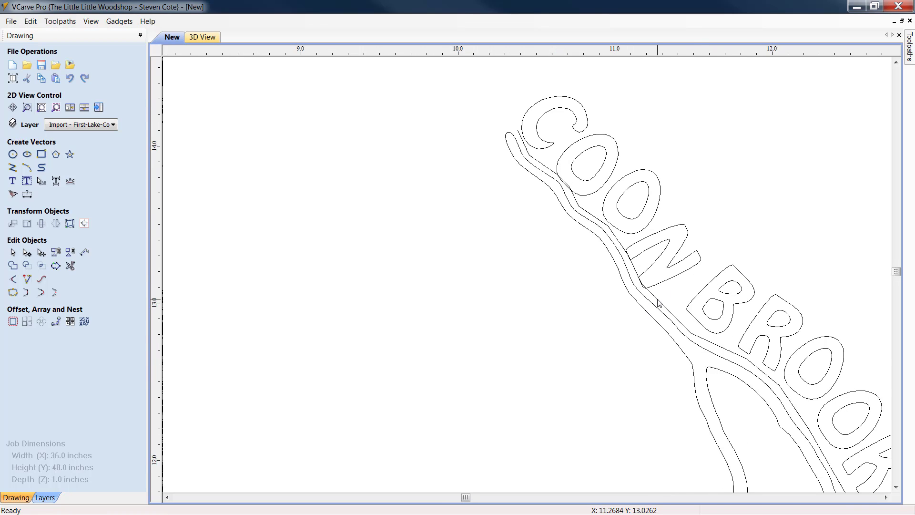
pyautogui.click(658, 301)
pyautogui.press('Escape')
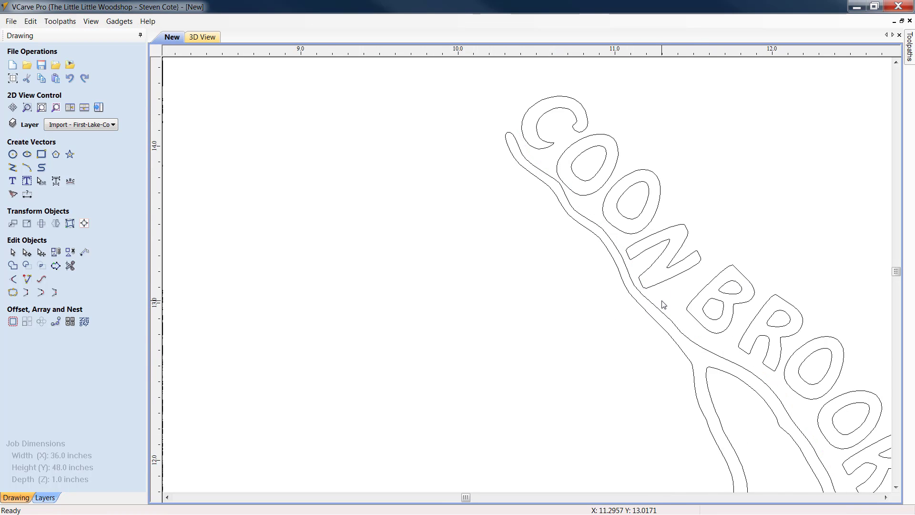
# - Examine the map's river, brook and camp labels, depth contours and title
pyautogui.scroll(-5, 657, 305)
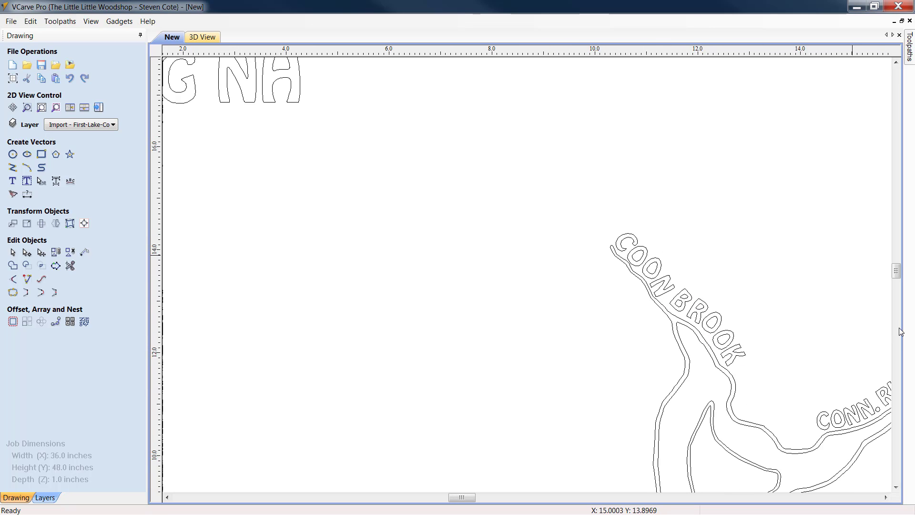
pyautogui.click(884, 497)
pyautogui.click(884, 497)
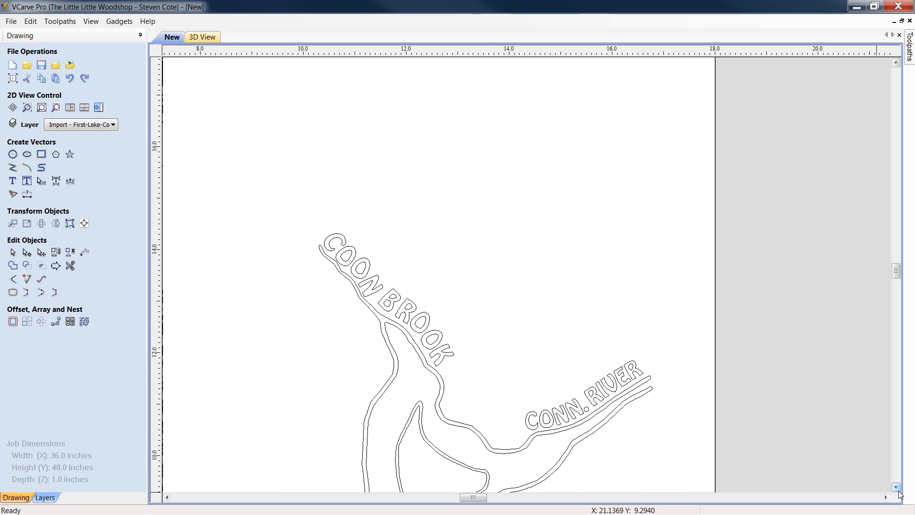
pyautogui.click(896, 487)
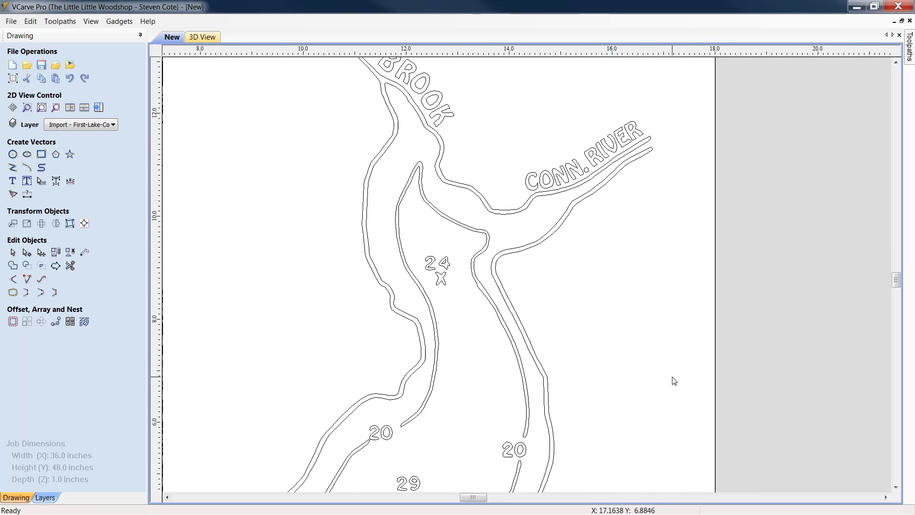
pyautogui.scroll(-2, 673, 380)
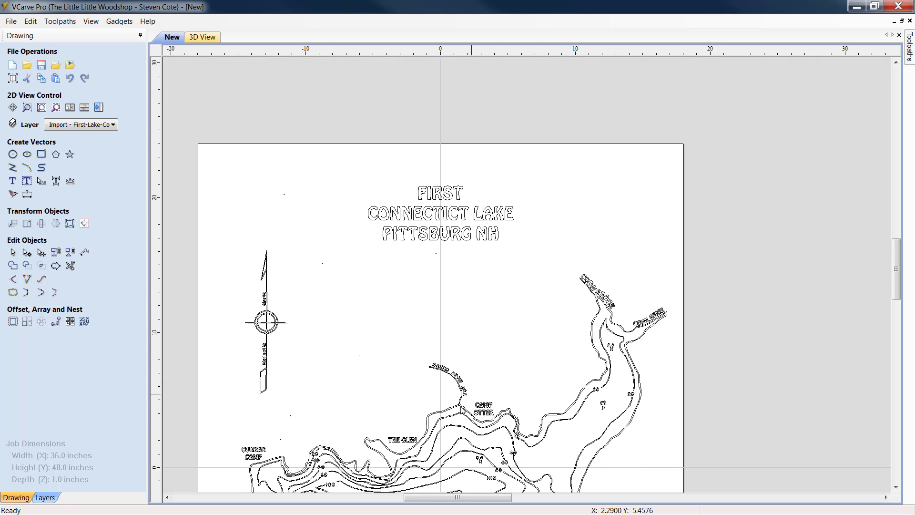
pyautogui.scroll(3, 460, 409)
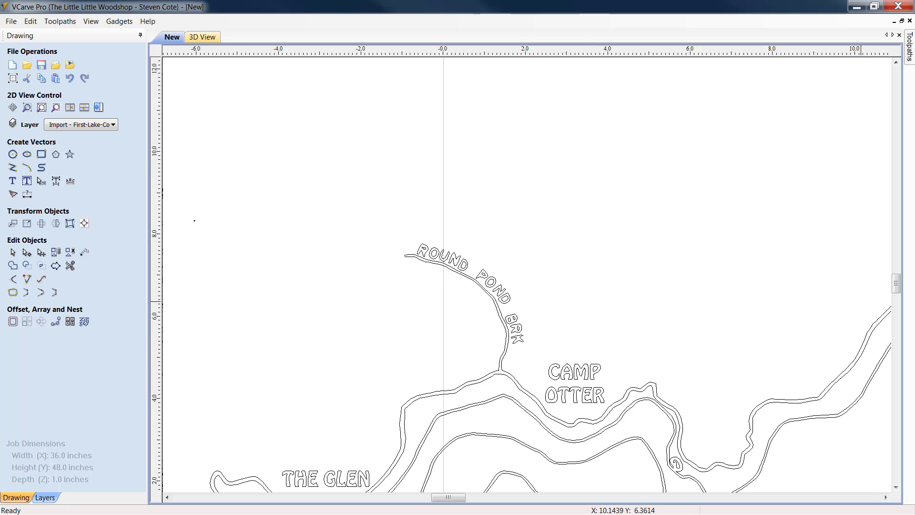
pyautogui.scroll(-4, 860, 301)
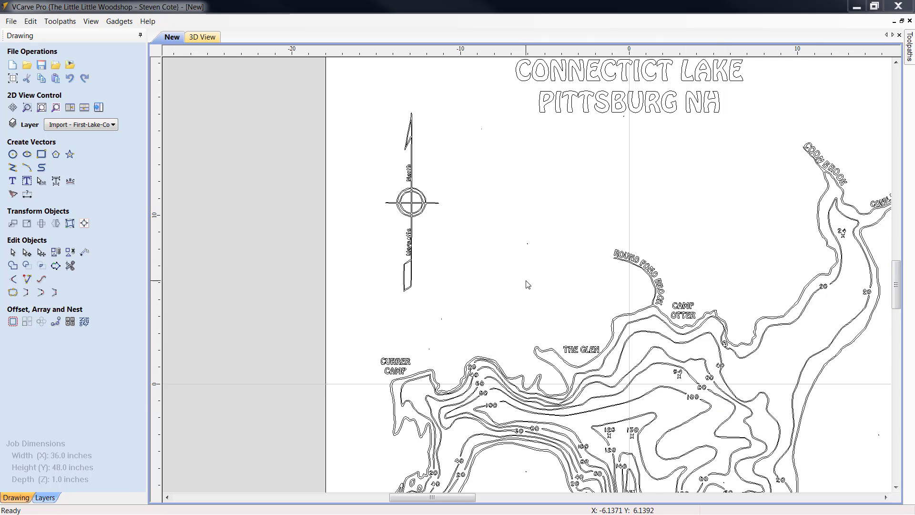
pyautogui.click(896, 63)
pyautogui.click(895, 62)
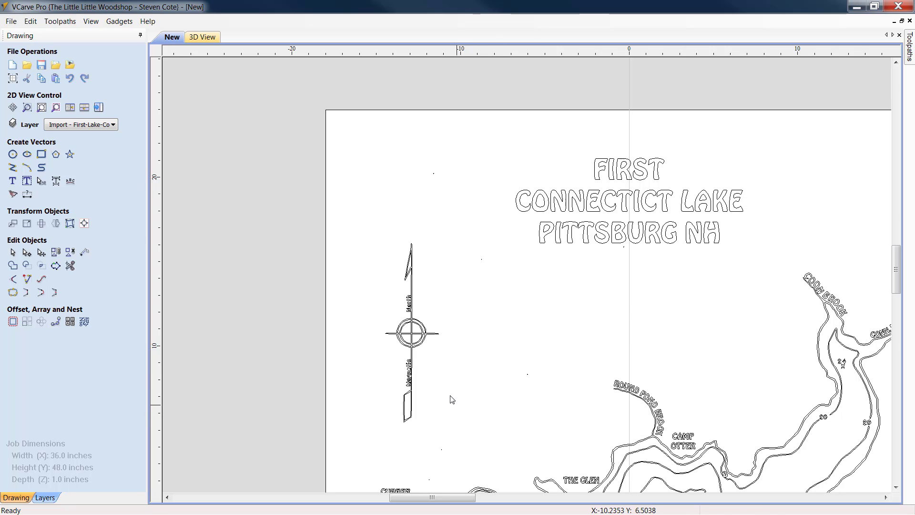
# - Select the north arrow beside the lake, examine its circle and lettering up close, and clear the selection
pyautogui.moveTo(452, 399); pyautogui.dragTo(357, 230)
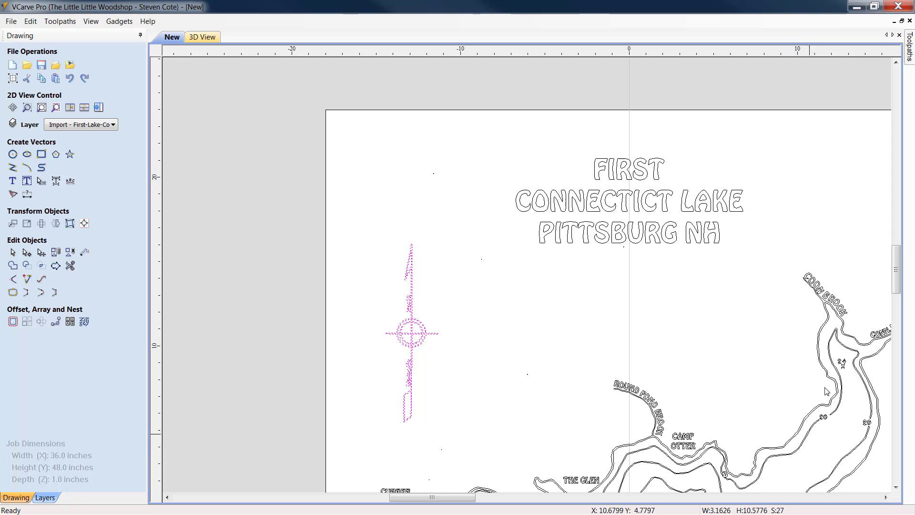
pyautogui.click(895, 487)
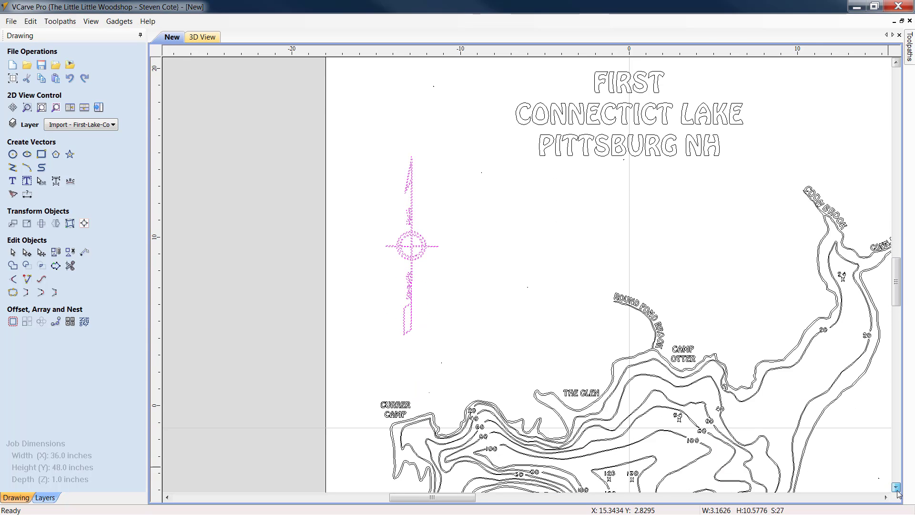
pyautogui.click(502, 256)
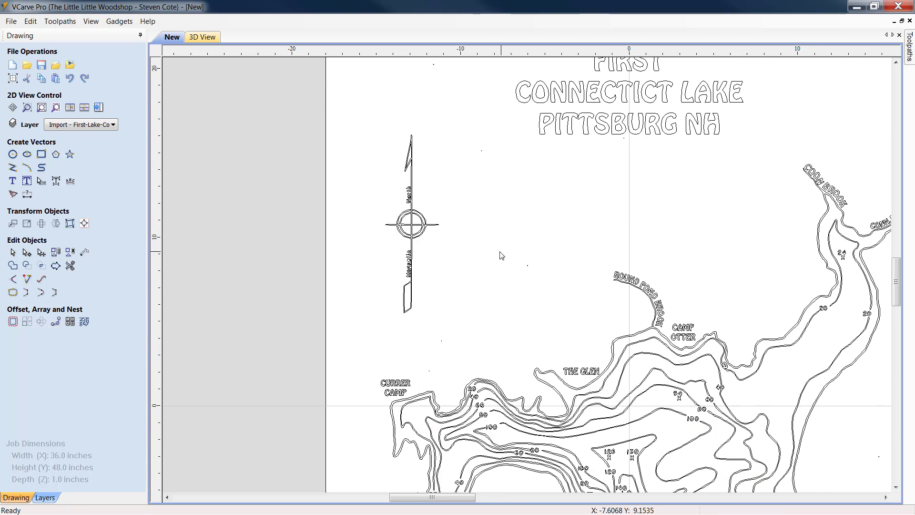
pyautogui.click(392, 224)
pyautogui.scroll(2, 392, 221)
pyautogui.scroll(1, 395, 193)
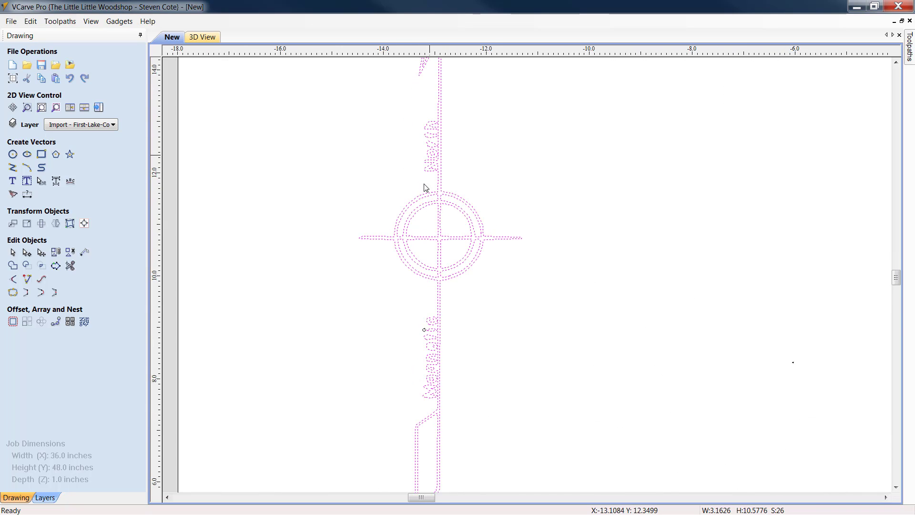
pyautogui.scroll(-5, 498, 218)
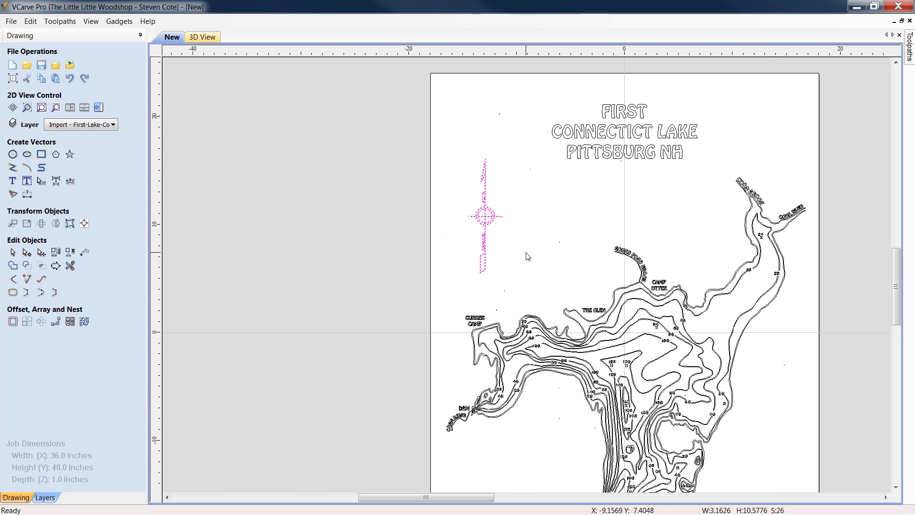
pyautogui.click(554, 257)
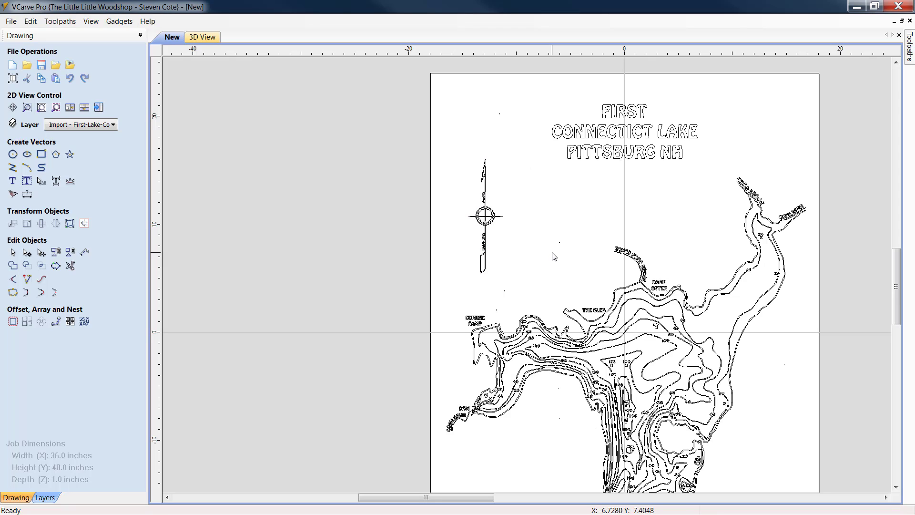
pyautogui.click(885, 497)
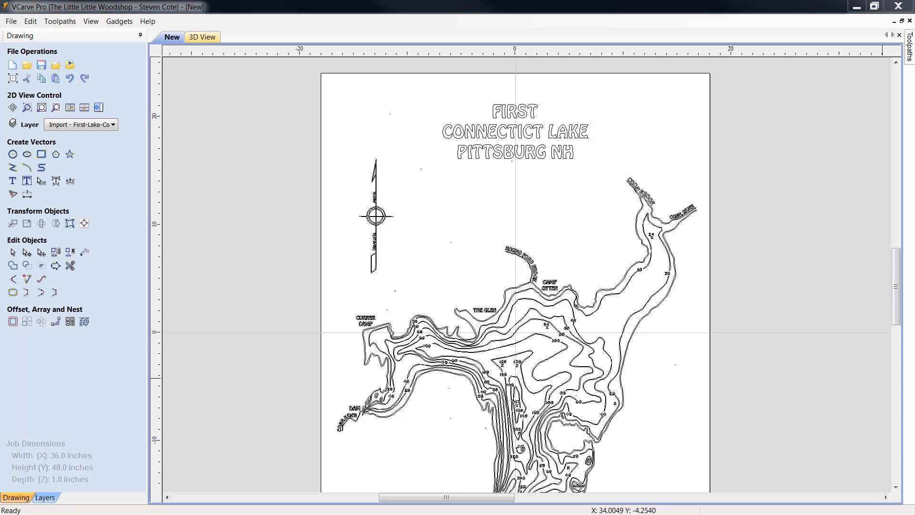
# - Switch to LunaPic in the browser and upload COMPASS.png from the Lake Contour Map folder
pyautogui.moveTo(914, 59); pyautogui.dragTo(571, 1)
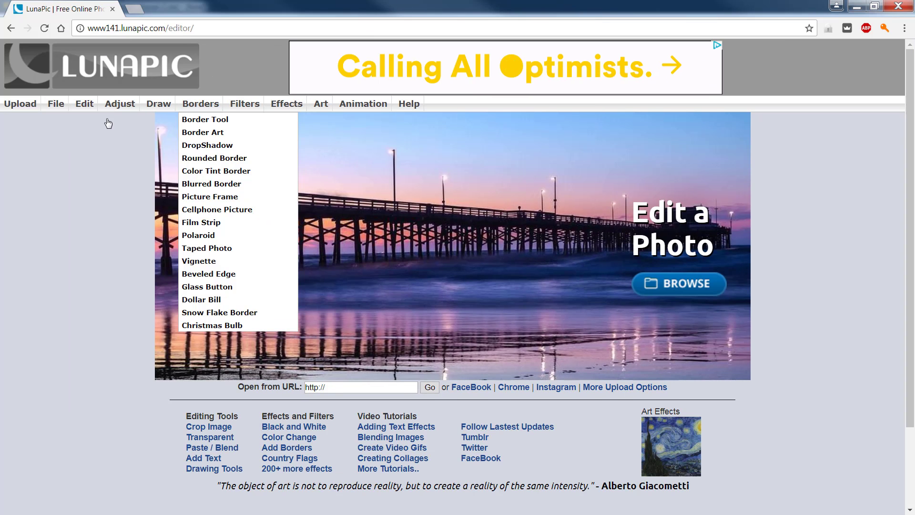
pyautogui.click(18, 105)
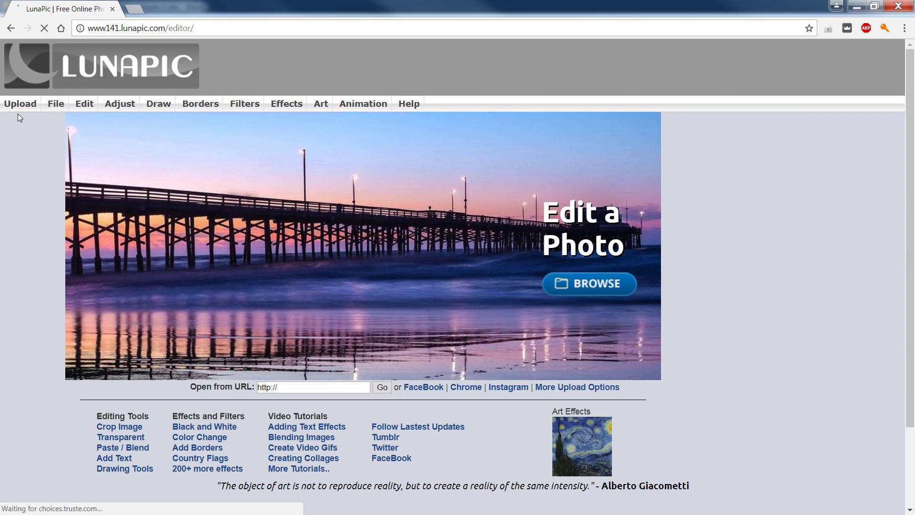
pyautogui.click(587, 388)
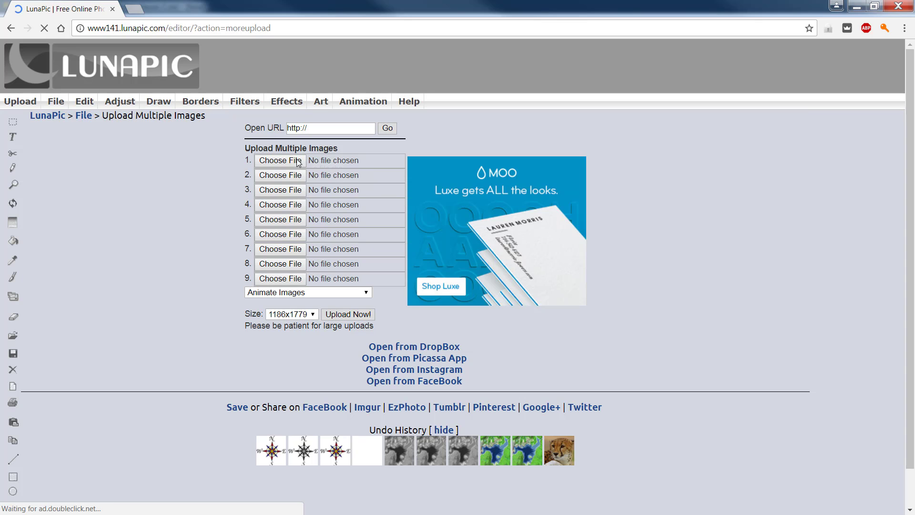
pyautogui.click(288, 165)
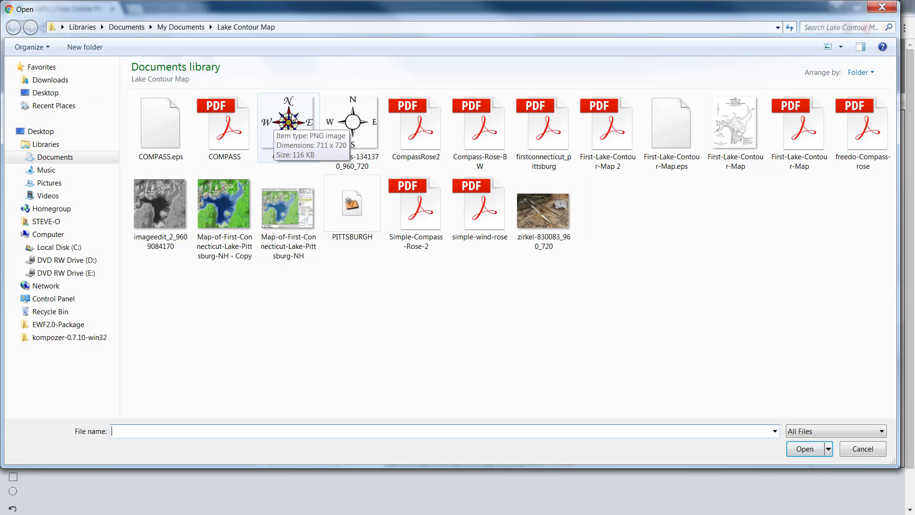
pyautogui.click(288, 125)
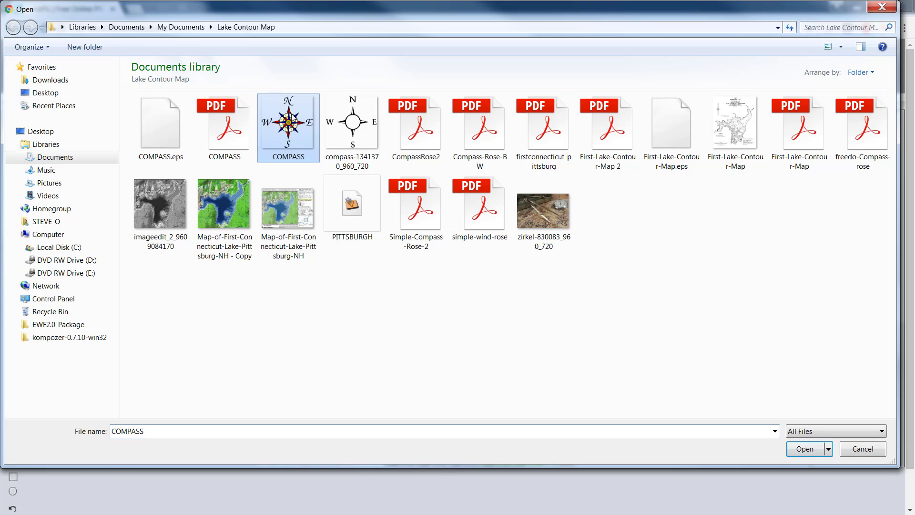
pyautogui.click(803, 447)
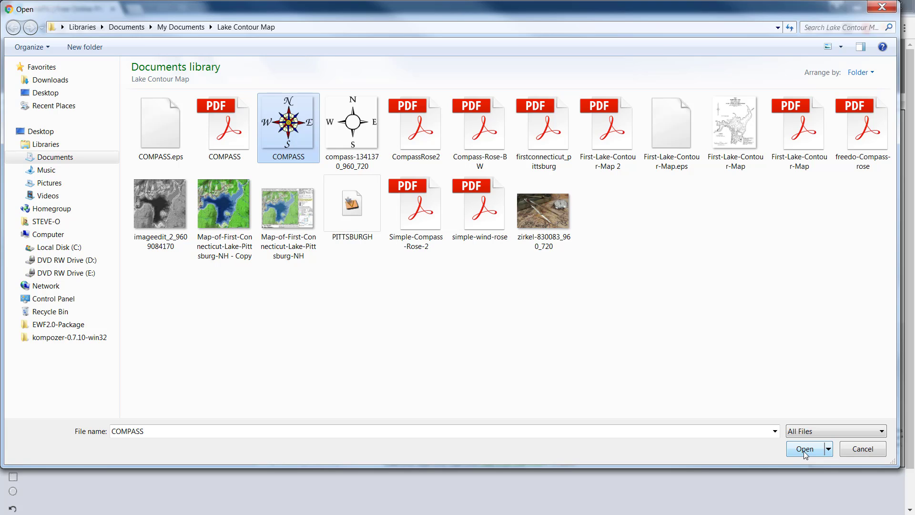
pyautogui.click(804, 451)
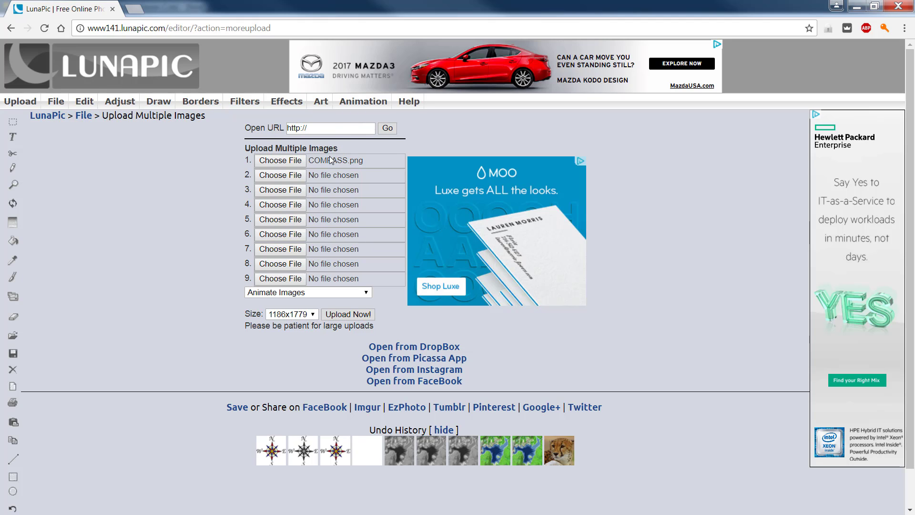
pyautogui.click(349, 315)
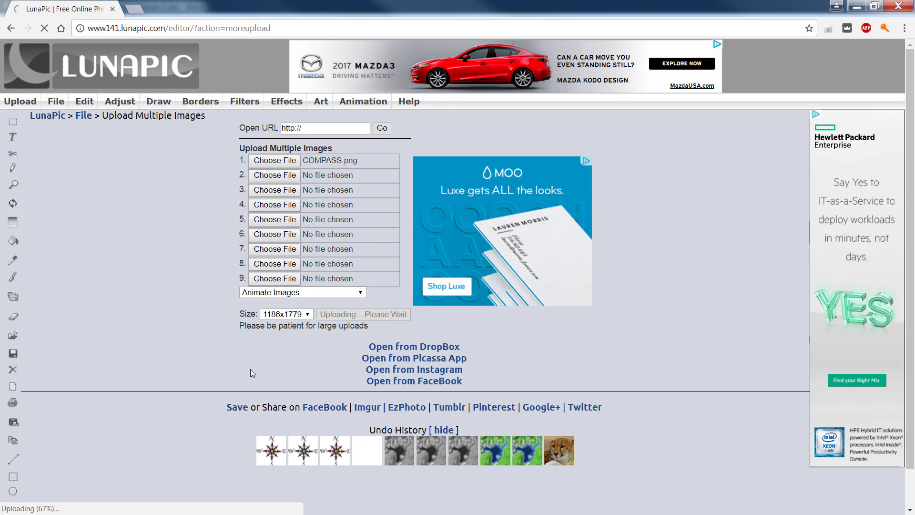
# - Convert the uploaded compass rose image with the Black and White filter
pyautogui.scroll(-7, 243, 358)
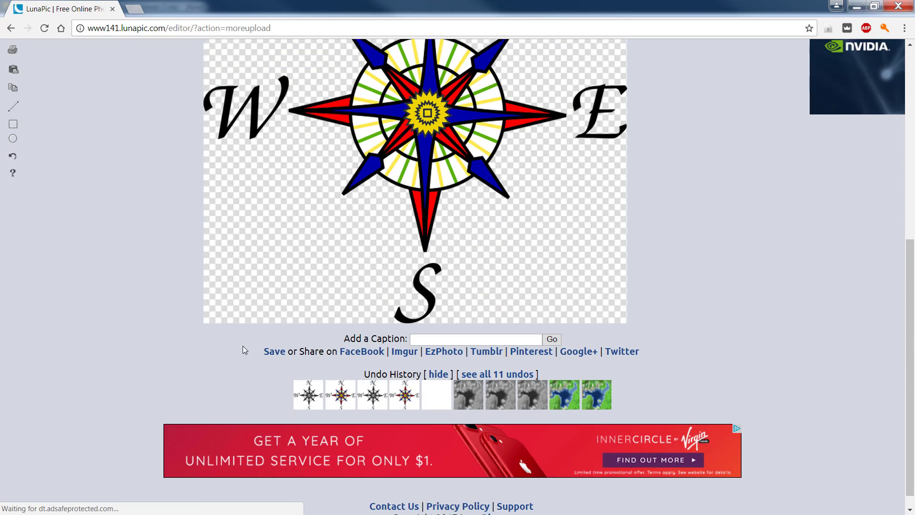
pyautogui.scroll(5, 242, 351)
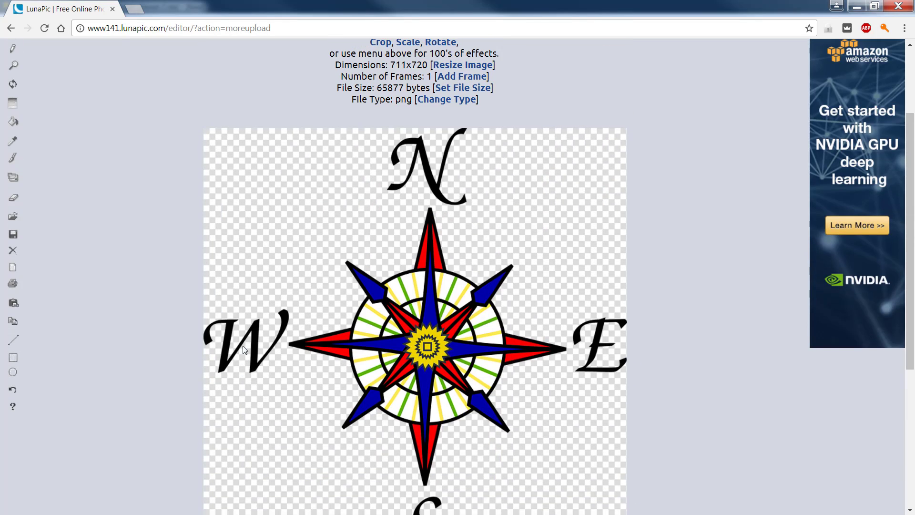
pyautogui.scroll(1, 242, 346)
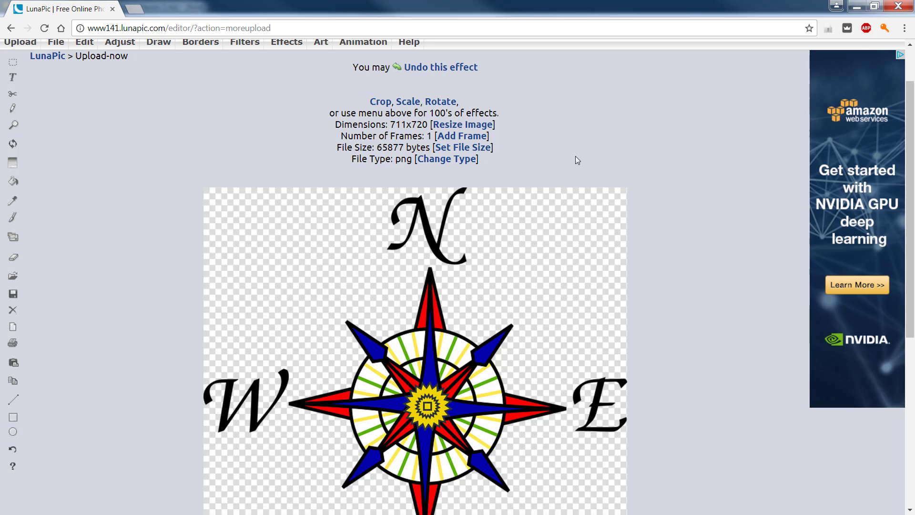
pyautogui.scroll(1, 567, 144)
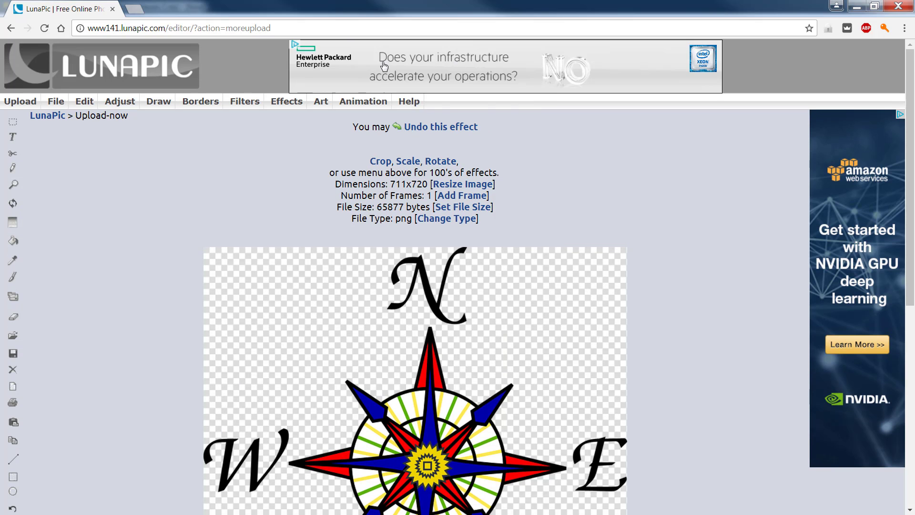
pyautogui.moveTo(233, 106)
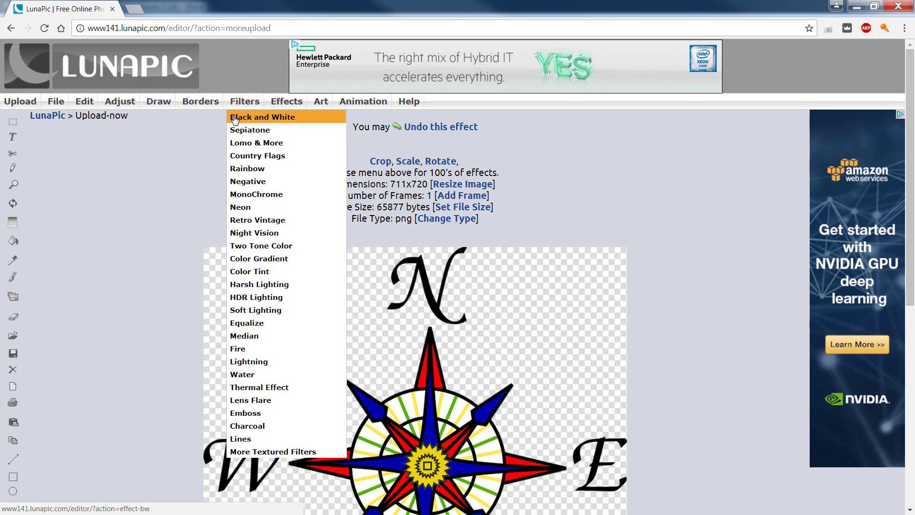
pyautogui.click(235, 119)
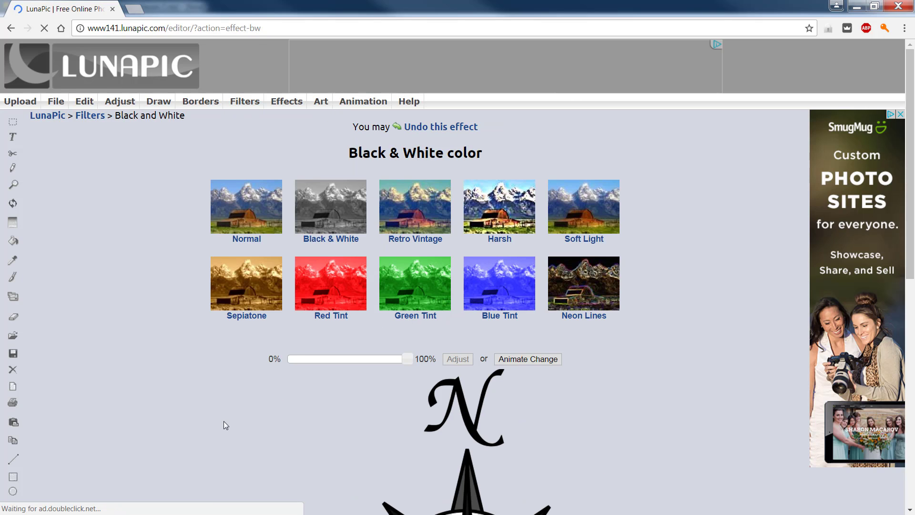
pyautogui.scroll(-7, 224, 421)
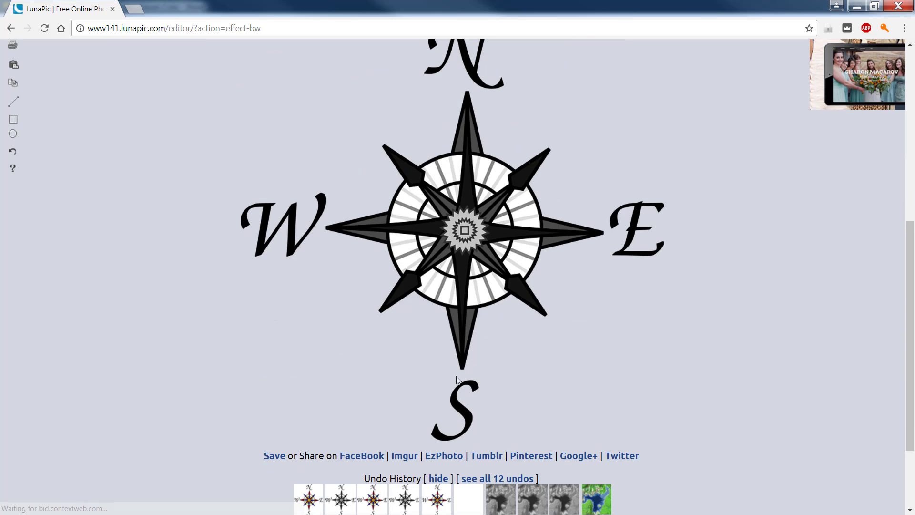
# - Open LunaPic's save format options, review the black-and-white compass rose, and close the browser to return to VCarve Pro
pyautogui.scroll(5, 471, 212)
pyautogui.scroll(3, 470, 211)
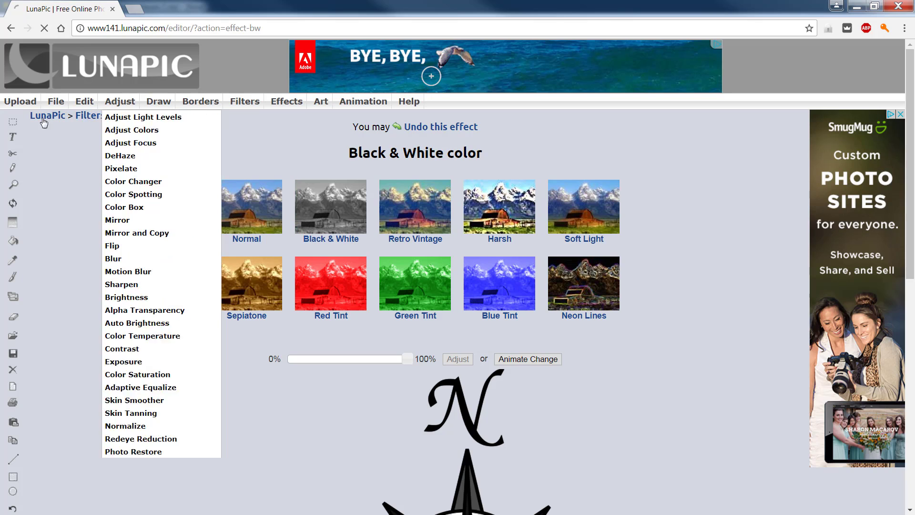
pyautogui.moveTo(56, 102)
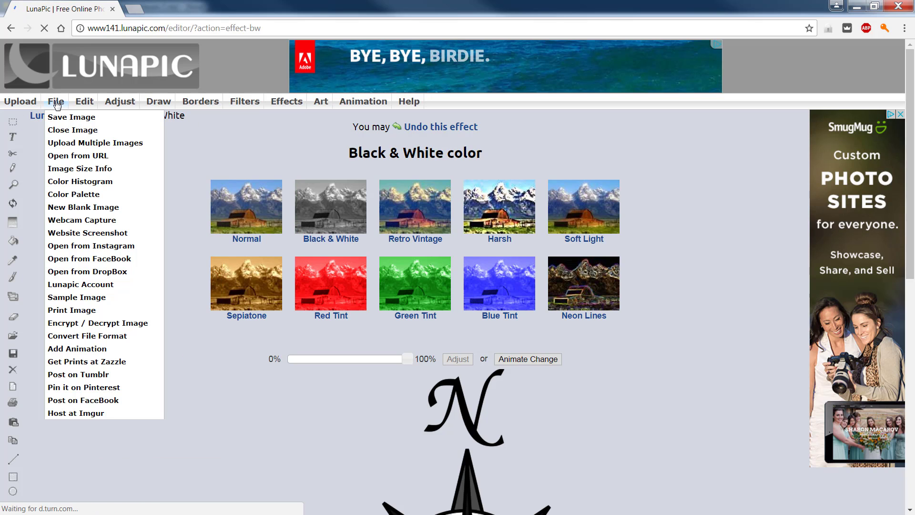
pyautogui.click(54, 118)
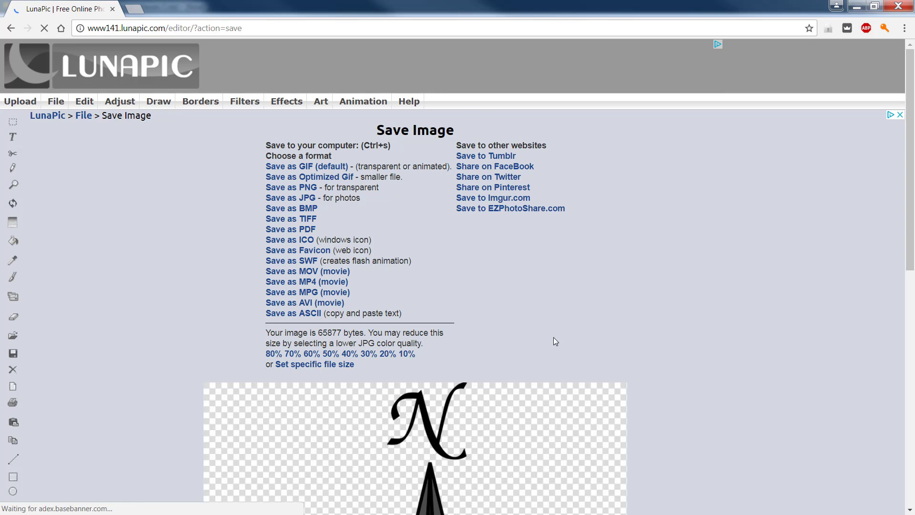
pyautogui.scroll(-7, 553, 337)
pyautogui.scroll(5, 550, 361)
pyautogui.scroll(2, 543, 343)
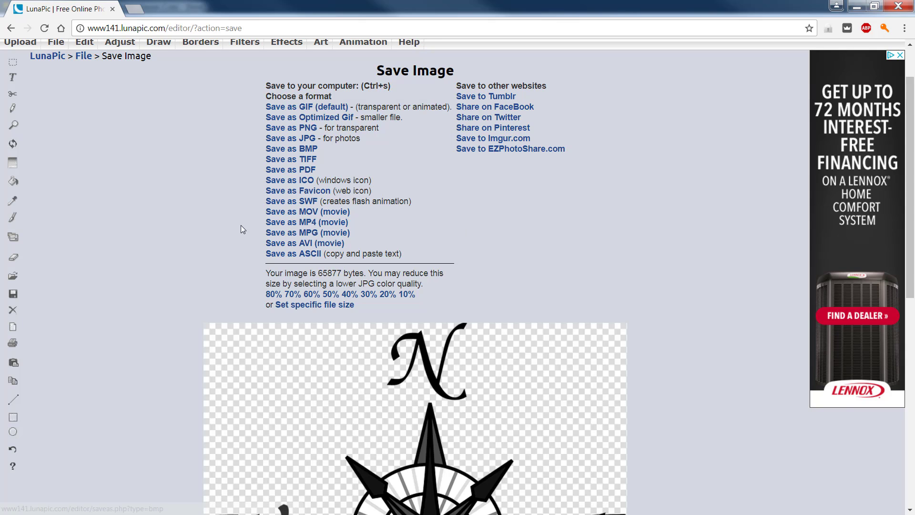
pyautogui.scroll(-5, 455, 345)
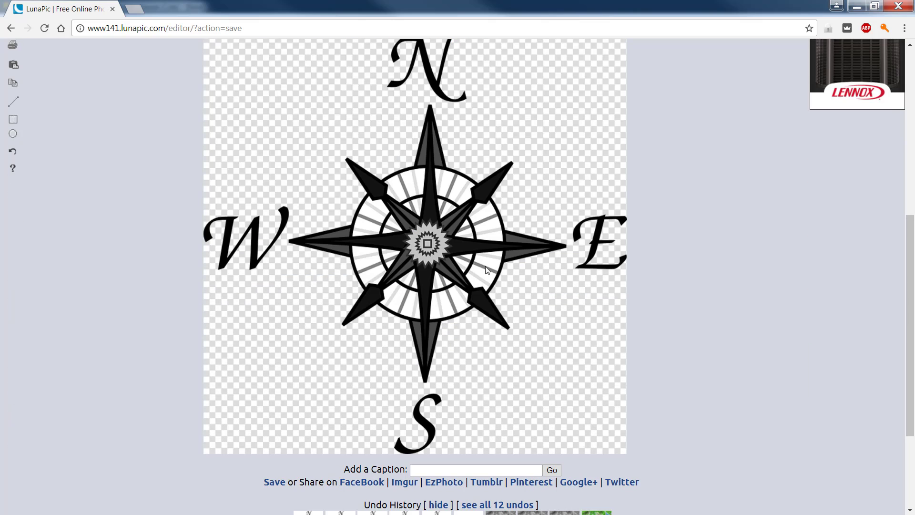
pyautogui.click(897, 4)
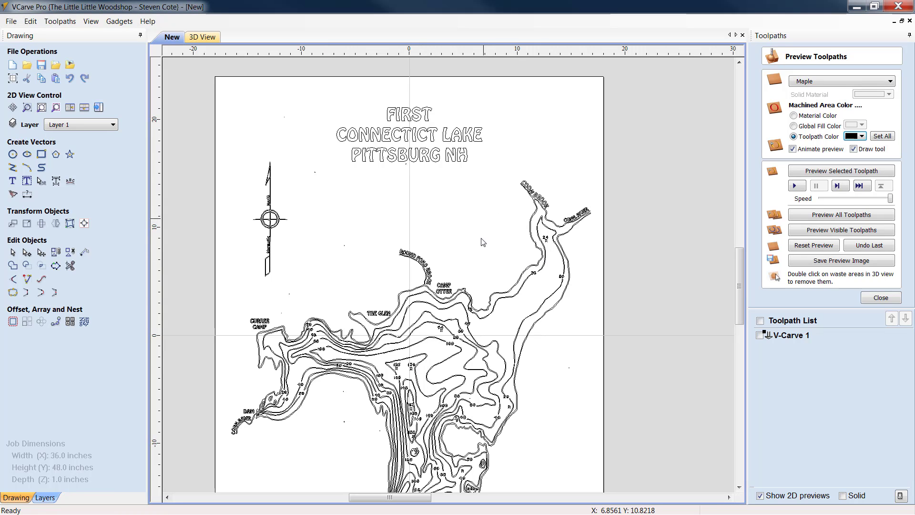
# - Examine the map around Camp Otter and the north arrow up close, selecting the arrow and clearing the selection
pyautogui.scroll(3, 454, 290)
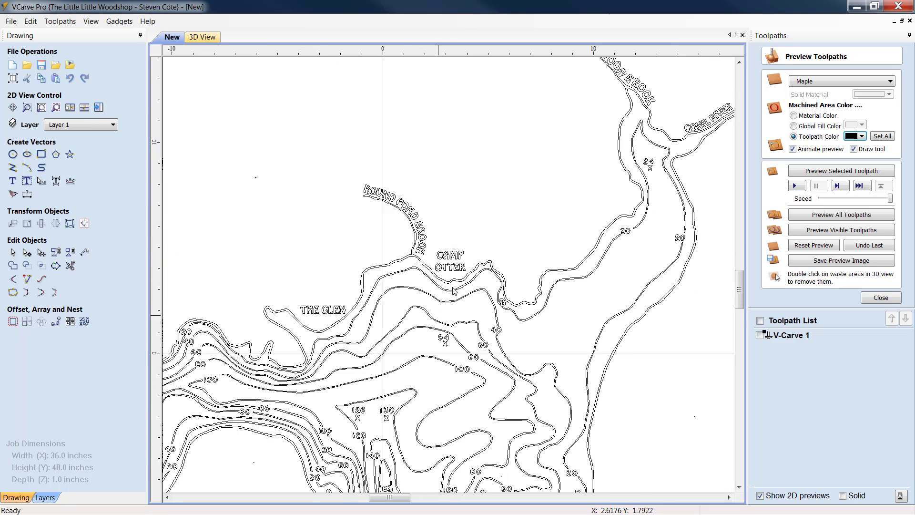
pyautogui.scroll(-5, 379, 316)
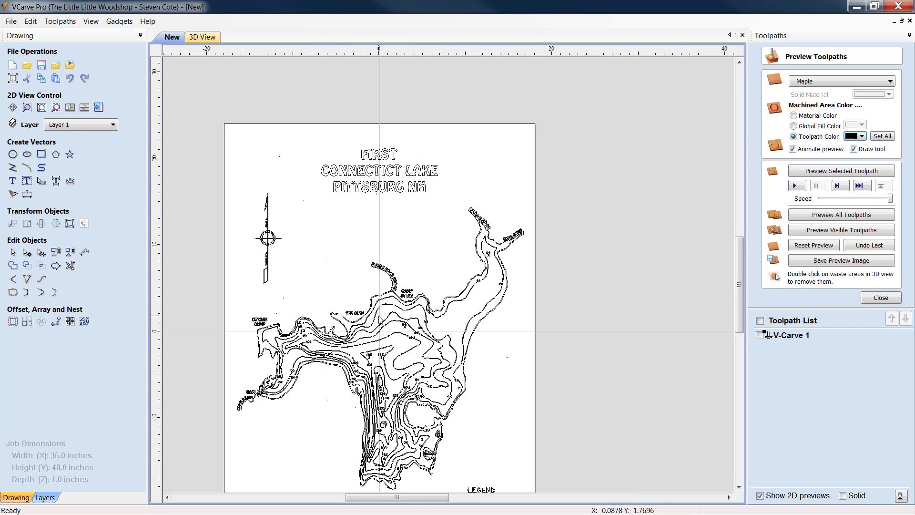
pyautogui.moveTo(310, 300); pyautogui.dragTo(256, 179)
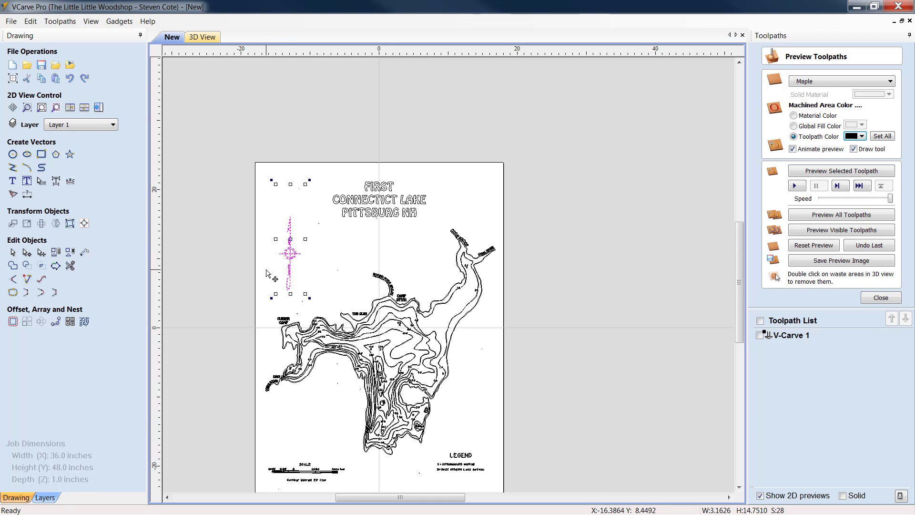
pyautogui.scroll(5, 266, 274)
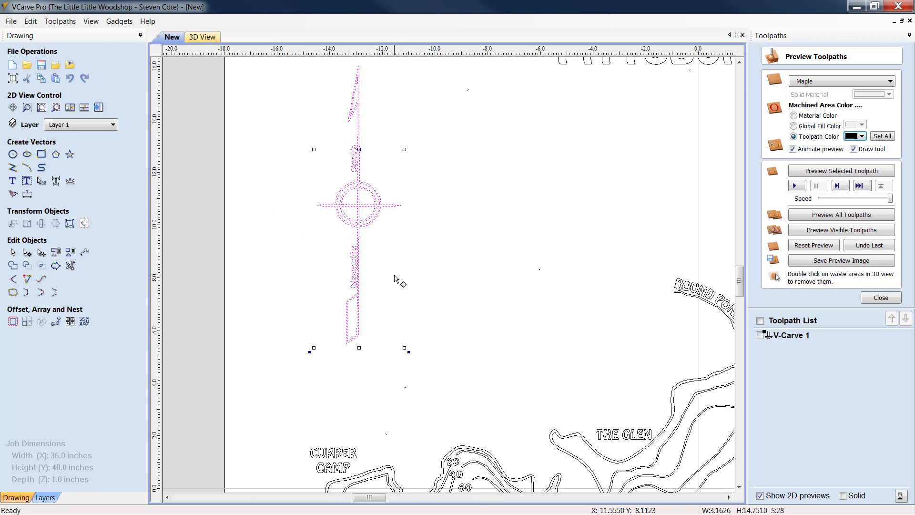
pyautogui.click(423, 267)
pyautogui.scroll(-3, 423, 267)
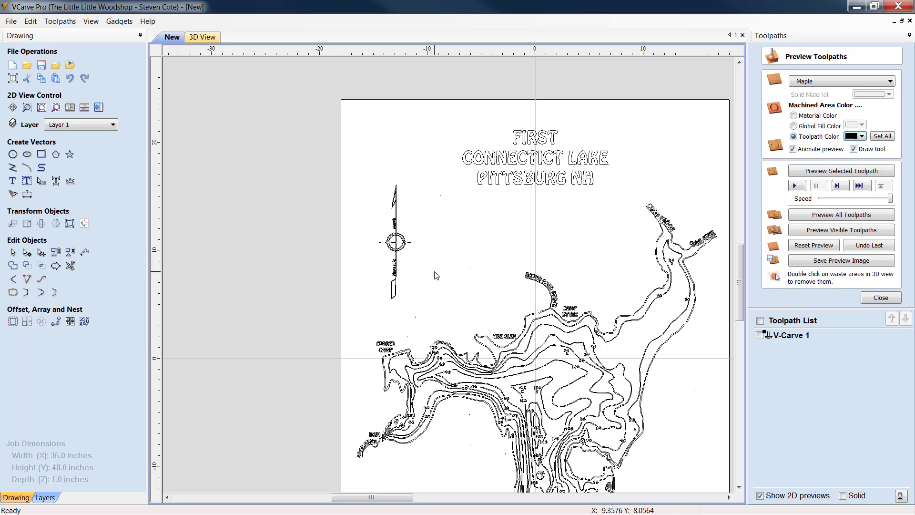
# - Import the simple-wind-rose PDF as vectors and place the compass rose between the north arrow and Round Pond Brook
pyautogui.click(729, 498)
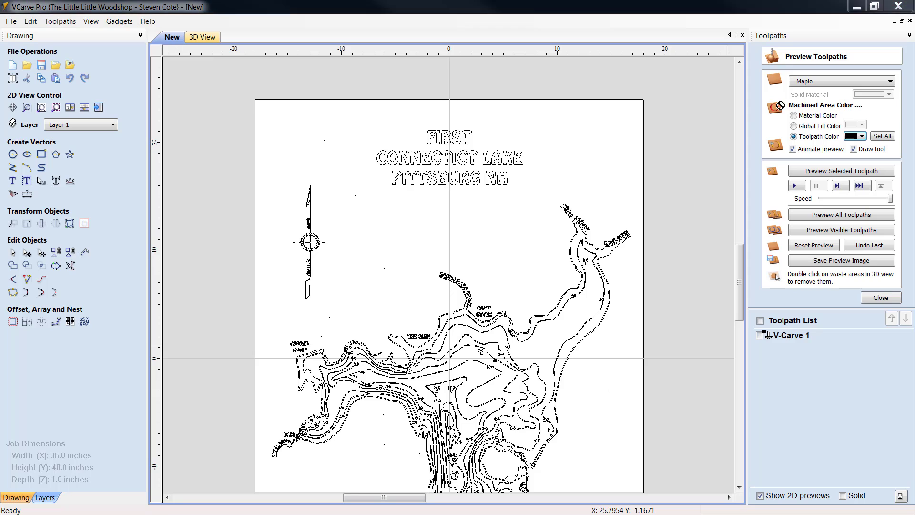
pyautogui.moveTo(779, 105); pyautogui.dragTo(407, 252)
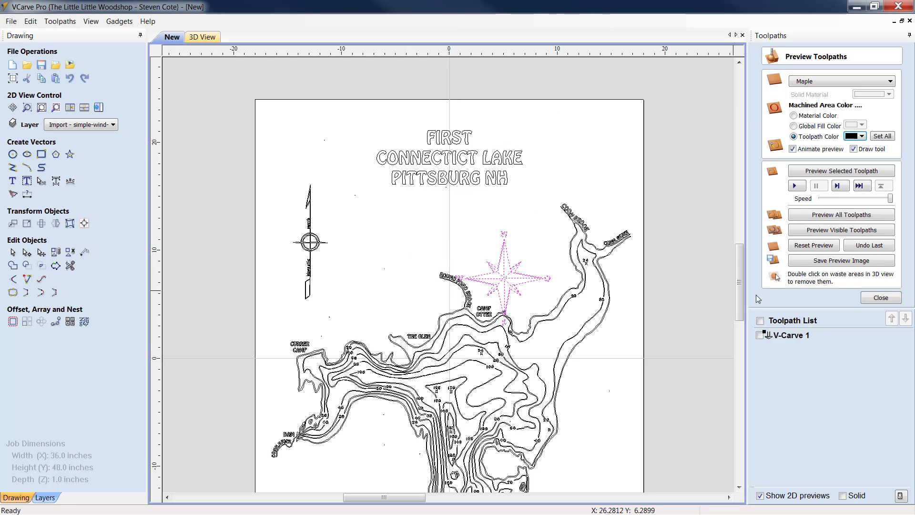
pyautogui.moveTo(513, 280); pyautogui.dragTo(393, 251)
pyautogui.click(346, 309)
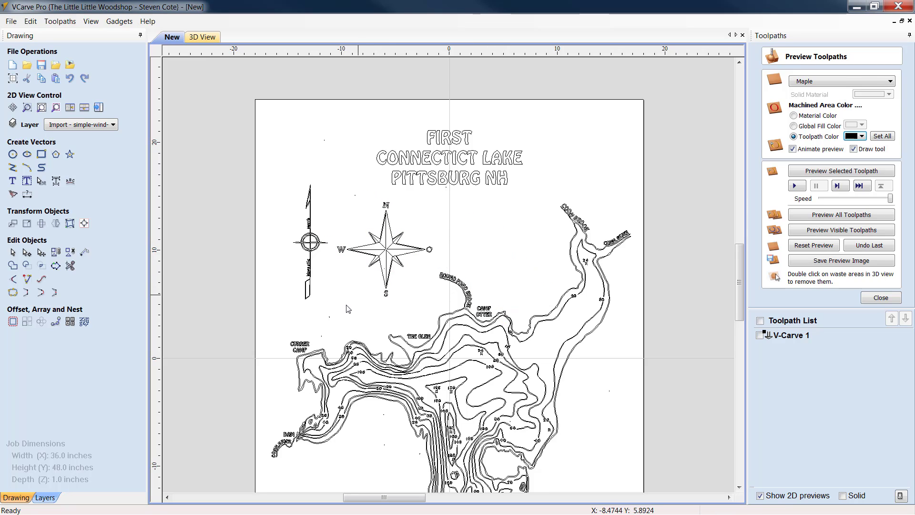
# - Delete the original north arrow with its circle and lettering, leaving the compass rose's W out of the selection
pyautogui.moveTo(340, 305); pyautogui.dragTo(270, 181)
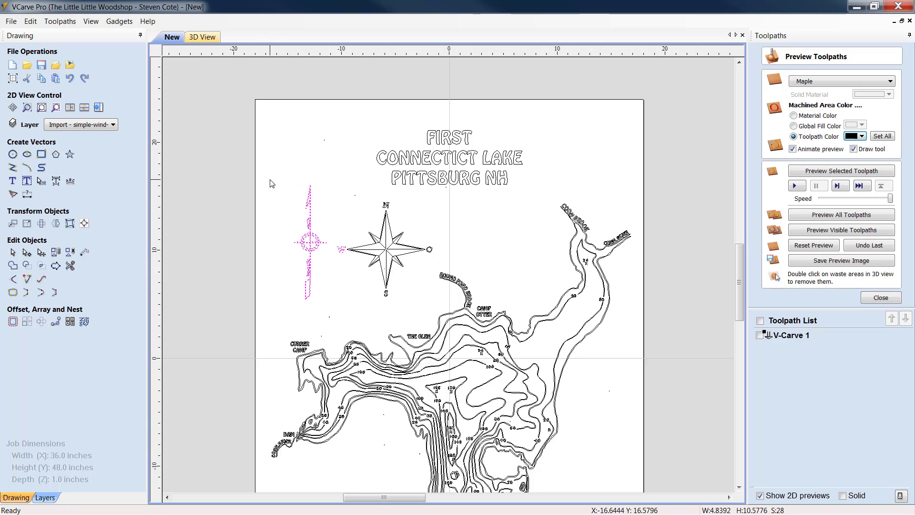
pyautogui.keyDown('shift'); pyautogui.click(342, 249); pyautogui.keyUp('shift')
pyautogui.press('Delete')
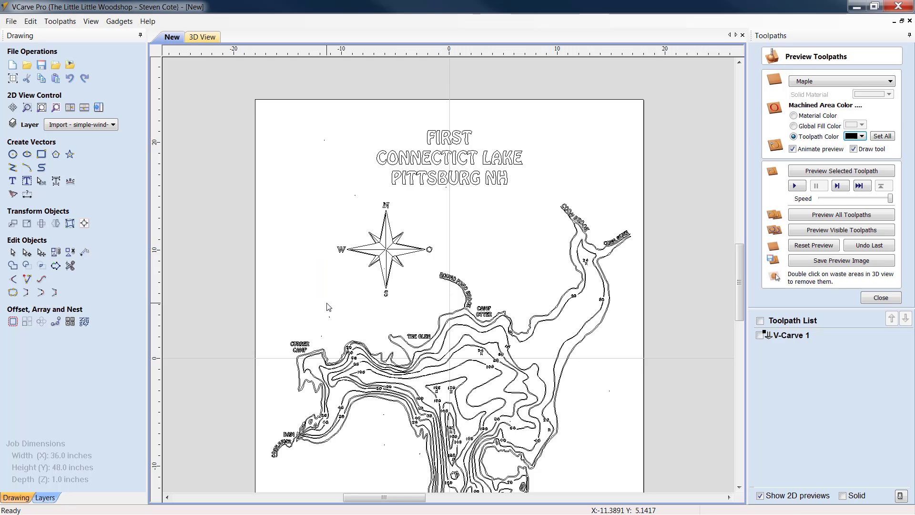
# - Move the whole compass rose with its letters west into the open area above Currer Camp and inspect it
pyautogui.moveTo(379, 277); pyautogui.dragTo(321, 200)
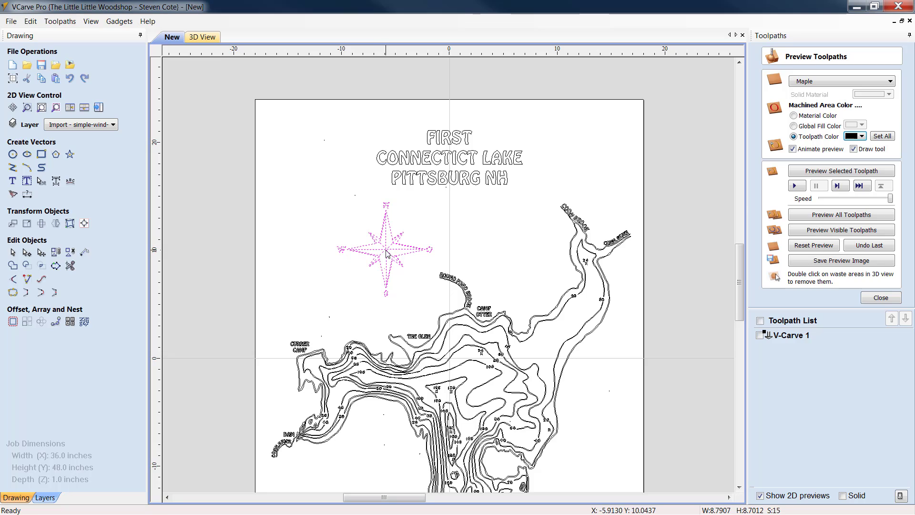
pyautogui.moveTo(387, 244); pyautogui.dragTo(328, 247)
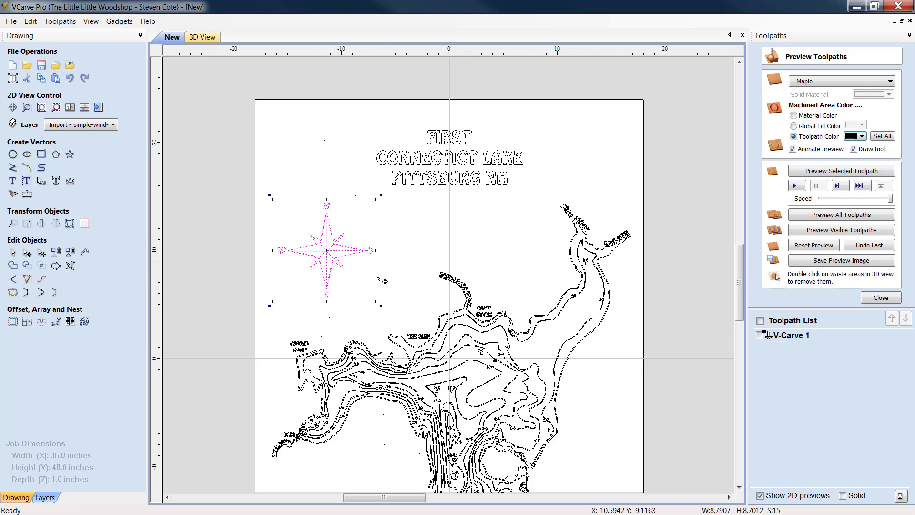
pyautogui.click(398, 298)
pyautogui.scroll(5, 298, 242)
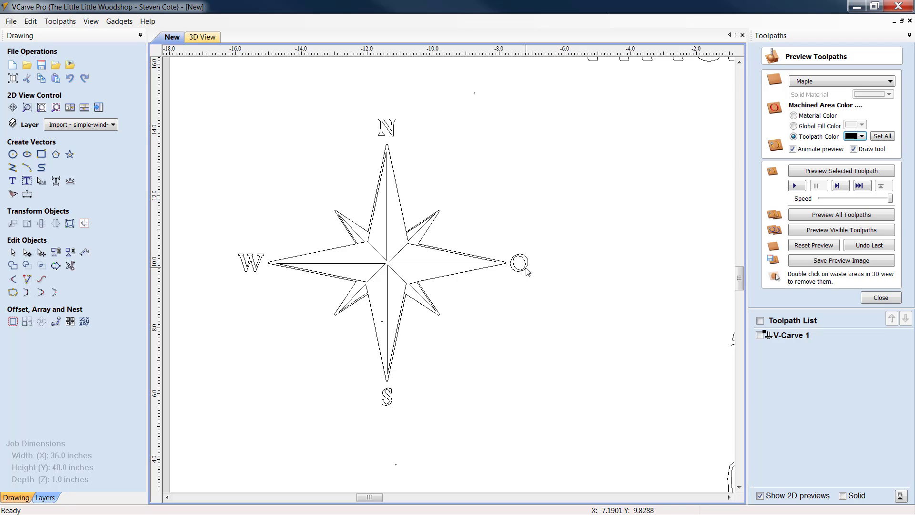
pyautogui.scroll(-2, 518, 262)
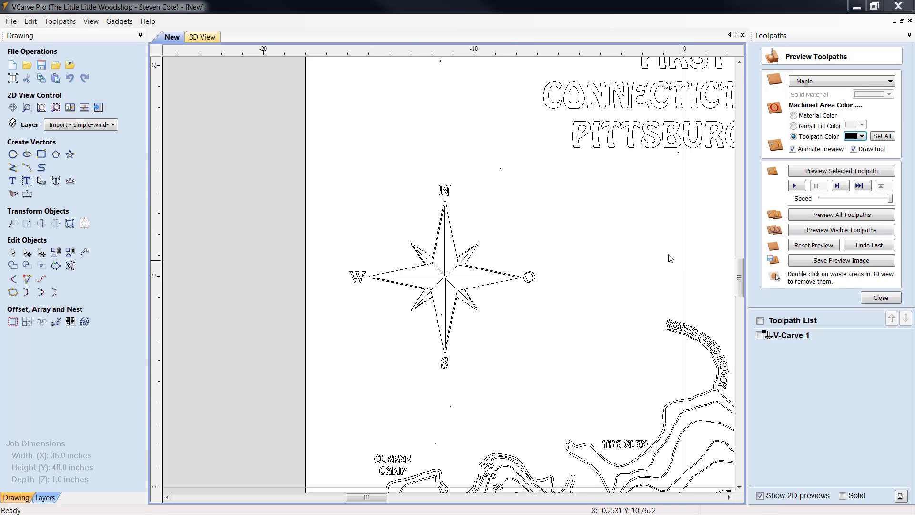
# - Delete the compass rose's O and create a centred letter E in Iskoola Pota with a text height of 0.5284 inches
pyautogui.click(529, 279)
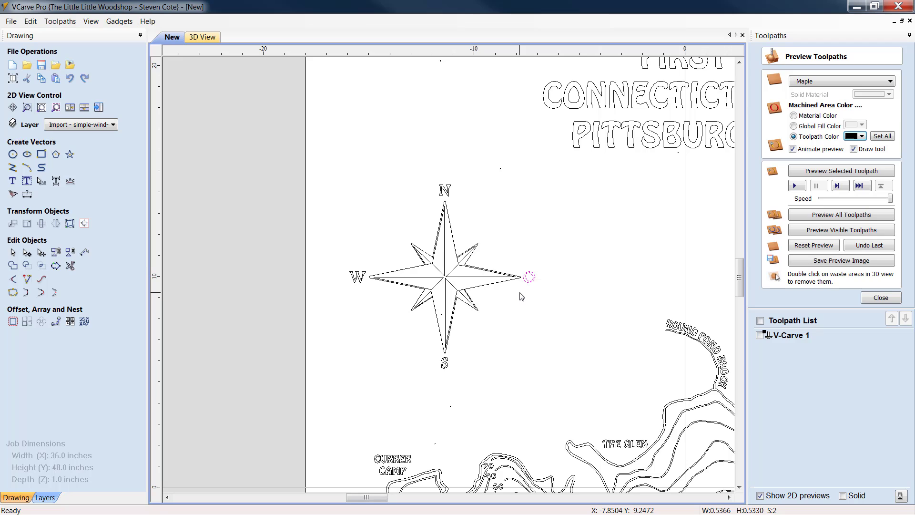
pyautogui.press('Delete')
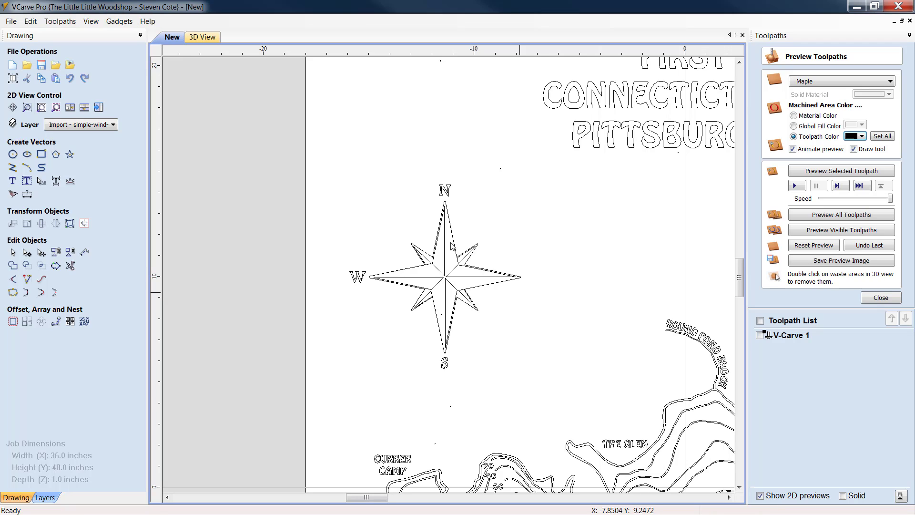
pyautogui.click(12, 181)
pyautogui.click(125, 192)
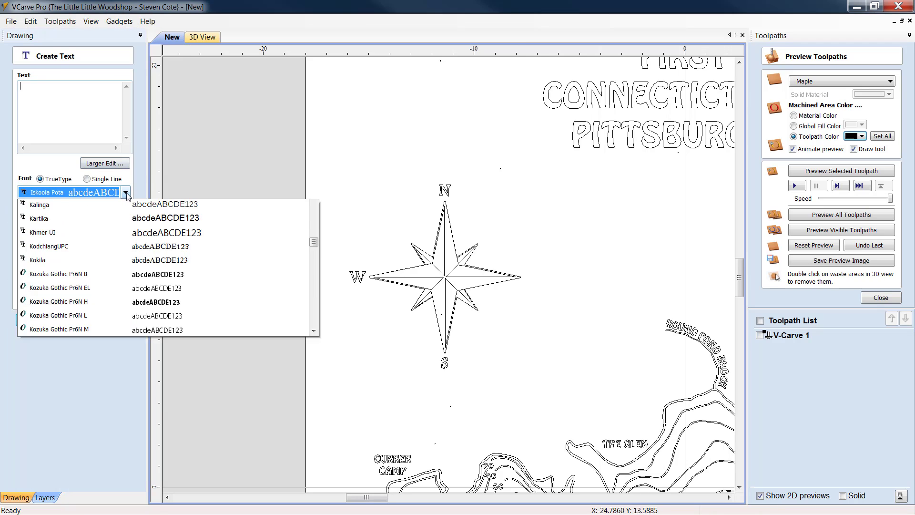
pyautogui.scroll(2, 120, 268)
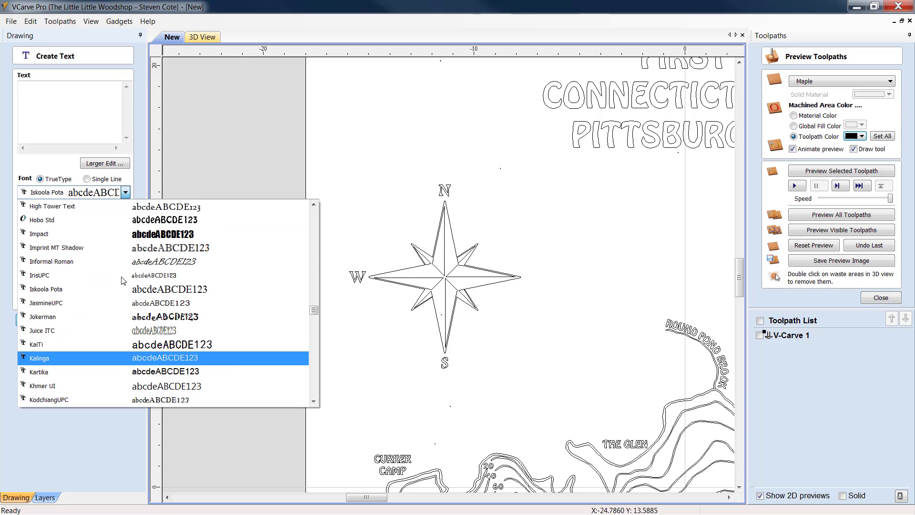
pyautogui.scroll(2, 122, 286)
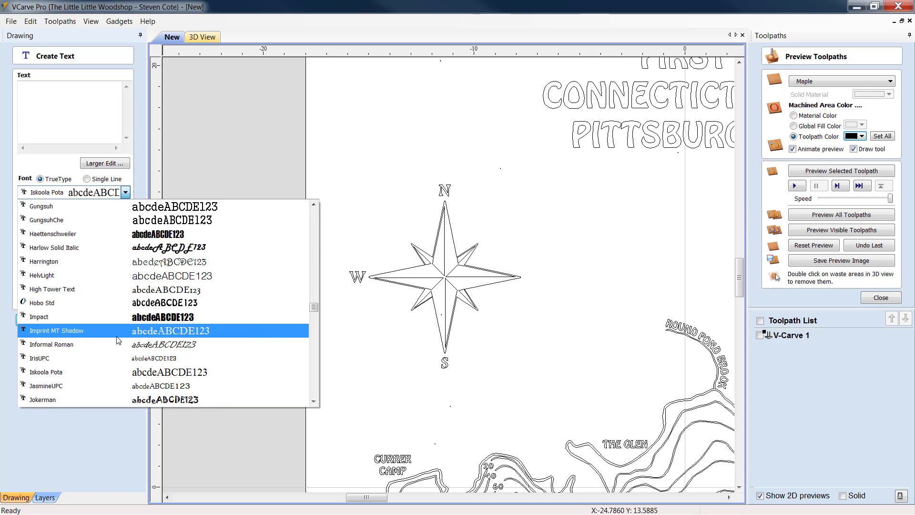
pyautogui.scroll(-1, 119, 340)
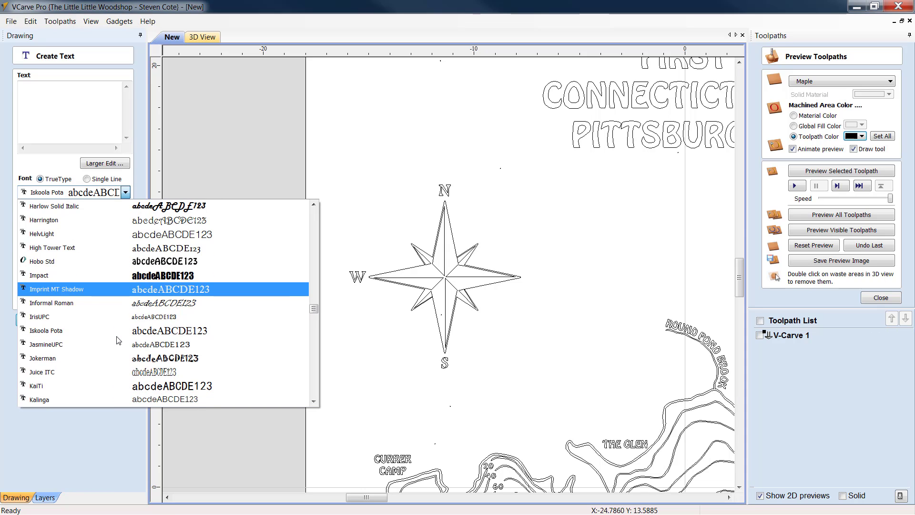
pyautogui.click(145, 335)
pyautogui.click(41, 94)
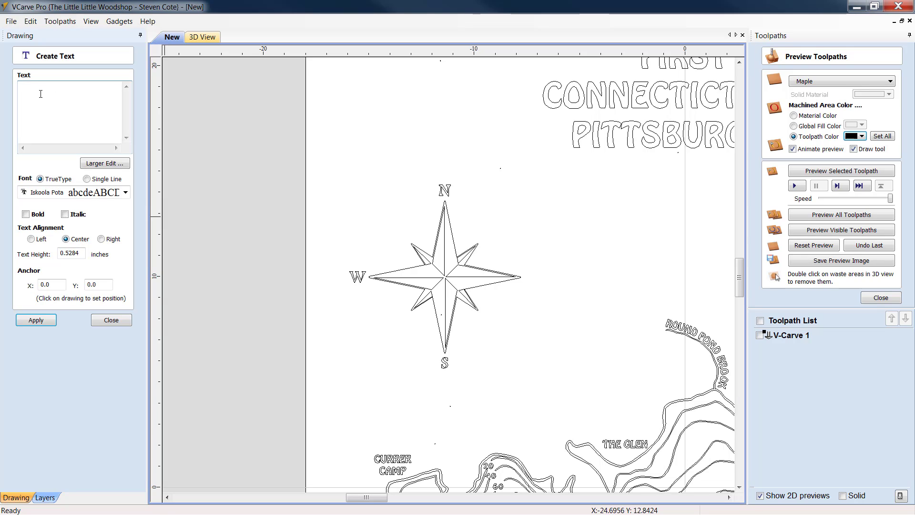
pyautogui.click(49, 322)
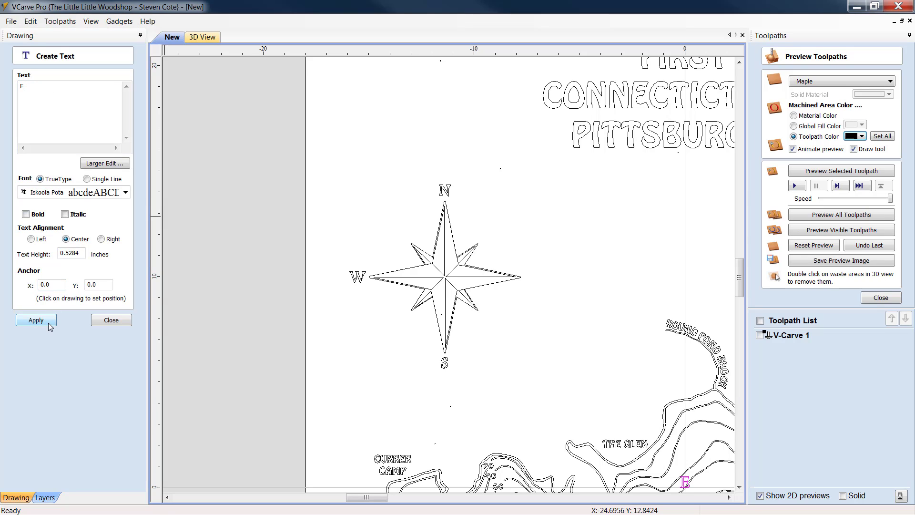
pyautogui.click(114, 321)
# - Move the letter E beside the compass rose's east point, align it with the tip, and clear the selection
pyautogui.scroll(-3, 414, 370)
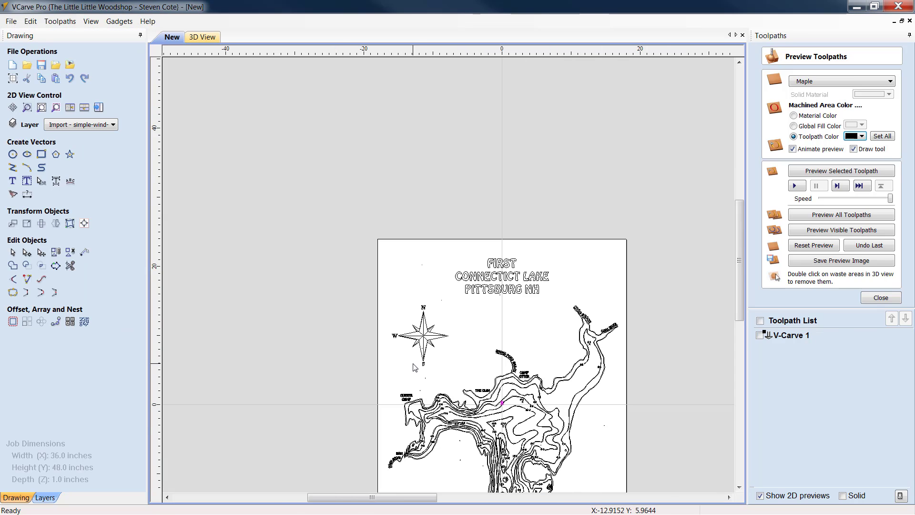
pyautogui.scroll(3, 547, 386)
pyautogui.click(547, 386)
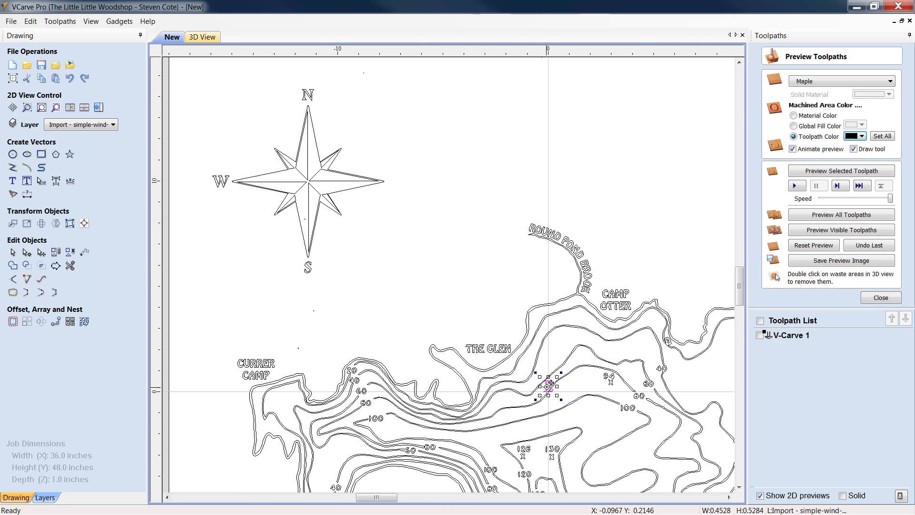
pyautogui.moveTo(548, 385); pyautogui.dragTo(393, 179)
pyautogui.scroll(3, 392, 162)
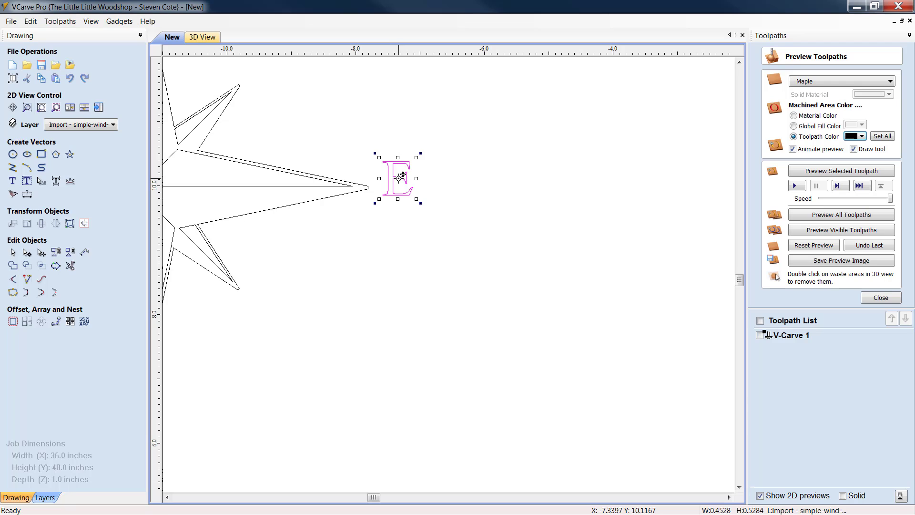
pyautogui.click(399, 181)
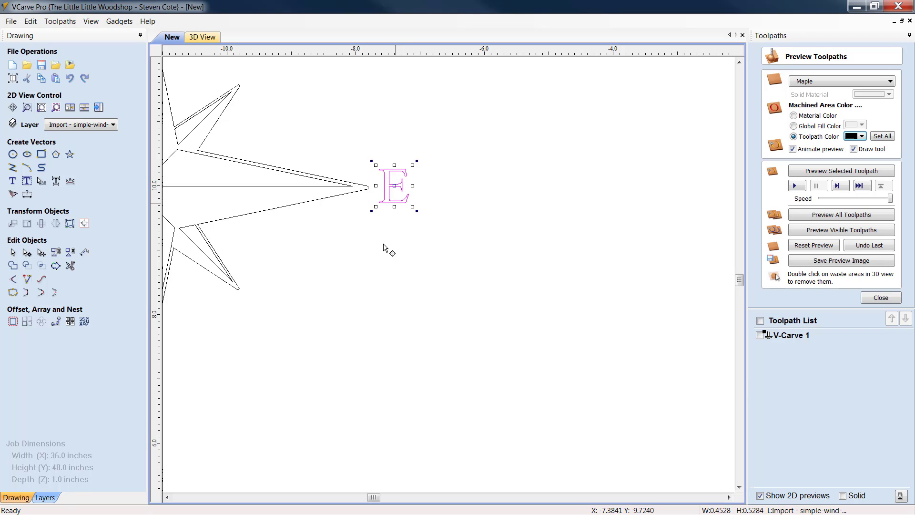
pyautogui.scroll(-2, 370, 270)
pyautogui.scroll(-4, 365, 269)
pyautogui.scroll(4, 220, 287)
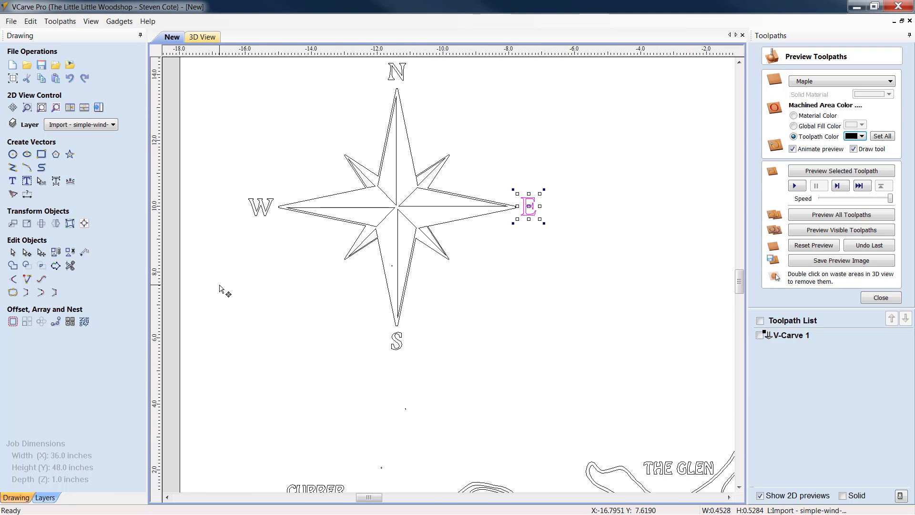
pyautogui.click(307, 296)
pyautogui.scroll(-3, 341, 379)
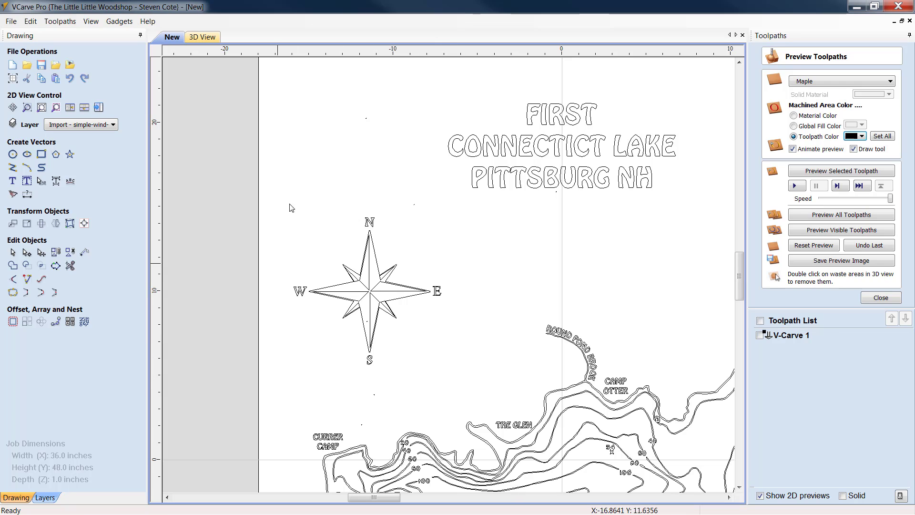
pyautogui.scroll(-2, 557, 422)
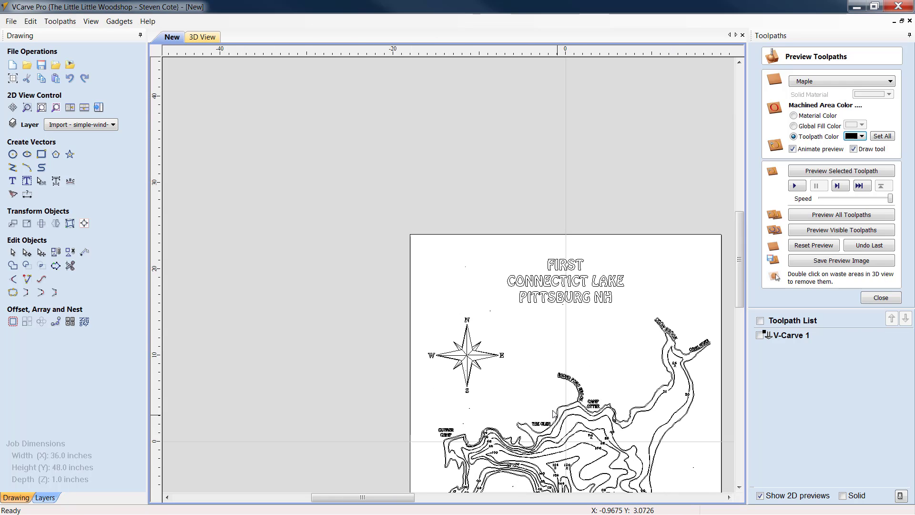
# - Examine the lake's contour lines and depth numbers up close, from Camp Otter down to the southern shore
pyautogui.click(725, 496)
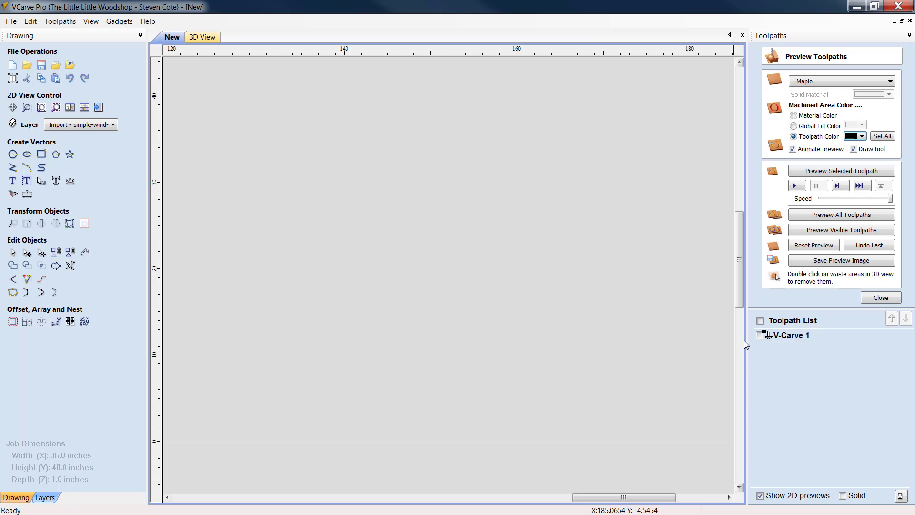
pyautogui.click(12, 107)
pyautogui.moveTo(345, 315); pyautogui.dragTo(624, 207)
pyautogui.moveTo(357, 379); pyautogui.dragTo(514, 377)
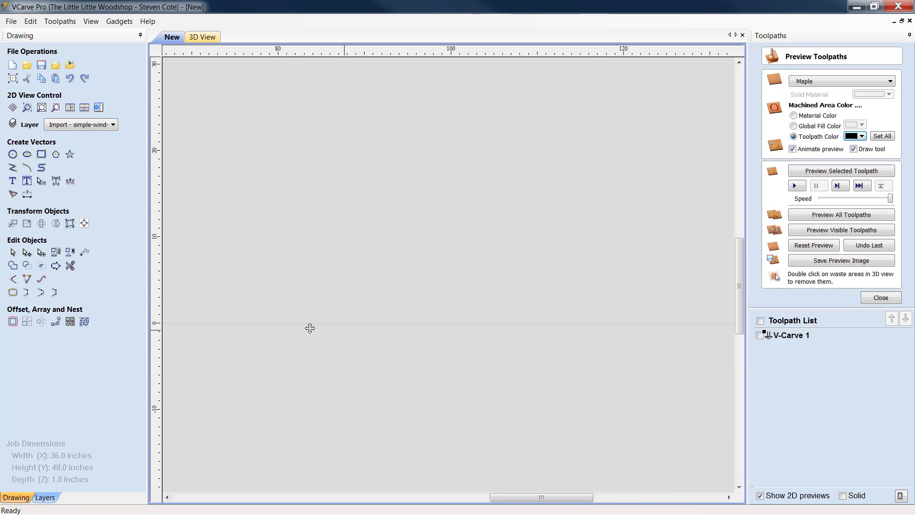
pyautogui.moveTo(310, 327); pyautogui.dragTo(586, 293)
pyautogui.moveTo(329, 330); pyautogui.dragTo(667, 272)
pyautogui.scroll(3, 479, 289)
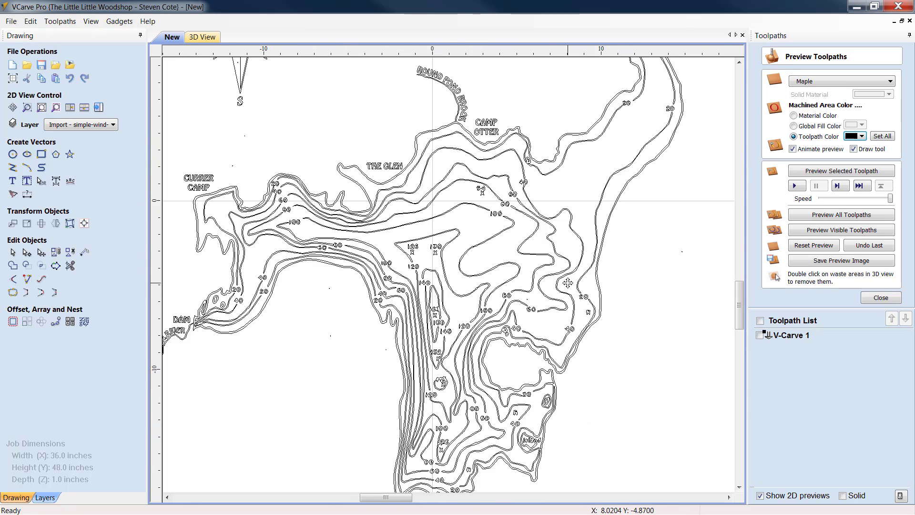
pyautogui.scroll(3, 513, 480)
pyautogui.scroll(1, 547, 491)
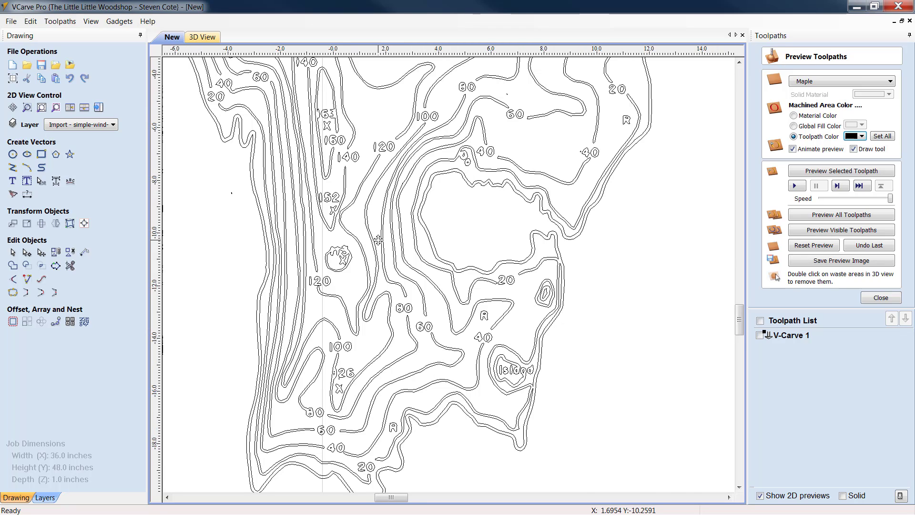
pyautogui.scroll(-3, 401, 184)
pyautogui.moveTo(548, 313); pyautogui.dragTo(426, 289, button='middle')
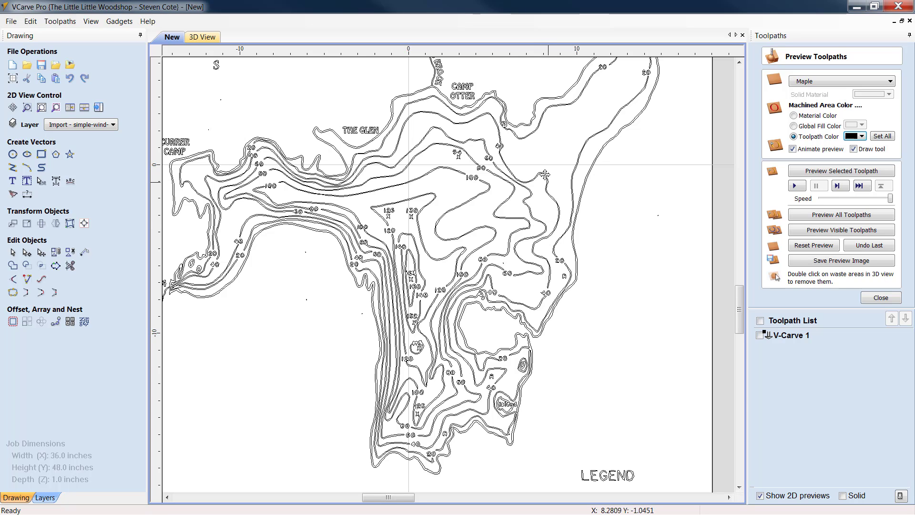
pyautogui.scroll(2, 424, 288)
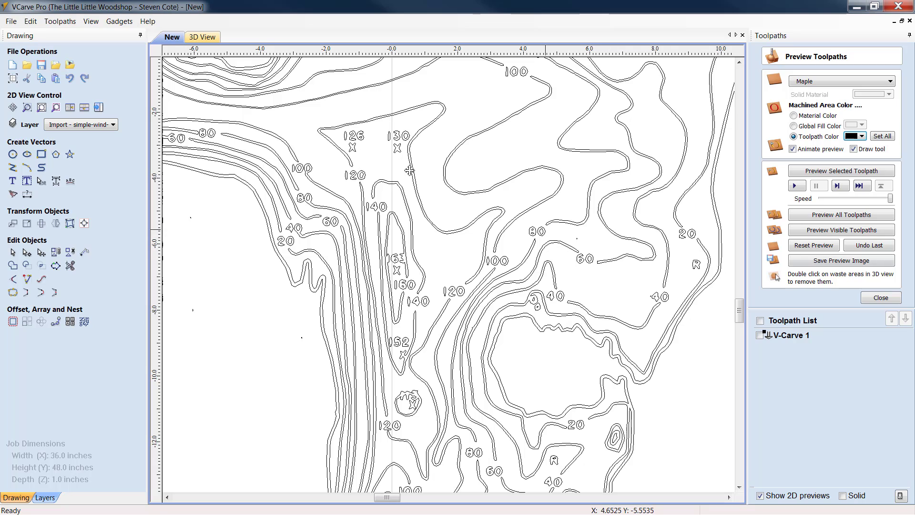
# - Delete the depth numbers along the lake's contour lines, including the 80 north of the large bay
pyautogui.click(10, 253)
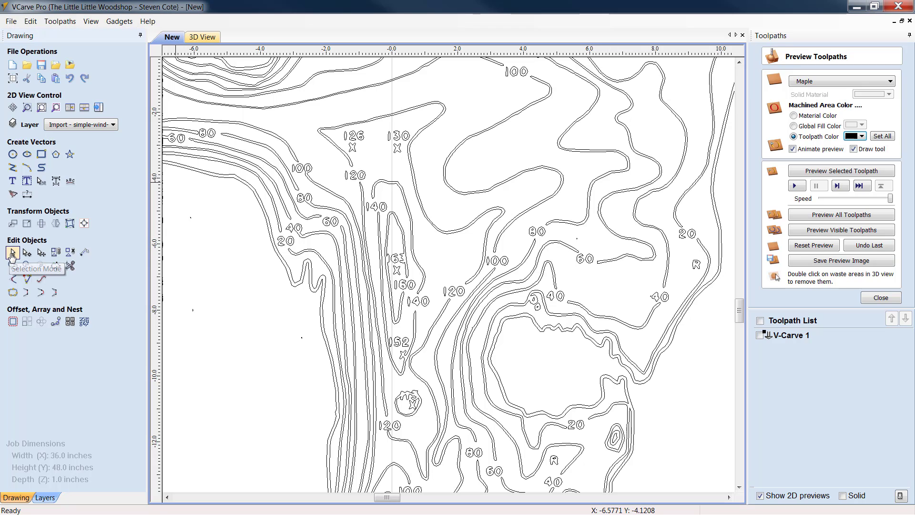
pyautogui.click(547, 233)
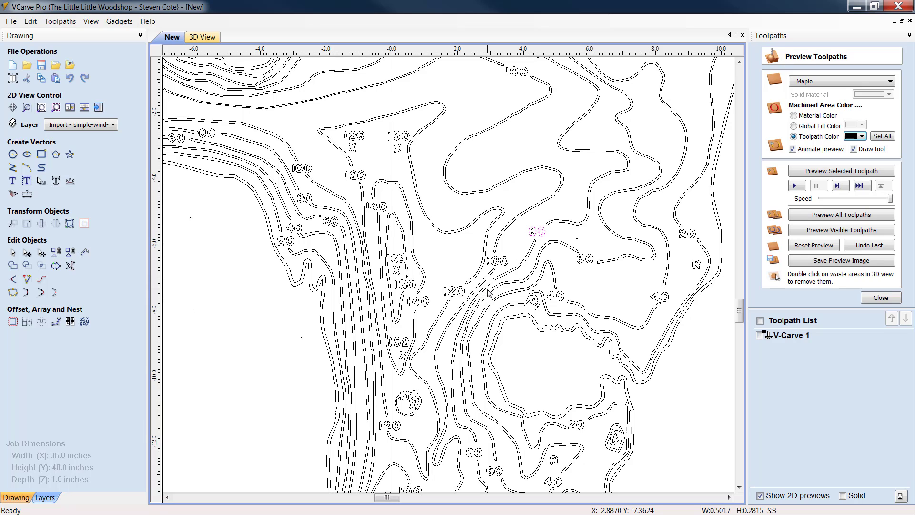
pyautogui.press('Delete')
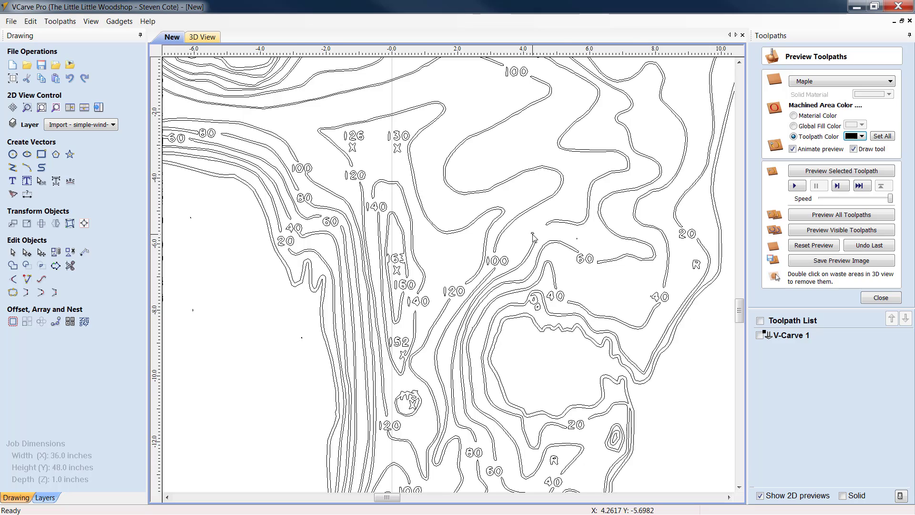
pyautogui.scroll(-3, 534, 237)
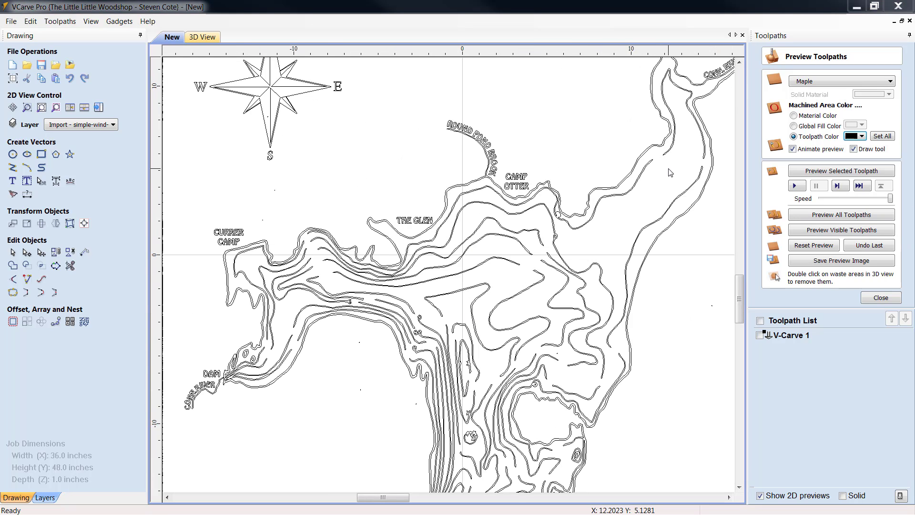
# - Examine the innermost contour below Coon Brook and Conn. River and measure its gap to the eastern shoreline
pyautogui.click(674, 147)
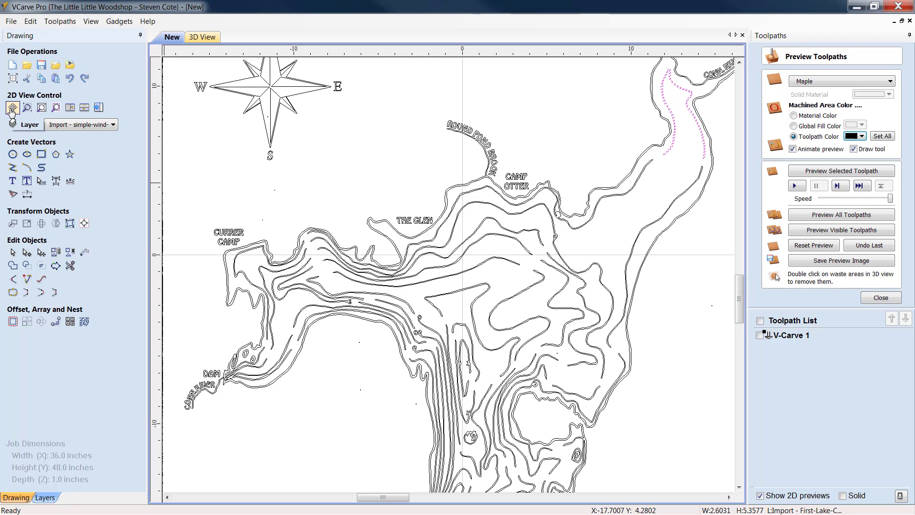
pyautogui.moveTo(596, 146); pyautogui.dragTo(438, 247)
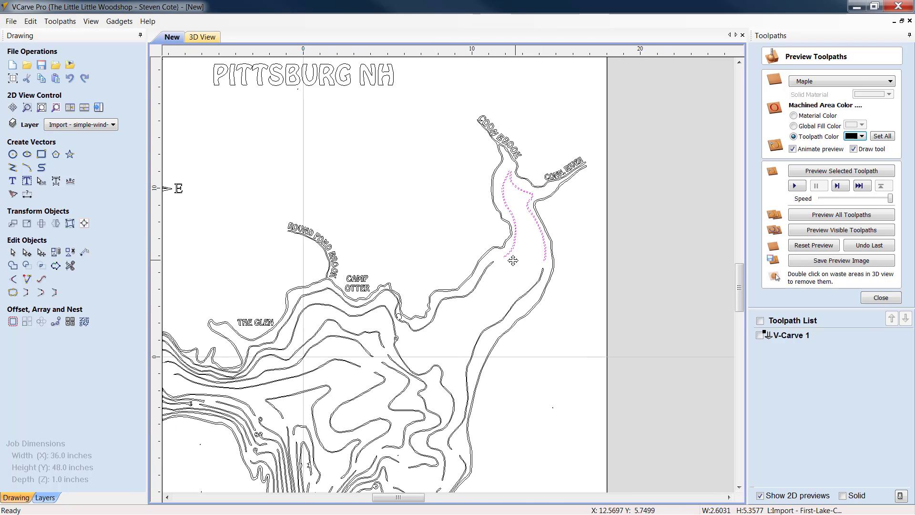
pyautogui.scroll(3, 514, 258)
pyautogui.scroll(3, 514, 258)
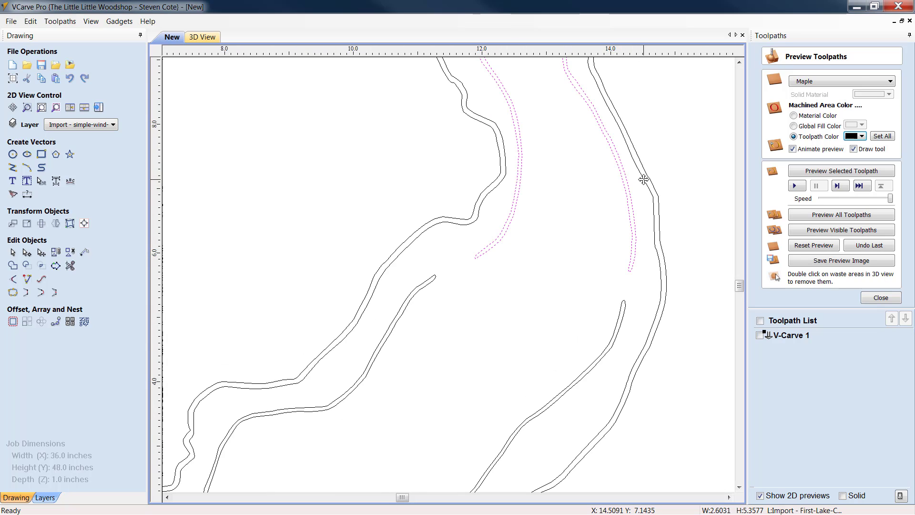
pyautogui.moveTo(571, 153); pyautogui.dragTo(484, 410)
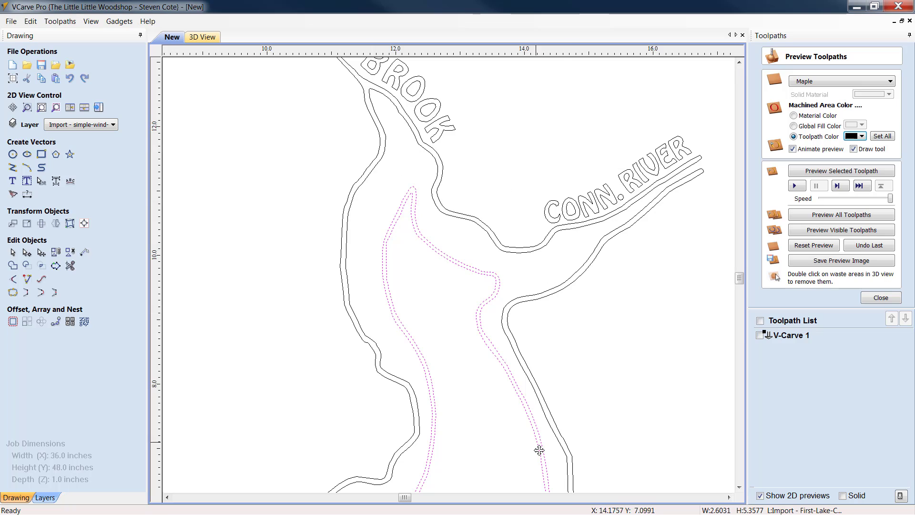
pyautogui.moveTo(520, 403)
pyautogui.mouseDown()
pyautogui.moveTo(577, 288)
pyautogui.moveTo(588, 195)
pyautogui.mouseUp()
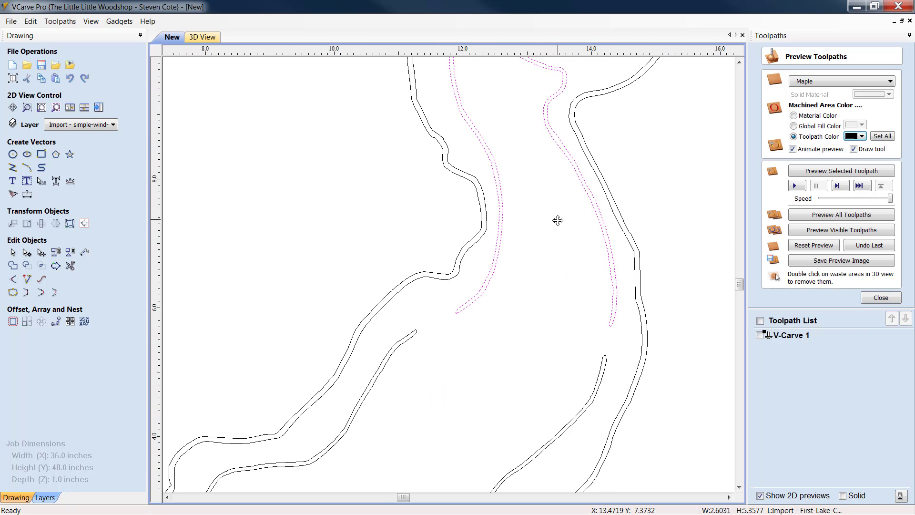
pyautogui.click(84, 254)
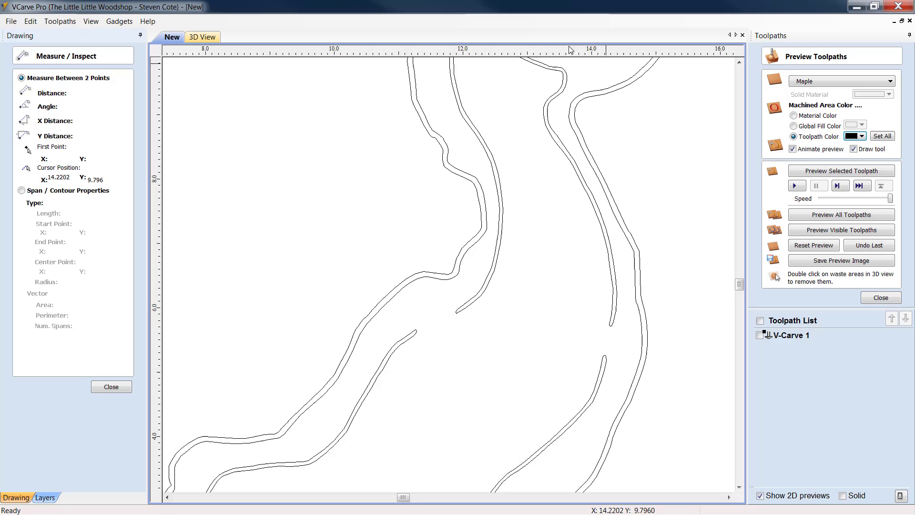
pyautogui.moveTo(587, 160)
pyautogui.mouseDown()
pyautogui.moveTo(579, 171)
pyautogui.moveTo(578, 161)
pyautogui.mouseUp()
pyautogui.click(576, 165)
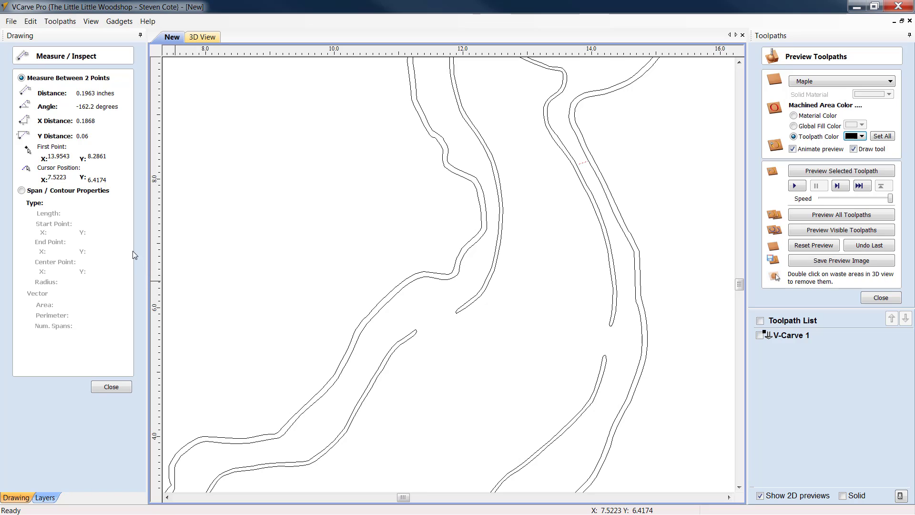
pyautogui.scroll(-3, 327, 253)
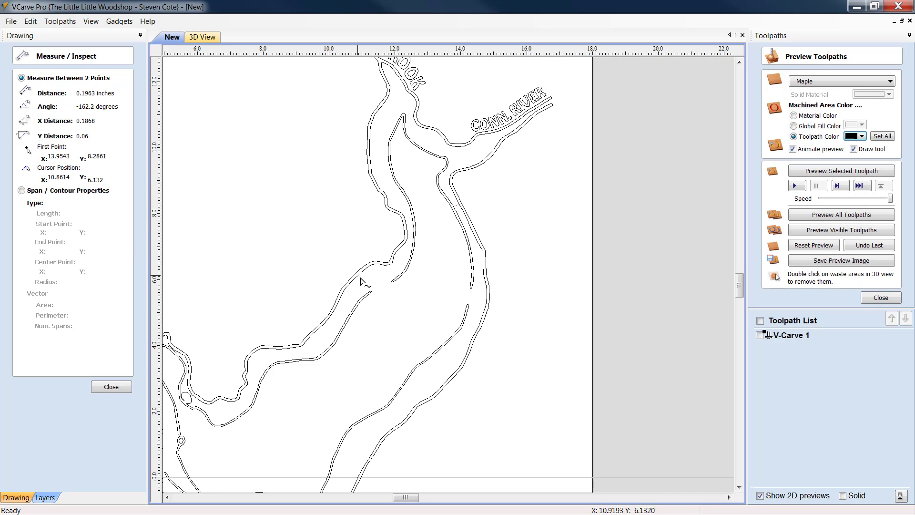
pyautogui.moveTo(356, 314); pyautogui.dragTo(346, 323)
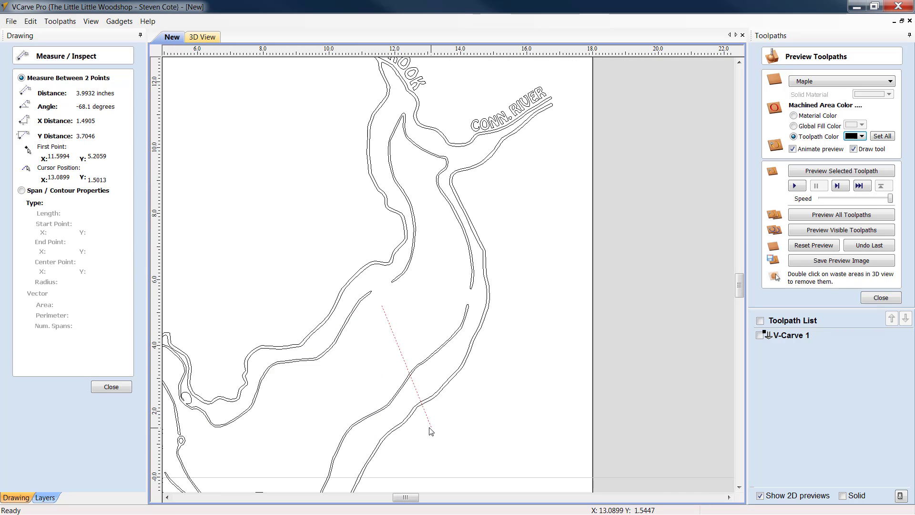
pyautogui.press('Escape')
pyautogui.moveTo(413, 497); pyautogui.dragTo(390, 497)
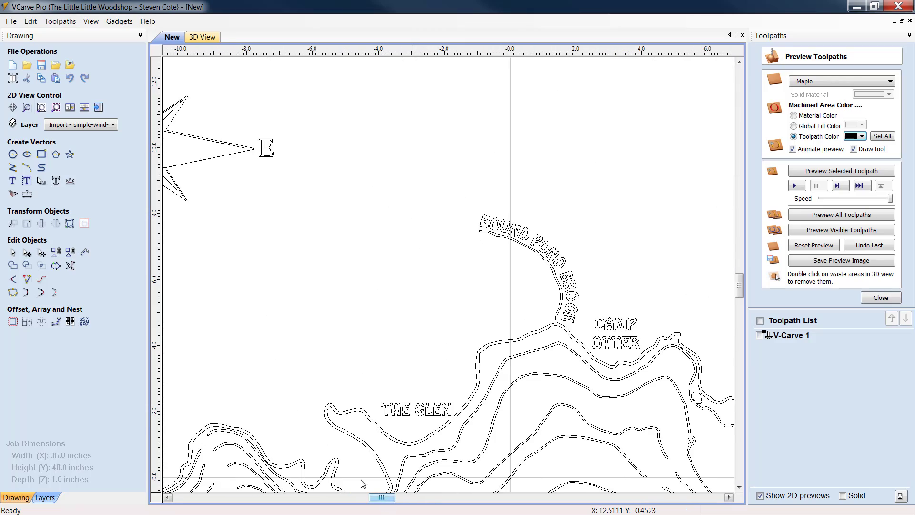
# - Examine the spacing of the lake's contour lines from The Glen past Camp Otter to the narrow arm below Coon Brook
pyautogui.moveTo(741, 284); pyautogui.dragTo(742, 296)
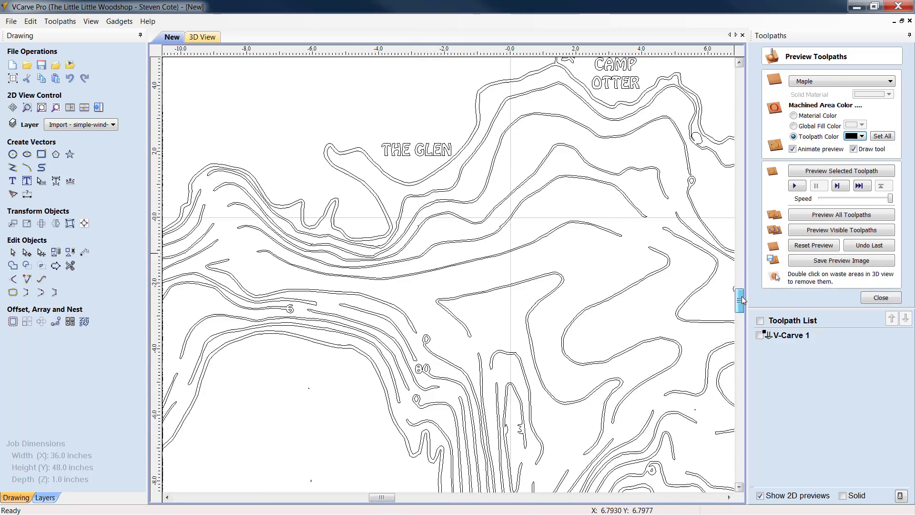
pyautogui.scroll(3, 222, 183)
pyautogui.scroll(3, 223, 186)
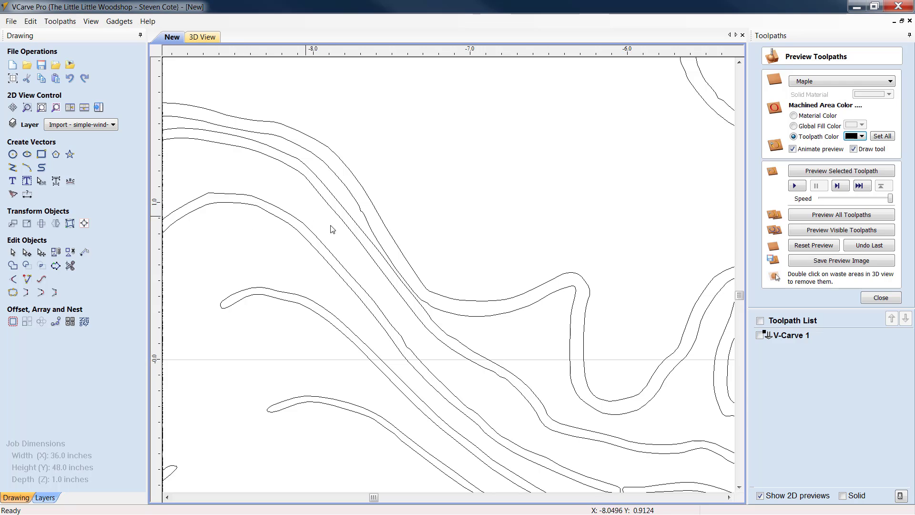
pyautogui.scroll(-6, 418, 332)
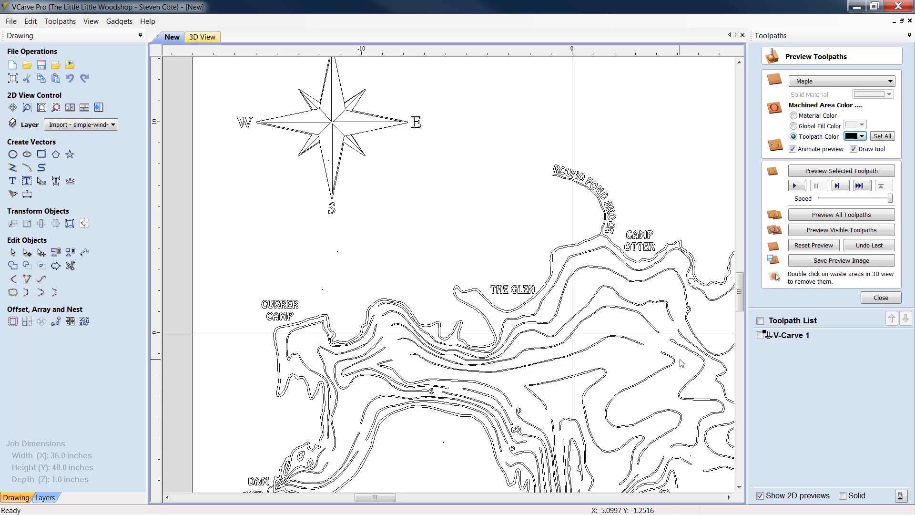
pyautogui.click(729, 497)
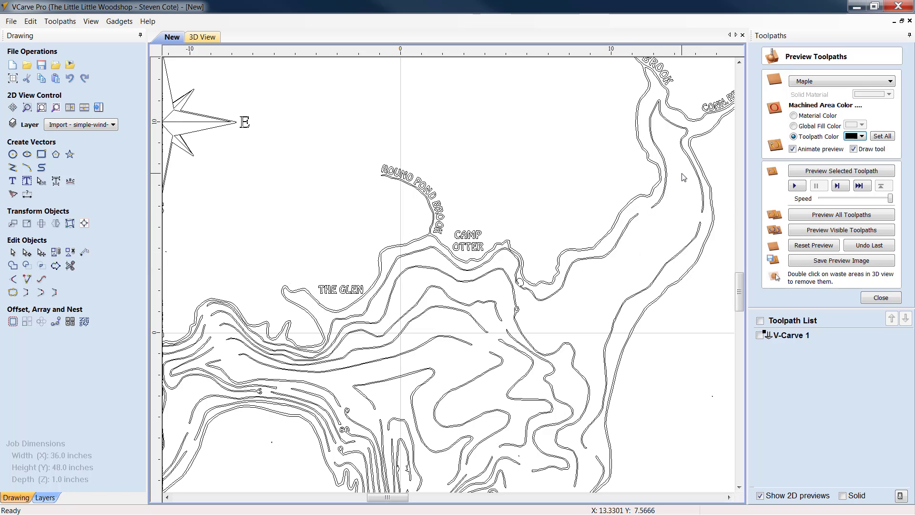
pyautogui.scroll(2, 684, 177)
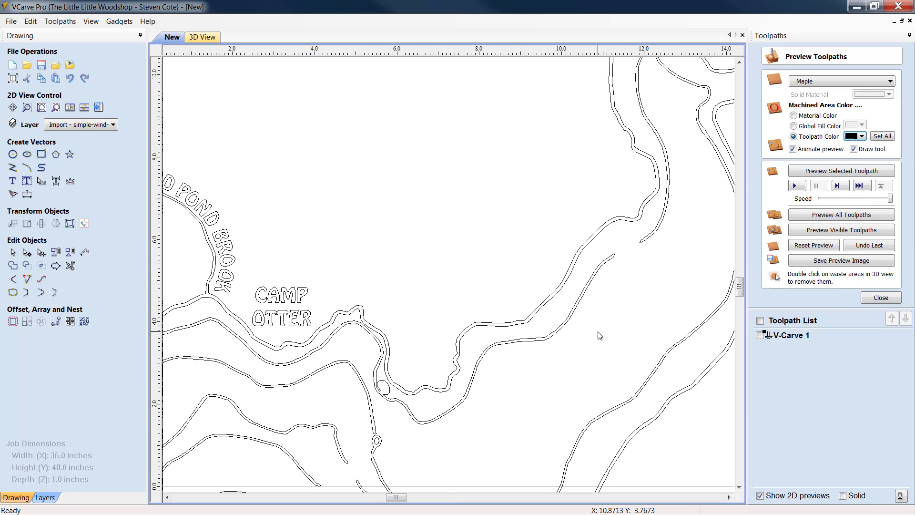
pyautogui.scroll(-2, 541, 333)
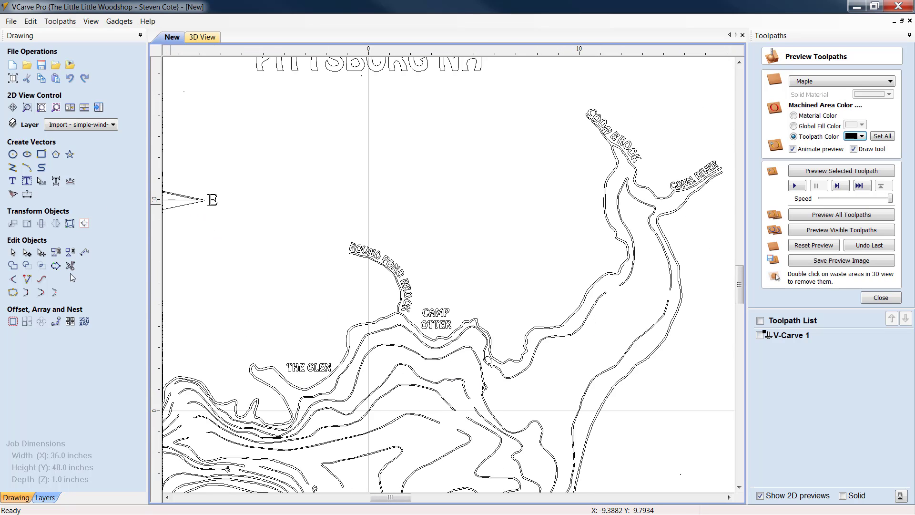
# - Node-edit the outermost contour southeast of Camp Otter and delete the short span at the lower end of its leftover number loop
pyautogui.click(14, 252)
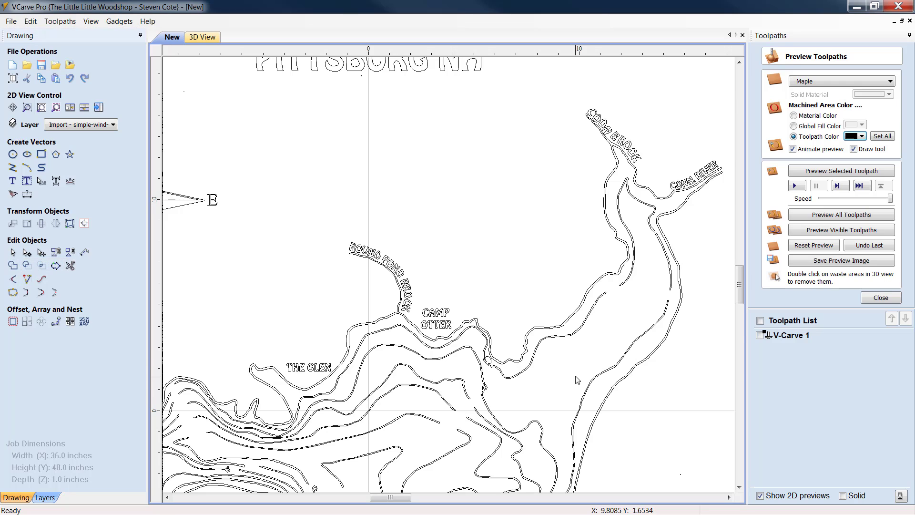
pyautogui.click(571, 351)
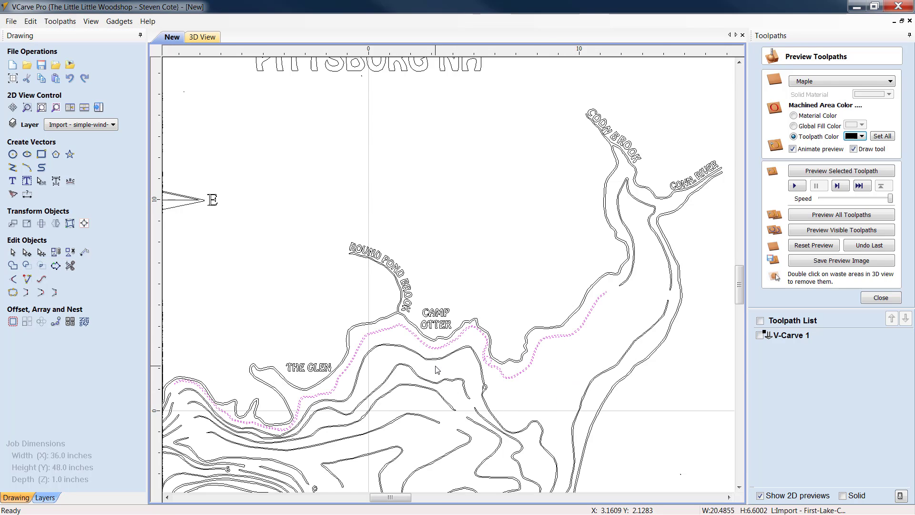
pyautogui.scroll(-2, 438, 370)
pyautogui.scroll(4, 438, 370)
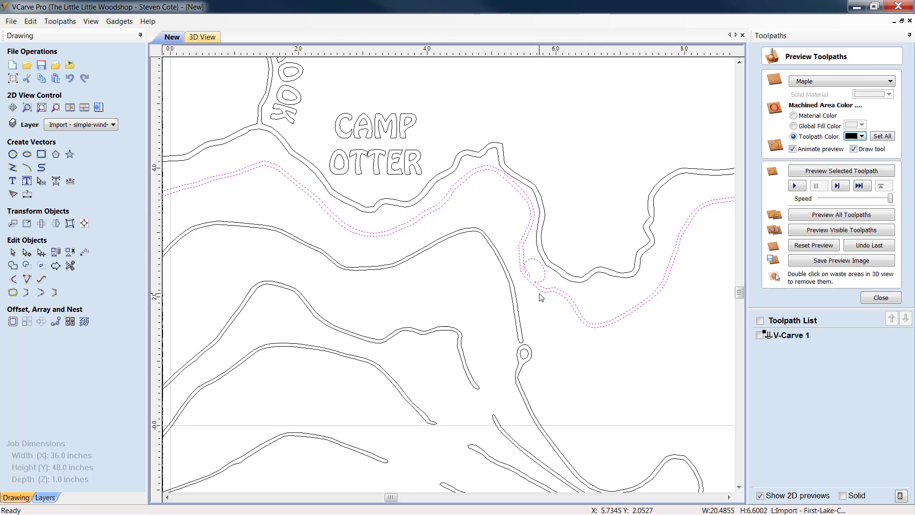
pyautogui.scroll(5, 541, 296)
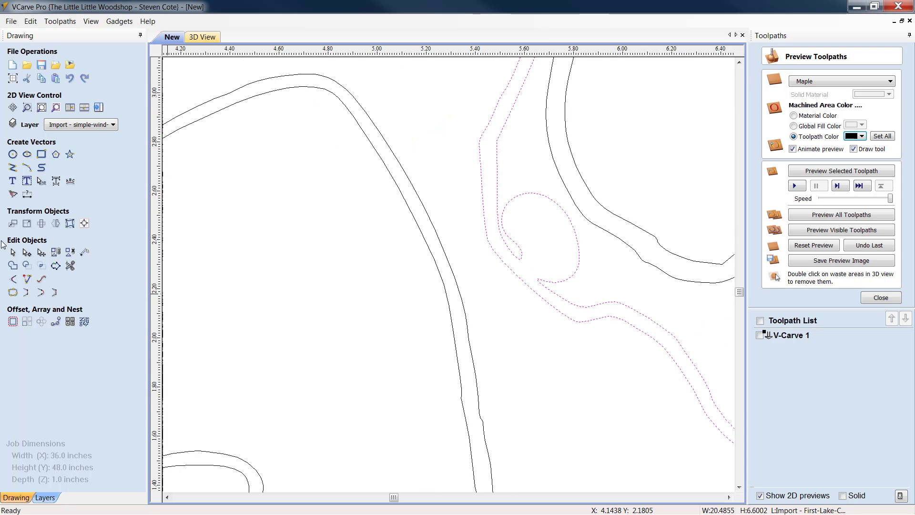
pyautogui.click(27, 251)
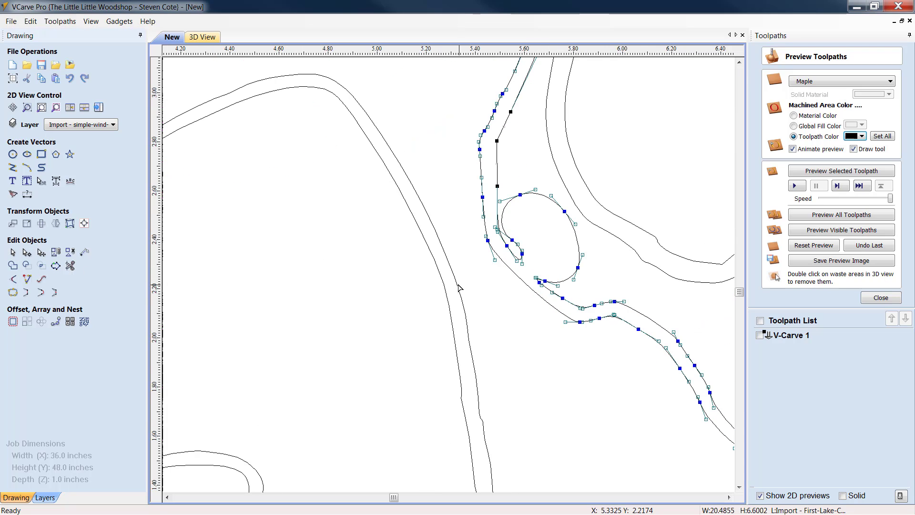
pyautogui.scroll(4, 546, 300)
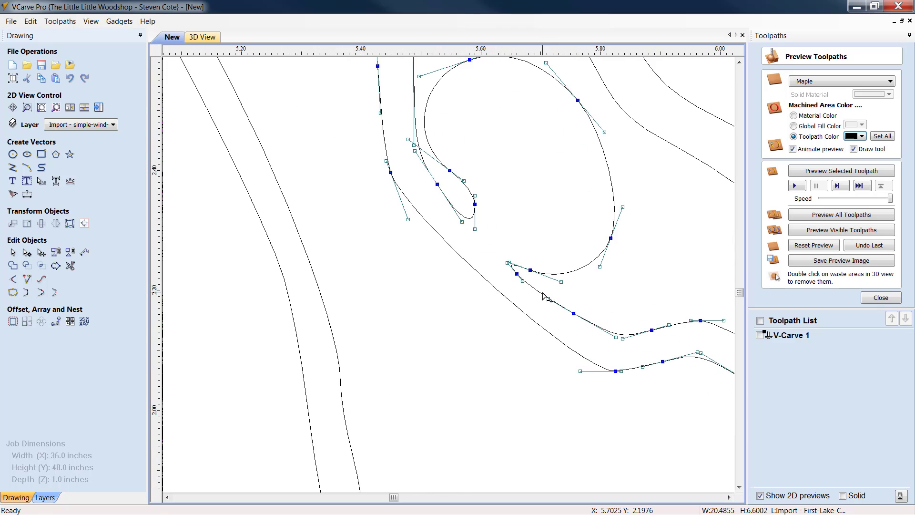
pyautogui.rightClick(519, 268)
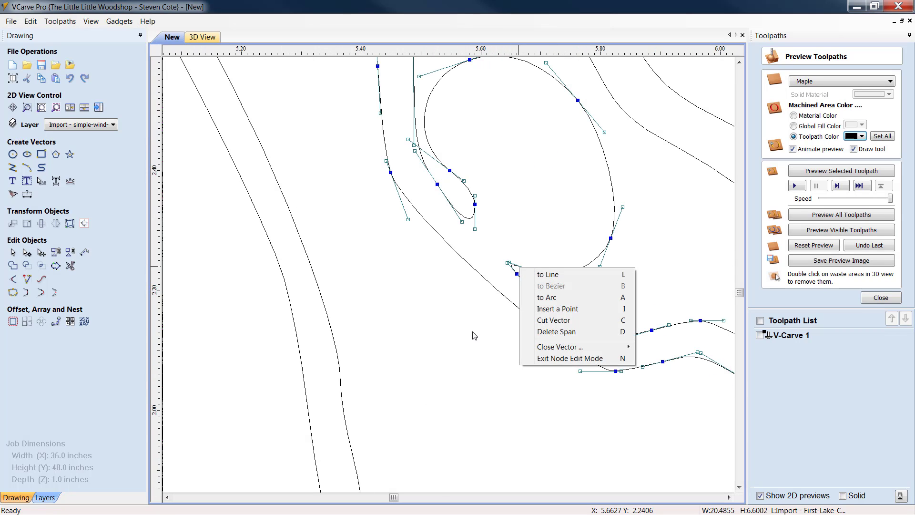
pyautogui.click(567, 333)
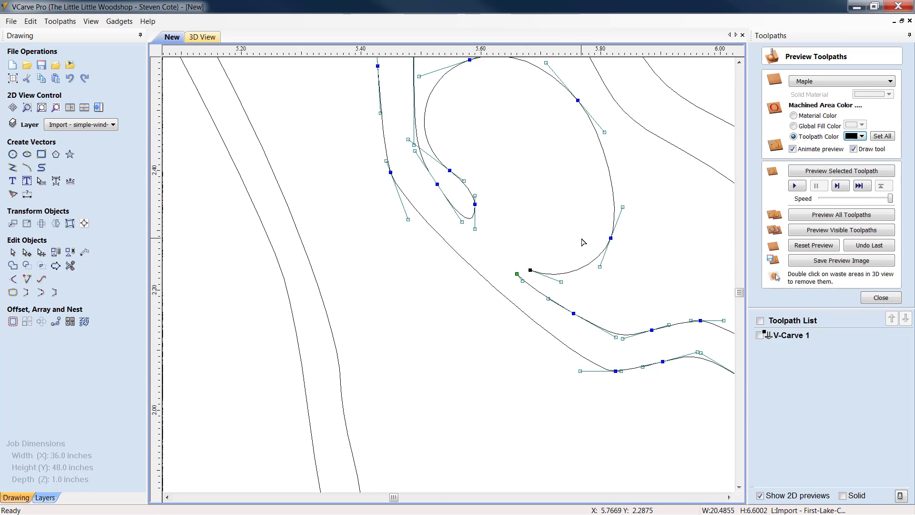
# - Delete the span joining the loop's upper end to the contour and remove the detached loop
pyautogui.rightClick(466, 222)
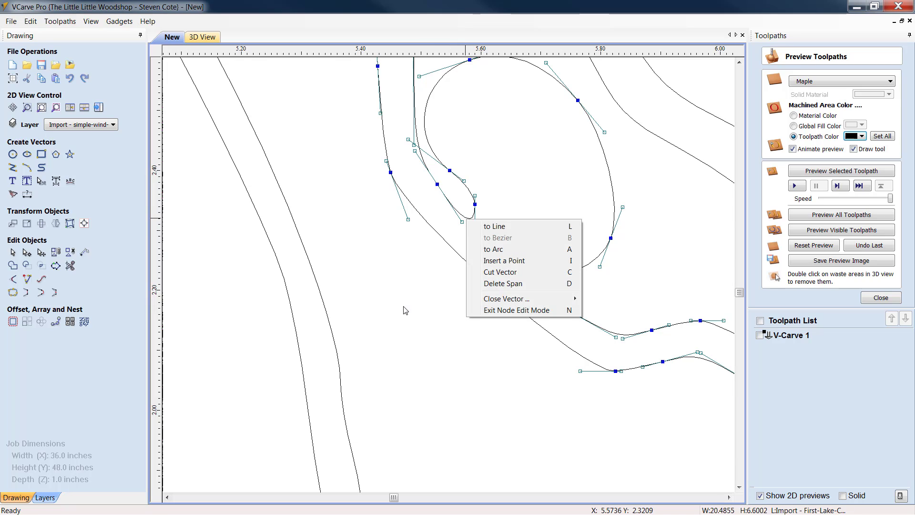
pyautogui.click(538, 284)
pyautogui.click(599, 262)
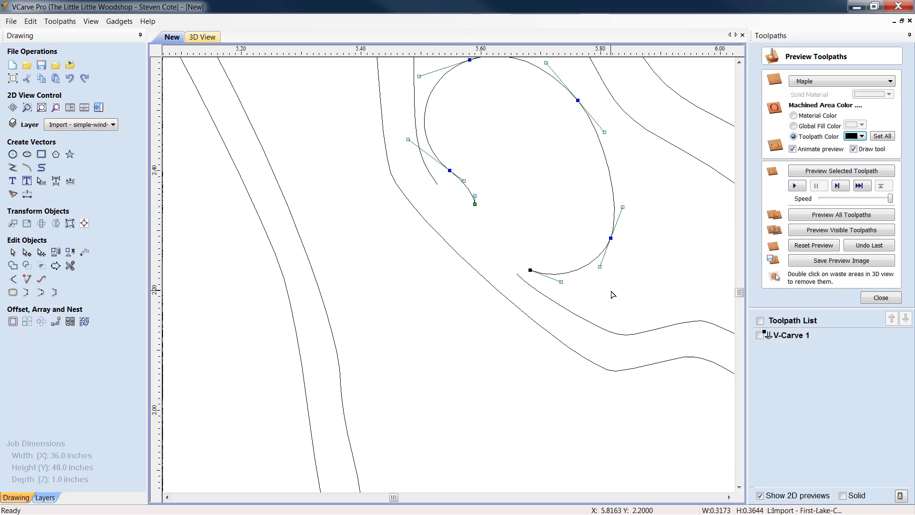
pyautogui.press('Delete')
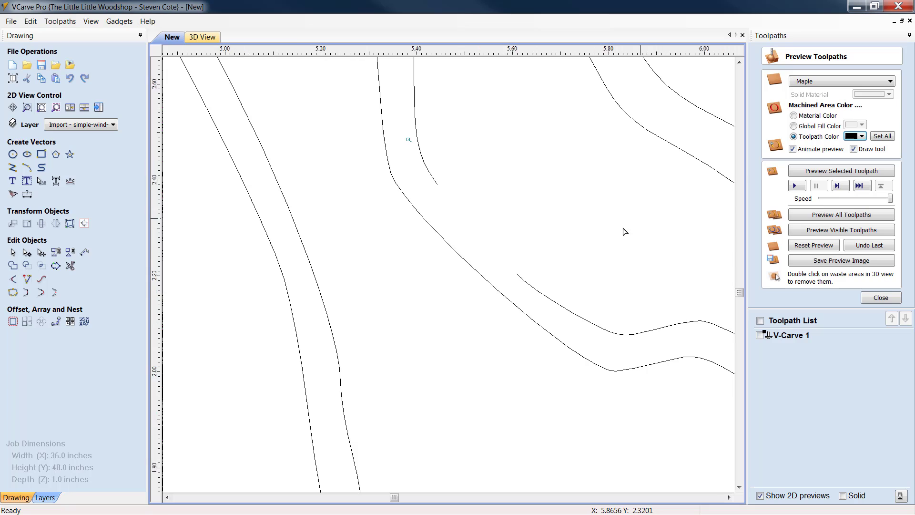
# - Delete the contour's remaining span beside the removed loop to split the line into western and eastern sections
pyautogui.scroll(-3, 619, 238)
pyautogui.click(541, 251)
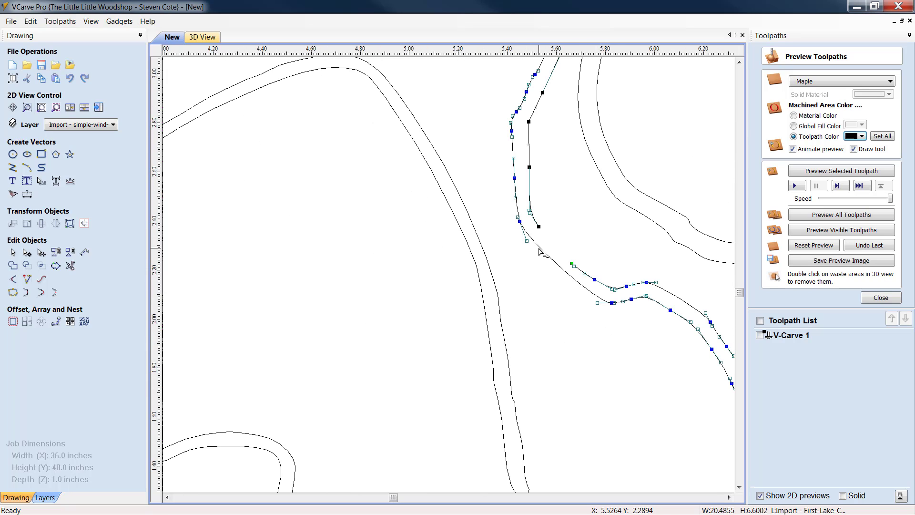
pyautogui.rightClick(554, 265)
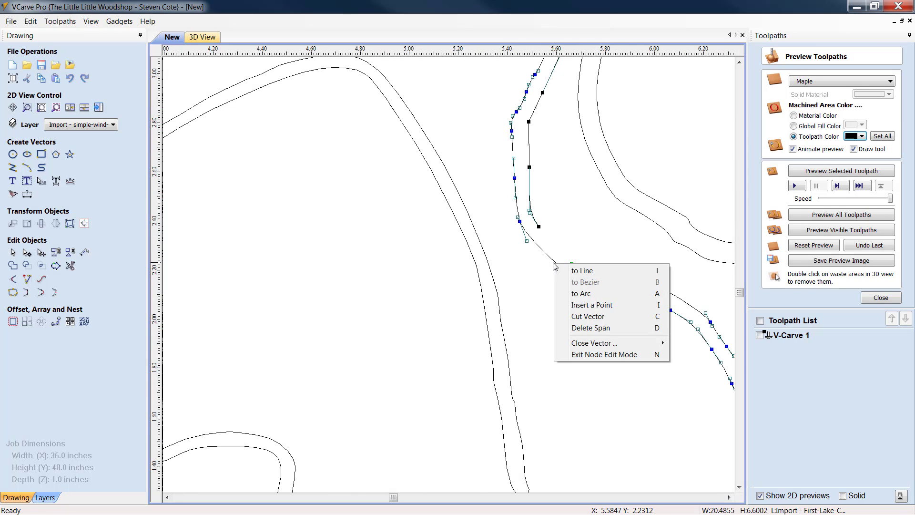
pyautogui.click(604, 327)
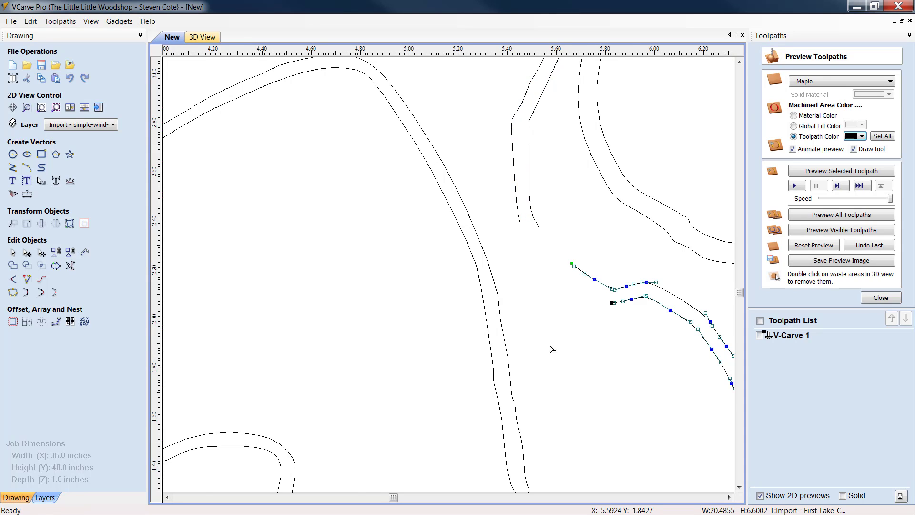
# - Delete the western section of the split contour, which runs from below Camp Otter past The Glen
pyautogui.scroll(-5, 549, 347)
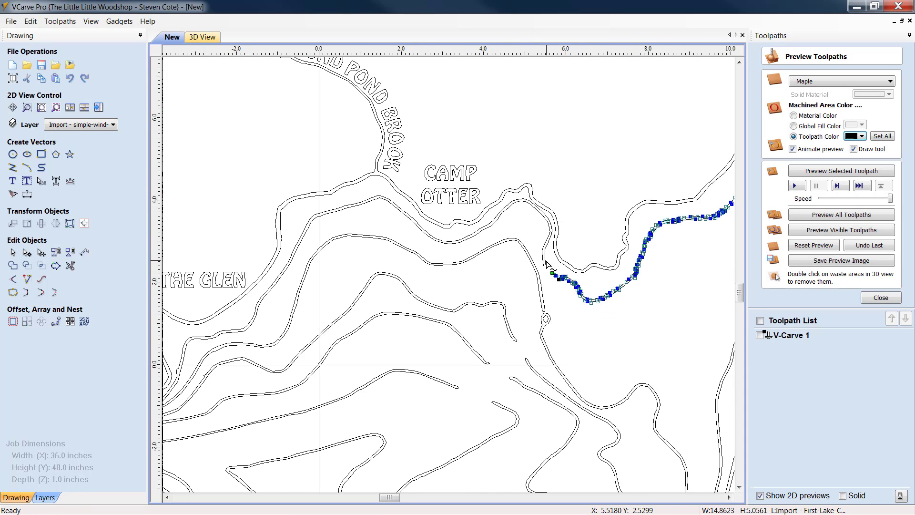
pyautogui.scroll(-4, 407, 355)
pyautogui.scroll(4, 408, 355)
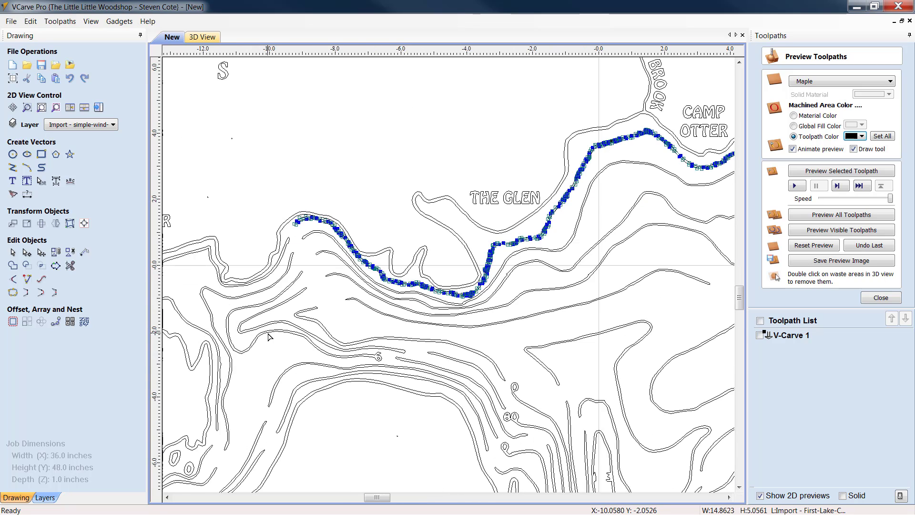
pyautogui.click(269, 337)
# - Node-edit the next contour below Camp Otter and delete the outer-edge span just above its narrow southern tail
pyautogui.scroll(-4, 640, 324)
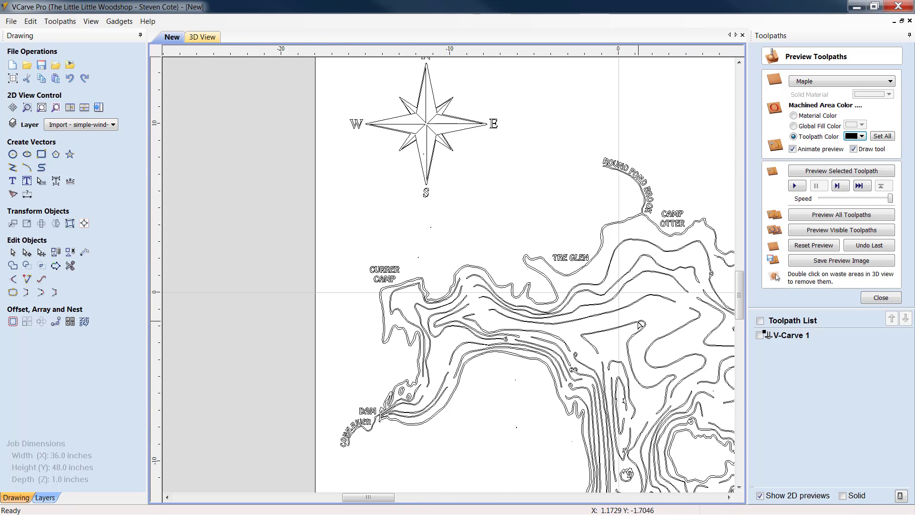
pyautogui.scroll(5, 677, 306)
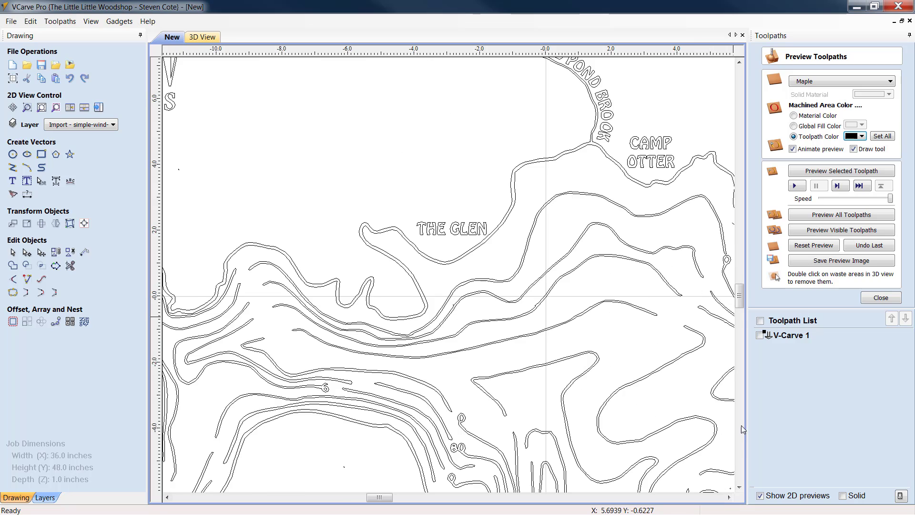
pyautogui.click(729, 497)
pyautogui.scroll(5, 572, 248)
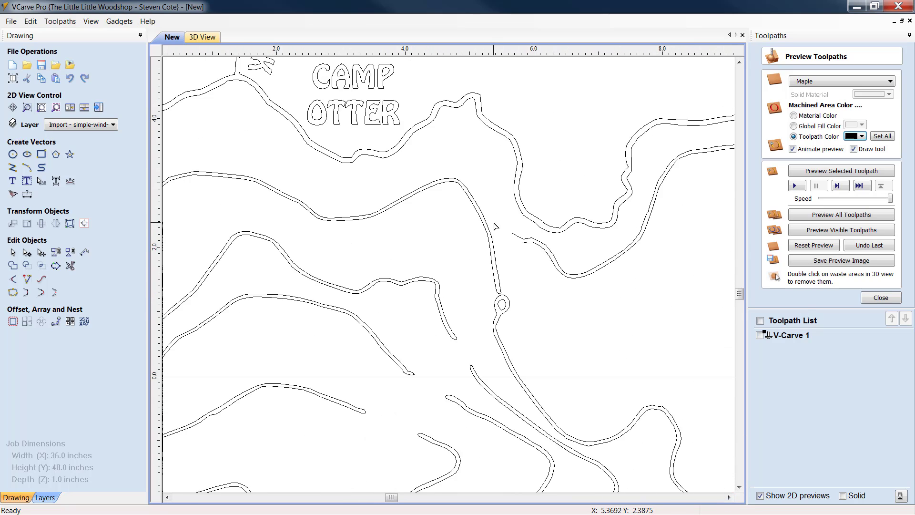
pyautogui.doubleClick(534, 202)
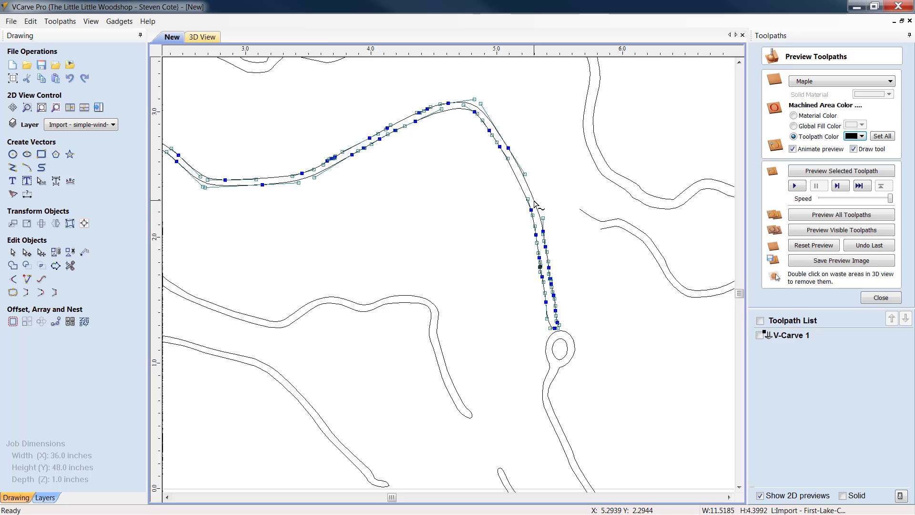
pyautogui.scroll(3, 534, 205)
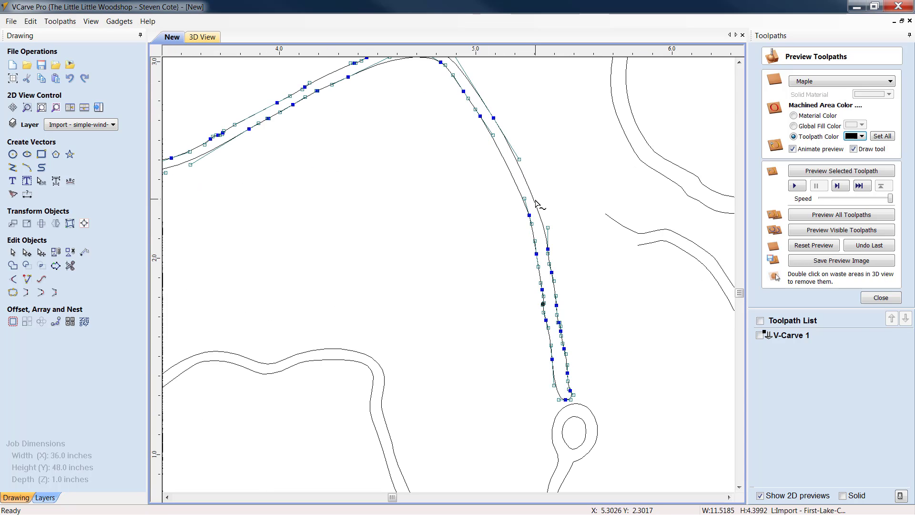
pyautogui.rightClick(535, 204)
pyautogui.click(555, 138)
pyautogui.click(555, 138)
pyautogui.click(545, 234)
pyautogui.rightClick(540, 206)
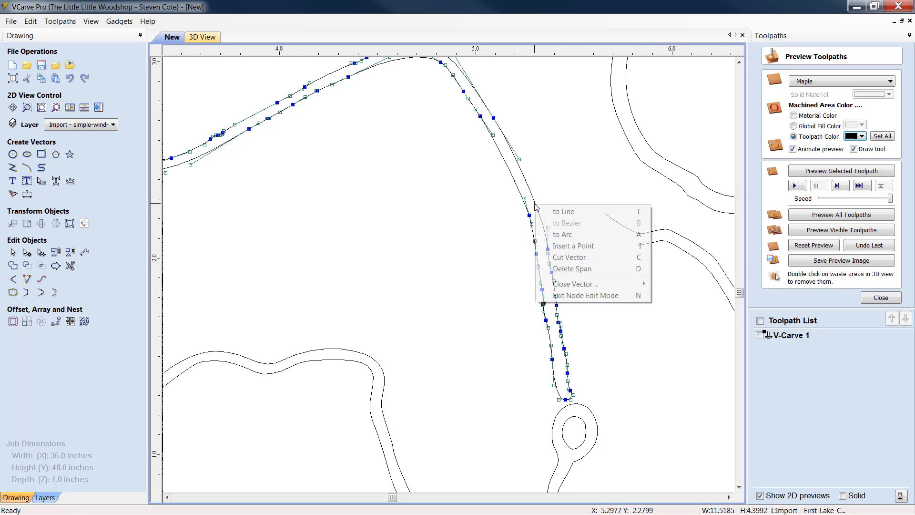
pyautogui.click(585, 270)
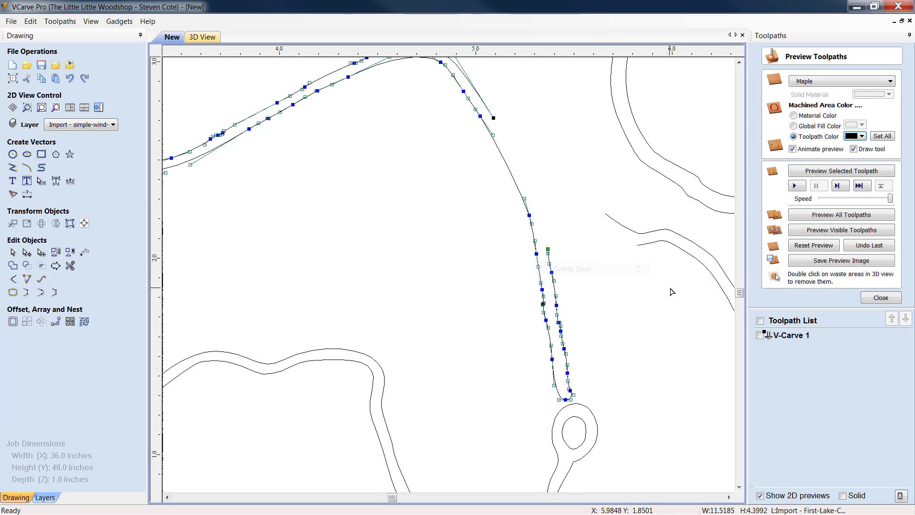
# - Delete the matching inner-edge span and remove the detached tail above the small number loop
pyautogui.rightClick(533, 231)
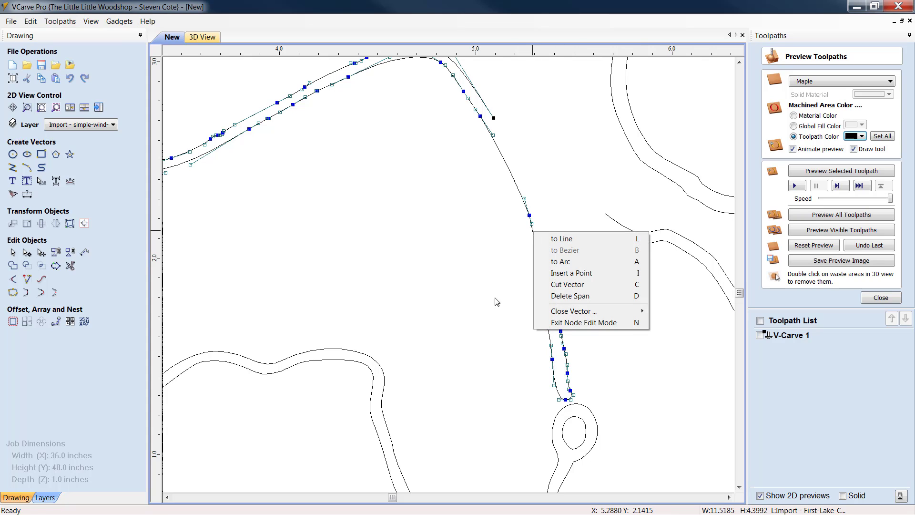
pyautogui.click(591, 295)
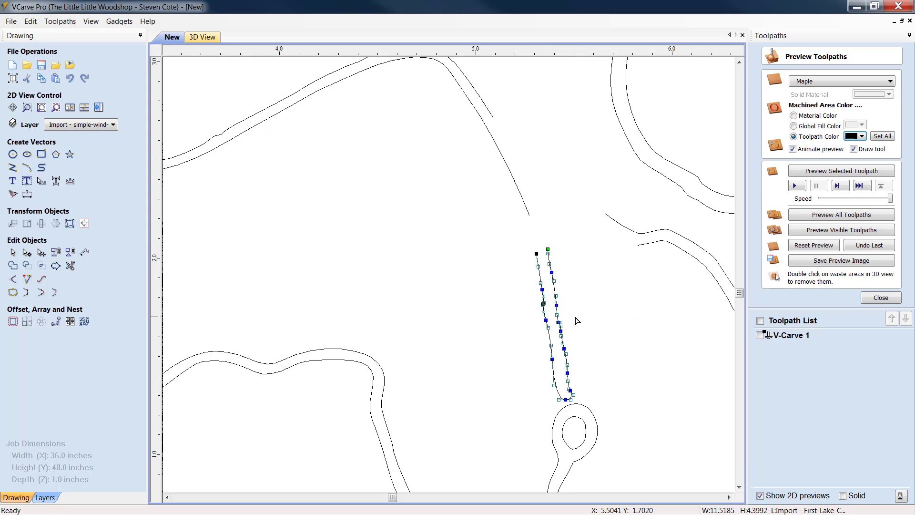
pyautogui.press('Delete')
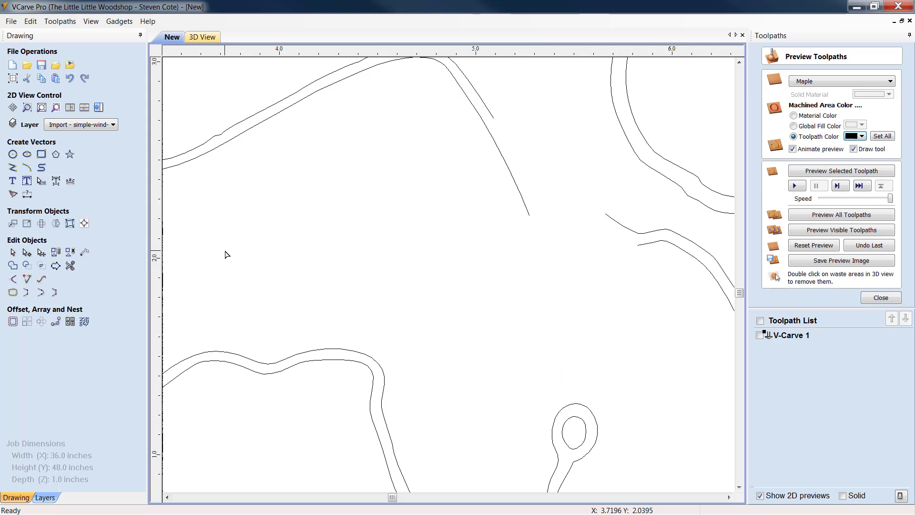
# - Move the open end nodes of the contour below Camp Otter and the eastern contour section toward each other to narrow the gap
pyautogui.click(494, 120)
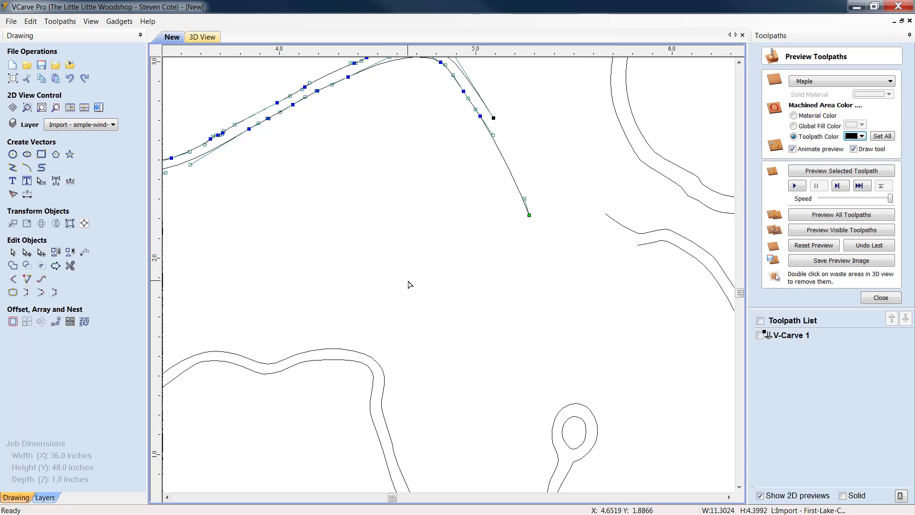
pyautogui.scroll(-2, 433, 300)
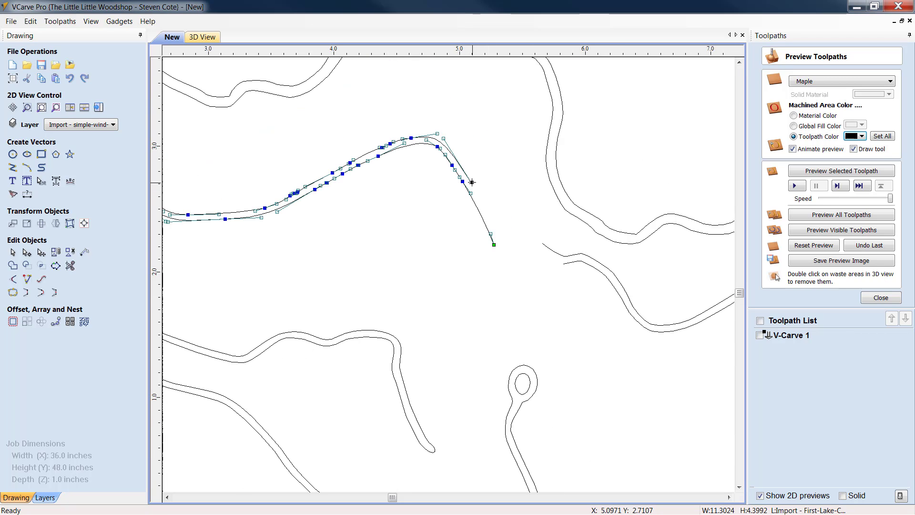
pyautogui.moveTo(475, 186); pyautogui.dragTo(529, 241)
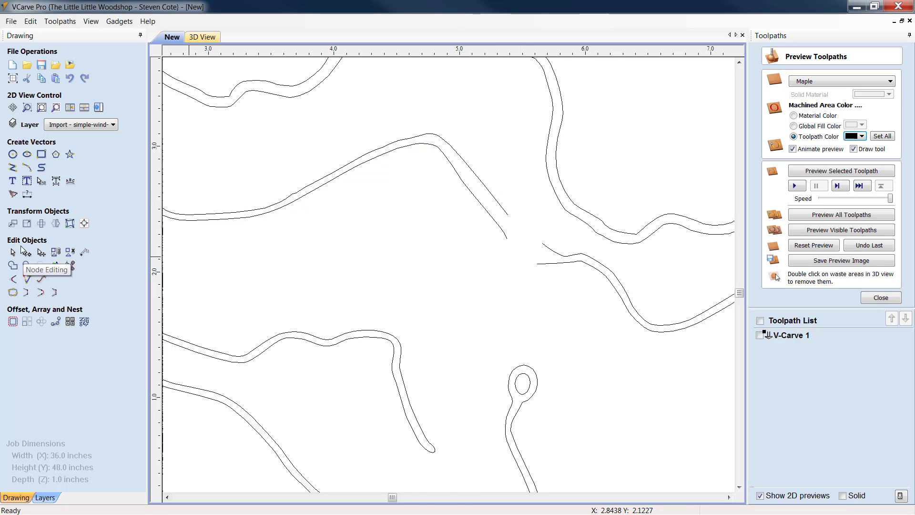
# - Try to join the two facing open contour sections below Camp Otter while their ends are still apart, and undo the join
pyautogui.click(11, 252)
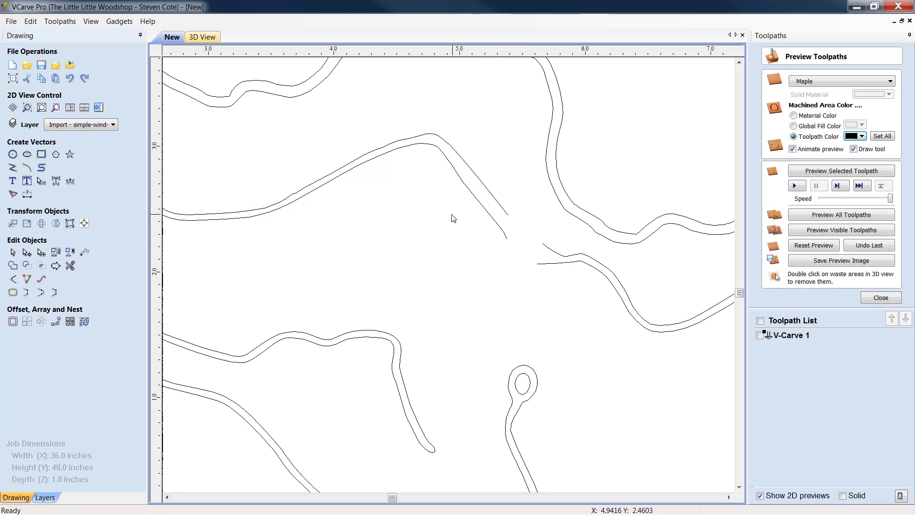
pyautogui.click(506, 239)
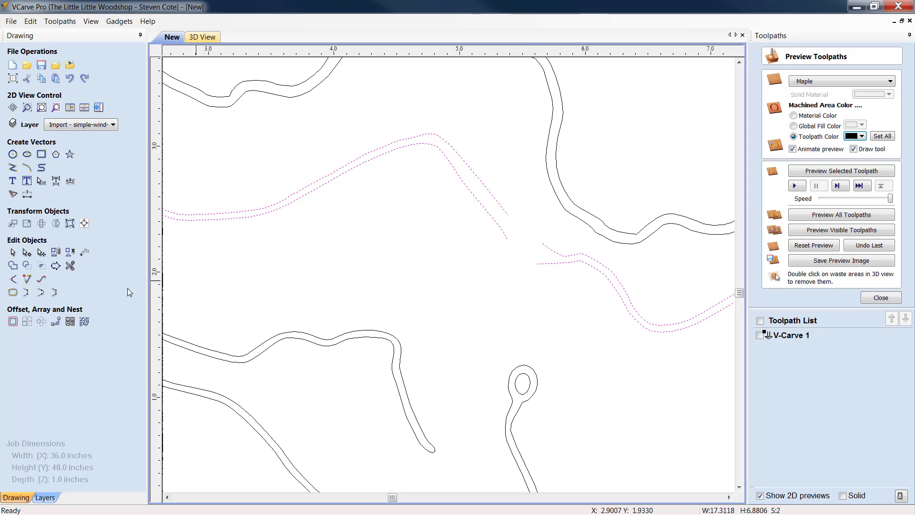
pyautogui.click(43, 295)
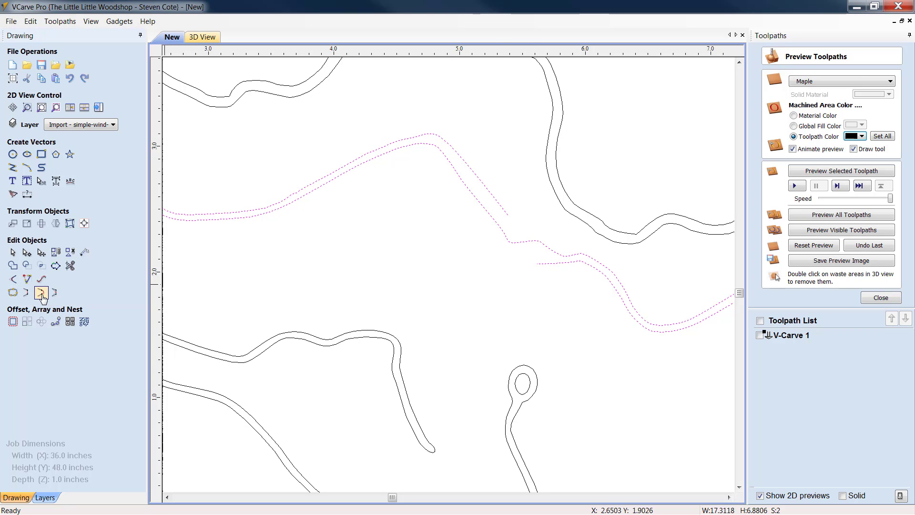
pyautogui.click(43, 295)
pyautogui.click(69, 79)
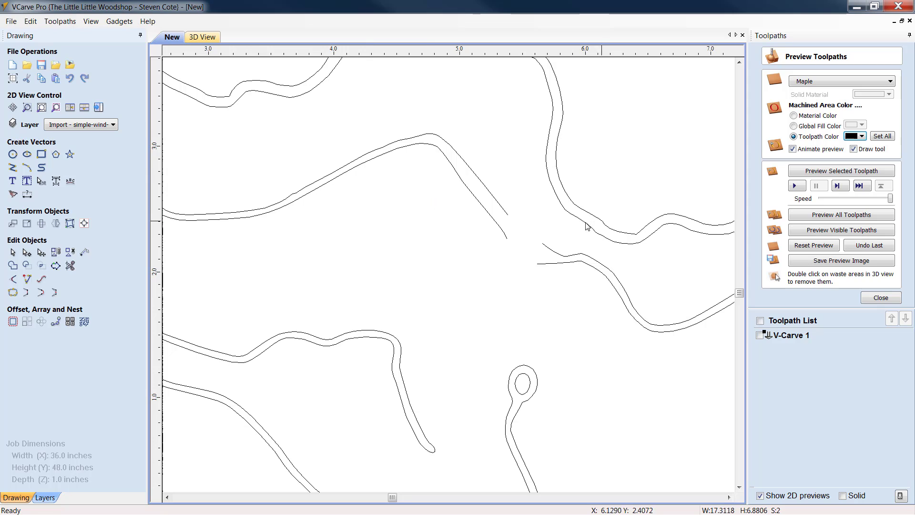
# - Node-edit the western contour section below Camp Otter and move its two open end nodes up to the eastern section's ends
pyautogui.click(510, 220)
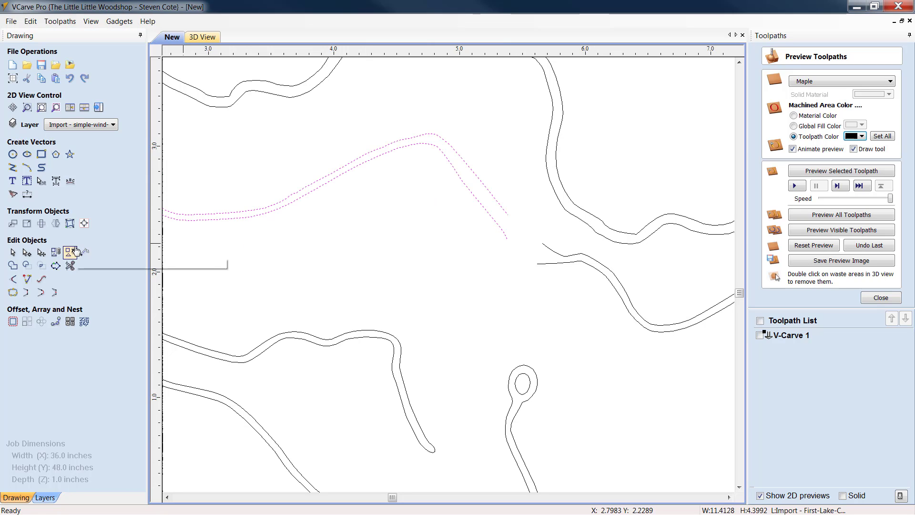
pyautogui.click(26, 252)
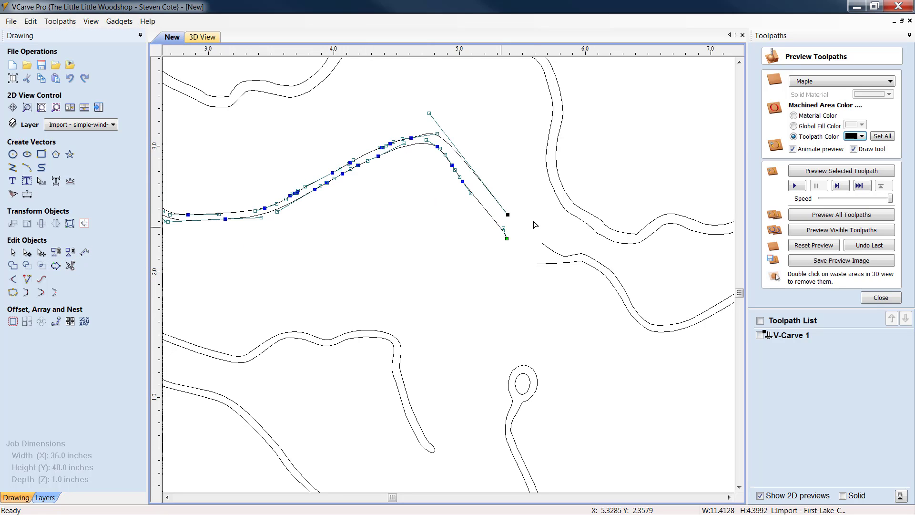
pyautogui.moveTo(507, 215); pyautogui.dragTo(539, 241)
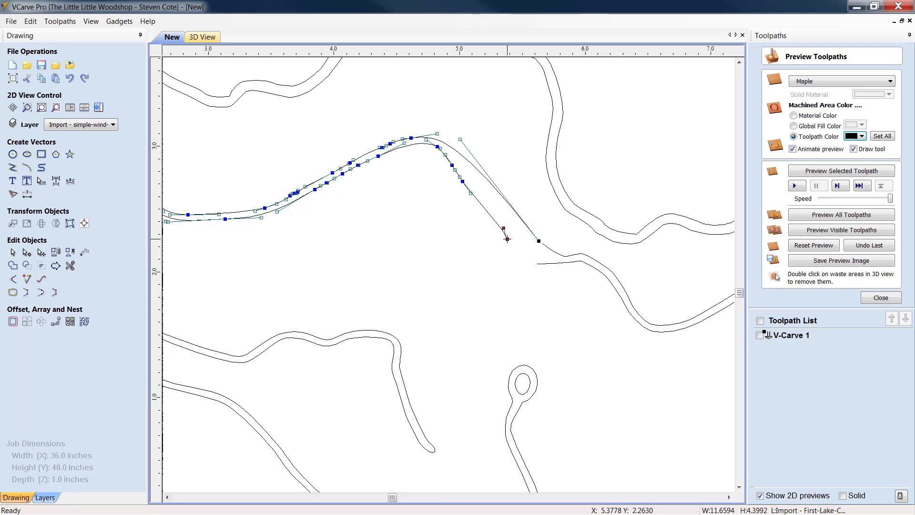
pyautogui.moveTo(507, 239); pyautogui.dragTo(535, 261)
pyautogui.click(454, 327)
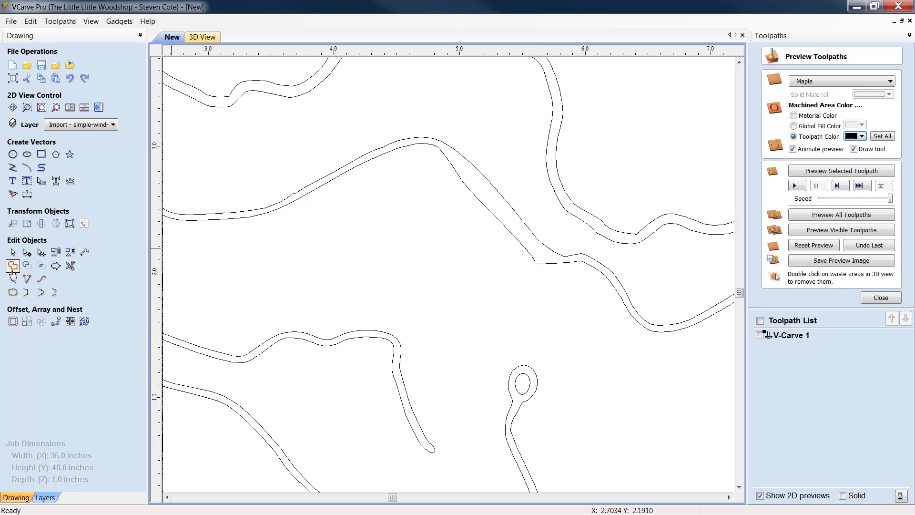
# - Select both contour sections below Camp Otter and join their open ends into one continuous contour
pyautogui.click(13, 253)
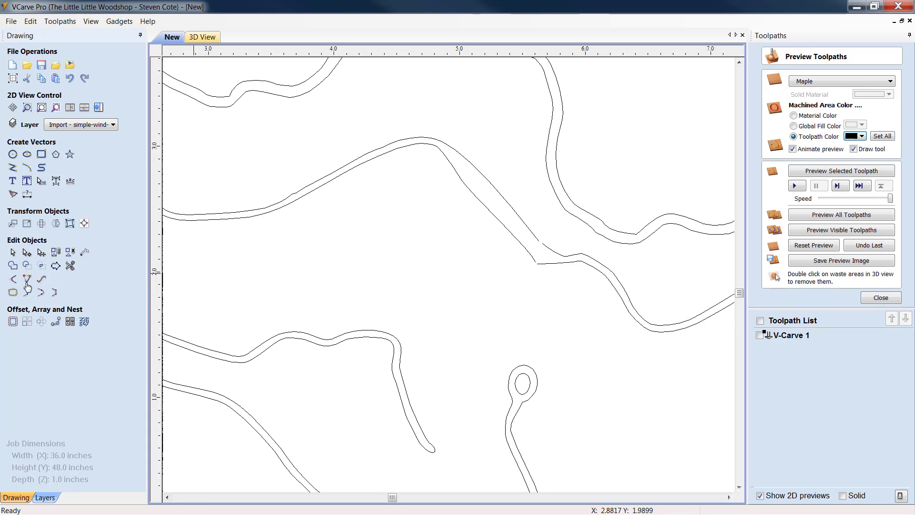
pyautogui.click(530, 263)
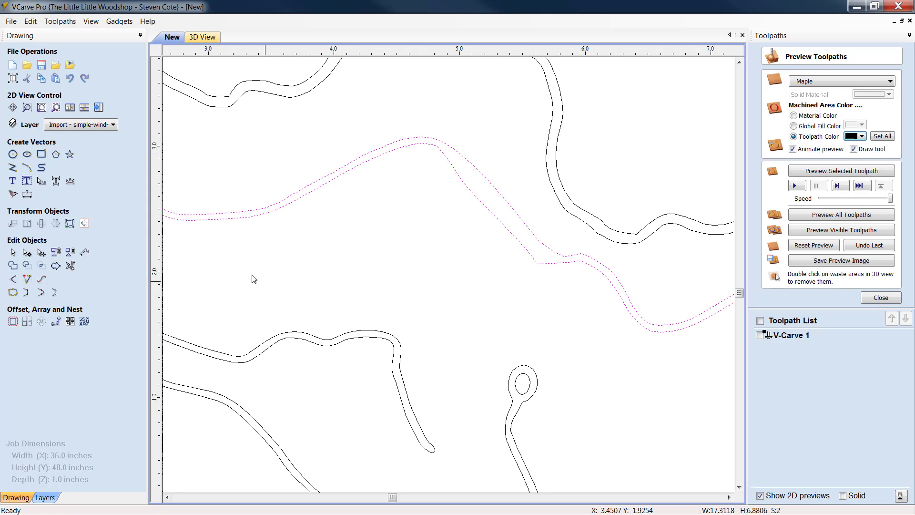
pyautogui.click(42, 294)
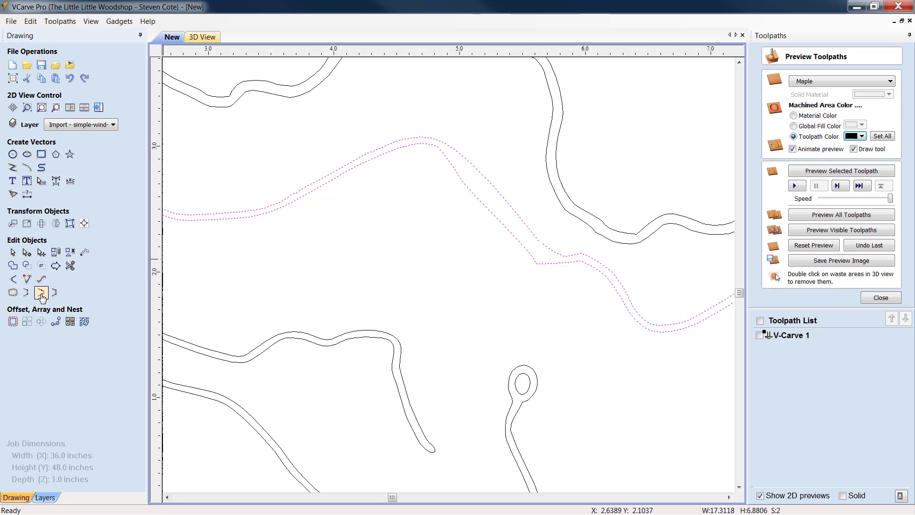
pyautogui.click(199, 294)
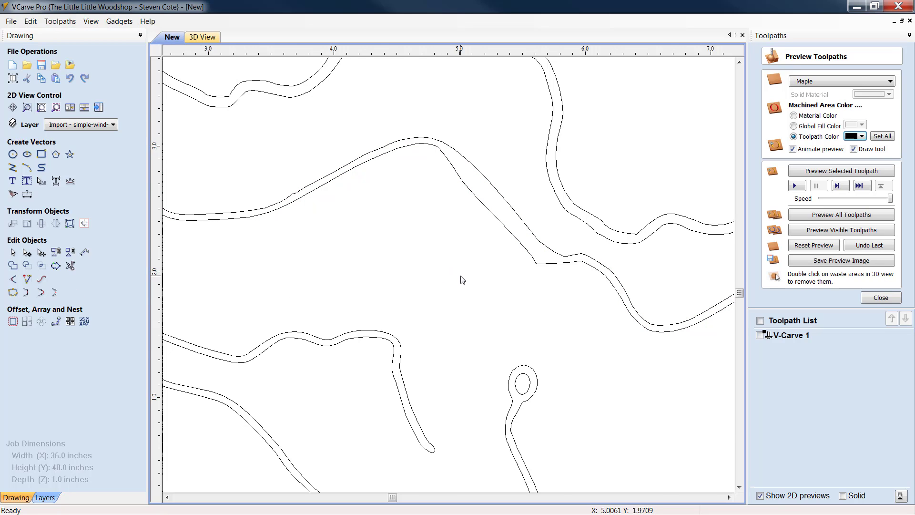
# - Node-edit the joined contour and delete the extra node at the lower edge's corner where the sections meet
pyautogui.scroll(-2, 461, 276)
pyautogui.scroll(5, 570, 261)
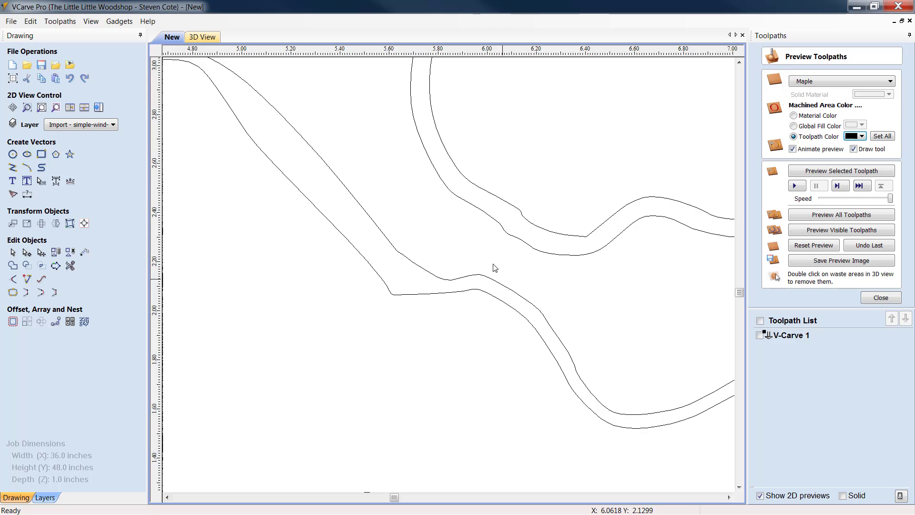
pyautogui.click(373, 270)
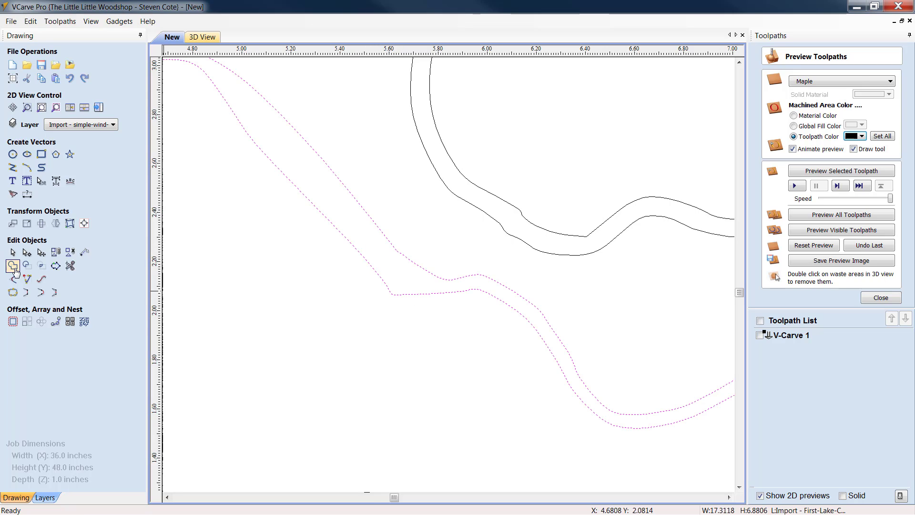
pyautogui.click(27, 266)
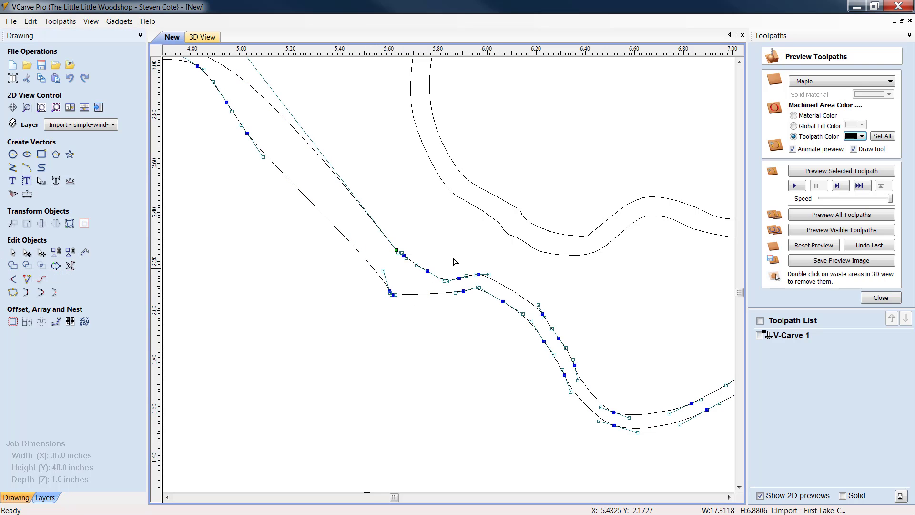
pyautogui.scroll(1, 372, 296)
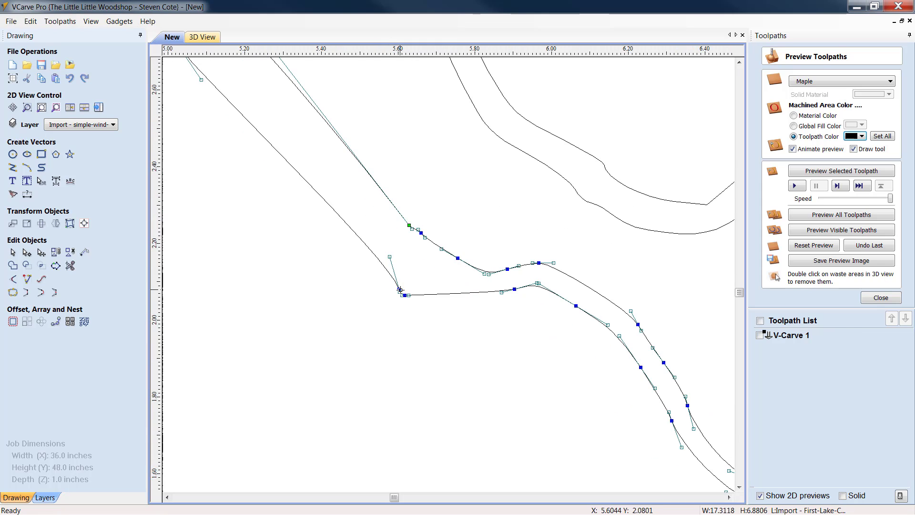
pyautogui.rightClick(400, 289)
pyautogui.click(420, 298)
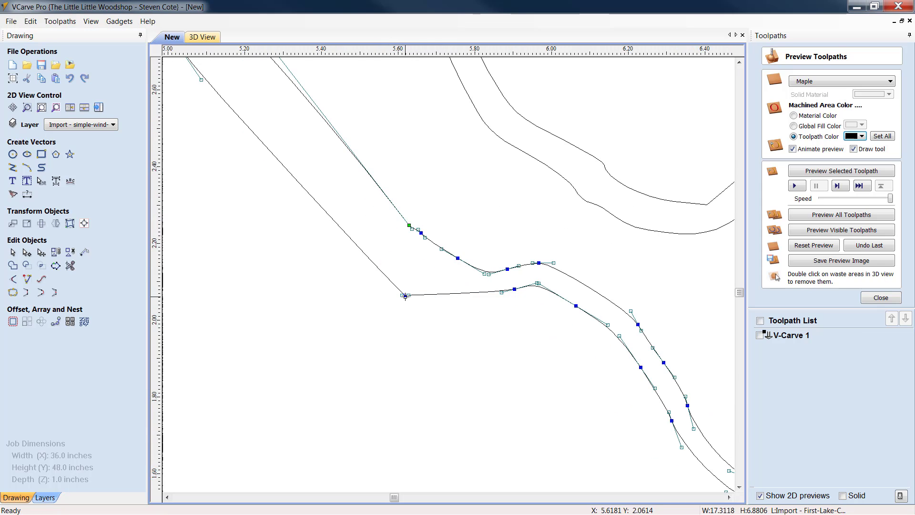
pyautogui.rightClick(405, 296)
pyautogui.click(259, 288)
# - Reshape the contour's lower edge by moving its nodes toward the upper edge and curving the sharp corner at the join
pyautogui.scroll(-5, 260, 289)
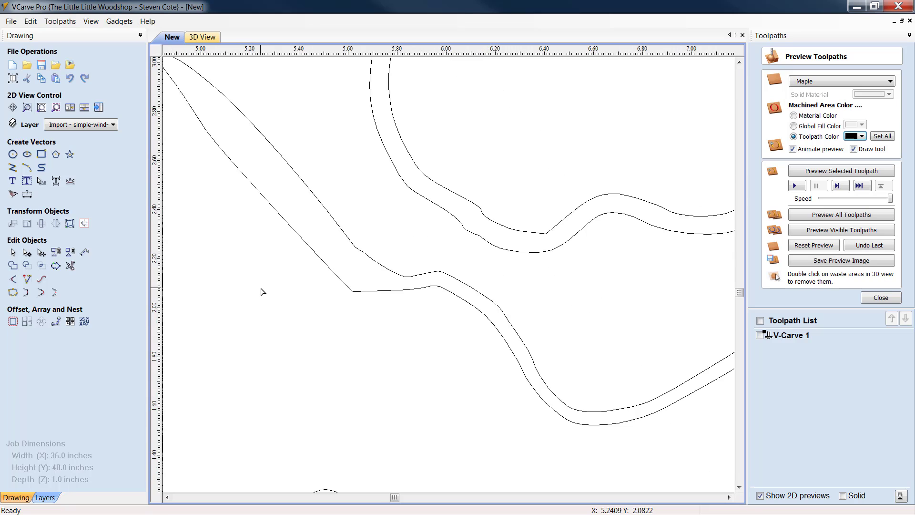
pyautogui.click(231, 202)
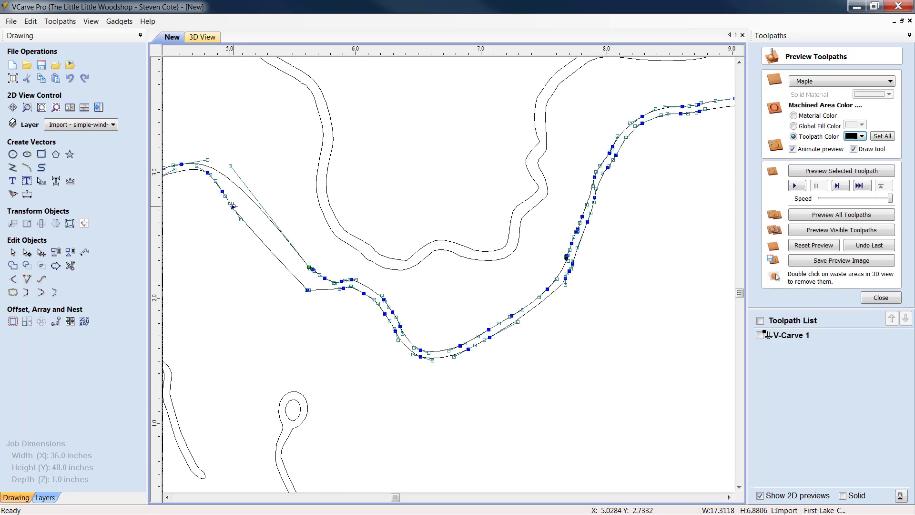
pyautogui.moveTo(232, 208); pyautogui.dragTo(263, 225)
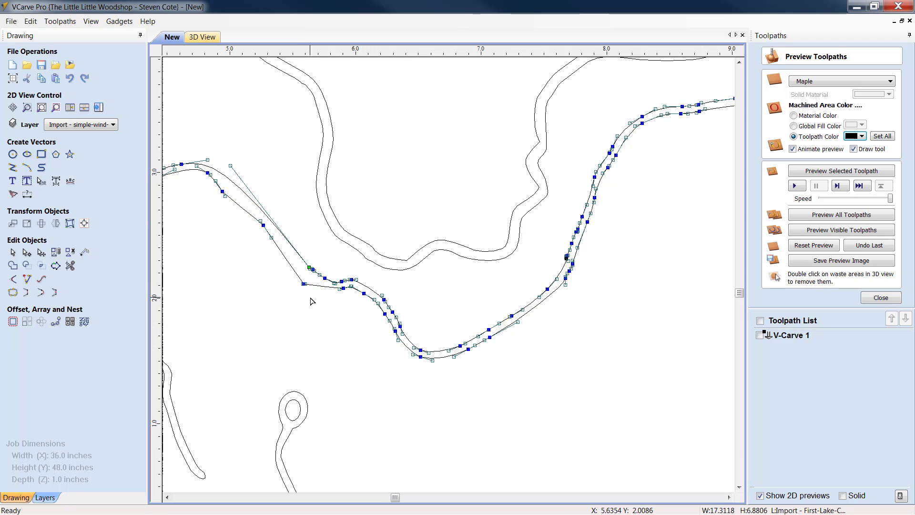
pyautogui.scroll(-1, 305, 291)
pyautogui.scroll(3, 288, 280)
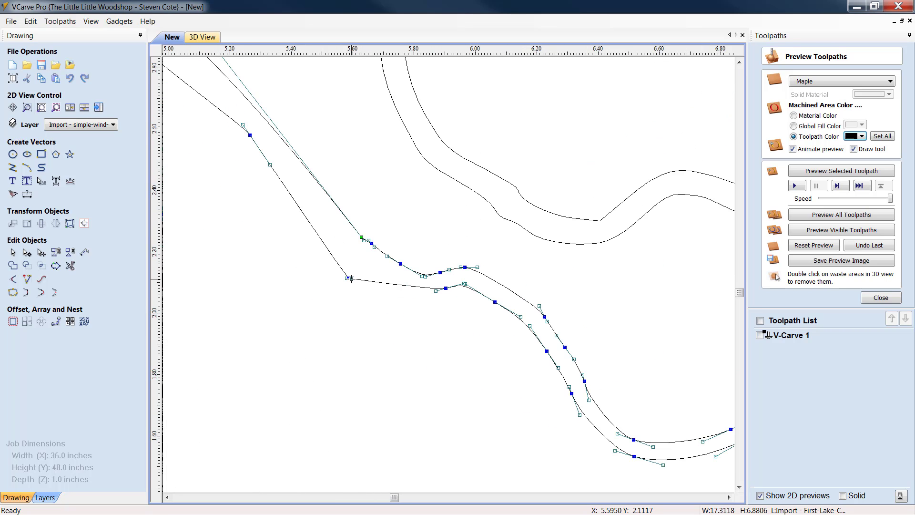
pyautogui.moveTo(352, 279); pyautogui.dragTo(322, 251)
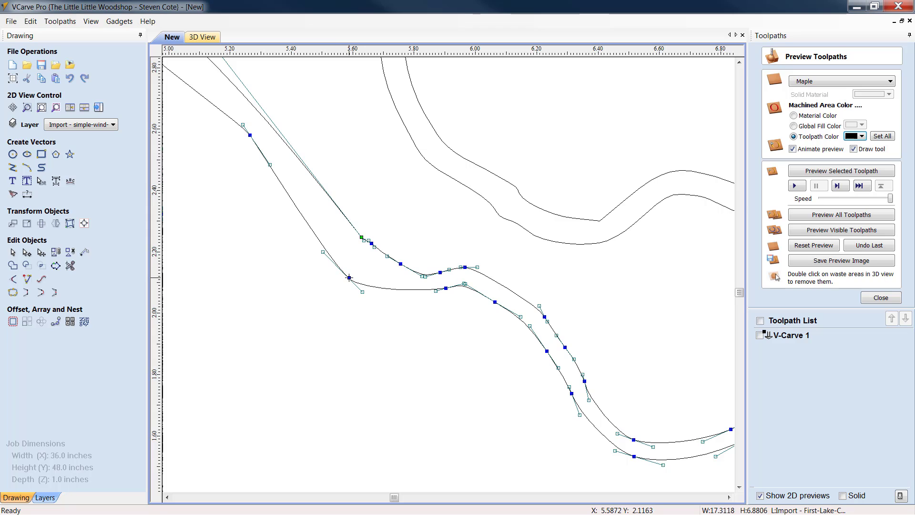
pyautogui.click(350, 275)
pyautogui.moveTo(350, 275); pyautogui.dragTo(360, 259)
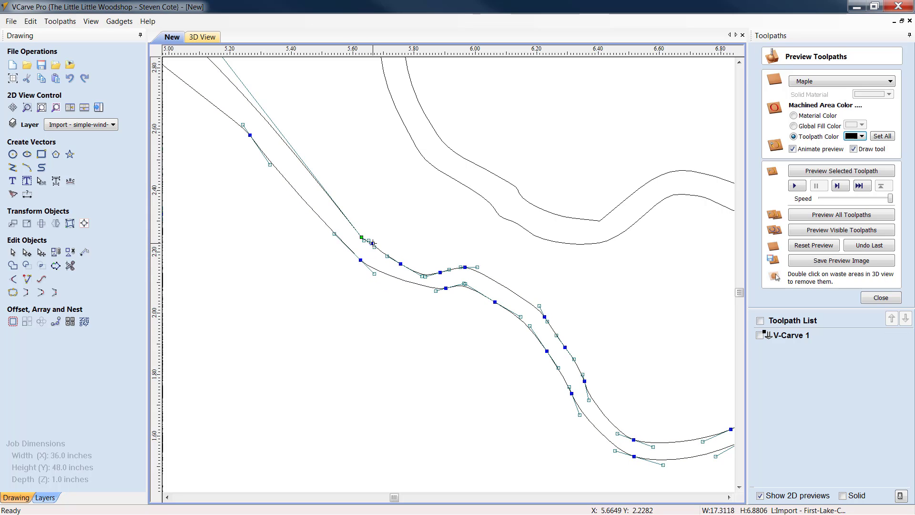
# - Remove the excess nodes at the upper edge's join so that edge runs smoothly into the eastern section
pyautogui.rightClick(373, 244)
pyautogui.click(382, 252)
pyautogui.rightClick(362, 235)
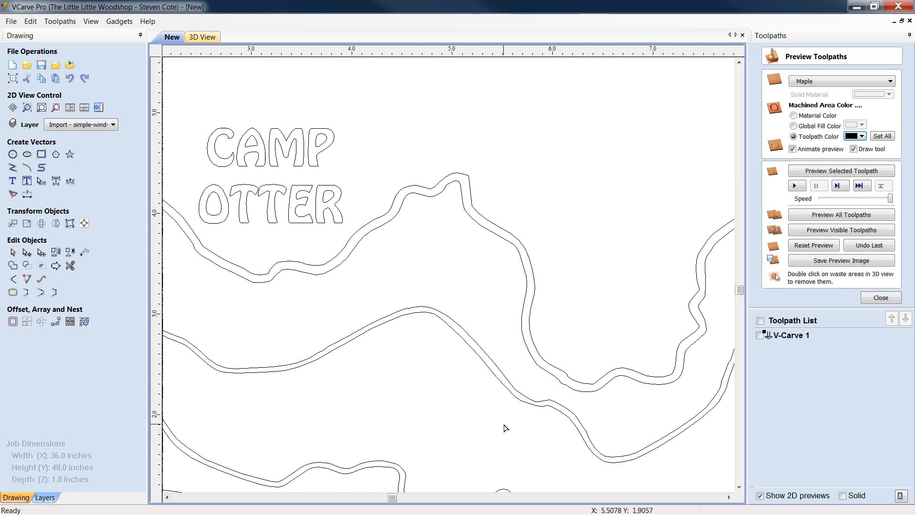
# - Inspect the map for remaining contour breaks, focusing on the gap between the rounded contour ends south of Coon Brook
pyautogui.scroll(-2, 504, 425)
pyautogui.scroll(-2, 625, 478)
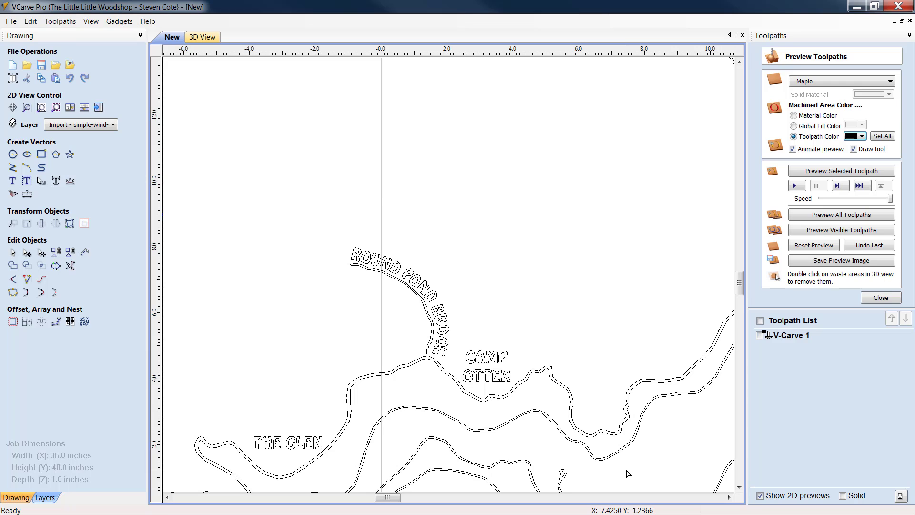
pyautogui.scroll(-2, 553, 319)
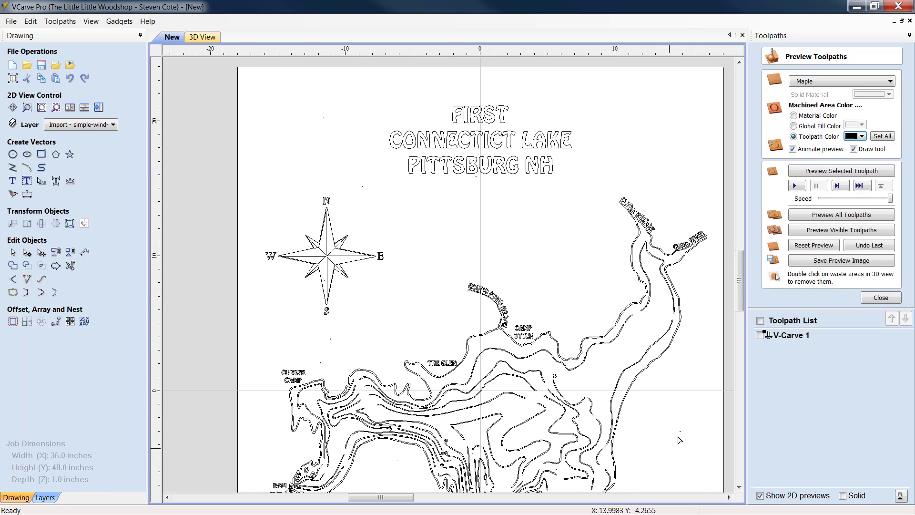
pyautogui.scroll(5, 650, 315)
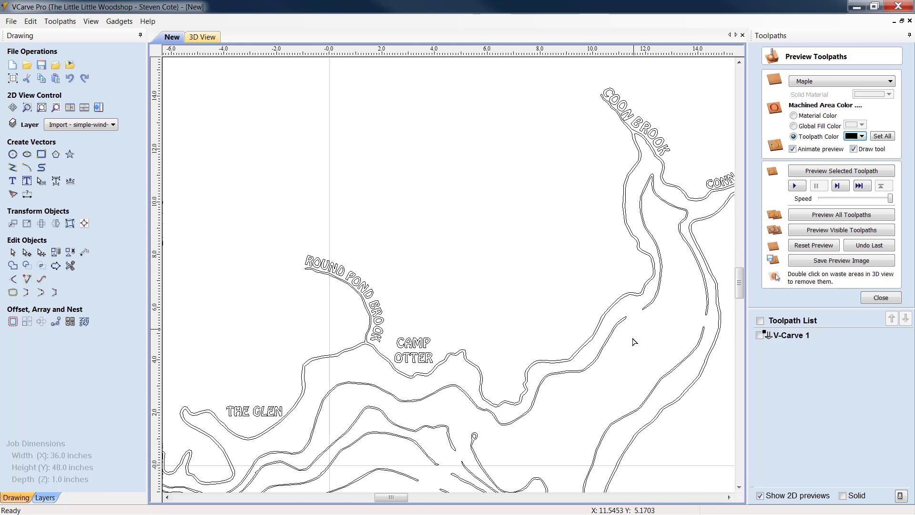
pyautogui.scroll(1, 662, 284)
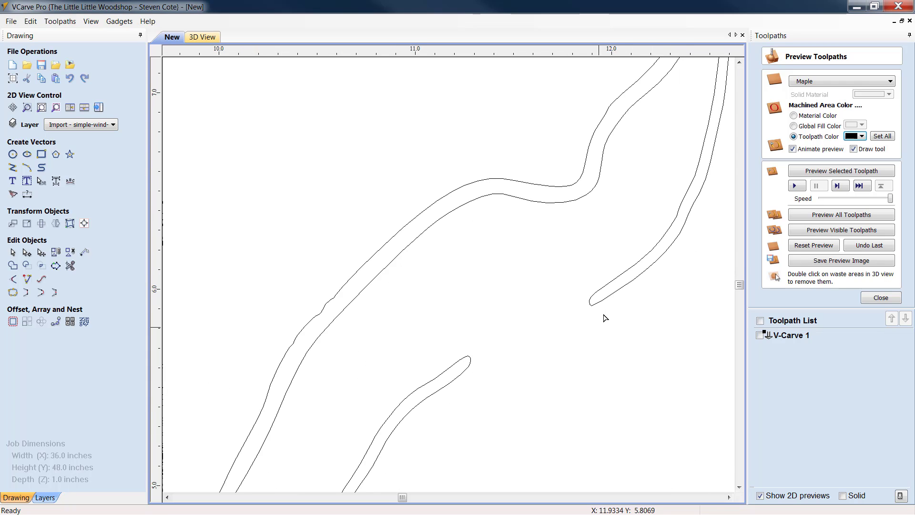
pyautogui.scroll(-2, 599, 306)
pyautogui.scroll(-3, 561, 339)
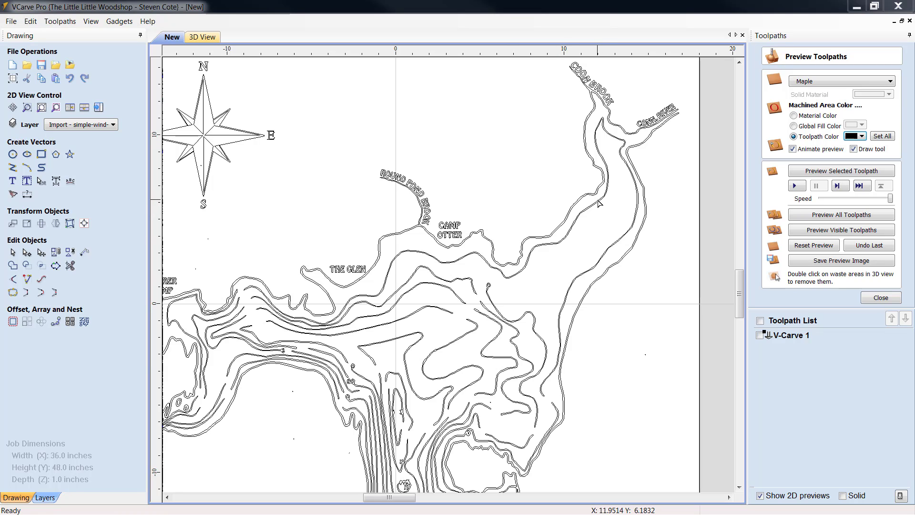
# - Display the nodes of the reconnected outer contour and of the contour around the southeastern peninsula to check how far each runs
pyautogui.click(599, 207)
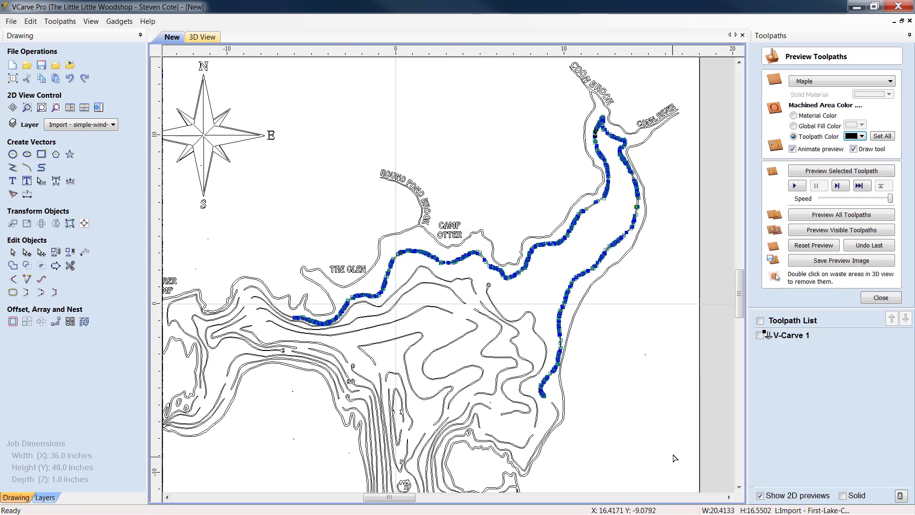
pyautogui.moveTo(739, 293); pyautogui.dragTo(739, 299)
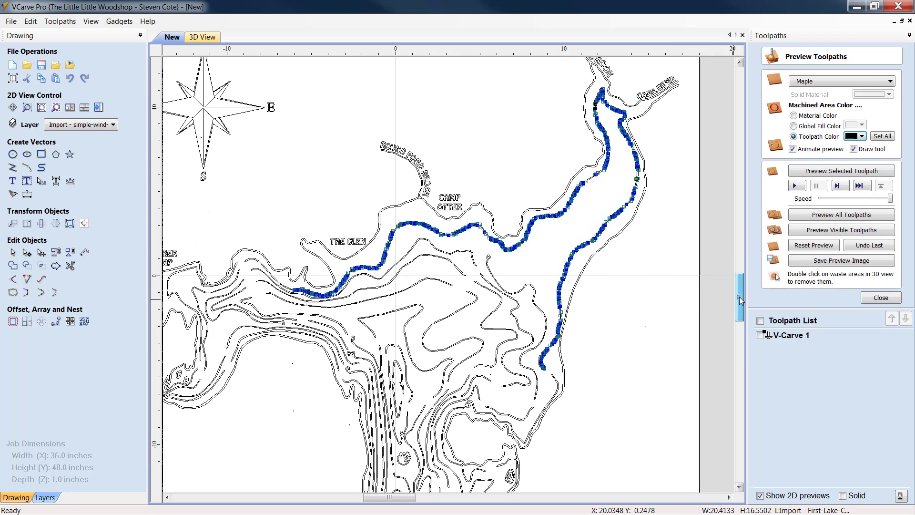
pyautogui.moveTo(739, 299); pyautogui.dragTo(739, 306)
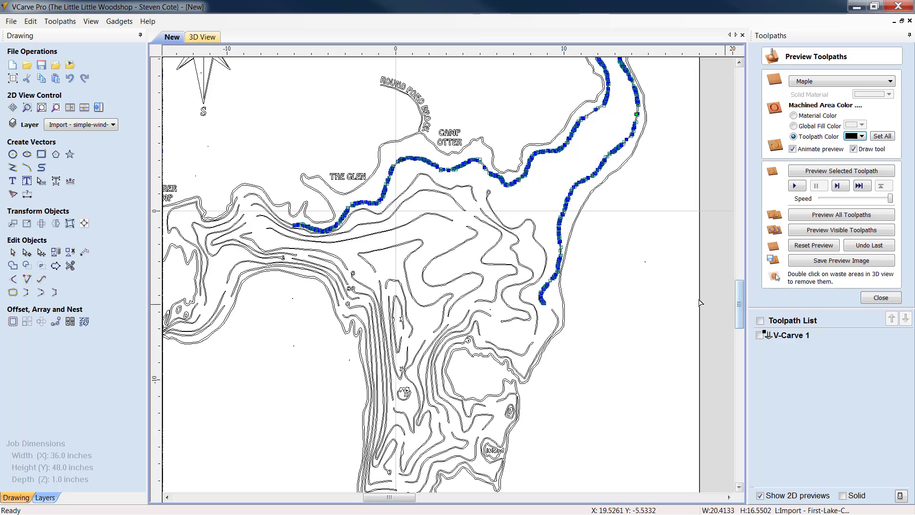
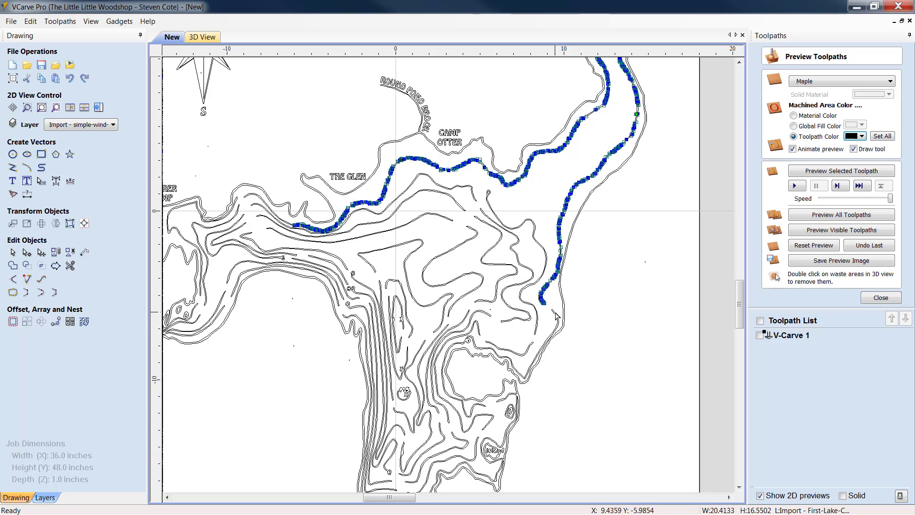
pyautogui.click(555, 312)
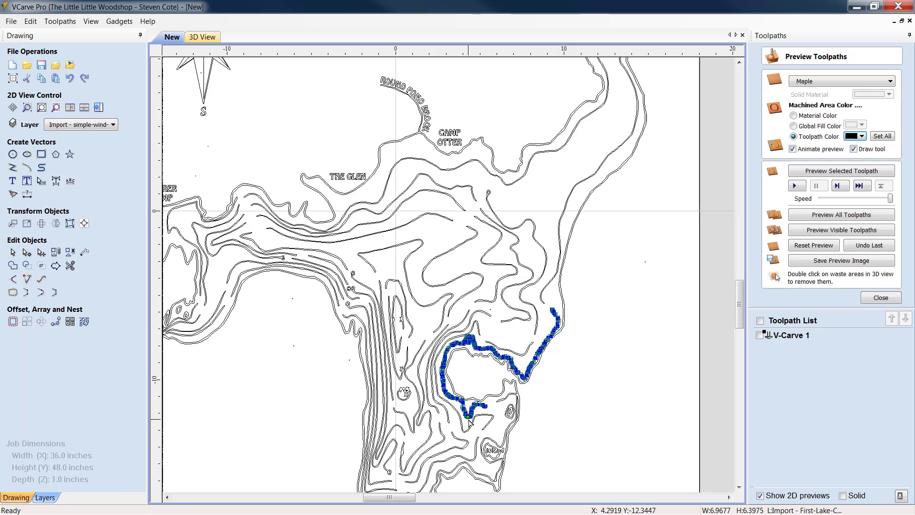
pyautogui.scroll(5, 500, 435)
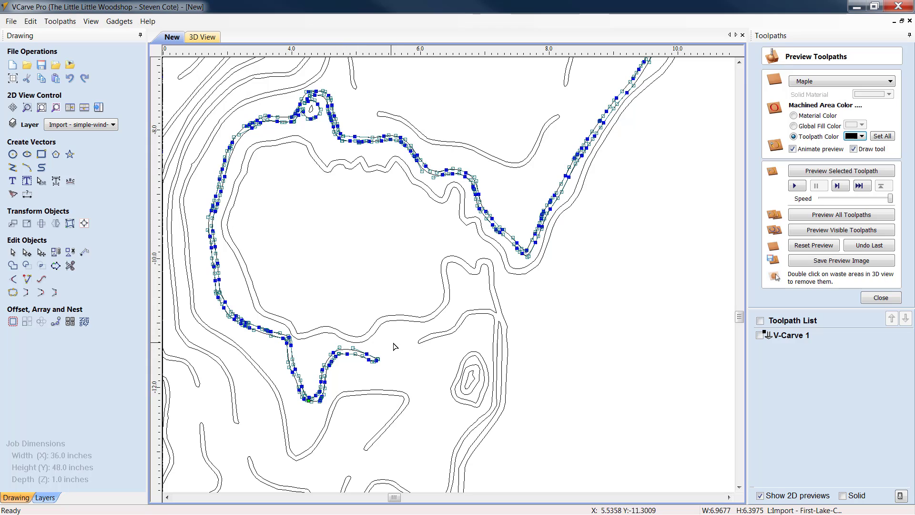
# - Switch to Picture Manager and enlarge the source map to 100% to check the contours around the southeastern peninsula and small island
pyautogui.scroll(3, 403, 373)
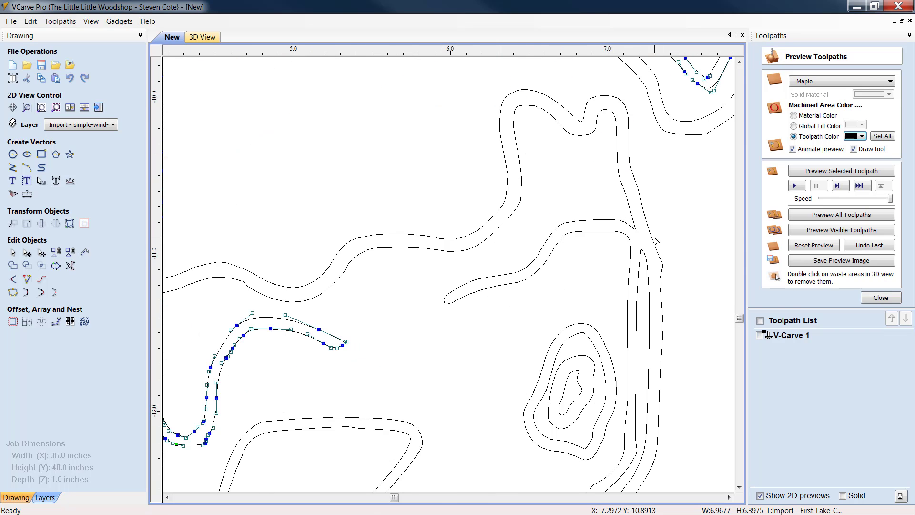
pyautogui.scroll(-4, 581, 413)
pyautogui.scroll(-2, 581, 413)
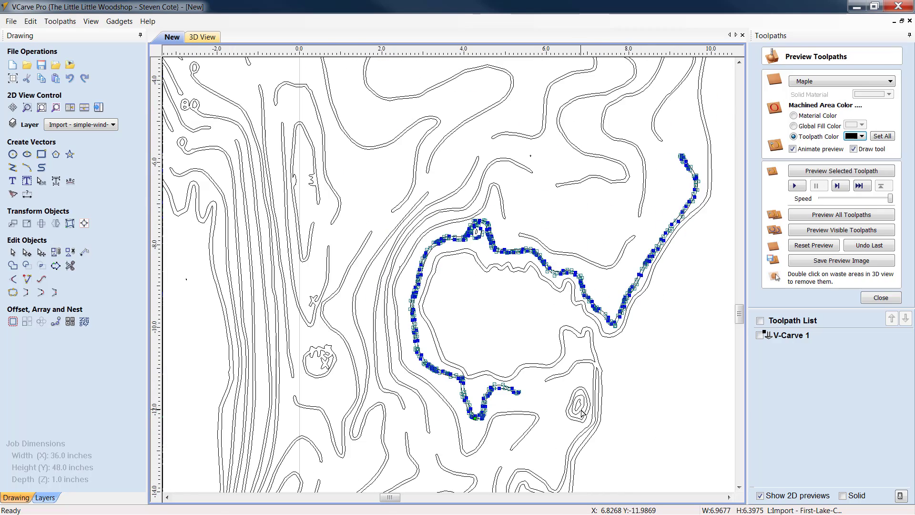
pyautogui.scroll(-2, 574, 411)
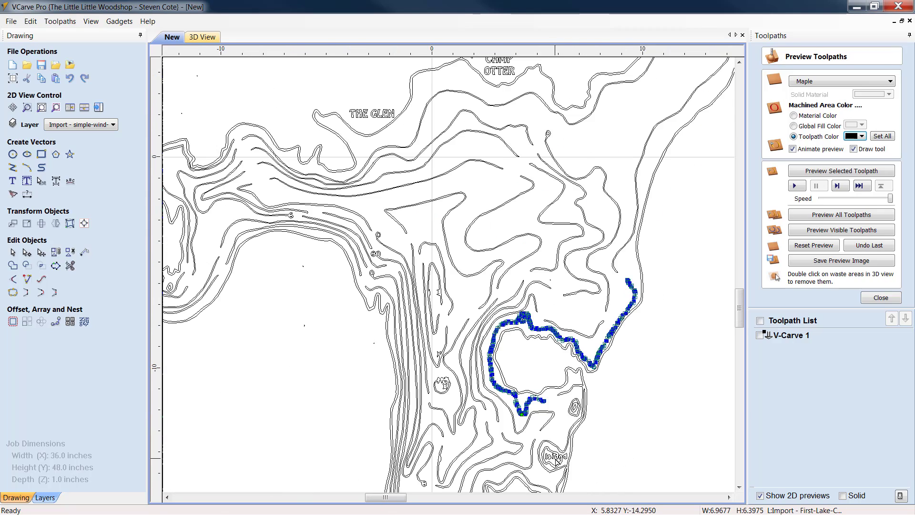
pyautogui.scroll(4, 549, 462)
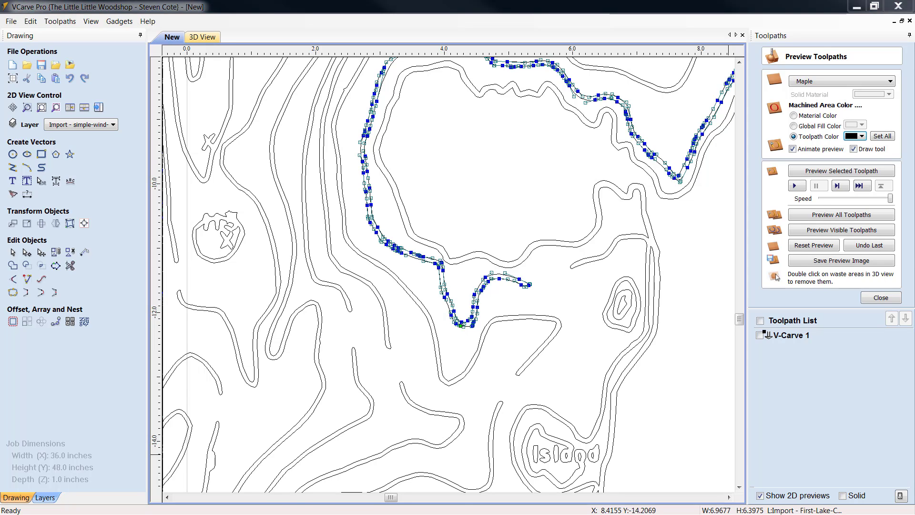
pyautogui.hotkey('alt', 'Tab')
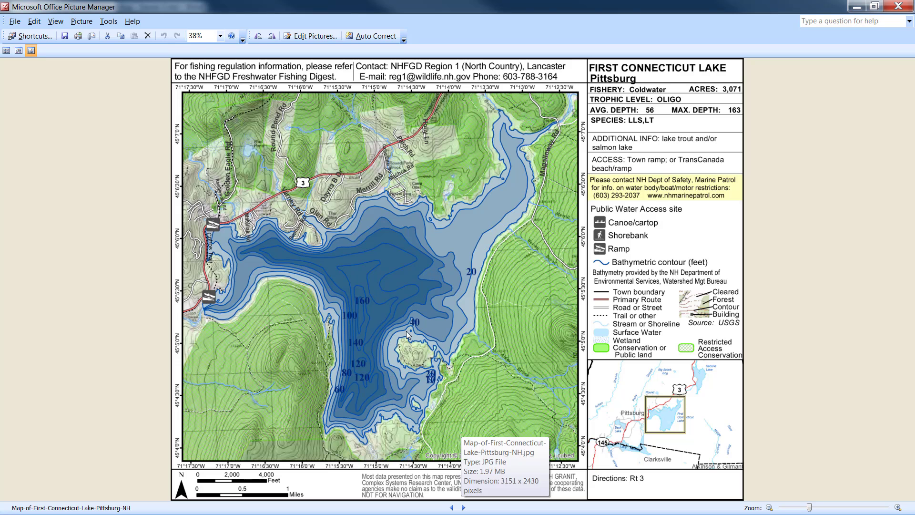
pyautogui.click(219, 36)
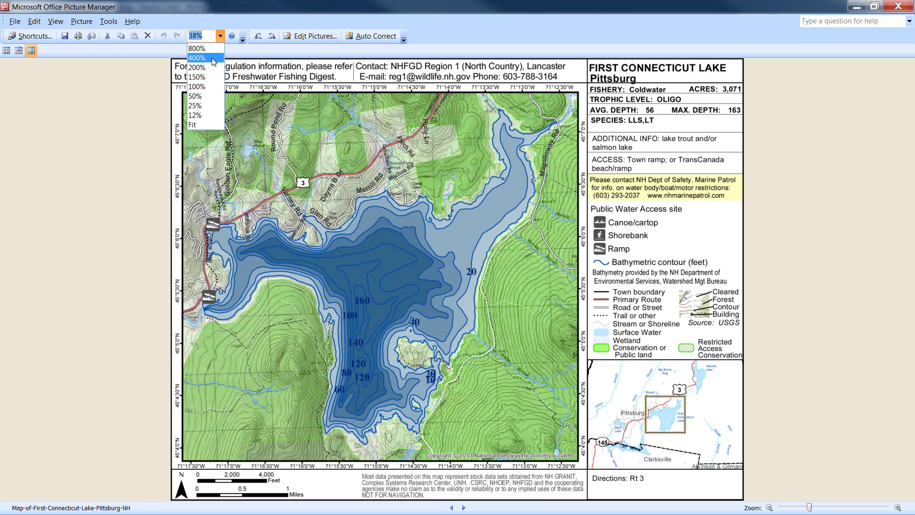
pyautogui.click(204, 88)
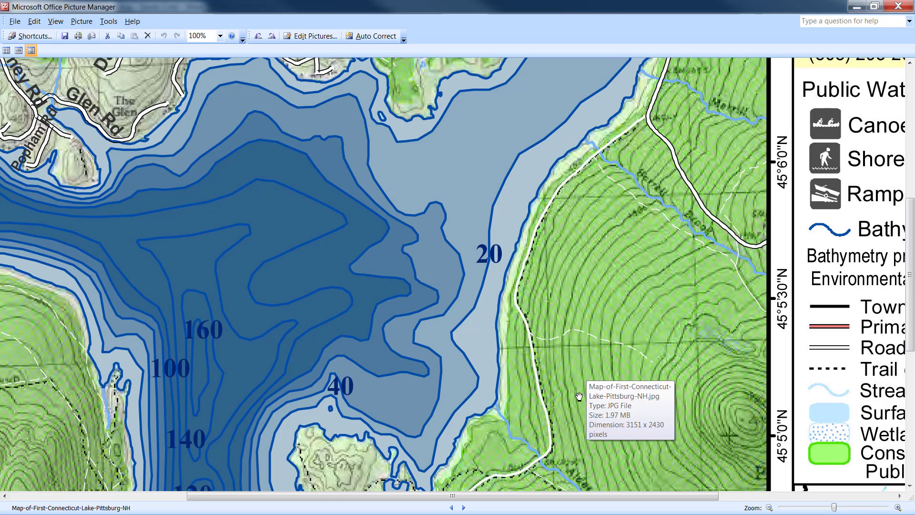
pyautogui.moveTo(524, 405); pyautogui.dragTo(540, 119)
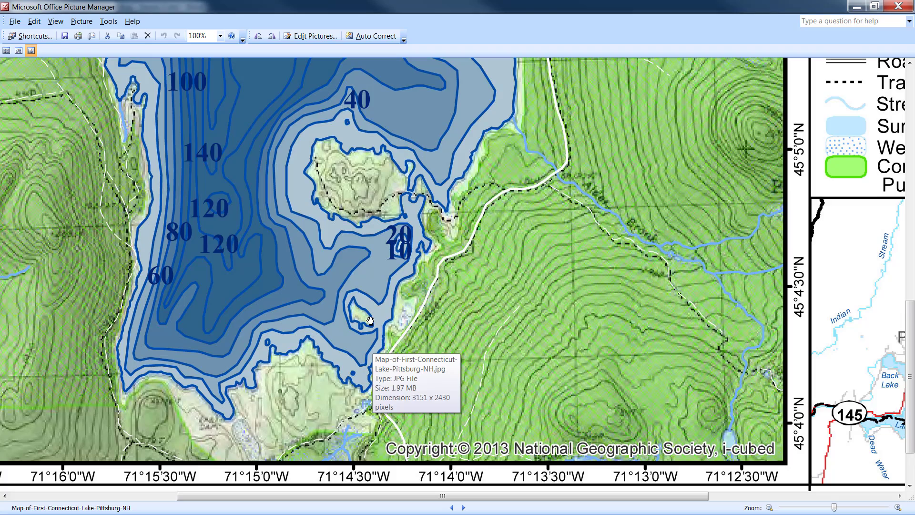
pyautogui.scroll(-1, 259, 196)
pyautogui.scroll(-1, 258, 196)
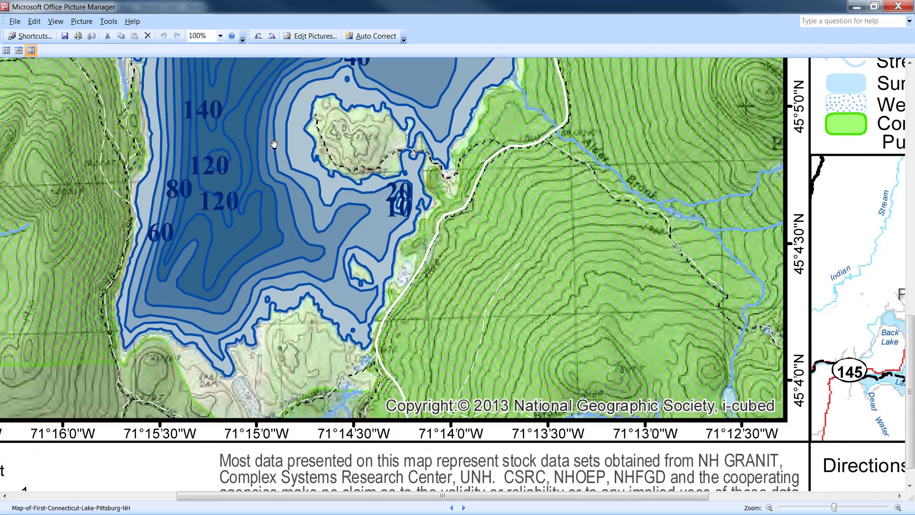
# - Examine the source map's central and northern depth contours, and close the picture
pyautogui.moveTo(280, 116); pyautogui.dragTo(265, 273)
pyautogui.moveTo(258, 148); pyautogui.dragTo(384, 221)
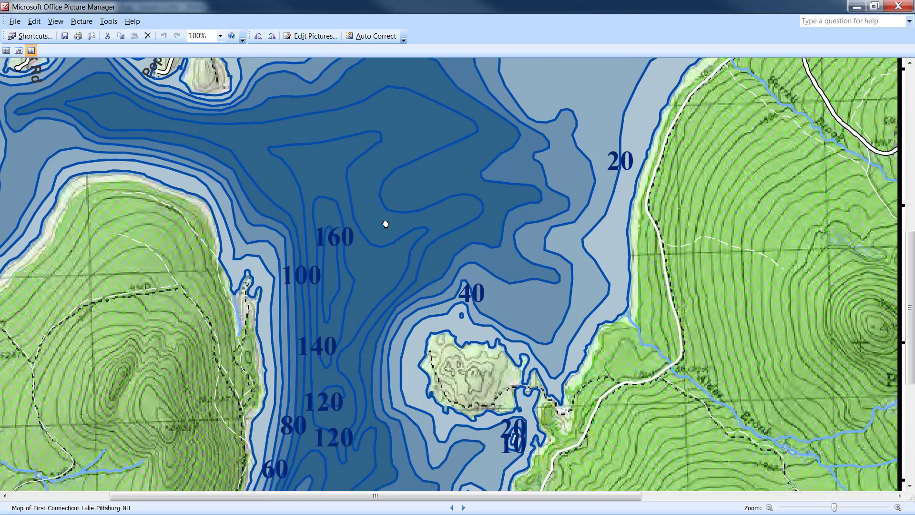
pyautogui.scroll(-4, 384, 222)
pyautogui.scroll(14, 385, 222)
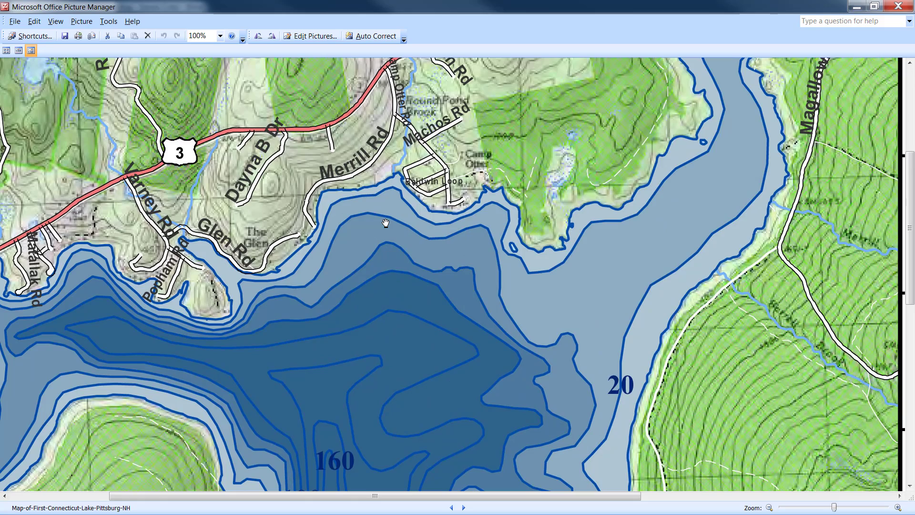
pyautogui.keyDown('ctrl'); pyautogui.scroll(-1, 385, 222); pyautogui.keyUp('ctrl')
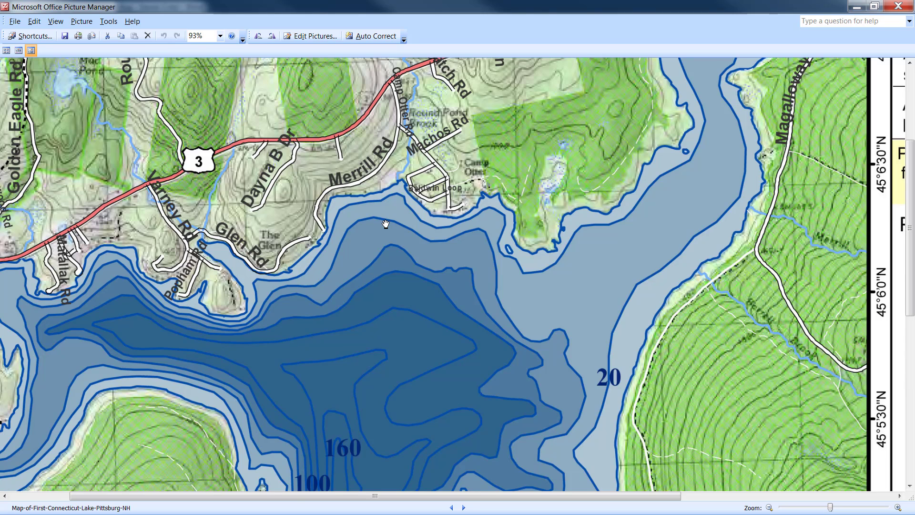
pyautogui.keyDown('ctrl'); pyautogui.scroll(-1, 385, 224); pyautogui.keyUp('ctrl')
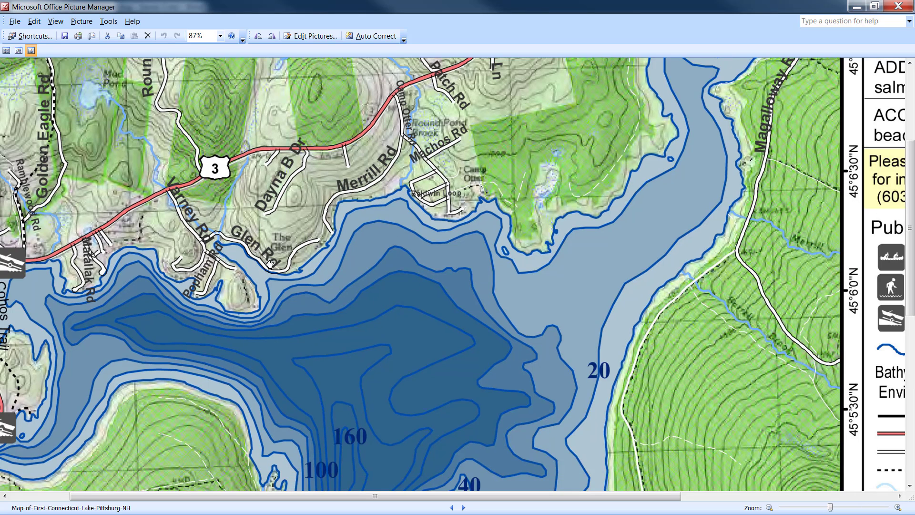
pyautogui.click(898, 4)
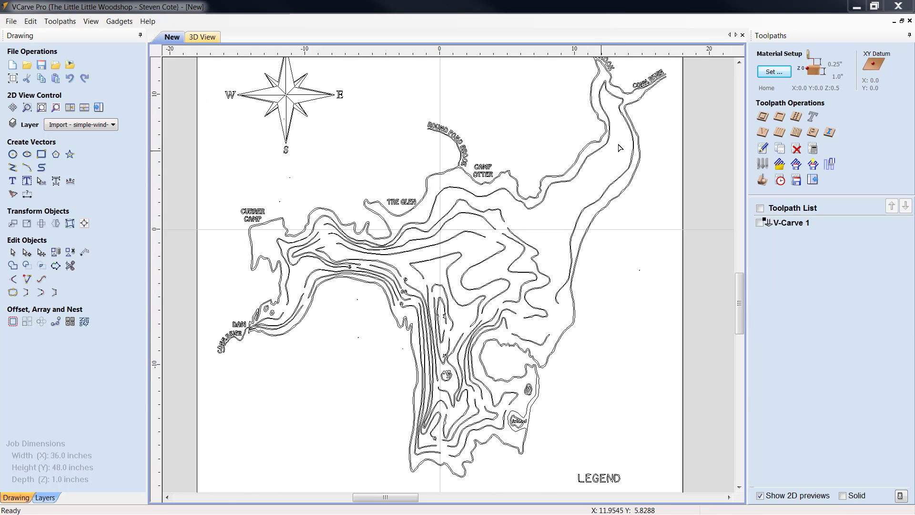
# - Display the nodes of the shoreline and of the first contour inside it to check how far each runs toward the dam
pyautogui.click(641, 98)
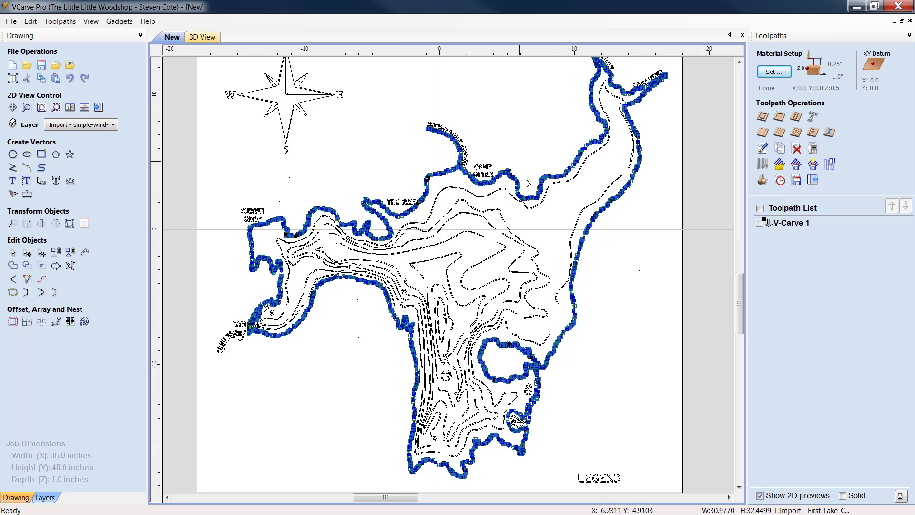
pyautogui.press('Escape')
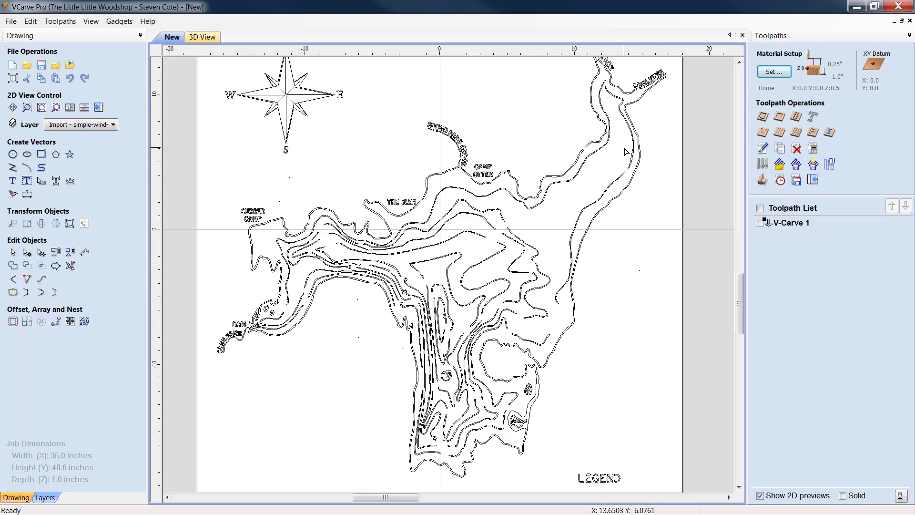
pyautogui.click(577, 177)
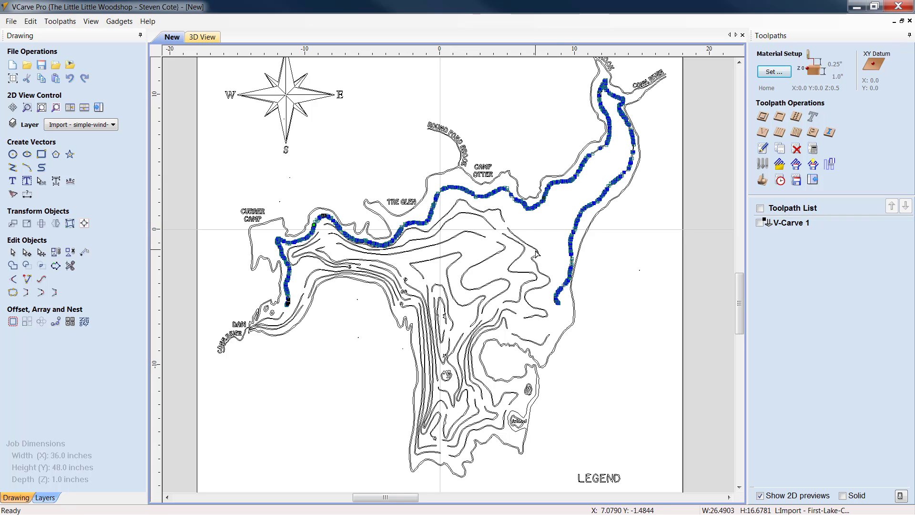
pyautogui.scroll(1, 220, 364)
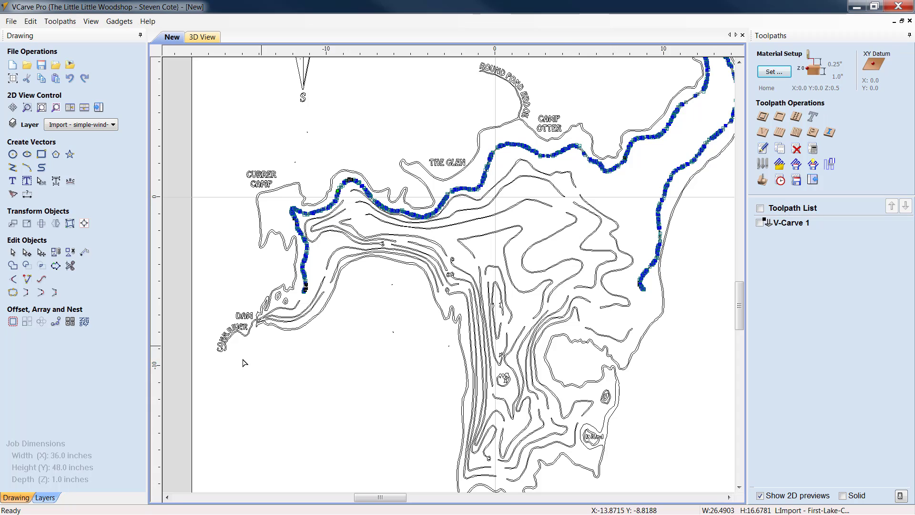
pyautogui.scroll(1, 170, 337)
pyautogui.scroll(1, 171, 364)
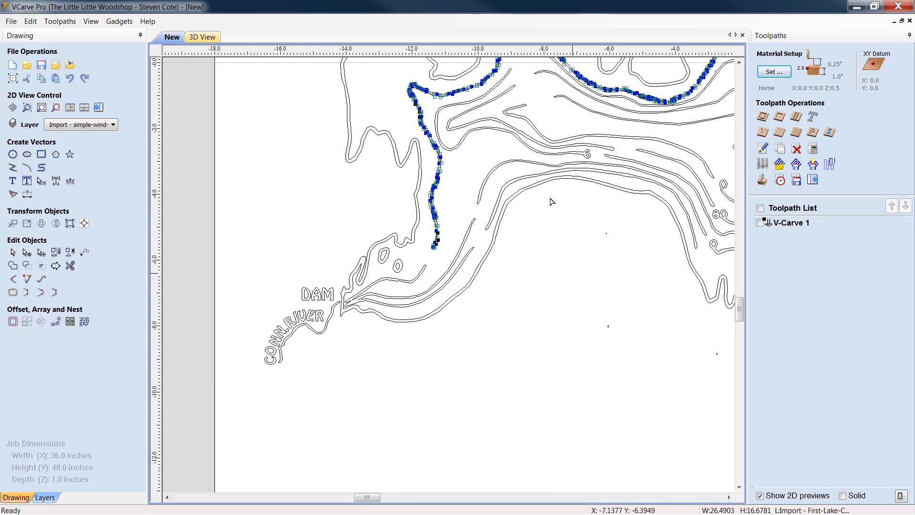
pyautogui.scroll(1, 523, 383)
pyautogui.scroll(-1, 522, 385)
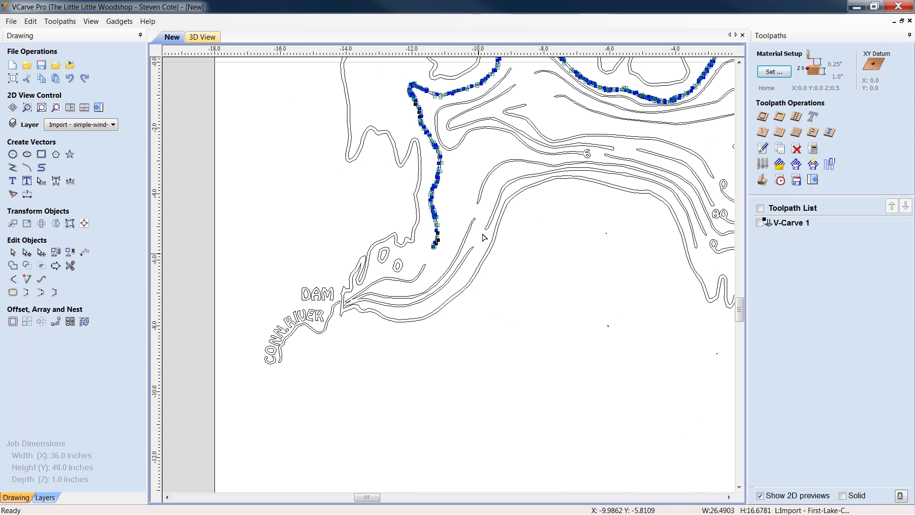
# - Display the nodes of the contours converging at the dam to check which ones form a single vector
pyautogui.click(467, 238)
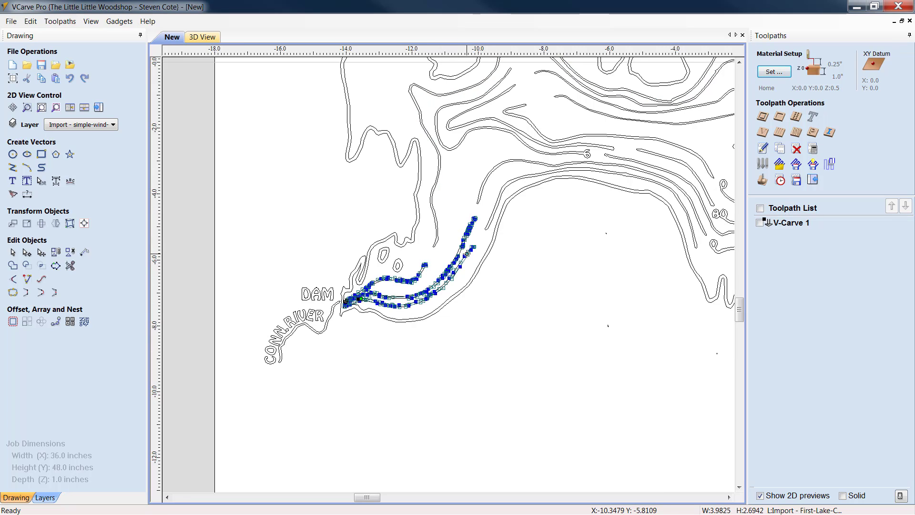
pyautogui.click(462, 283)
pyautogui.scroll(1, 404, 309)
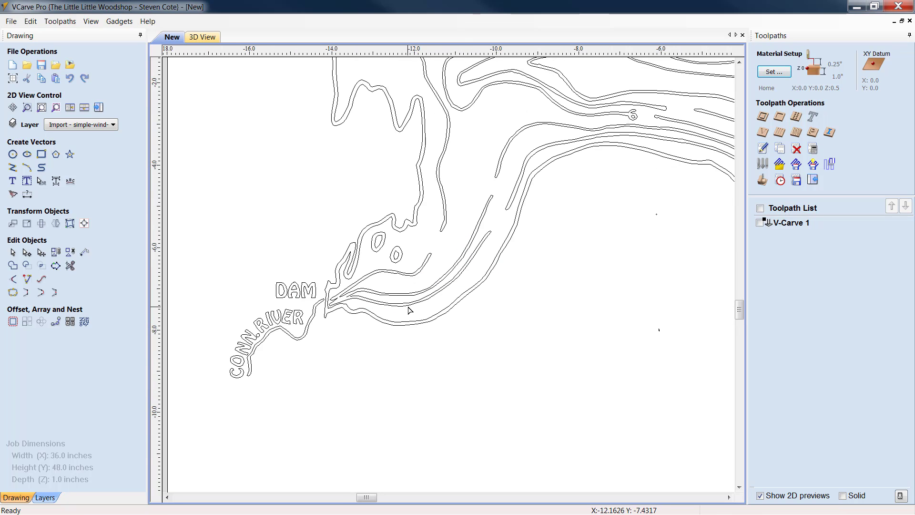
pyautogui.scroll(1, 409, 310)
pyautogui.click(460, 187)
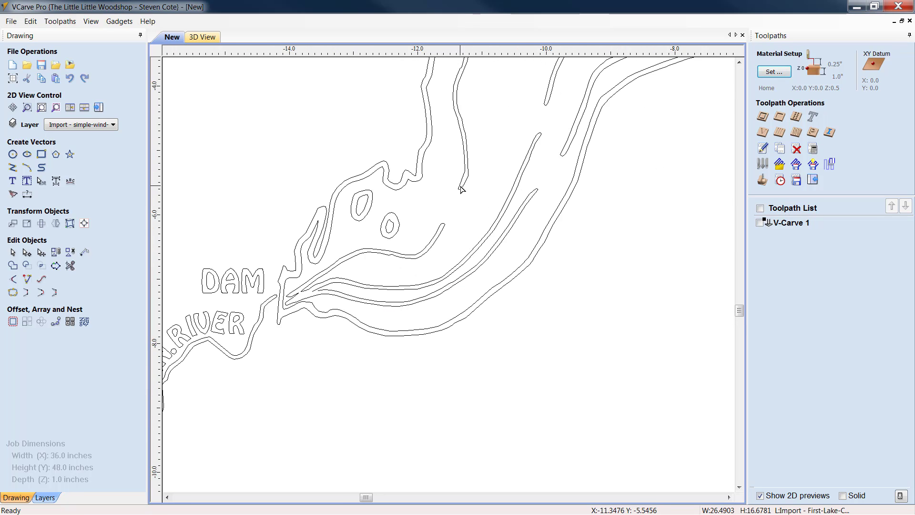
pyautogui.click(435, 238)
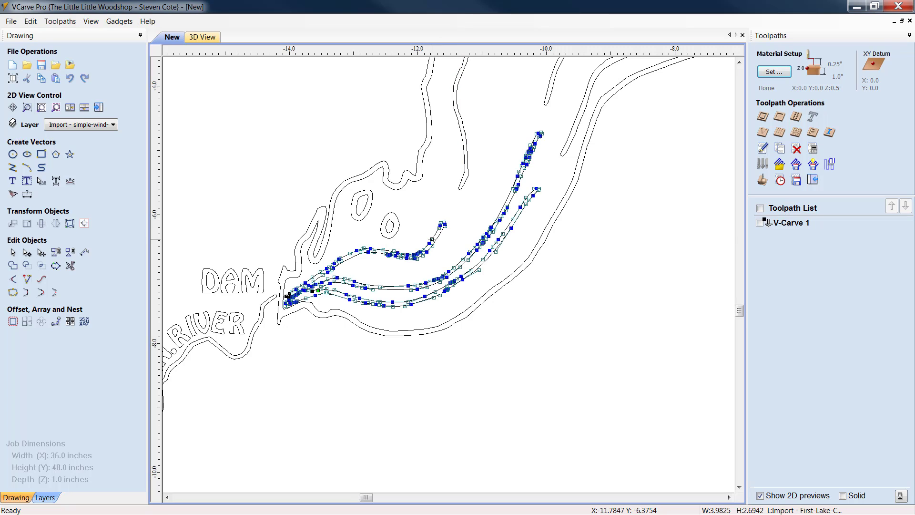
pyautogui.click(546, 215)
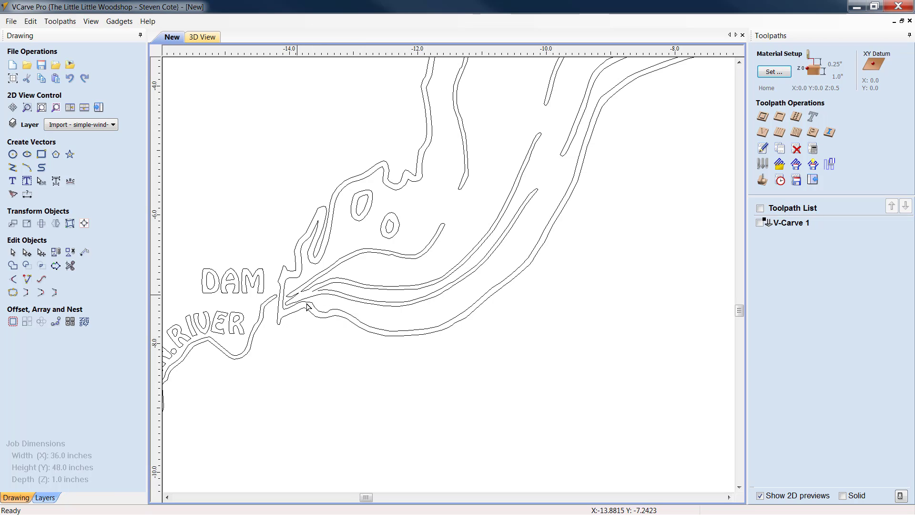
# - Delete the nodes forming the narrow inner spur and the lower bend where the contours converge beside the dam
pyautogui.scroll(2, 294, 310)
pyautogui.scroll(2, 294, 312)
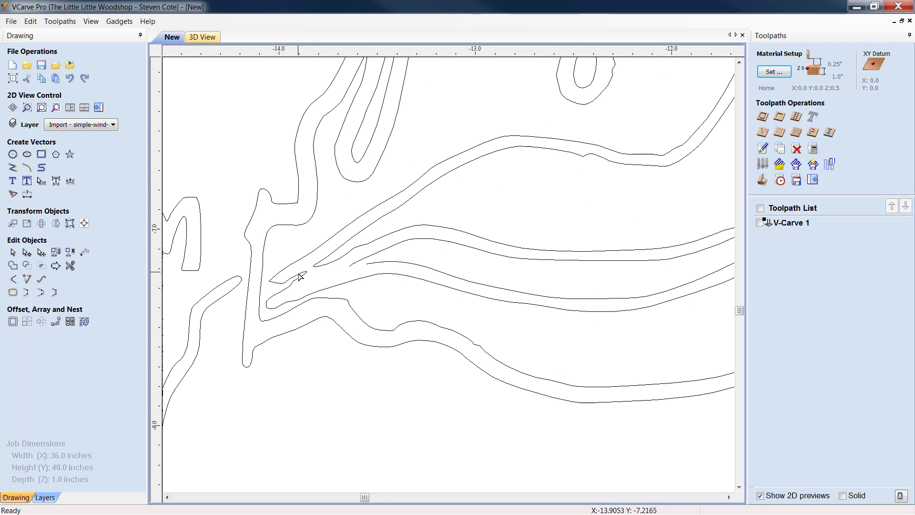
pyautogui.click(299, 275)
pyautogui.scroll(2, 303, 275)
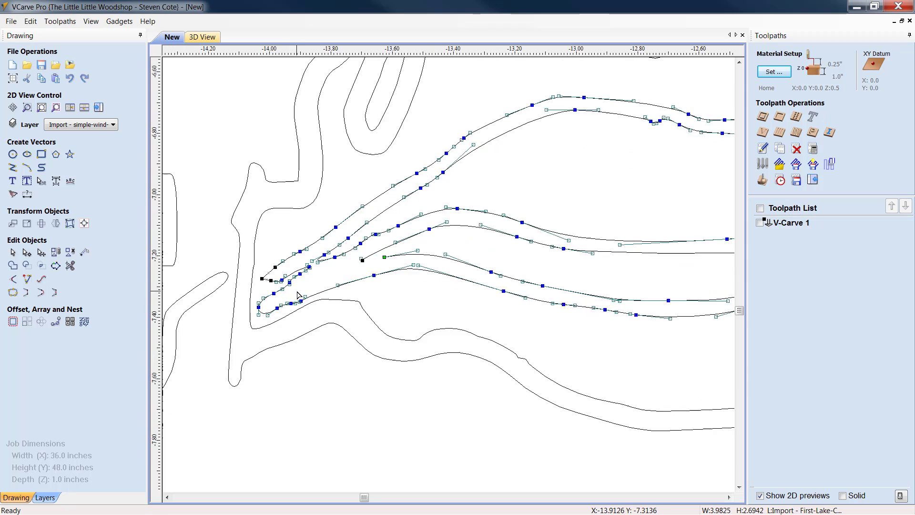
pyautogui.rightClick(313, 262)
pyautogui.click(348, 266)
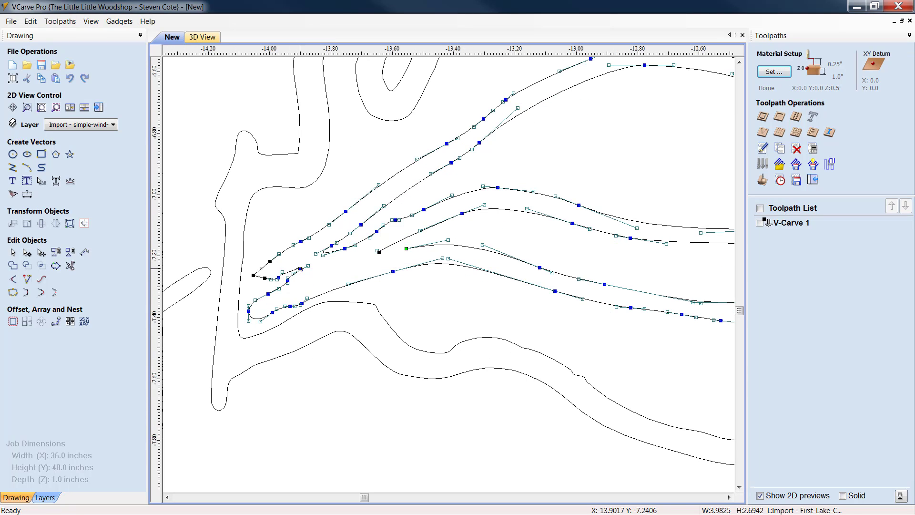
pyautogui.rightClick(300, 268)
pyautogui.click(307, 272)
pyautogui.rightClick(303, 327)
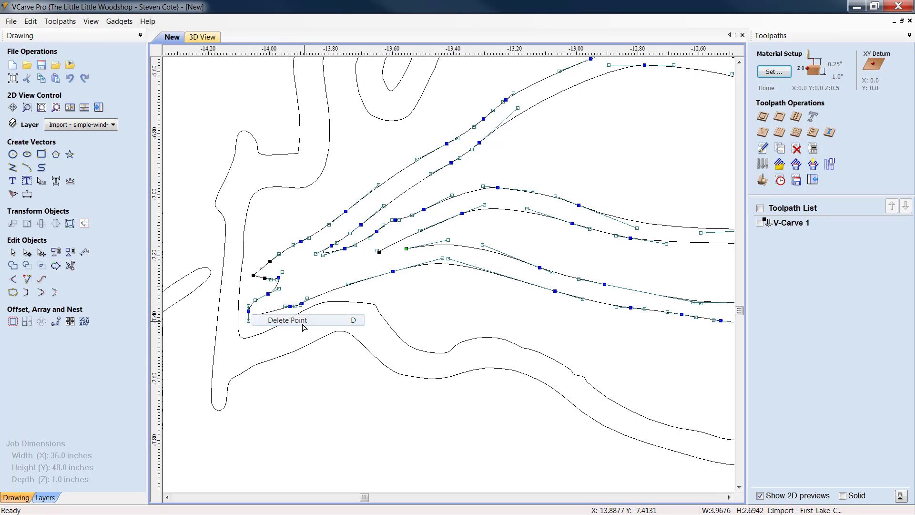
pyautogui.click(303, 322)
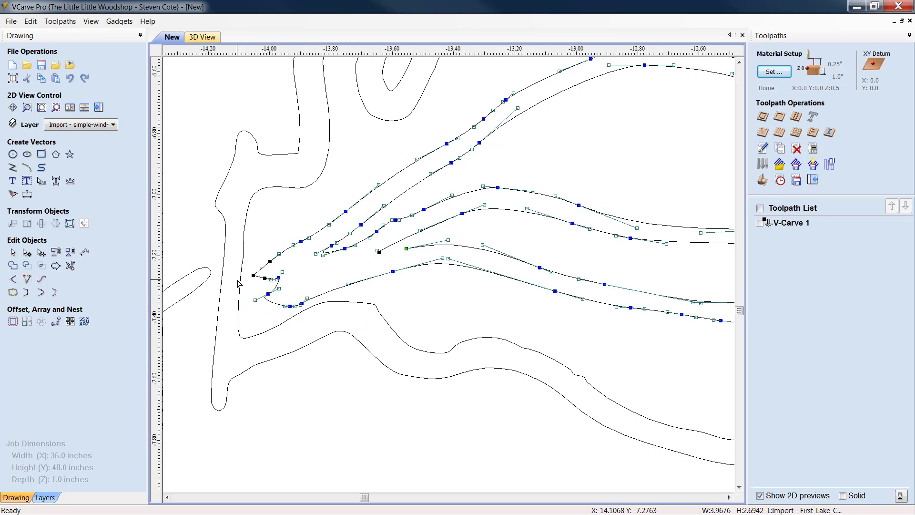
# - Delete the surplus nodes around the converging contour's western tip to simplify its outline
pyautogui.rightClick(268, 297)
pyautogui.click(284, 301)
pyautogui.rightClick(253, 282)
pyautogui.click(272, 282)
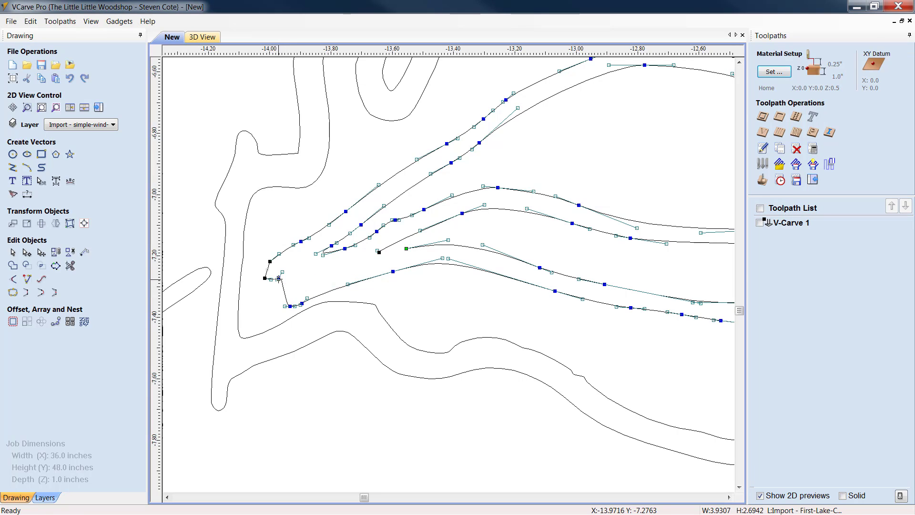
pyautogui.rightClick(278, 276)
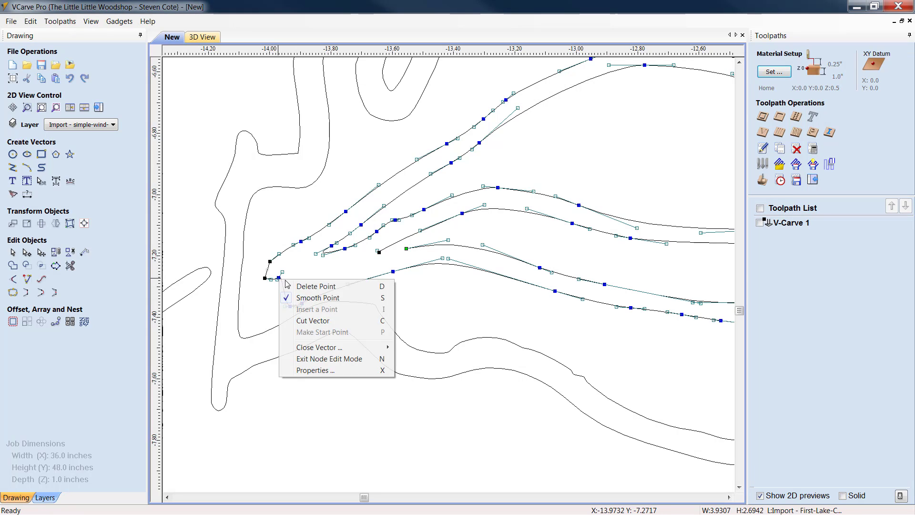
pyautogui.click(300, 285)
# - Turn the corner node at the contour's western tip into a smooth point and deselect the contour
pyautogui.rightClick(265, 277)
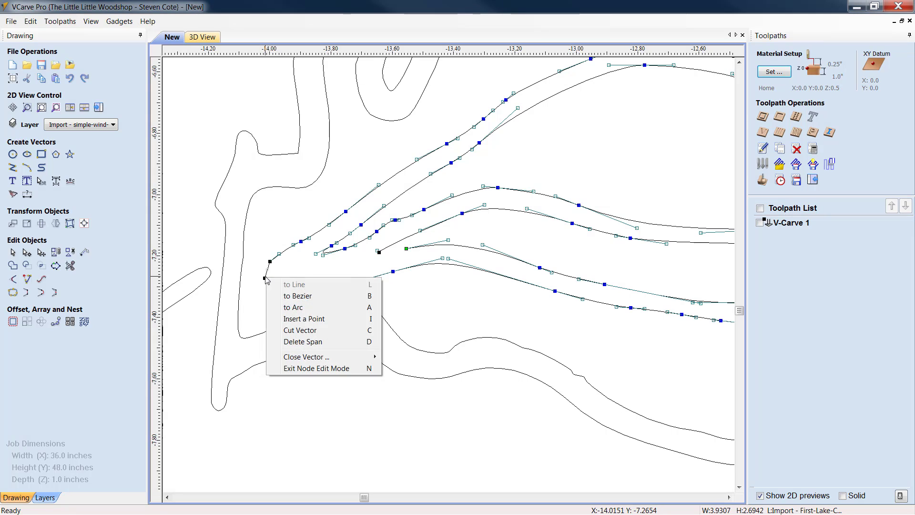
pyautogui.rightClick(265, 278)
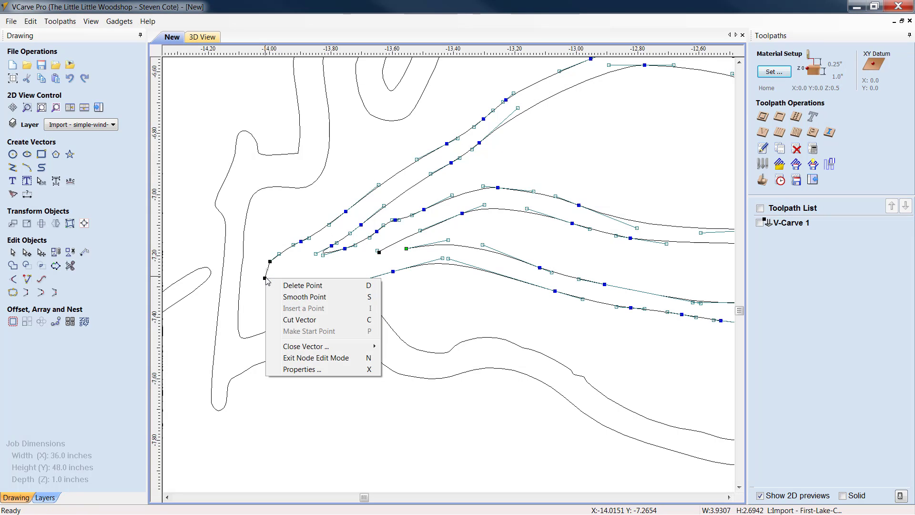
pyautogui.click(281, 299)
pyautogui.click(291, 273)
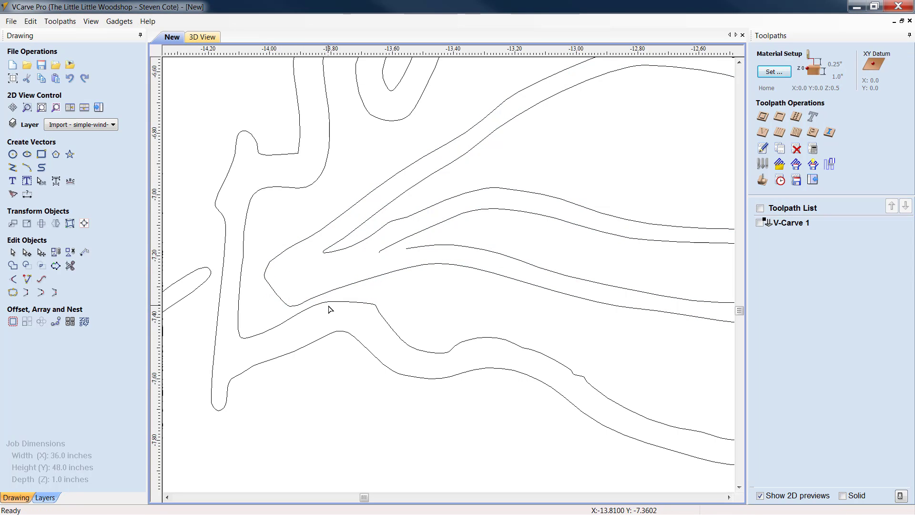
# - Delete the extra node on the tip's lower edge and move the adjacent node up to round the curve
pyautogui.click(299, 305)
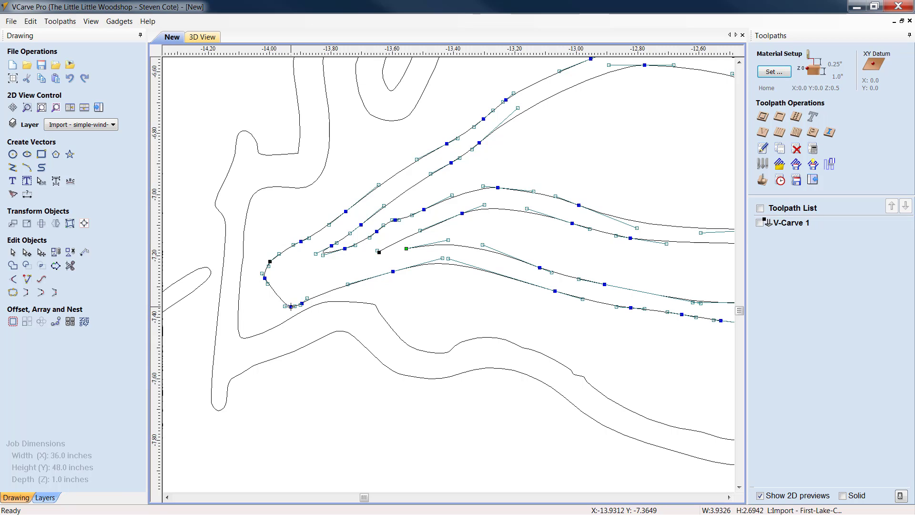
pyautogui.rightClick(291, 307)
pyautogui.click(305, 312)
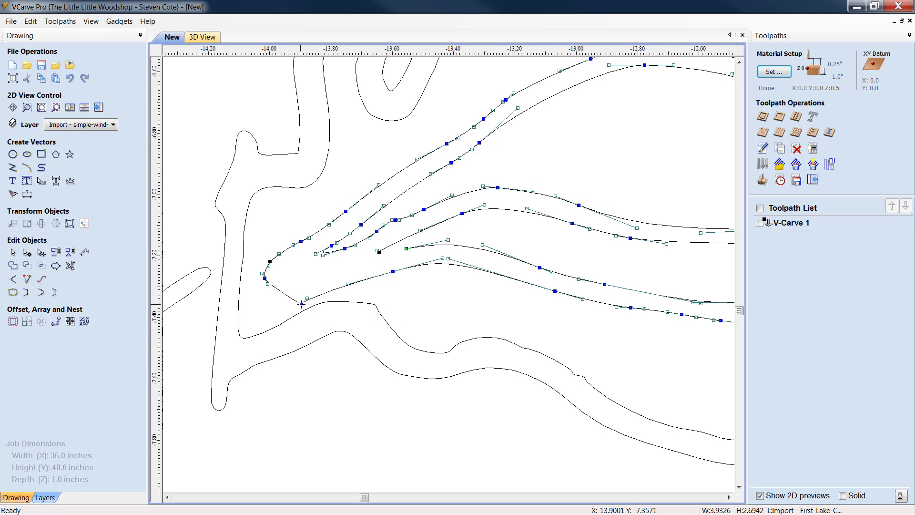
pyautogui.moveTo(301, 304); pyautogui.dragTo(310, 288)
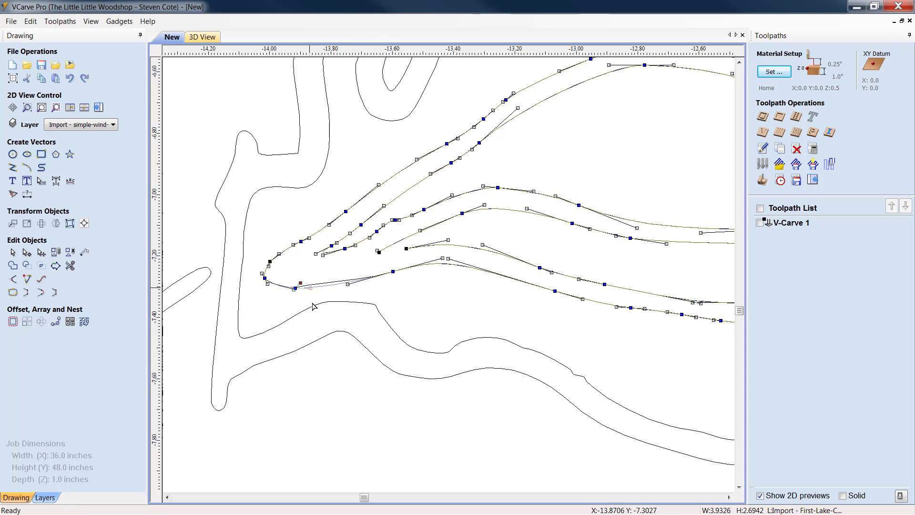
# - Delete the nodes at the northeast tip of the narrow inner contour branch running east from the dam, cutting it back span by span
pyautogui.click(449, 318)
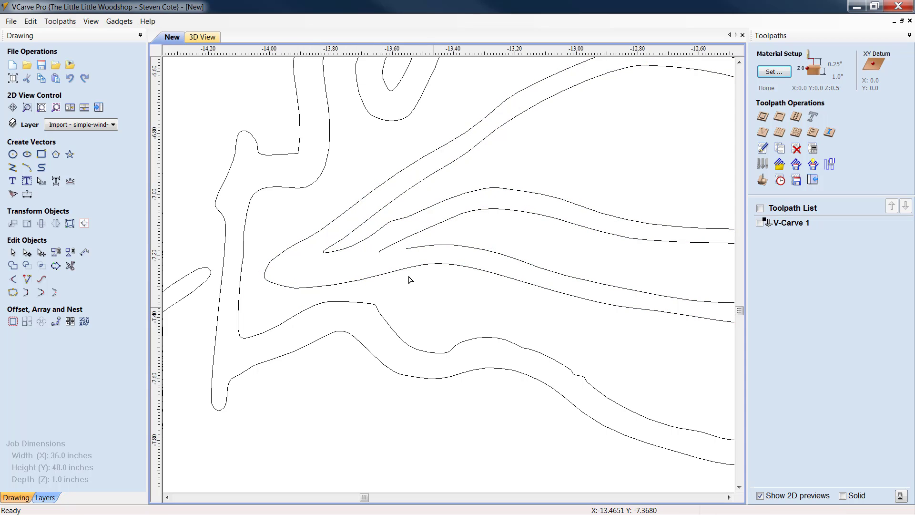
pyautogui.scroll(-2, 549, 317)
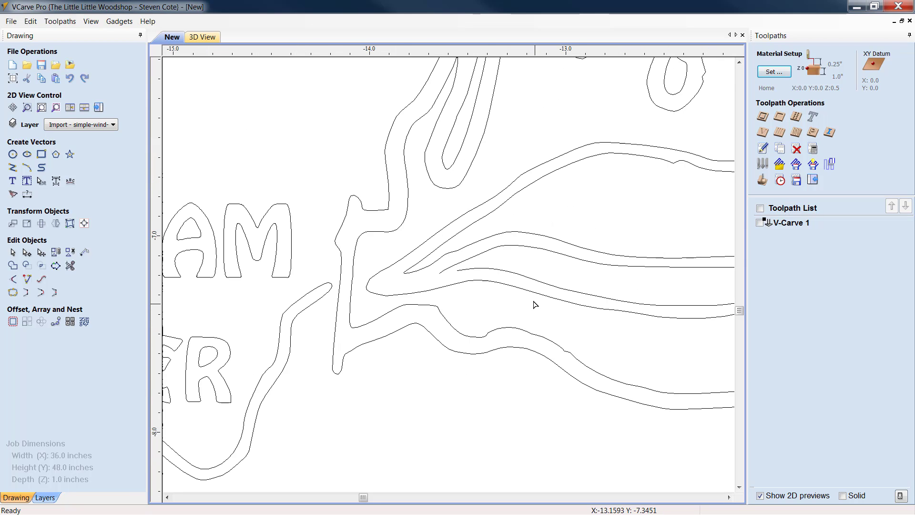
pyautogui.click(728, 497)
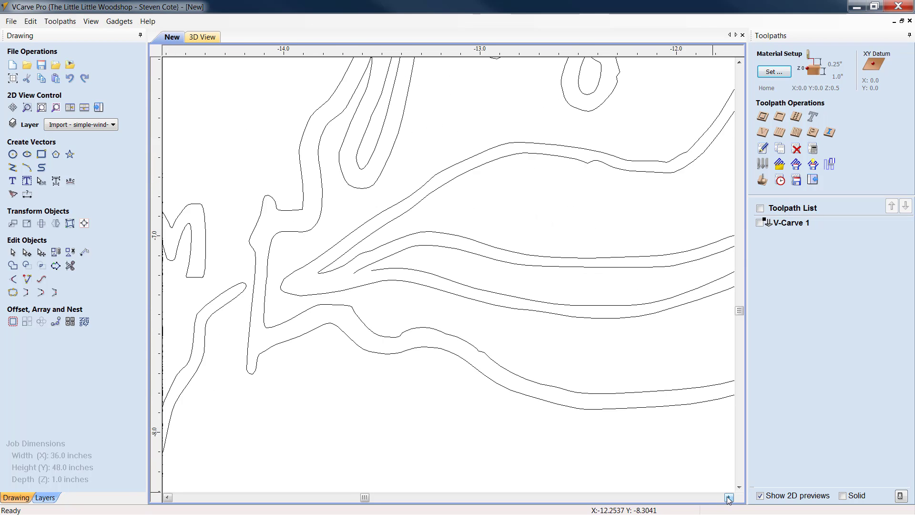
pyautogui.click(728, 497)
pyautogui.scroll(-3, 681, 242)
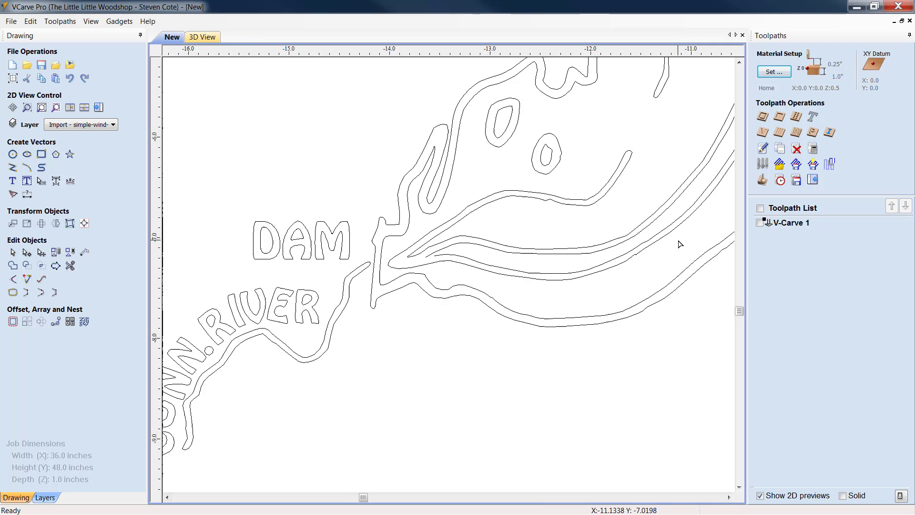
pyautogui.click(728, 497)
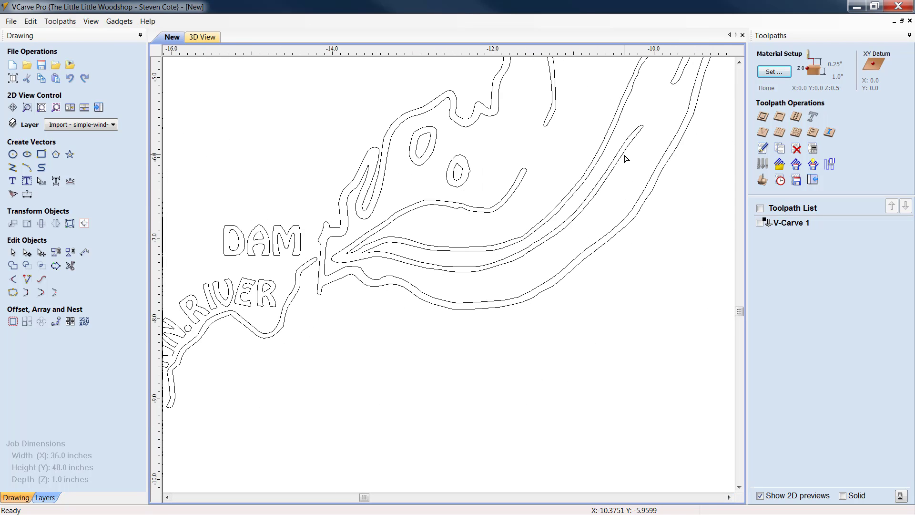
pyautogui.click(624, 153)
pyautogui.scroll(4, 624, 162)
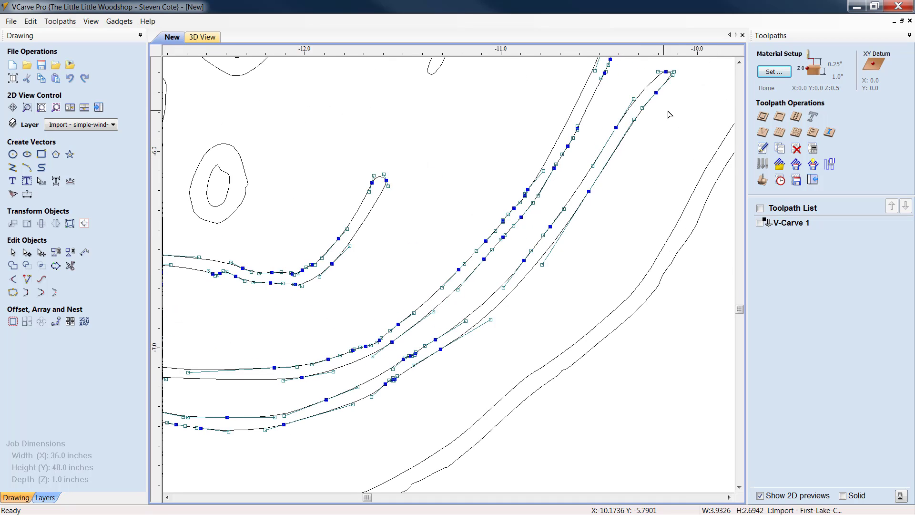
pyautogui.moveTo(685, 117); pyautogui.dragTo(652, 63)
pyautogui.press('Delete')
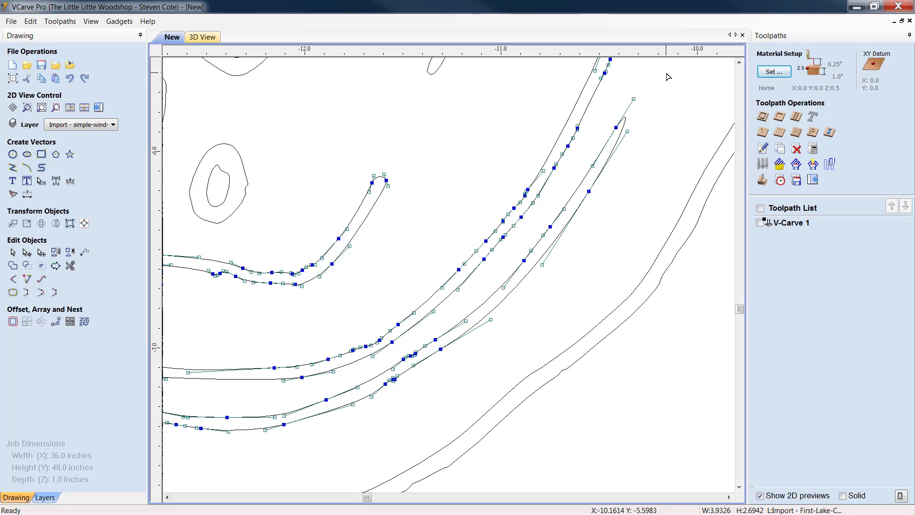
pyautogui.press('d')
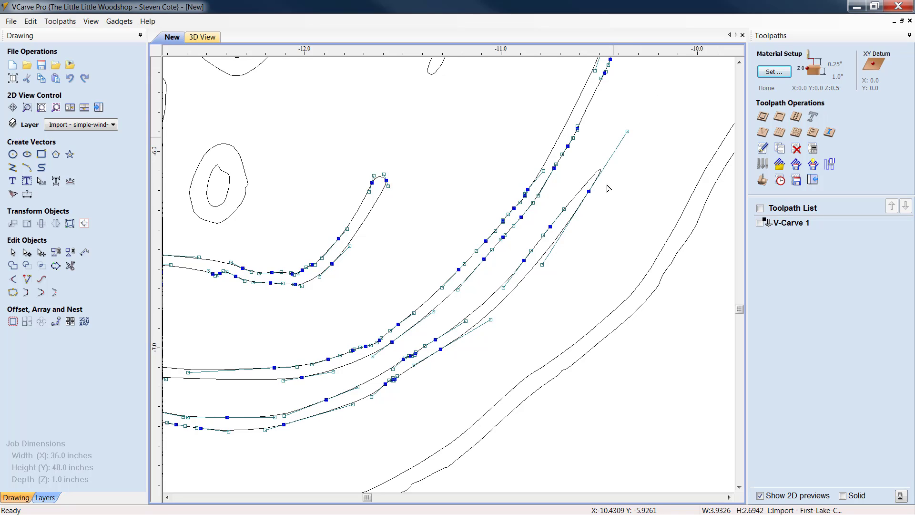
pyautogui.press('d')
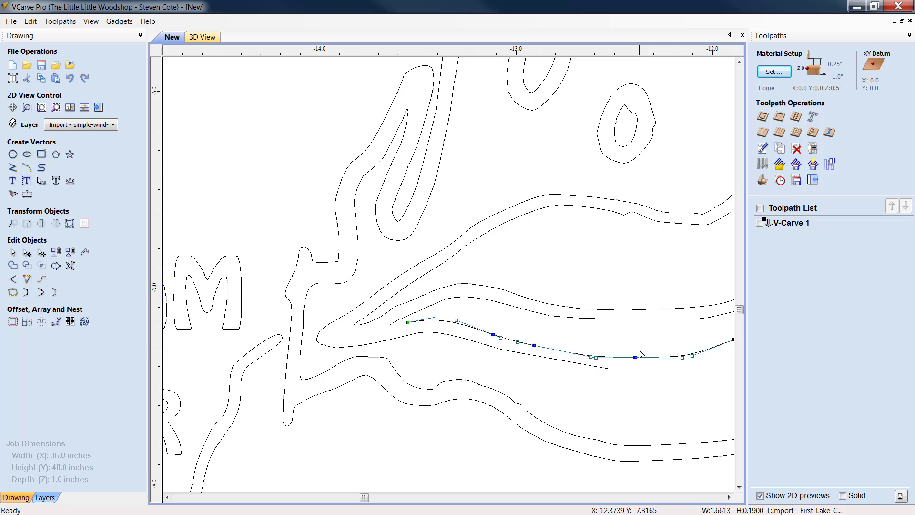
# - Delete the branch's detached upper line and trim the lower line's remaining nodes back to the rounded contour end beside the dam
pyautogui.press('Delete')
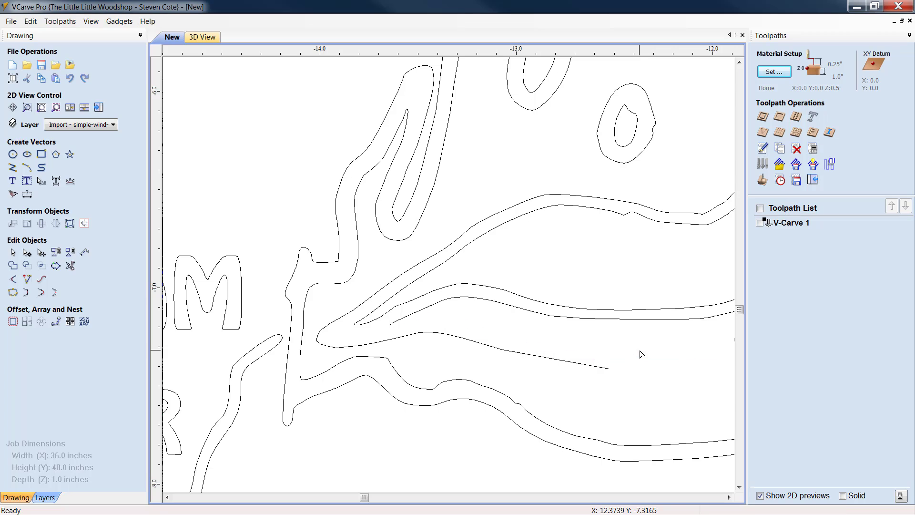
pyautogui.click(608, 370)
pyautogui.press('d')
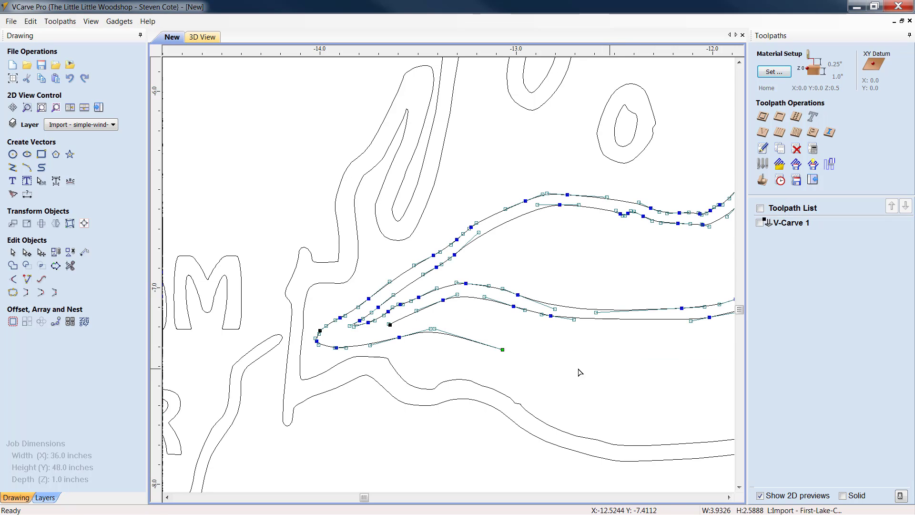
pyautogui.press('d')
pyautogui.press('d')
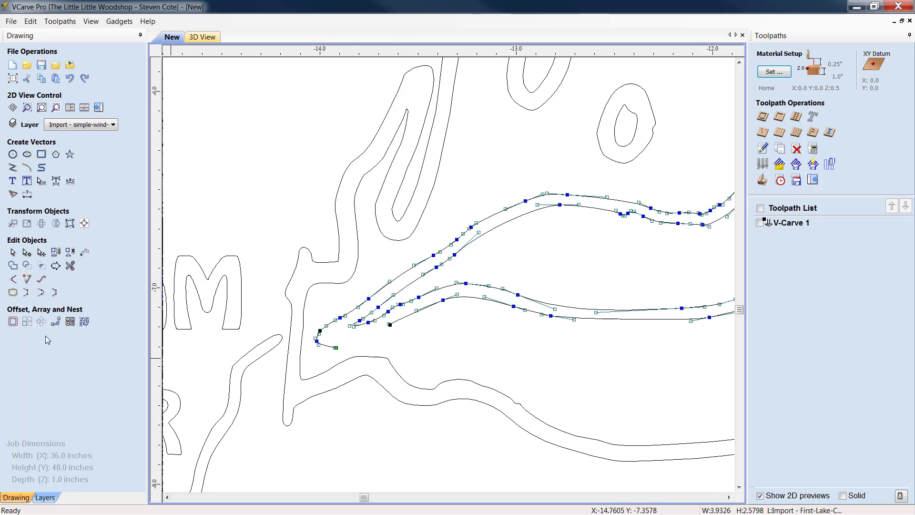
# - Join the open contour ends beside the dam with a smooth curve and adjust its handle to follow the neighbouring line
pyautogui.click(40, 293)
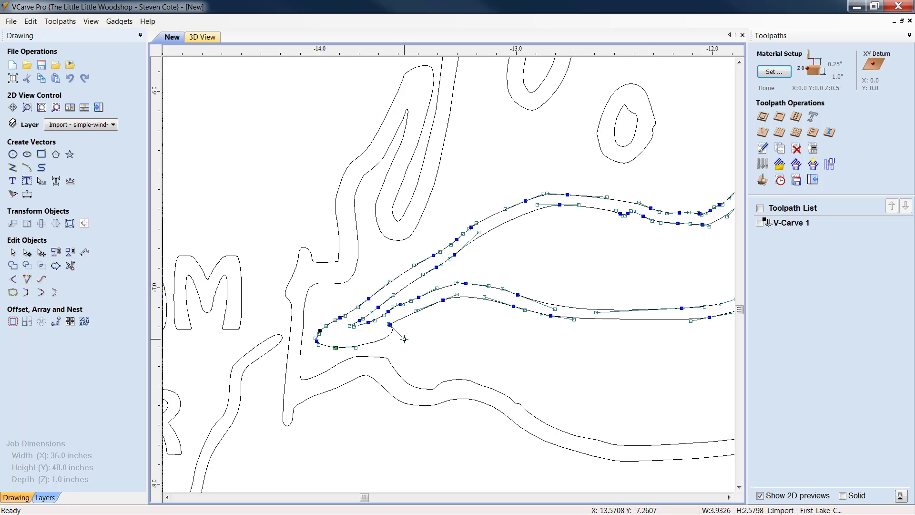
pyautogui.moveTo(403, 338); pyautogui.dragTo(354, 337)
pyautogui.click(432, 348)
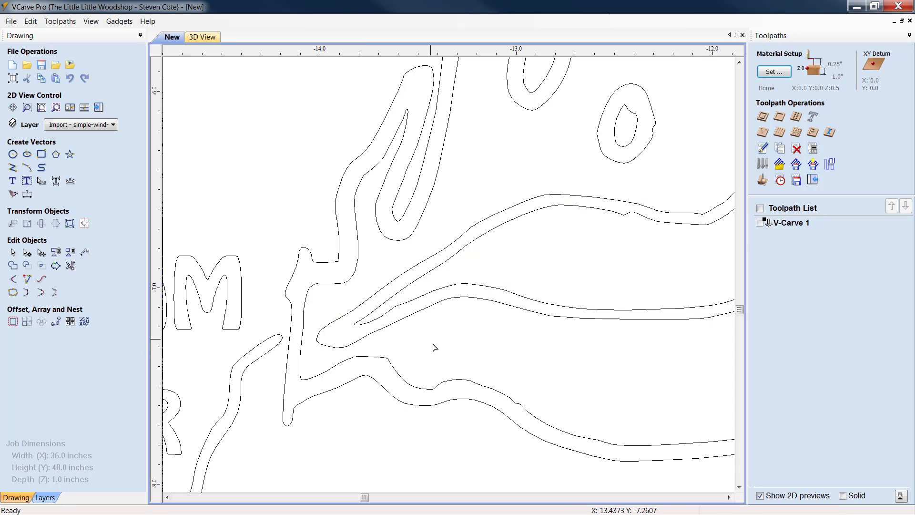
# - Delete the two nodes forming the kink in the lower line of the contour south of the small islands
pyautogui.scroll(-4, 435, 358)
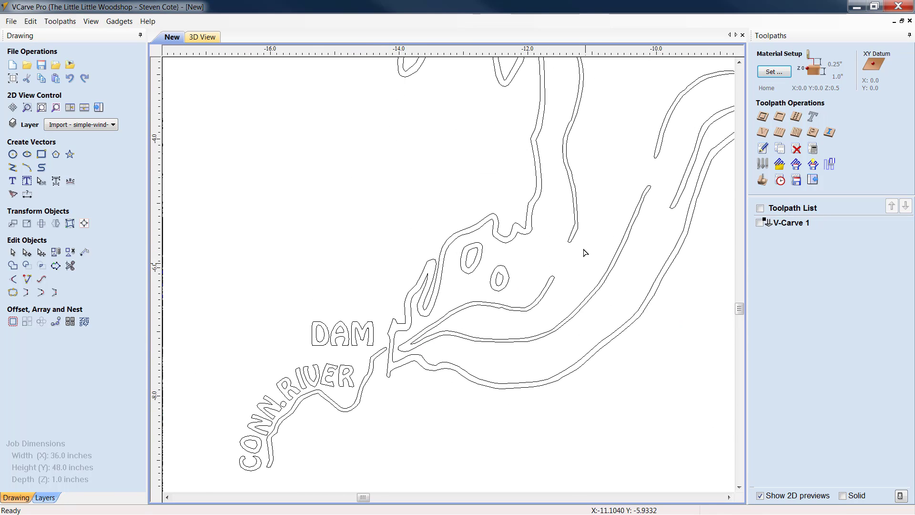
pyautogui.scroll(8, 500, 333)
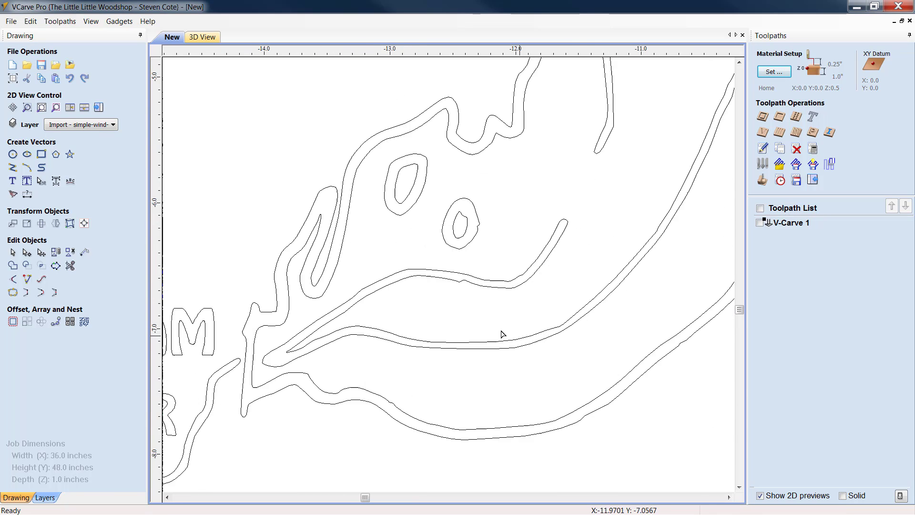
pyautogui.click(472, 268)
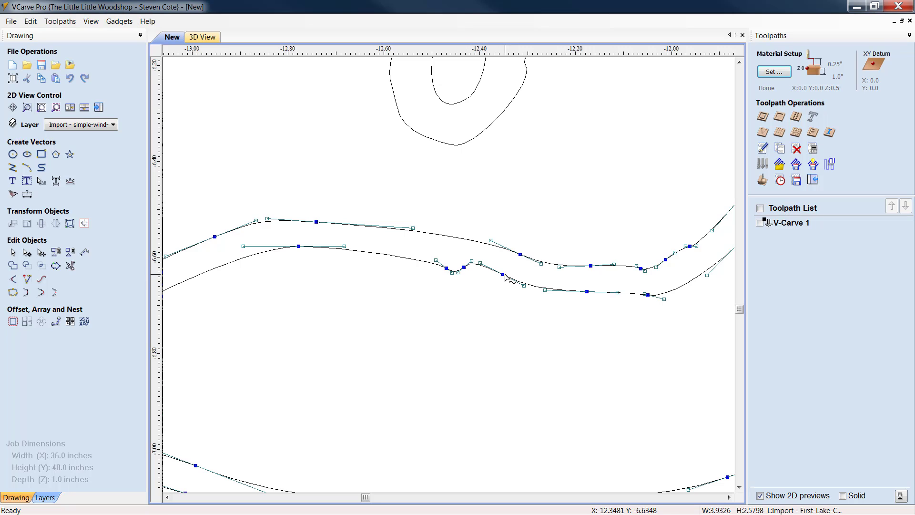
pyautogui.rightClick(504, 275)
pyautogui.click(522, 280)
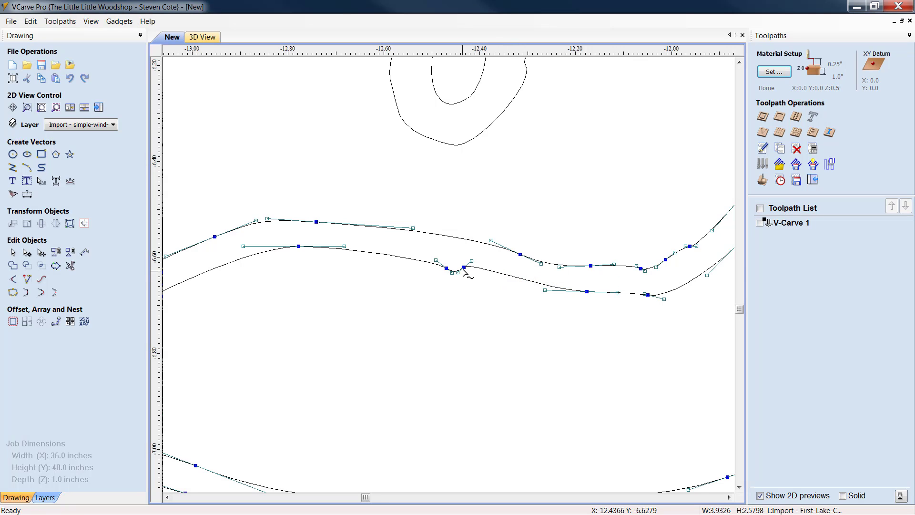
pyautogui.rightClick(463, 268)
pyautogui.click(477, 275)
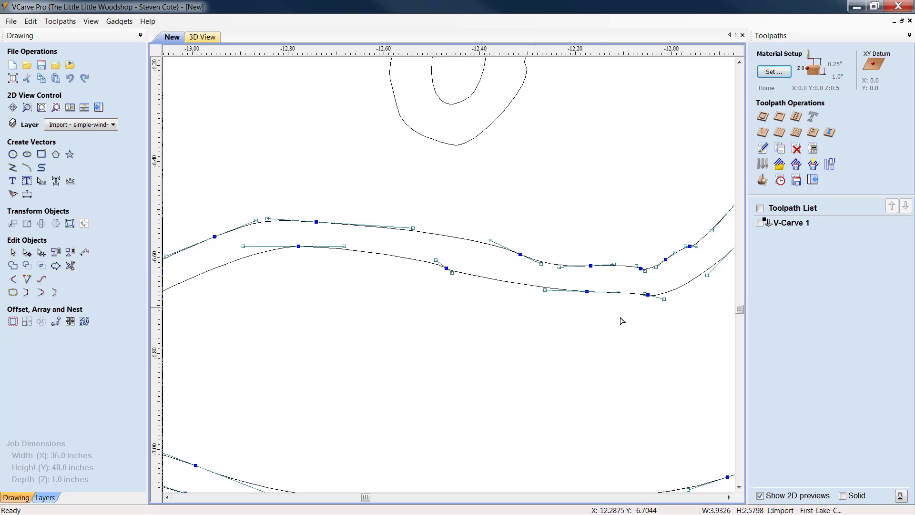
pyautogui.click(578, 353)
# - Examine the contours and islands northeast of the dam for remaining irregularities
pyautogui.scroll(-5, 577, 352)
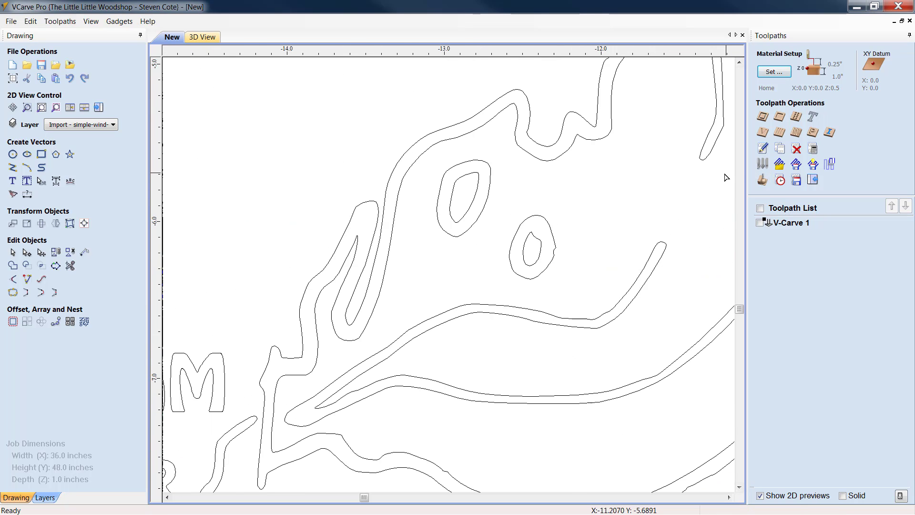
pyautogui.scroll(1, 725, 177)
pyautogui.click(728, 497)
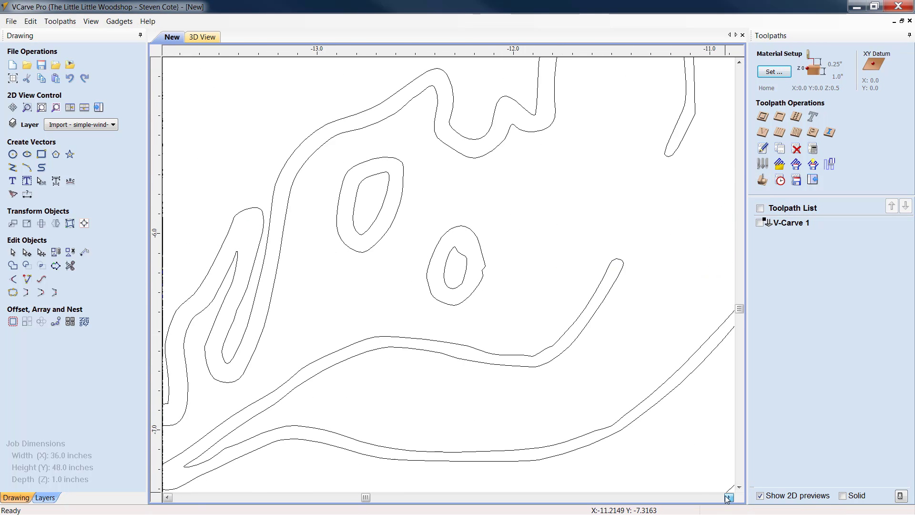
pyautogui.click(727, 497)
pyautogui.click(738, 62)
pyautogui.click(739, 63)
pyautogui.click(739, 62)
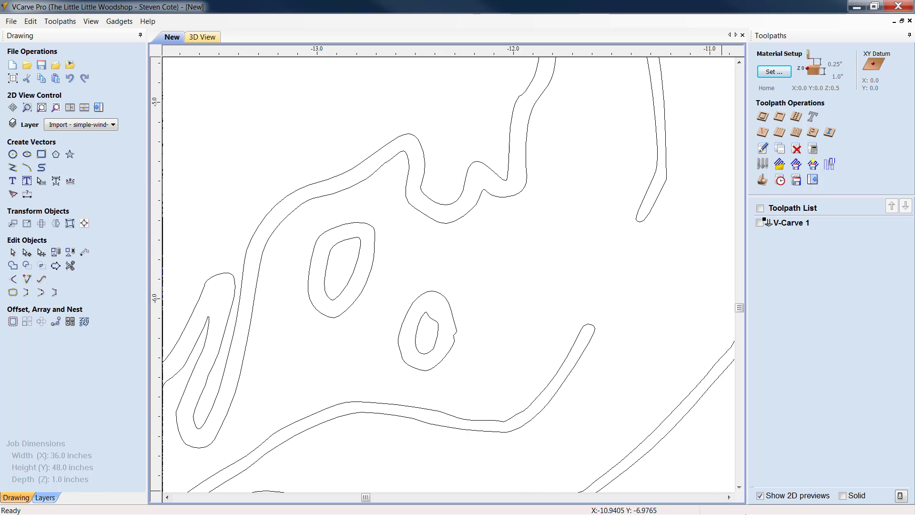
pyautogui.click(727, 497)
pyautogui.click(727, 497)
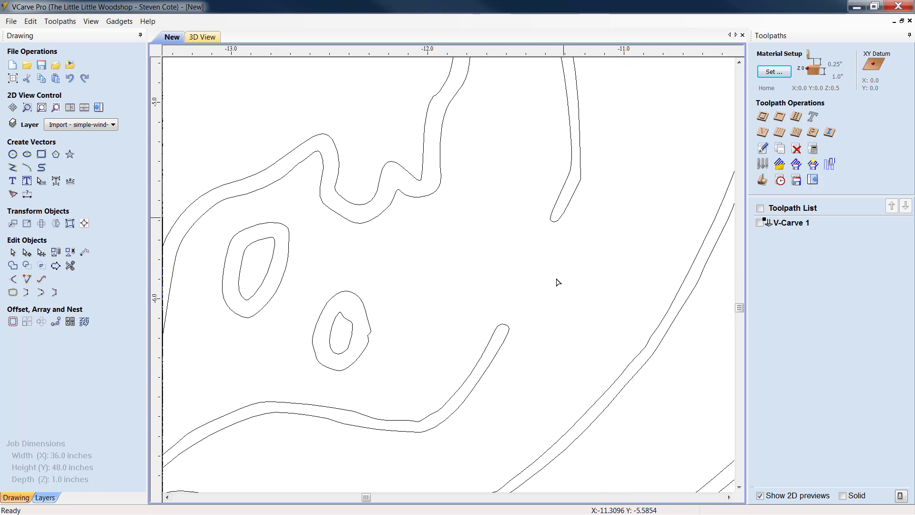
# - Delete the arched contour running directly inside the southern shoreline east of the dam
pyautogui.scroll(-6, 555, 271)
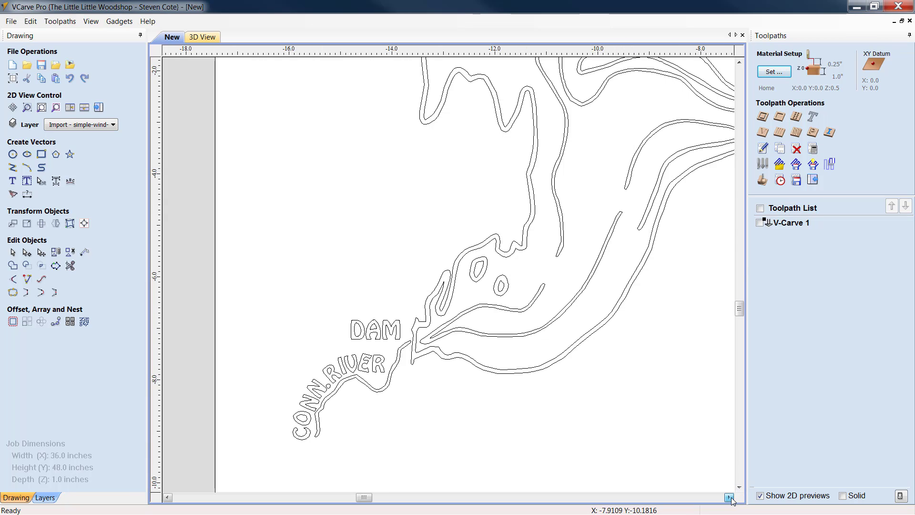
pyautogui.click(729, 497)
pyautogui.scroll(-2, 706, 335)
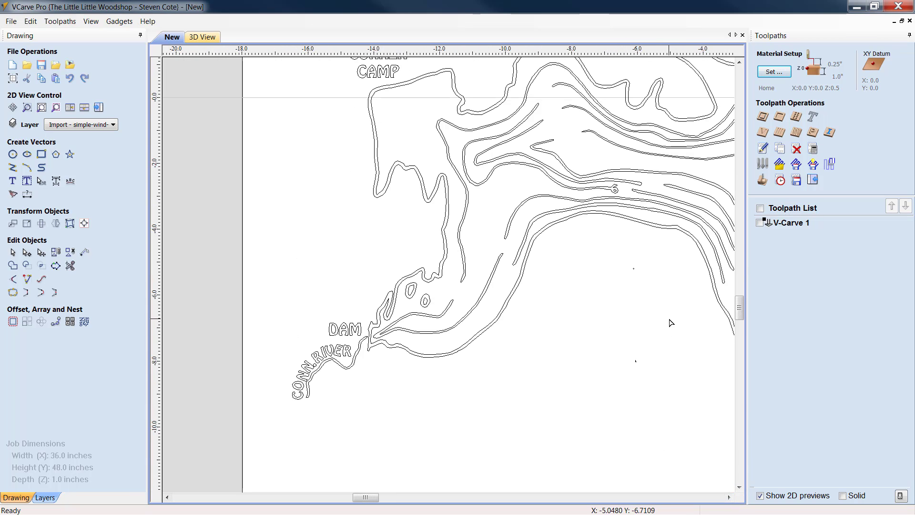
pyautogui.click(729, 497)
pyautogui.click(730, 498)
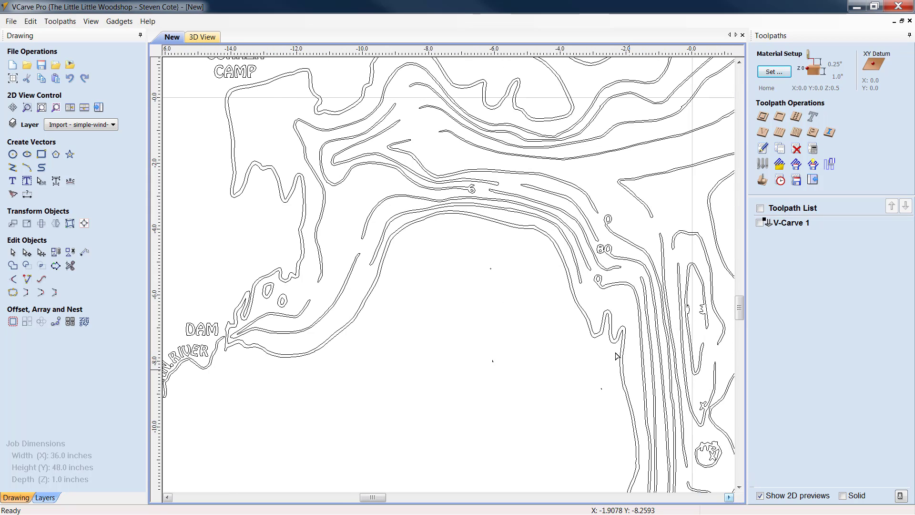
pyautogui.click(396, 222)
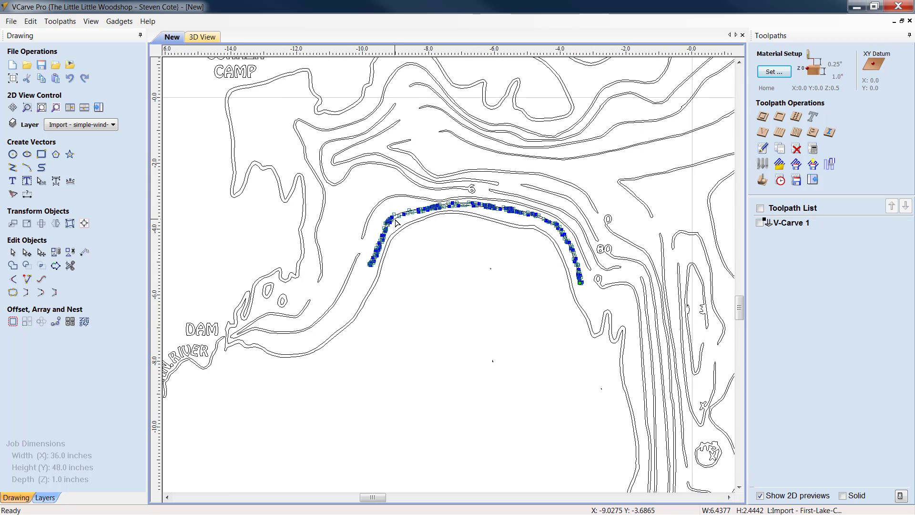
pyautogui.press('Delete')
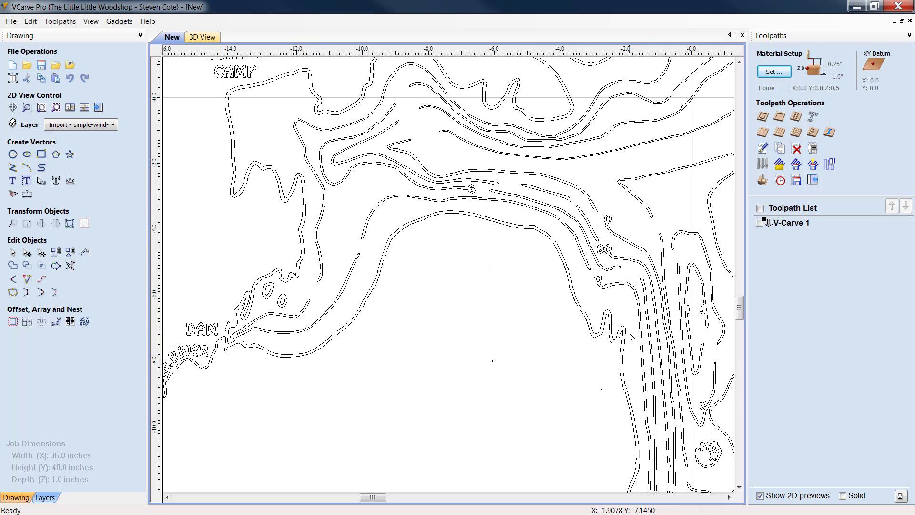
# - Delete the hooked contour southeast of Currer Camp and the long contour following the shoreline south of The Glen
pyautogui.scroll(-1, 632, 333)
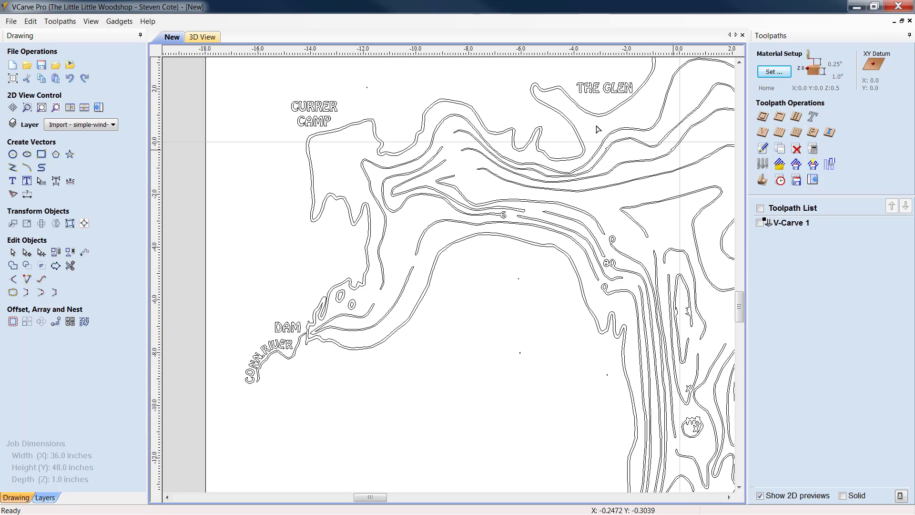
pyautogui.click(439, 154)
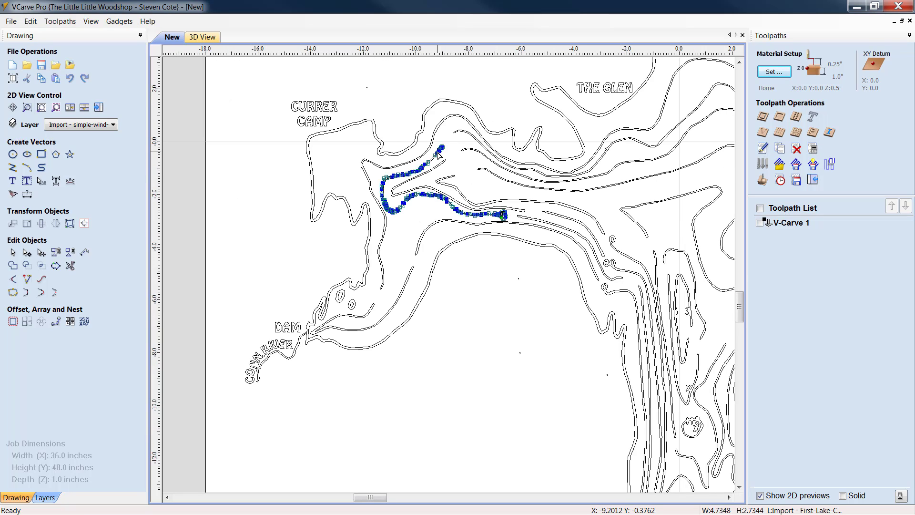
pyautogui.press('Delete')
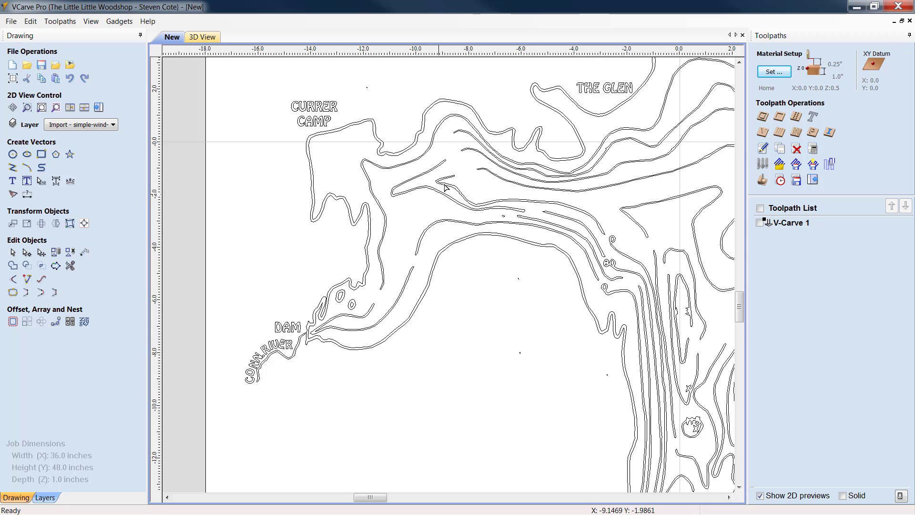
pyautogui.click(465, 136)
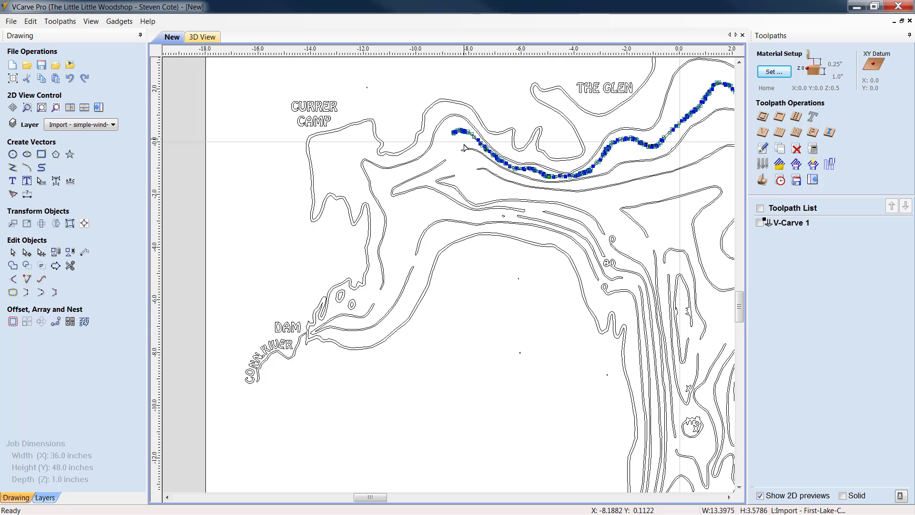
pyautogui.press('Delete')
pyautogui.scroll(-3, 505, 220)
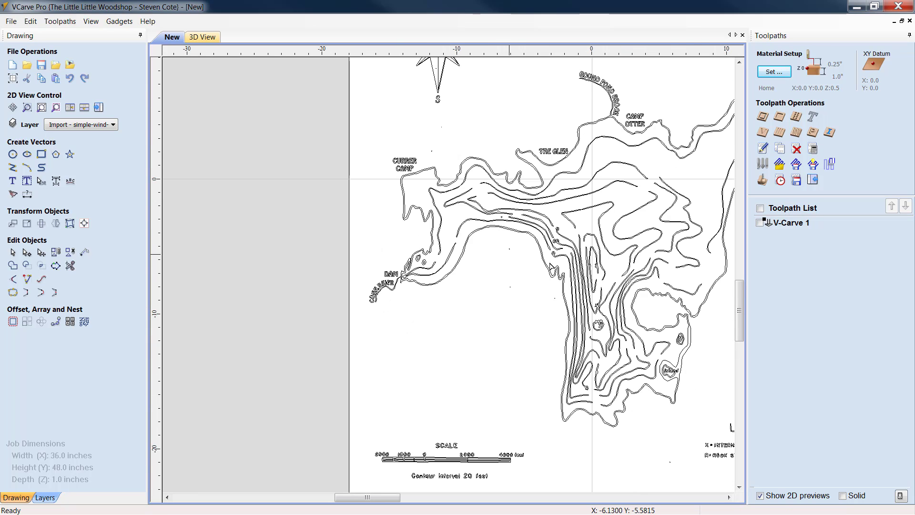
pyautogui.scroll(3, 481, 206)
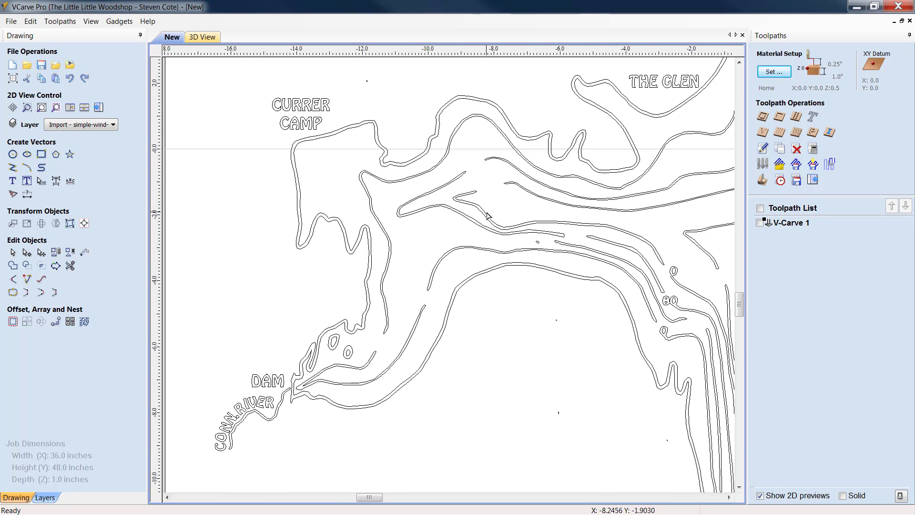
pyautogui.scroll(-3, 573, 242)
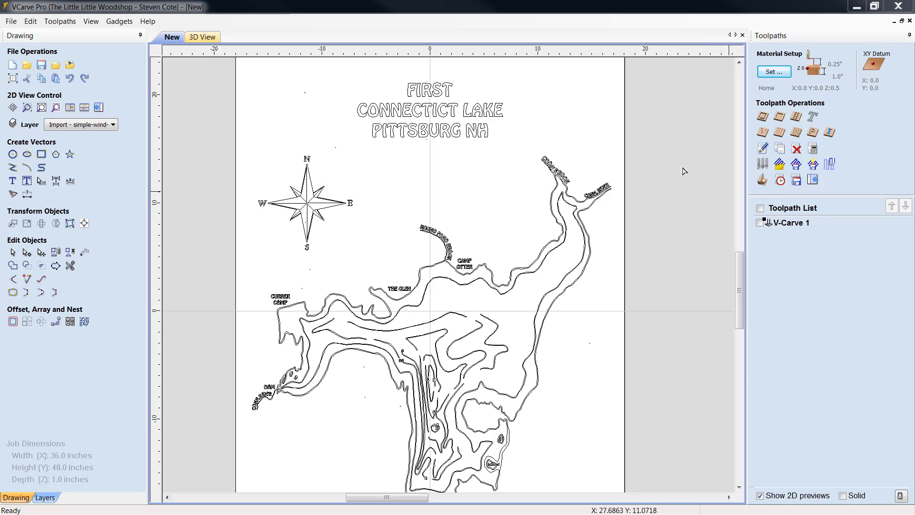
# - Examine the closed inner contour and the outer shoreline along the lake's eastern side, selecting each to trace its full course
pyautogui.click(556, 248)
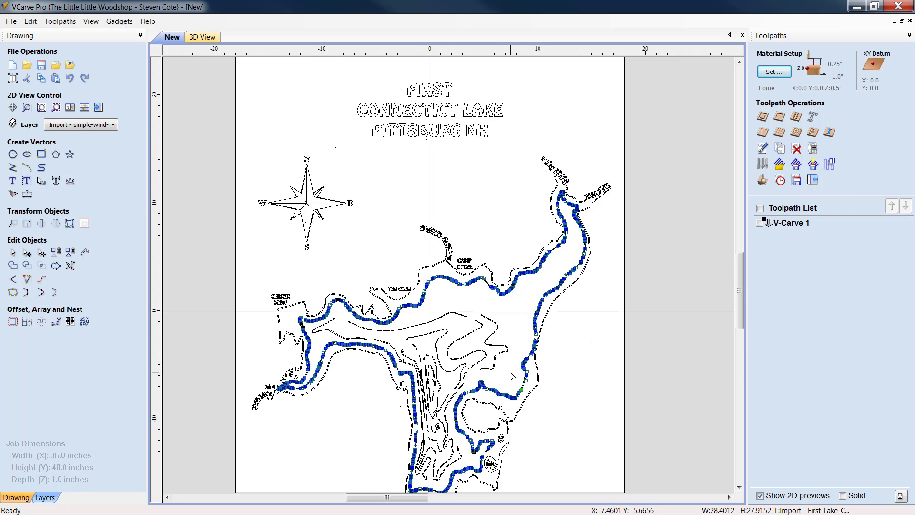
pyautogui.scroll(-3, 739, 313)
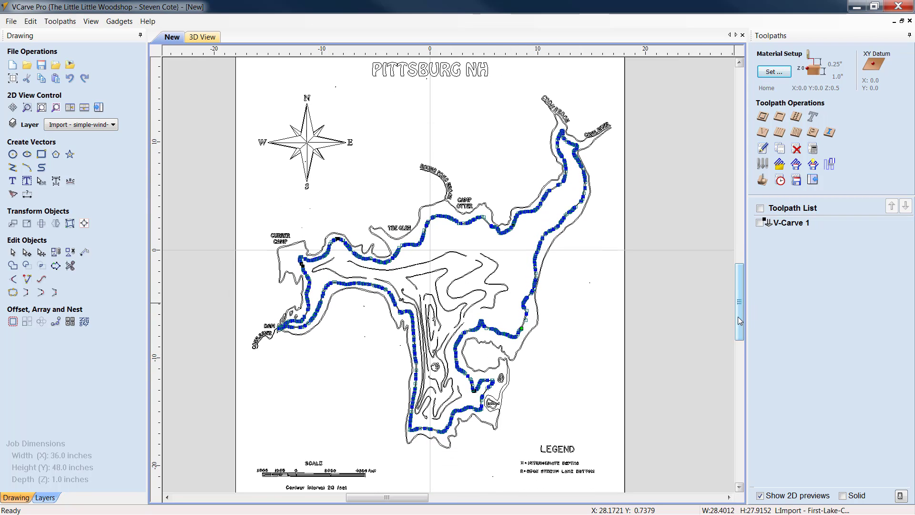
pyautogui.click(548, 250)
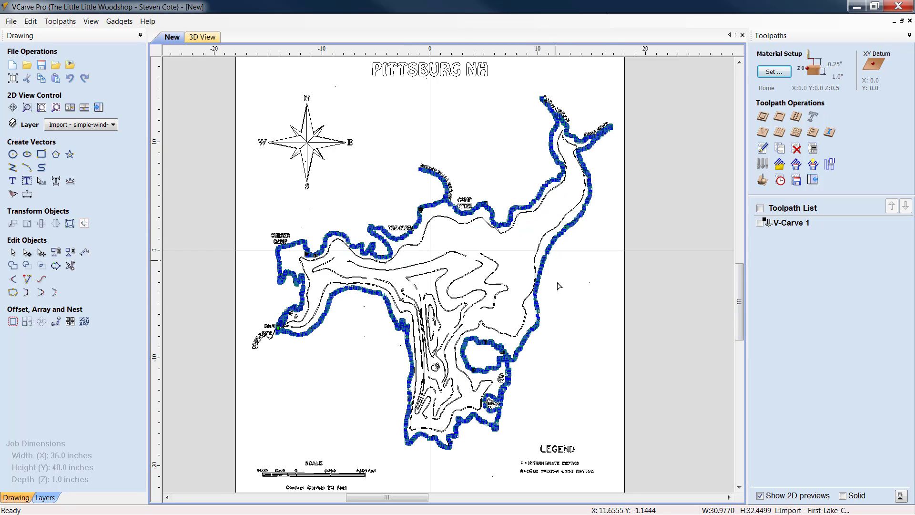
pyautogui.click(527, 318)
pyautogui.scroll(4, 529, 315)
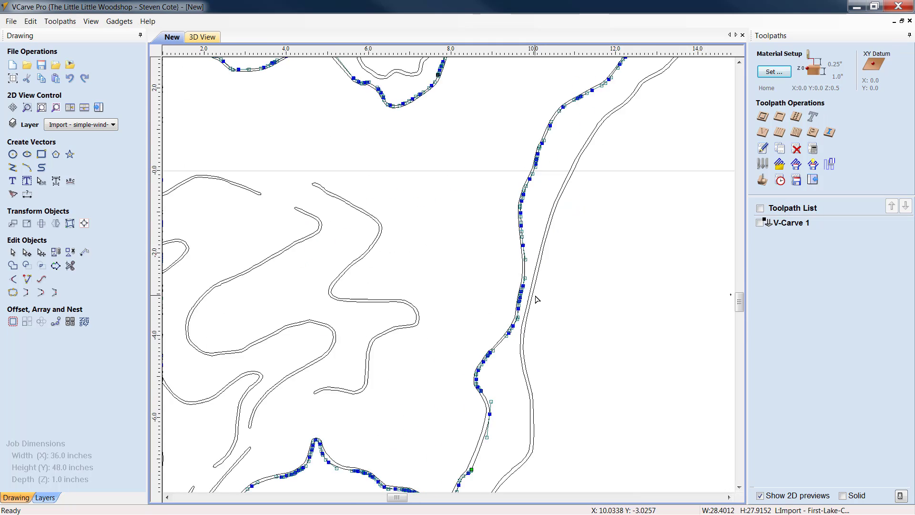
pyautogui.scroll(2, 535, 297)
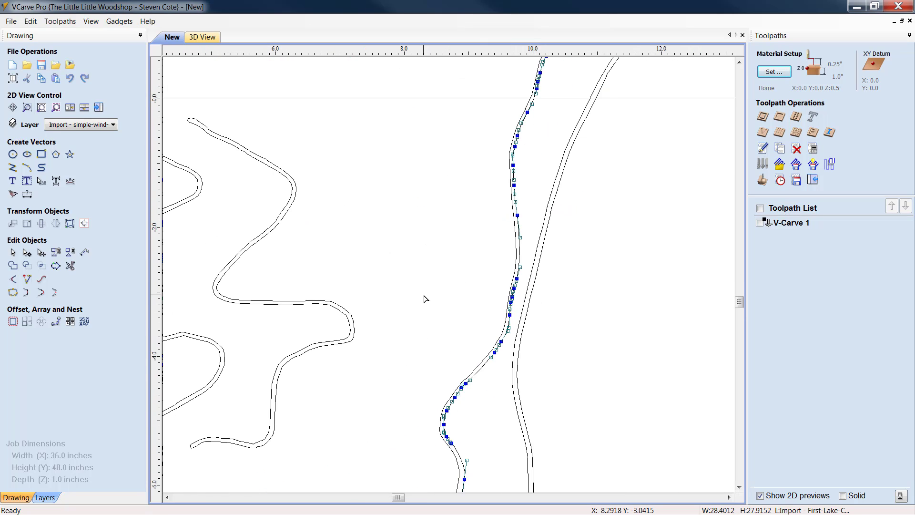
pyautogui.scroll(-5, 431, 317)
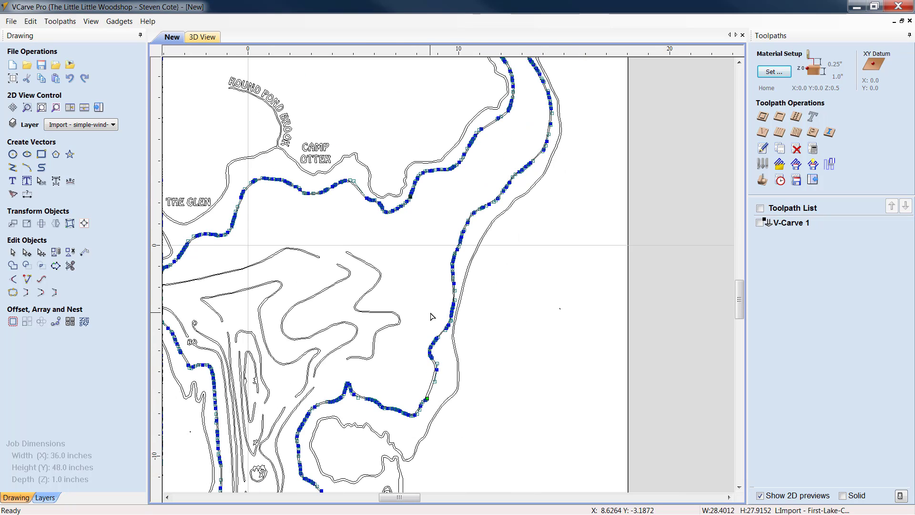
pyautogui.scroll(-3, 401, 382)
pyautogui.scroll(3, 238, 388)
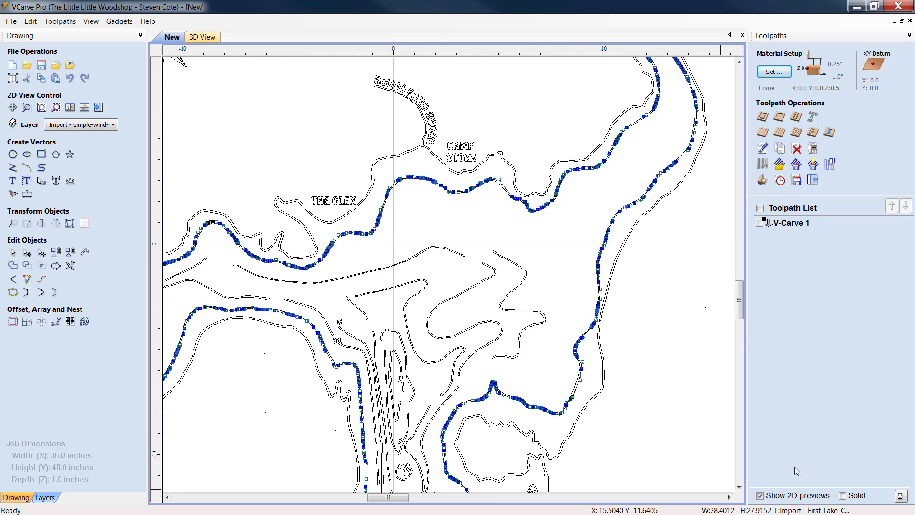
pyautogui.moveTo(739, 308); pyautogui.dragTo(739, 312)
pyautogui.click(560, 209)
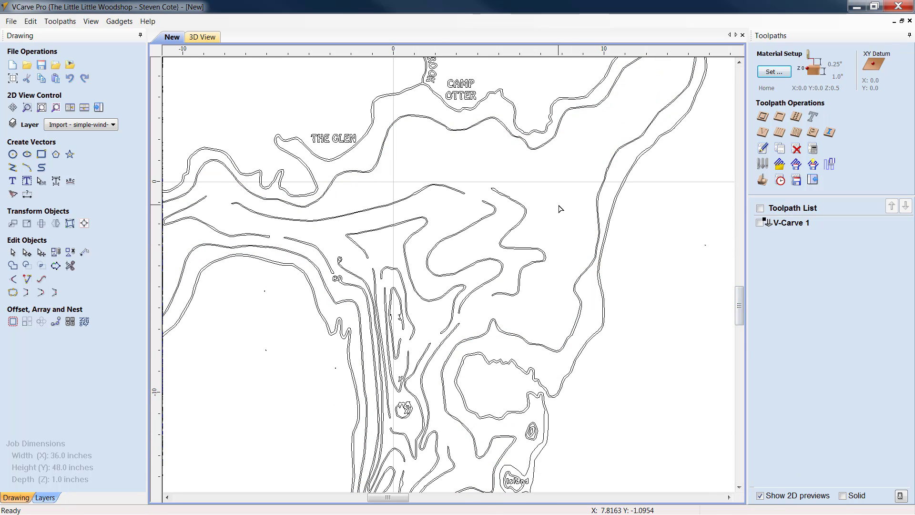
# - Select the central depth contours one by one to check where each line starts and ends
pyautogui.click(374, 209)
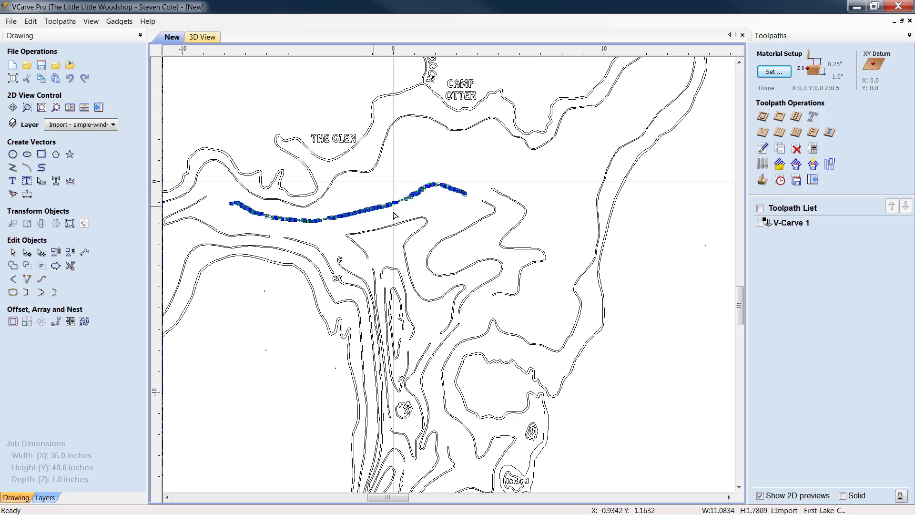
pyautogui.click(484, 216)
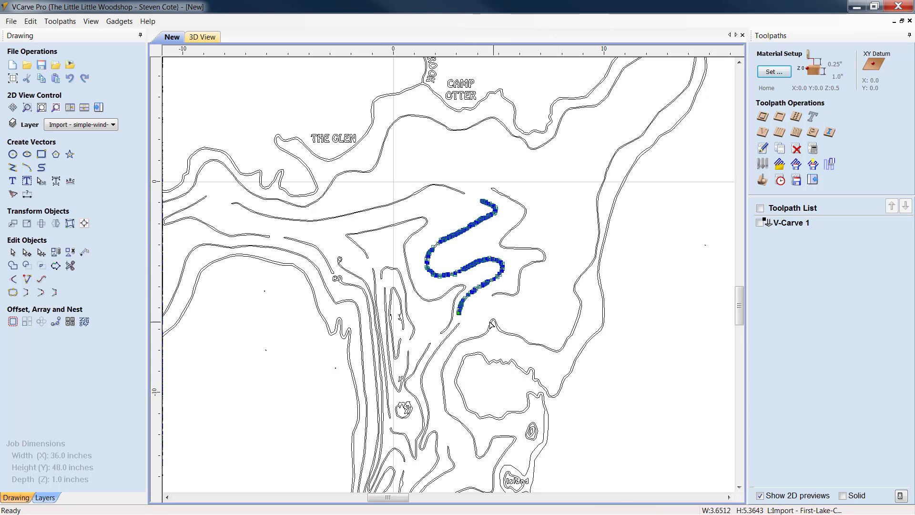
pyautogui.click(457, 329)
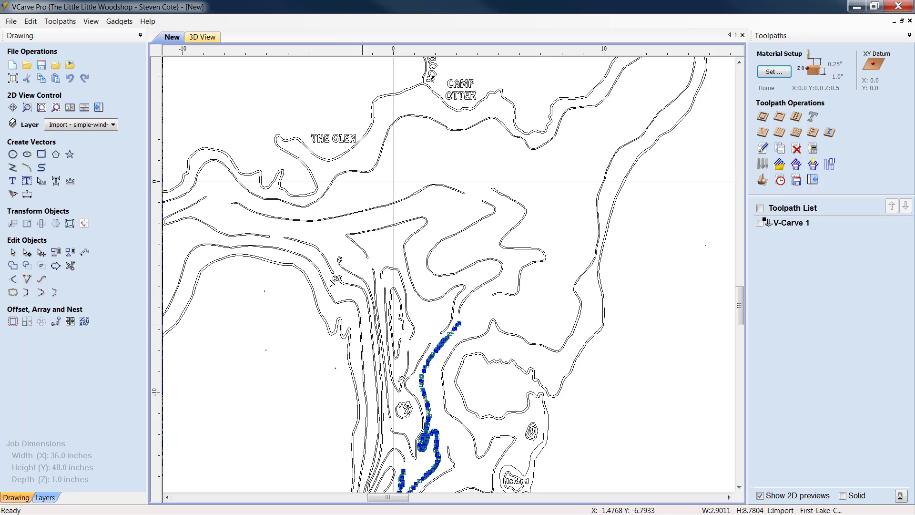
pyautogui.click(292, 250)
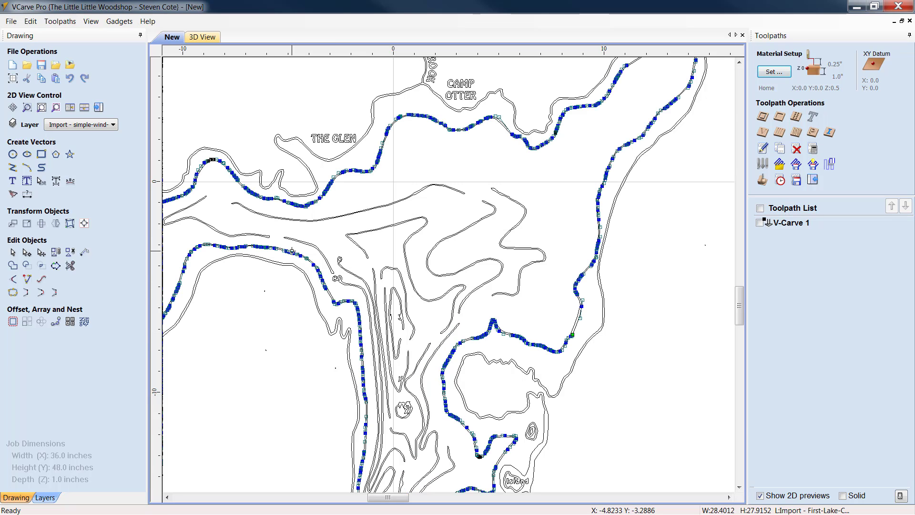
pyautogui.click(321, 252)
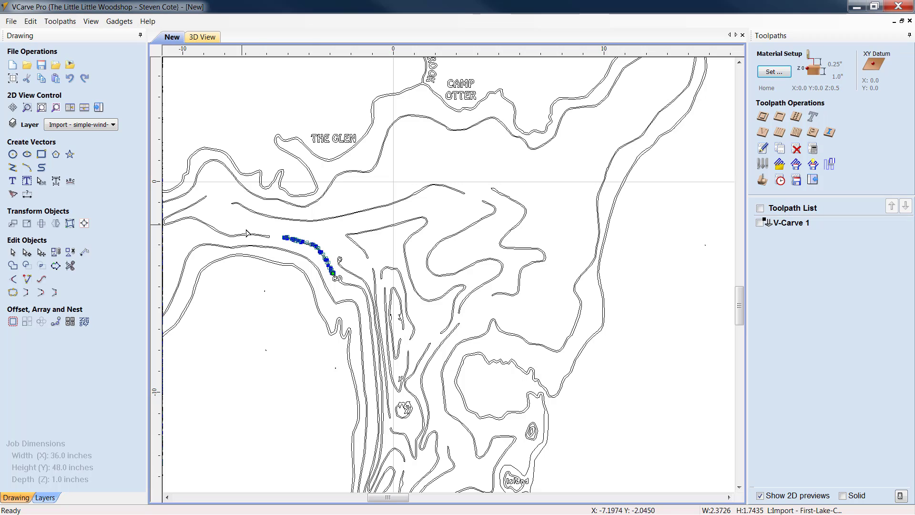
pyautogui.click(352, 283)
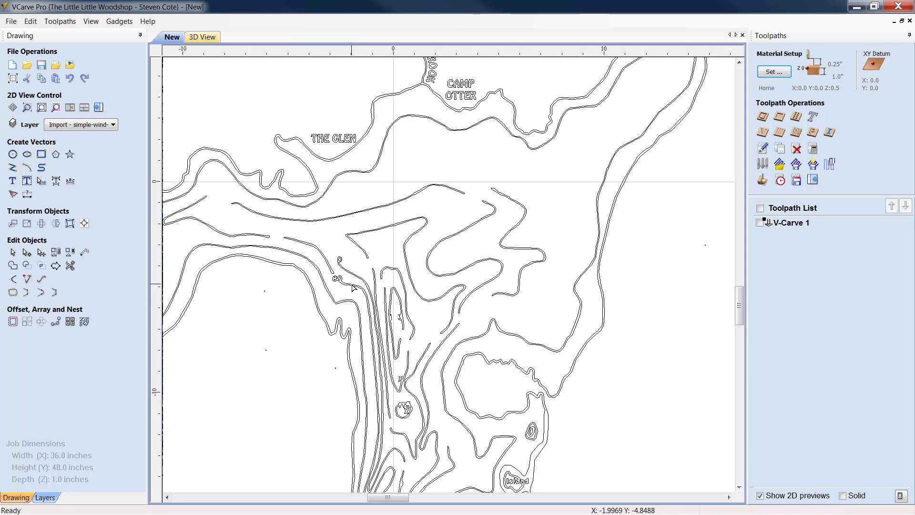
pyautogui.click(351, 286)
# - Delete the long hooked contour running south beside the depth label and the leftover speck at its northern end
pyautogui.click(344, 271)
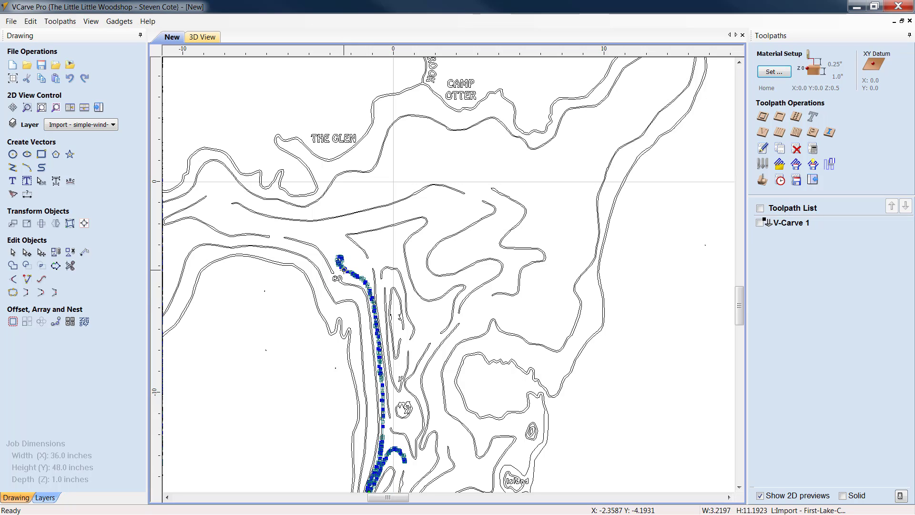
pyautogui.scroll(-3, 534, 480)
pyautogui.scroll(4, 429, 491)
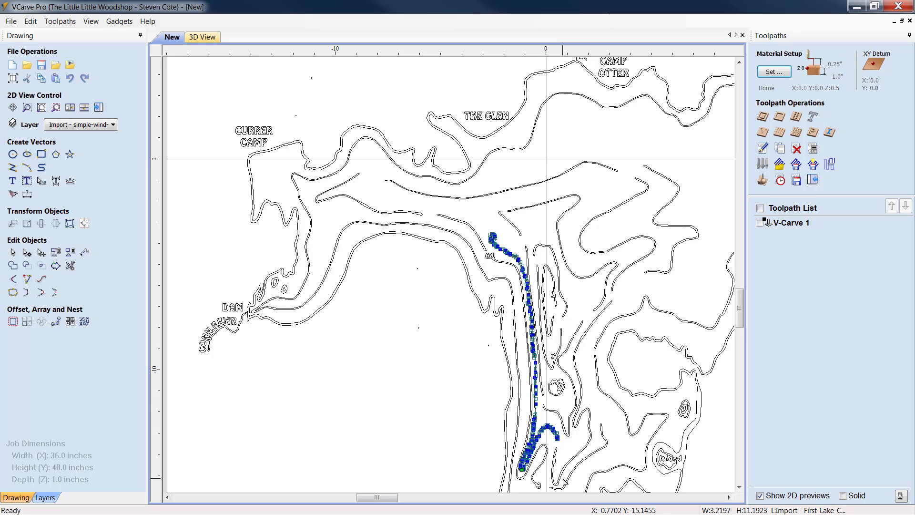
pyautogui.click(563, 481)
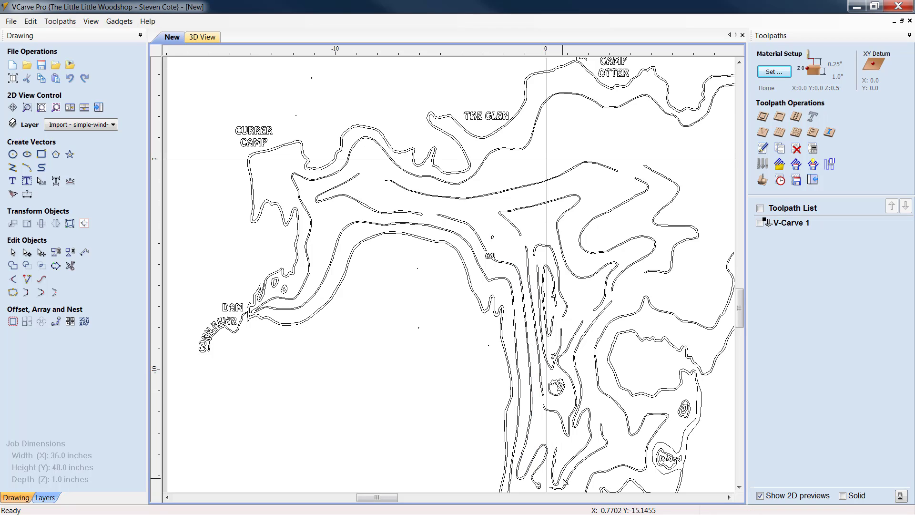
pyautogui.click(492, 237)
pyautogui.press('Delete')
pyautogui.scroll(2, 380, 189)
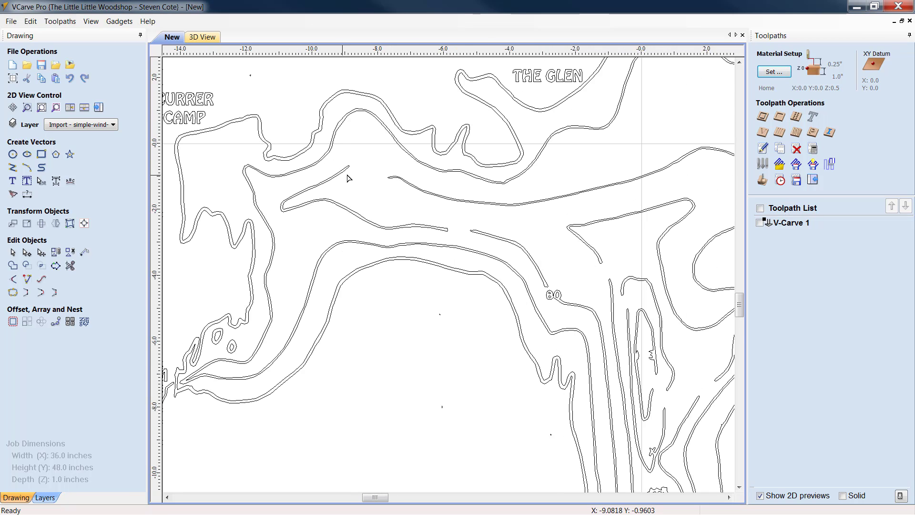
# - Inspect the gap between the short contour northwest of the depth label and the open contour west of it
pyautogui.click(482, 233)
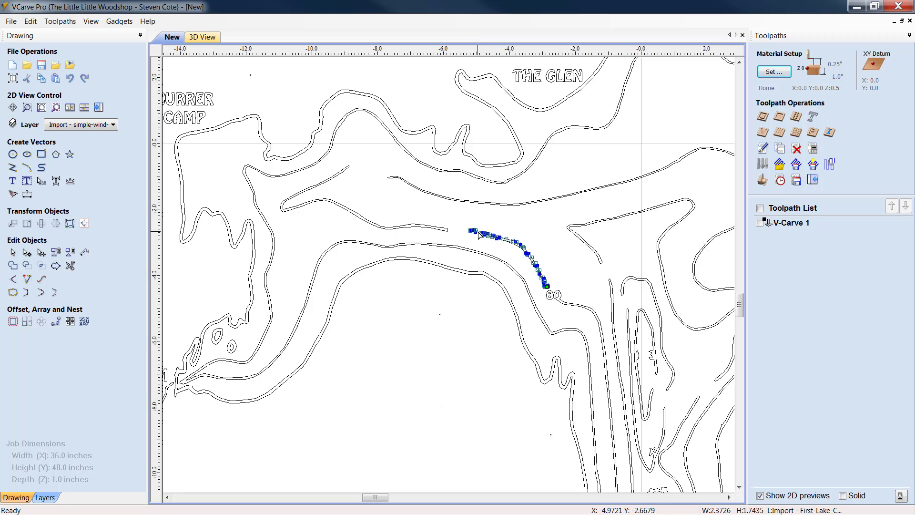
pyautogui.scroll(7, 469, 237)
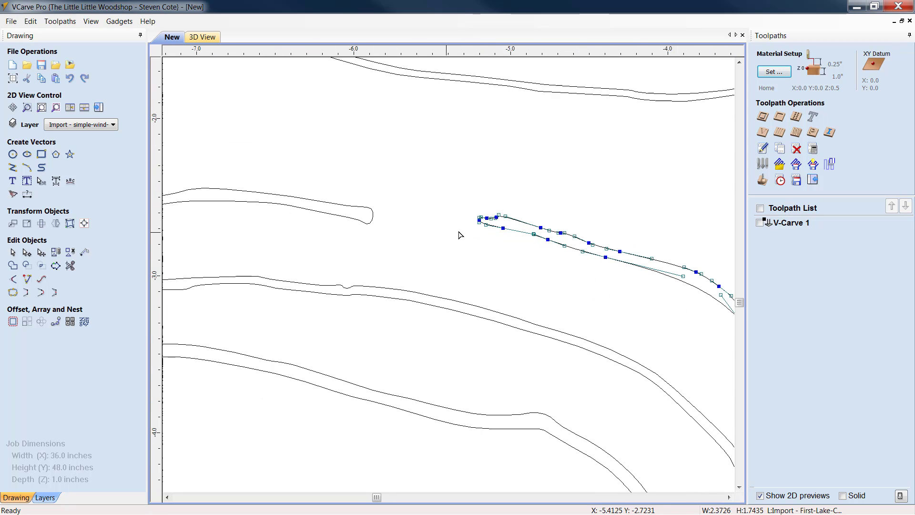
pyautogui.scroll(-7, 599, 187)
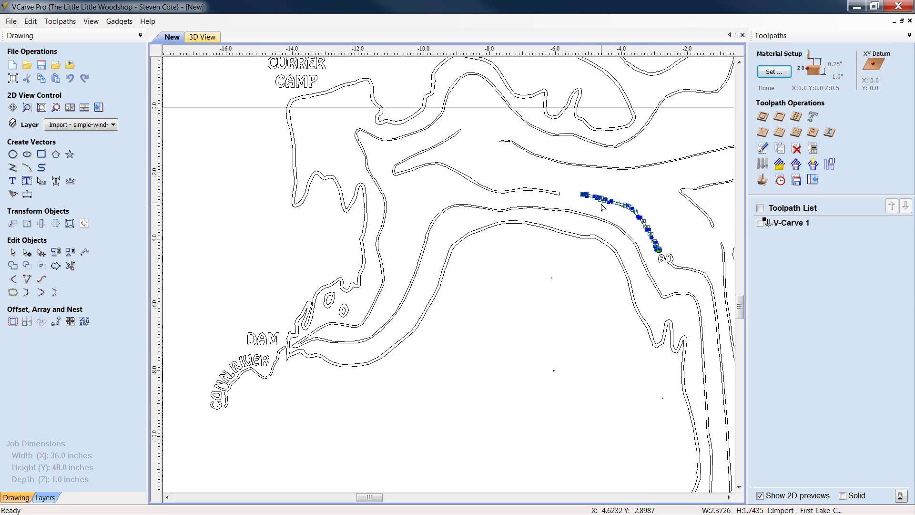
pyautogui.scroll(-5, 600, 187)
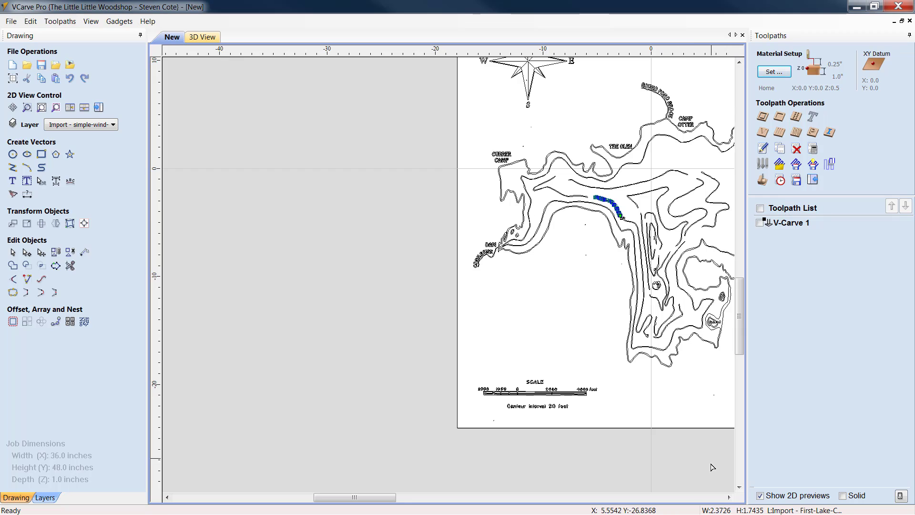
pyautogui.click(729, 497)
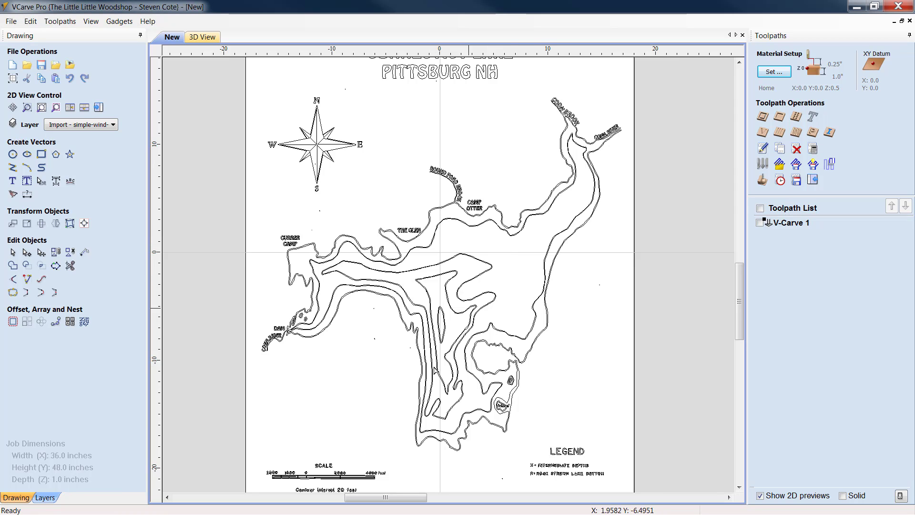
# - Examine the joined central contours and the shoreline around the large southeastern peninsula for irregularities
pyautogui.scroll(5, 496, 341)
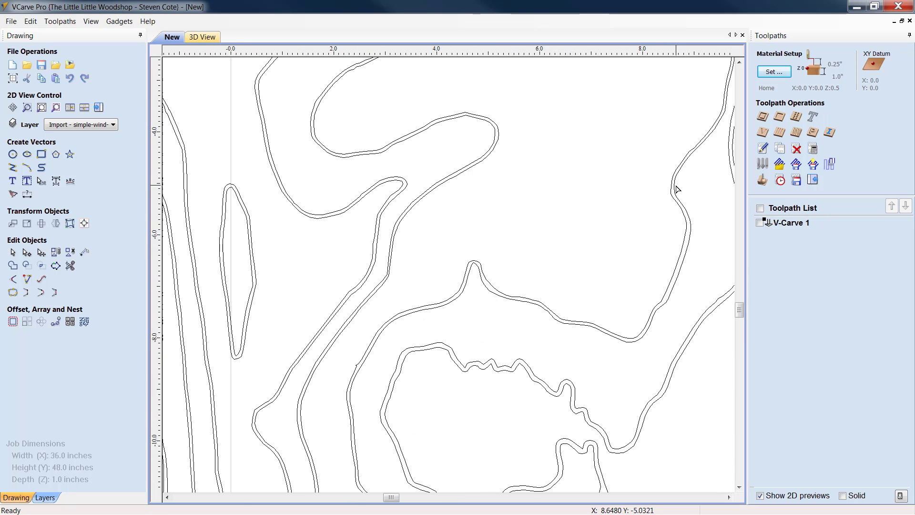
pyautogui.scroll(-6, 483, 264)
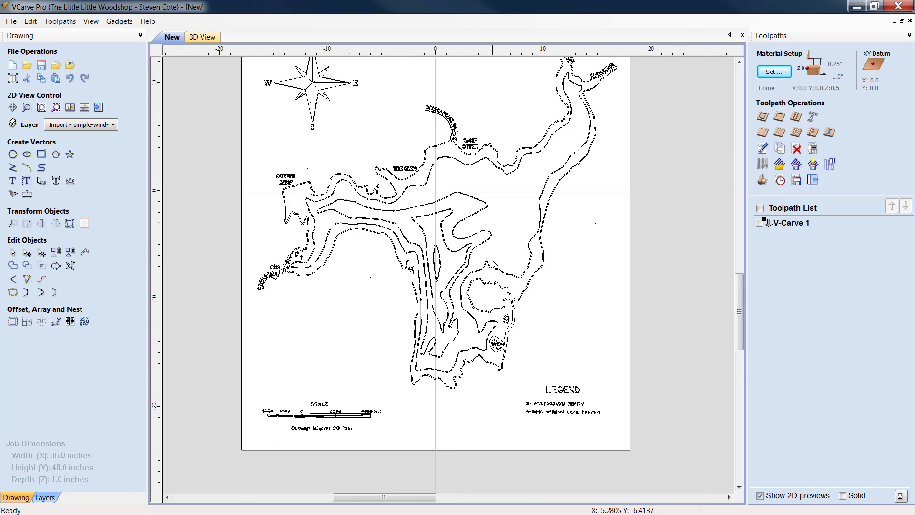
pyautogui.scroll(3, 419, 281)
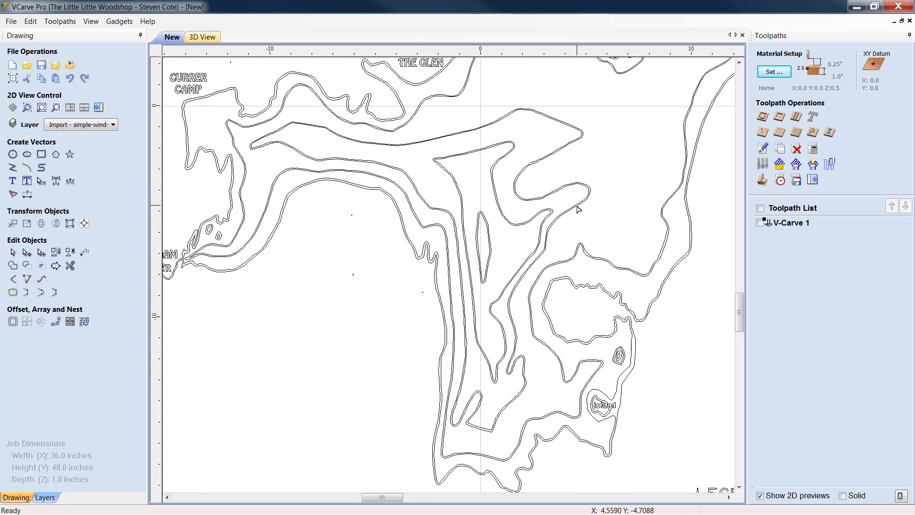
pyautogui.click(656, 300)
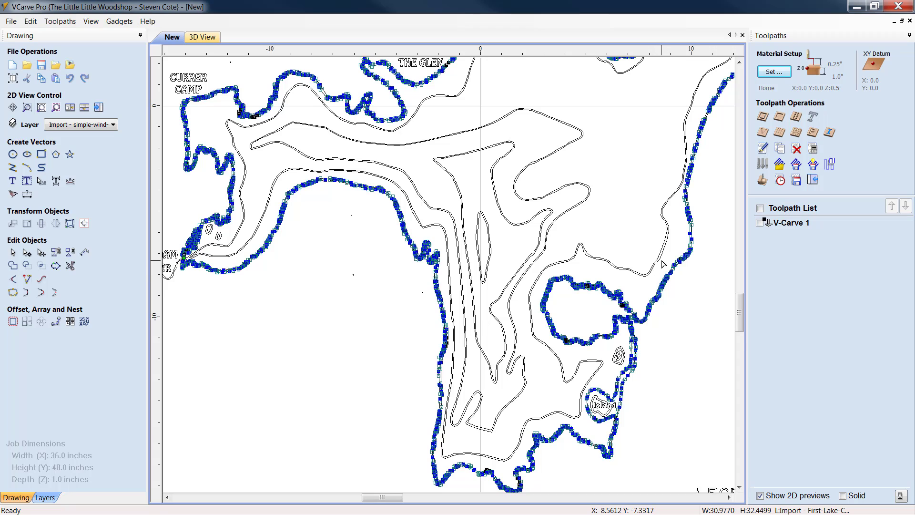
pyautogui.click(696, 320)
pyautogui.scroll(5, 686, 265)
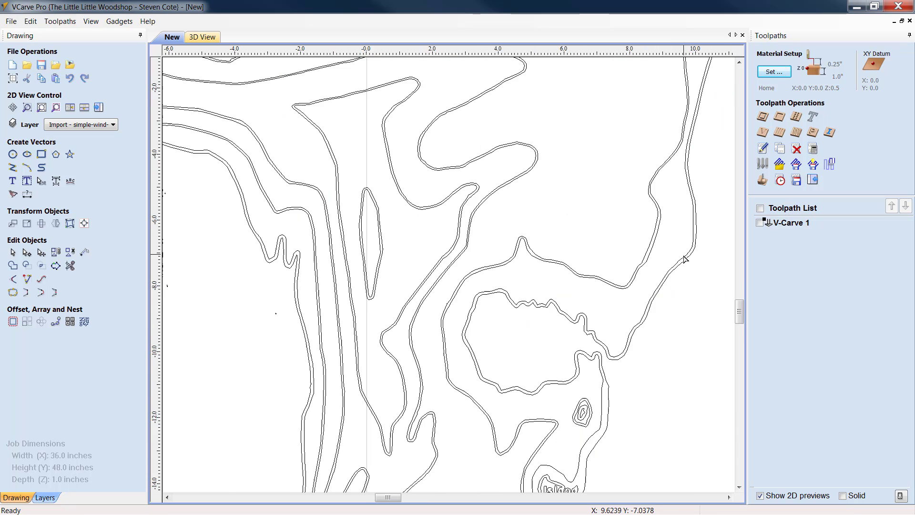
pyautogui.click(686, 264)
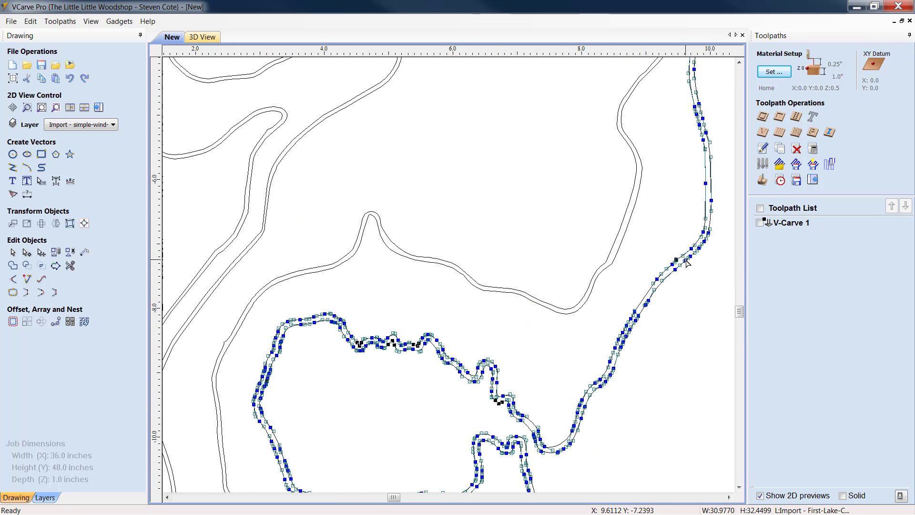
pyautogui.click(691, 345)
pyautogui.scroll(-5, 692, 345)
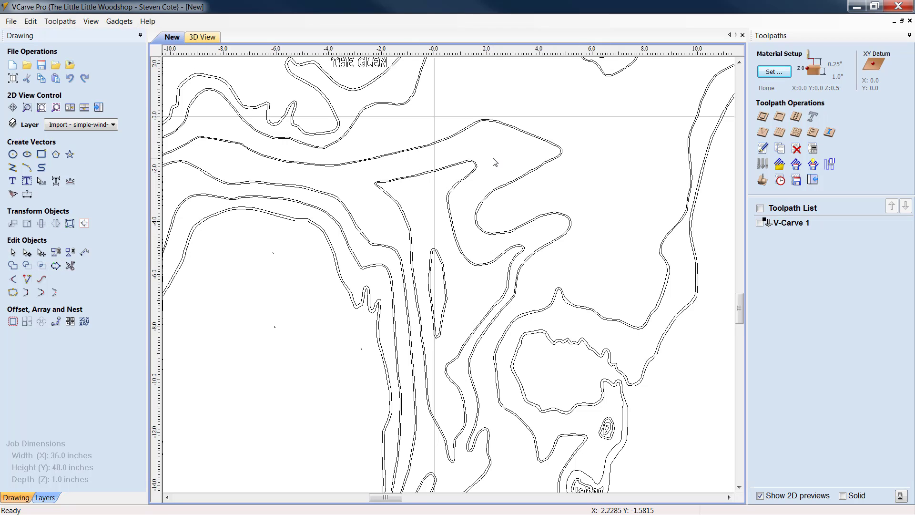
# - Delete the outer of the two parallel lines forming the depth contour nearest the shoreline
pyautogui.scroll(-2, 482, 144)
pyautogui.scroll(-3, 479, 145)
pyautogui.scroll(3, 616, 167)
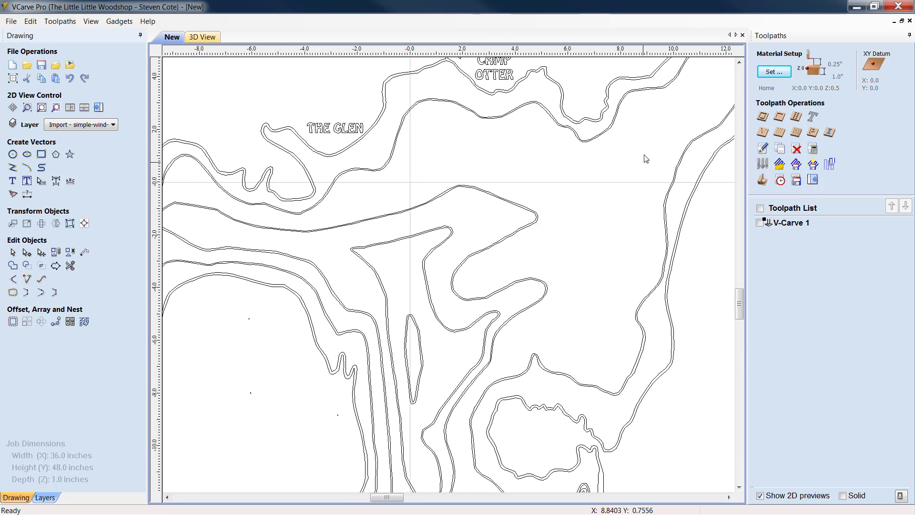
pyautogui.scroll(2, 648, 143)
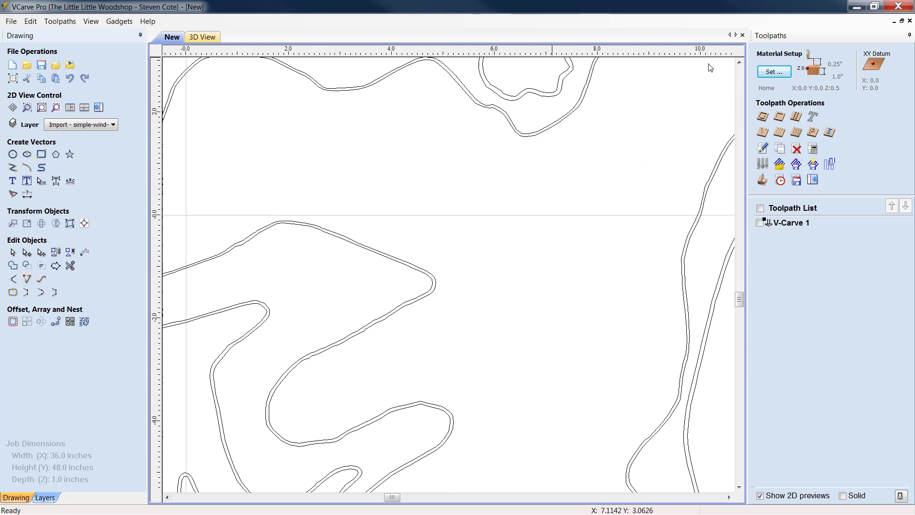
pyautogui.click(739, 63)
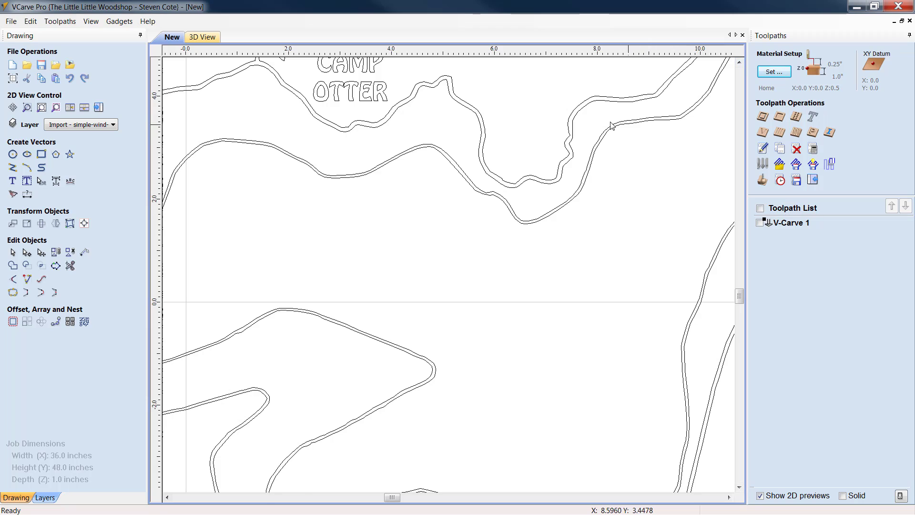
pyautogui.scroll(3, 610, 126)
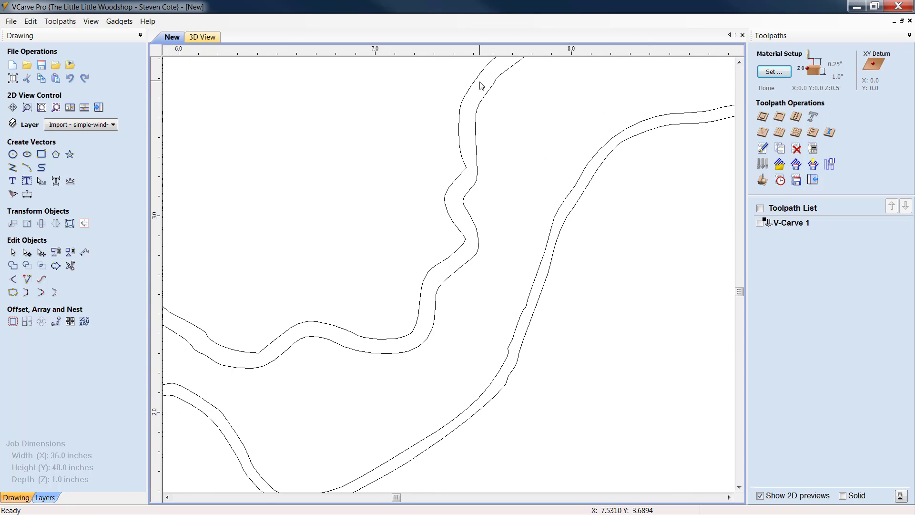
pyautogui.click(617, 137)
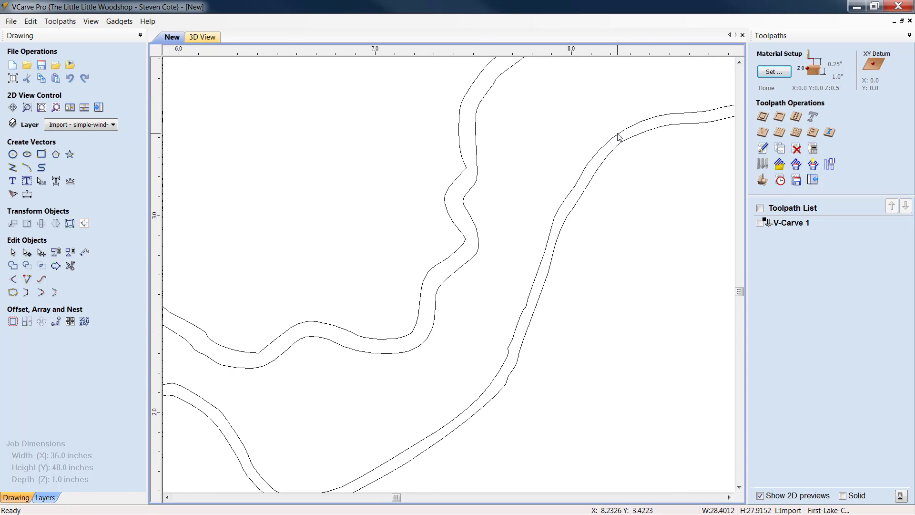
pyautogui.click(625, 251)
# - Delete the outer duplicate line of the next depth contour inward, which arcs across the middle of the lake
pyautogui.scroll(-5, 625, 251)
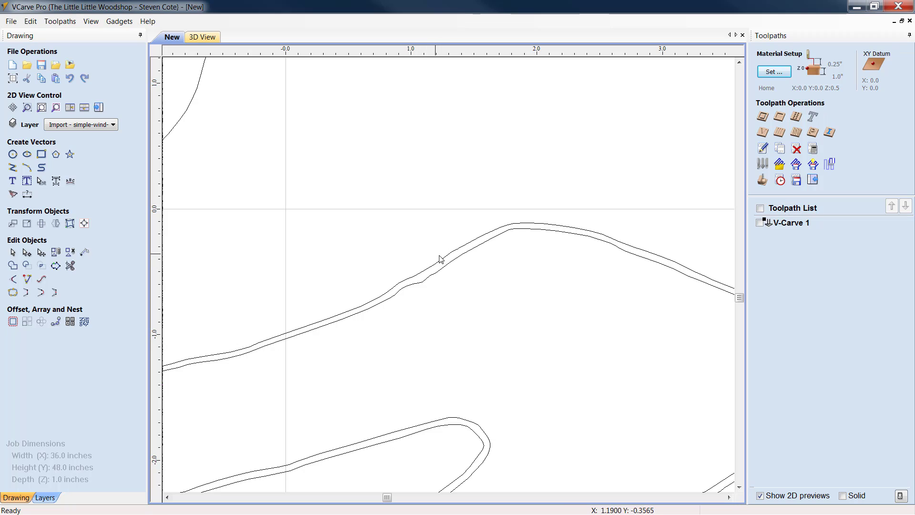
pyautogui.click(452, 254)
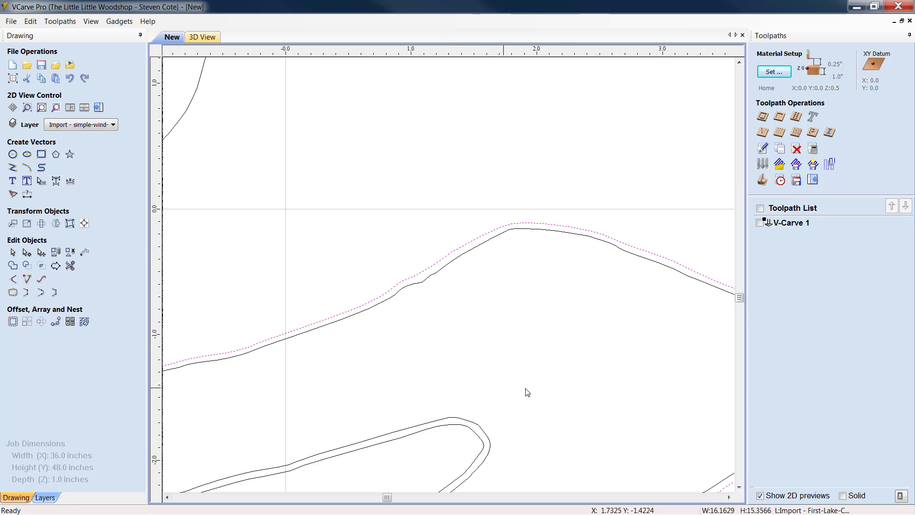
pyautogui.click(566, 397)
pyautogui.scroll(-6, 574, 367)
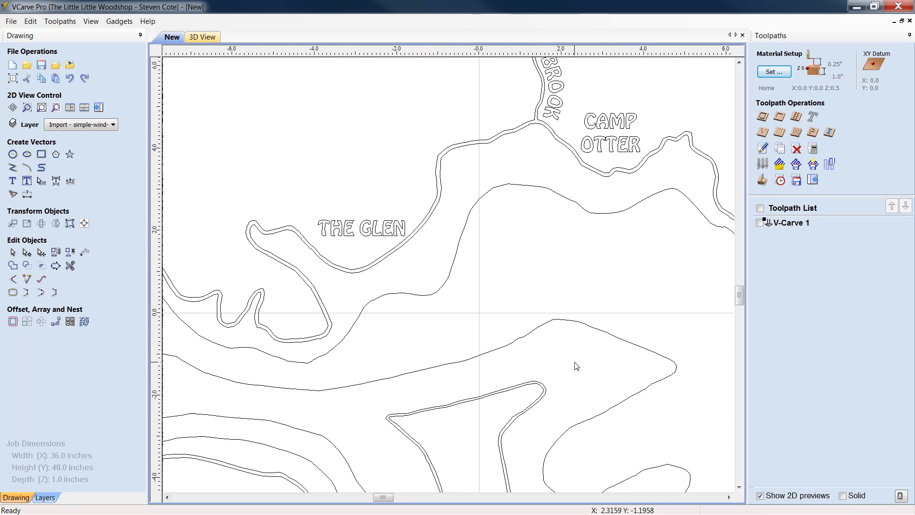
# - Delete the outer duplicate line of the central Y-shaped contour and of the narrow elongated contour inside it
pyautogui.click(739, 487)
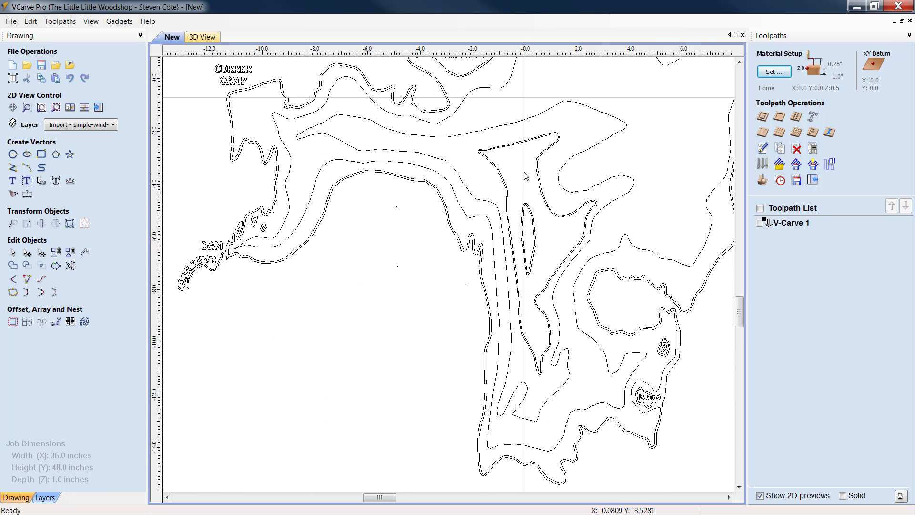
pyautogui.scroll(2, 524, 176)
pyautogui.click(531, 123)
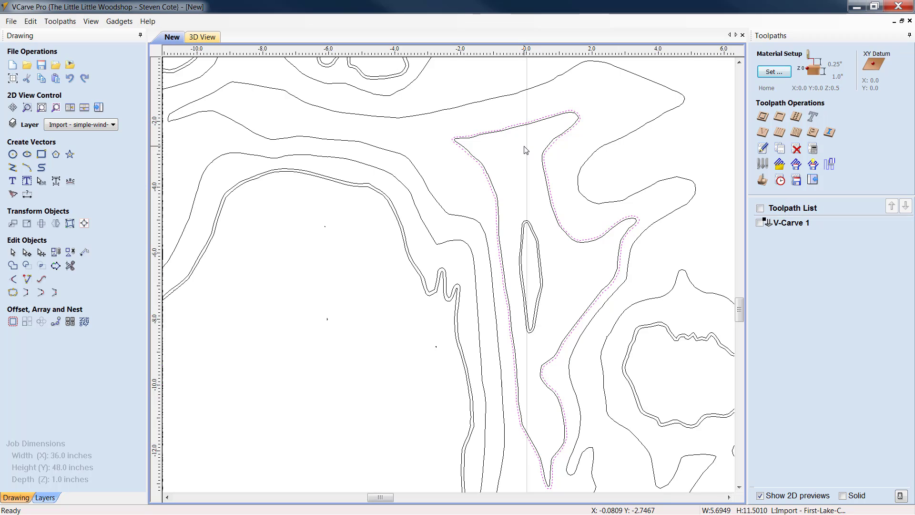
pyautogui.click(525, 151)
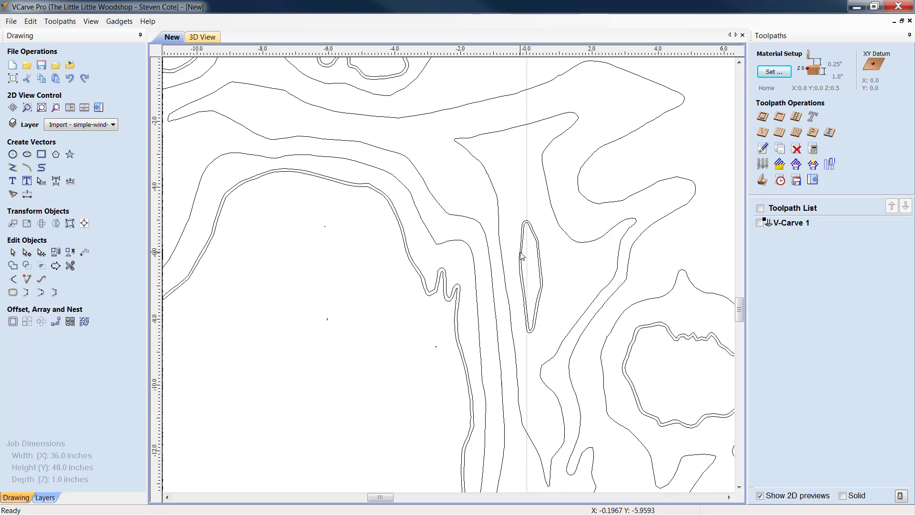
pyautogui.click(527, 222)
pyautogui.press('Delete')
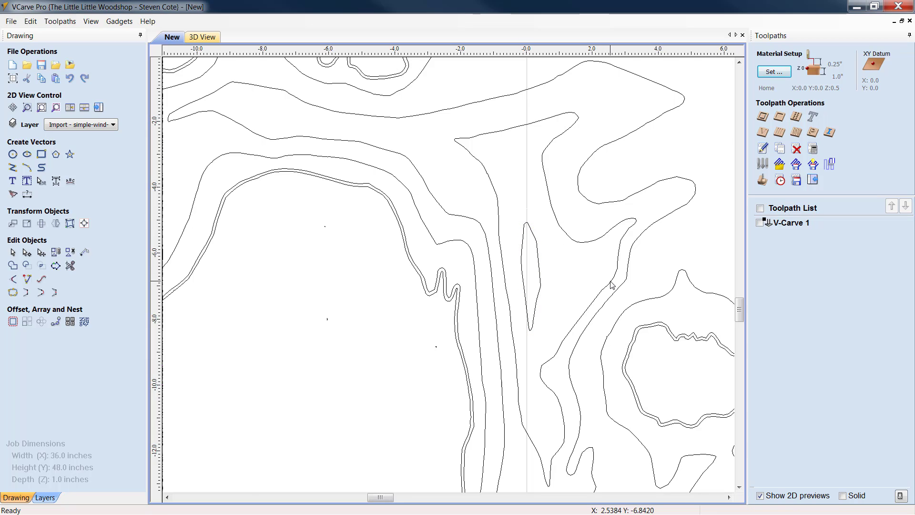
# - Check the settings of the existing V-Carve 1 toolpath without changing them, and delete that toolpath
pyautogui.scroll(-3, 583, 283)
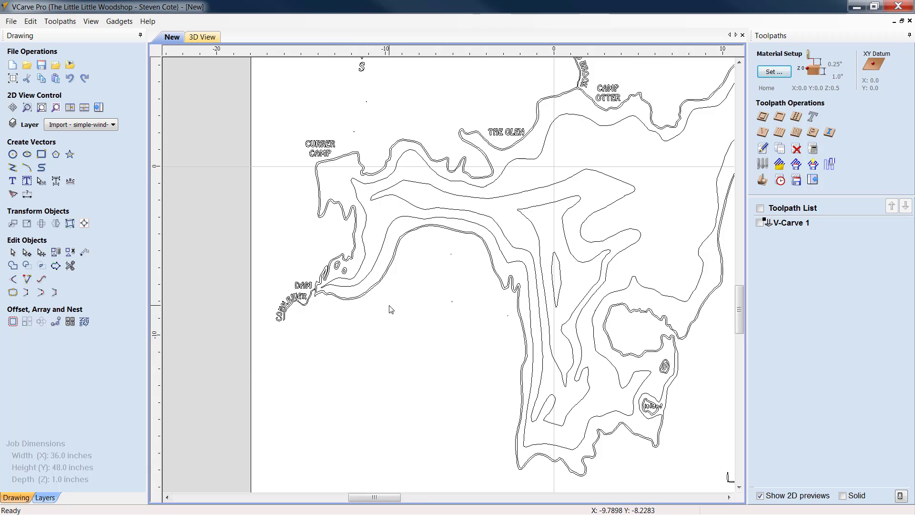
pyautogui.scroll(-4, 381, 310)
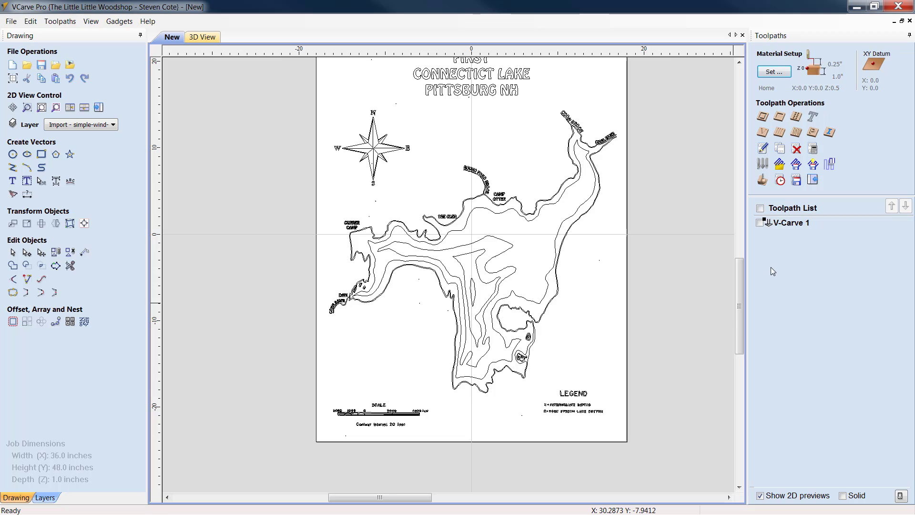
pyautogui.click(781, 224)
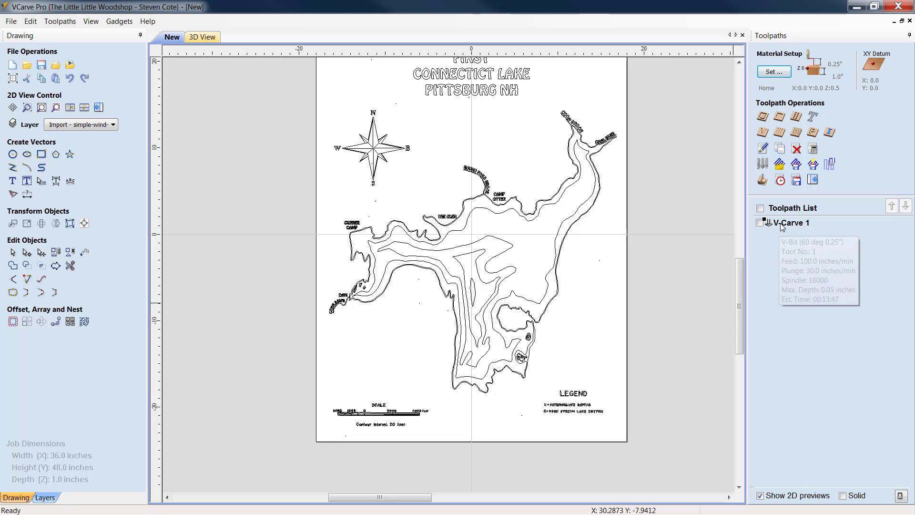
pyautogui.doubleClick(782, 224)
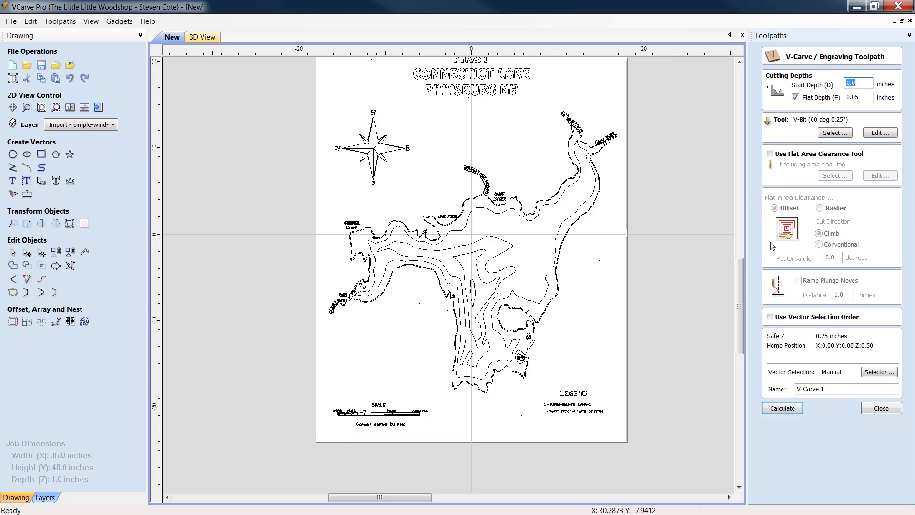
pyautogui.click(899, 406)
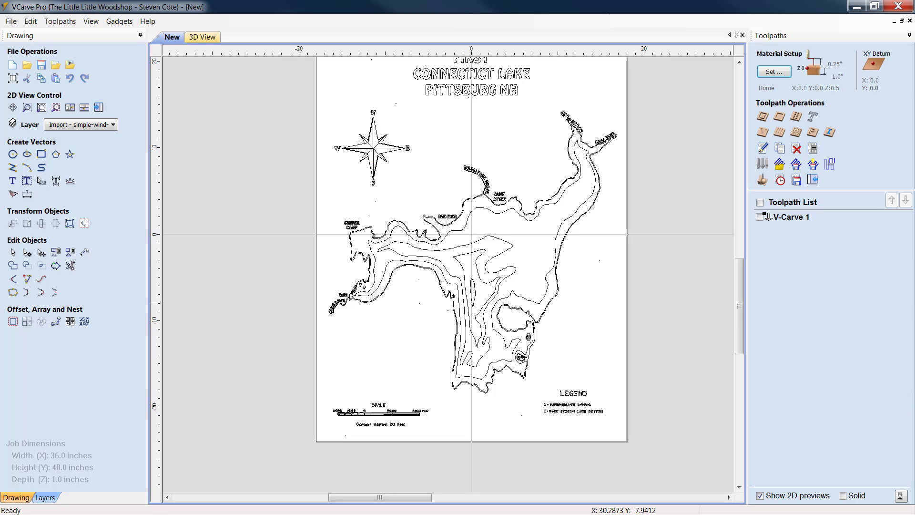
pyautogui.rightClick(776, 224)
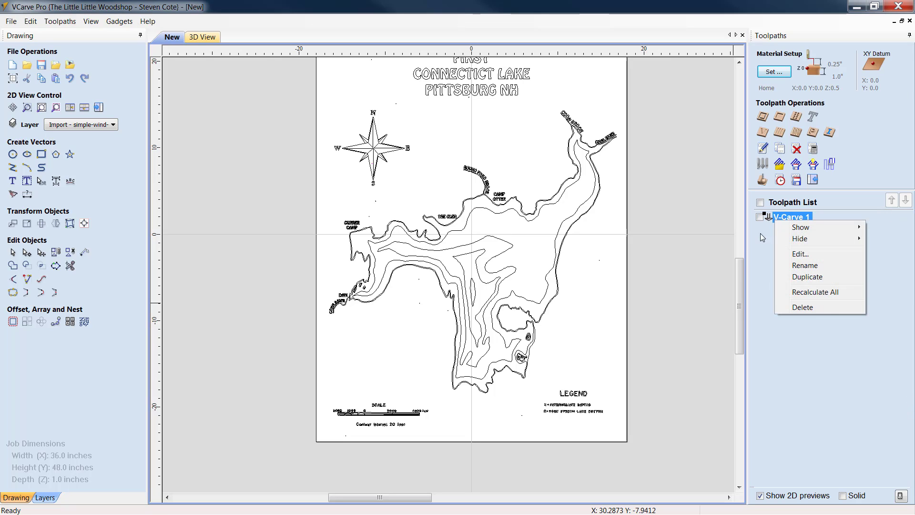
pyautogui.click(828, 309)
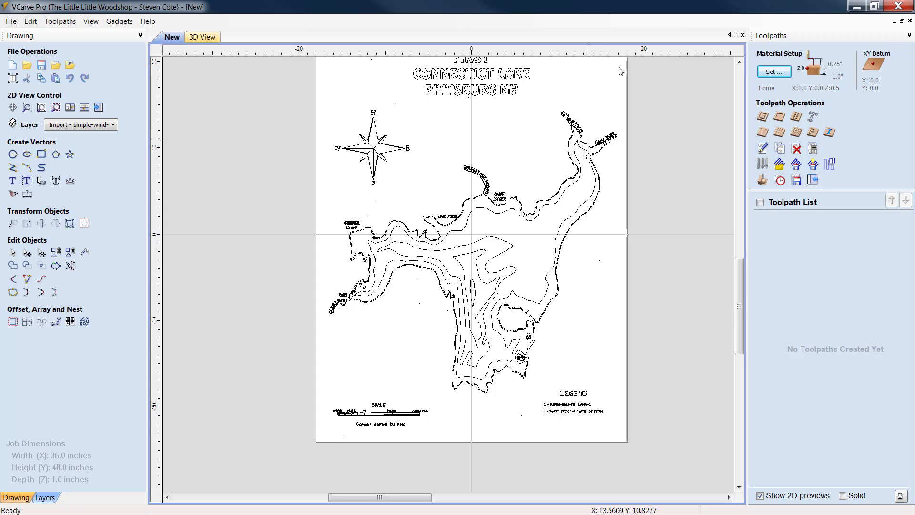
# - Calculate a V-Carve toolpath for the title lettering with a 0.04 inch flat depth, named V-Carve FIRST CONN
pyautogui.scroll(1, 500, 149)
pyautogui.scroll(-2, 510, 153)
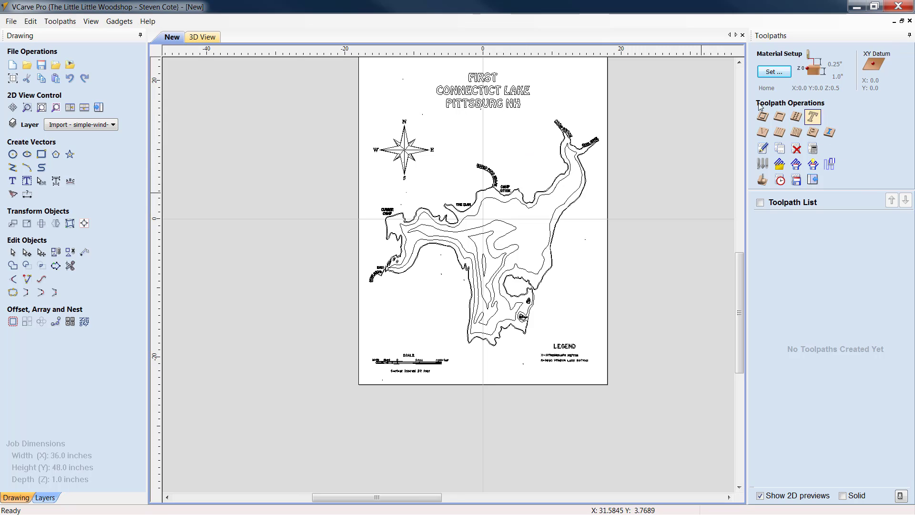
pyautogui.click(762, 131)
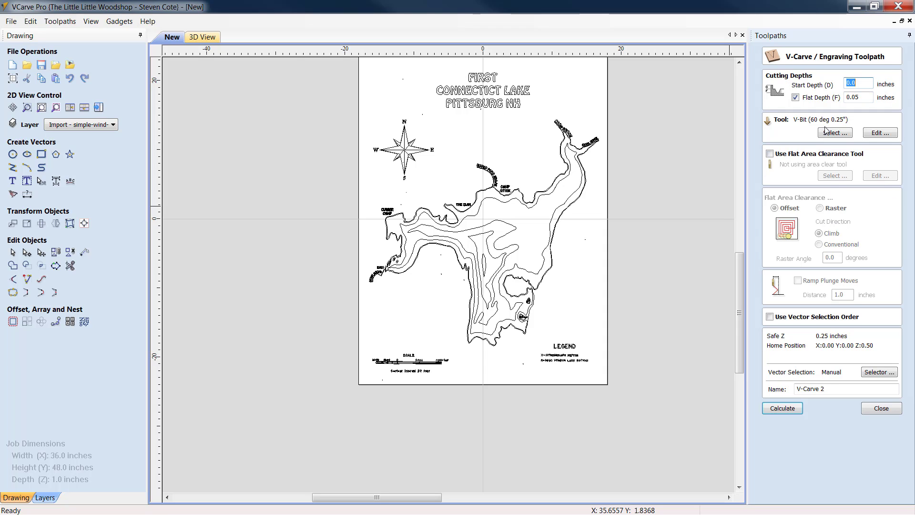
pyautogui.click(858, 97)
pyautogui.click(489, 82)
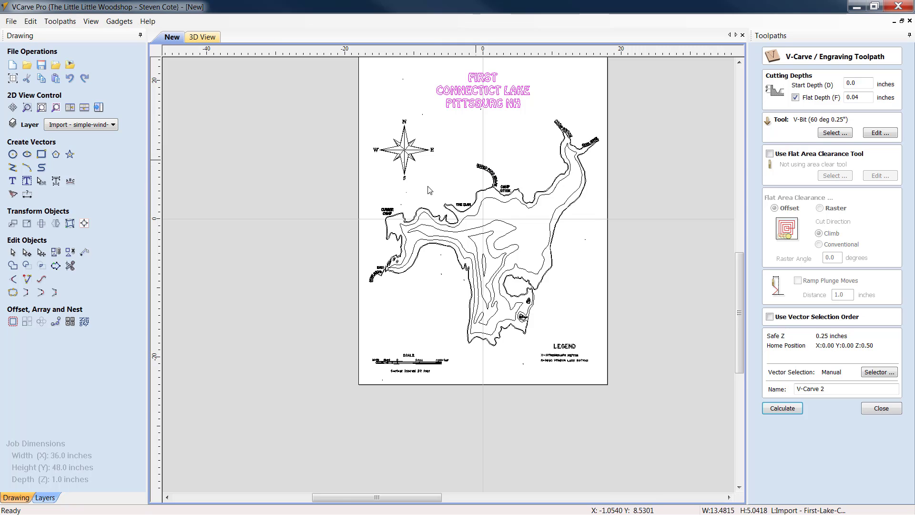
pyautogui.scroll(4, 422, 202)
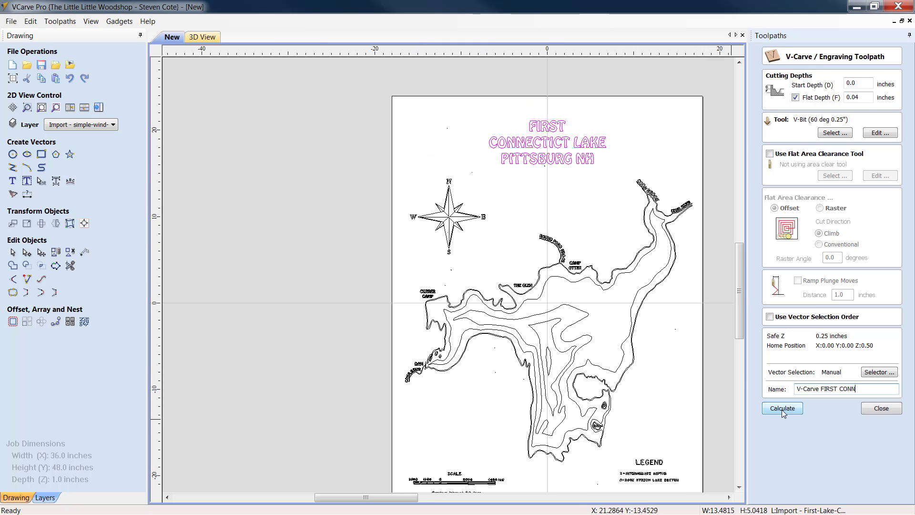
pyautogui.click(782, 409)
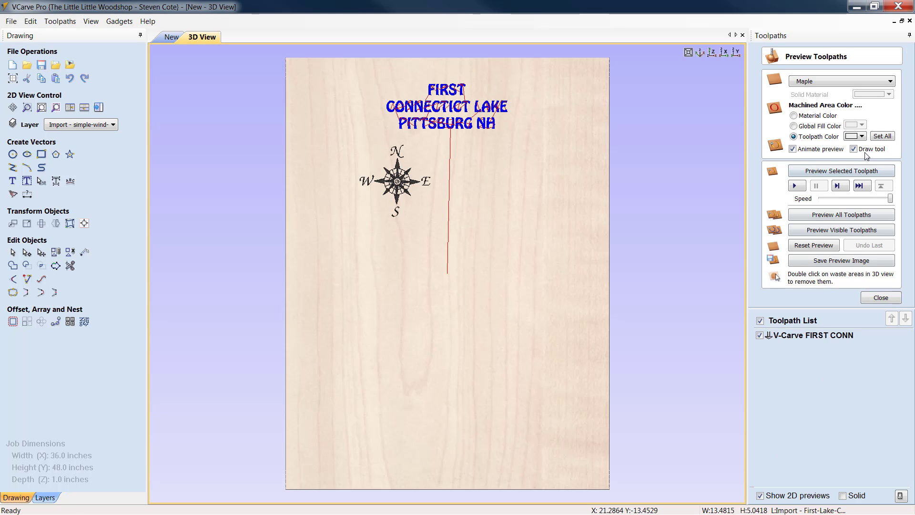
# - Set the preview's toolpath color to black, apply it to all toolpaths, and close the preview settings
pyautogui.click(862, 136)
pyautogui.click(848, 165)
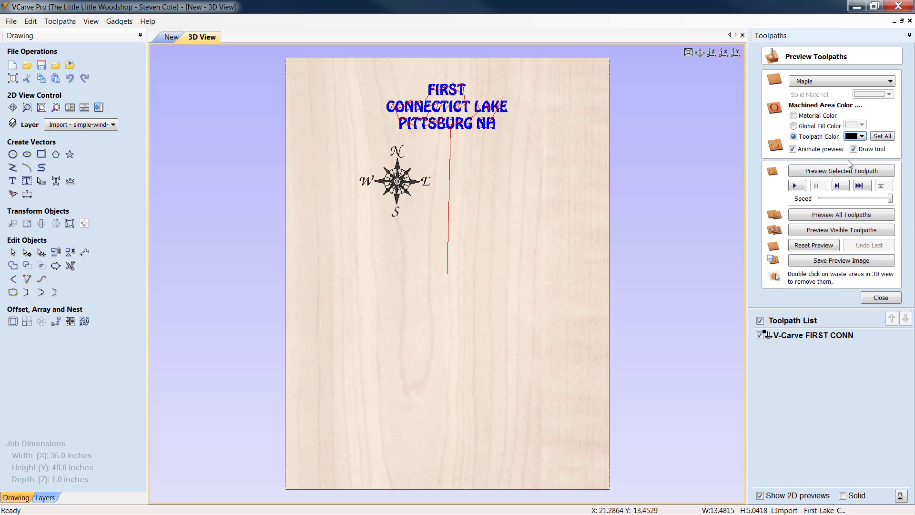
pyautogui.click(880, 137)
pyautogui.click(880, 298)
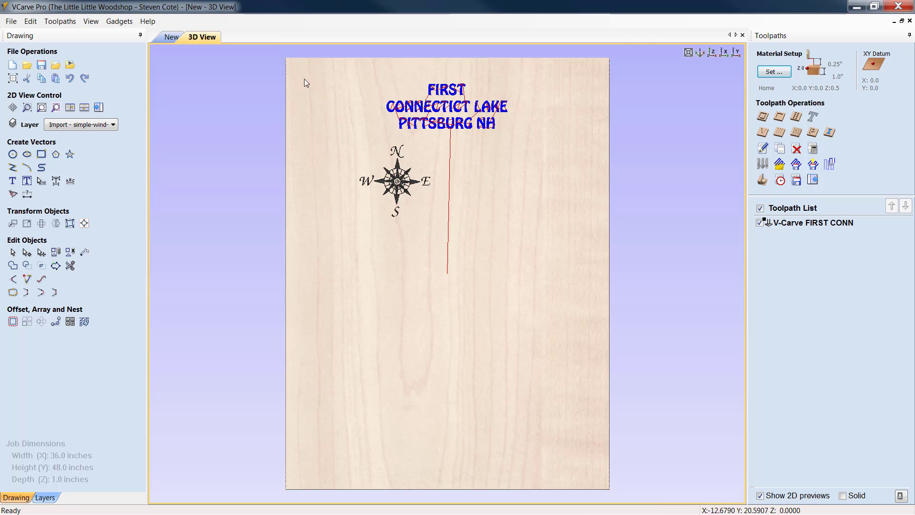
# - Hide the title toolpath in the 2D view and set up a V-Carve toolpath named V-Carve FONT with a 0.03 inch flat depth
pyautogui.click(171, 36)
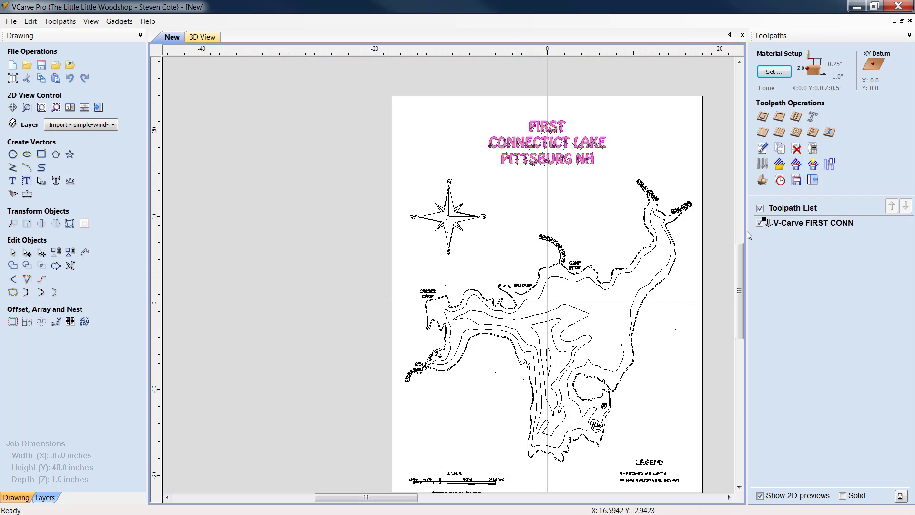
pyautogui.click(759, 222)
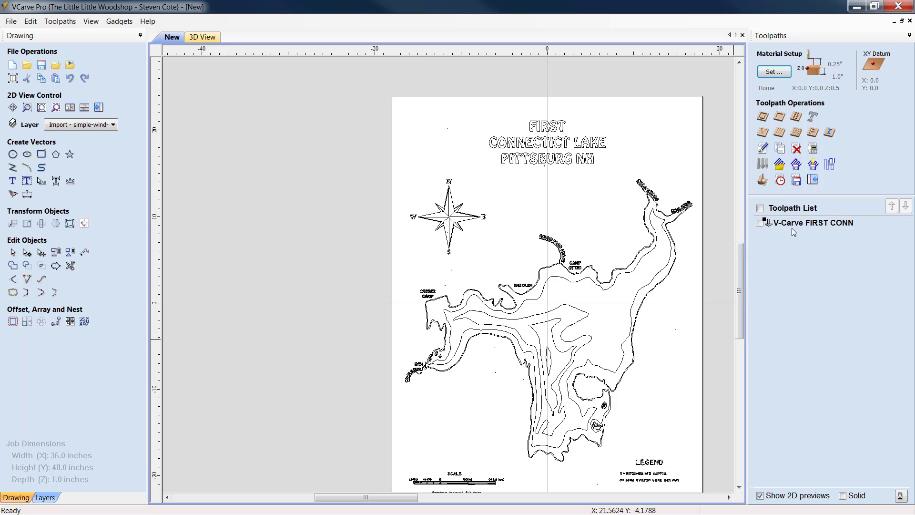
pyautogui.click(762, 132)
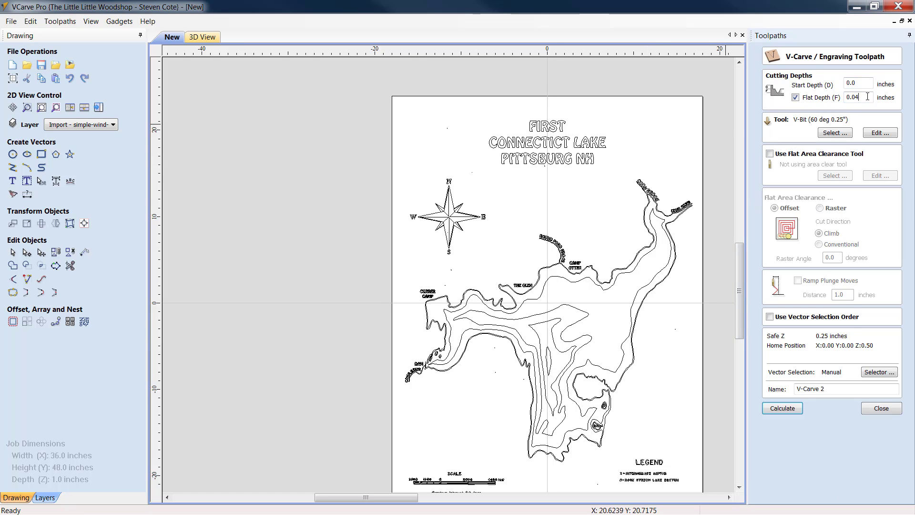
pyautogui.press('BackSpace')
pyautogui.click(844, 393)
pyautogui.press('BackSpace')
# - Select the lettering of the eastern CONN. RIVER, the brook beside it, CAMP OTTER, ROUND POND BROOK and THE GLEN for the toolpath
pyautogui.scroll(5, 599, 394)
pyautogui.scroll(-4, 475, 374)
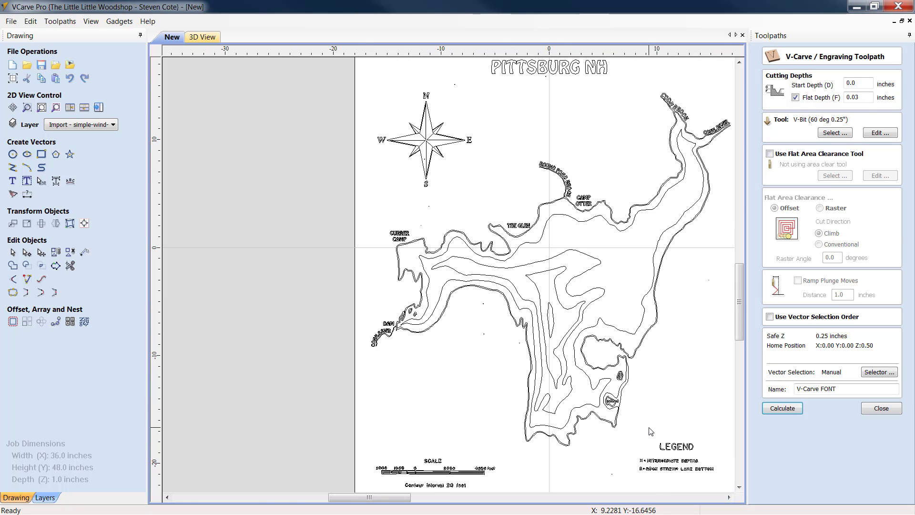
pyautogui.scroll(4, 612, 396)
pyautogui.scroll(3, 600, 394)
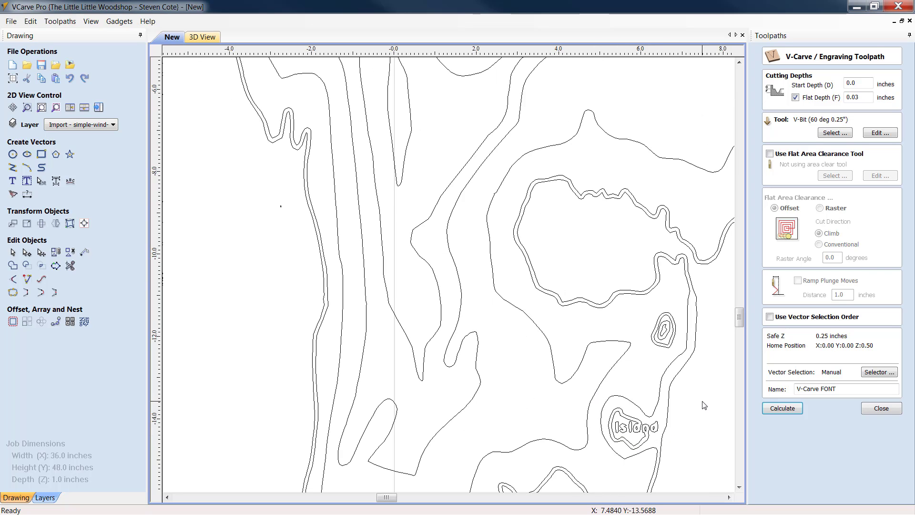
pyautogui.scroll(-3, 703, 405)
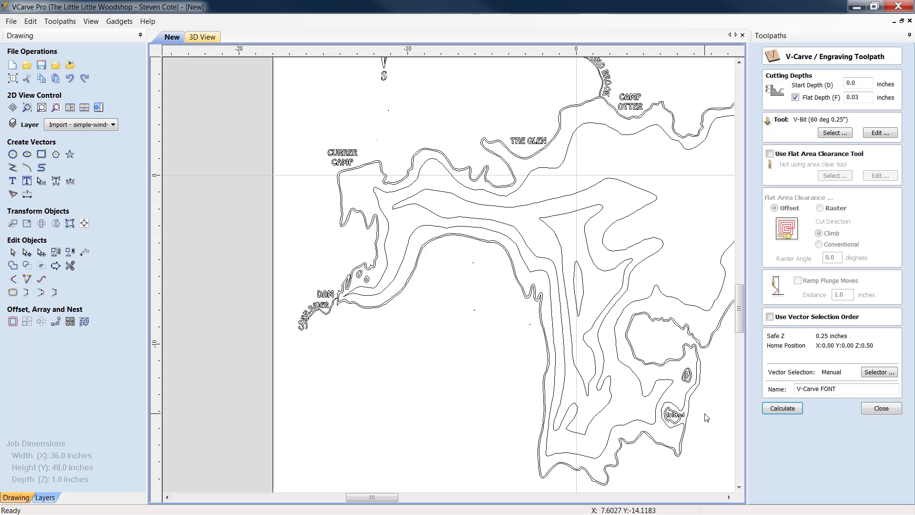
pyautogui.scroll(-2, 706, 418)
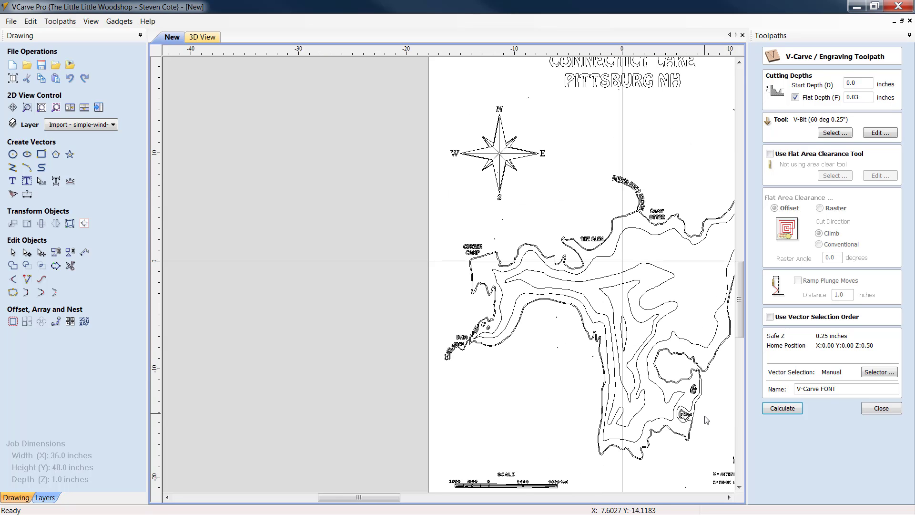
pyautogui.click(728, 497)
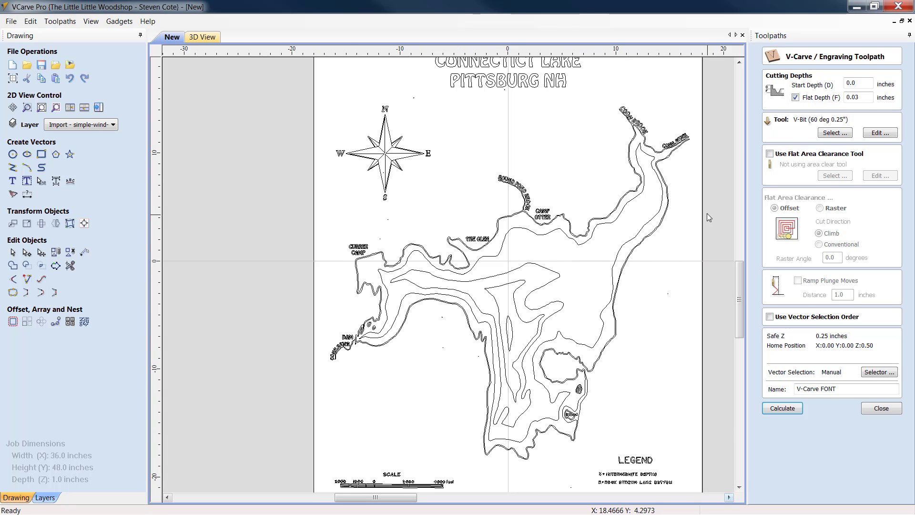
pyautogui.scroll(2, 708, 216)
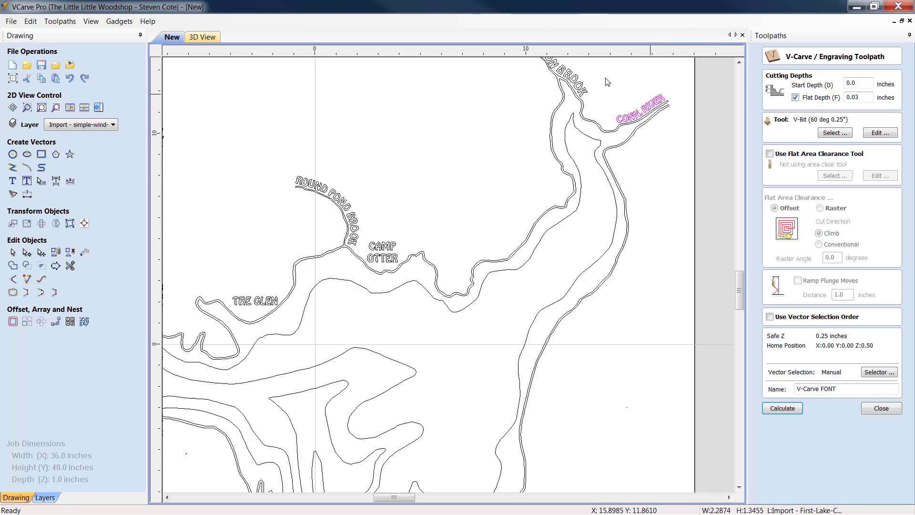
pyautogui.keyDown('shift'); pyautogui.click(586, 89); pyautogui.keyUp('shift')
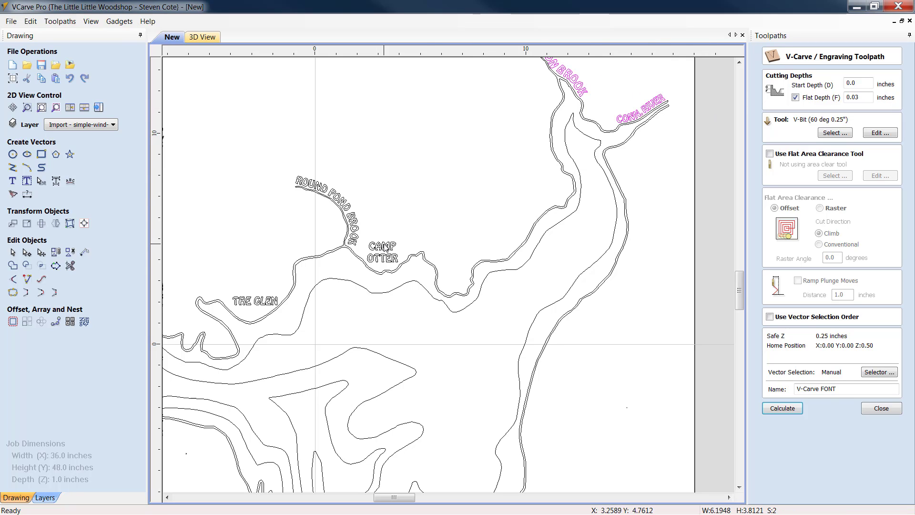
pyautogui.keyDown('shift'); pyautogui.click(386, 248); pyautogui.keyUp('shift')
pyautogui.keyDown('shift'); pyautogui.click(349, 202); pyautogui.keyUp('shift')
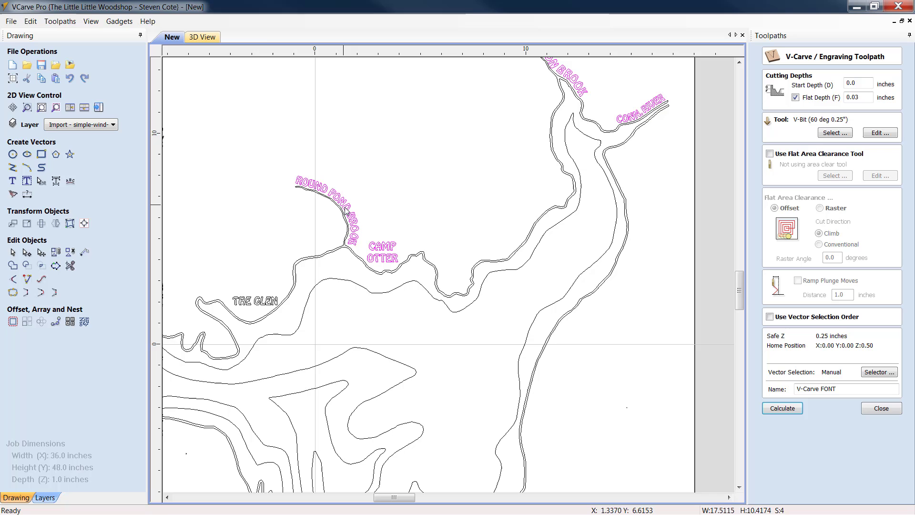
pyautogui.keyDown('shift'); pyautogui.click(269, 301); pyautogui.keyUp('shift')
# - Add the western camp, DAM and river lettering to the selection and calculate the V-Carve FONT toolpath
pyautogui.moveTo(403, 498); pyautogui.dragTo(375, 499)
pyautogui.keyDown('shift'); pyautogui.click(393, 317); pyautogui.keyUp('shift')
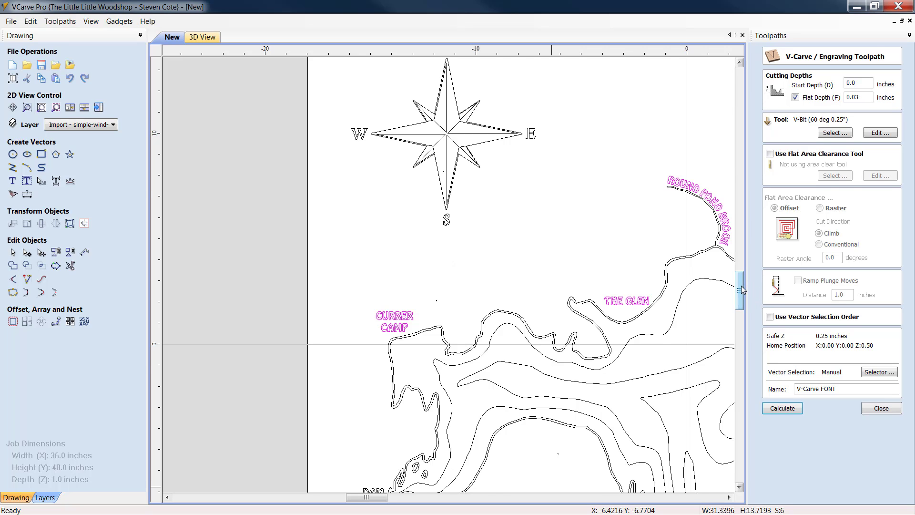
pyautogui.moveTo(740, 291); pyautogui.dragTo(740, 321)
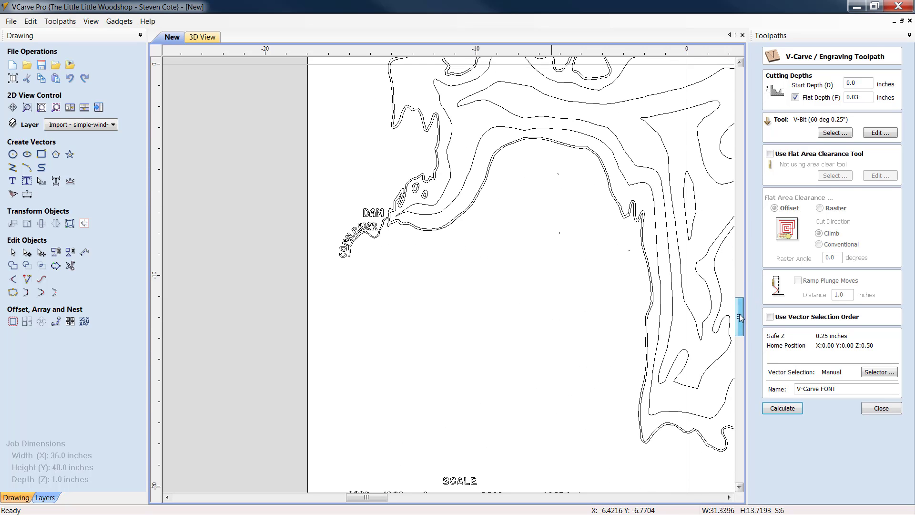
pyautogui.keyDown('shift'); pyautogui.click(382, 216); pyautogui.keyUp('shift')
pyautogui.keyDown('shift'); pyautogui.click(372, 233); pyautogui.keyUp('shift')
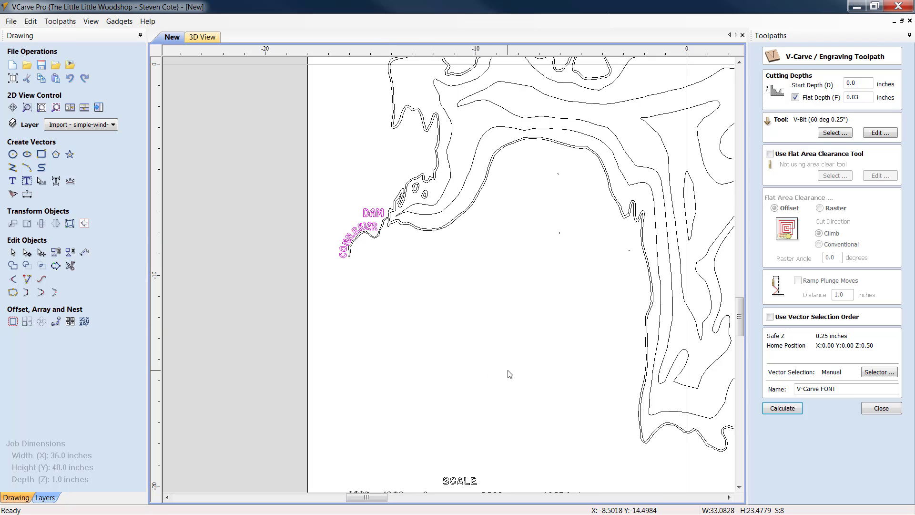
pyautogui.click(728, 497)
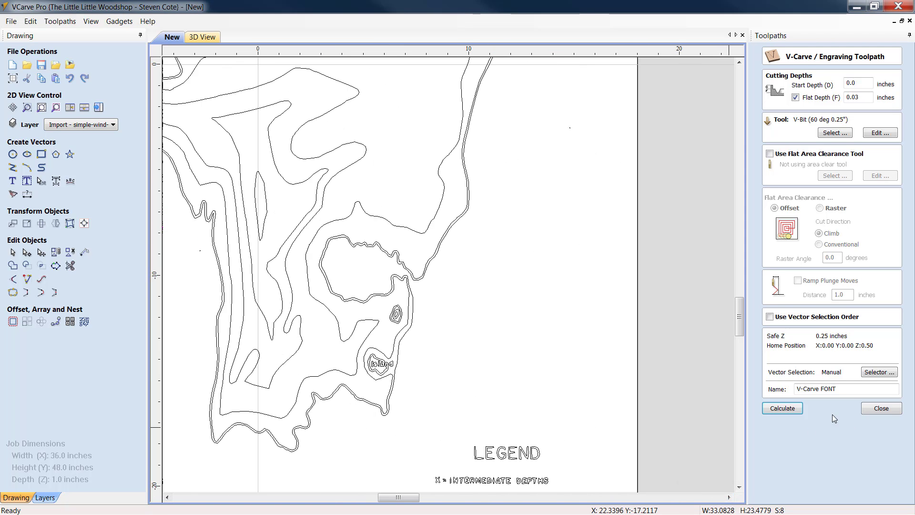
pyautogui.click(776, 407)
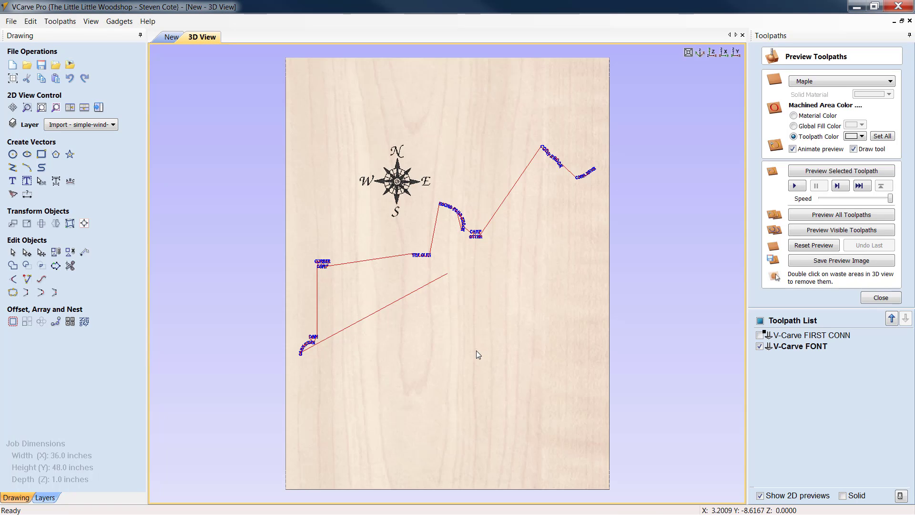
# - Set the V-Carve FONT preview color to black and preview all toolpaths
pyautogui.click(862, 137)
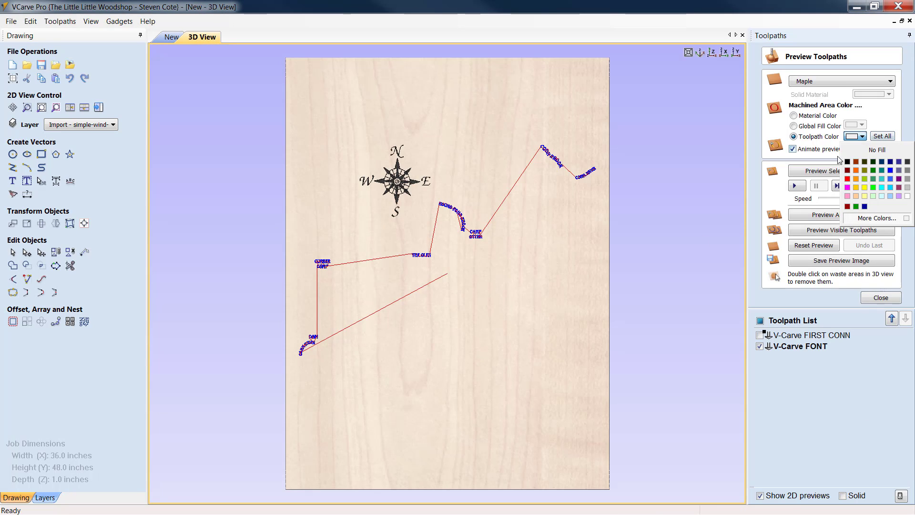
pyautogui.click(847, 162)
pyautogui.click(841, 214)
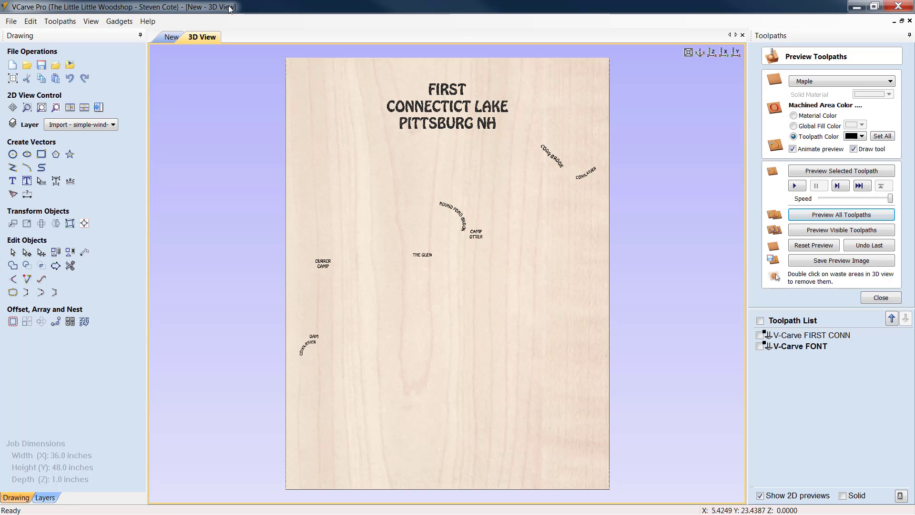
# - In the 2D view, delete the Island lettering and the two irregular outlines around it in the lake's southeast corner
pyautogui.click(177, 37)
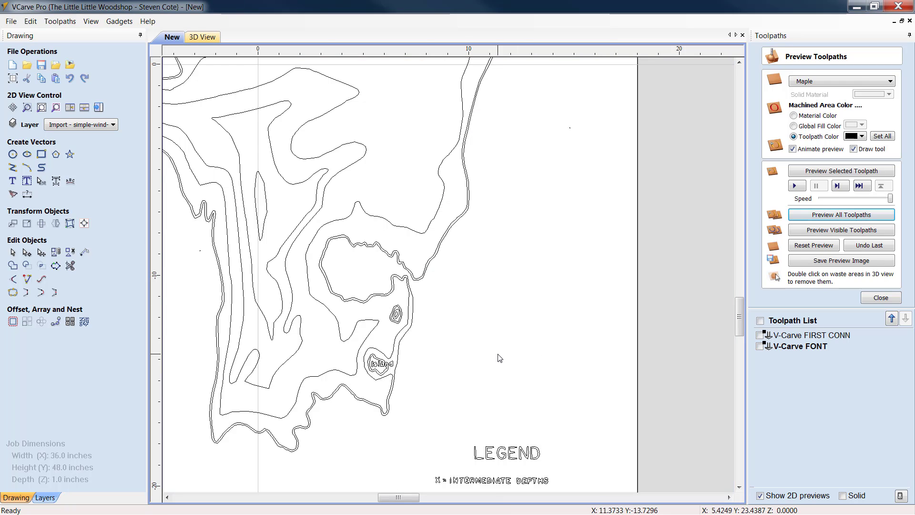
pyautogui.scroll(-5, 500, 355)
pyautogui.scroll(6, 437, 374)
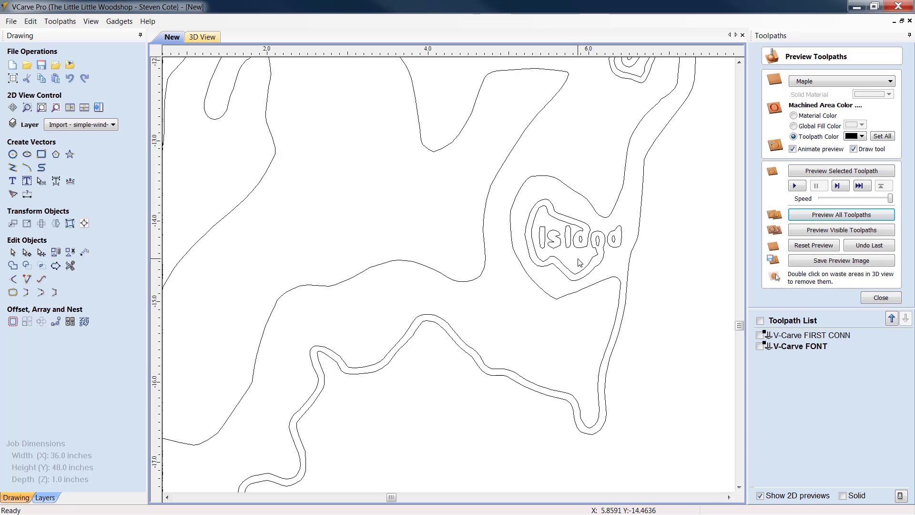
pyautogui.click(541, 231)
pyautogui.keyDown('shift'); pyautogui.click(528, 232); pyautogui.keyUp('shift')
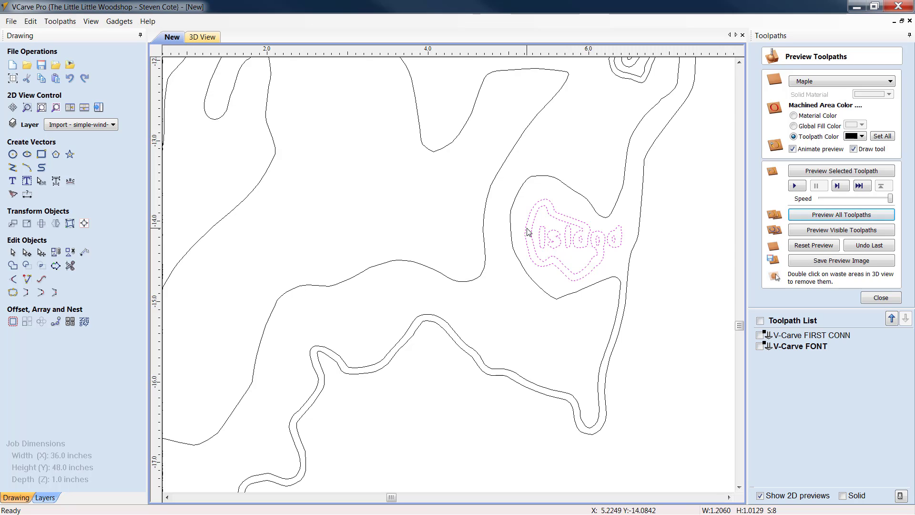
pyautogui.press('Delete')
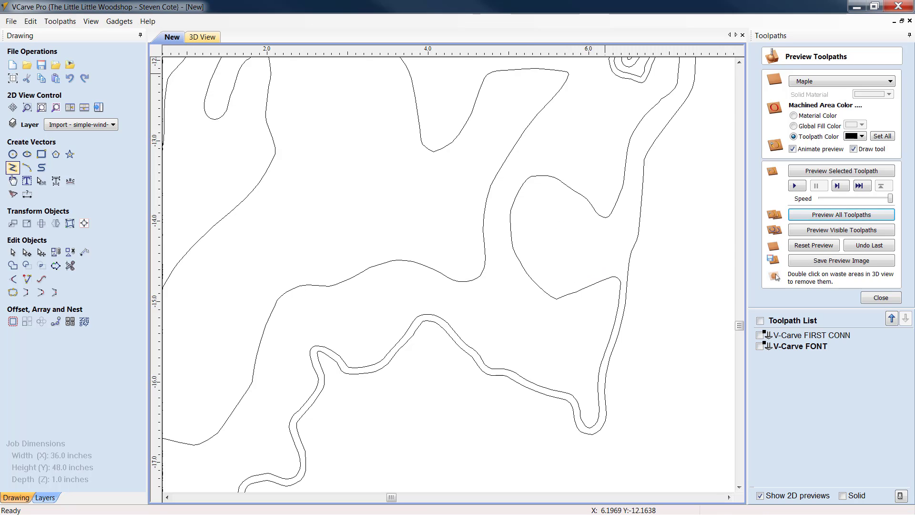
# - Create the text ISLAND, about 2.9 inches wide, just east of the lake's southeast shore
pyautogui.click(13, 180)
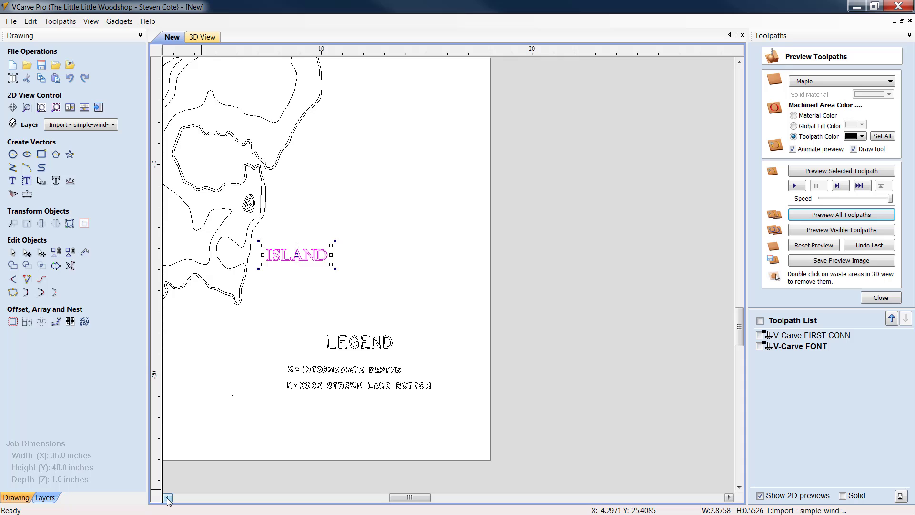
pyautogui.scroll(5, 229, 155)
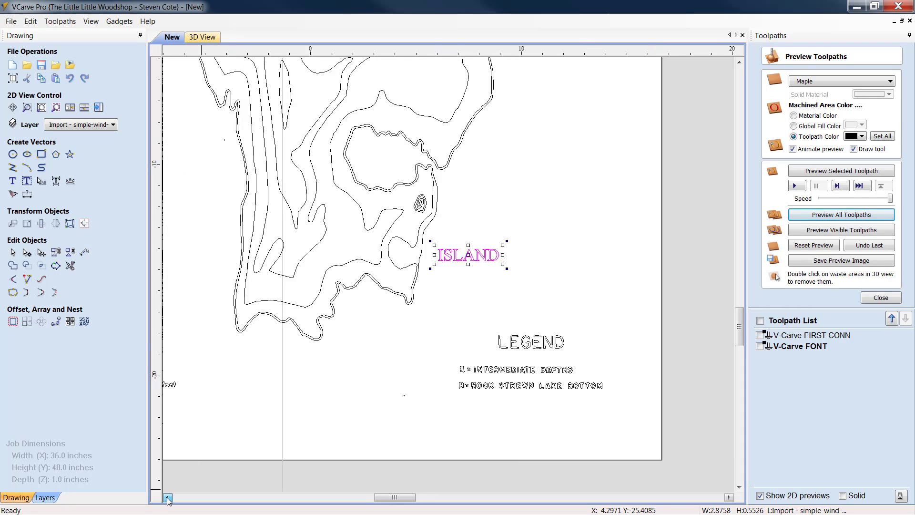
pyautogui.scroll(-1, 228, 151)
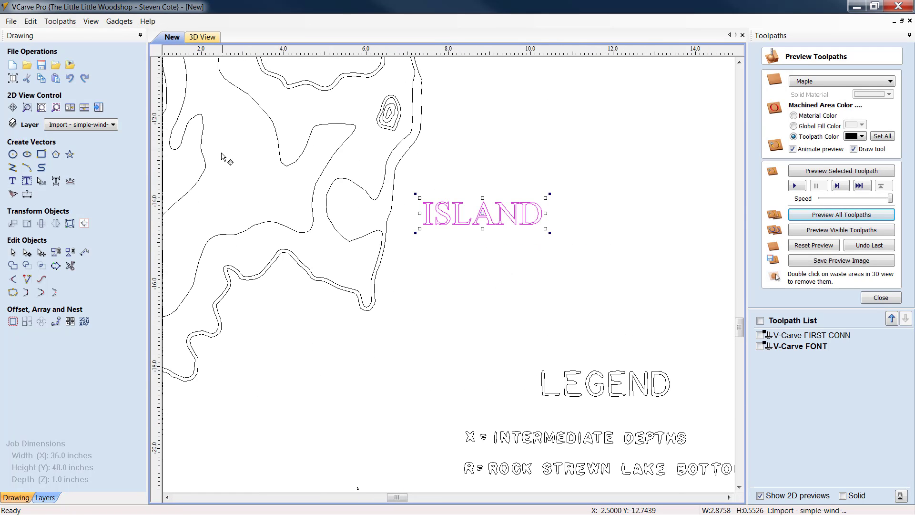
# - Change the font of the ISLAND text to Hobo Std
pyautogui.click(13, 181)
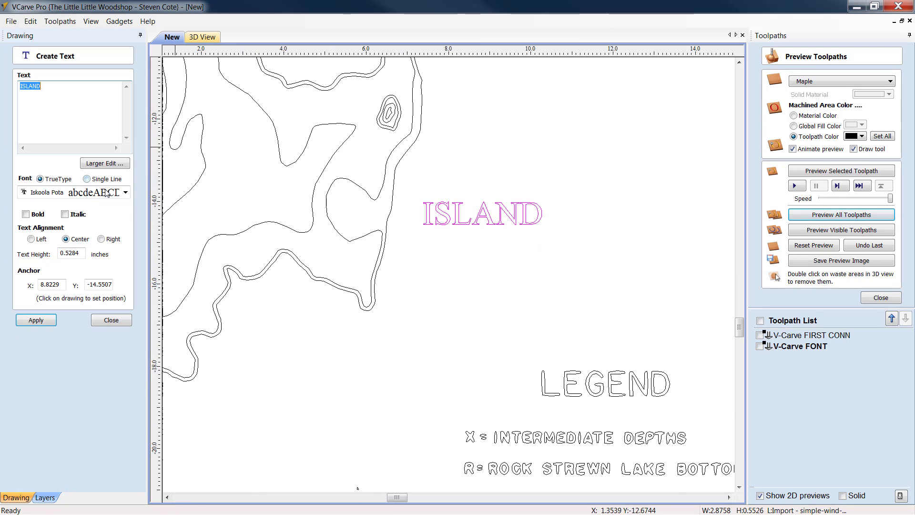
pyautogui.click(126, 192)
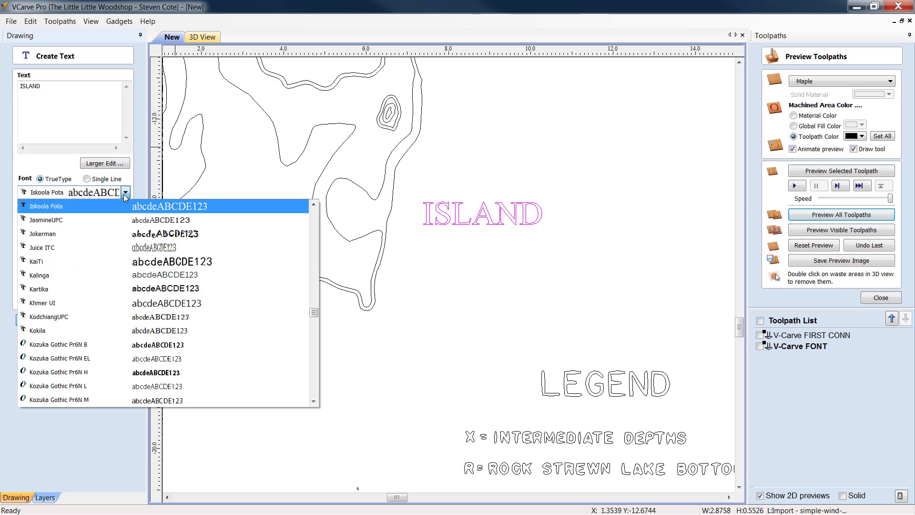
pyautogui.scroll(3, 90, 354)
pyautogui.scroll(1, 90, 353)
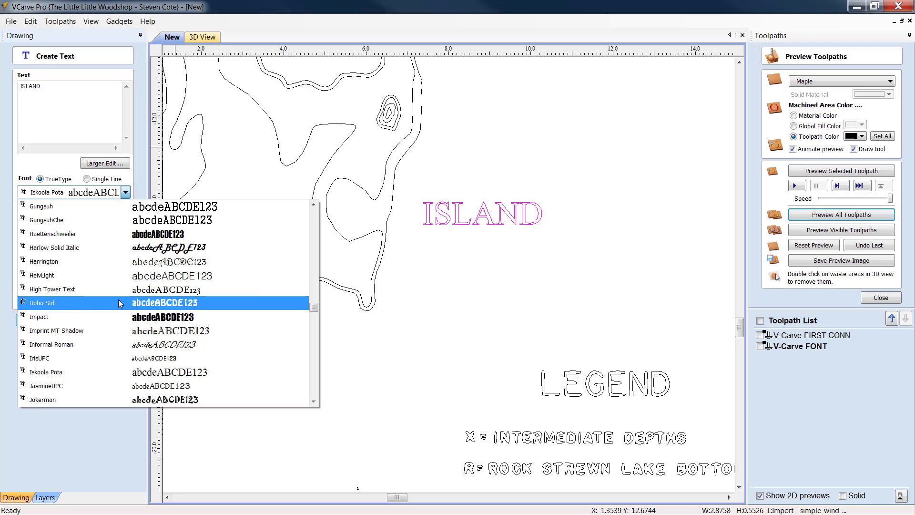
pyautogui.click(150, 303)
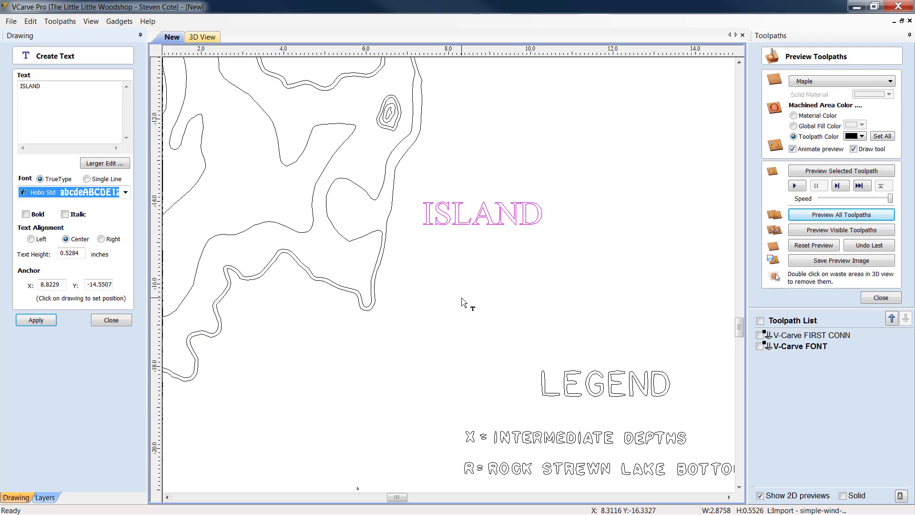
pyautogui.click(45, 323)
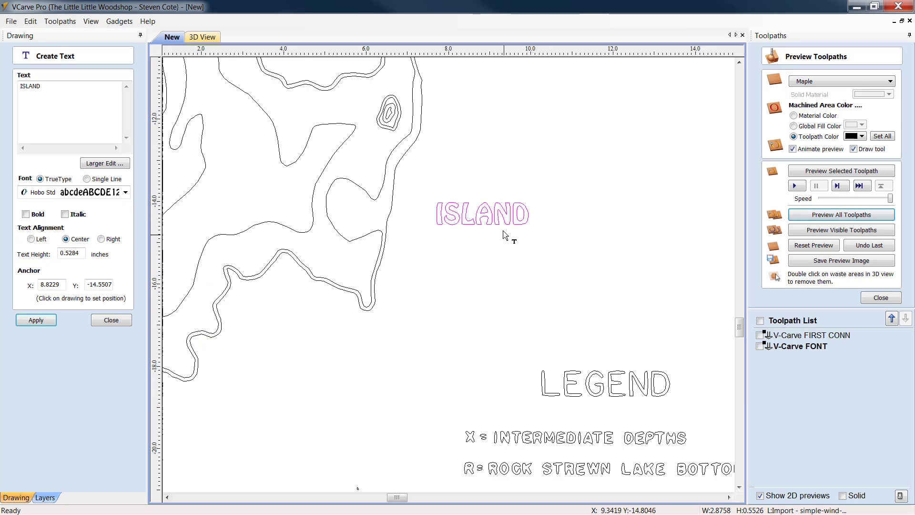
# - Shrink the ISLAND text to about 1.16 inches wide and place it inside the small rounded contour at the southeast shore
pyautogui.click(69, 253)
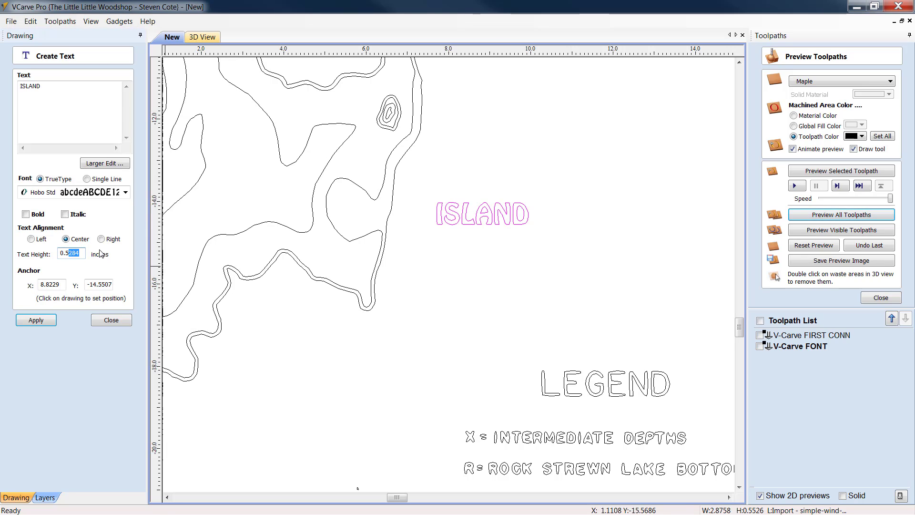
pyautogui.press('BackSpace')
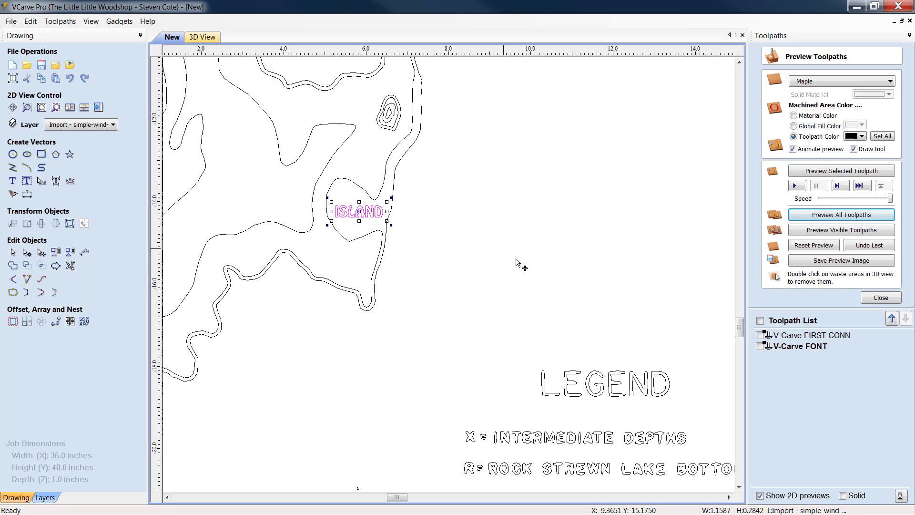
pyautogui.click(520, 293)
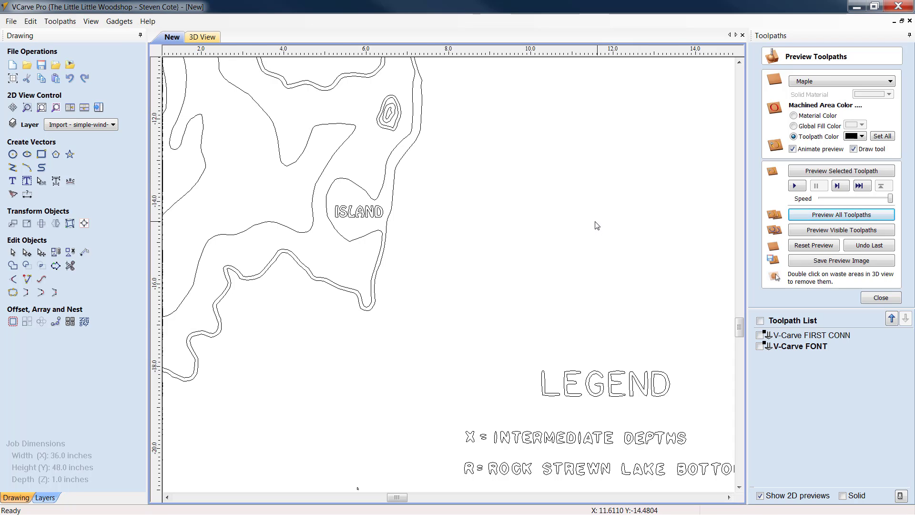
# - Start a new V-Carve toolpath with a flat depth of 0.035 inches
pyautogui.scroll(-5, 597, 225)
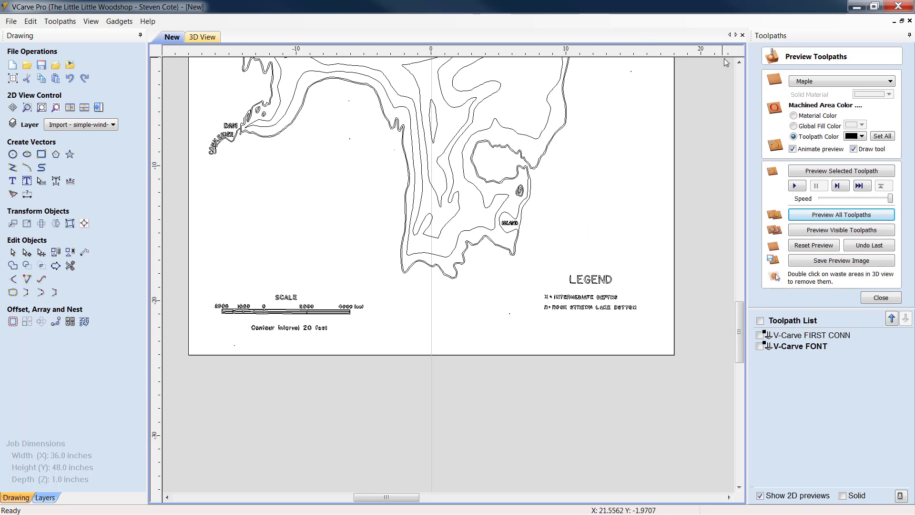
pyautogui.click(739, 62)
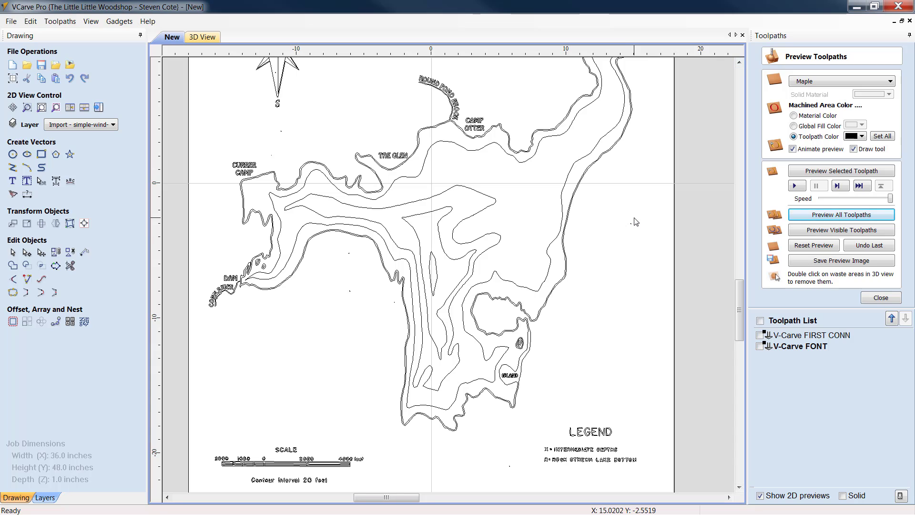
pyautogui.click(875, 298)
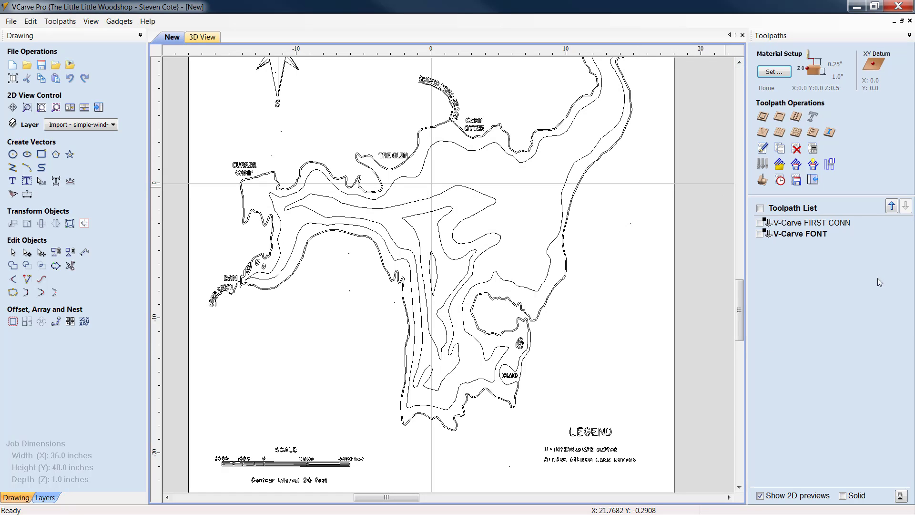
pyautogui.click(763, 148)
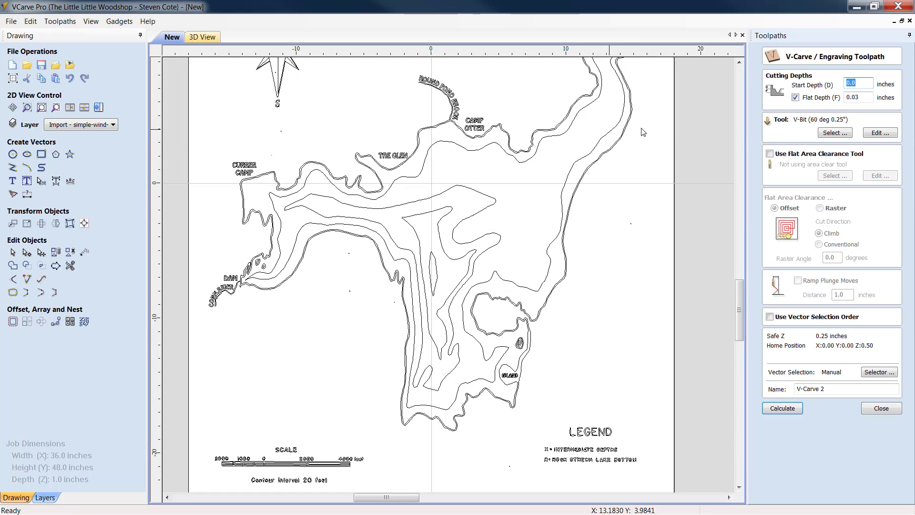
pyautogui.click(863, 97)
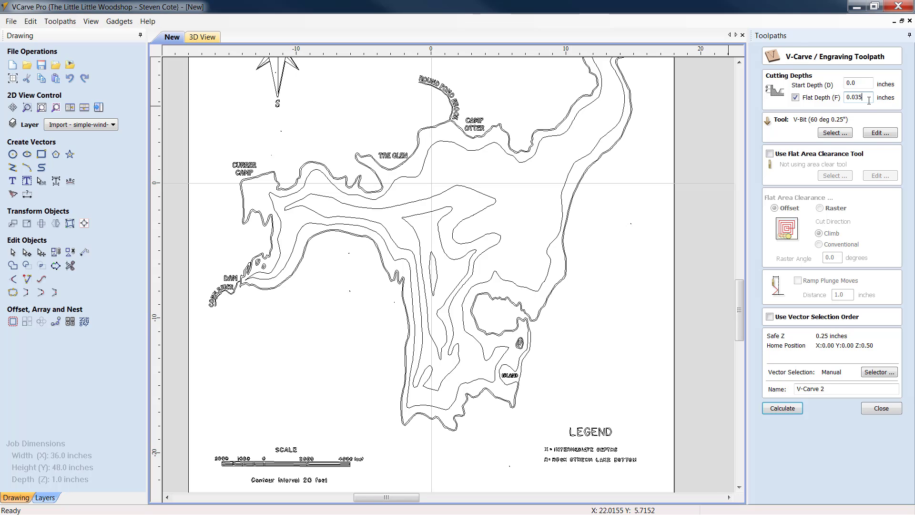
# - Select the lake's outer shoreline outlines and the ISLAND text, and calculate their toolpath as V-Carve OUTER BORDER
pyautogui.click(591, 174)
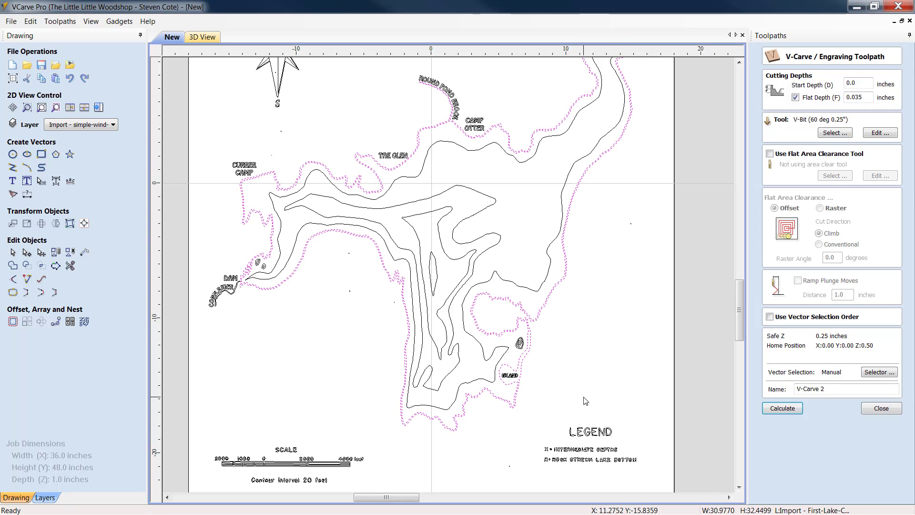
pyautogui.keyDown('shift'); pyautogui.click(511, 377); pyautogui.keyUp('shift')
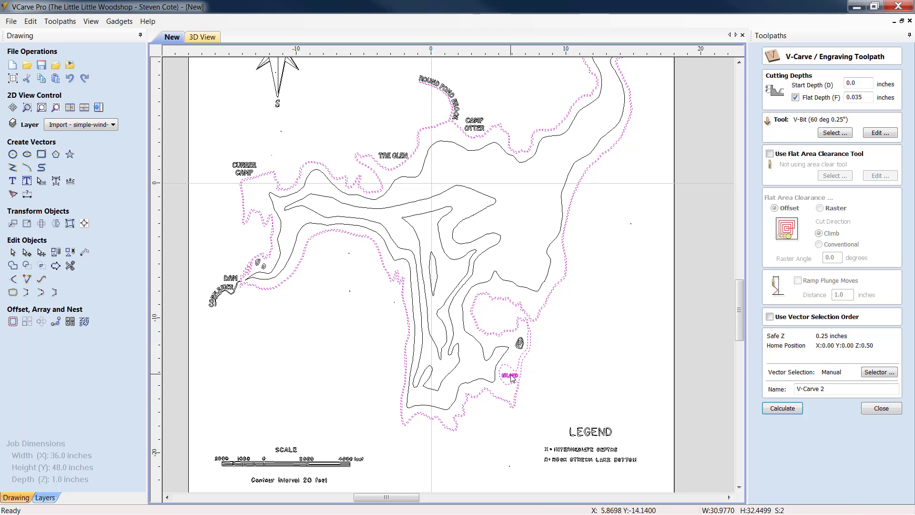
pyautogui.scroll(5, 490, 381)
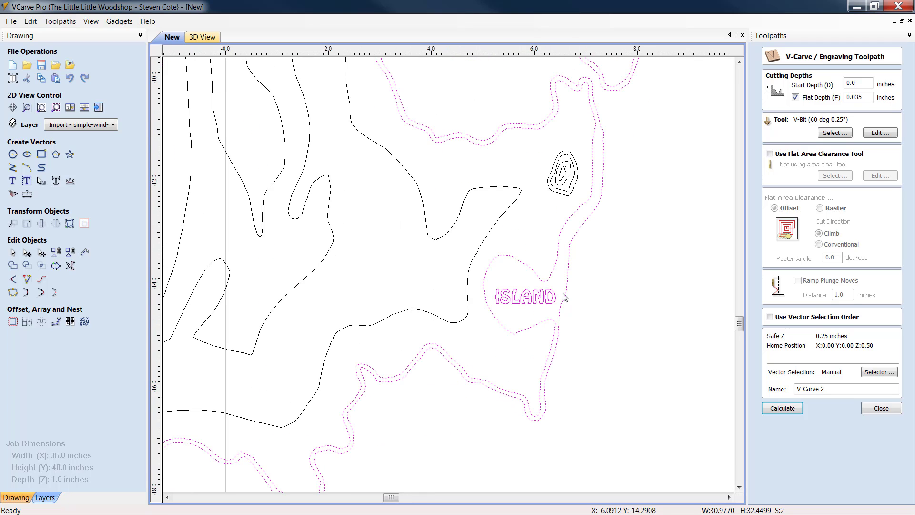
pyautogui.doubleClick(835, 388)
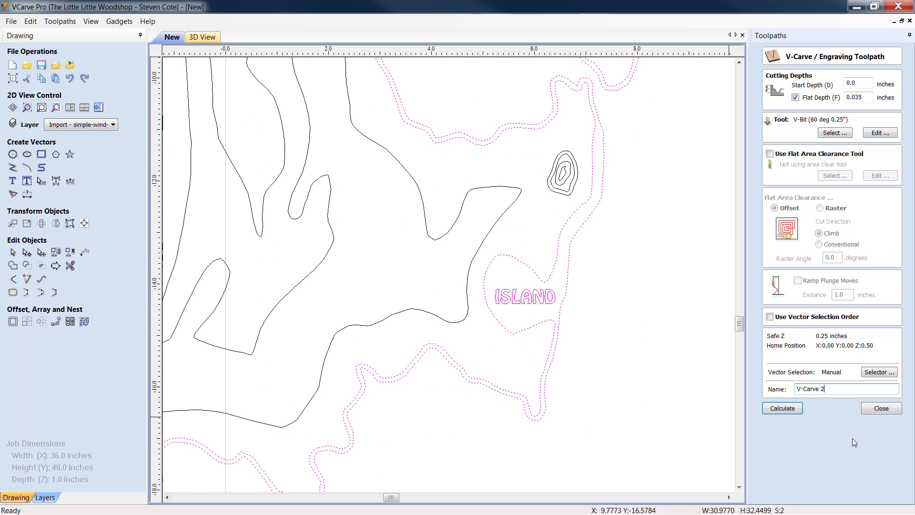
pyautogui.write('OUTER BORDER')
pyautogui.click(791, 411)
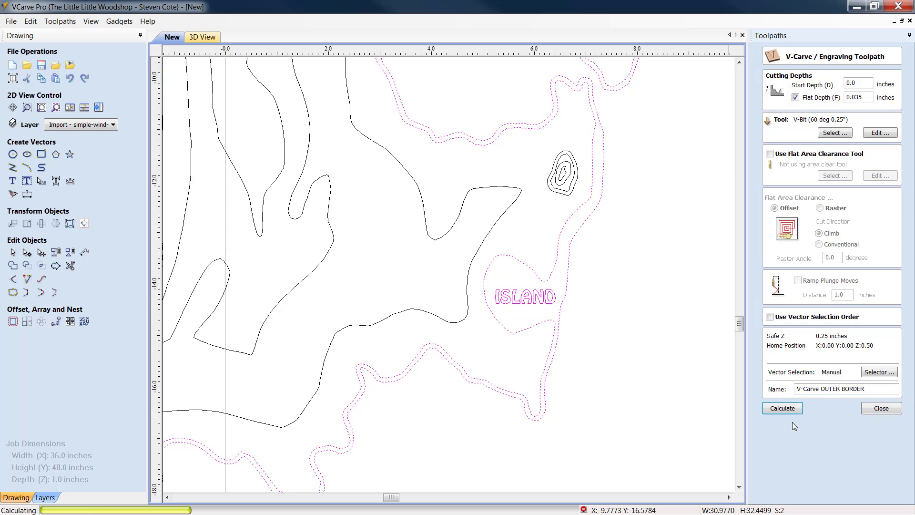
# - Start a Pocket toolpath on the outermost depth contour inside the lake's shoreline
pyautogui.scroll(-2, 659, 308)
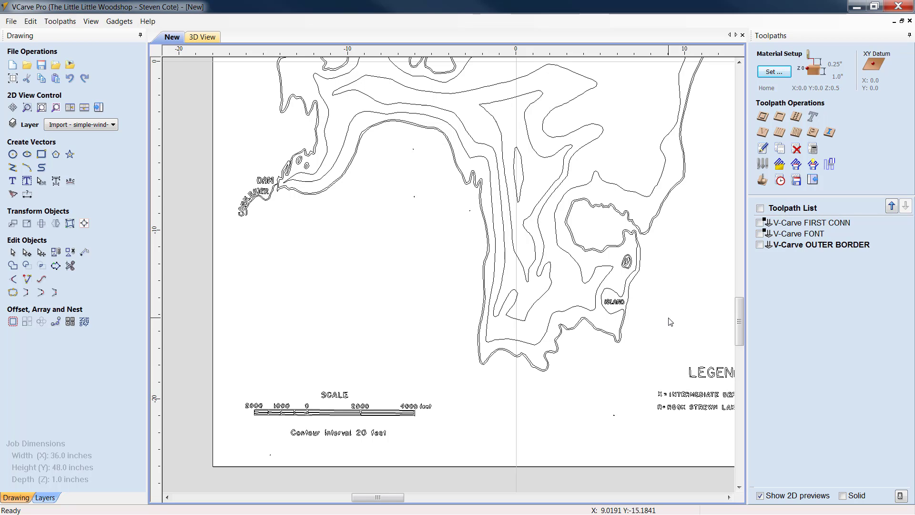
pyautogui.scroll(-2, 660, 231)
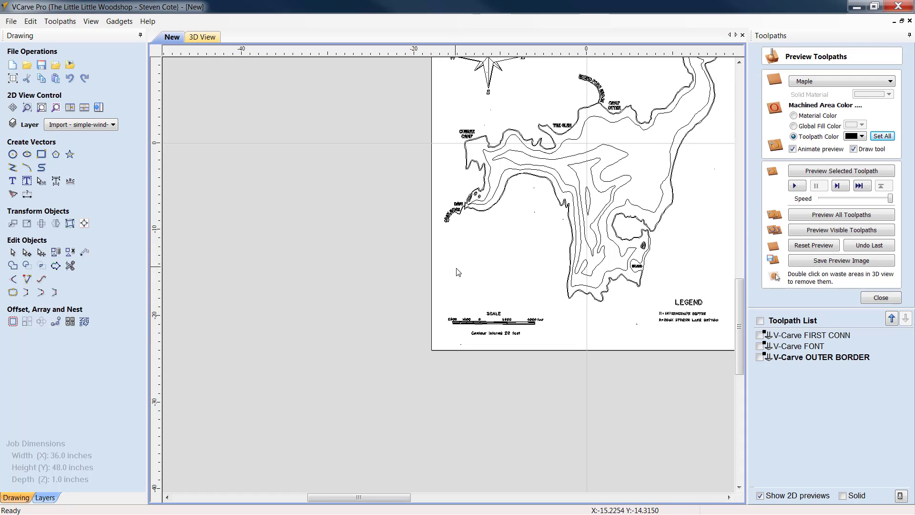
pyautogui.click(727, 498)
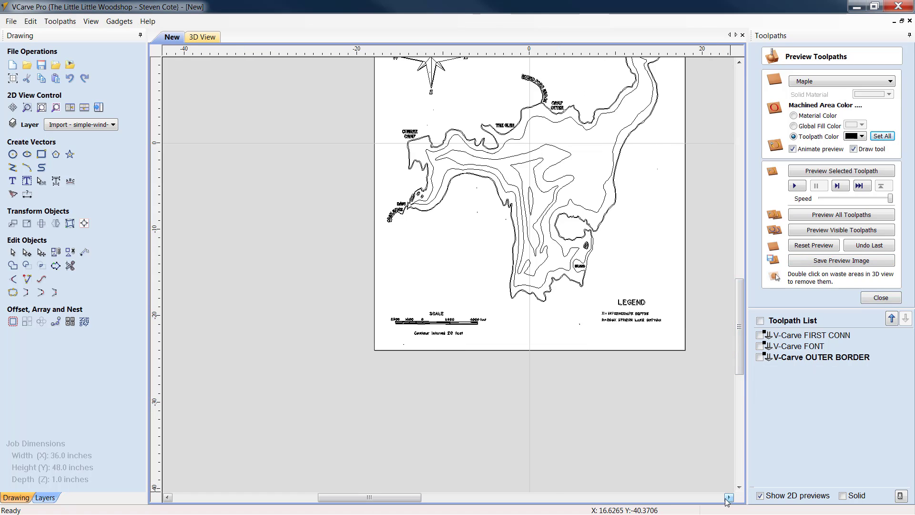
pyautogui.click(739, 63)
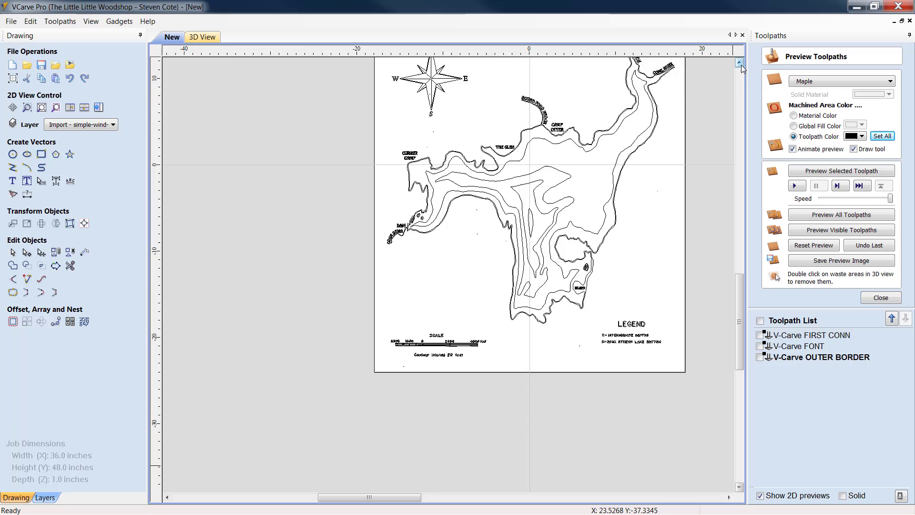
pyautogui.click(888, 299)
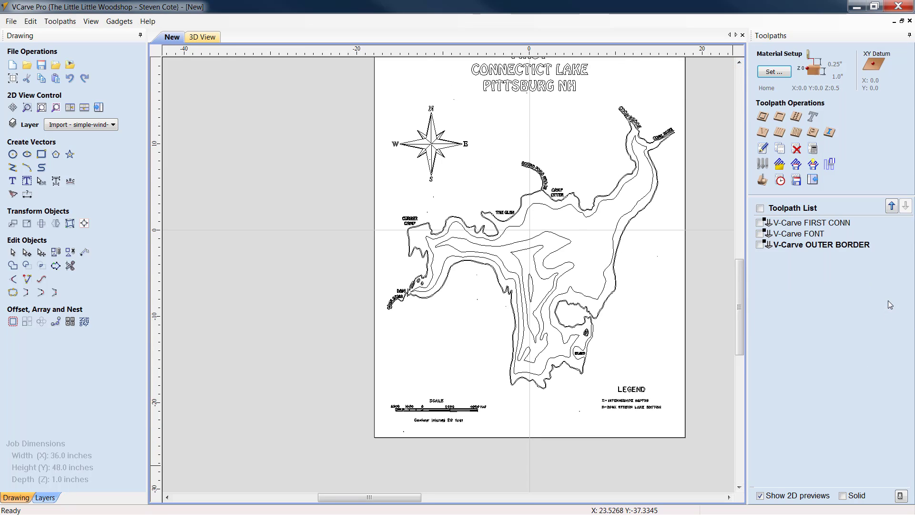
pyautogui.click(777, 118)
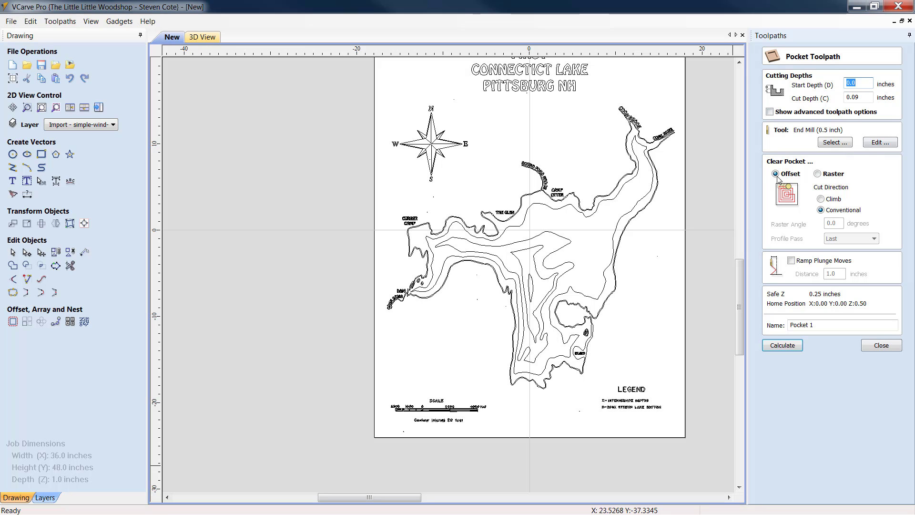
pyautogui.click(633, 182)
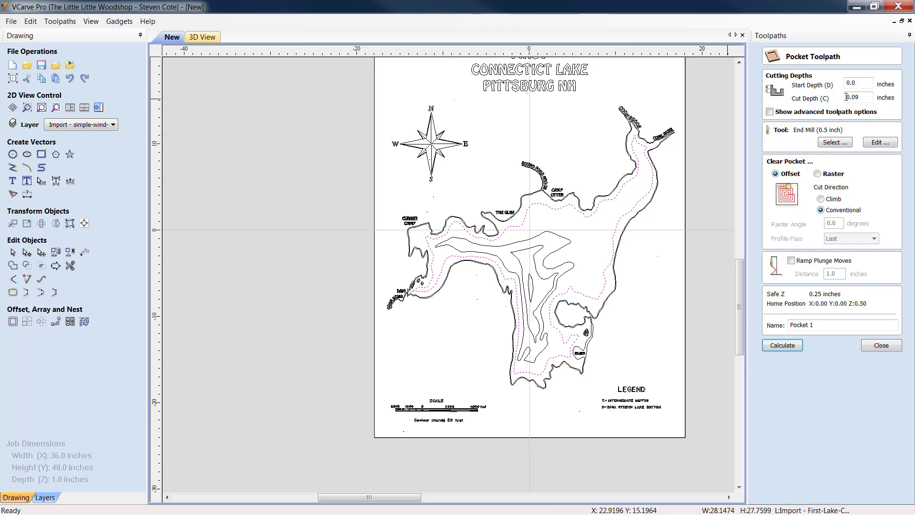
pyautogui.click(855, 86)
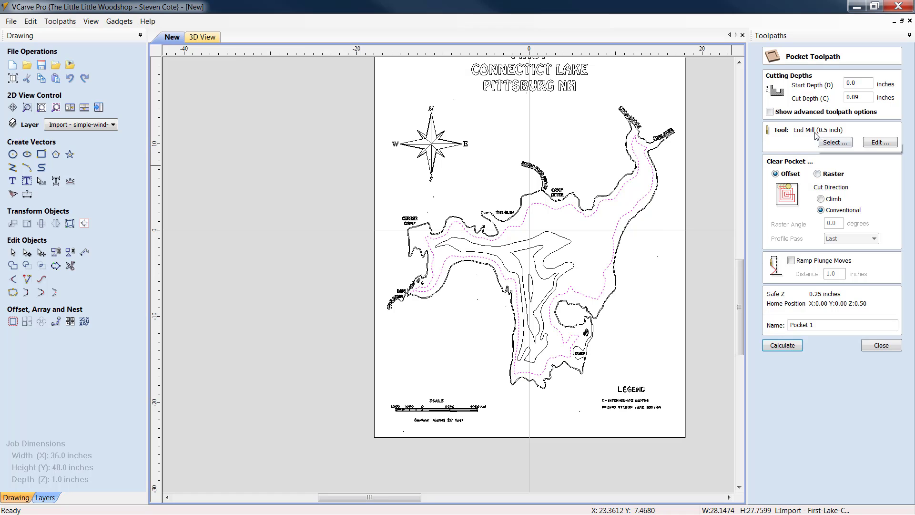
# - Show the advanced pocket toolpath options and choose V-Bit (60 deg 0.25") as the cutting tool
pyautogui.click(883, 144)
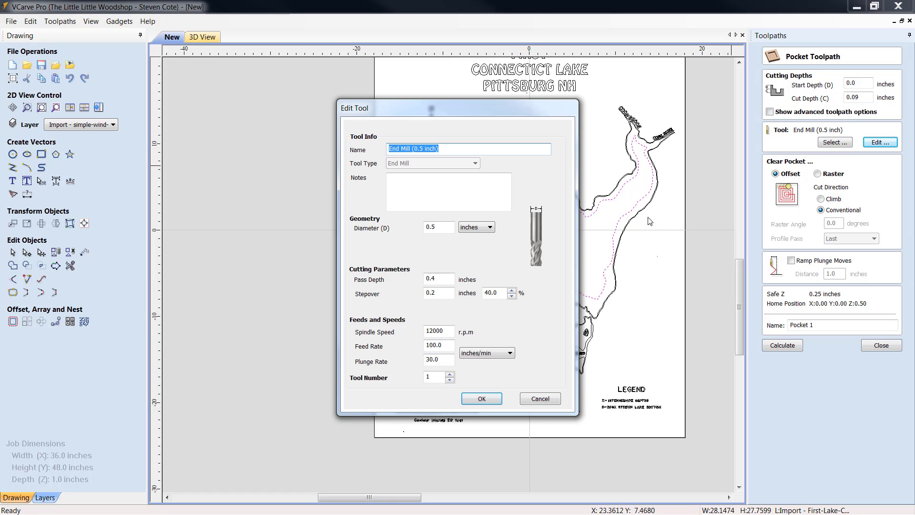
pyautogui.click(551, 400)
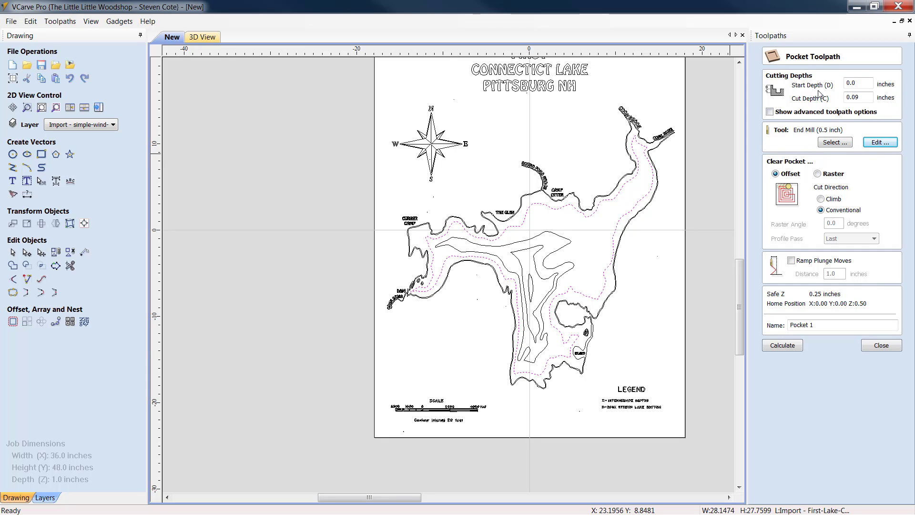
pyautogui.click(768, 112)
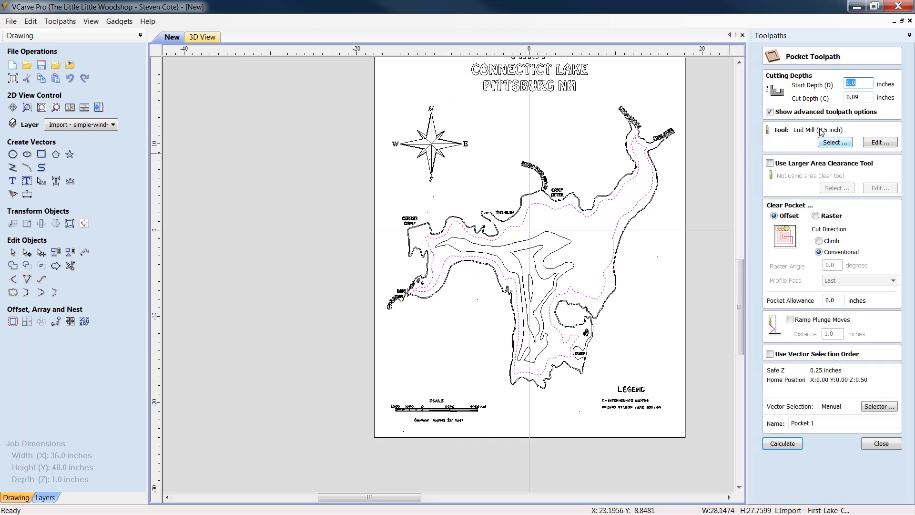
pyautogui.click(833, 142)
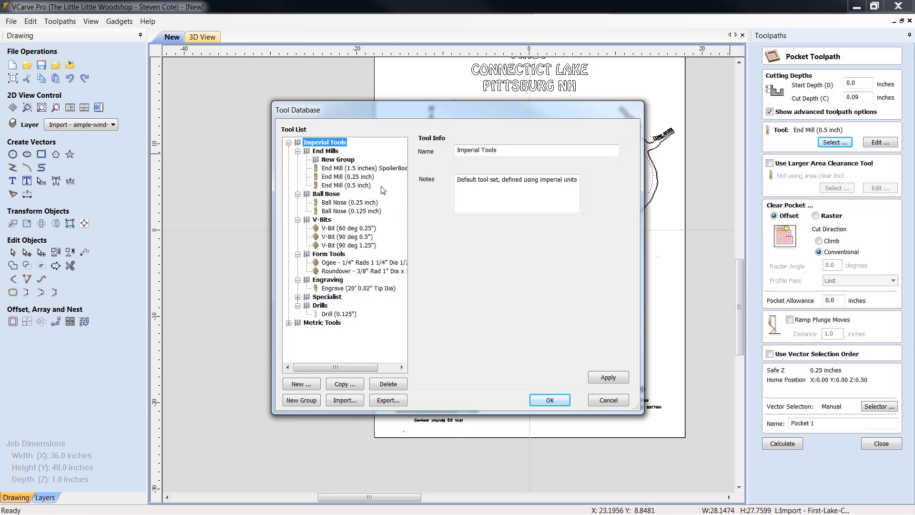
pyautogui.click(340, 228)
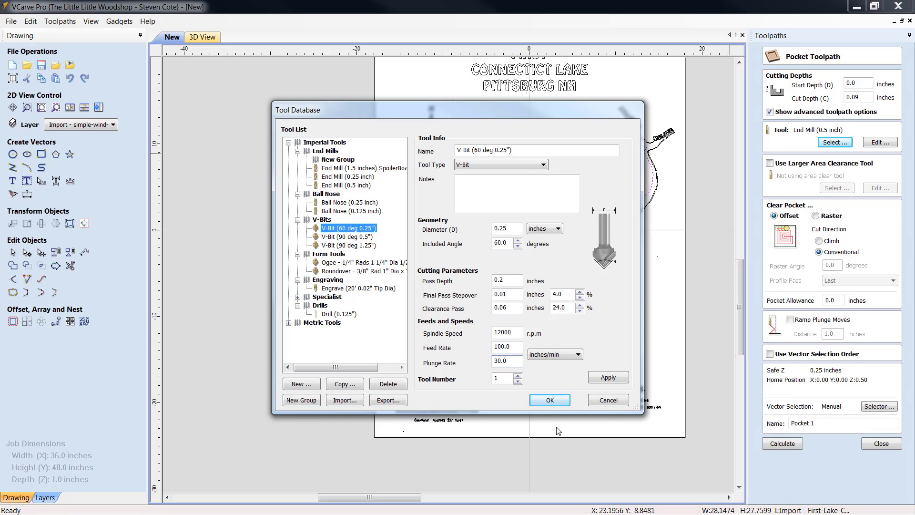
pyautogui.click(550, 400)
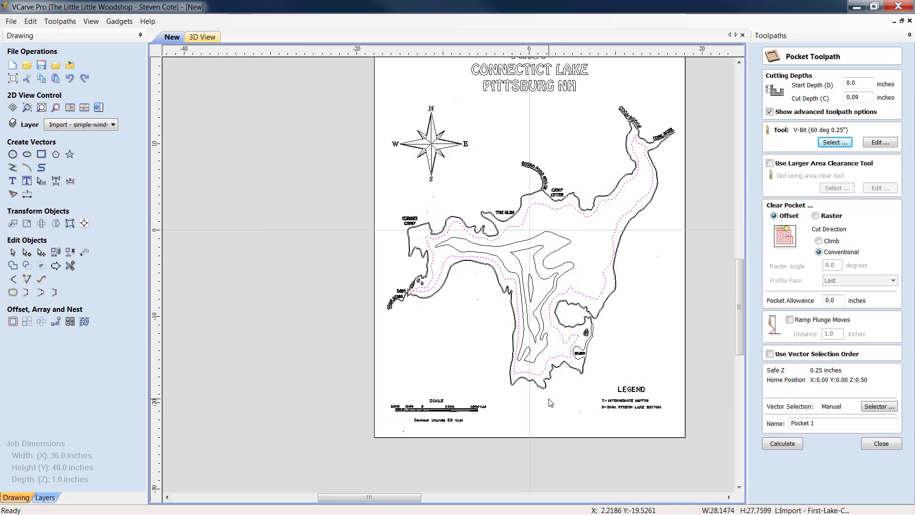
# - Add End Mill (0.5 inch) as the larger area clearance tool and calculate the pocket toolpath as Pocket 1
pyautogui.click(769, 163)
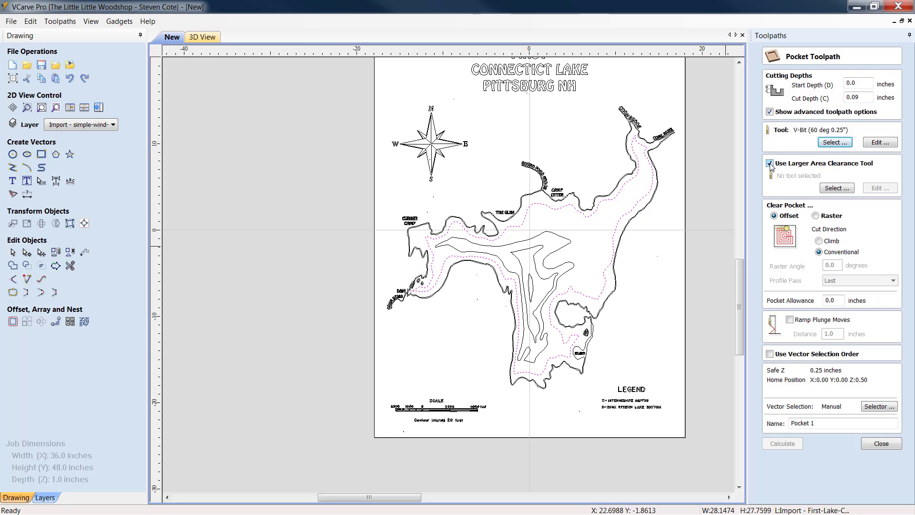
pyautogui.click(846, 192)
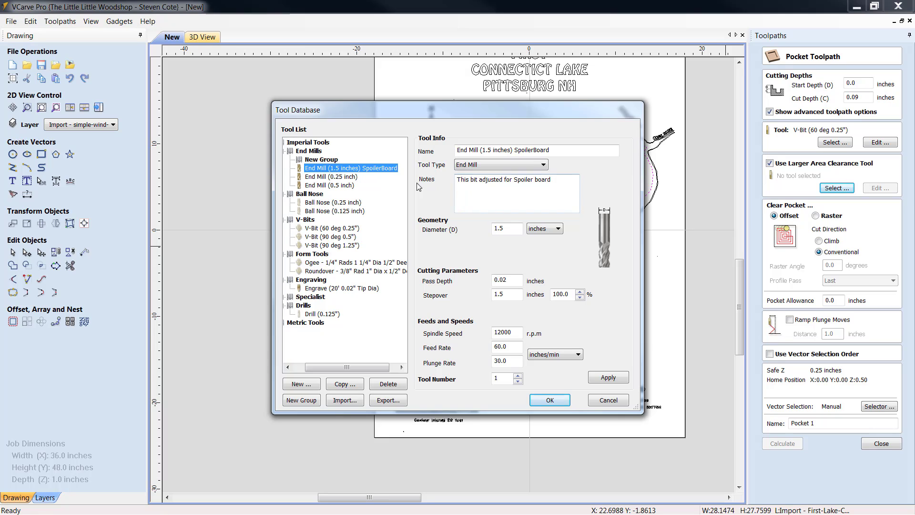
pyautogui.click(351, 186)
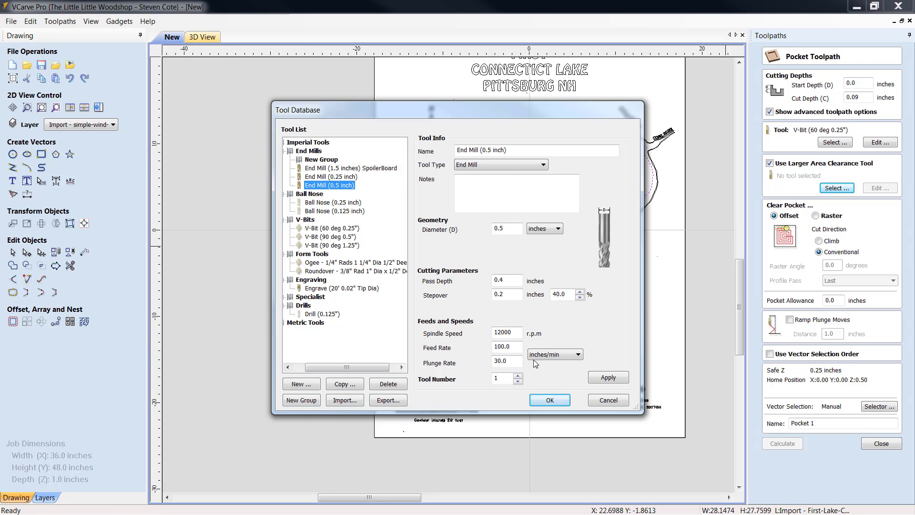
pyautogui.click(550, 400)
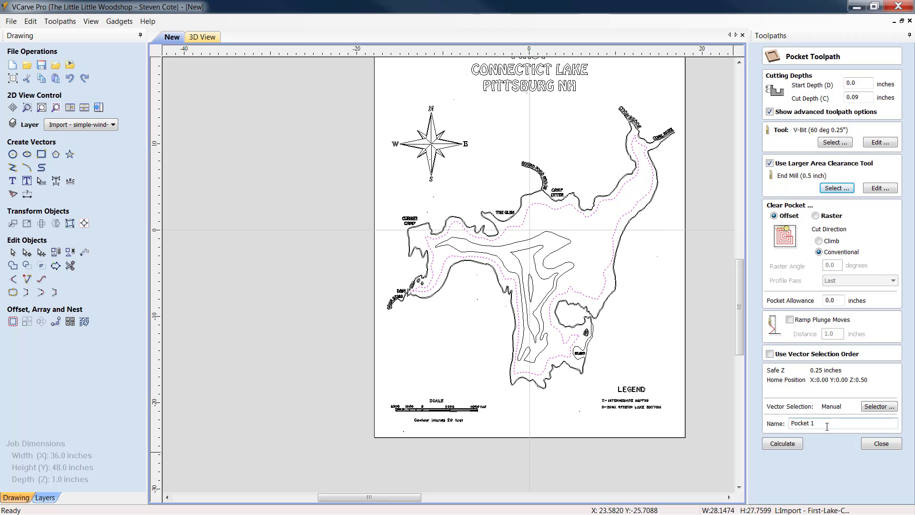
pyautogui.click(791, 444)
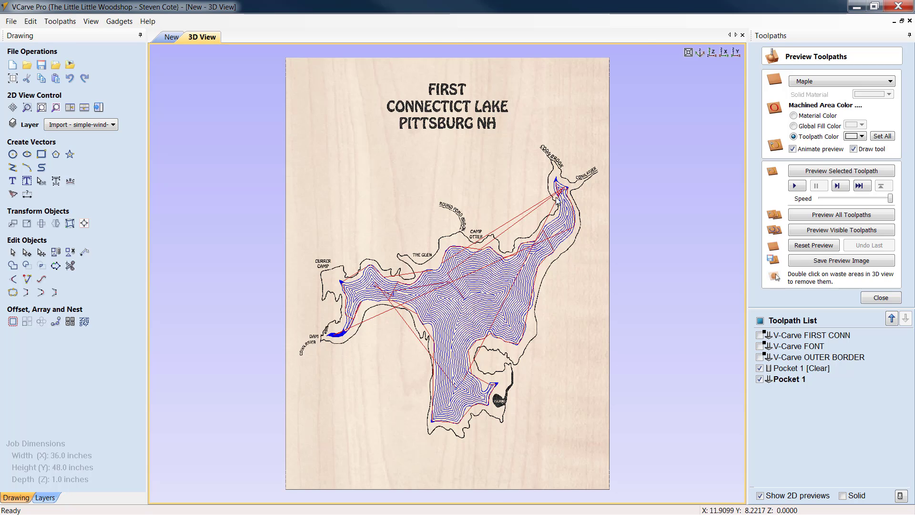
pyautogui.scroll(3, 558, 195)
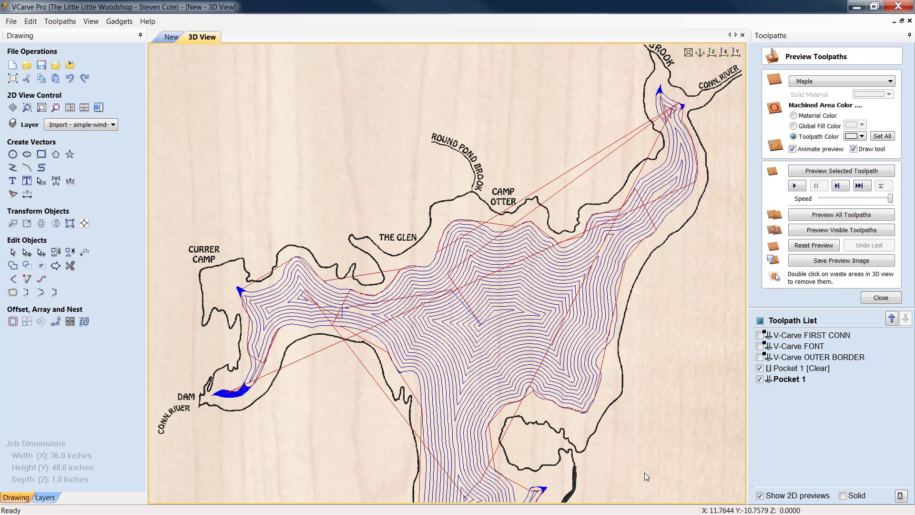
pyautogui.scroll(-1, 585, 410)
pyautogui.scroll(-2, 584, 404)
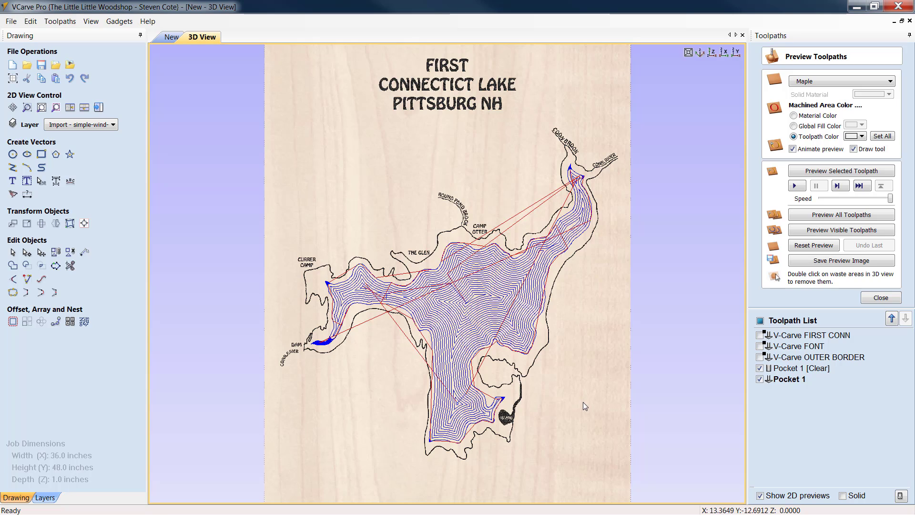
pyautogui.click(880, 298)
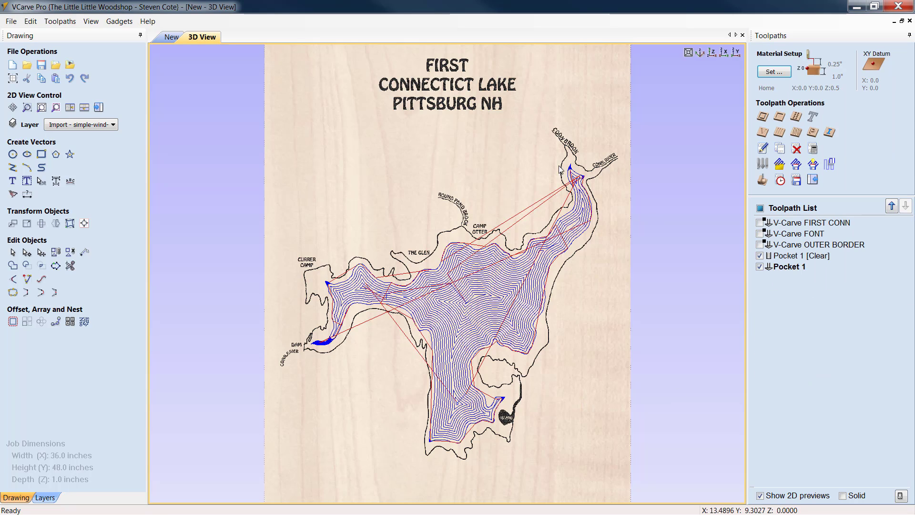
# - Set the preview colour of both the Pocket 1 [Clear] and Pocket 1 toolpaths to sky blue
pyautogui.click(168, 37)
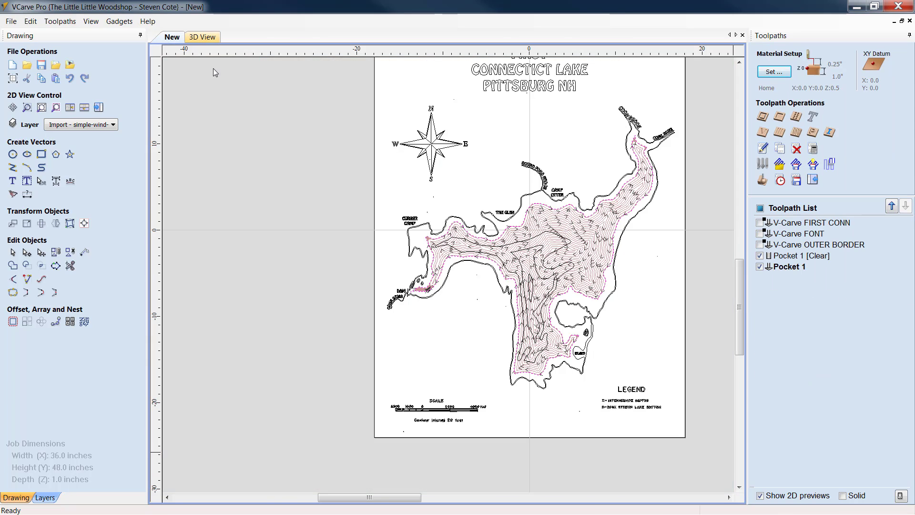
pyautogui.press('F3')
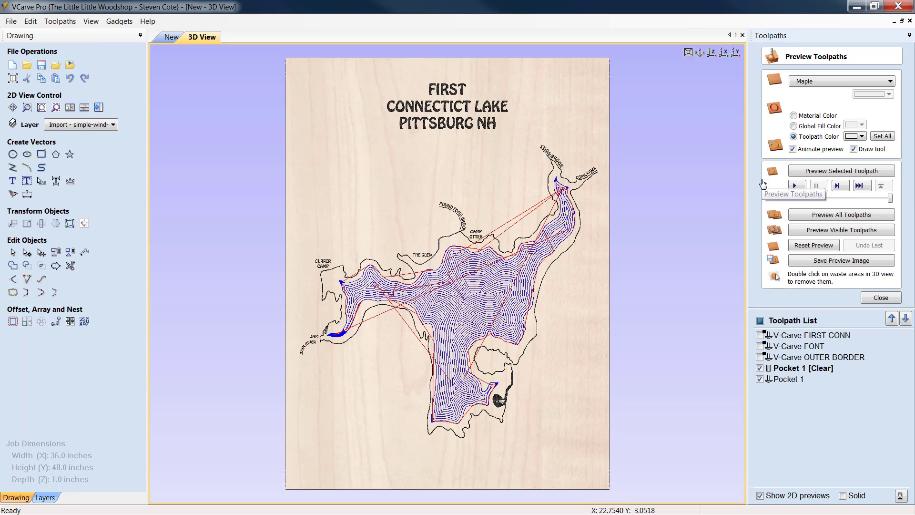
pyautogui.click(861, 137)
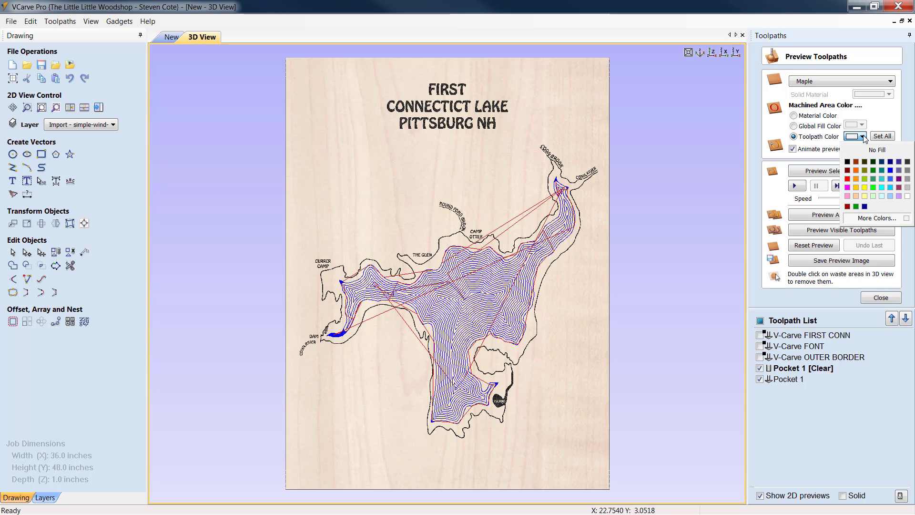
pyautogui.click(890, 192)
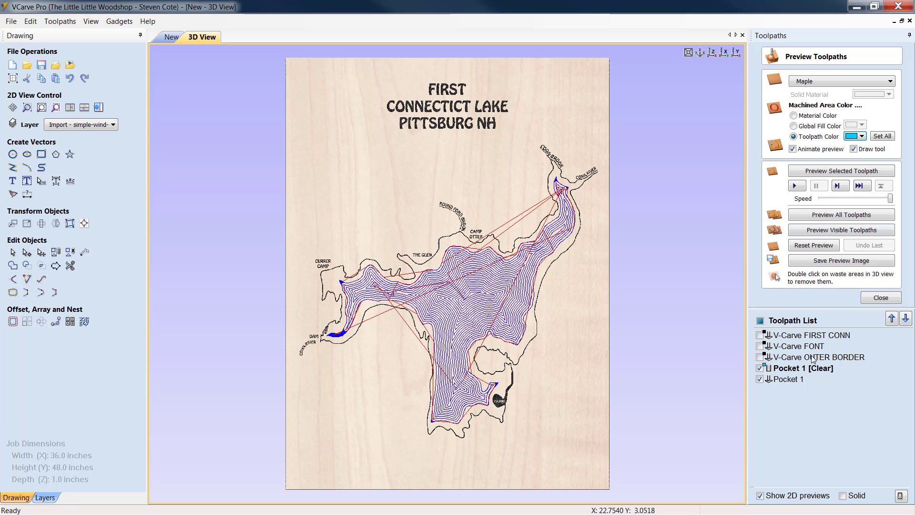
pyautogui.click(790, 379)
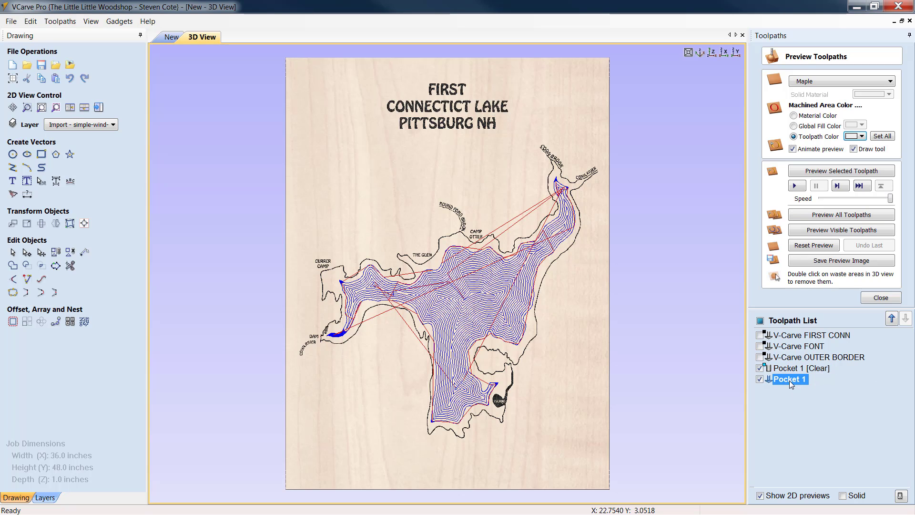
pyautogui.click(864, 137)
pyautogui.click(890, 191)
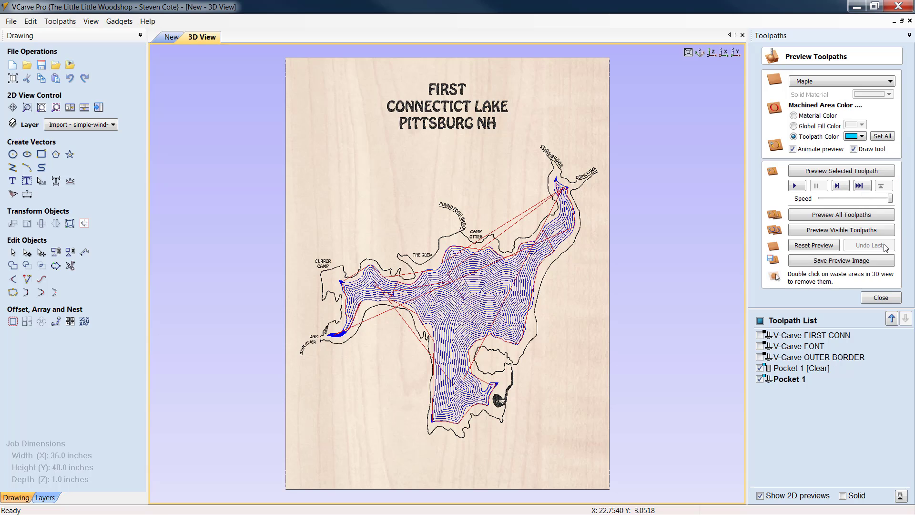
# - Hide the Pocket 1 [Clear] and Pocket 1 toolpaths in the 2D drawing and close the toolpath preview settings
pyautogui.click(172, 37)
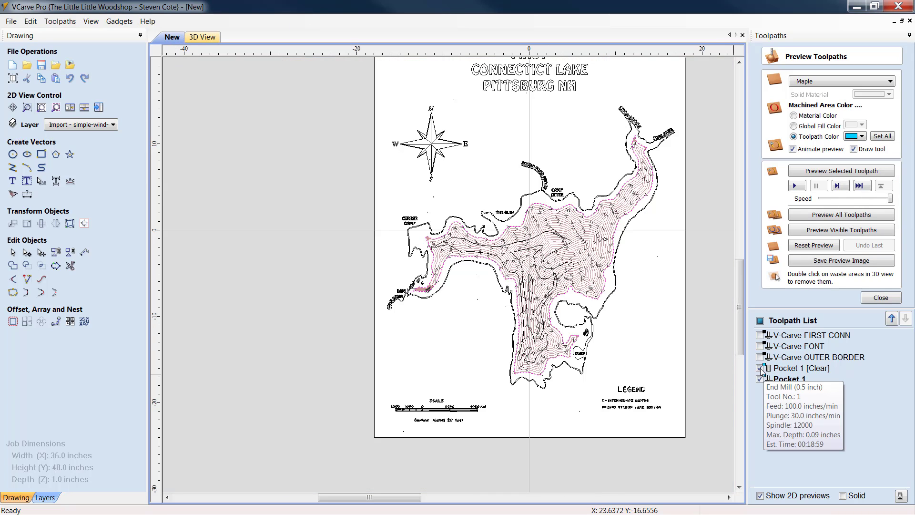
pyautogui.click(759, 368)
pyautogui.click(759, 379)
pyautogui.click(890, 298)
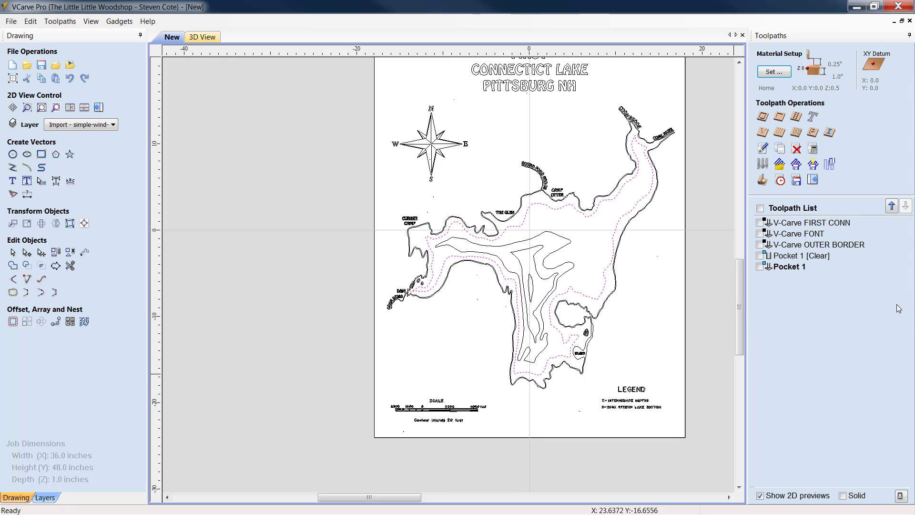
# - Calculate a Pocket toolpath named Pocket 2 on the second depth contour, with a start depth of 0.09 inches and a cut depth of 0.09 inches
pyautogui.click(778, 119)
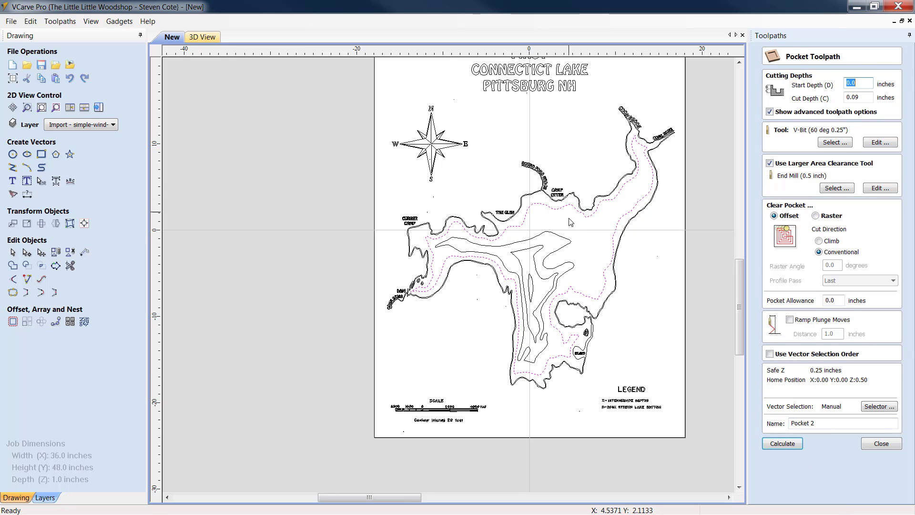
pyautogui.click(573, 244)
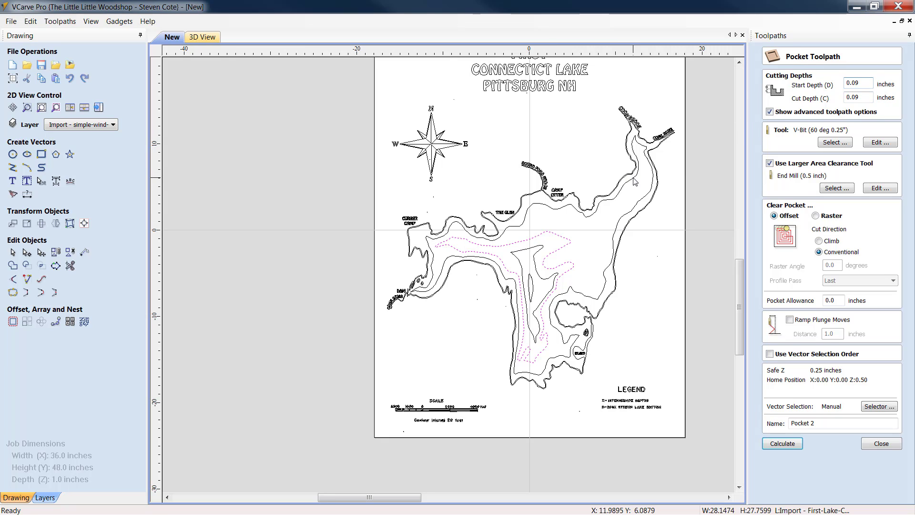
pyautogui.click(593, 210)
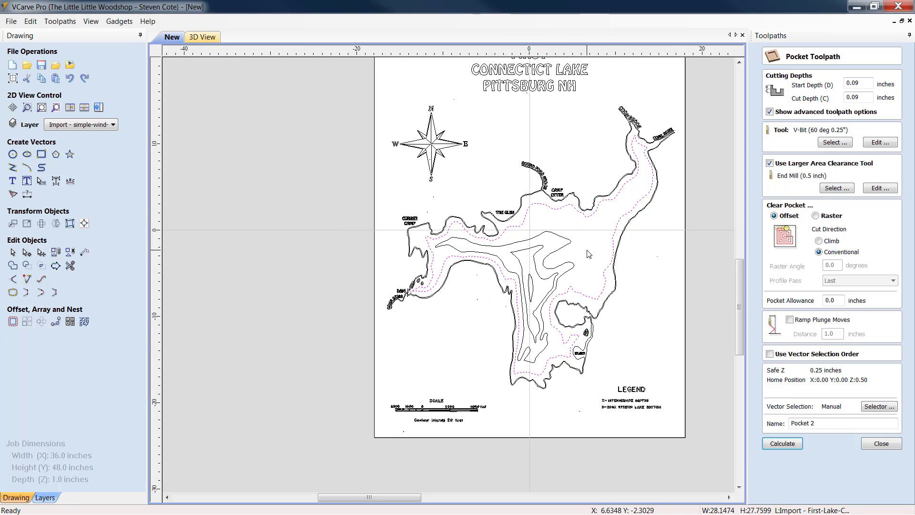
pyautogui.click(567, 242)
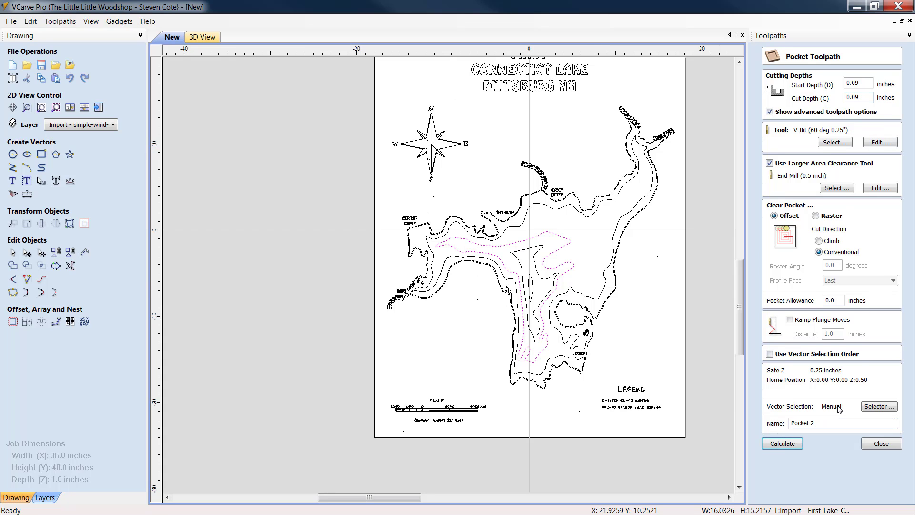
pyautogui.click(791, 444)
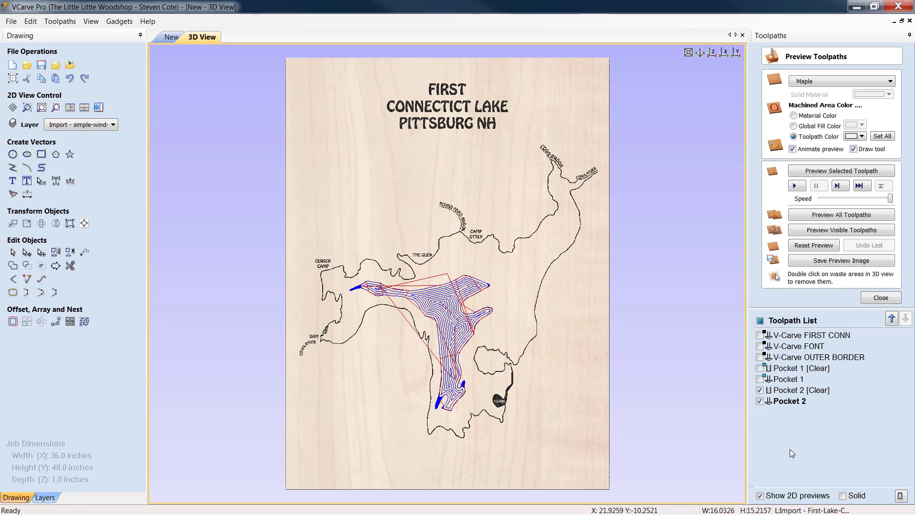
# - Set the preview colour of both the Pocket 2 and Pocket 2 [Clear] toolpaths to medium blue
pyautogui.click(861, 137)
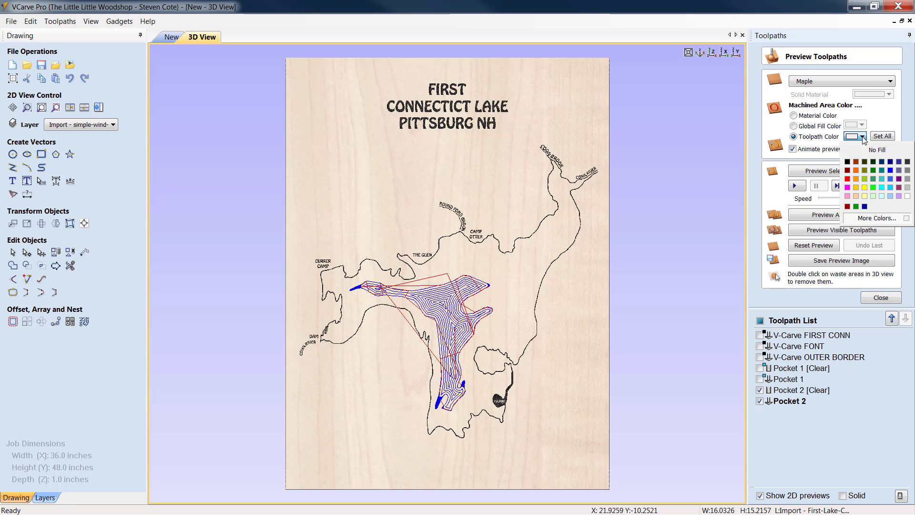
pyautogui.click(890, 180)
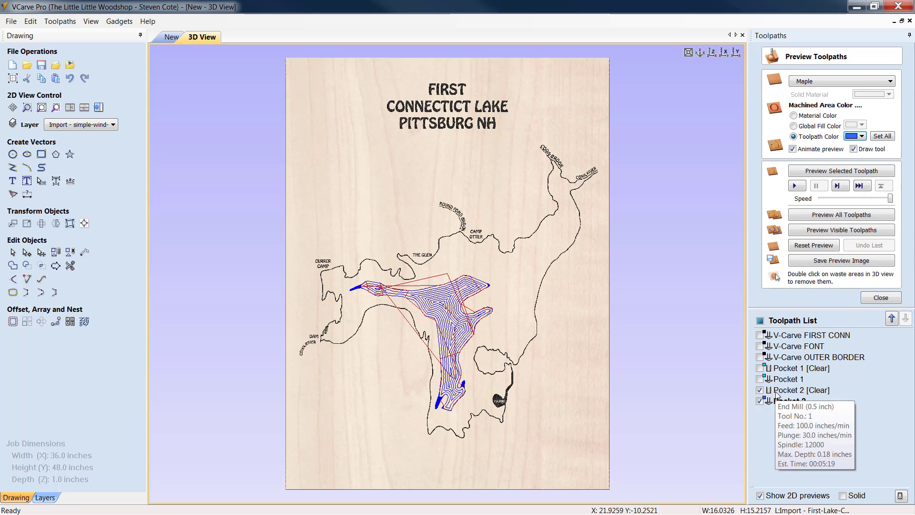
pyautogui.click(793, 393)
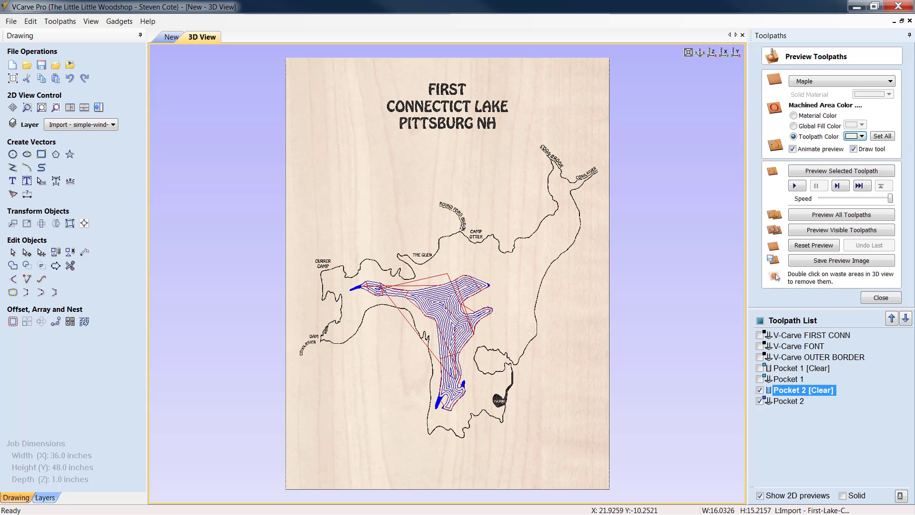
pyautogui.click(861, 137)
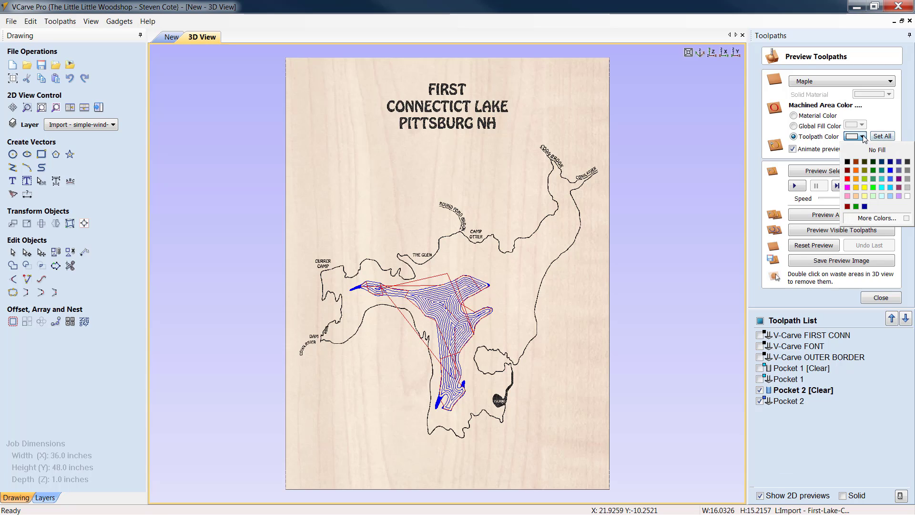
pyautogui.click(890, 179)
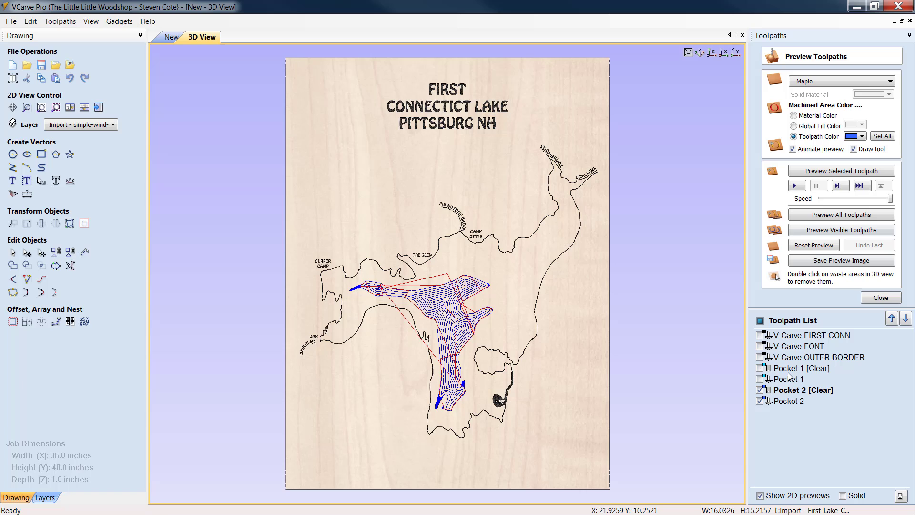
pyautogui.click(789, 401)
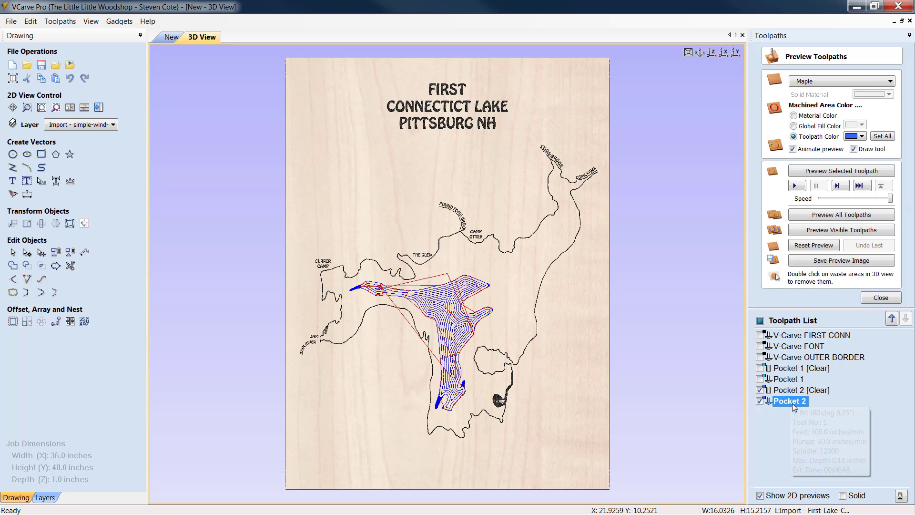
pyautogui.click(861, 136)
pyautogui.click(890, 180)
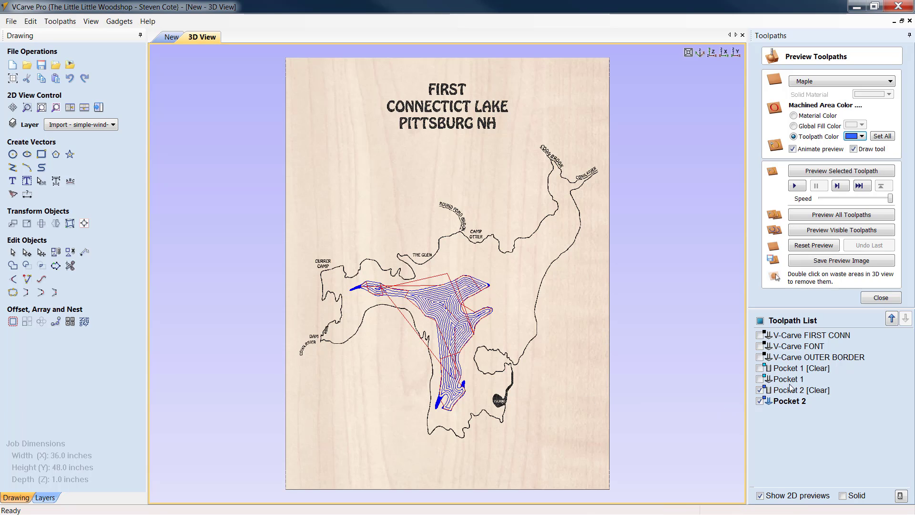
# - Hide the Pocket 2 [Clear] and Pocket 2 toolpaths and return to the 2D drawing of the lake
pyautogui.click(760, 390)
pyautogui.click(760, 401)
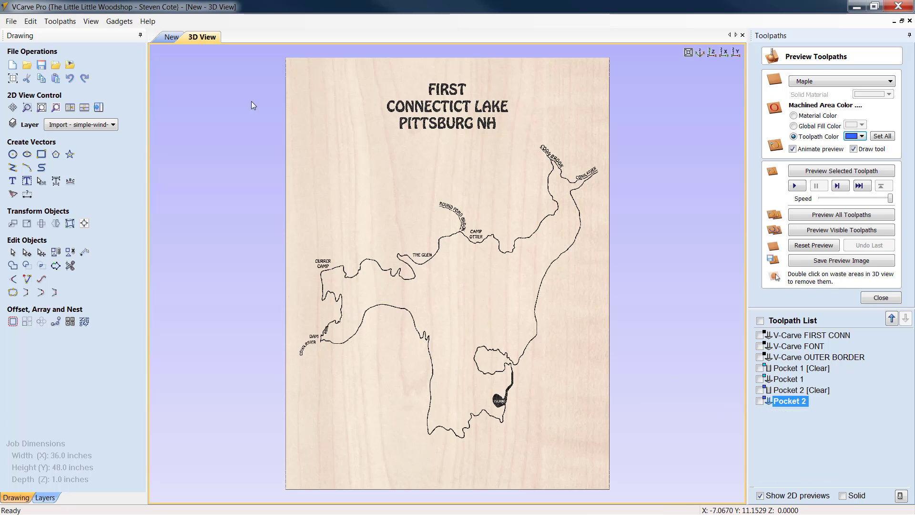
pyautogui.click(169, 38)
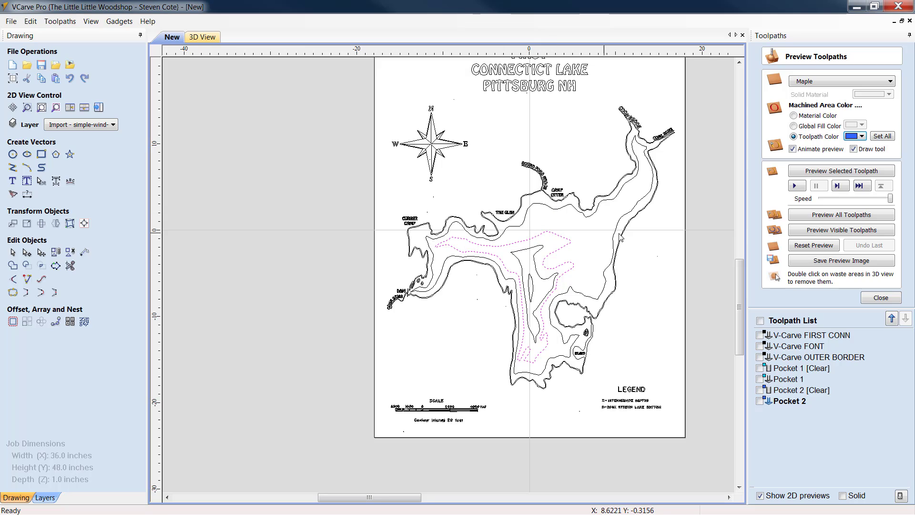
# - Select the third depth contour and calculate its Pocket toolpath as Pocket 3 using only the V-Bit (60 deg 0.25")
pyautogui.click(537, 255)
pyautogui.click(891, 299)
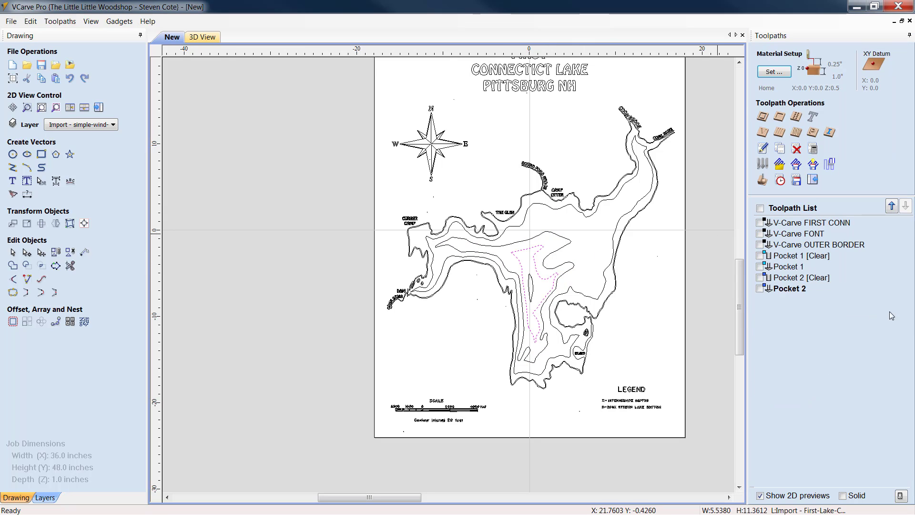
pyautogui.click(763, 116)
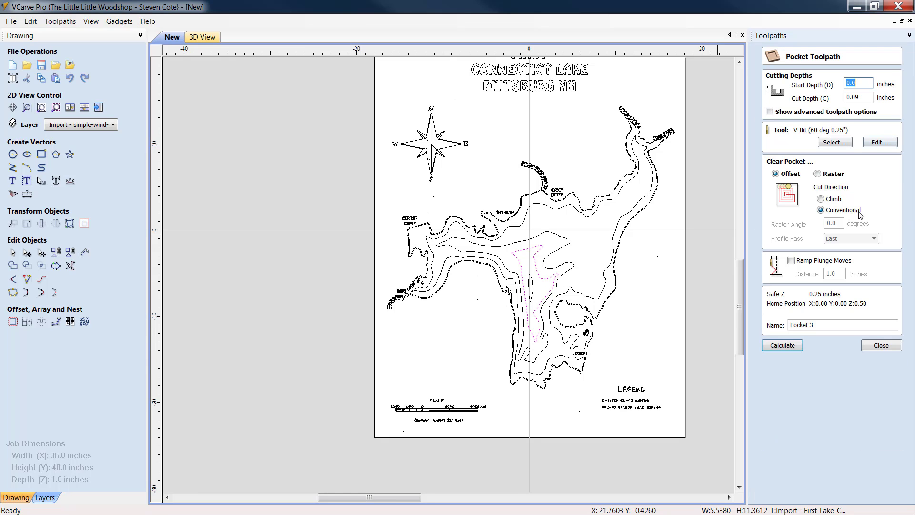
pyautogui.click(818, 324)
pyautogui.click(785, 350)
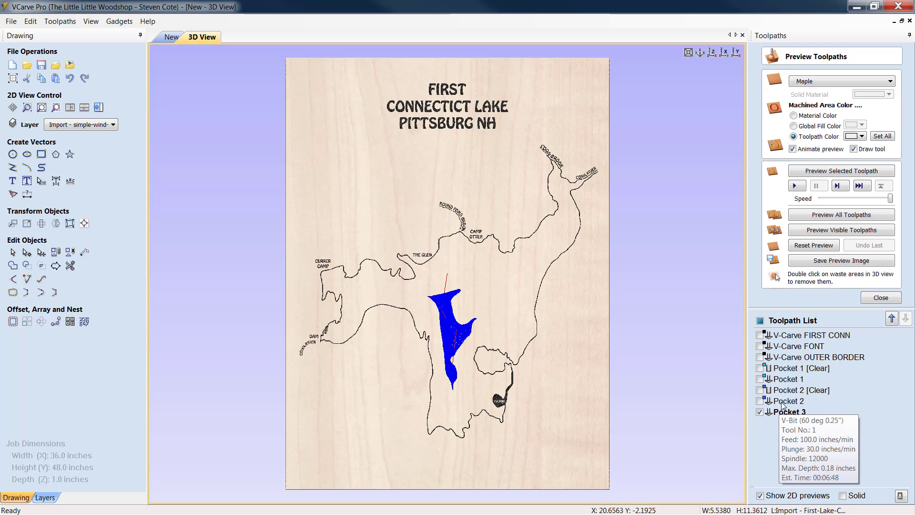
# - Set the preview colour of the Pocket 2 and Pocket 3 toolpaths to pure blue
pyautogui.click(787, 401)
pyautogui.click(862, 136)
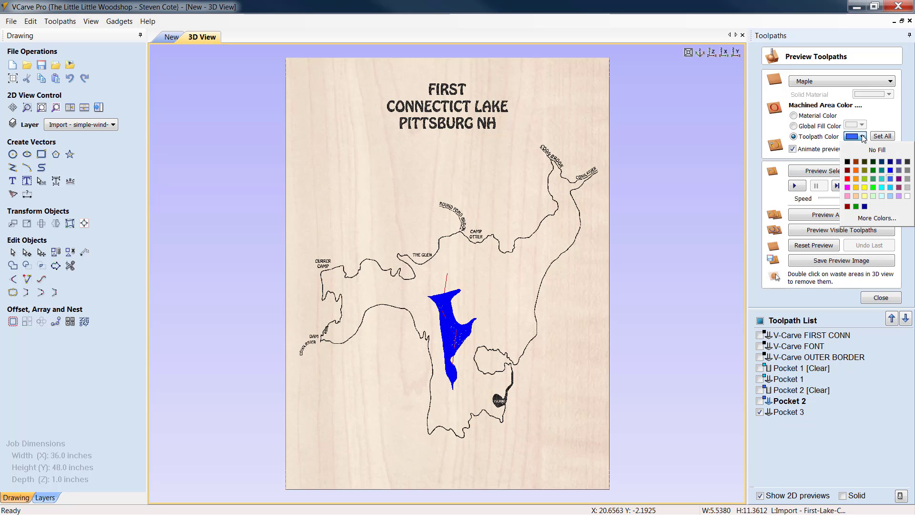
pyautogui.click(890, 170)
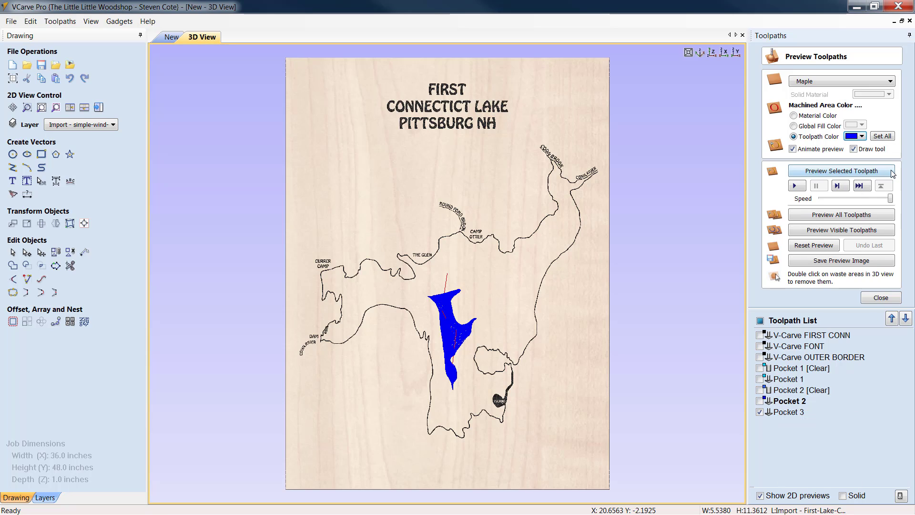
pyautogui.click(798, 412)
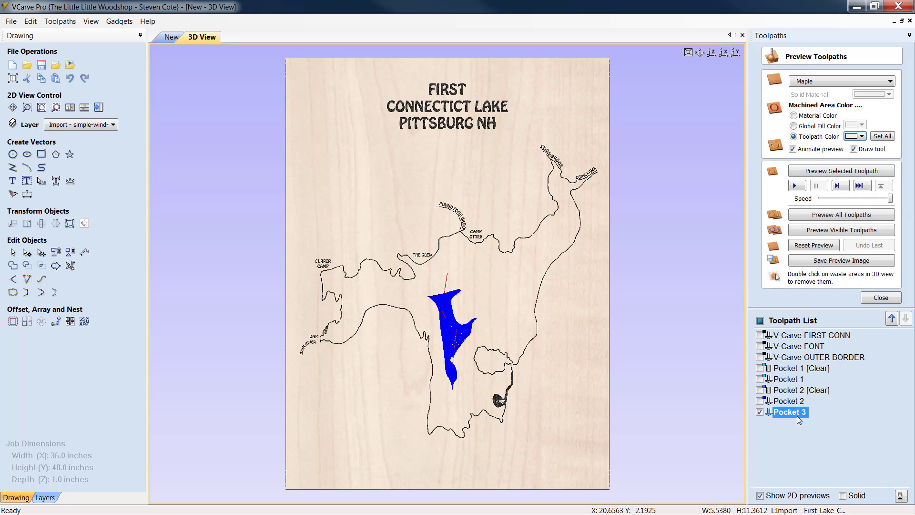
pyautogui.click(861, 136)
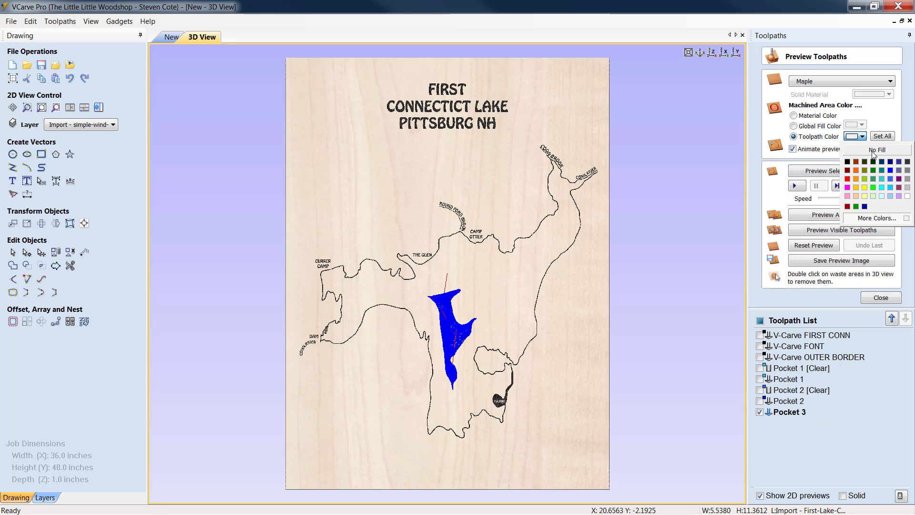
pyautogui.click(889, 170)
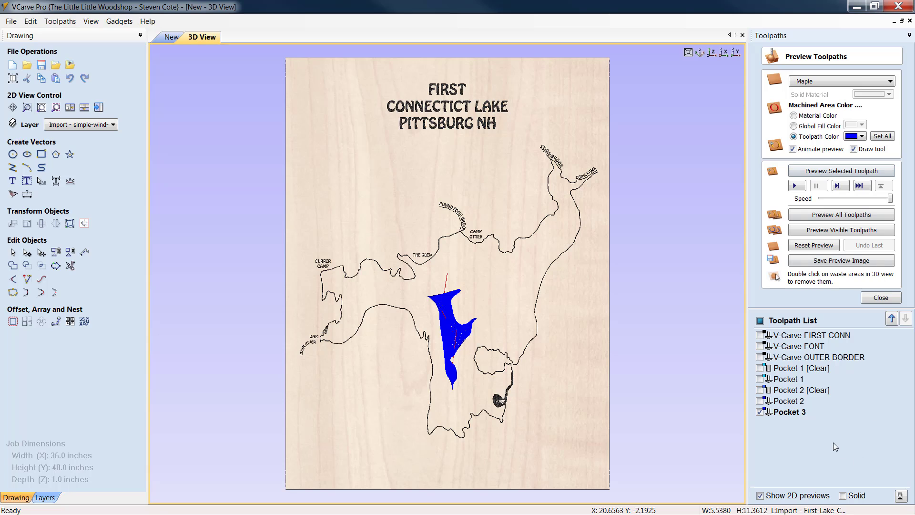
# - Hide the Pocket 3 toolpath in the 2D drawing and select the small innermost depth contour
pyautogui.click(167, 38)
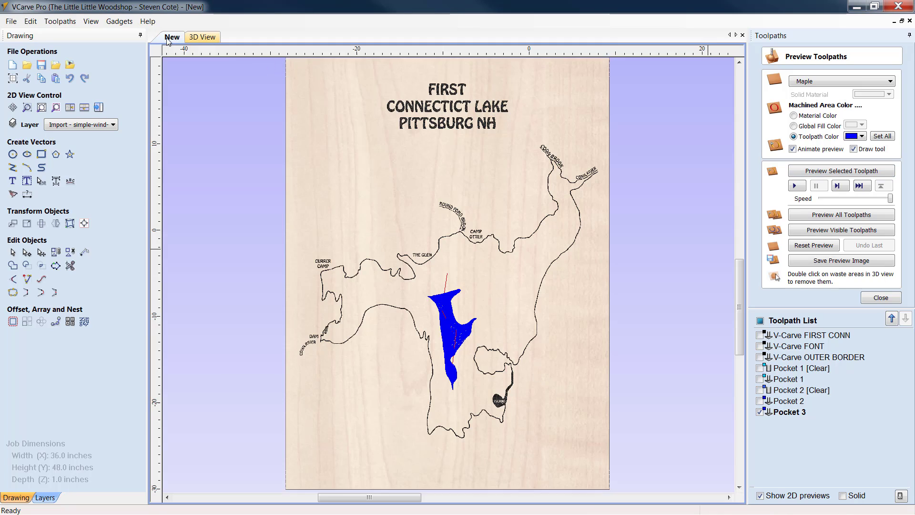
pyautogui.click(759, 412)
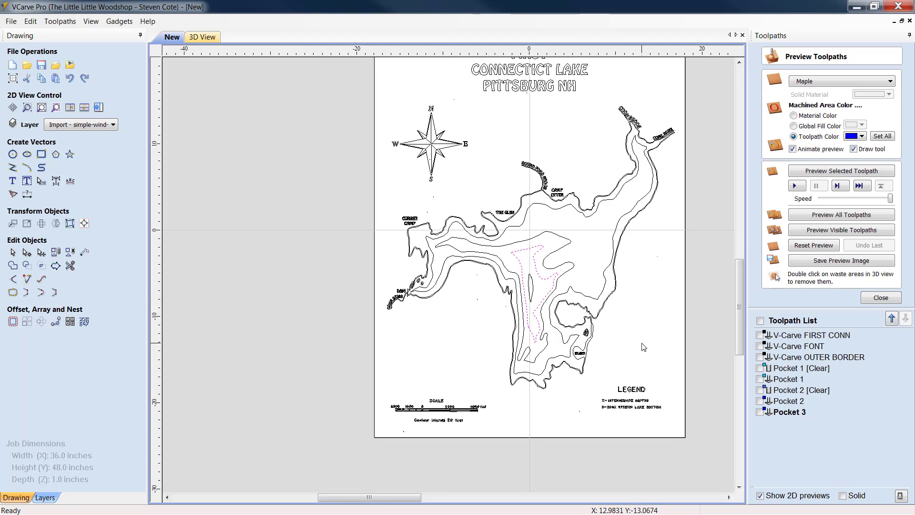
pyautogui.click(532, 289)
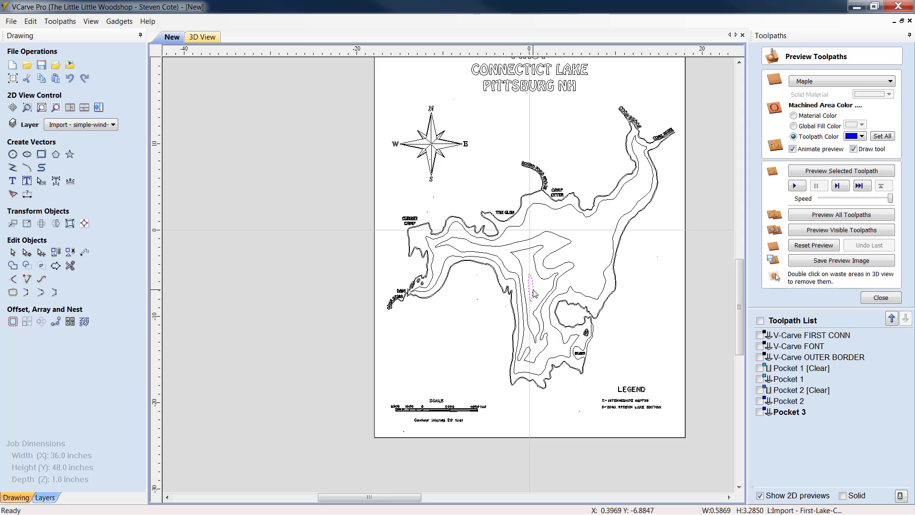
pyautogui.click(533, 286)
pyautogui.click(881, 298)
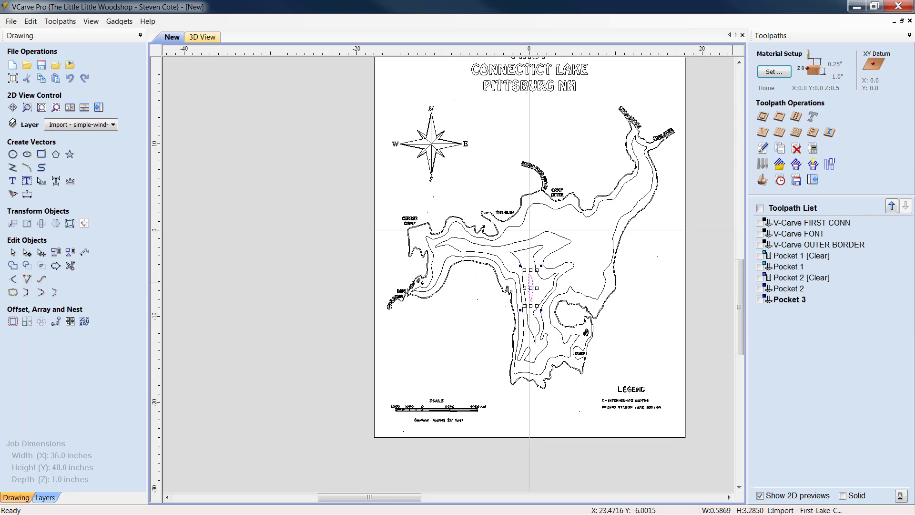
# - Start a Pocket toolpath for the innermost contour and check the contour's width and height
pyautogui.click(780, 119)
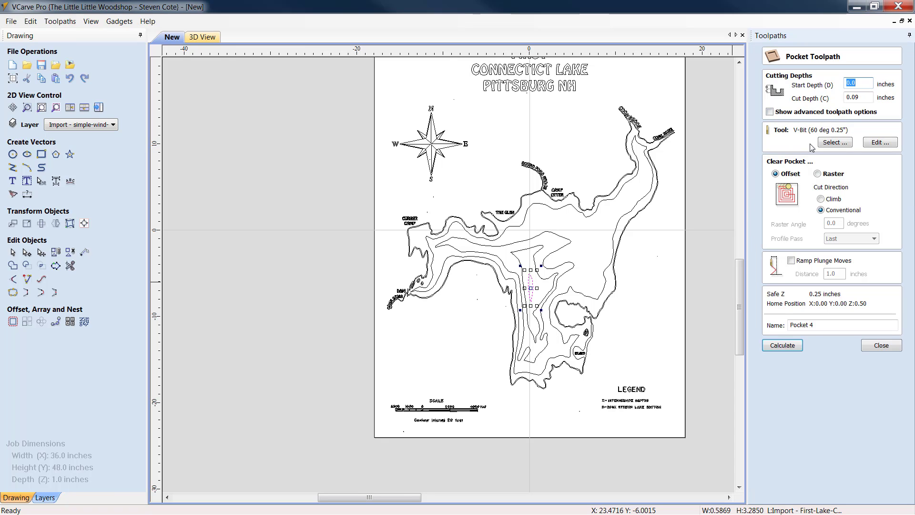
pyautogui.scroll(4, 530, 305)
pyautogui.scroll(3, 530, 306)
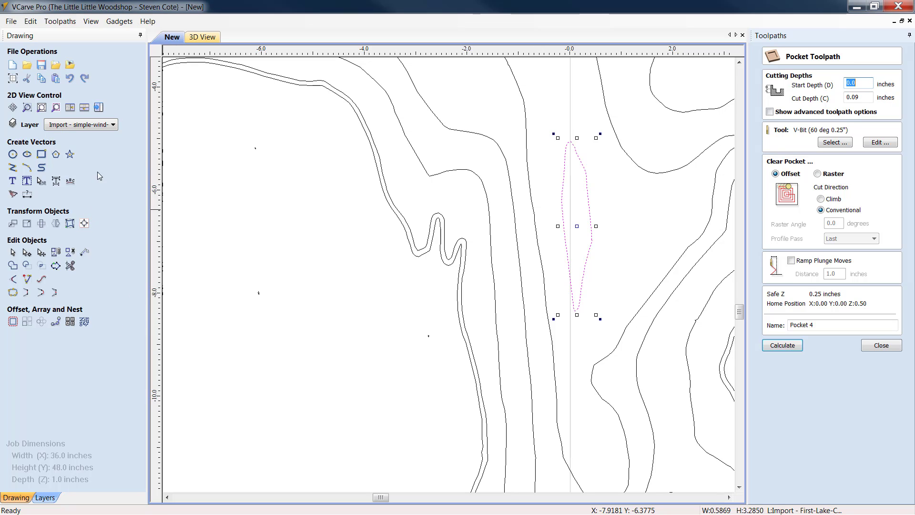
pyautogui.click(26, 223)
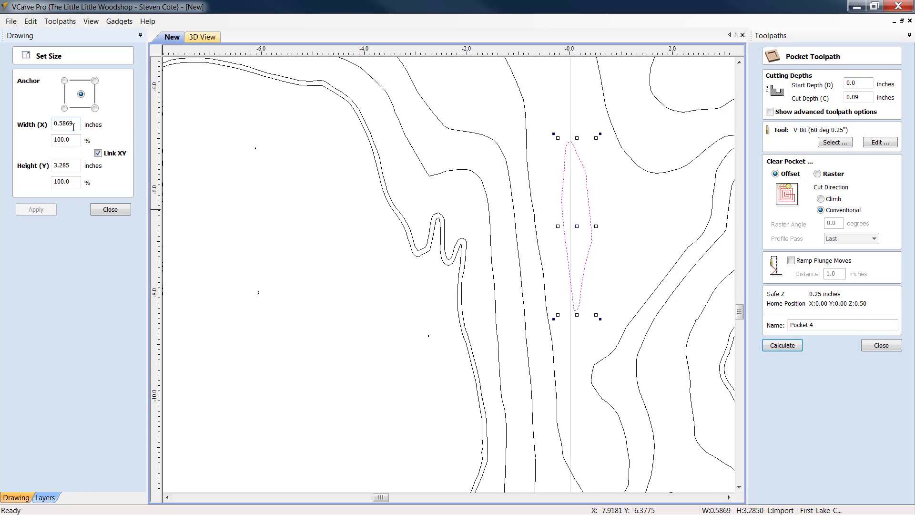
pyautogui.click(111, 210)
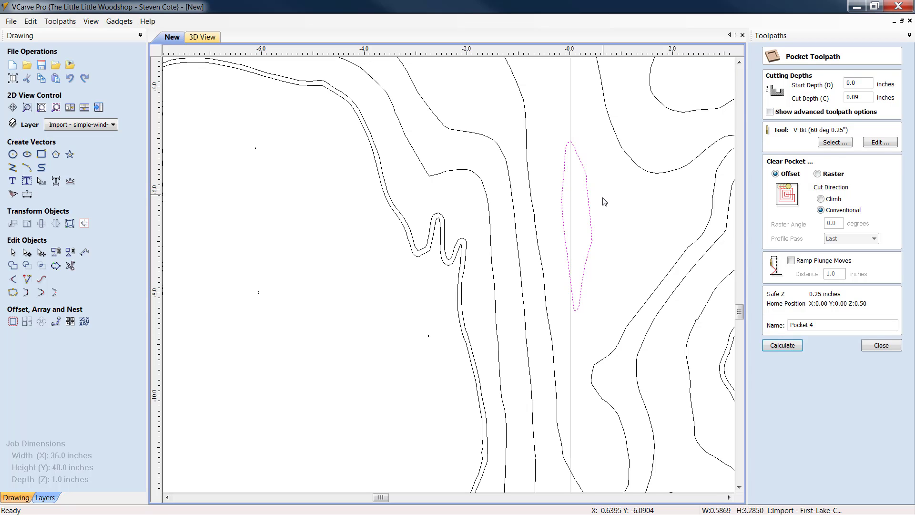
# - Calculate Pocket 4 for the innermost contour with the V-Bit (60 deg 0.25"), and recalculate it with a 0.27-inch start depth
pyautogui.click(785, 350)
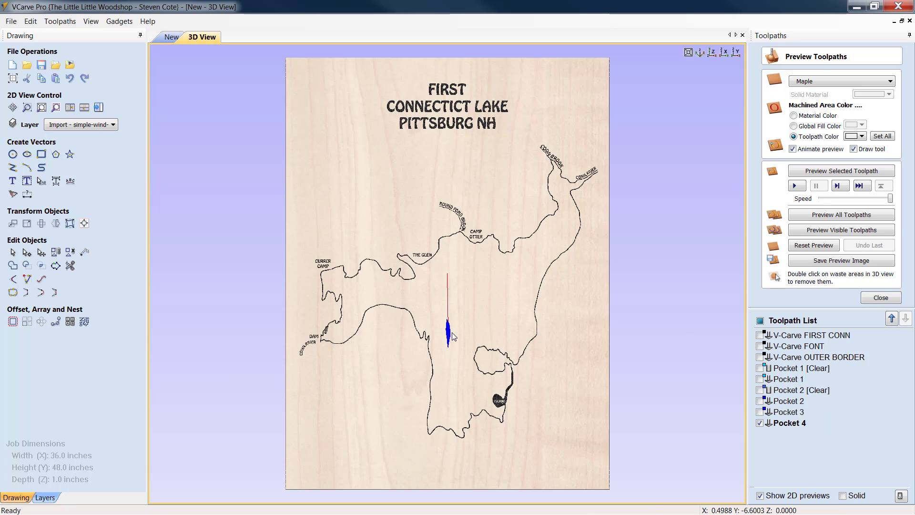
pyautogui.click(895, 299)
pyautogui.doubleClick(784, 314)
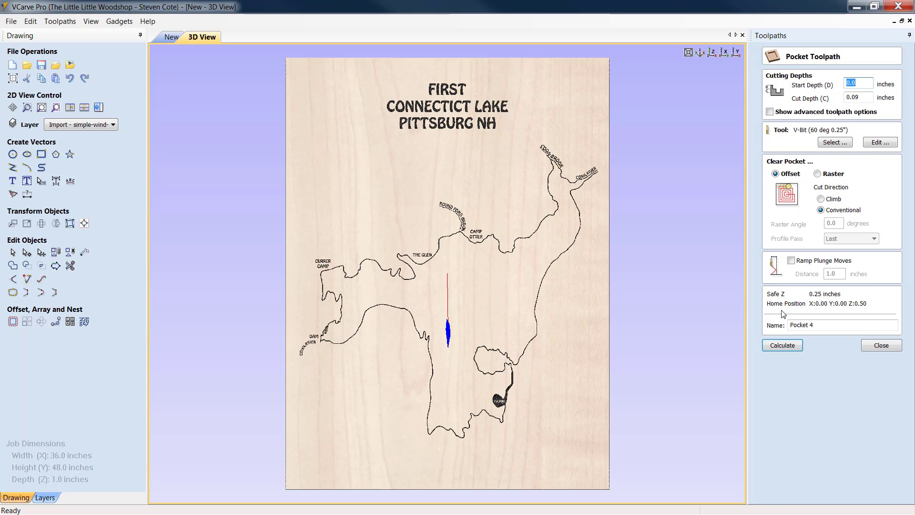
pyautogui.click(171, 38)
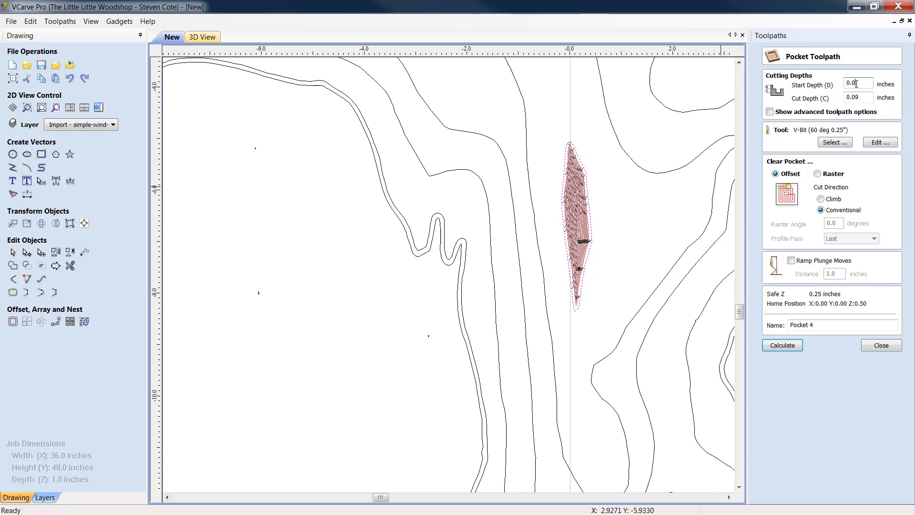
pyautogui.press('BackSpace')
pyautogui.click(781, 345)
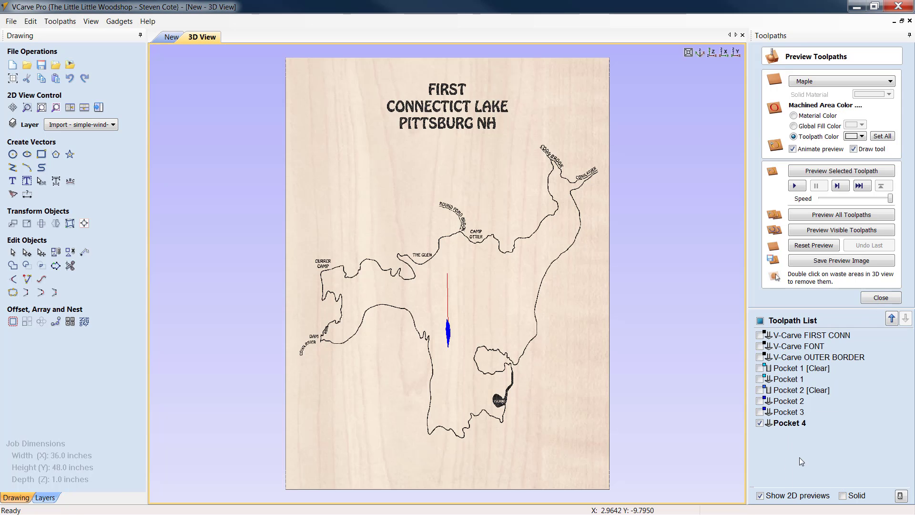
# - Hide the Pocket 4 toolpath and try recalculating it with the End Mill (0.5 inch) as its larger area clearance tool
pyautogui.click(794, 423)
pyautogui.doubleClick(793, 423)
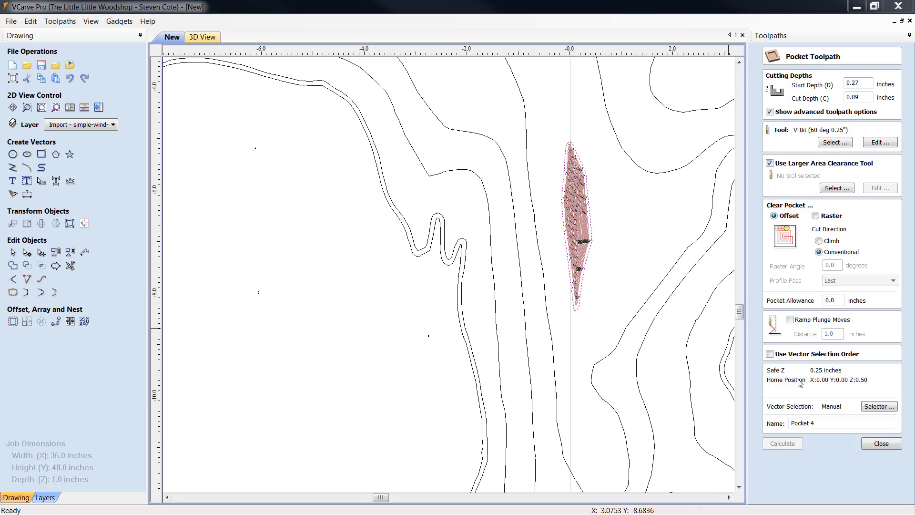
pyautogui.click(886, 447)
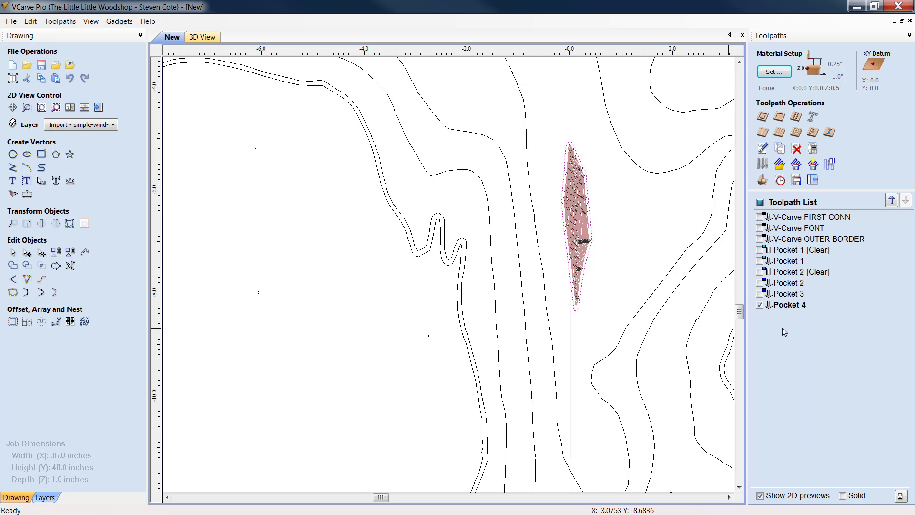
pyautogui.click(758, 306)
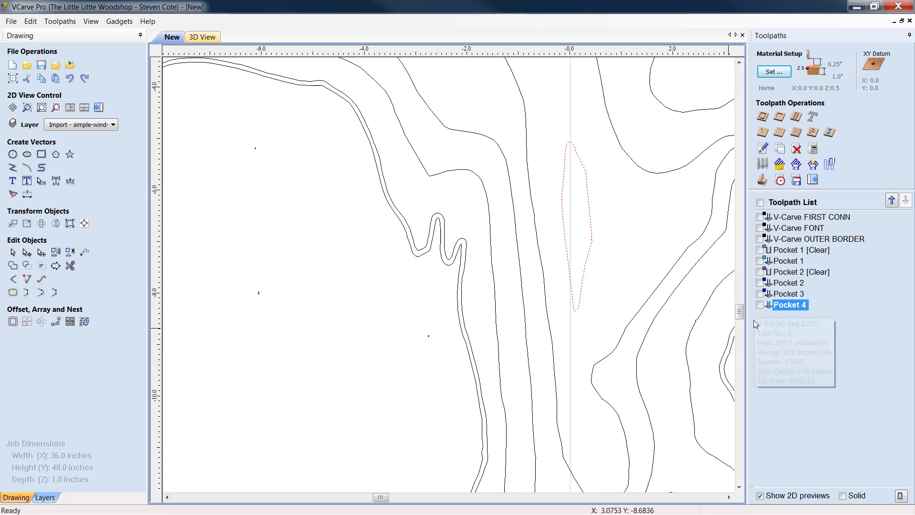
pyautogui.doubleClick(793, 308)
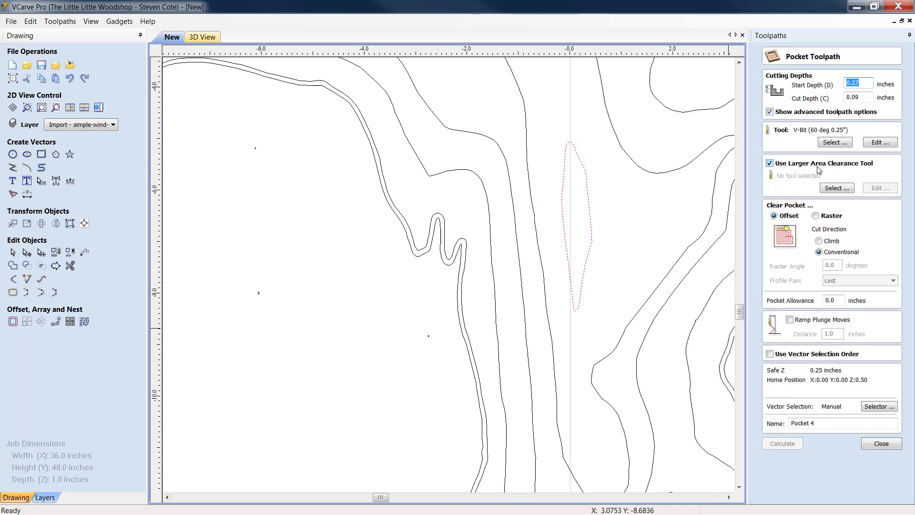
pyautogui.click(838, 190)
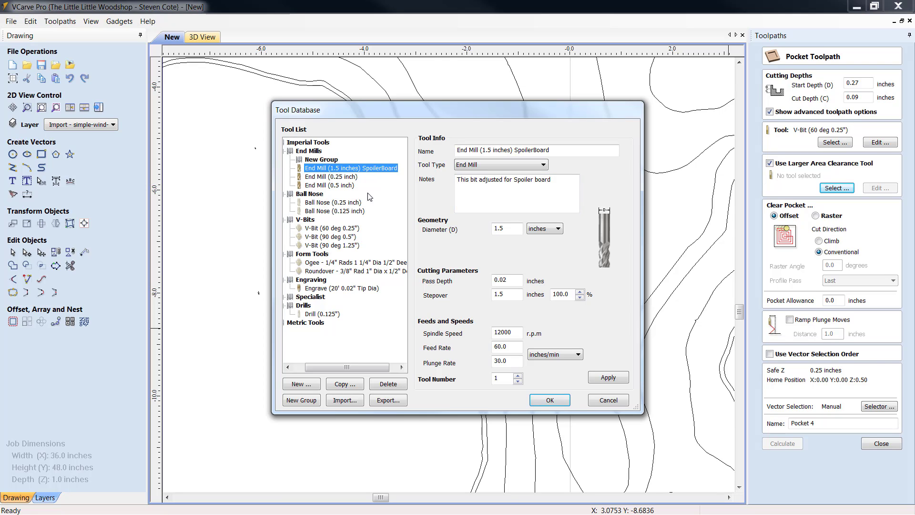
pyautogui.click(343, 188)
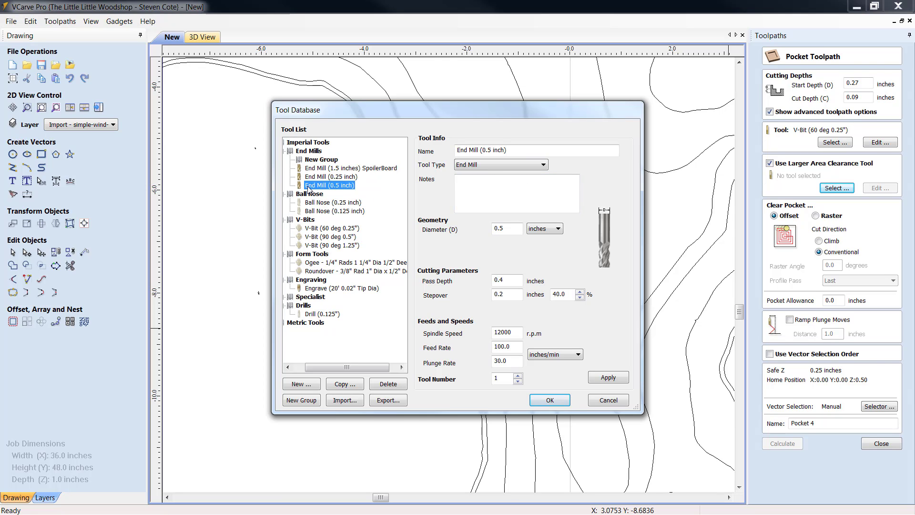
pyautogui.click(551, 404)
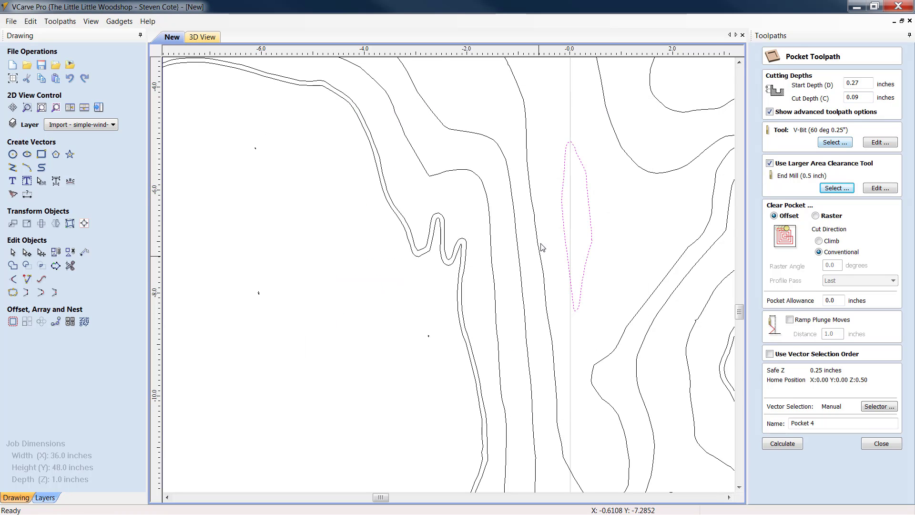
pyautogui.click(782, 443)
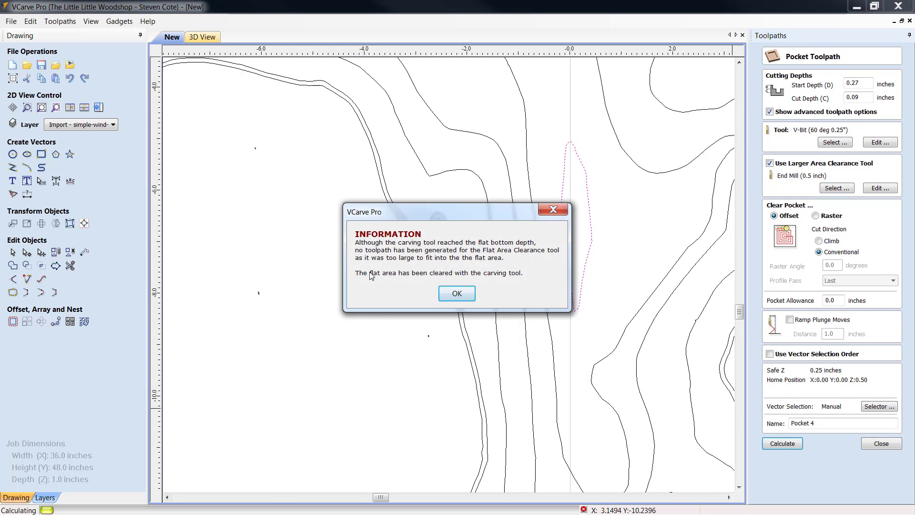
pyautogui.click(459, 293)
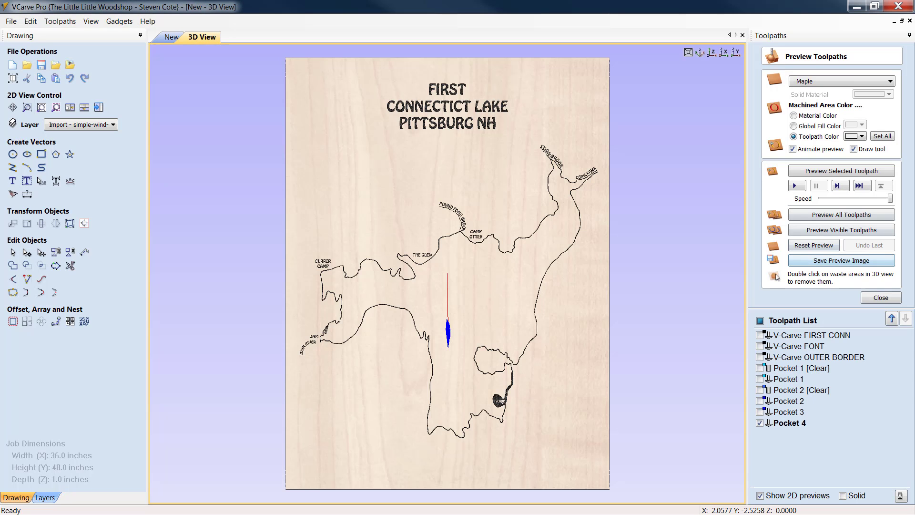
# - Delete the Pocket 4 toolpath and return to the 2D drawing of the lake
pyautogui.click(880, 298)
pyautogui.rightClick(789, 314)
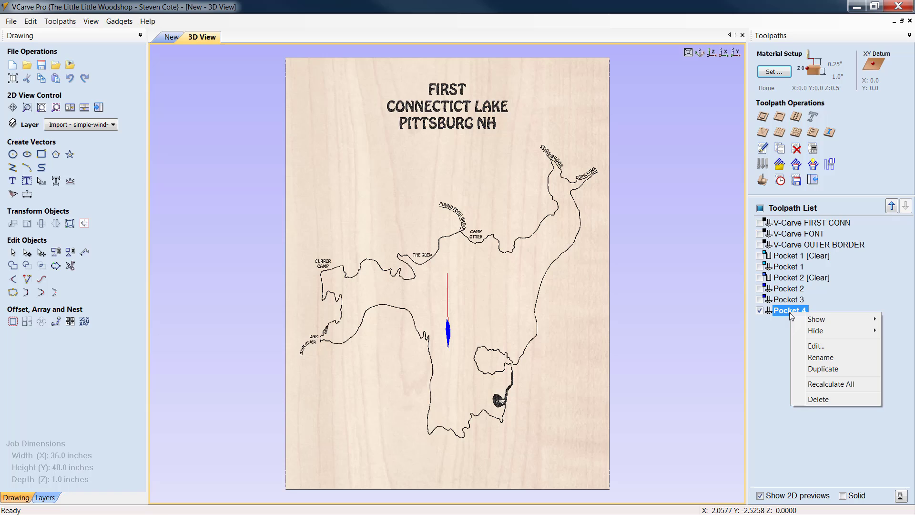
pyautogui.click(820, 398)
pyautogui.click(809, 356)
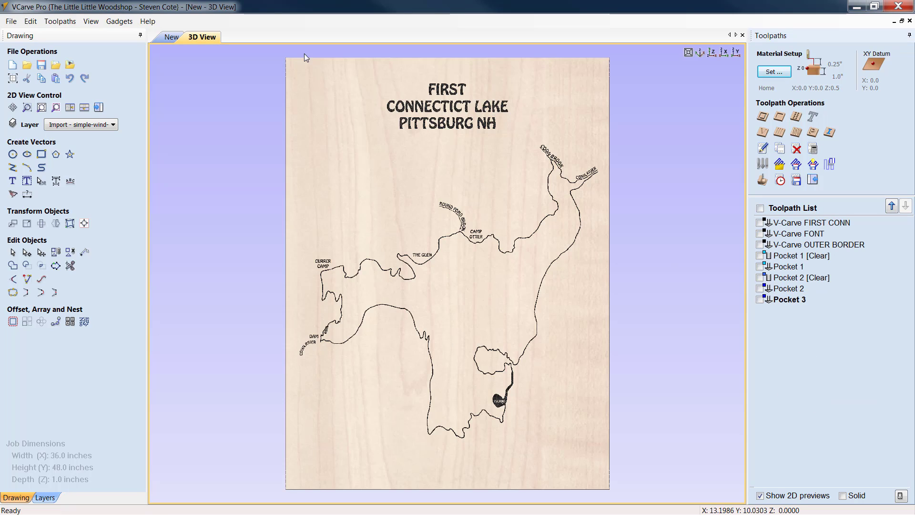
pyautogui.click(171, 37)
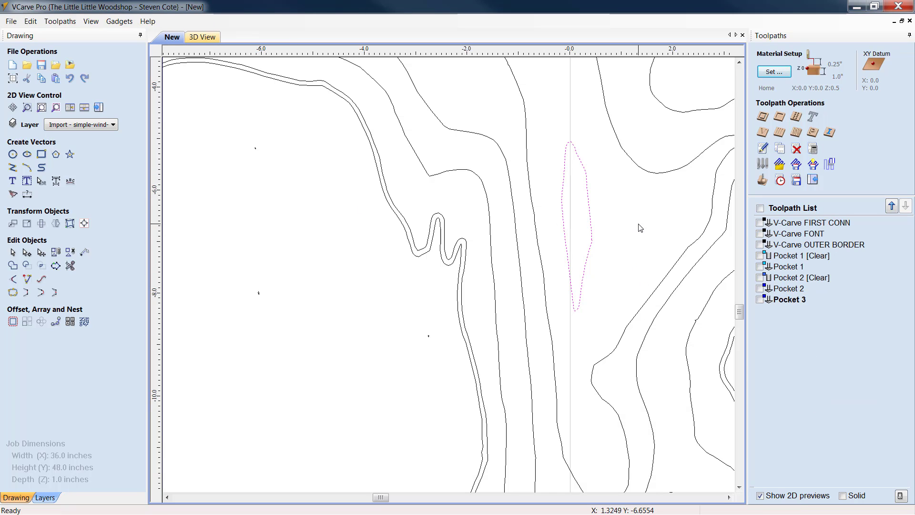
# - Calculate Pocket 5 for the innermost contour using the V-Bit (60 deg 0.25") and the End Mill (0.25 inch) as larger area clearance tool
pyautogui.click(779, 116)
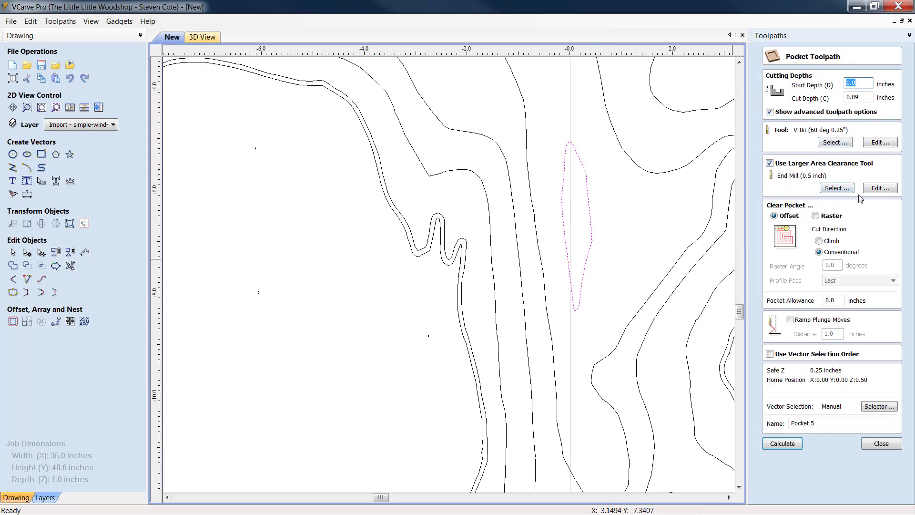
pyautogui.click(849, 190)
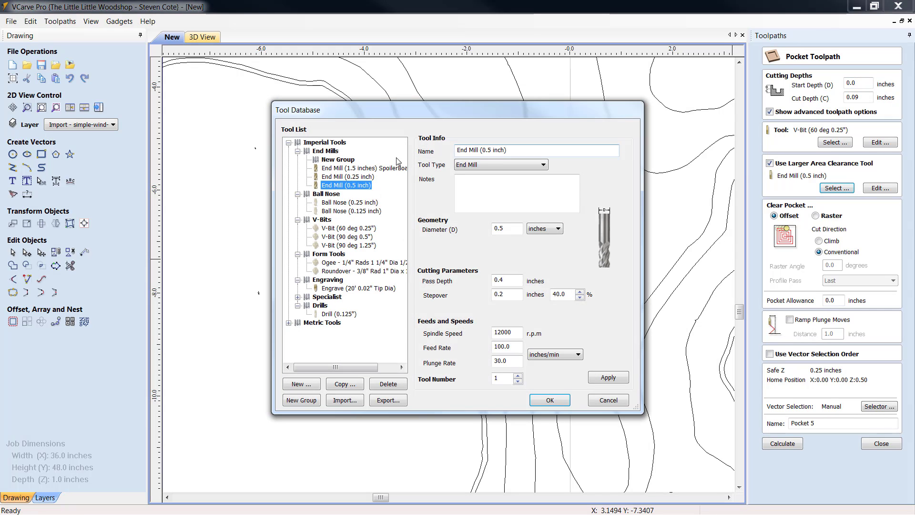
pyautogui.click(353, 177)
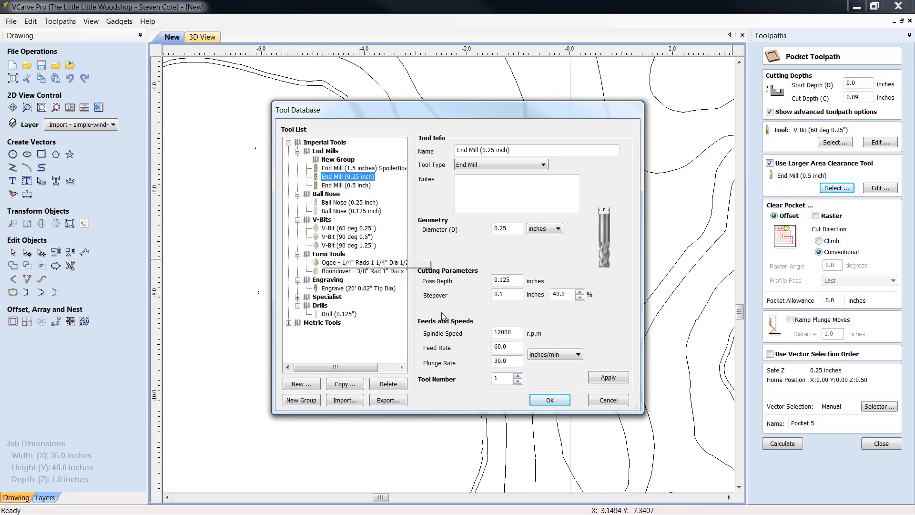
pyautogui.click(549, 400)
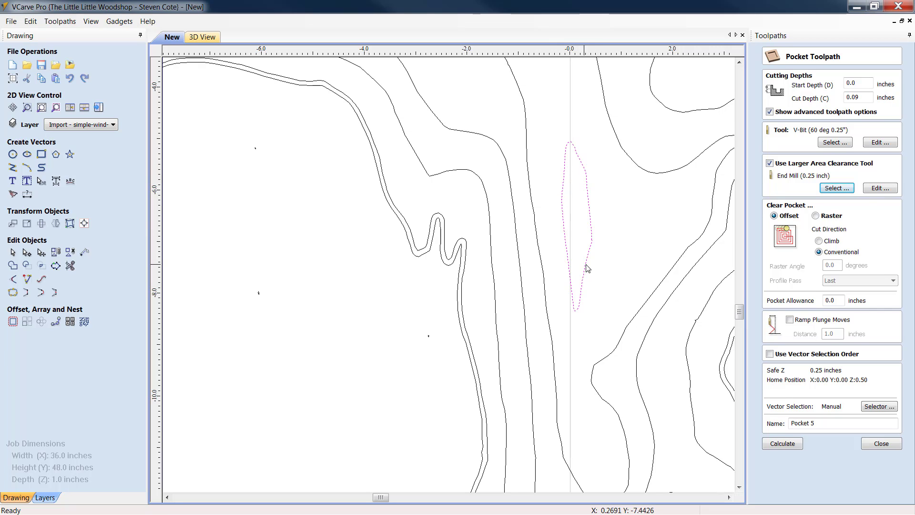
pyautogui.click(782, 444)
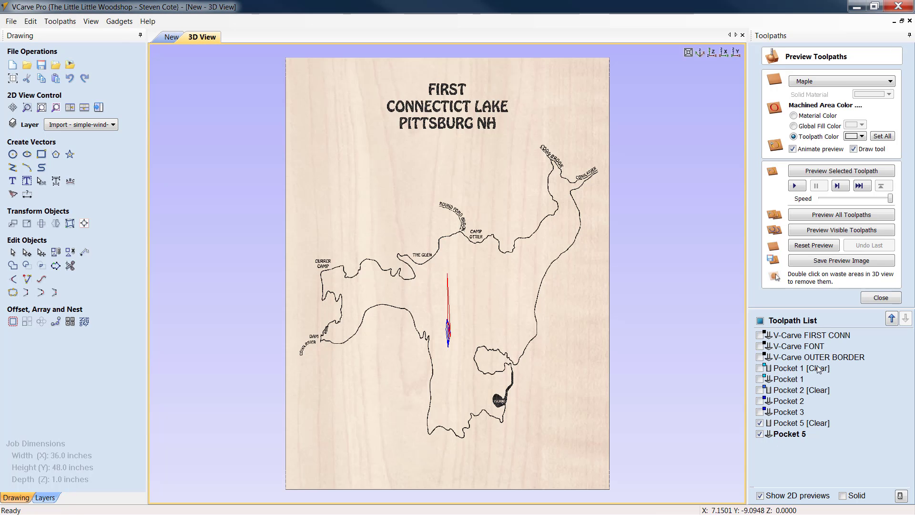
# - Set the preview colour of both the Pocket 5 [Clear] and Pocket 5 toolpaths to dark navy blue
pyautogui.click(834, 423)
pyautogui.click(861, 136)
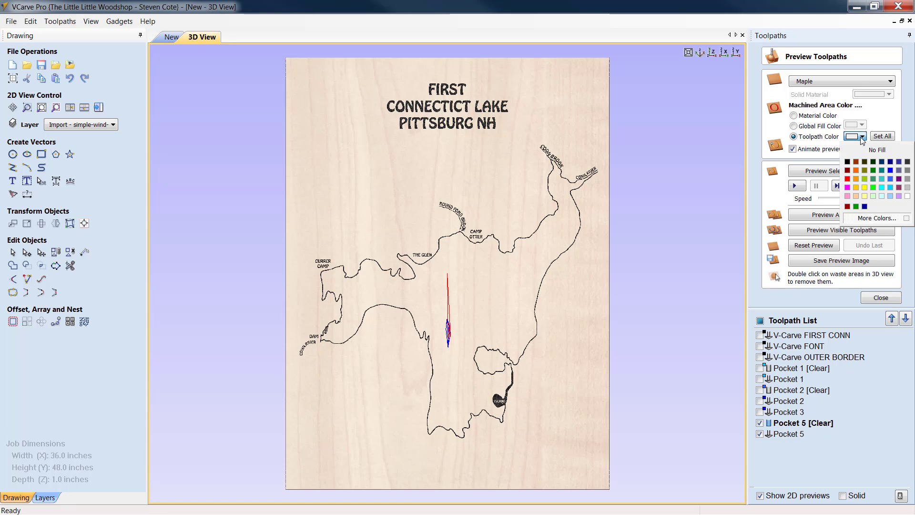
pyautogui.click(890, 162)
pyautogui.click(792, 433)
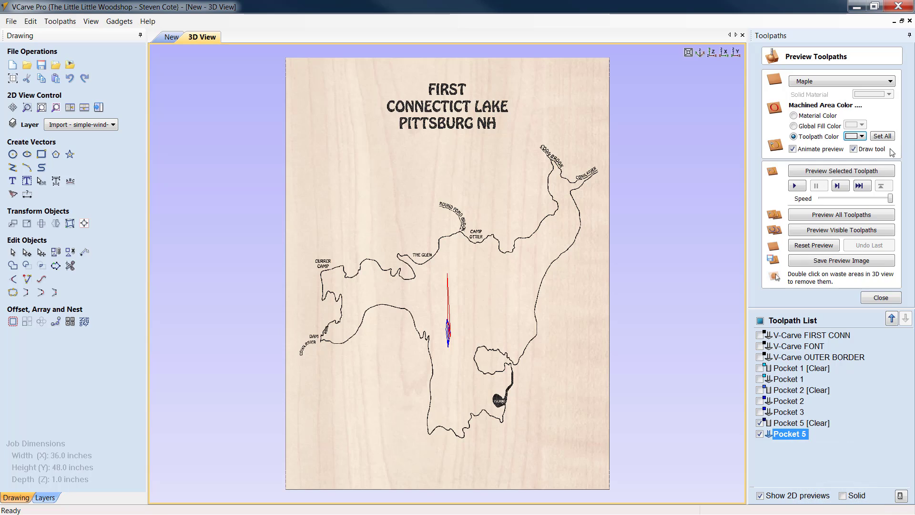
pyautogui.click(861, 137)
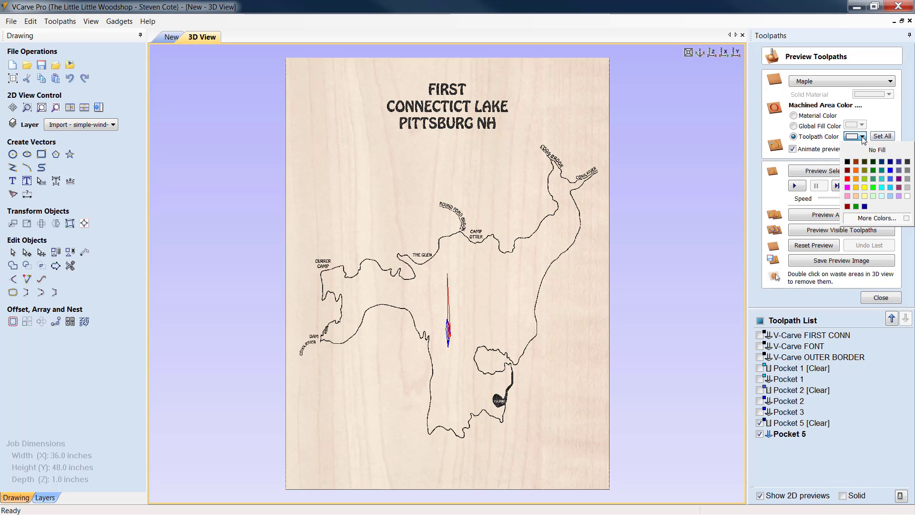
pyautogui.click(890, 162)
# - Reset the 3D preview, run it for all toolpaths and select the Pocket 3 toolpath
pyautogui.click(814, 247)
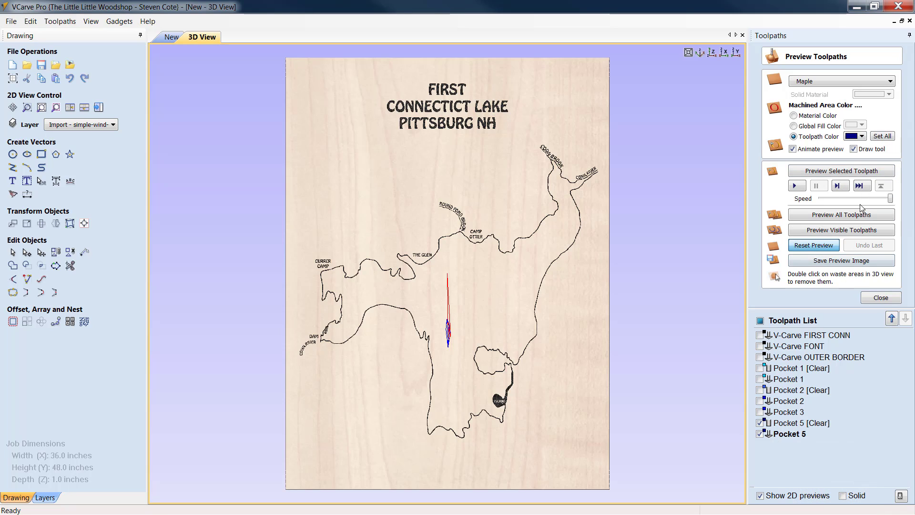
pyautogui.click(862, 215)
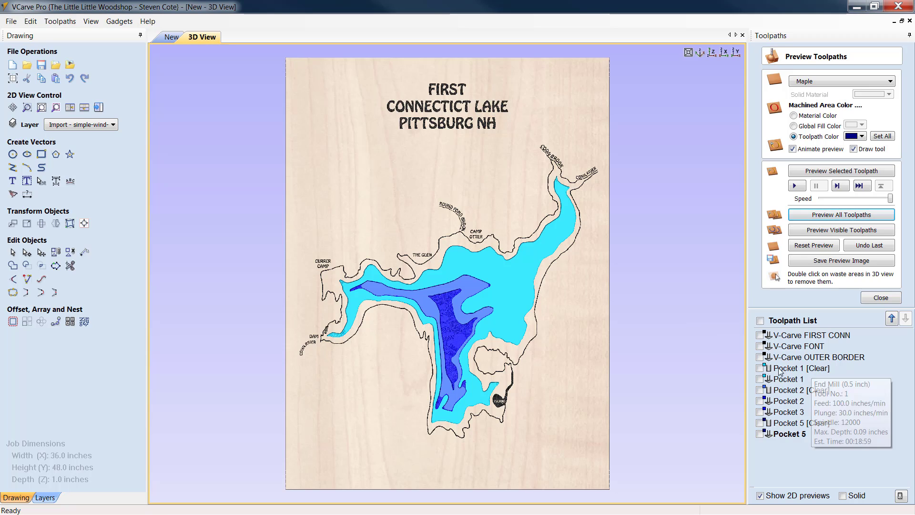
pyautogui.click(870, 410)
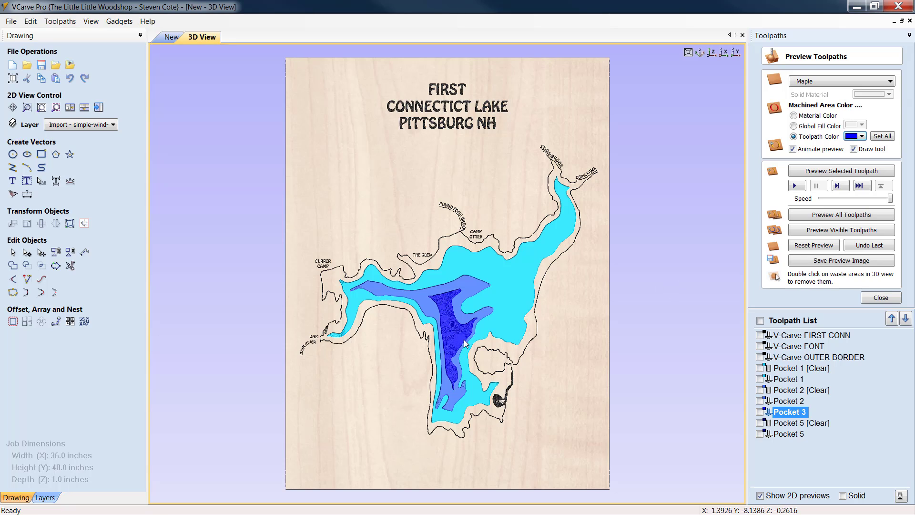
# - Set the preview colour of the Pocket 5 [Clear] toolpath to white
pyautogui.click(820, 423)
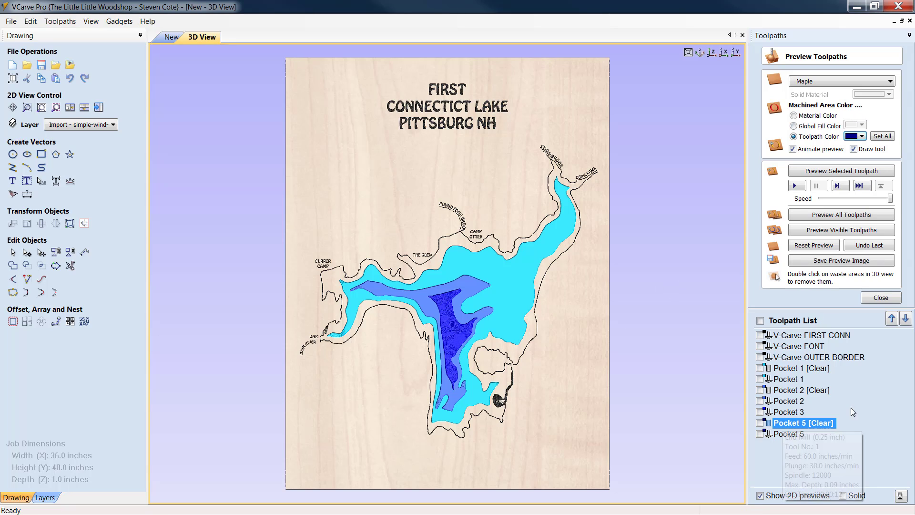
pyautogui.click(862, 136)
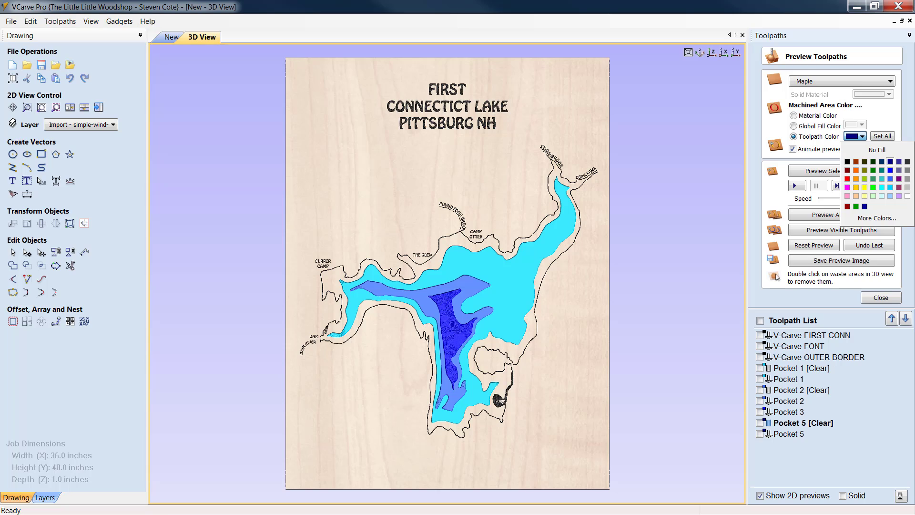
pyautogui.click(907, 195)
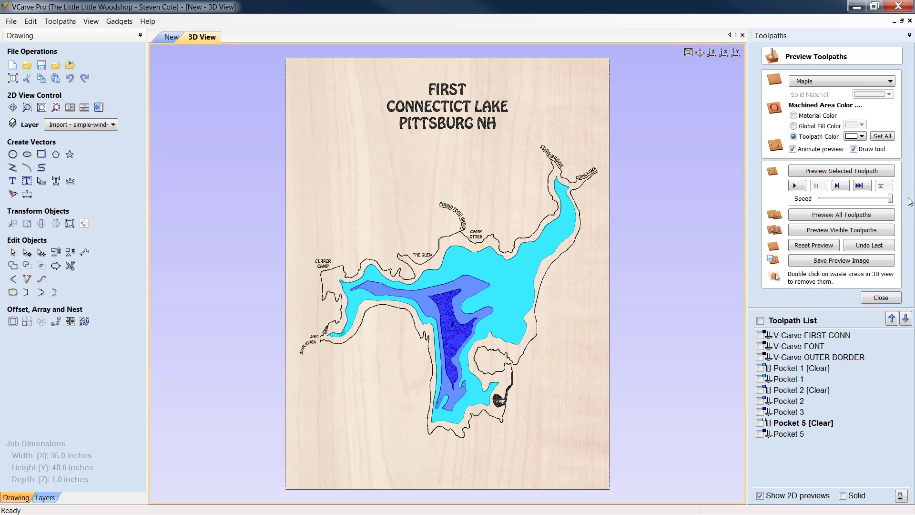
pyautogui.click(862, 137)
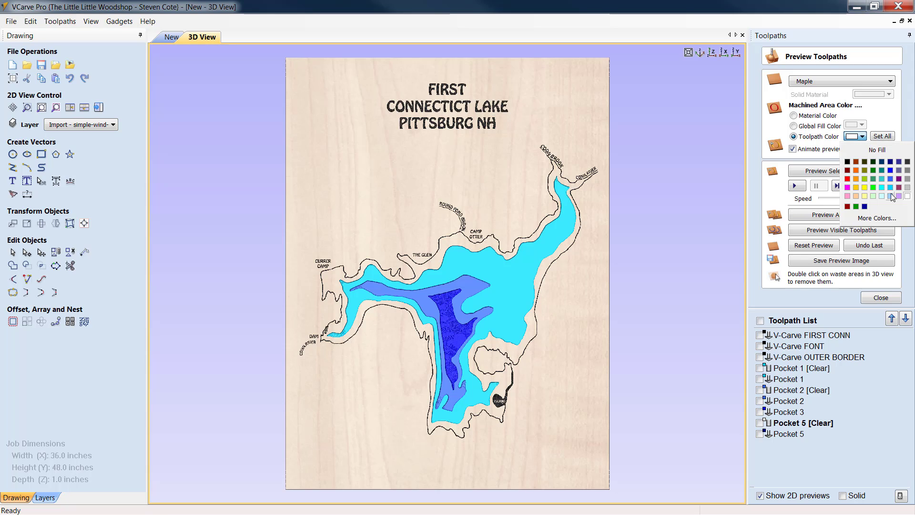
pyautogui.click(907, 196)
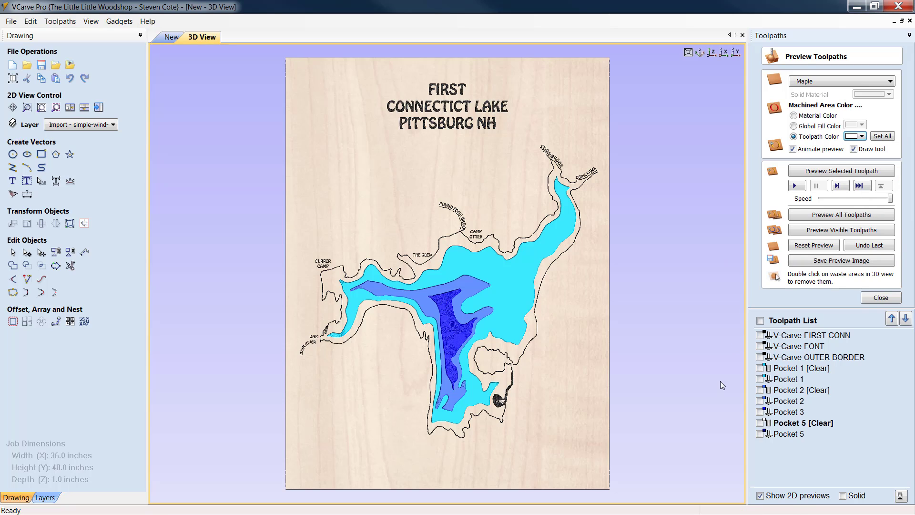
# - Review the start and cut depths of the Pocket 1, Pocket 2 and Pocket 3 toolpaths without recalculating them
pyautogui.doubleClick(792, 368)
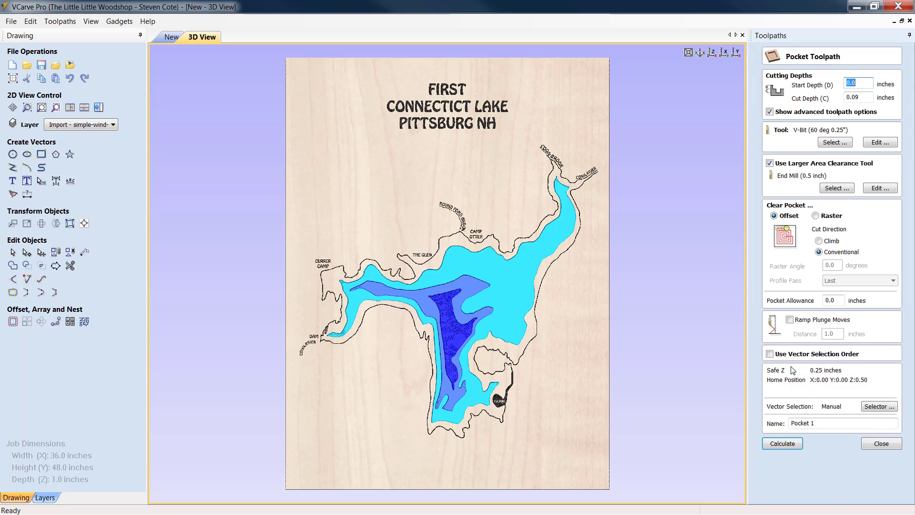
pyautogui.click(893, 444)
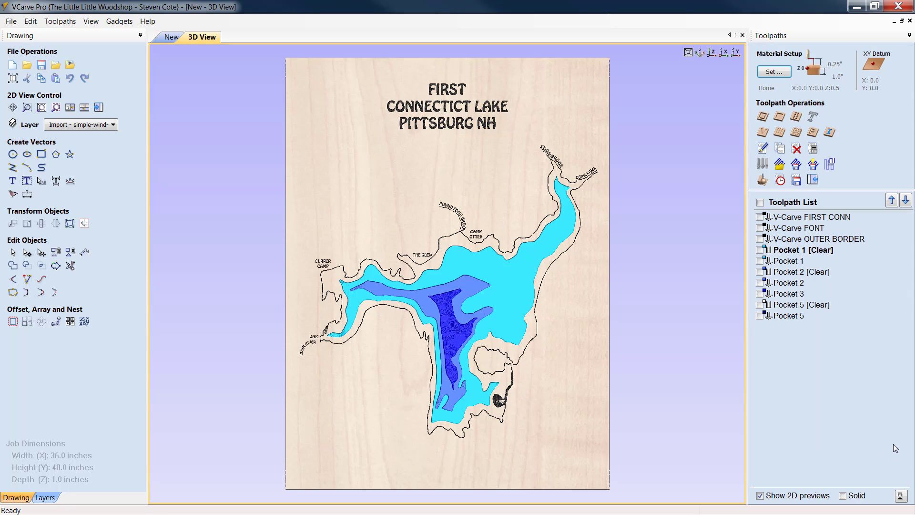
pyautogui.doubleClick(799, 272)
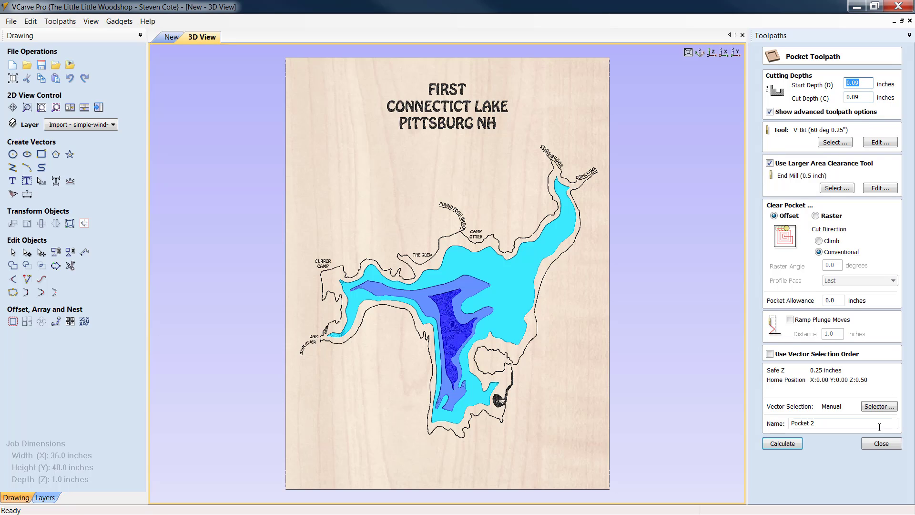
pyautogui.click(874, 446)
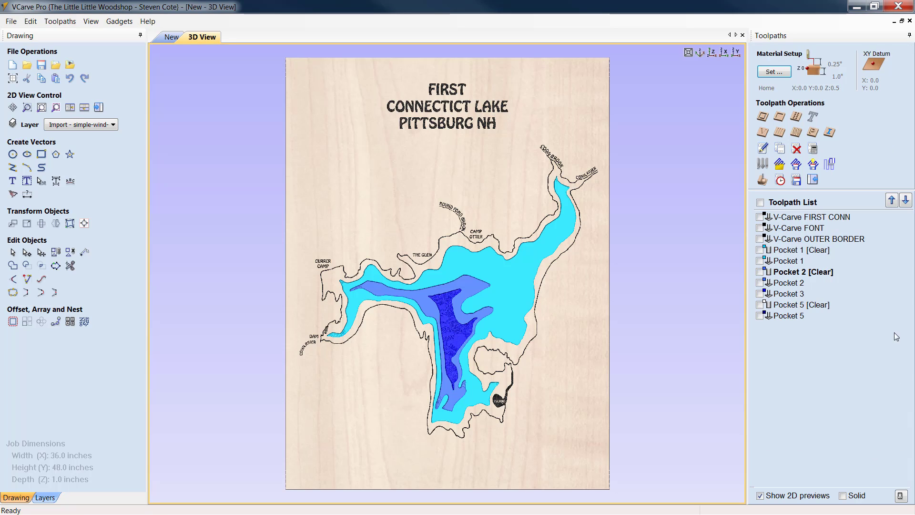
pyautogui.doubleClick(804, 292)
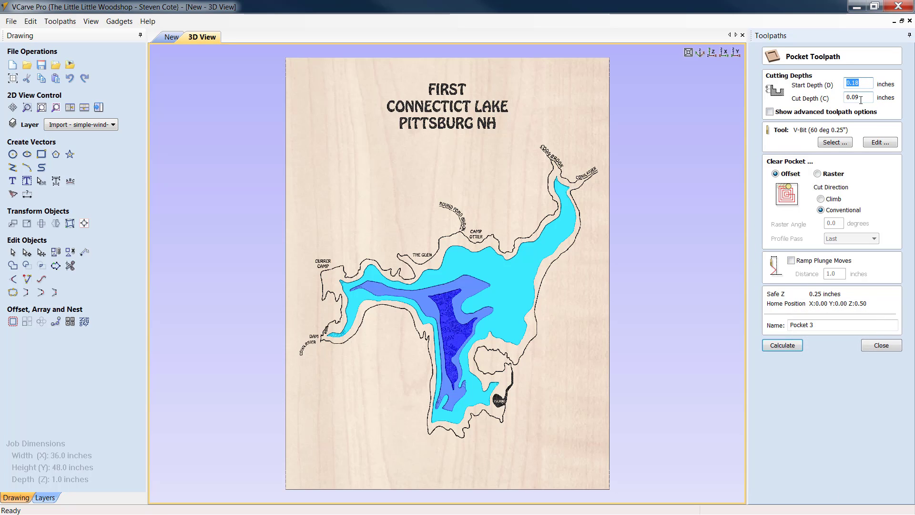
pyautogui.click(880, 346)
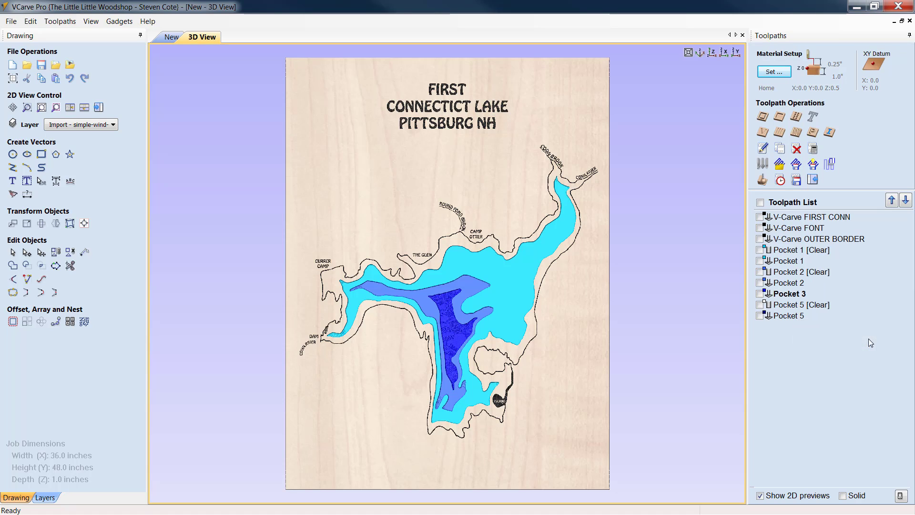
# - Correct the start depth of the Pocket 5 toolpath and recalculate it
pyautogui.doubleClick(784, 308)
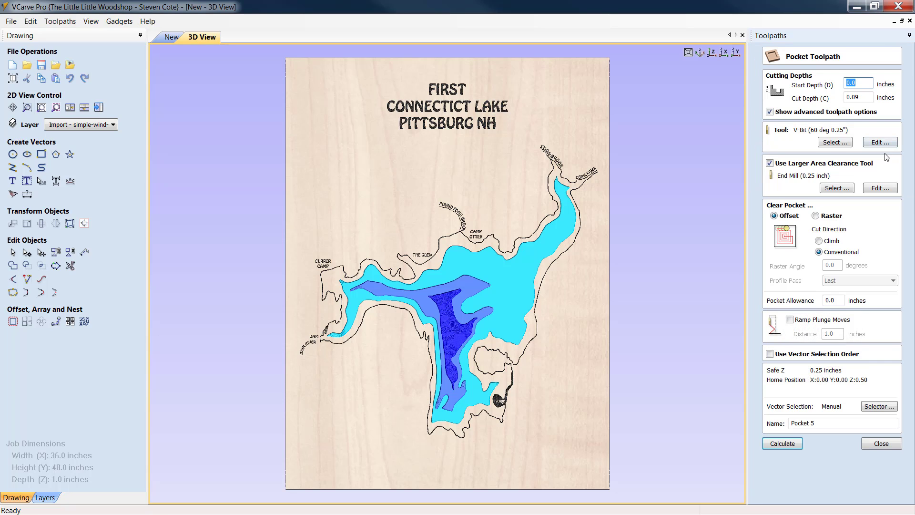
pyautogui.click(859, 85)
pyautogui.click(788, 447)
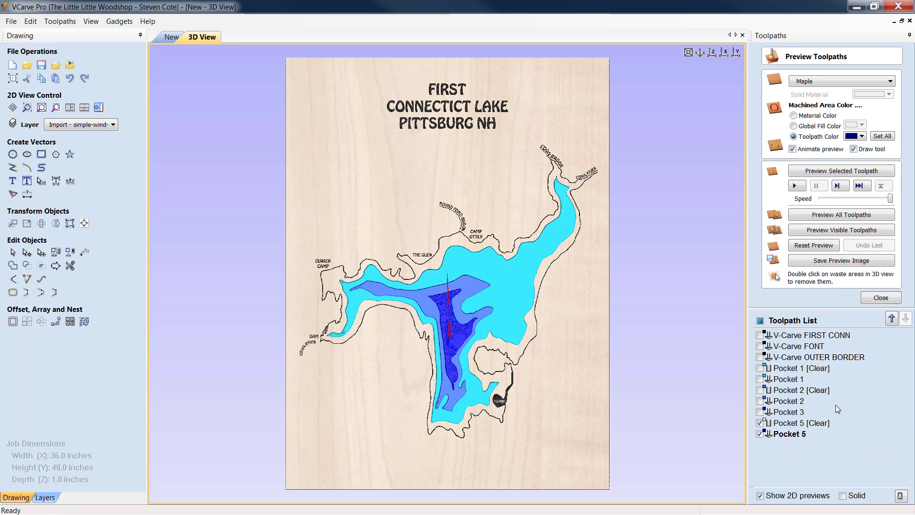
# - Set the preview colour of both the Pocket 5 [Clear] and Pocket 5 toolpaths to white
pyautogui.moveTo(793, 427)
pyautogui.click(793, 422)
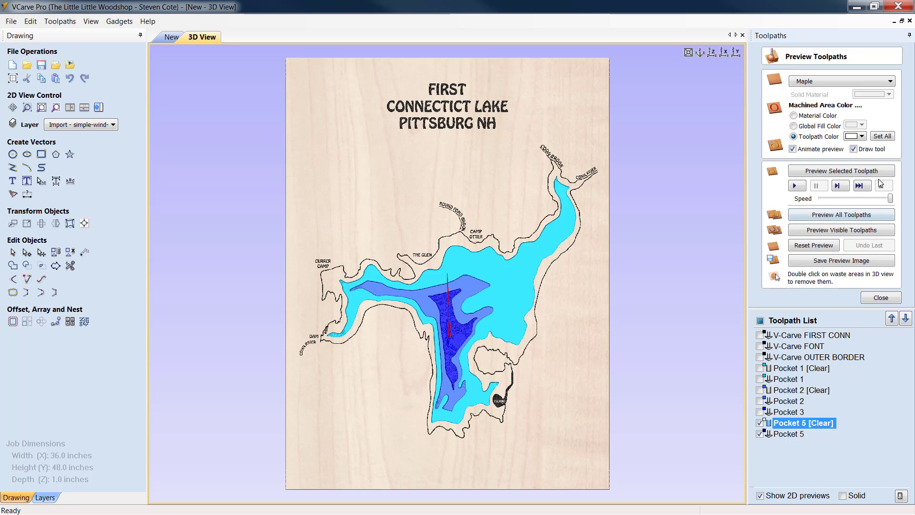
pyautogui.click(861, 137)
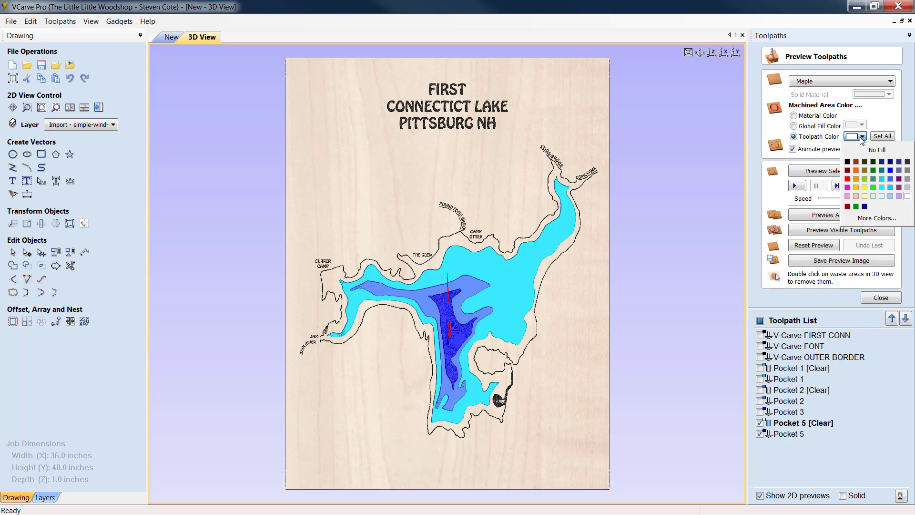
pyautogui.click(906, 197)
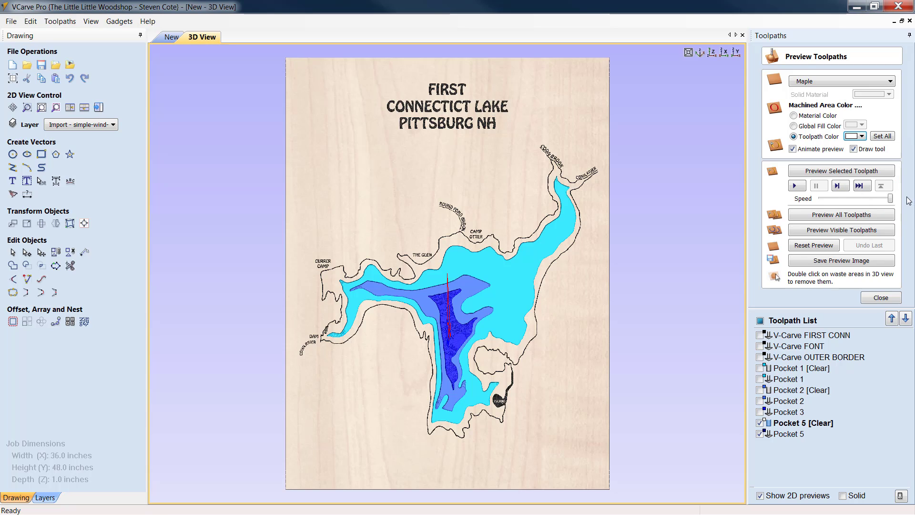
pyautogui.click(794, 434)
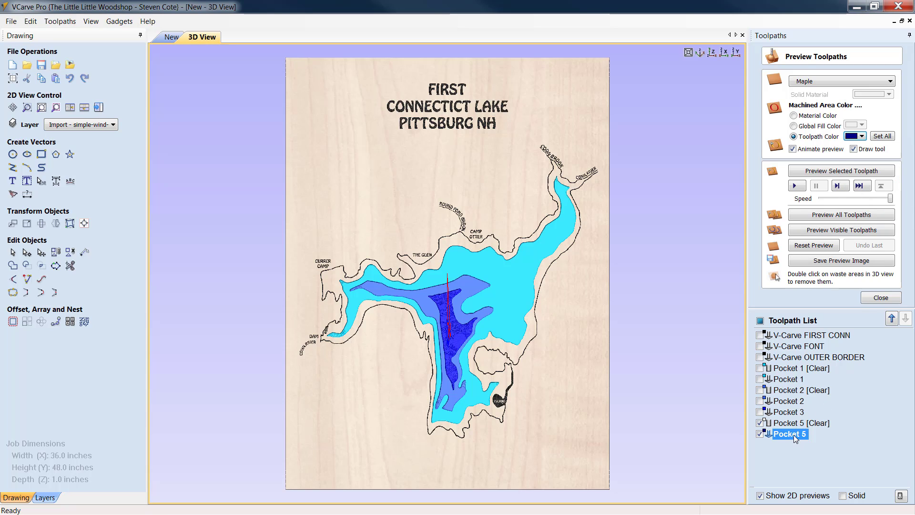
pyautogui.click(861, 136)
pyautogui.click(907, 197)
# - Reset the 3D preview and run it again for all toolpaths
pyautogui.click(815, 245)
pyautogui.click(841, 215)
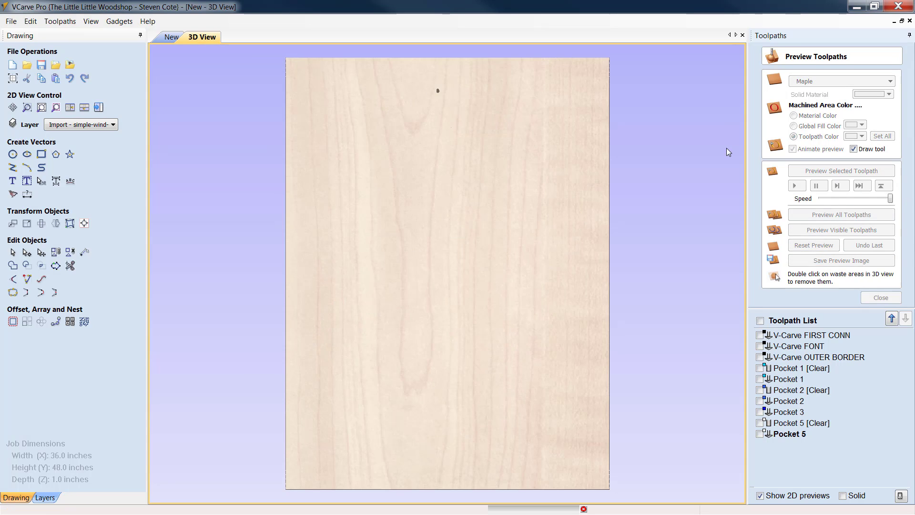
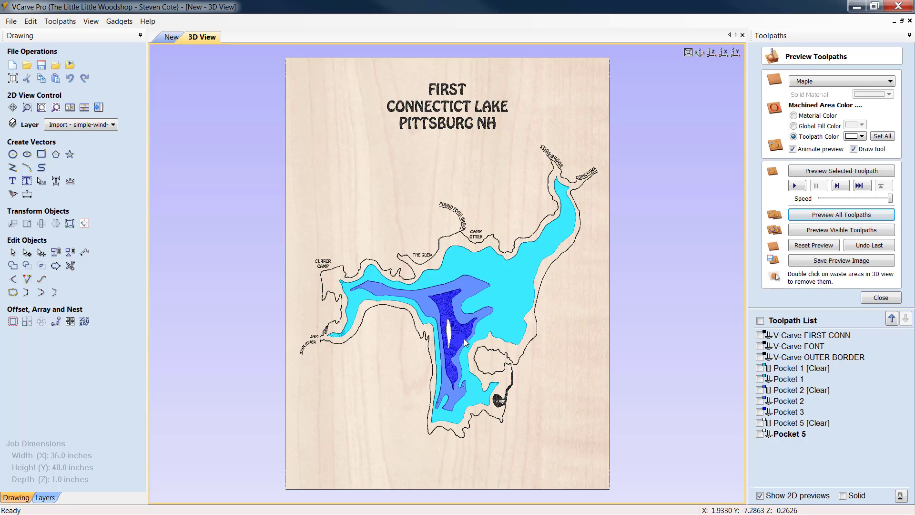
# - Change the preview colour of both the Pocket 5 [Clear] and Pocket 5 toolpaths back to dark navy blue
pyautogui.click(792, 424)
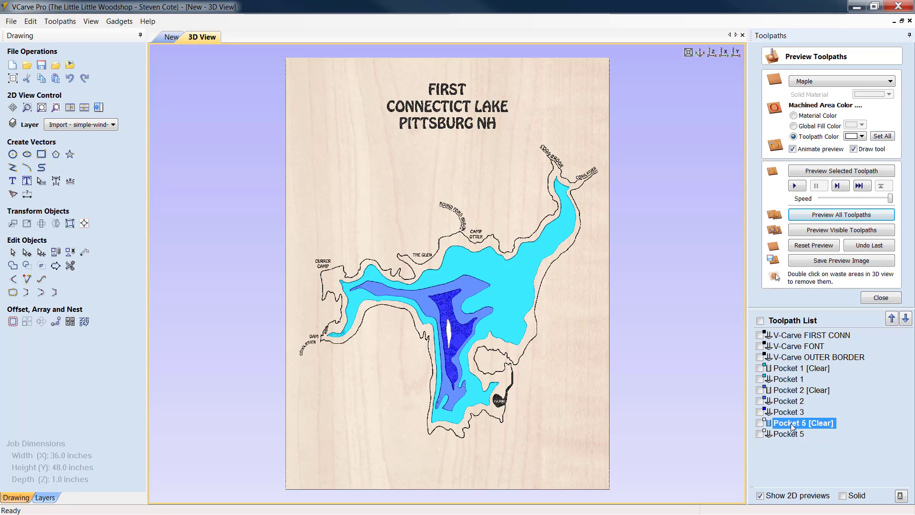
pyautogui.click(861, 137)
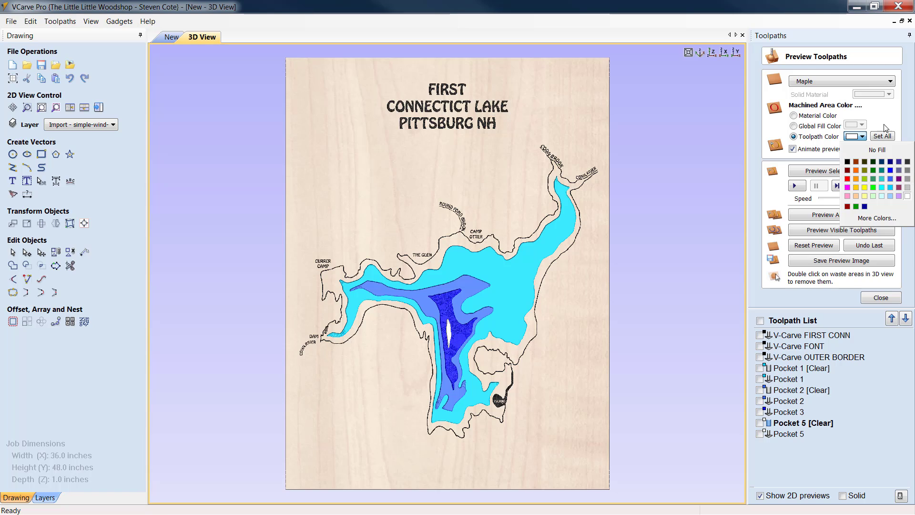
pyautogui.click(890, 162)
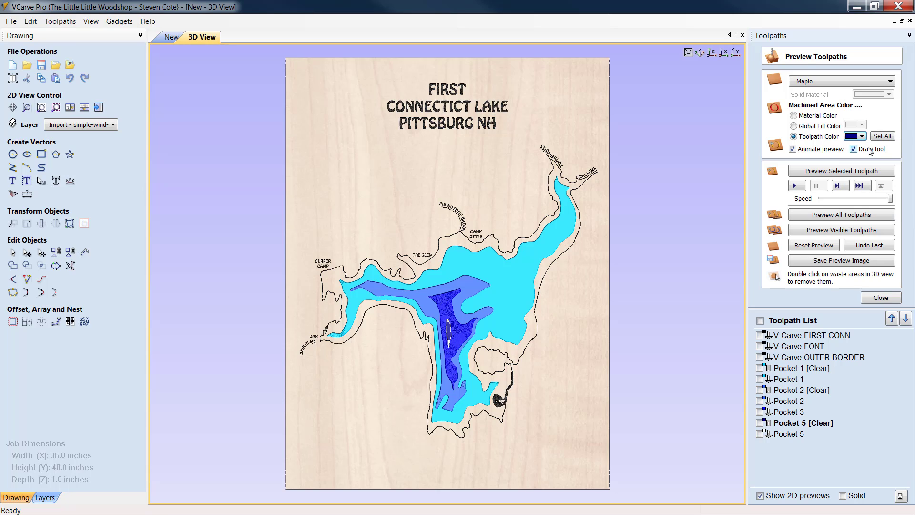
pyautogui.click(787, 434)
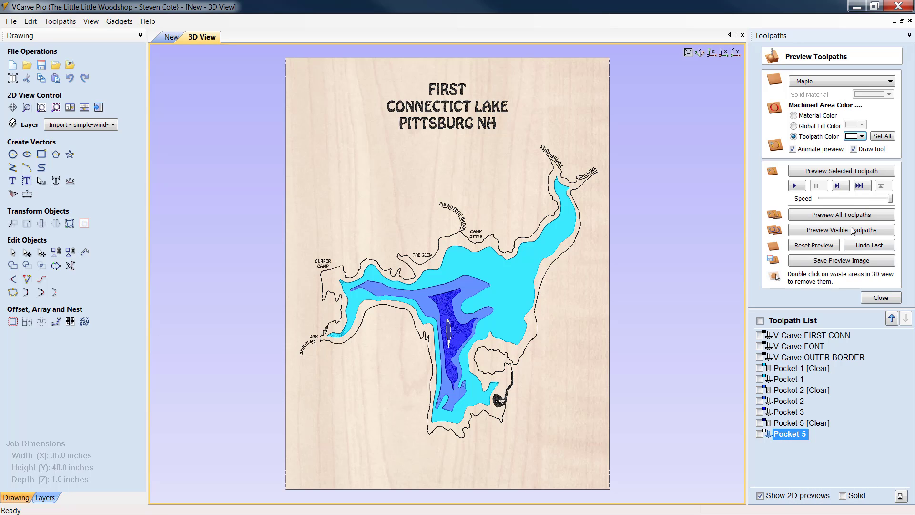
pyautogui.click(862, 136)
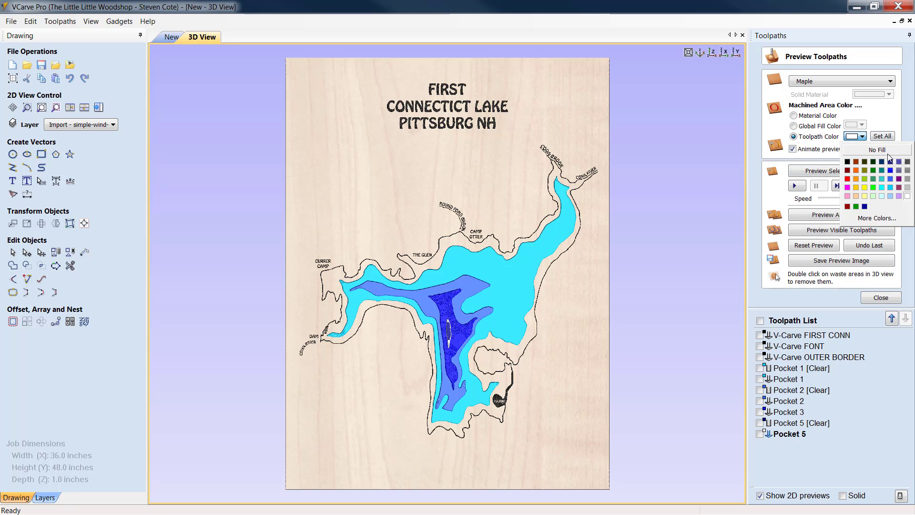
pyautogui.click(889, 162)
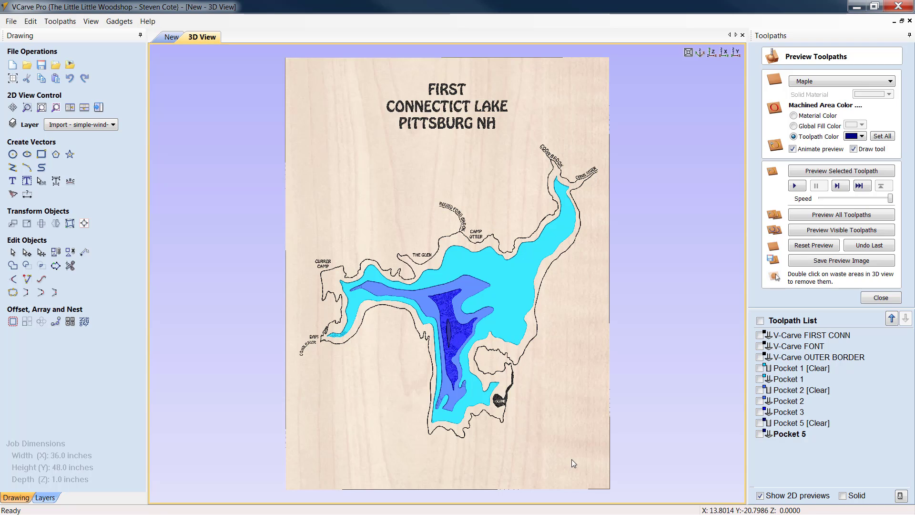
# - Reshape the outer border's double line beside the ISLAND outline in the 2D drawing by editing its nodes
pyautogui.click(165, 38)
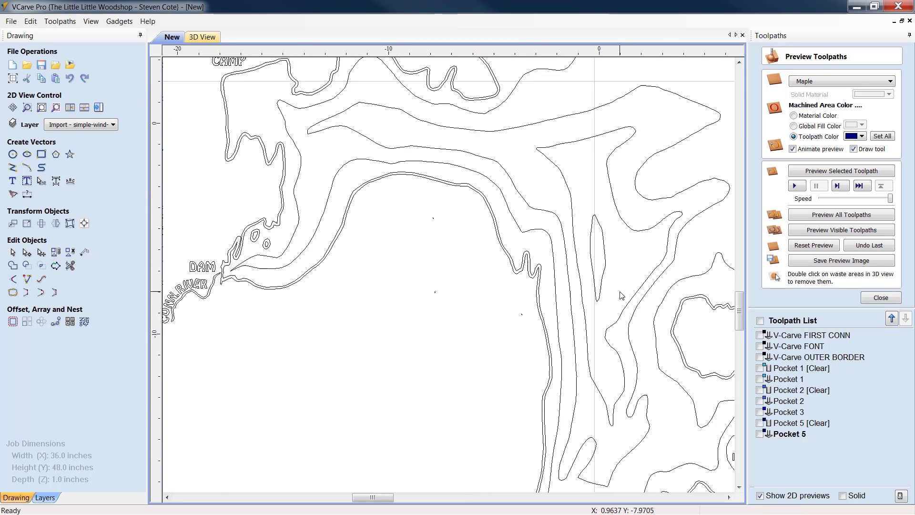
pyautogui.scroll(-3, 621, 296)
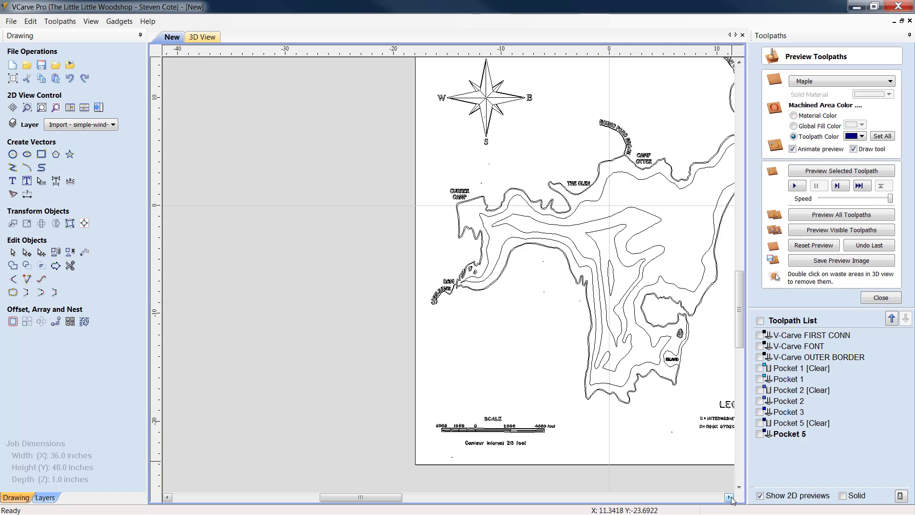
pyautogui.click(731, 497)
pyautogui.scroll(4, 576, 326)
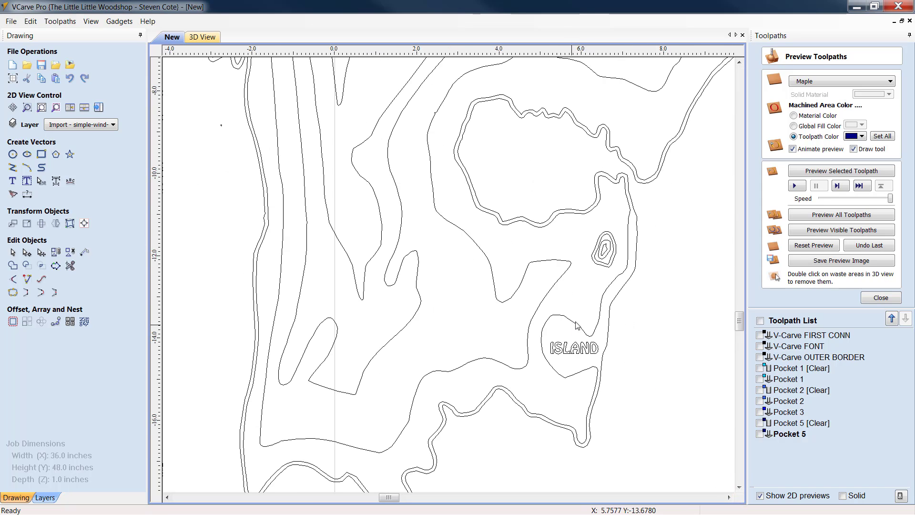
pyautogui.click(601, 301)
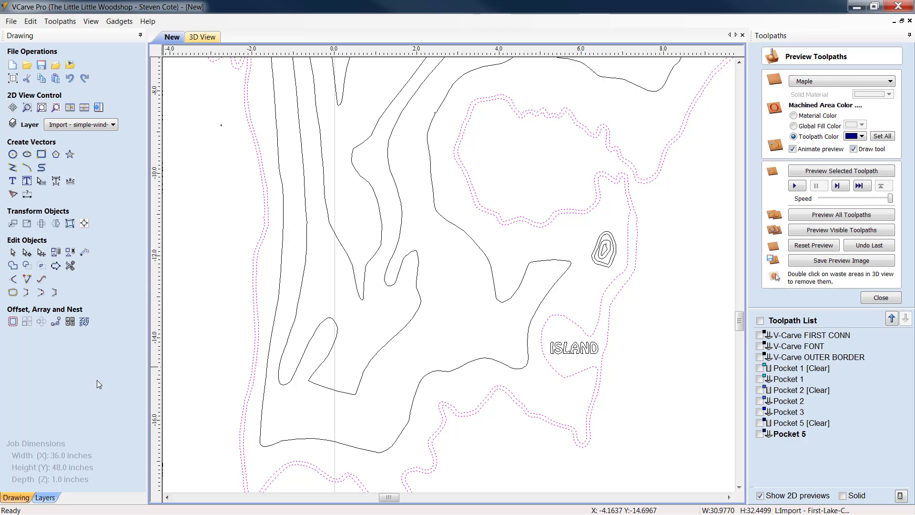
pyautogui.click(26, 253)
pyautogui.scroll(2, 629, 281)
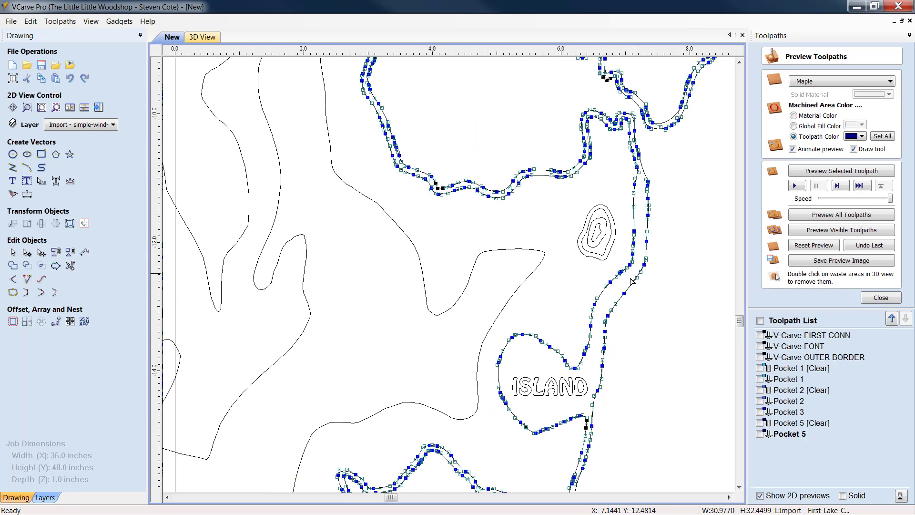
pyautogui.scroll(2, 627, 278)
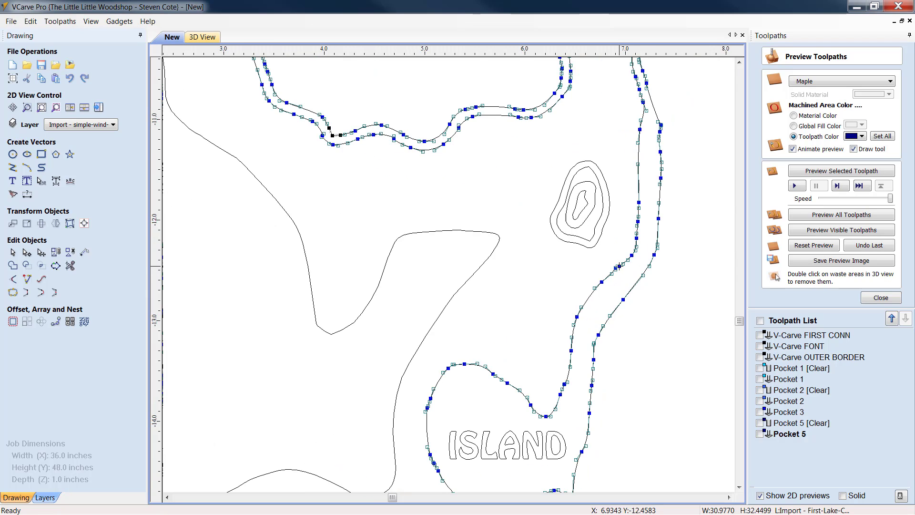
pyautogui.scroll(-2, 680, 376)
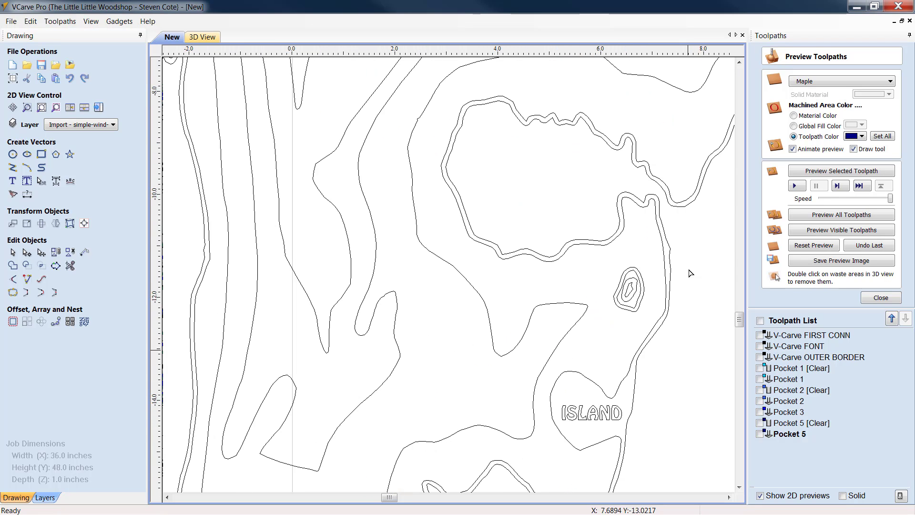
# - Recalculate the V-Carve OUTER BORDER toolpath with its existing settings and reset the 3D preview
pyautogui.doubleClick(851, 358)
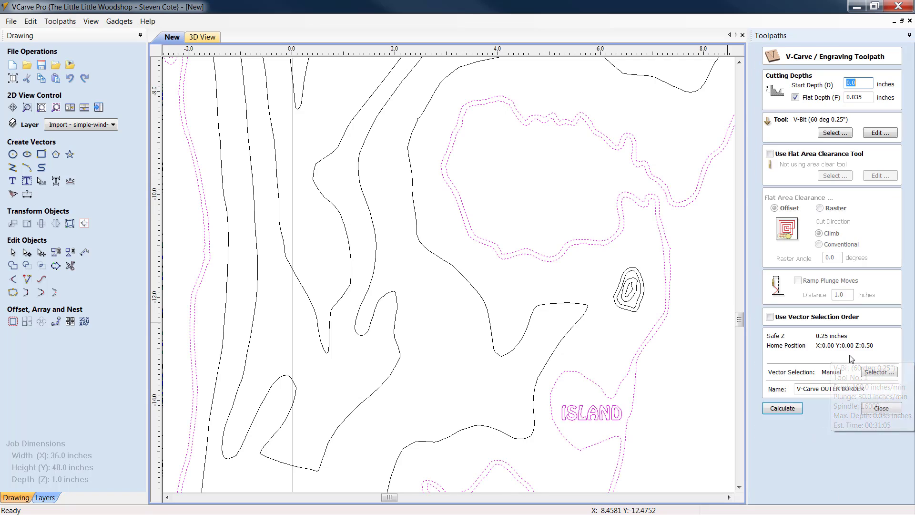
pyautogui.click(788, 414)
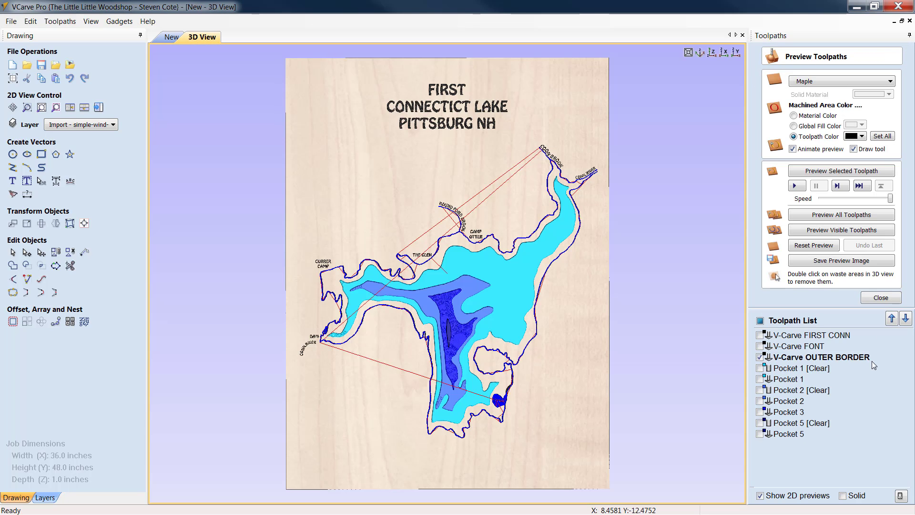
pyautogui.click(811, 248)
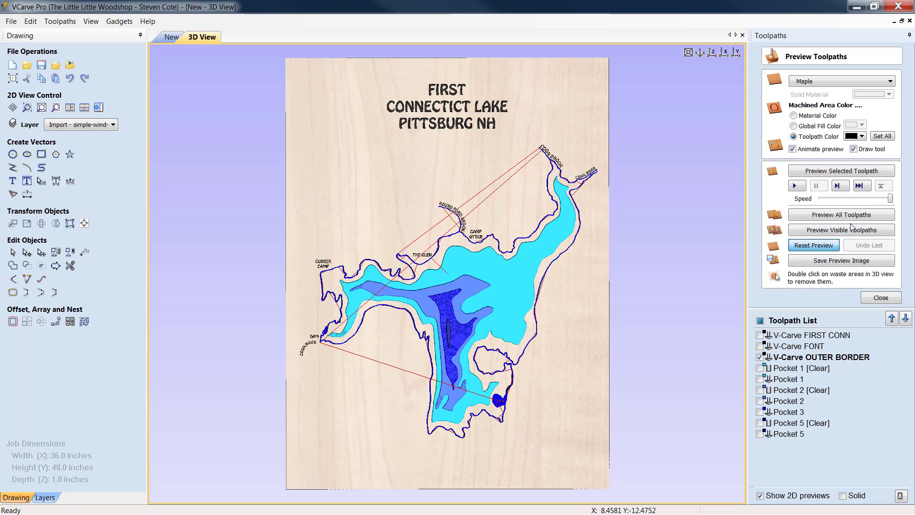
# - Preview all toolpaths and delete the Pocket 5 and Pocket 5 [Clear] toolpaths from the toolpath list
pyautogui.click(841, 214)
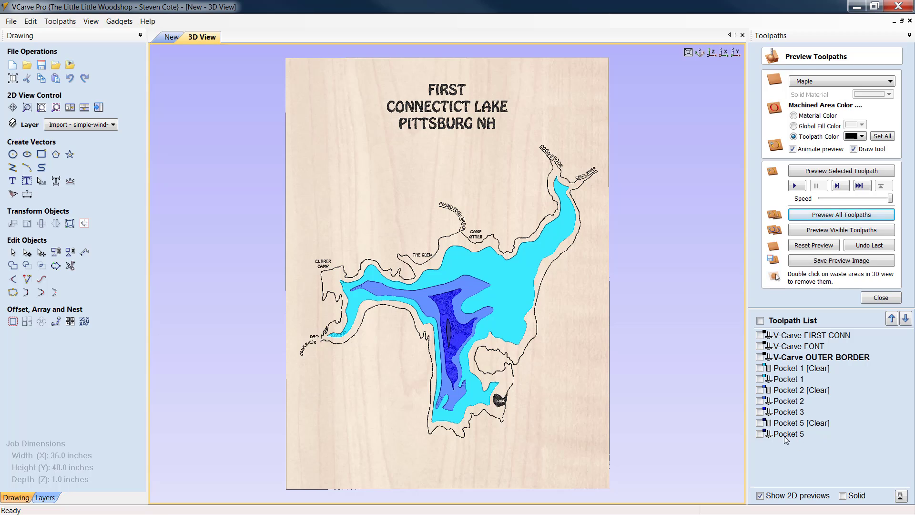
pyautogui.moveTo(785, 438)
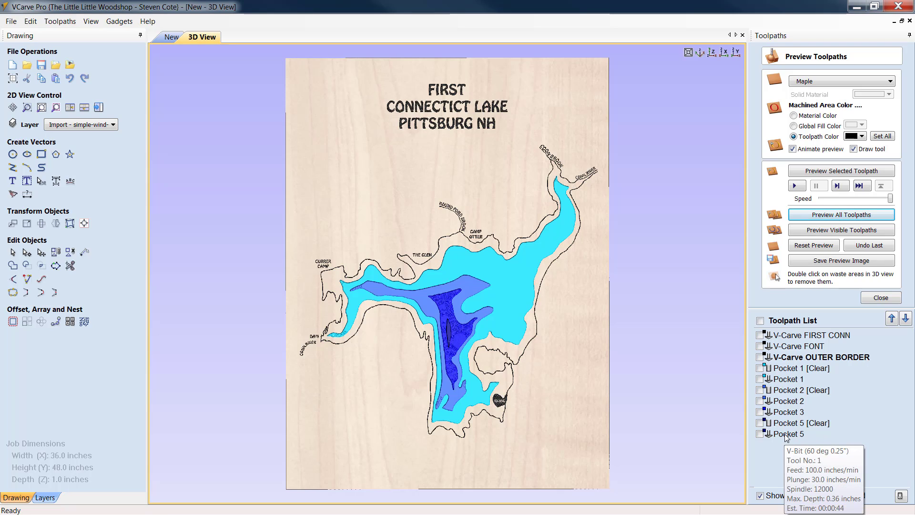
pyautogui.rightClick(785, 438)
pyautogui.click(808, 427)
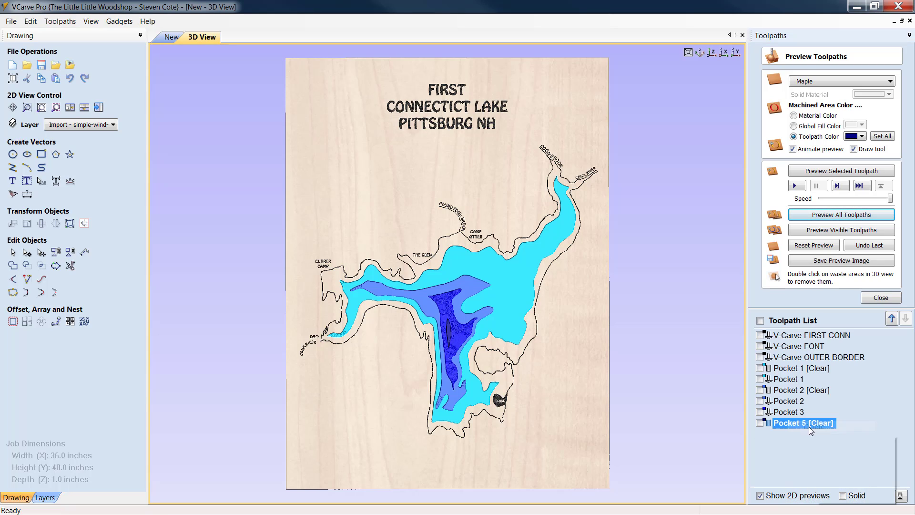
pyautogui.rightClick(794, 422)
pyautogui.click(795, 421)
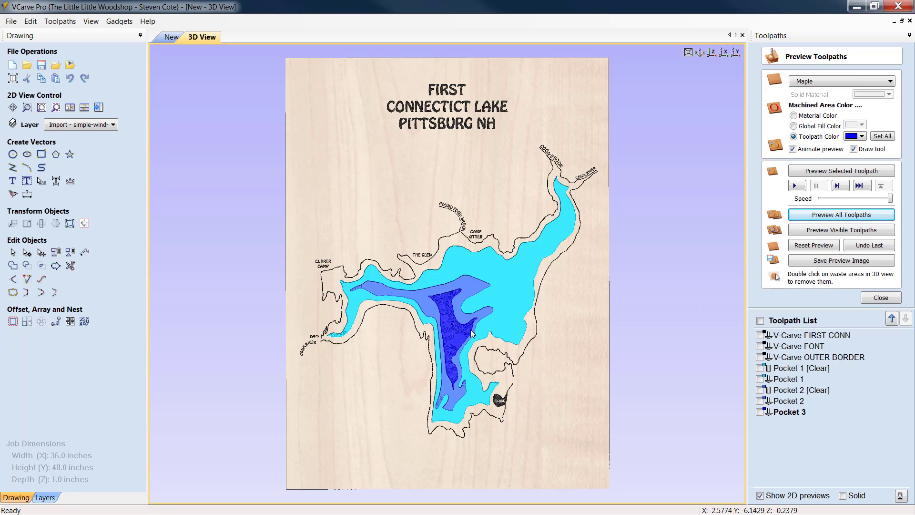
# - Delete the small nested contour rings just above the ISLAND outline in the 2D drawing
pyautogui.click(171, 37)
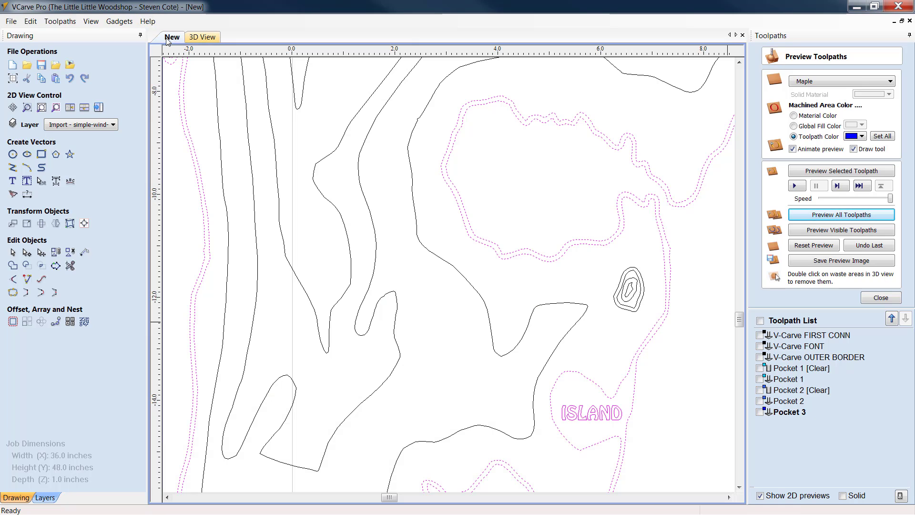
pyautogui.scroll(-3, 476, 267)
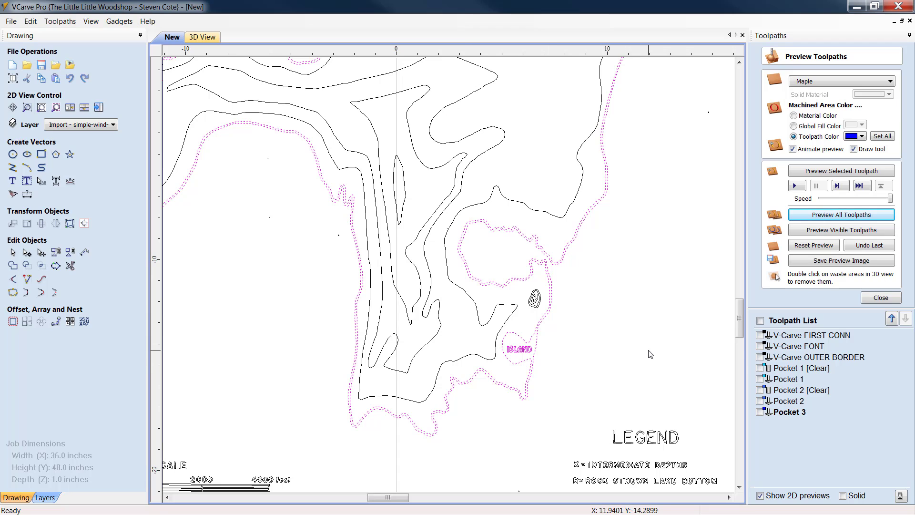
pyautogui.click(649, 350)
pyautogui.moveTo(540, 312); pyautogui.dragTo(527, 300)
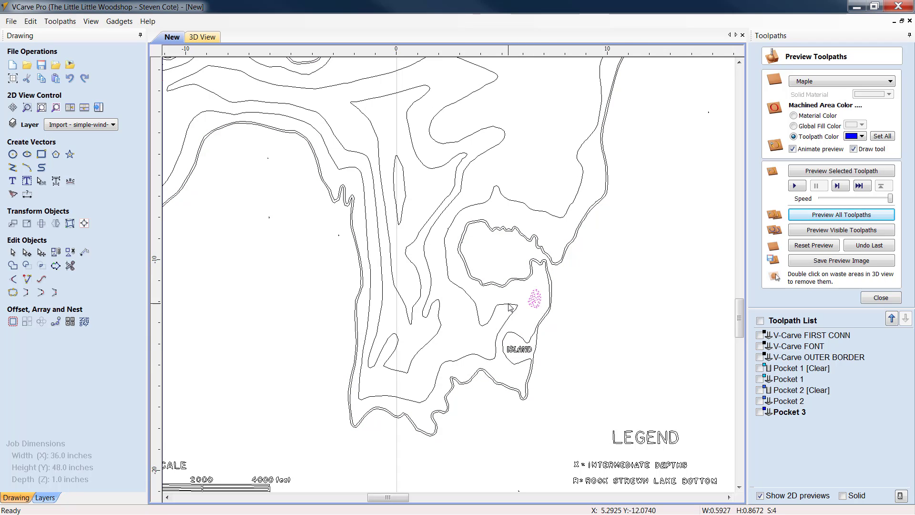
pyautogui.click(510, 307)
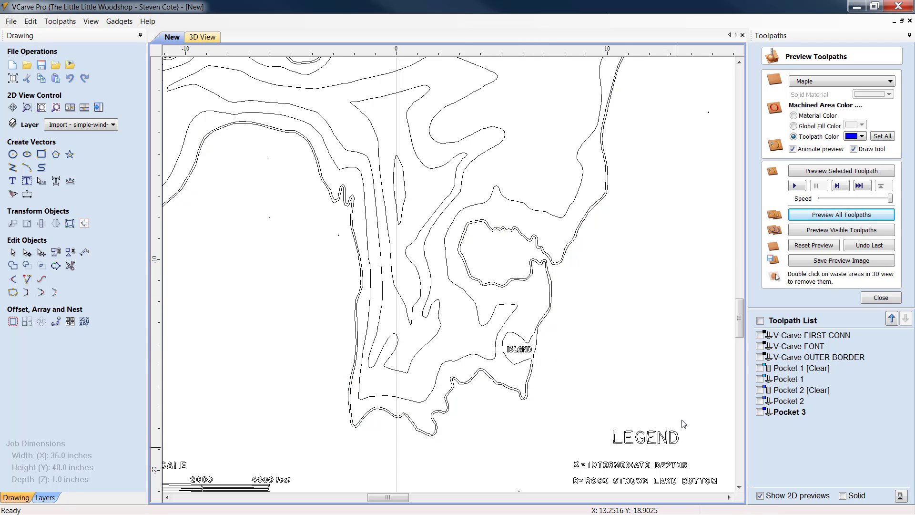
# - Delete the LEGEND heading and its two description lines from the lower part of the 2D map
pyautogui.scroll(-3, 695, 380)
pyautogui.moveTo(725, 453); pyautogui.dragTo(617, 414)
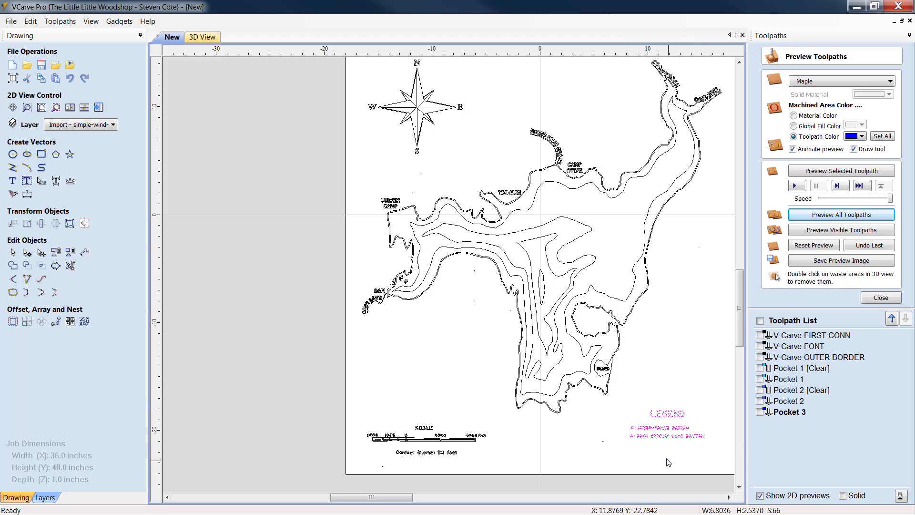
pyautogui.press('Delete')
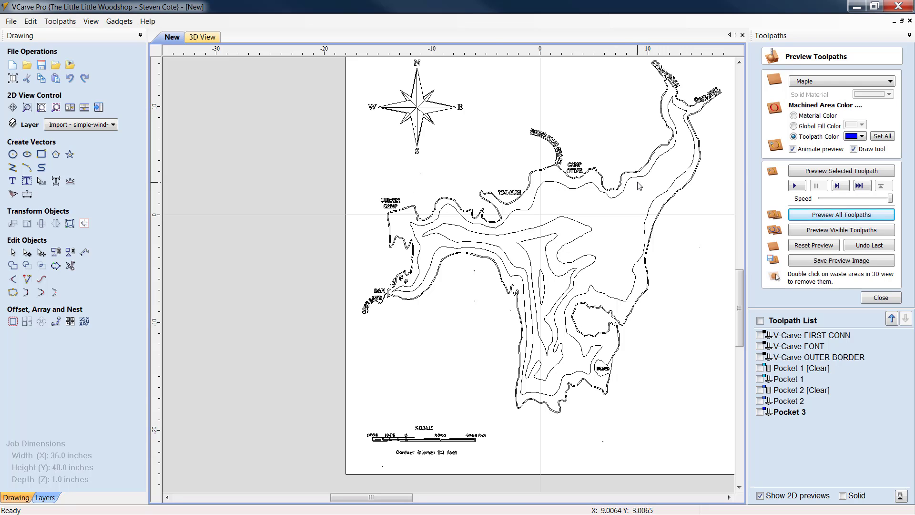
pyautogui.scroll(-1, 464, 233)
pyautogui.scroll(2, 464, 233)
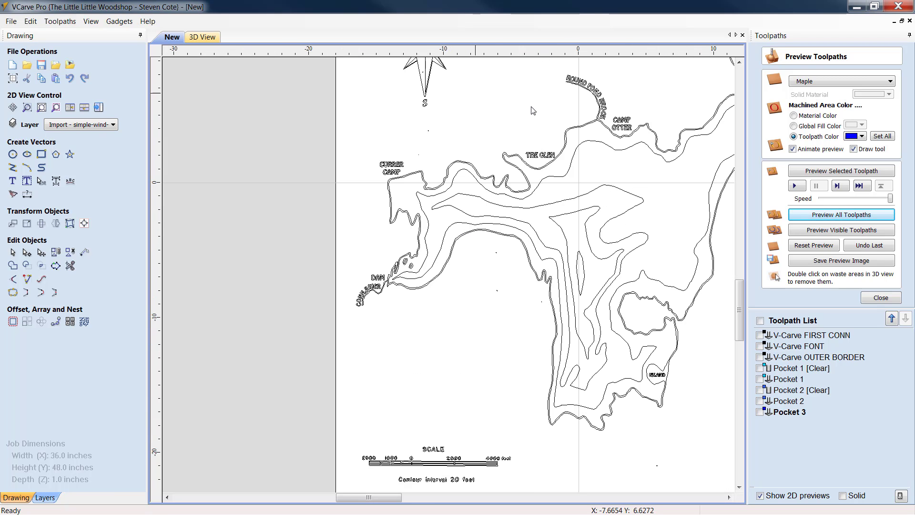
pyautogui.click(741, 66)
pyautogui.scroll(5, 427, 256)
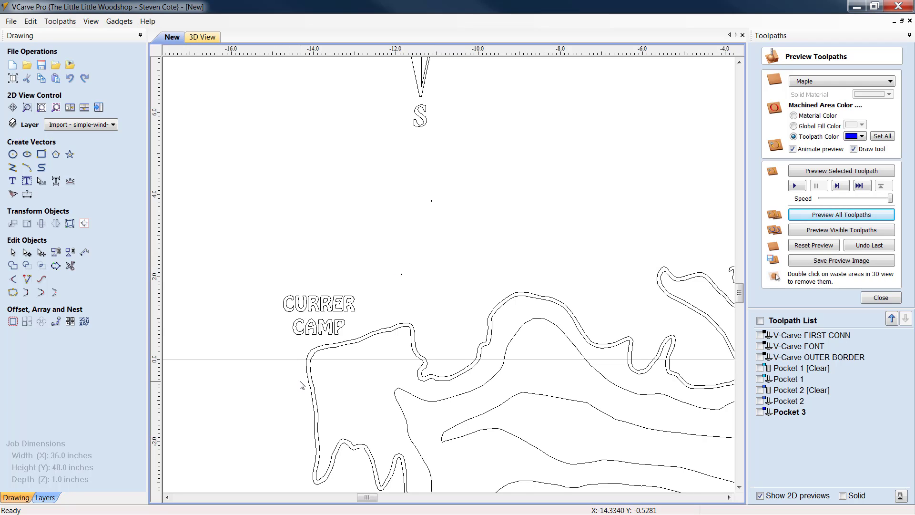
pyautogui.press('F3')
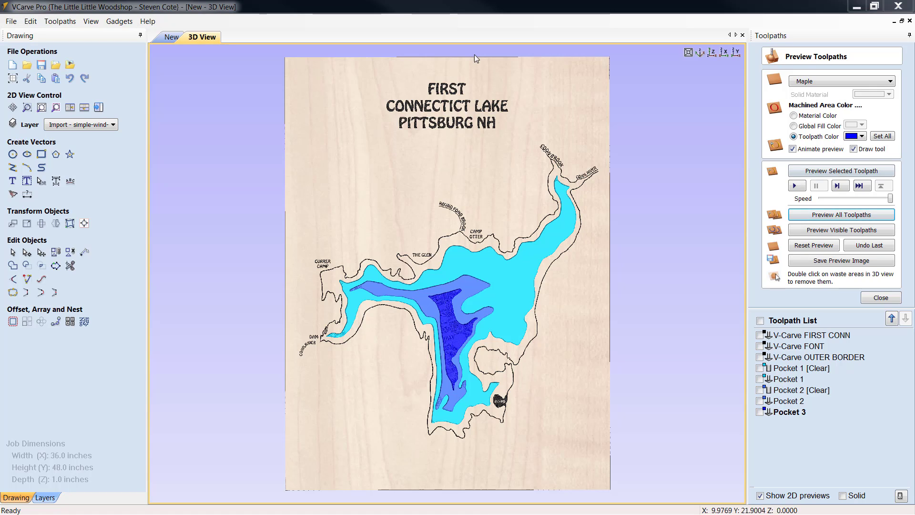
# - Calculate a V-Carve toolpath named V-Carve COMPASS ROSE for the compass star and its direction letters, keeping the existing cutting settings
pyautogui.click(172, 36)
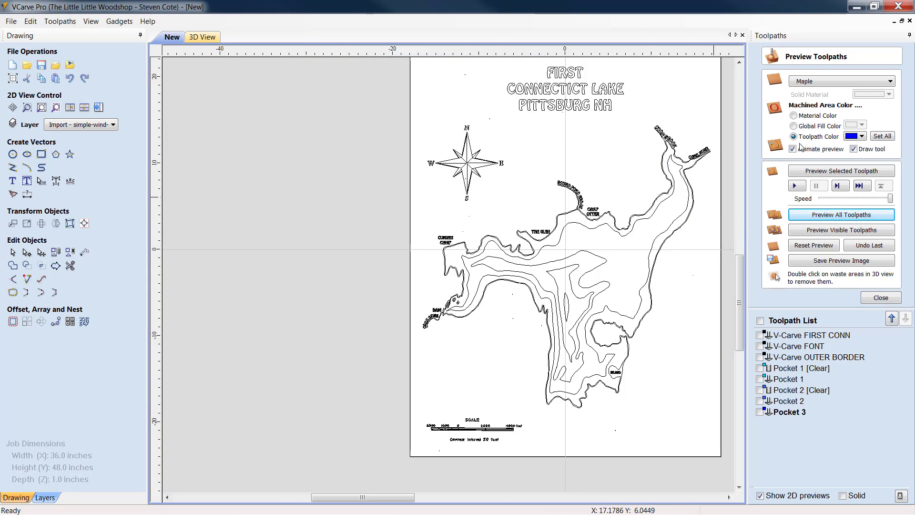
pyautogui.click(891, 299)
pyautogui.click(779, 119)
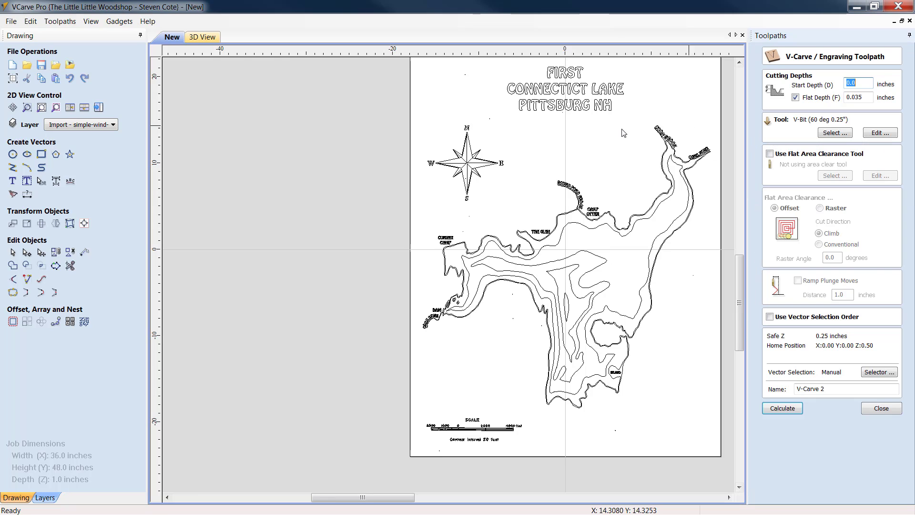
pyautogui.moveTo(502, 211); pyautogui.dragTo(407, 115)
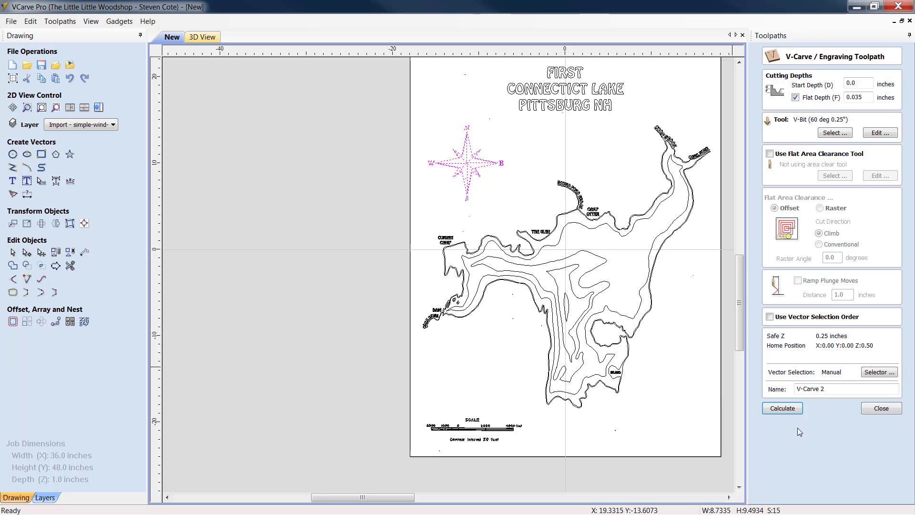
pyautogui.click(834, 390)
pyautogui.press('BackSpace')
pyautogui.write('COMPASS ROSE')
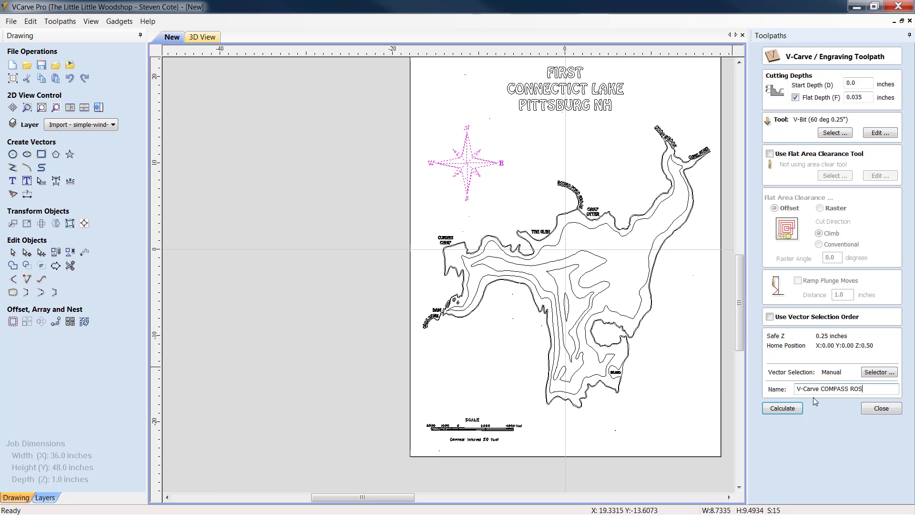
pyautogui.click(772, 409)
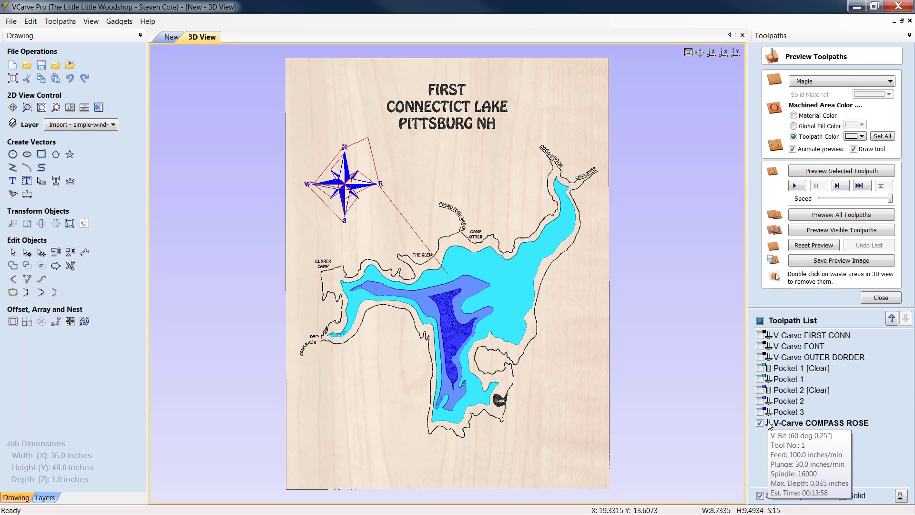
# - Set the V-Carve COMPASS ROSE toolpath's preview colour to black, then reset the 3D preview and run it for all toolpaths
pyautogui.click(862, 137)
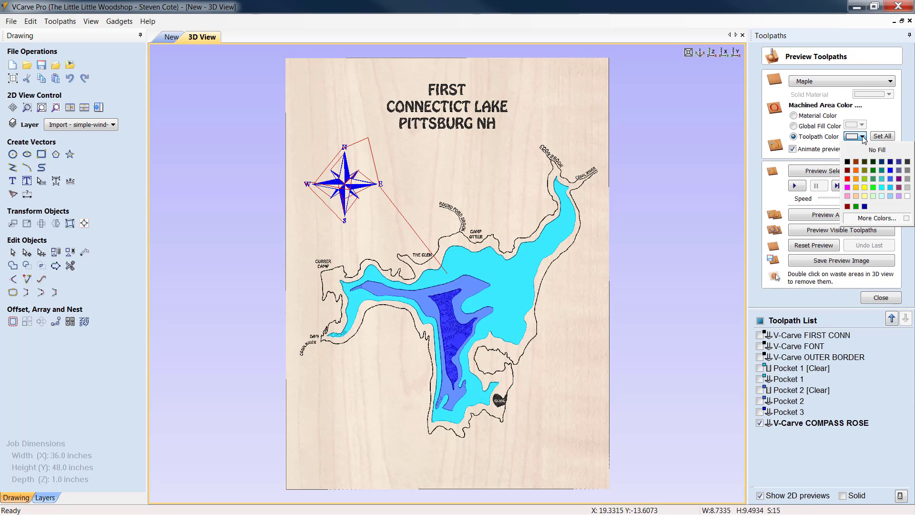
pyautogui.click(849, 163)
pyautogui.click(833, 245)
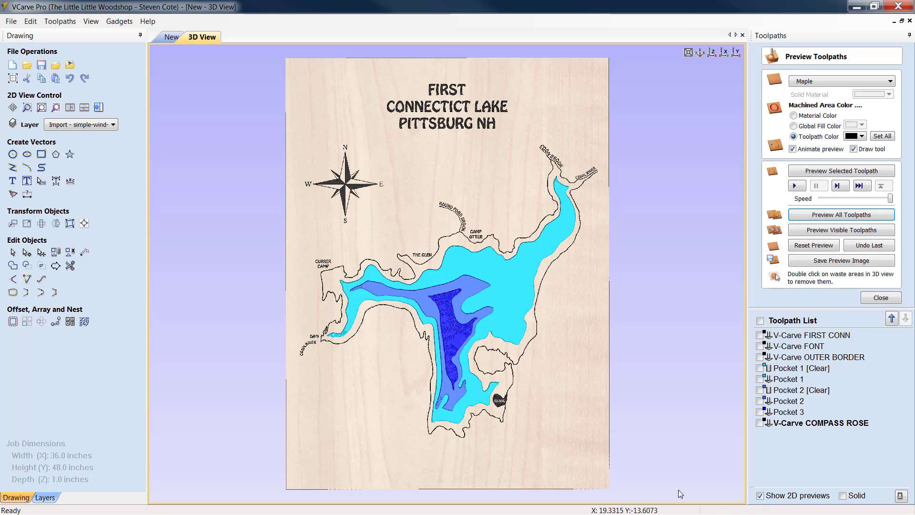